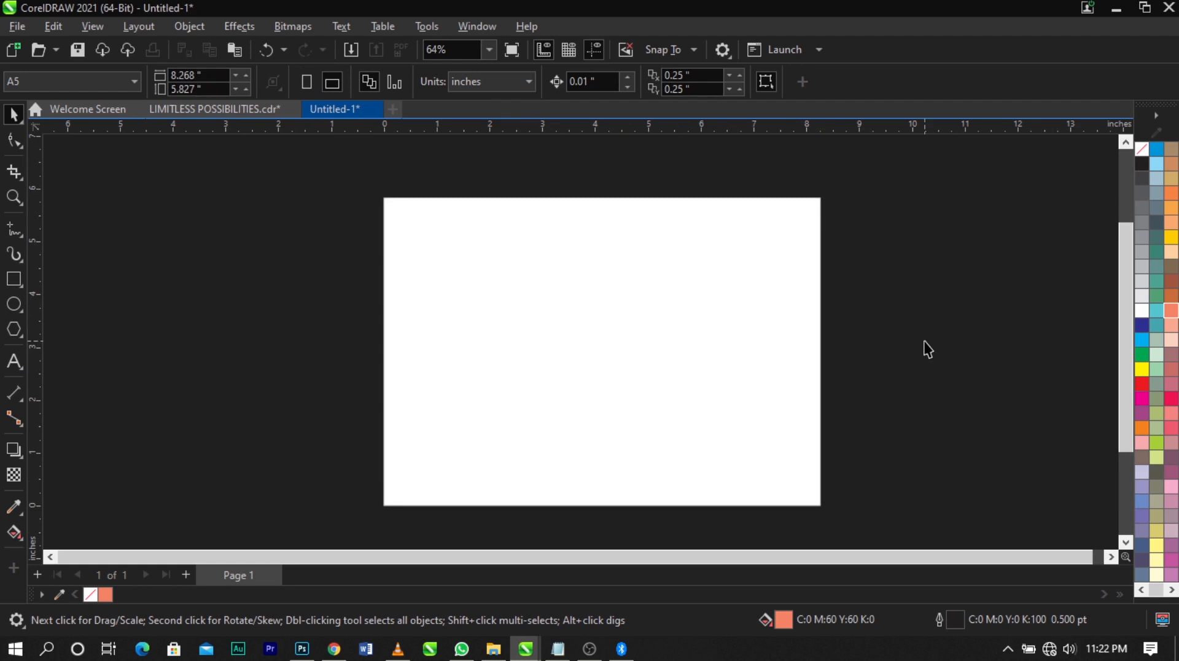
Import the seven images from the FLYER folder together, leaving out the text file
right_click(927, 344)
click(925, 320)
click(16, 28)
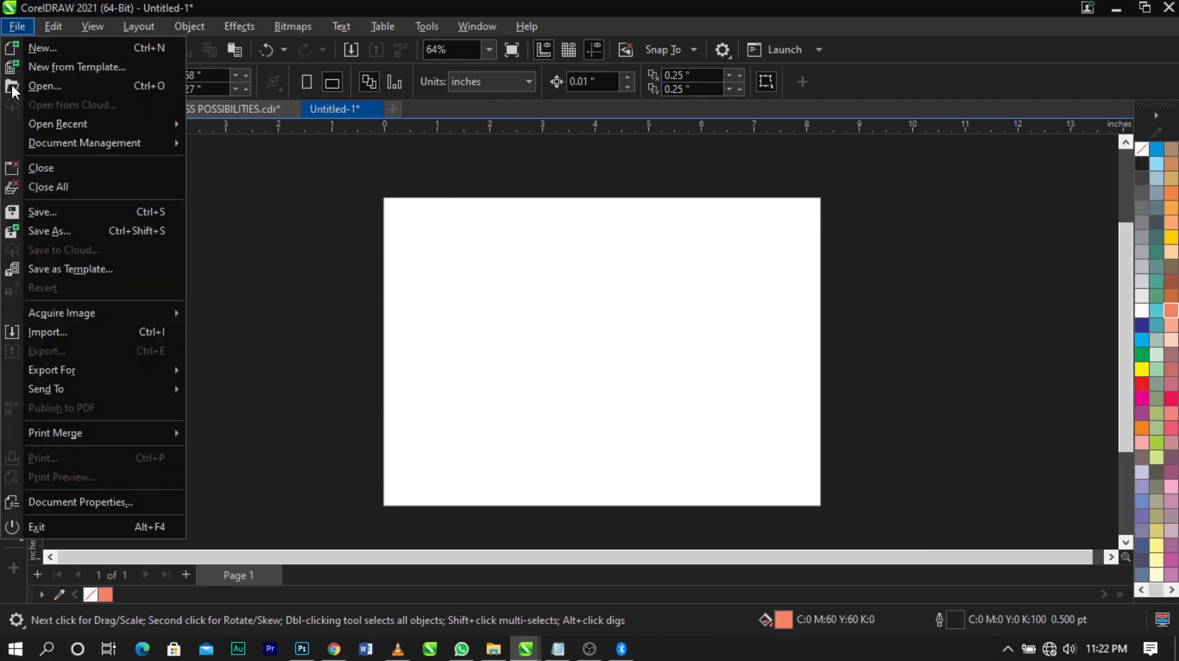
click(29, 337)
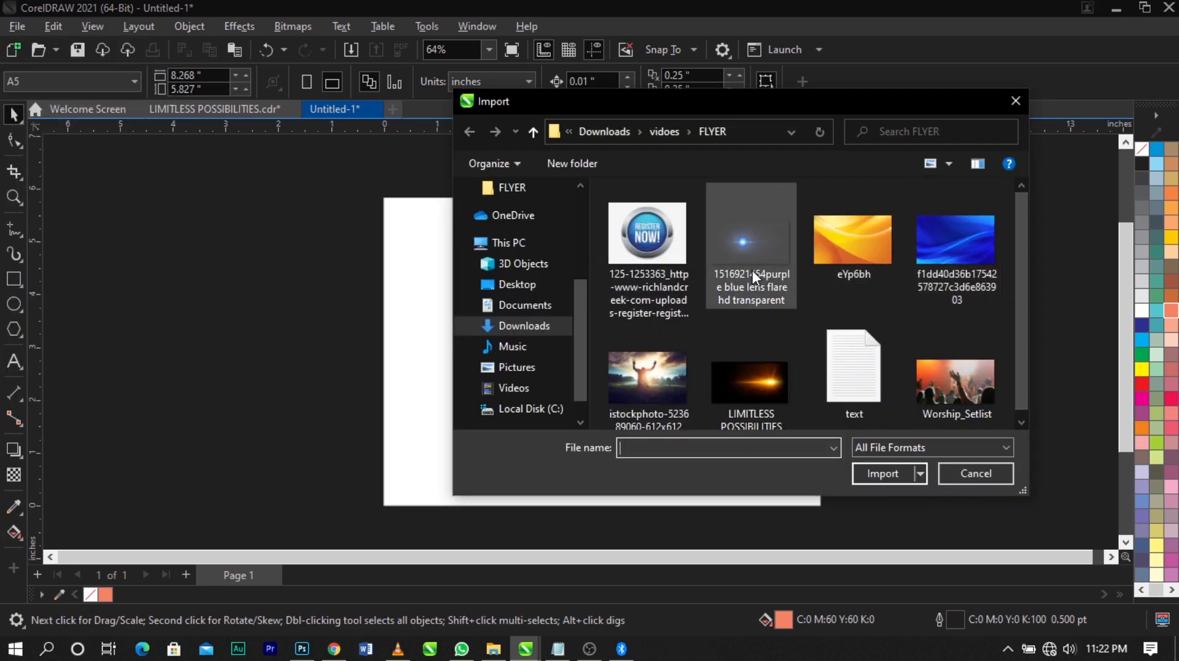
click(677, 246)
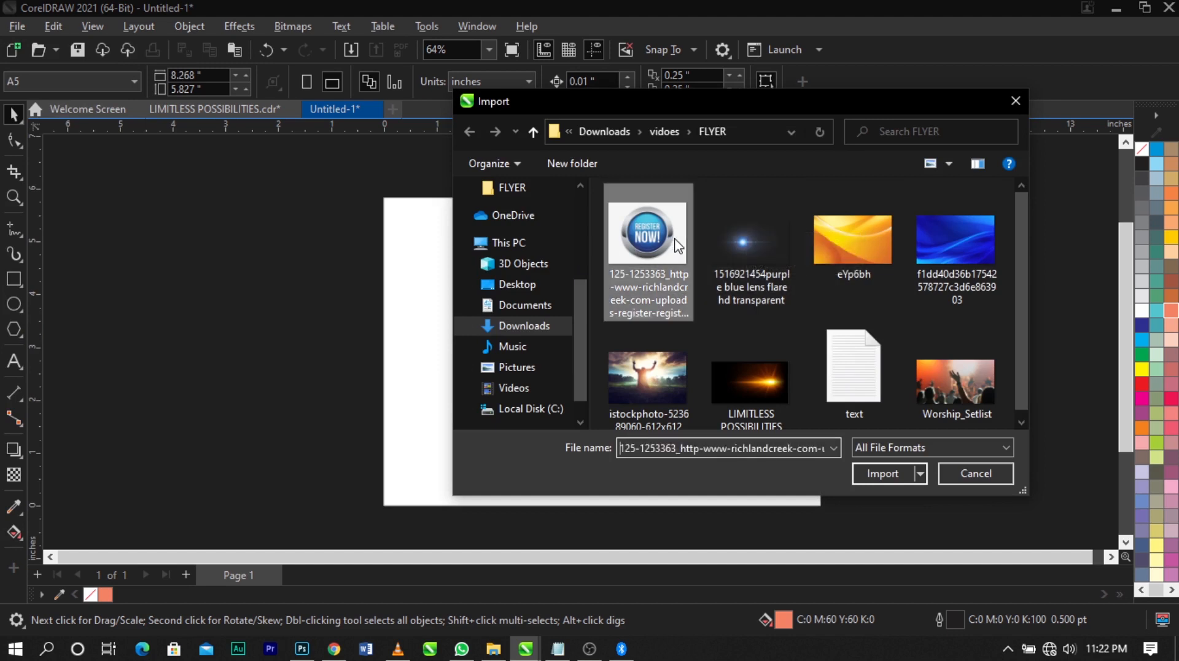
ctrl+click(756, 248)
ctrl+click(854, 246)
ctrl+click(948, 250)
ctrl+click(663, 376)
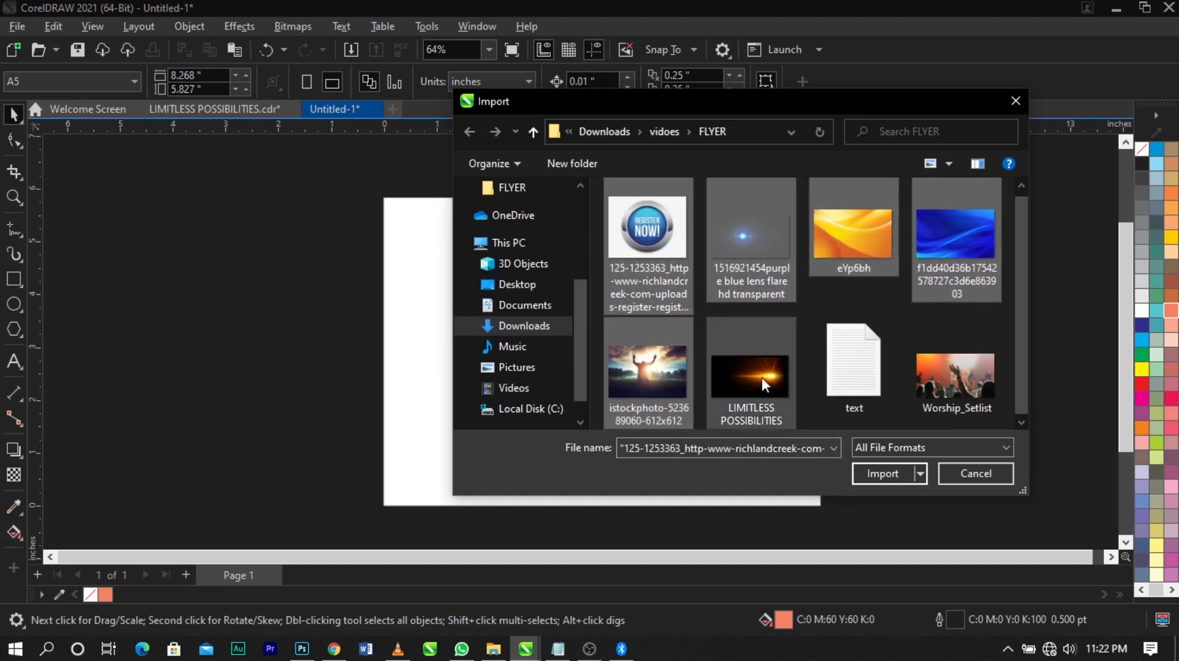
ctrl+click(762, 377)
ctrl+click(921, 377)
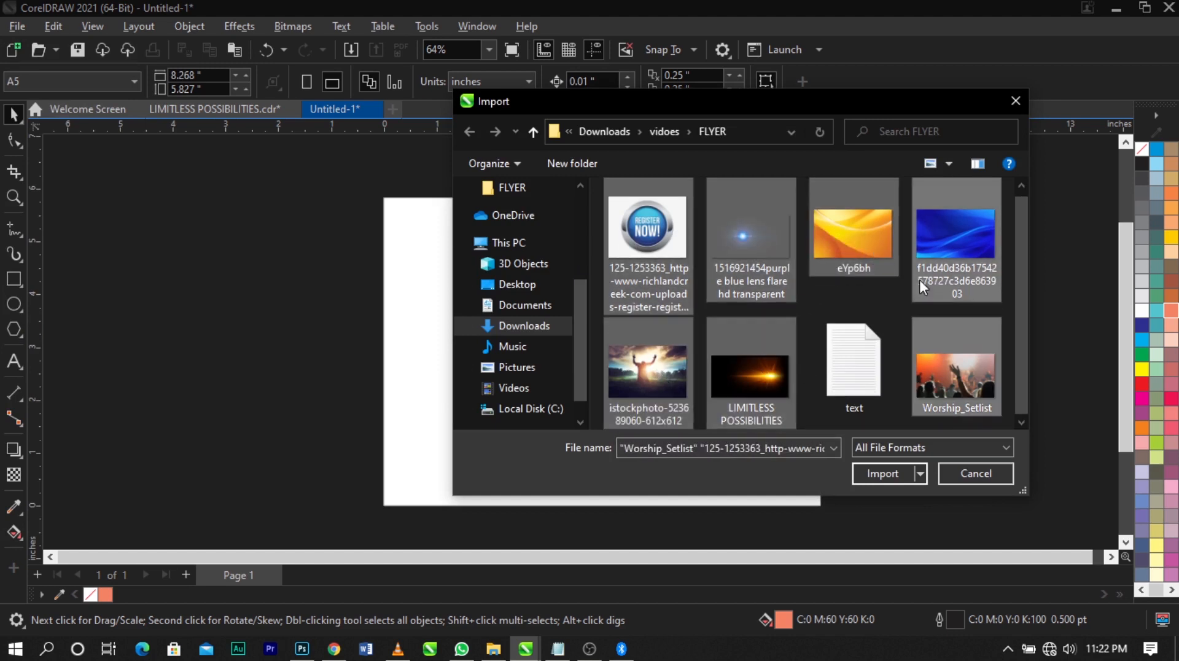
click(887, 477)
Place the imported images at reduced size on the empty area to the right of the page
drag(877, 225, 1075, 393)
drag(953, 369, 1029, 482)
drag(911, 369, 1048, 479)
drag(1040, 271, 1114, 391)
drag(1034, 323, 1109, 405)
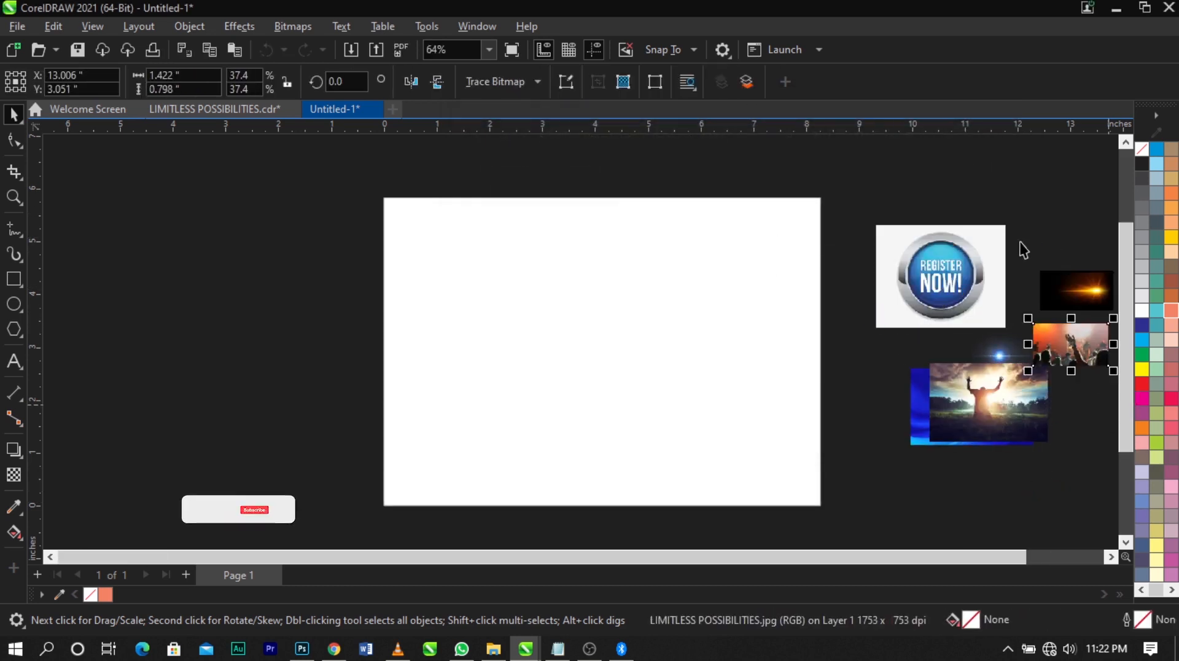
Spread out the raised-arms photo, the blue background and the yellow background so each image is accessible
drag(976, 400, 1037, 465)
drag(945, 430, 931, 500)
drag(959, 396, 897, 391)
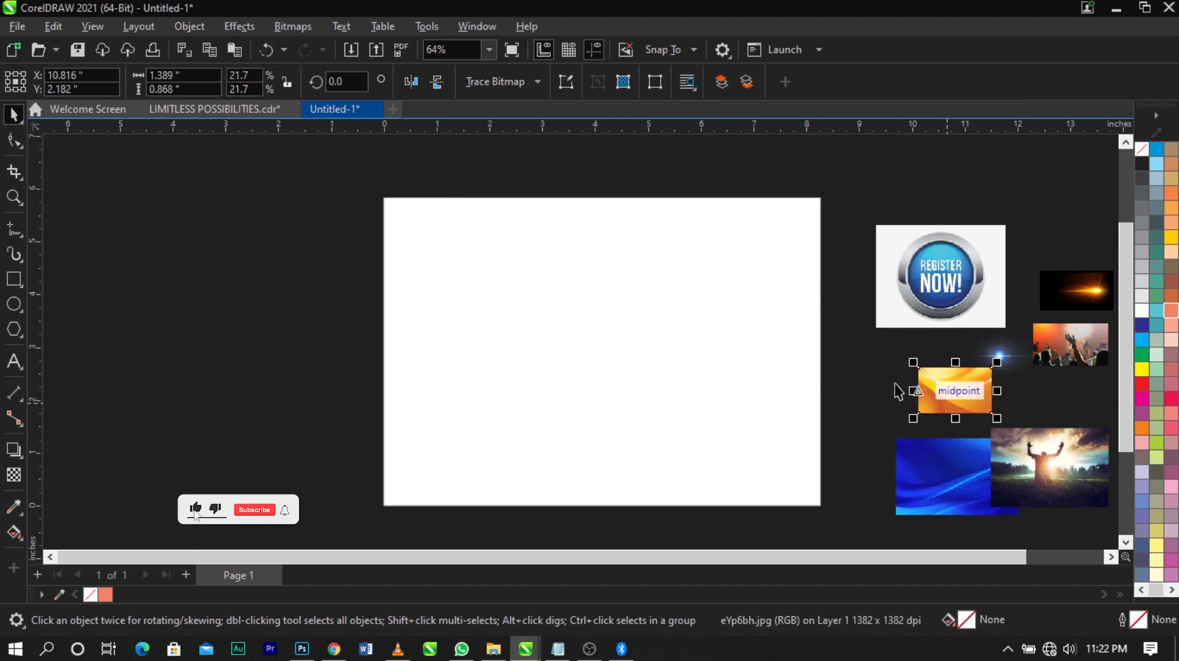
click(885, 382)
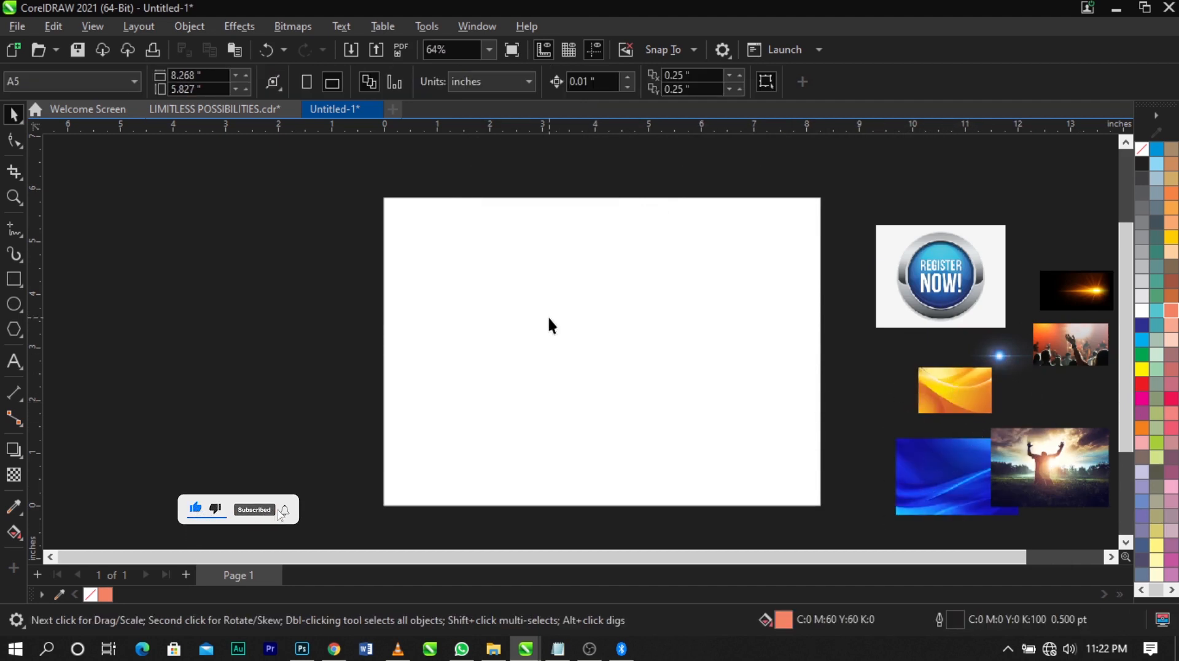
Draw a rectangle about 8.3 × 5.8 in over the whole page and remove its fill
click(13, 279)
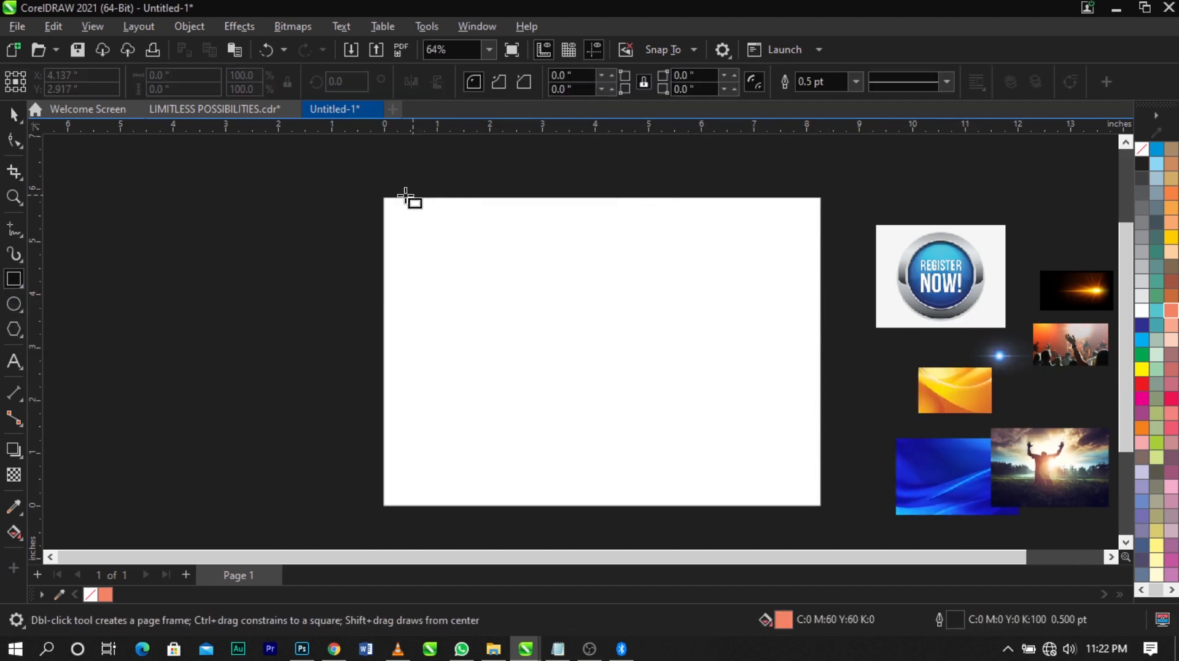
drag(384, 200, 823, 510)
key(space)
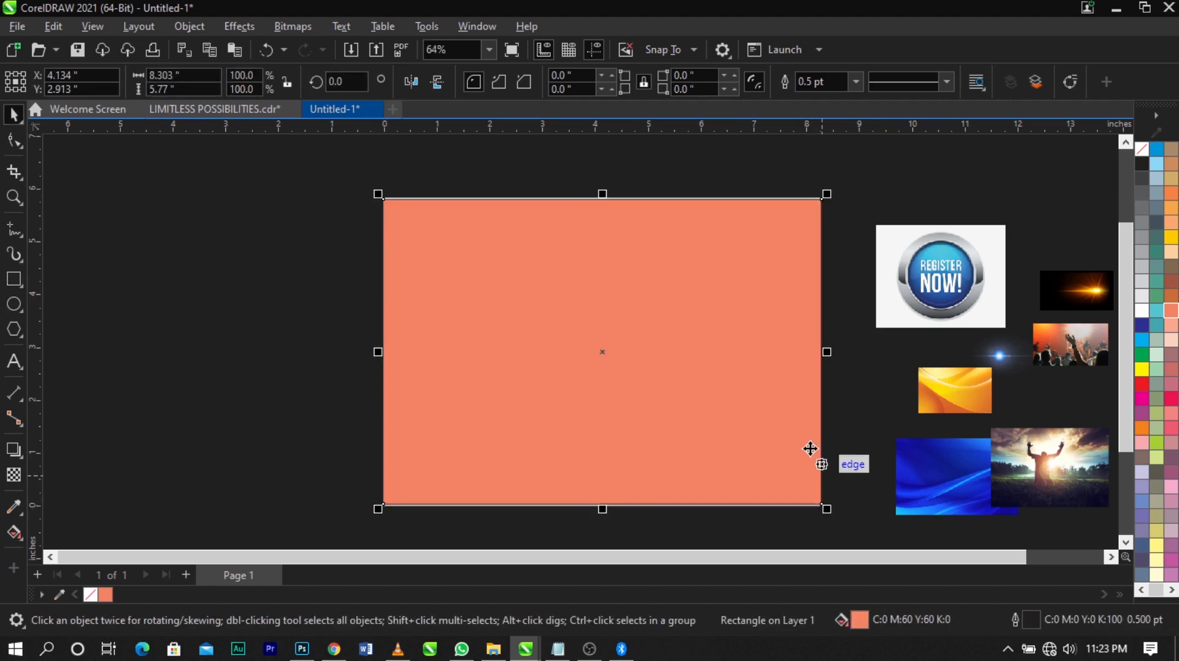
click(1143, 150)
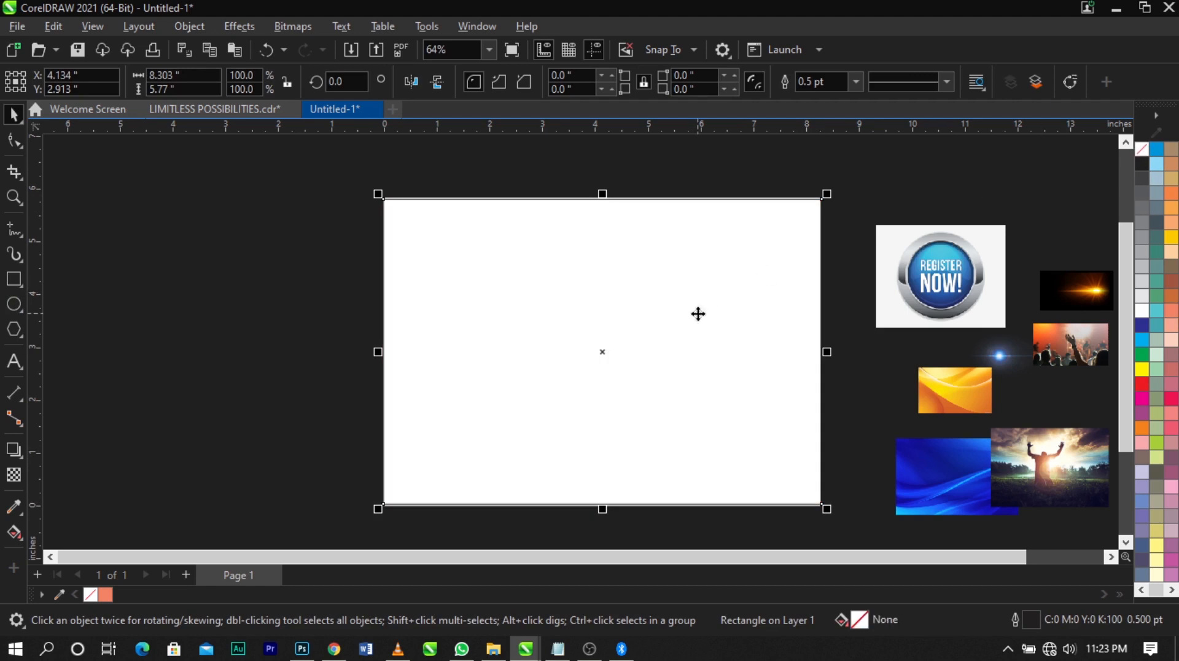
Remove the rectangle's outline and match its size to the page at 8.268 × 5.827 in
click(699, 314)
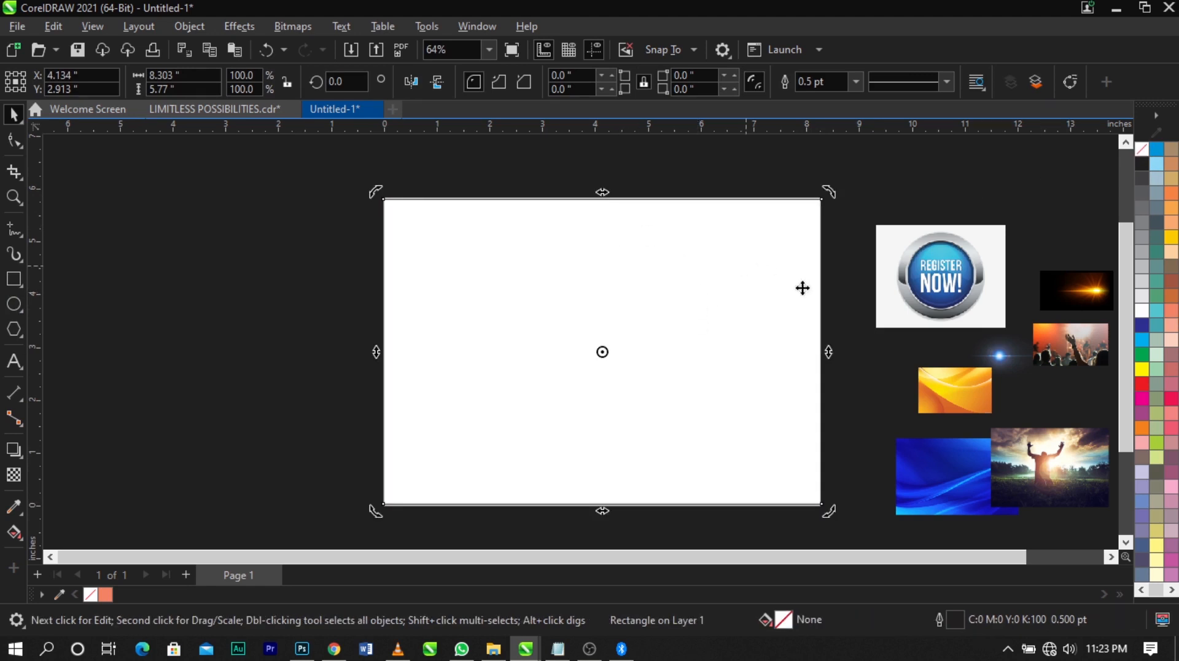
click(718, 312)
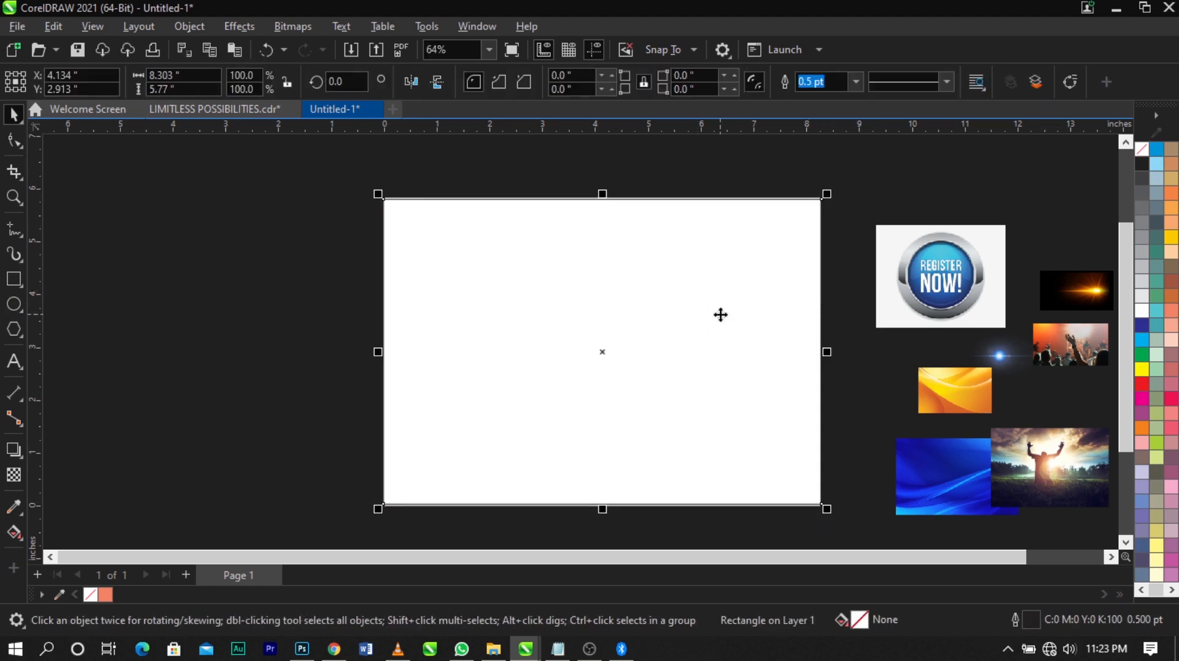
key(Delete)
click(721, 314)
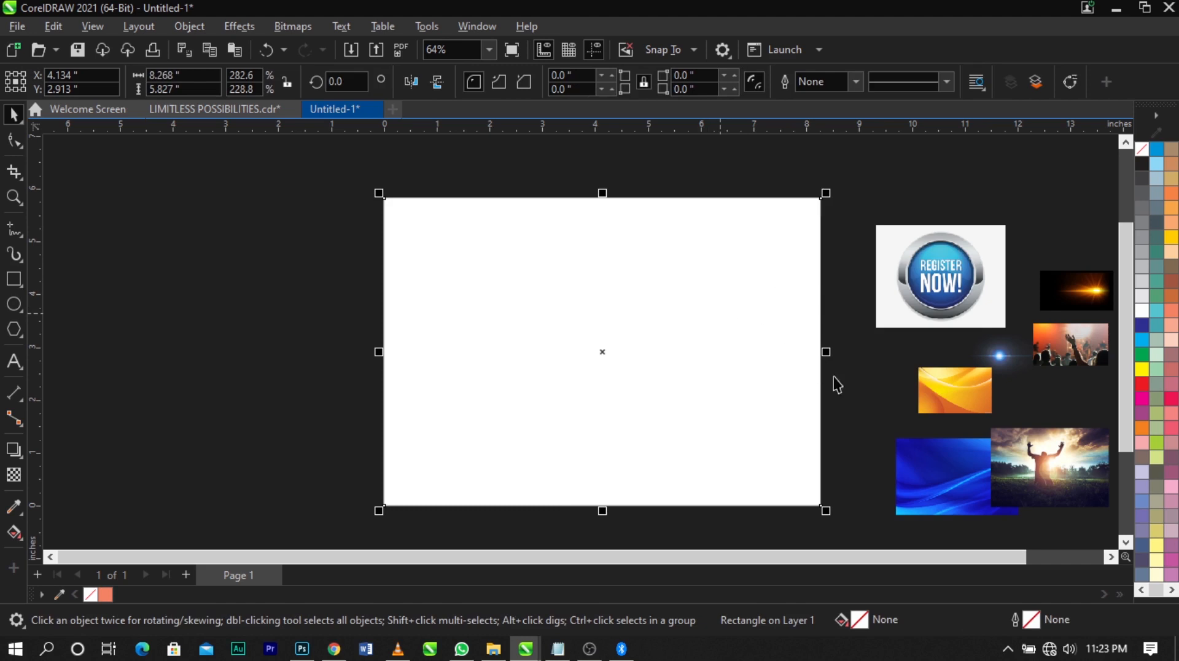
Enlarge the yellow background image to about 6.6 × 4.1 in and move it across the page's left edge
click(901, 411)
drag(968, 395, 505, 487)
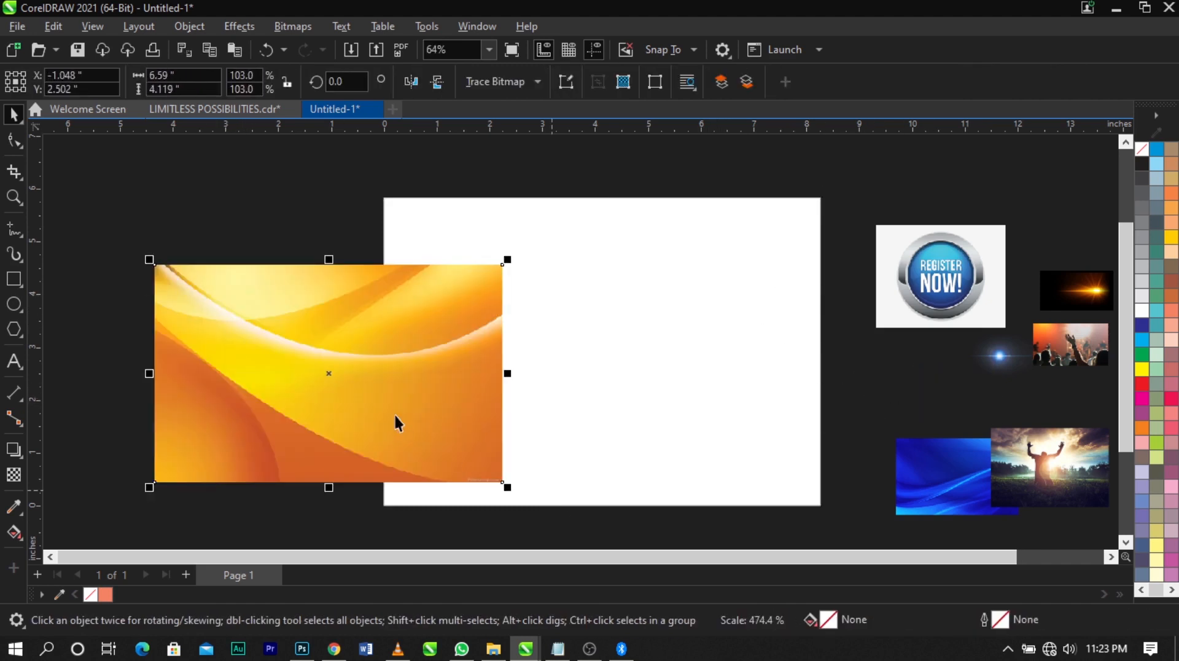
drag(395, 422, 441, 368)
PowerClip the yellow background image inside the page-sized rectangle
click(337, 360)
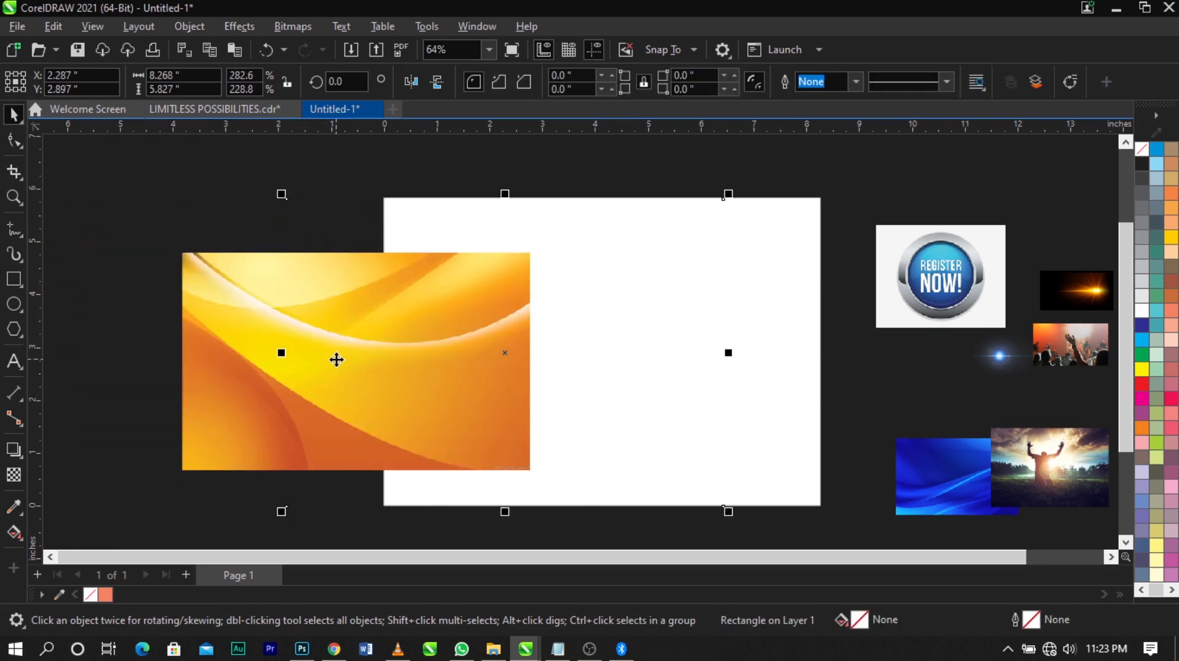
click(277, 369)
click(288, 370)
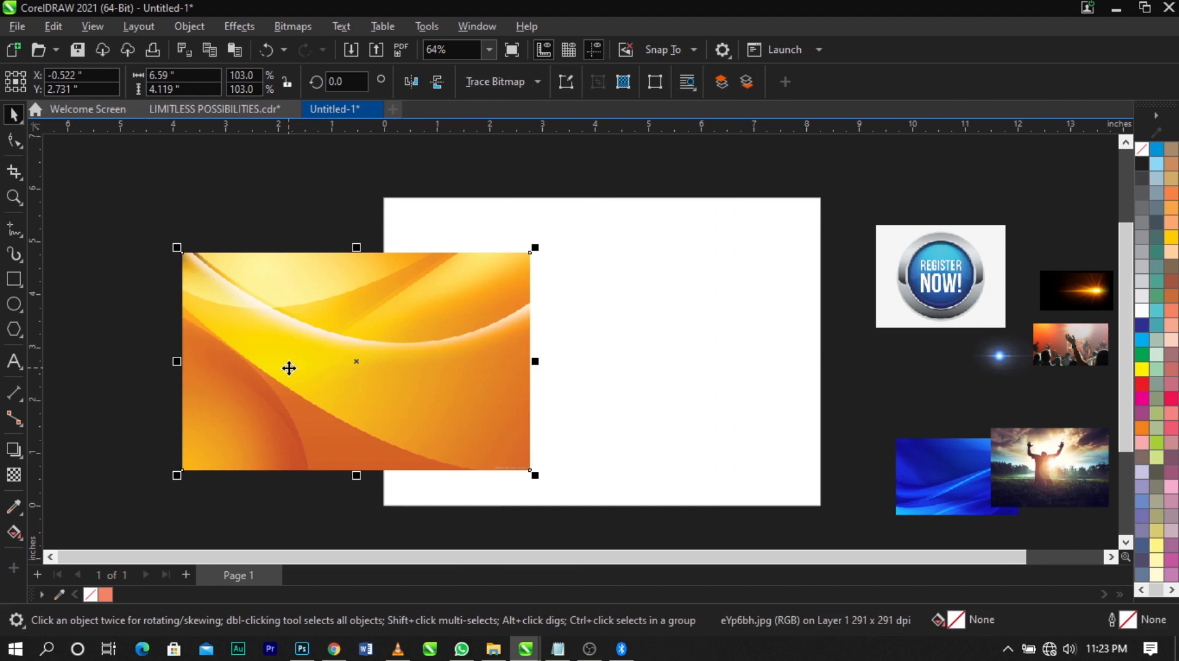
right_click(288, 368)
click(351, 370)
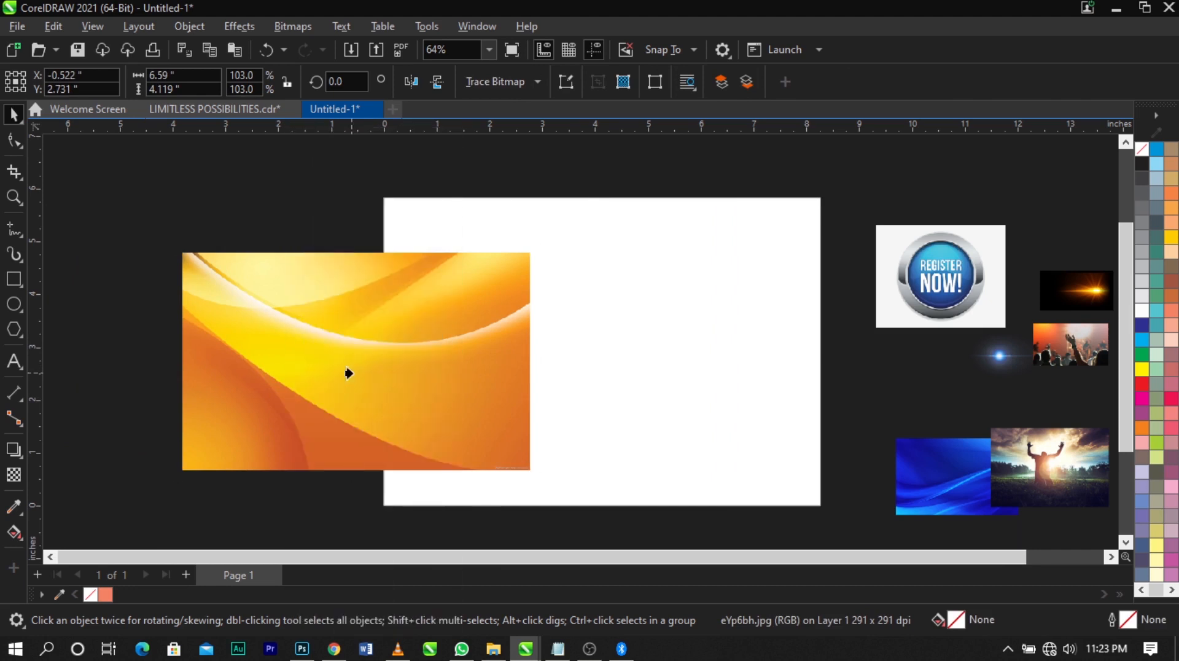
click(649, 375)
click(834, 412)
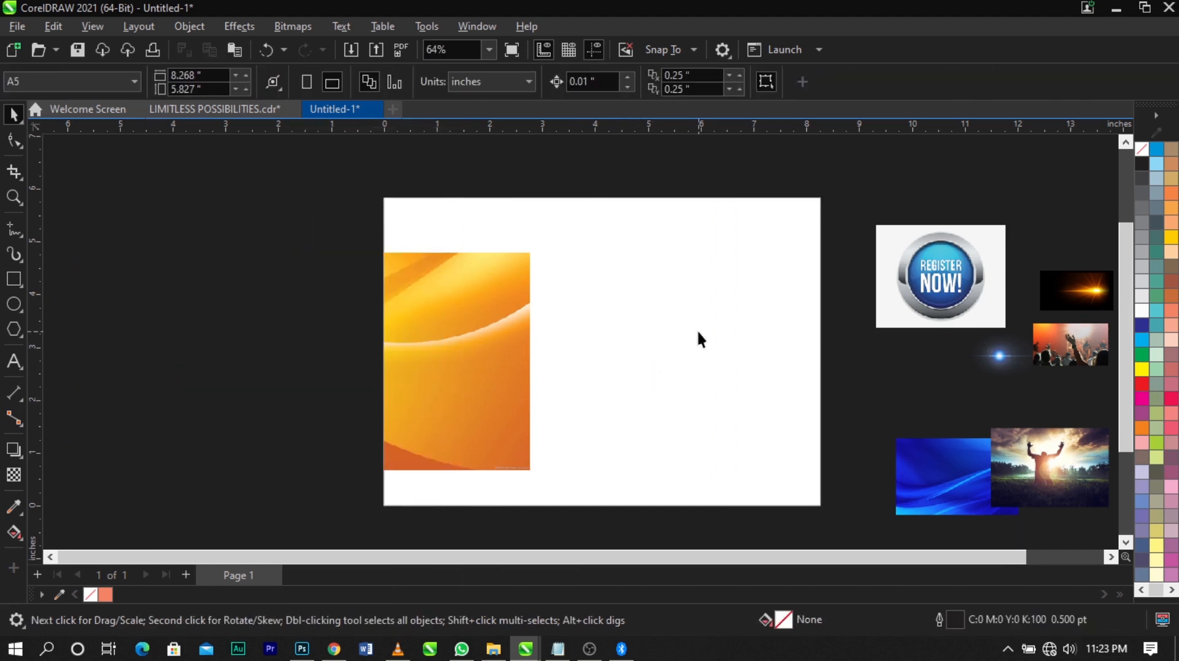
Open the contents of the page-sized PowerClip frame for editing
click(698, 329)
right_click(495, 333)
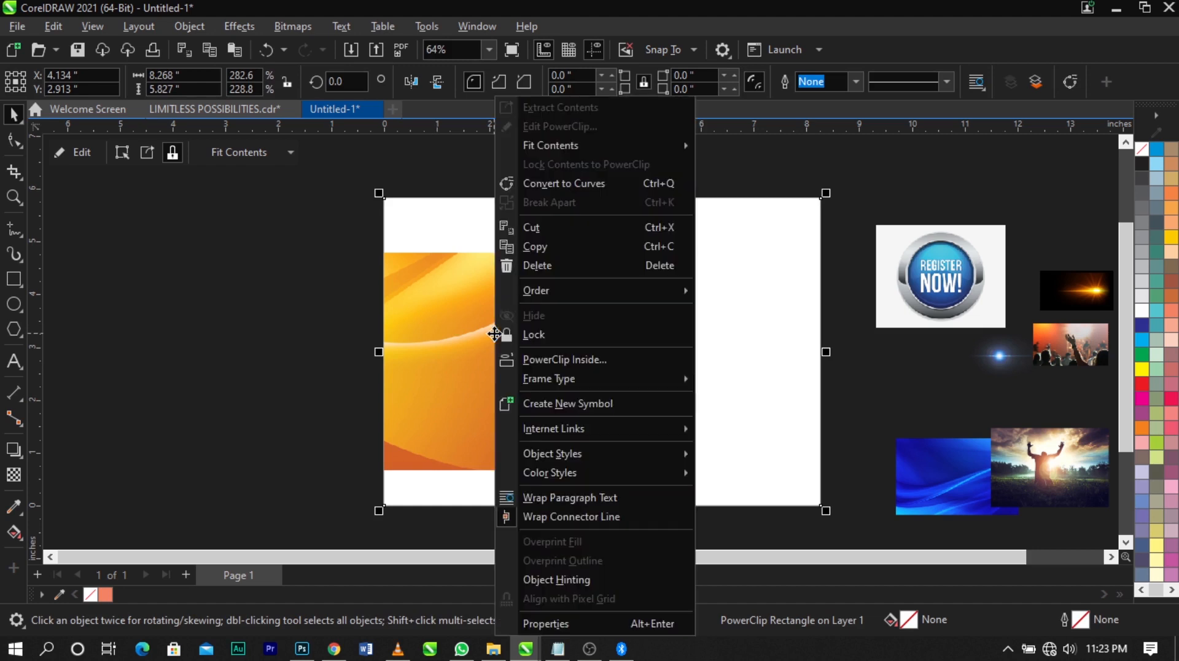
click(536, 127)
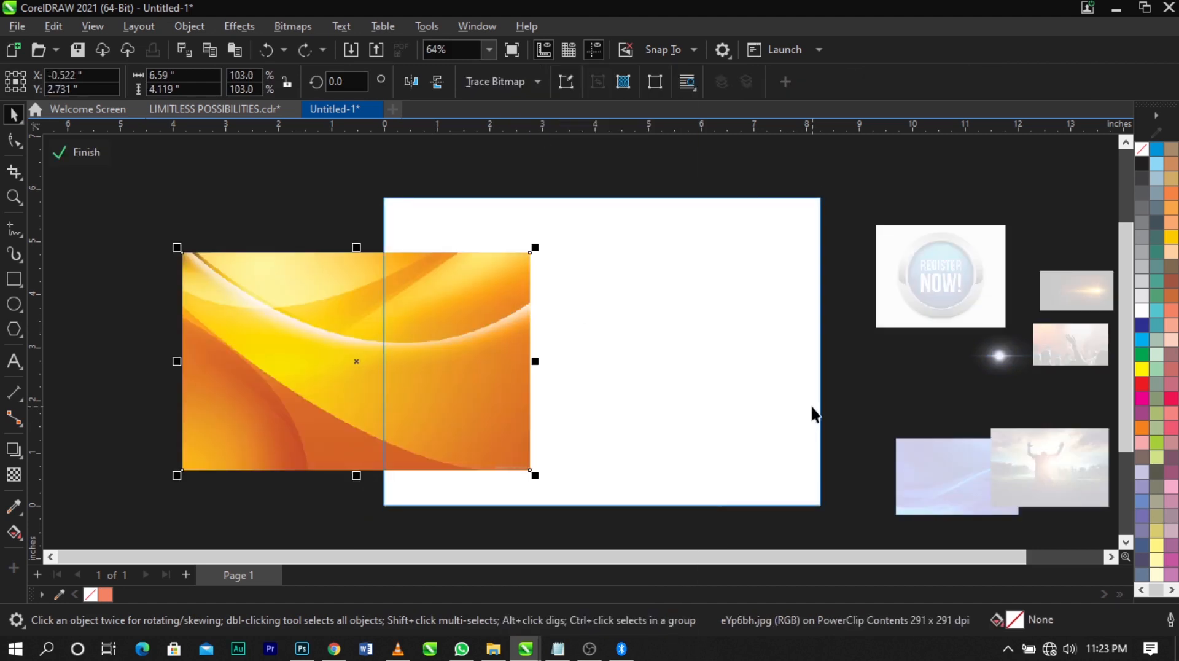
Enlarge the yellow image to about 10.4 × 6.5 in and position it across the lower part of the frame
drag(354, 379, 527, 437)
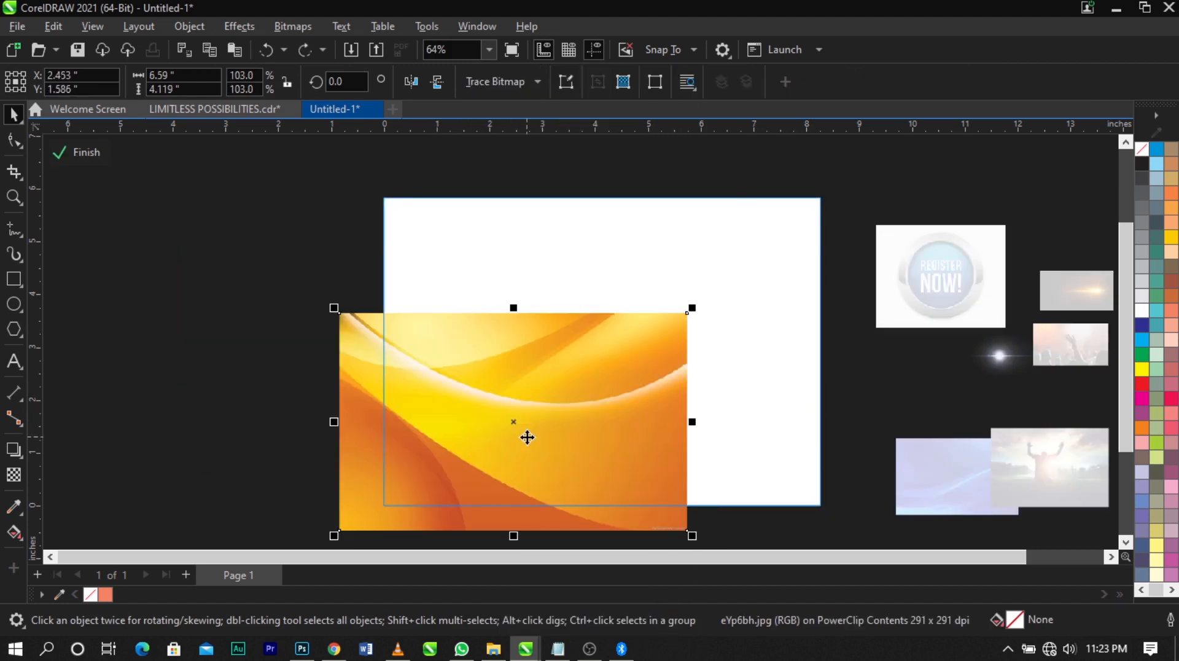
drag(692, 308, 825, 226)
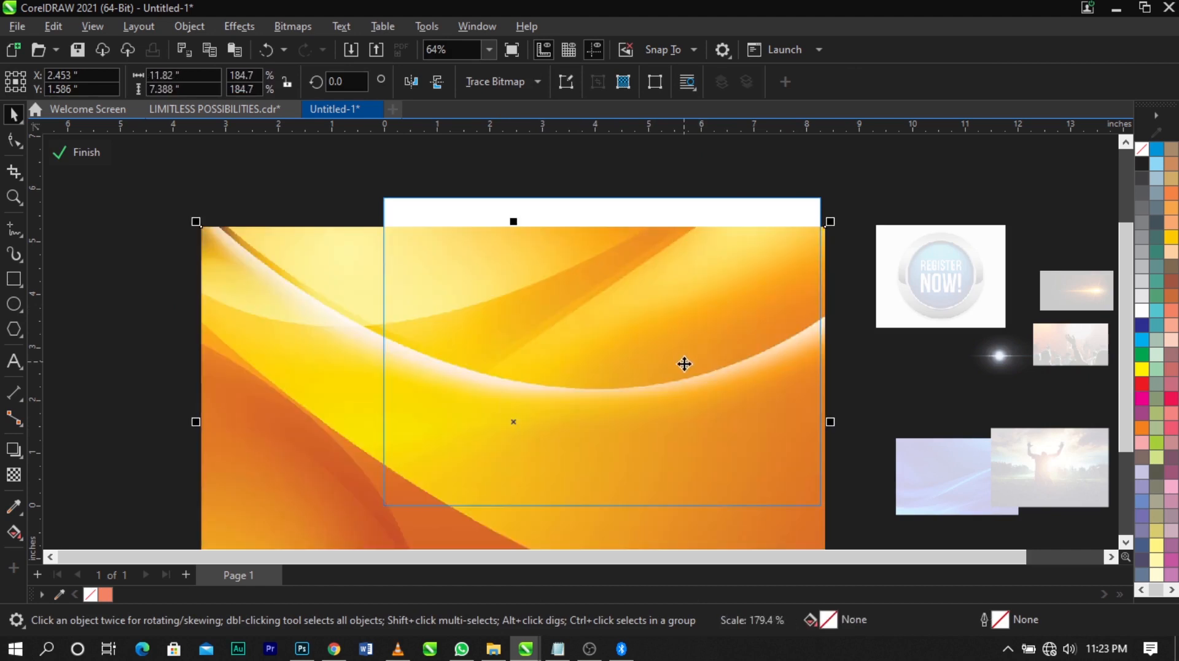
drag(685, 366, 733, 379)
drag(621, 397, 690, 382)
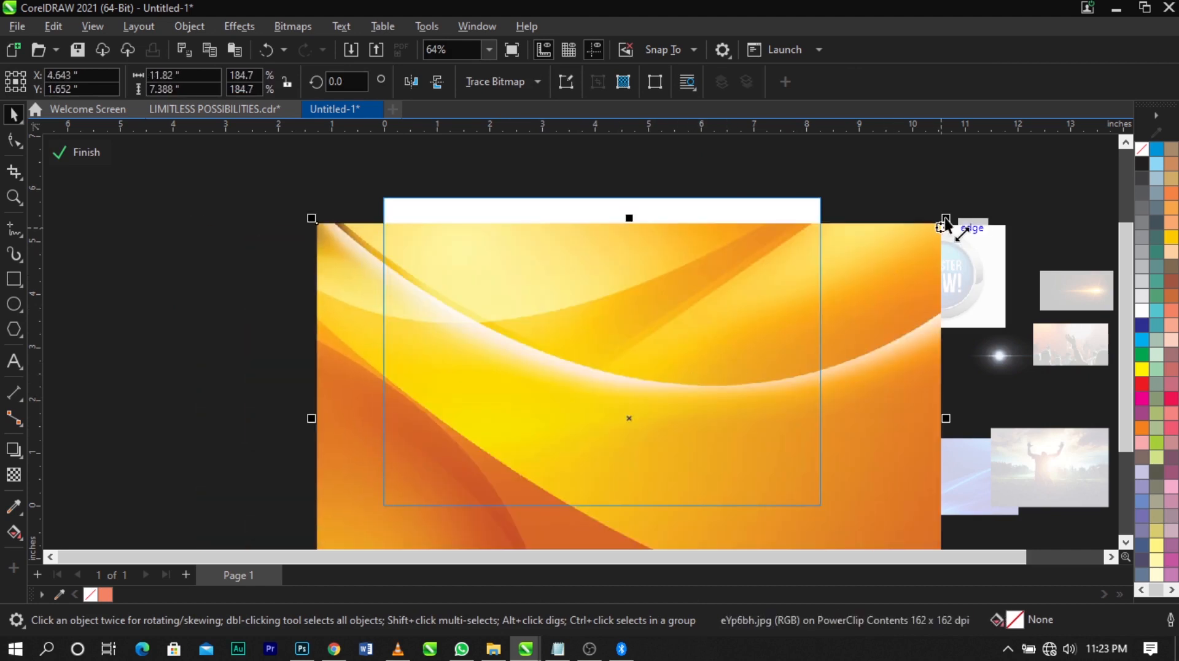
drag(946, 219, 917, 250)
drag(802, 373, 779, 418)
mouse_move(778, 413)
mouse_down()
mouse_move(763, 427)
mouse_move(772, 408)
mouse_move(782, 422)
mouse_up()
scroll(709, 358, up, 2)
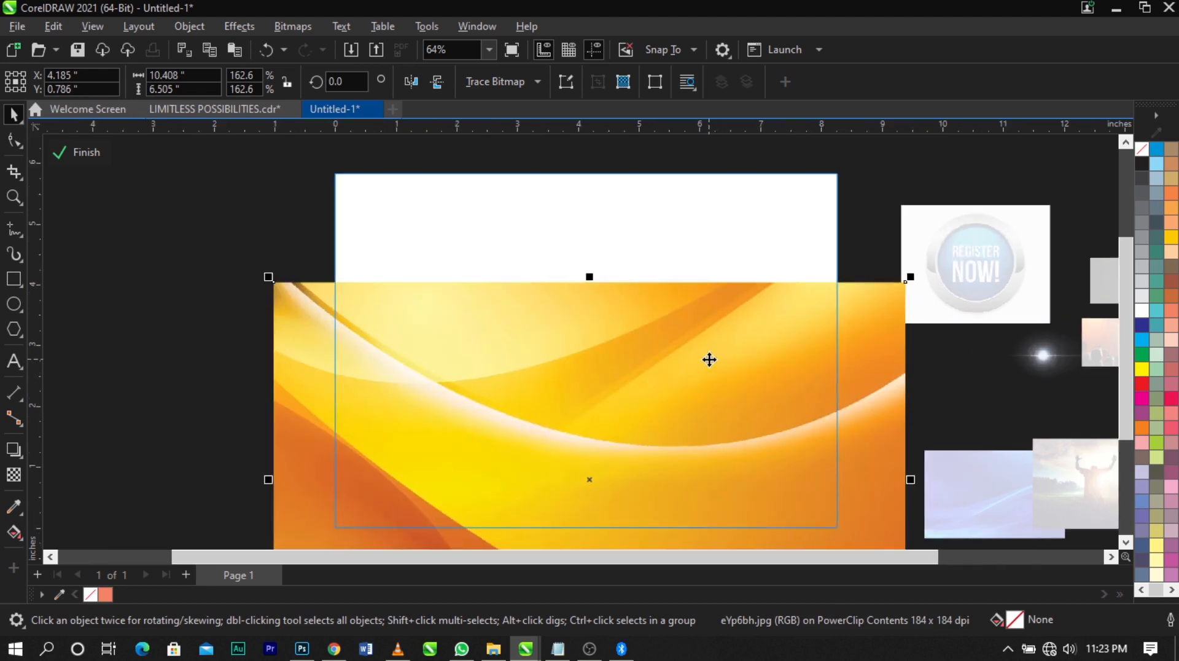
drag(707, 359, 709, 361)
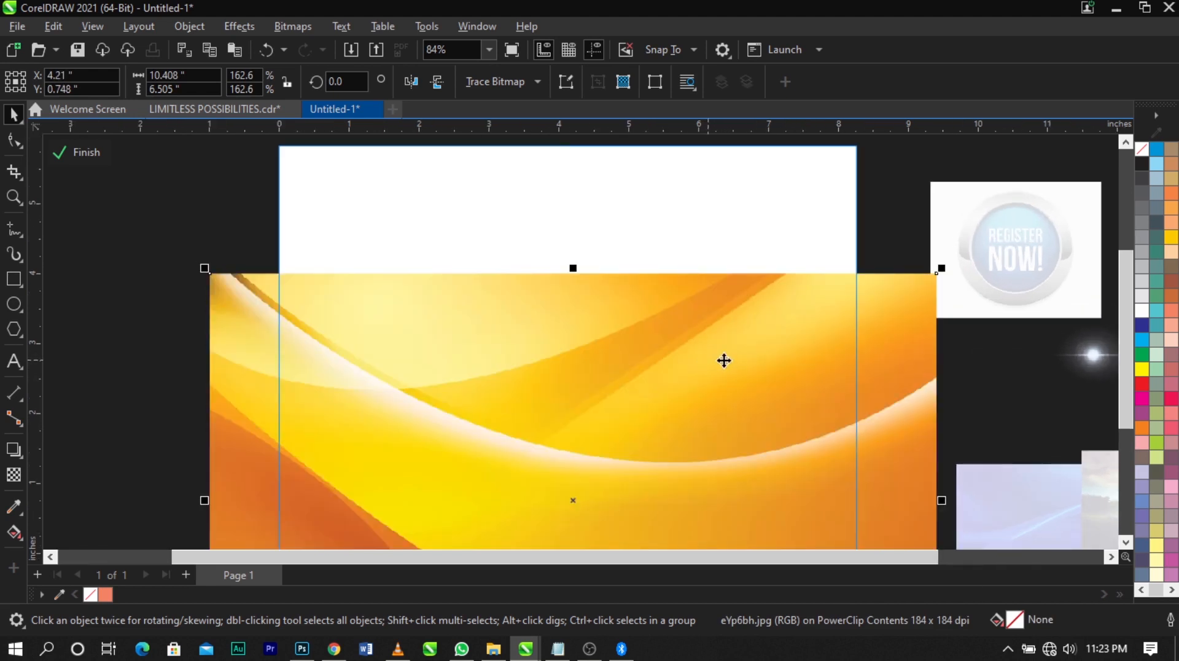
Draw a rectangle about 8.65 × 4.66 in over the frame's upper part and convert it to curves
click(13, 278)
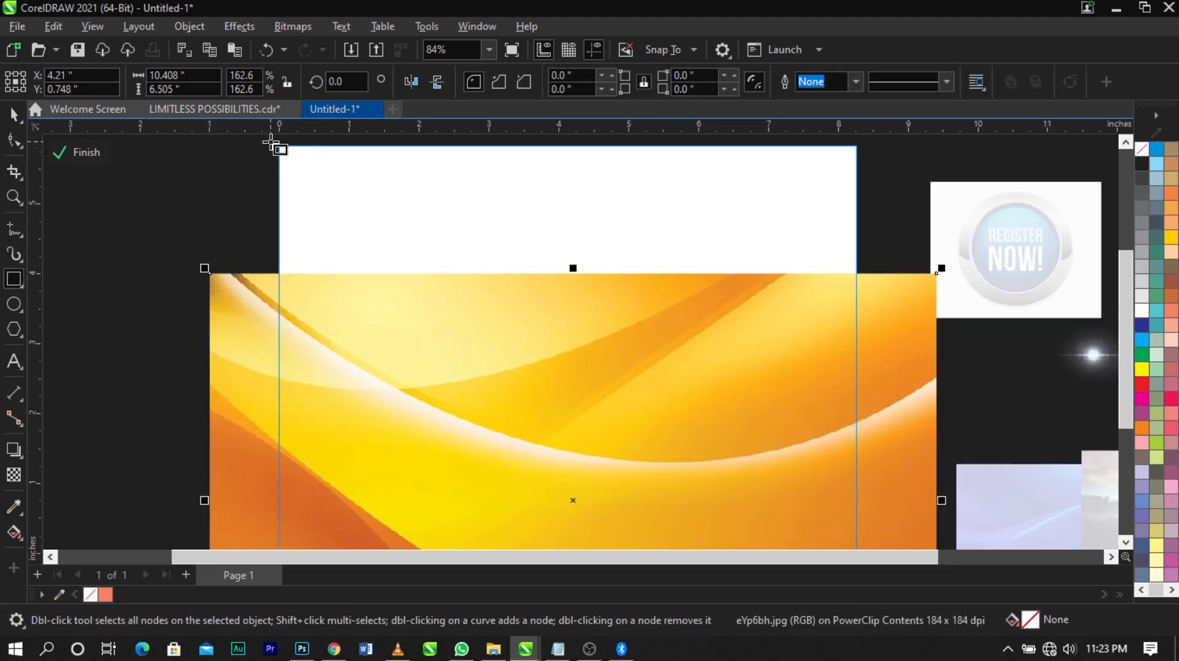
drag(270, 140, 874, 466)
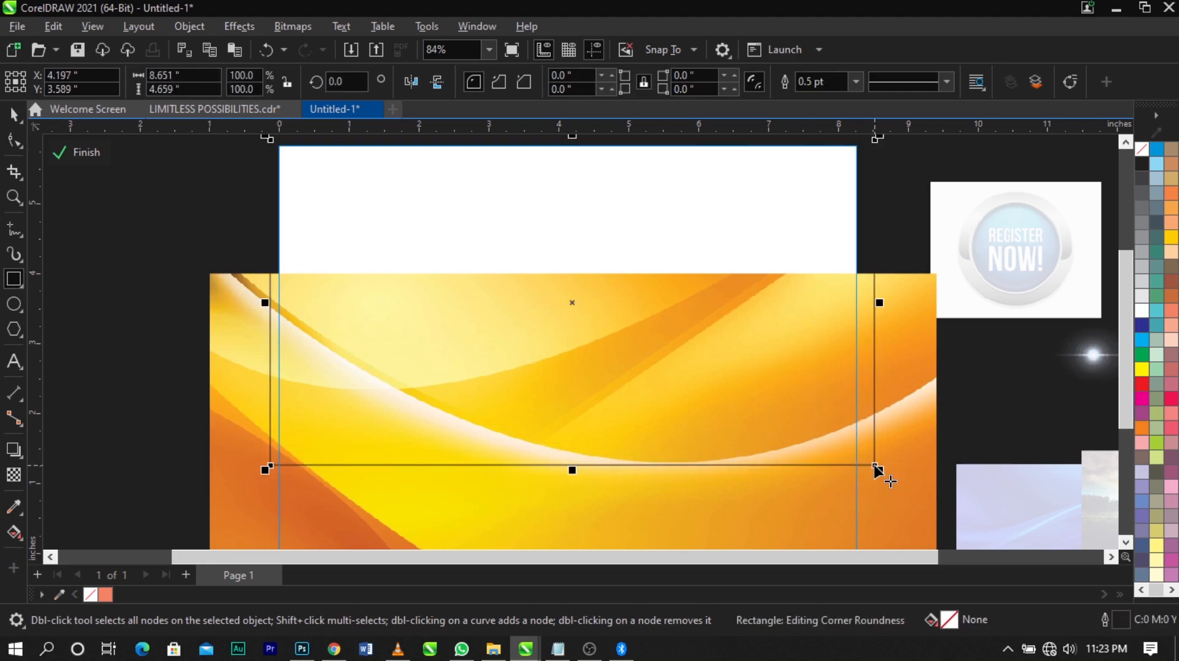
scroll(698, 369, down, 1)
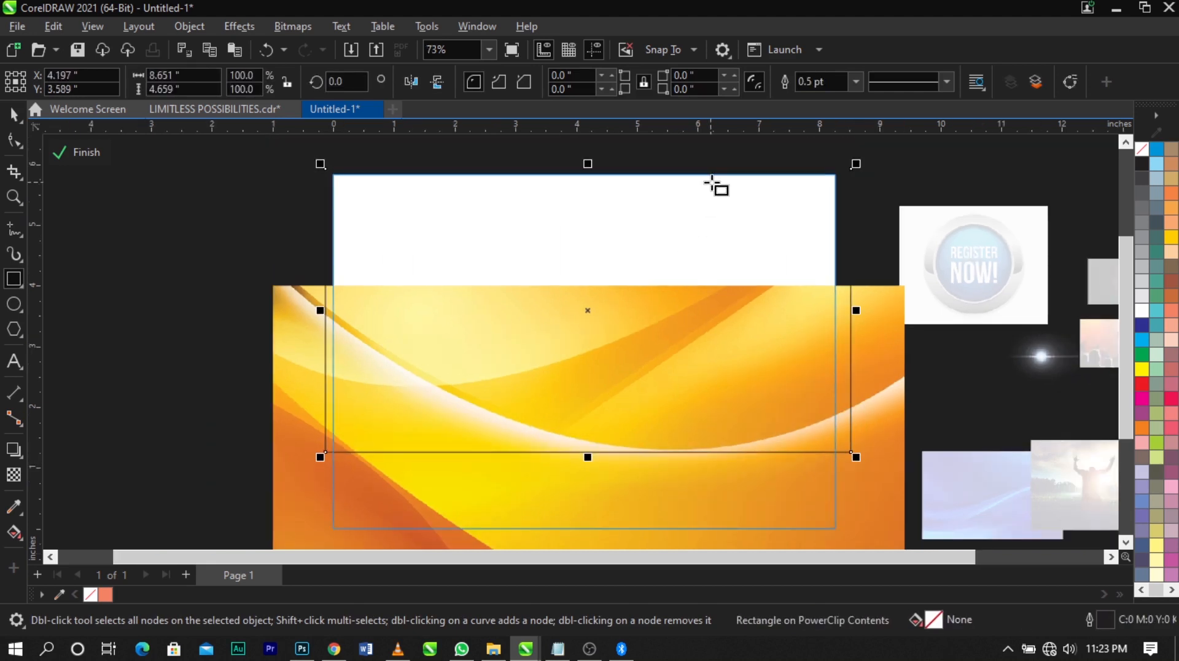
scroll(716, 184, up, 1)
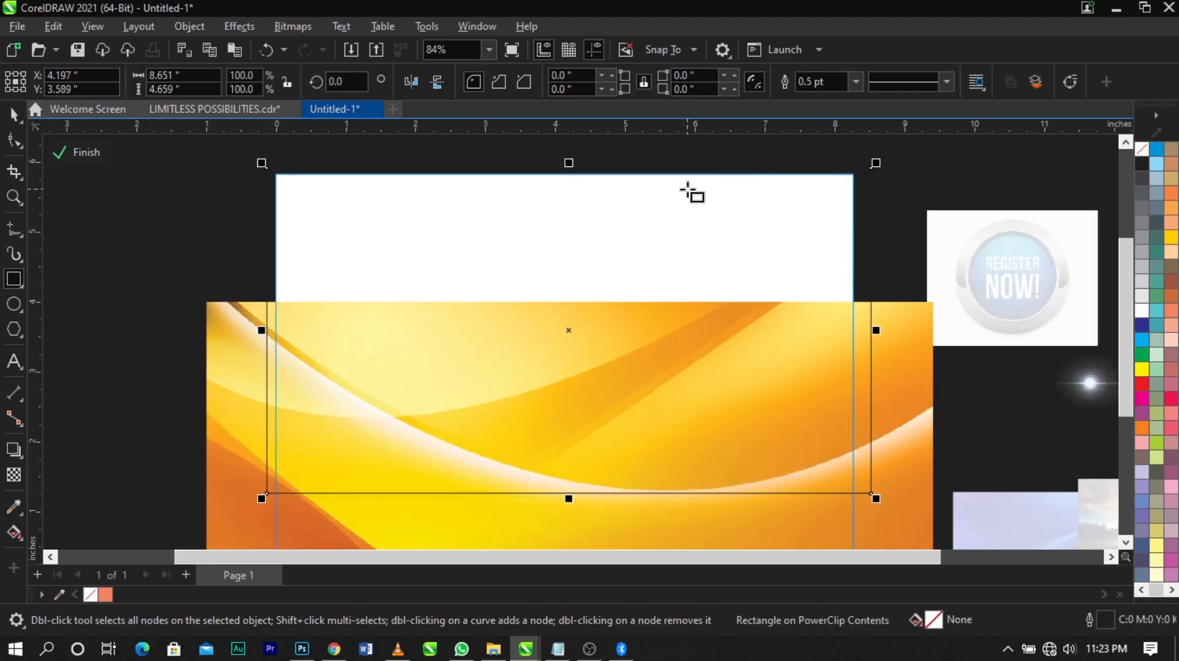
right_click(583, 220)
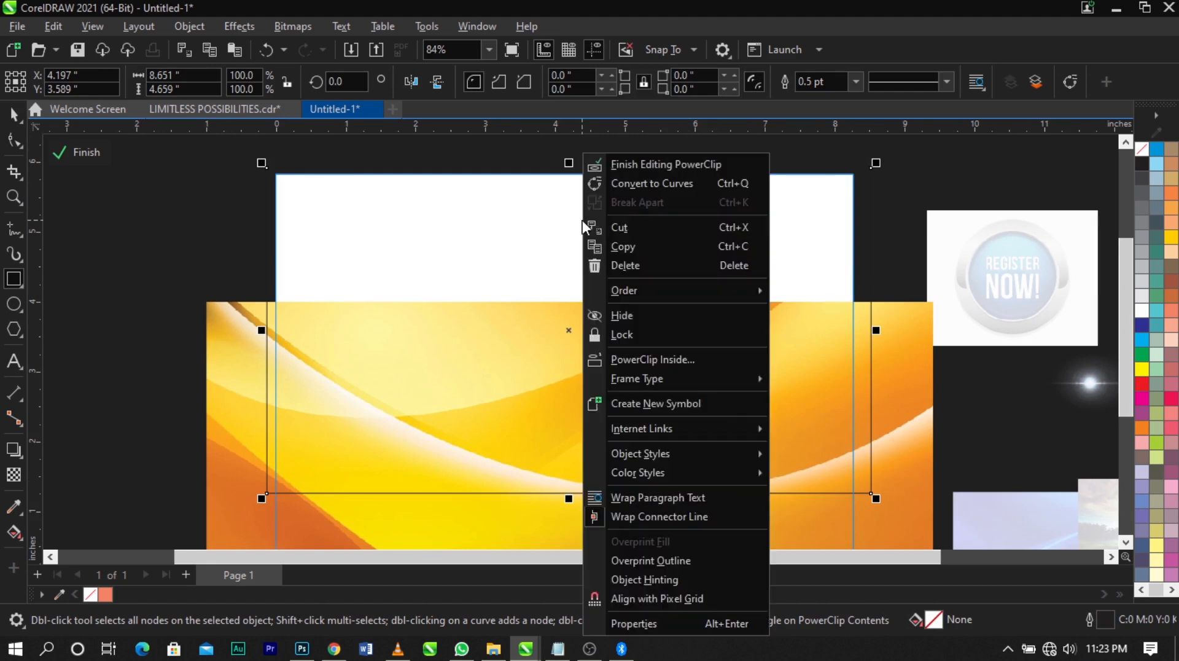
click(631, 184)
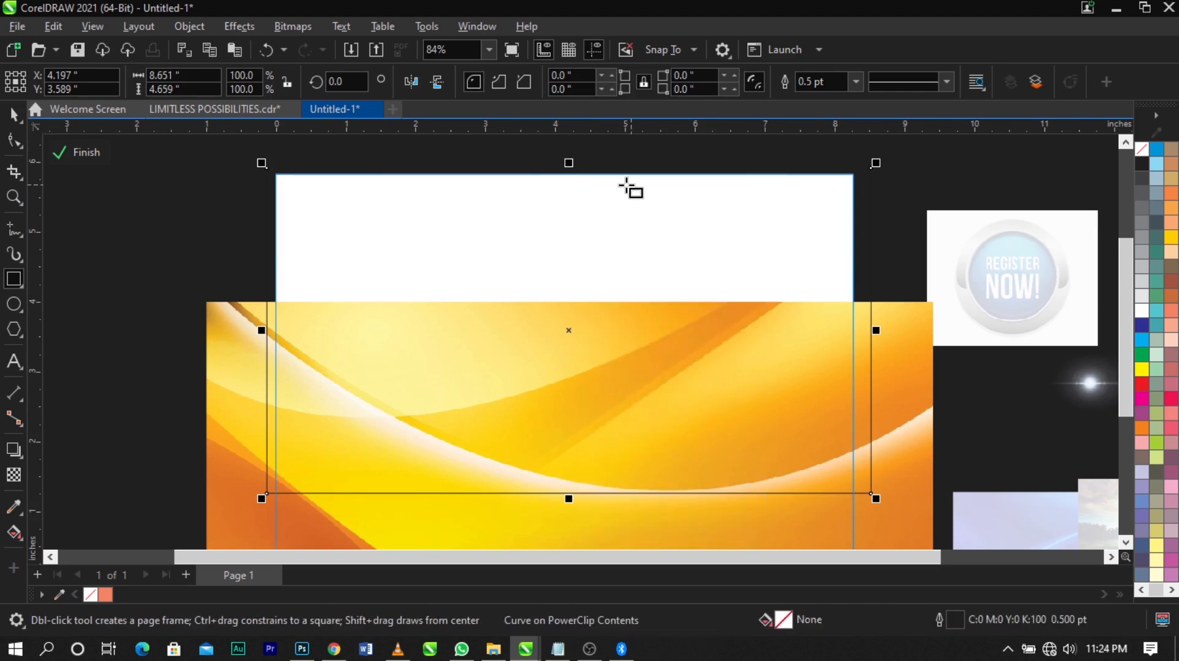
Add a node on the curve object's left edge where it crosses the yellow image's dark curved band
click(13, 143)
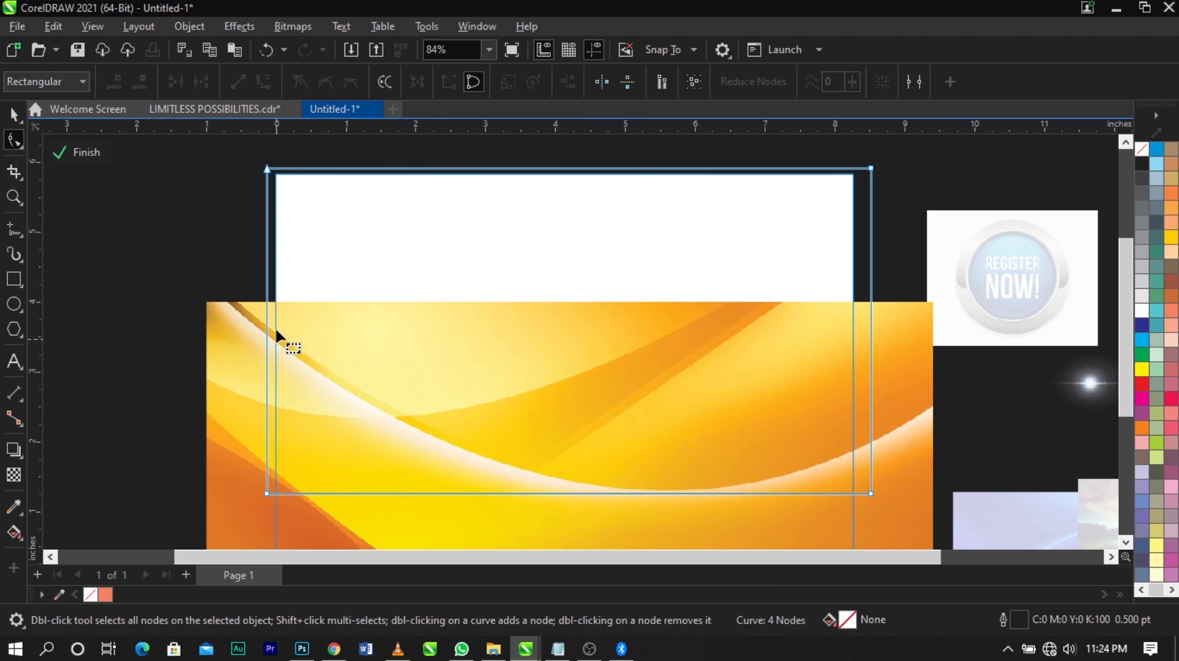
scroll(274, 329, up, 3)
double_click(257, 328)
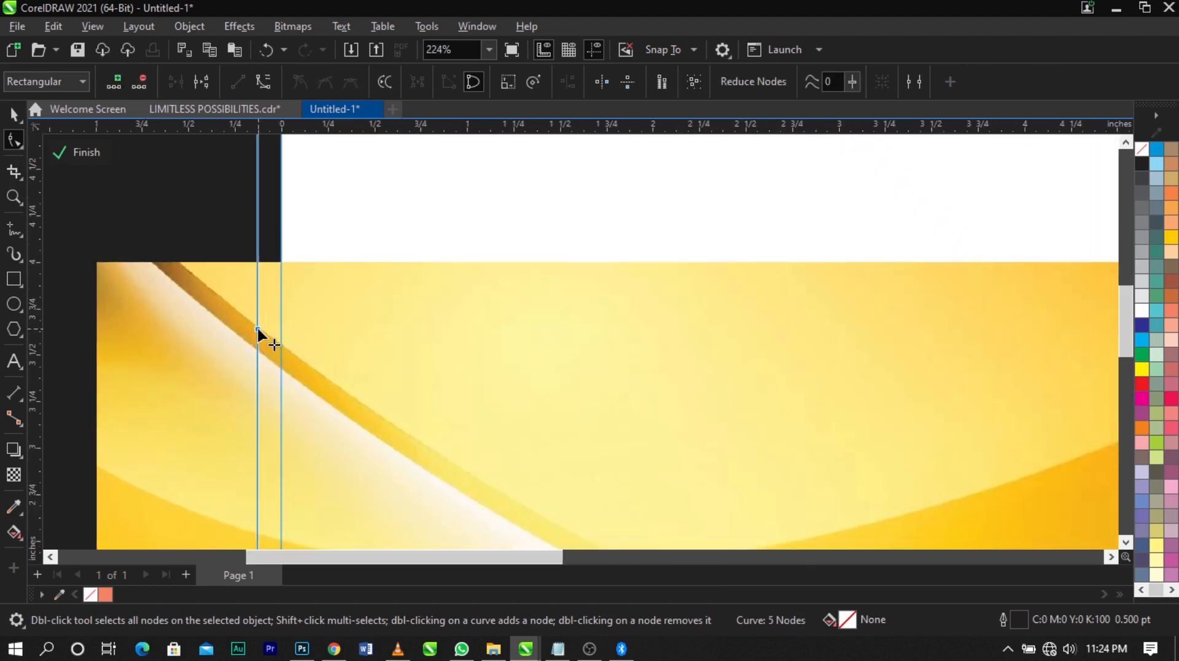
scroll(257, 328, down, 4)
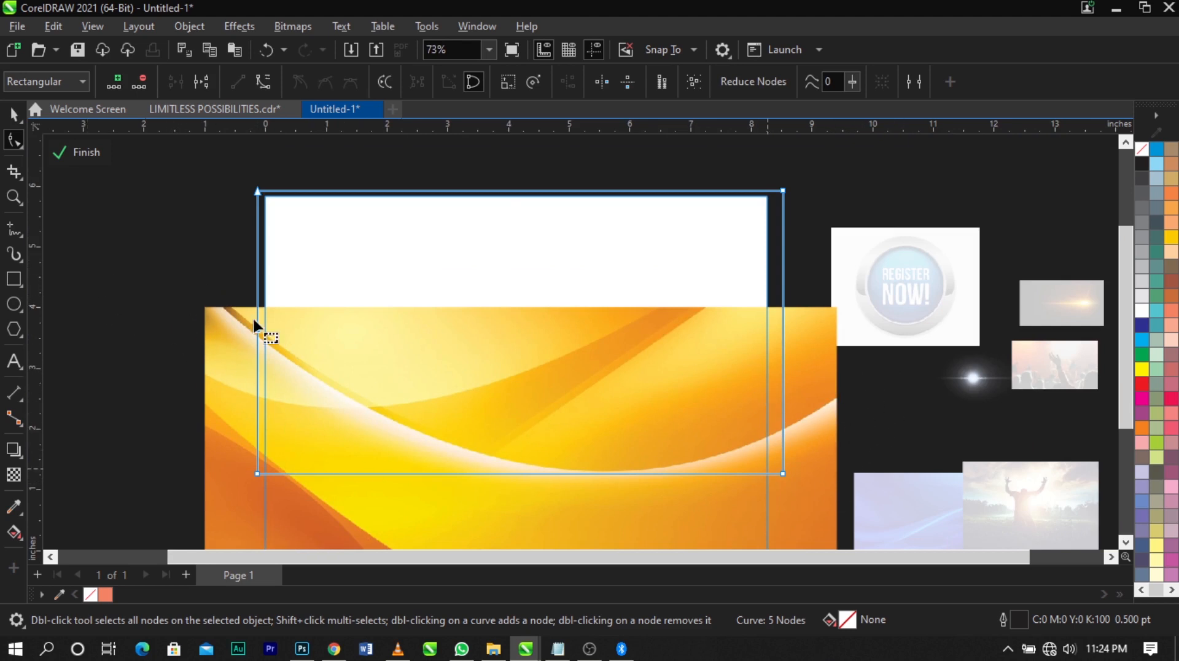
Add a node on the curve object's right edge at the white band and delete its two lower corner nodes
scroll(780, 418, up, 6)
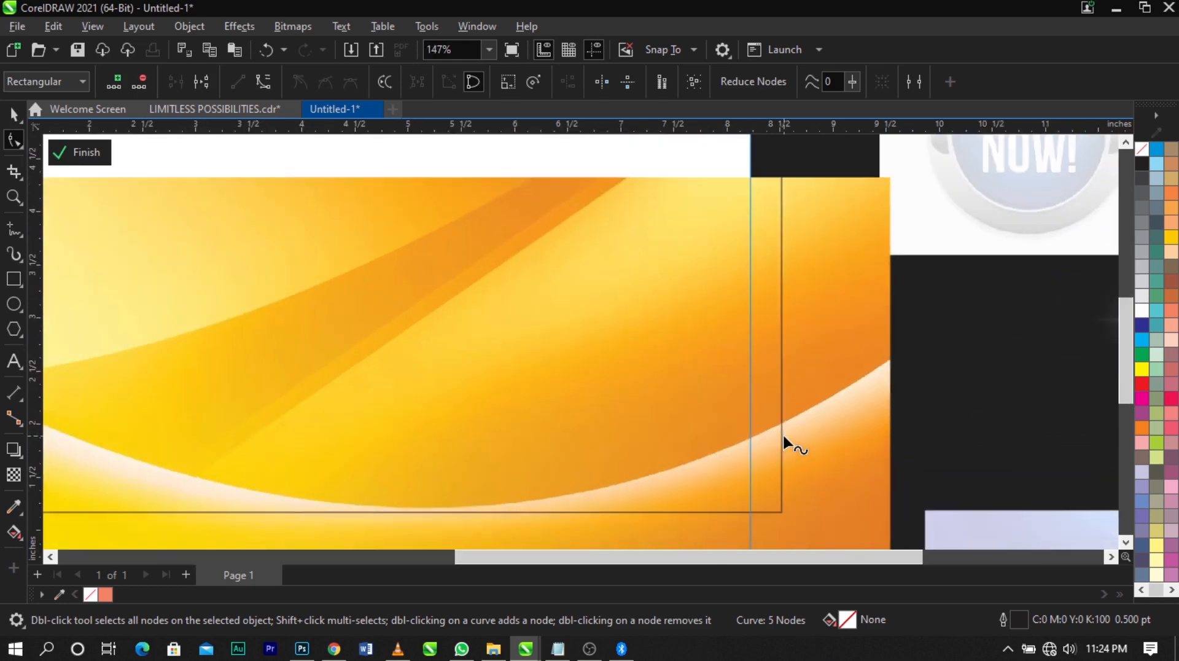
double_click(779, 411)
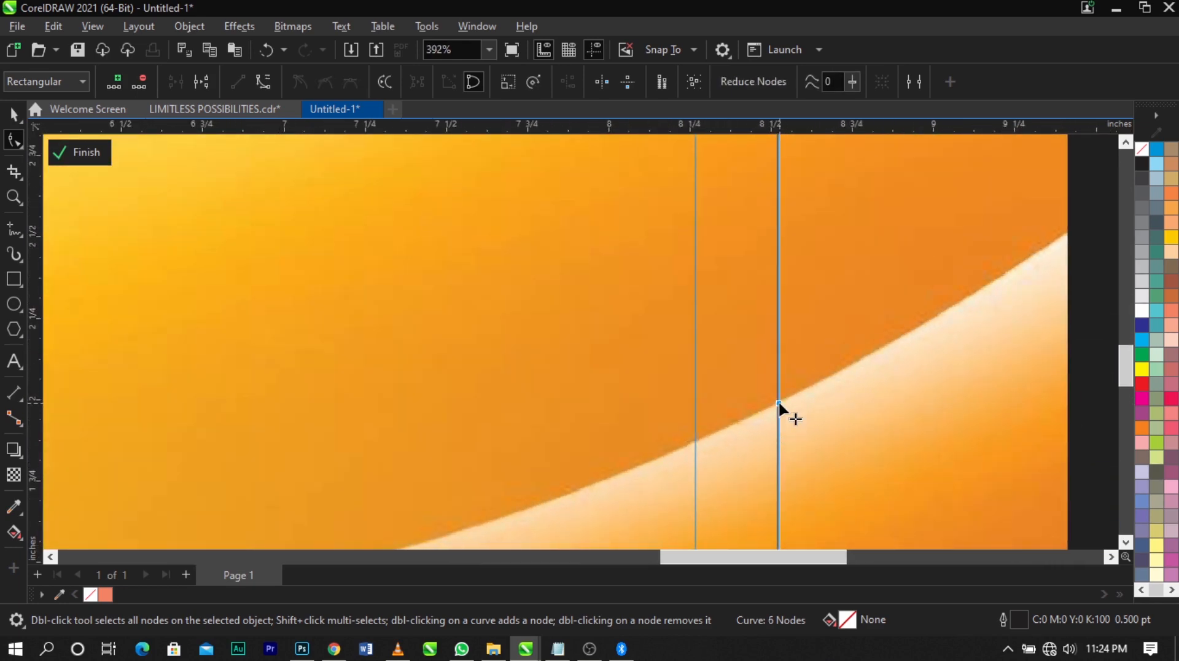
scroll(779, 410, down, 4)
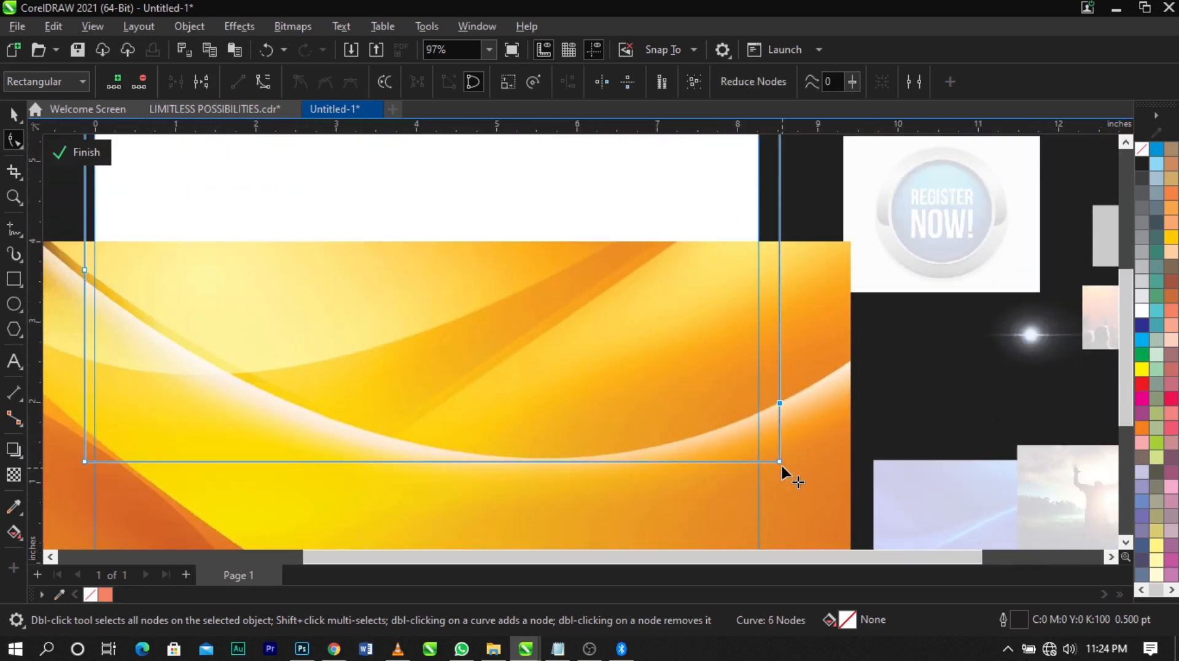
double_click(780, 463)
scroll(806, 440, down, 1)
scroll(254, 458, up, 2)
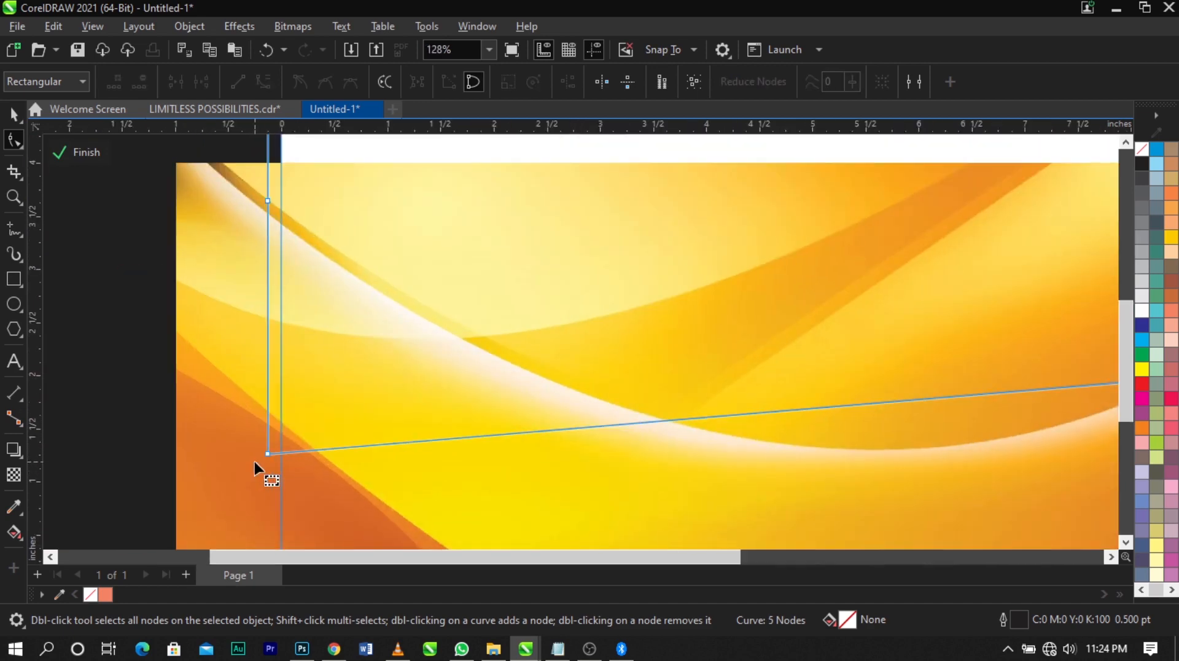
double_click(263, 456)
scroll(593, 393, down, 1)
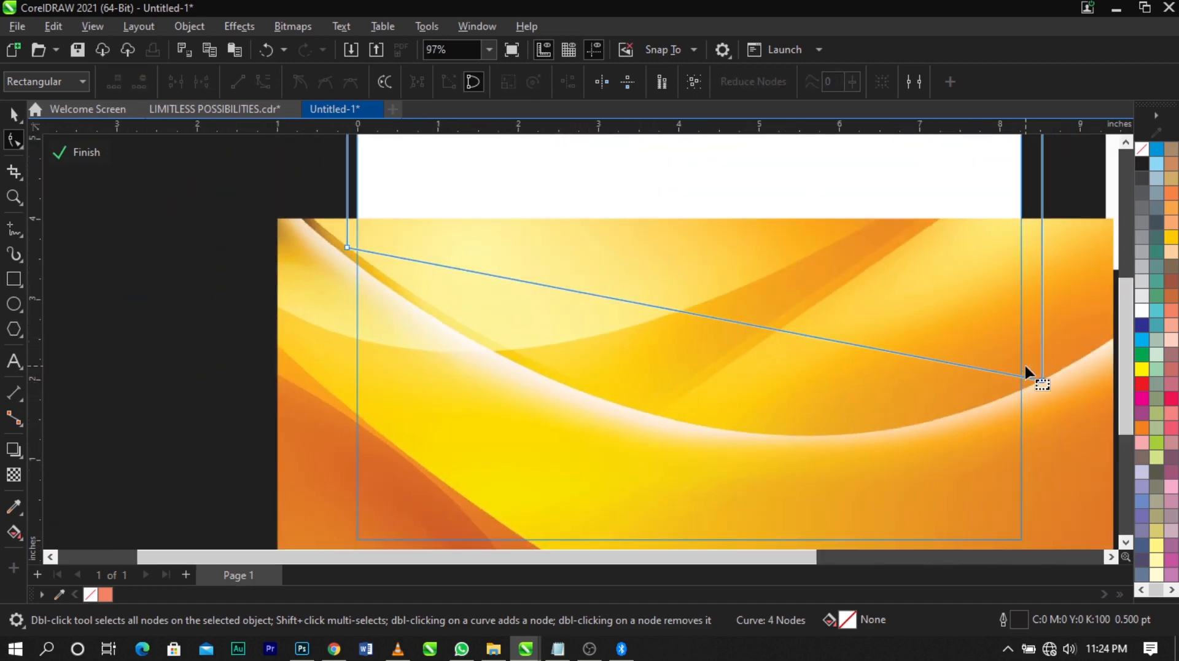
Convert the object's slanted lower segment to a curve, bend it along the white band, and finish editing the PowerClip
scroll(977, 351, up, 1)
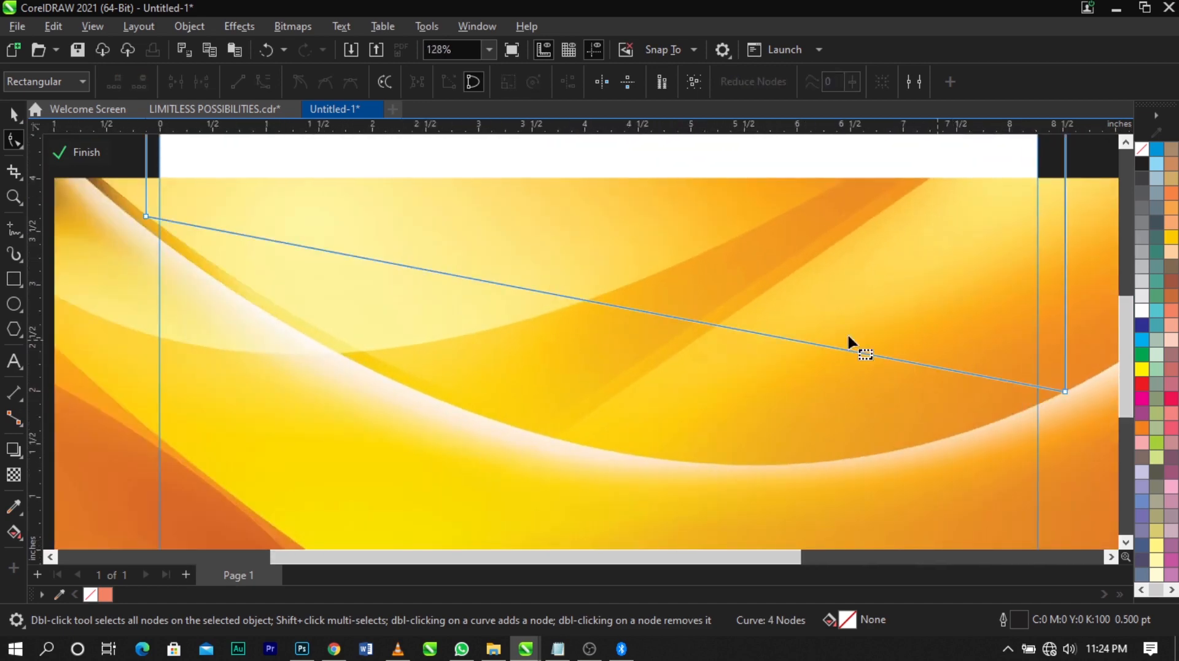
right_click(646, 313)
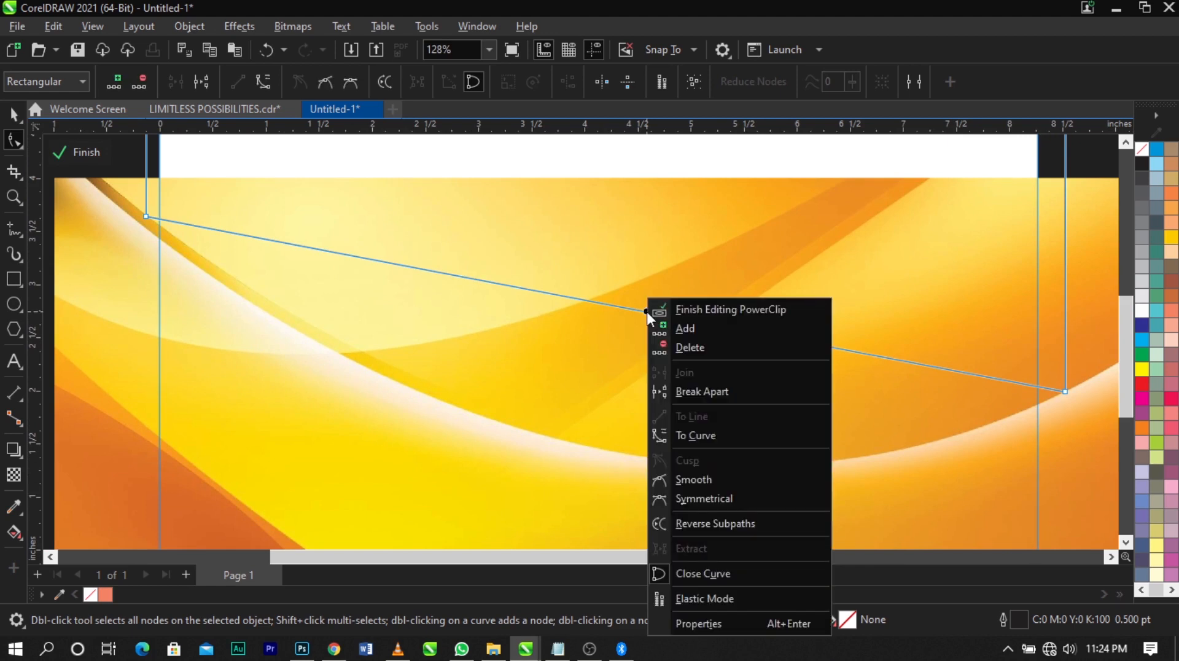
click(726, 434)
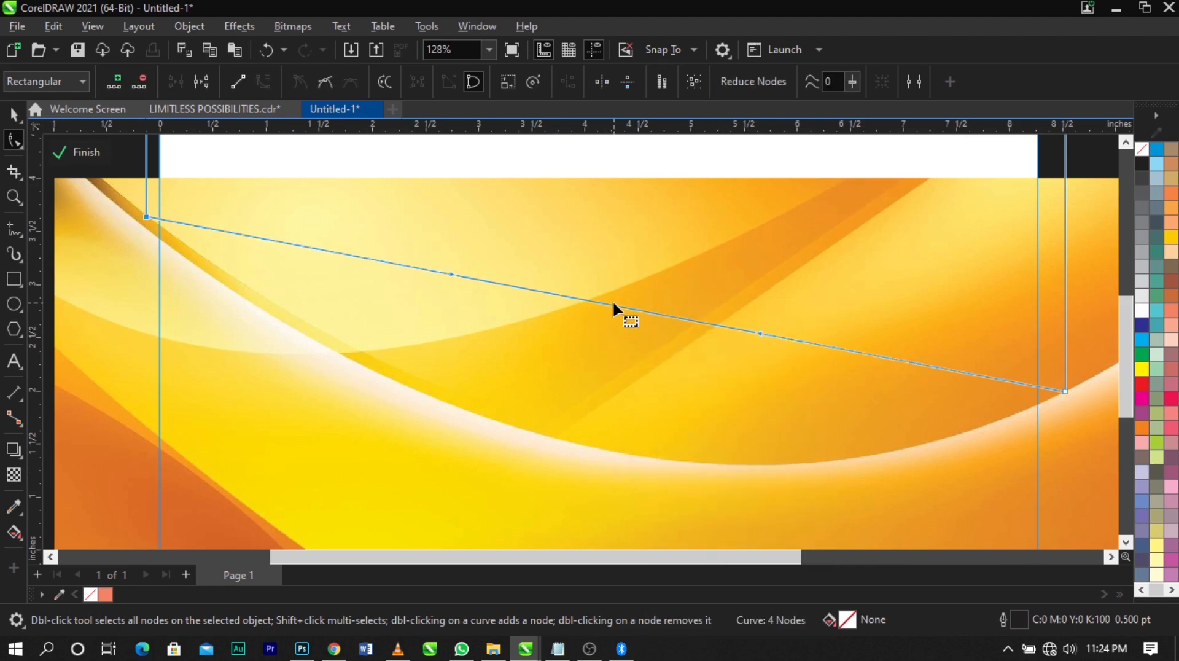
drag(614, 304, 631, 456)
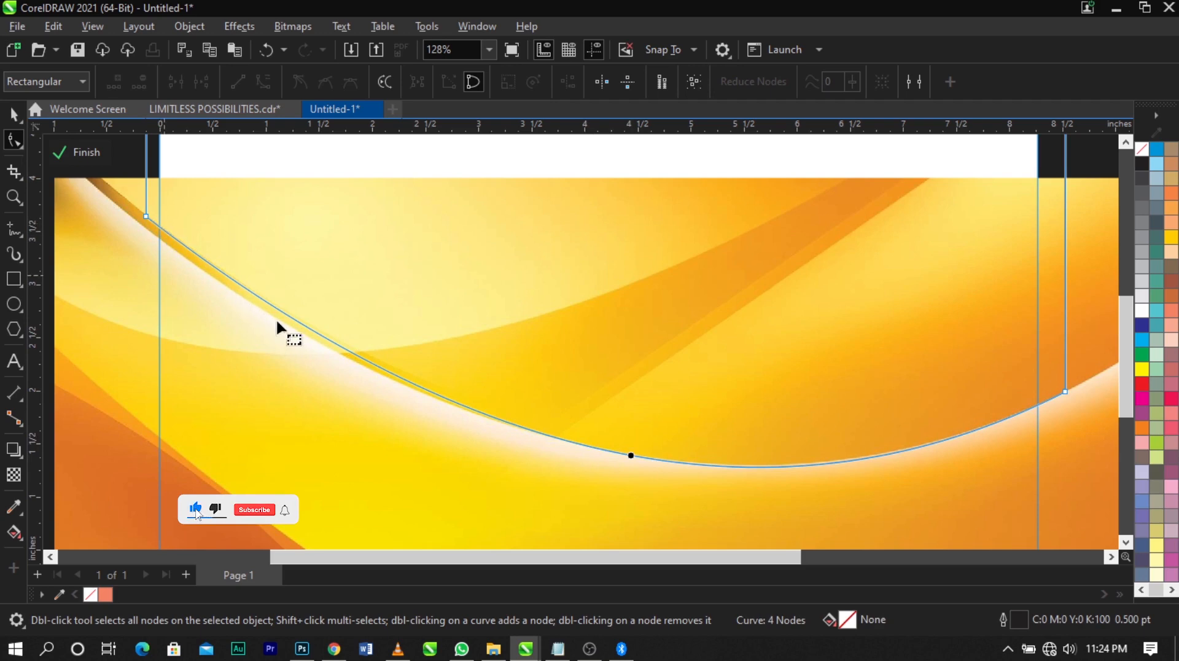
scroll(774, 369, down, 5)
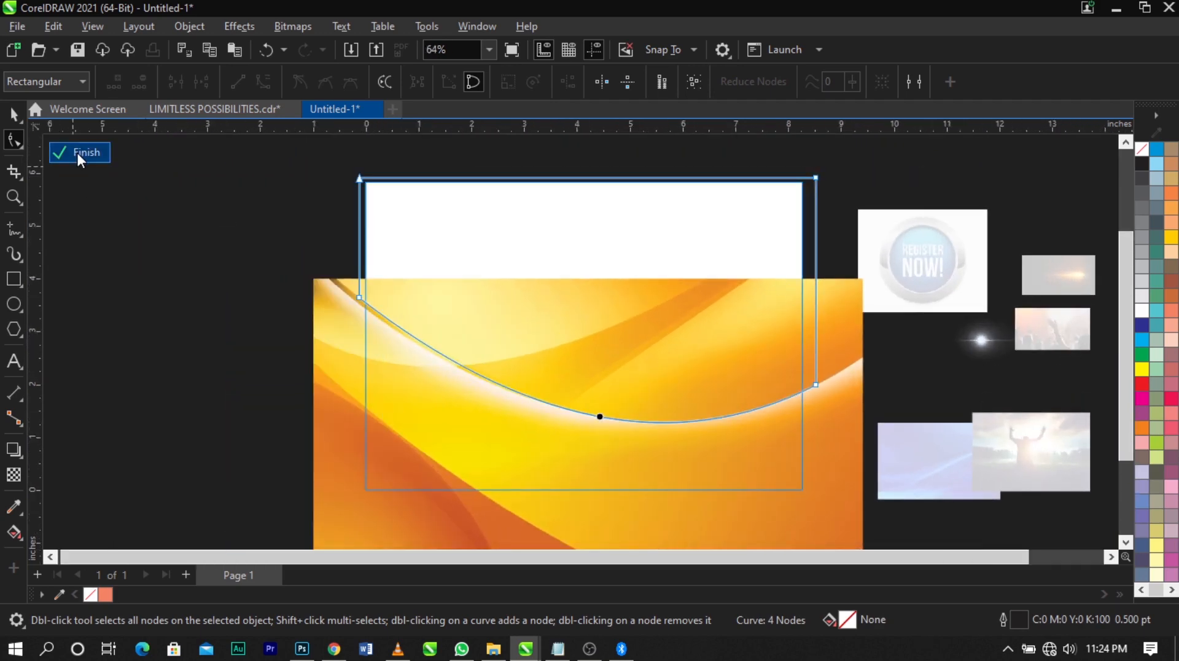
click(162, 255)
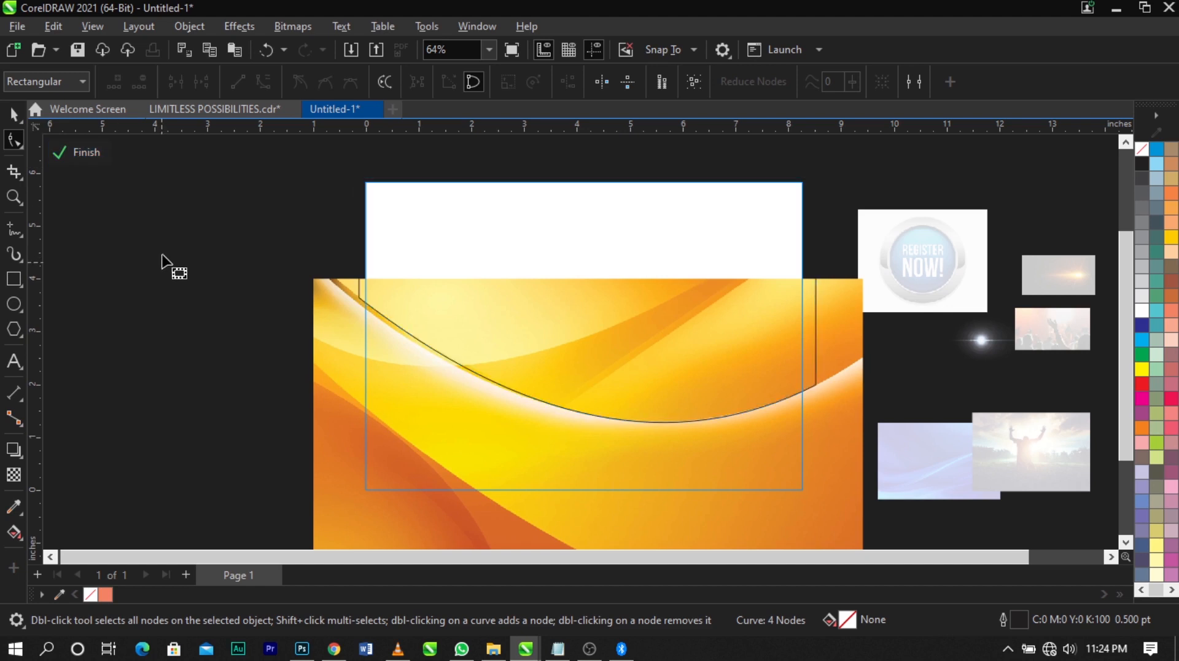
click(86, 150)
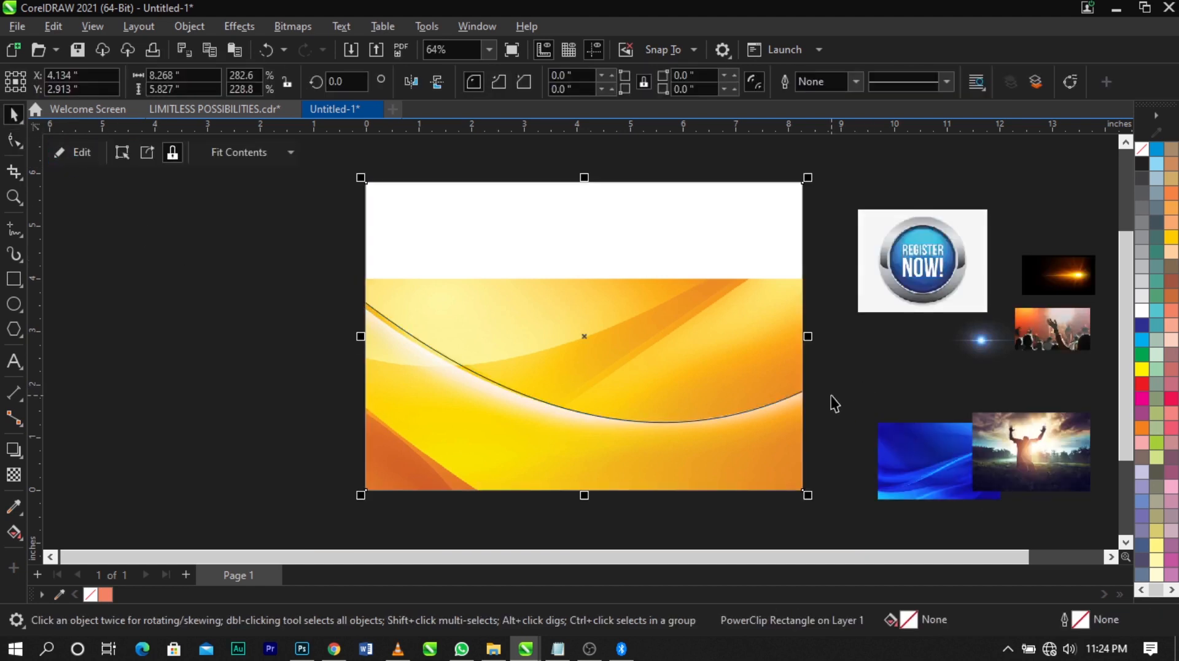
PowerClip the blue wave image inside the page-sized frame
mouse_move(916, 460)
mouse_down()
mouse_move(653, 468)
mouse_move(266, 285)
mouse_up()
right_click(265, 285)
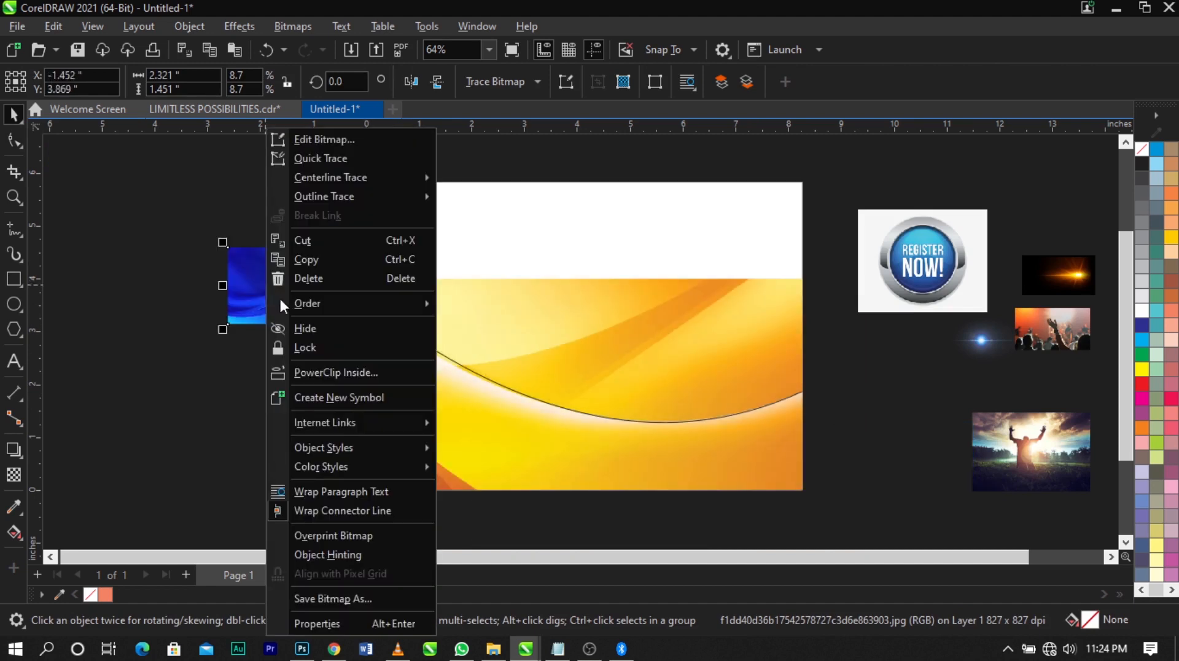
click(320, 373)
click(584, 312)
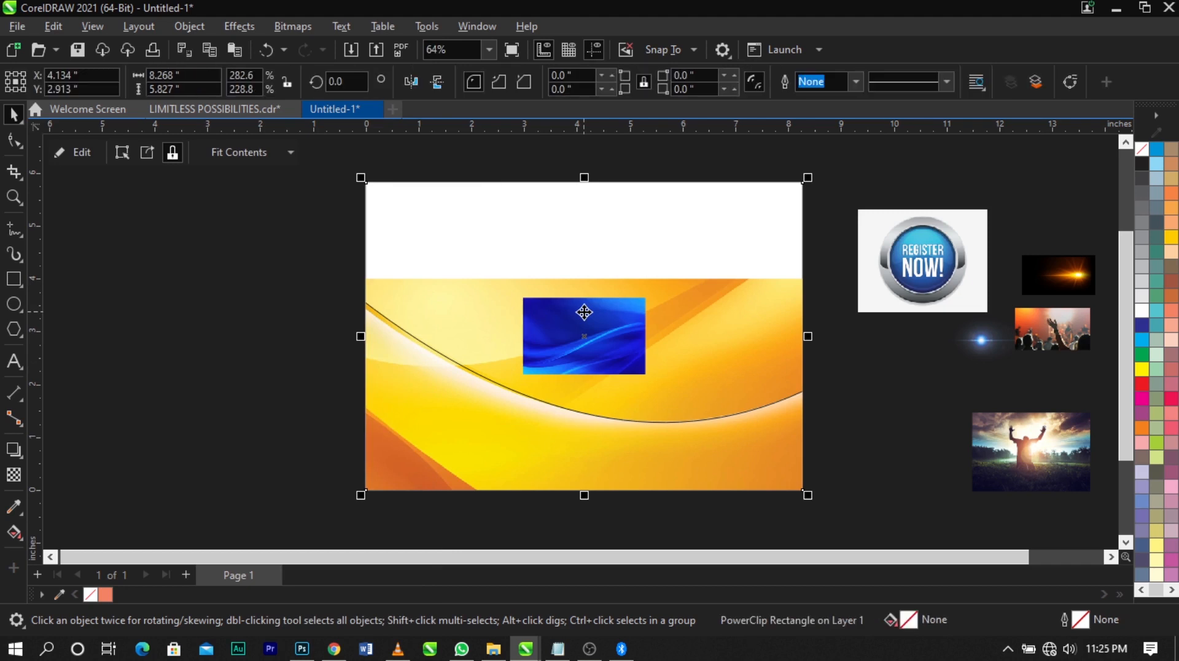
Reopen the page-sized frame's contents, move the blue image off to the left, and enlarge it to about 6.8 × 4.3 in
click(854, 489)
click(566, 342)
right_click(634, 313)
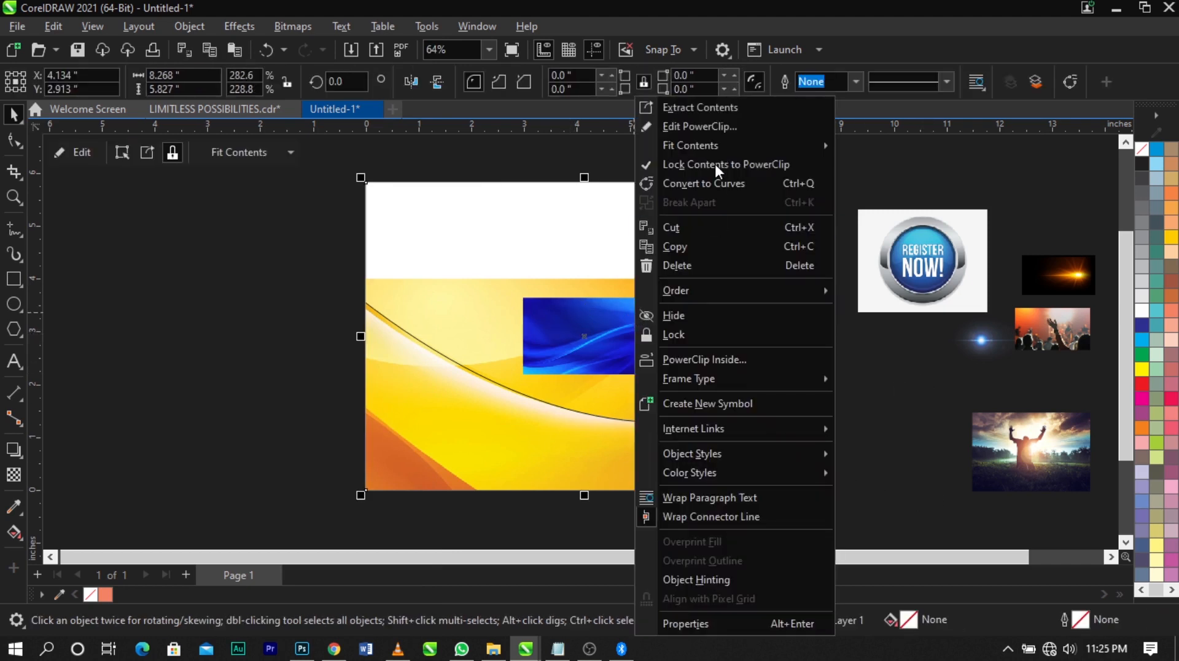
click(710, 128)
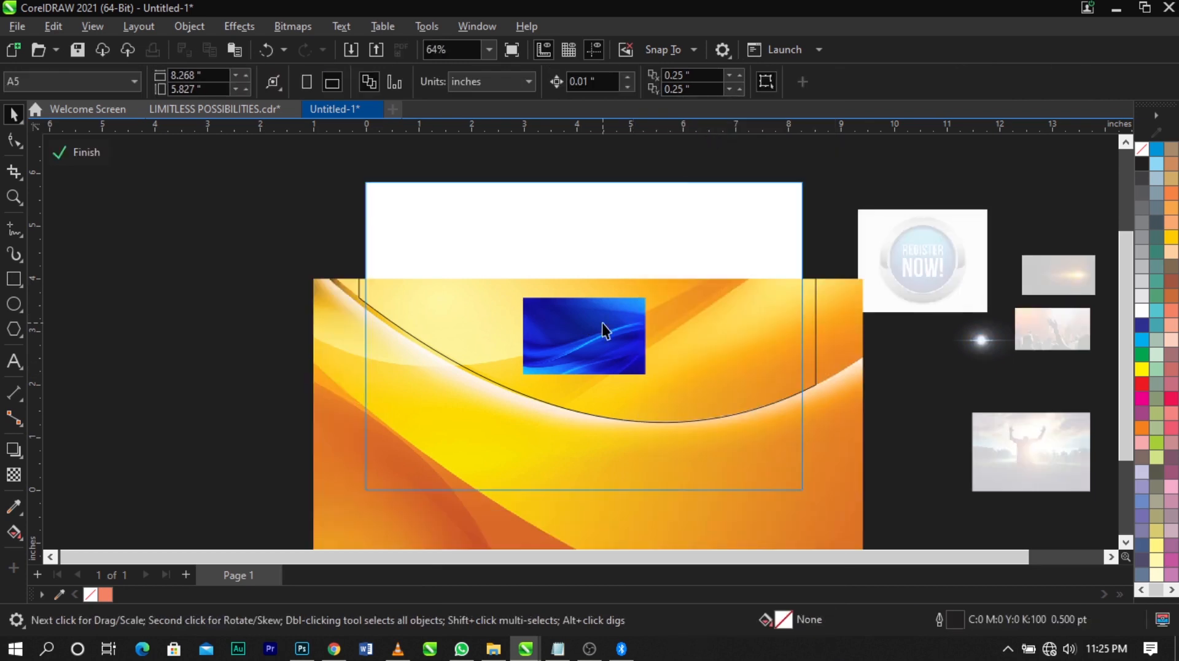
drag(605, 321, 277, 237)
click(816, 296)
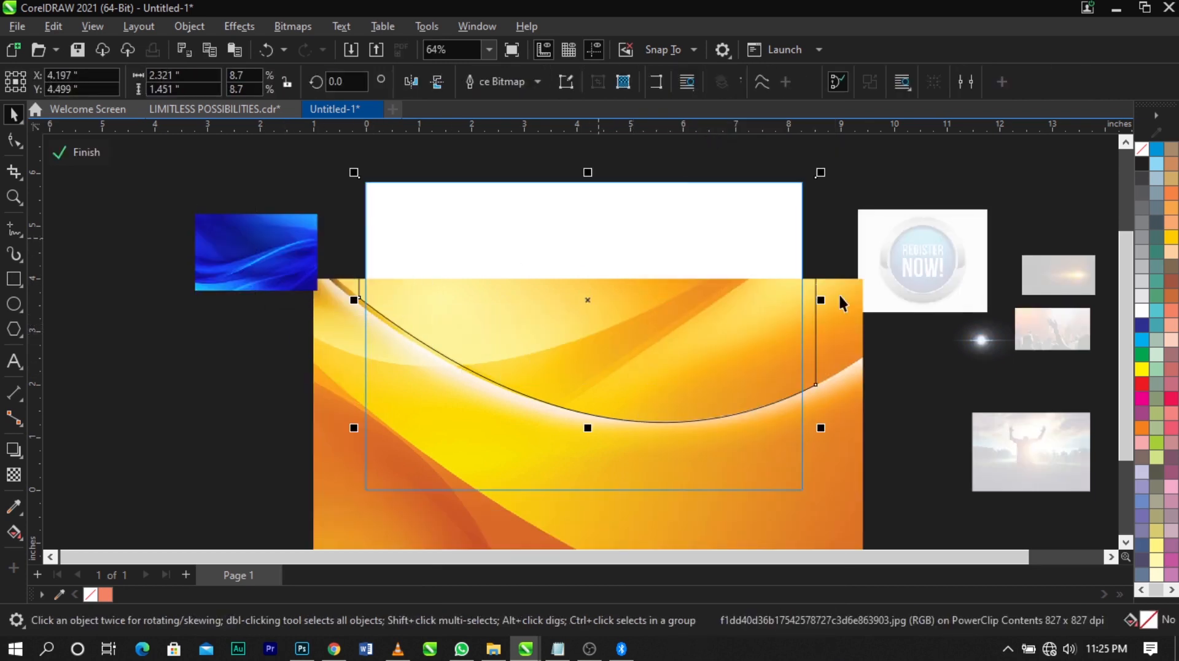
click(256, 229)
drag(322, 296, 441, 370)
drag(337, 240, 385, 259)
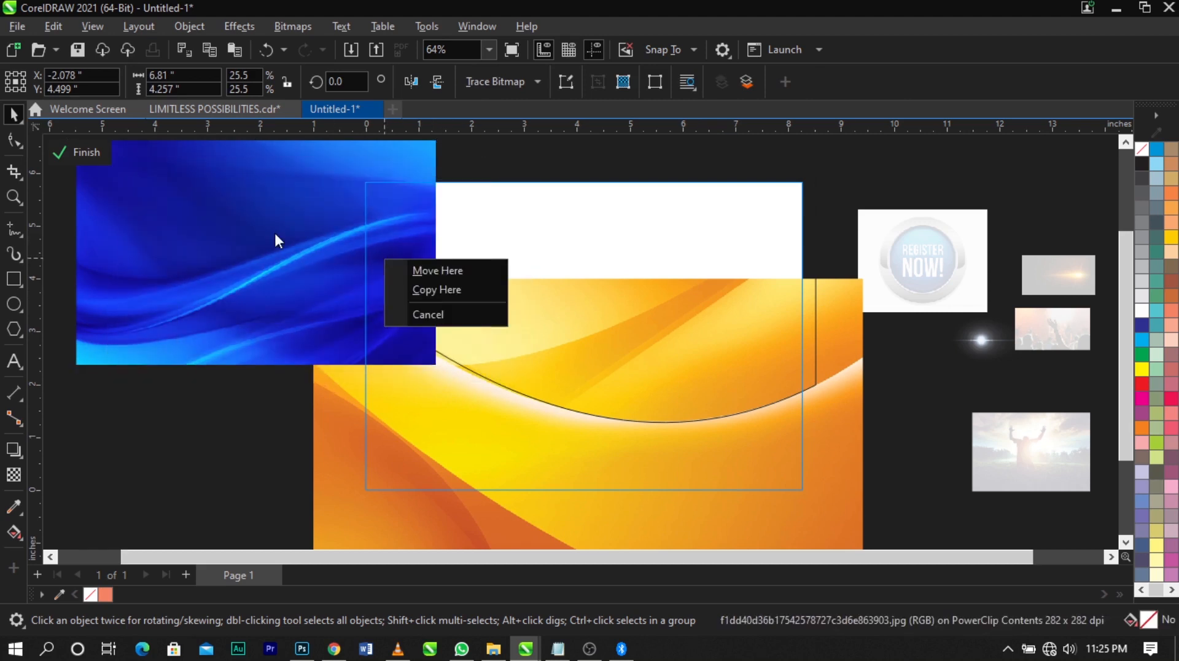
PowerClip the blue image inside the curved shape over the page's upper part
click(275, 234)
right_click(284, 293)
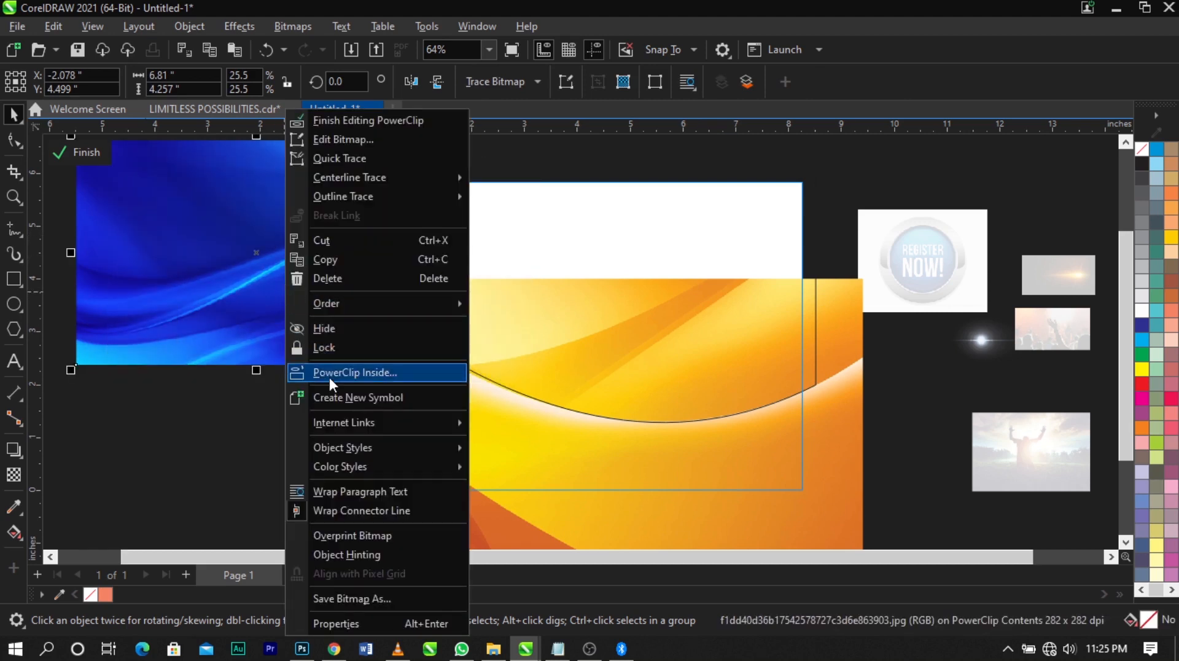
click(329, 377)
click(564, 238)
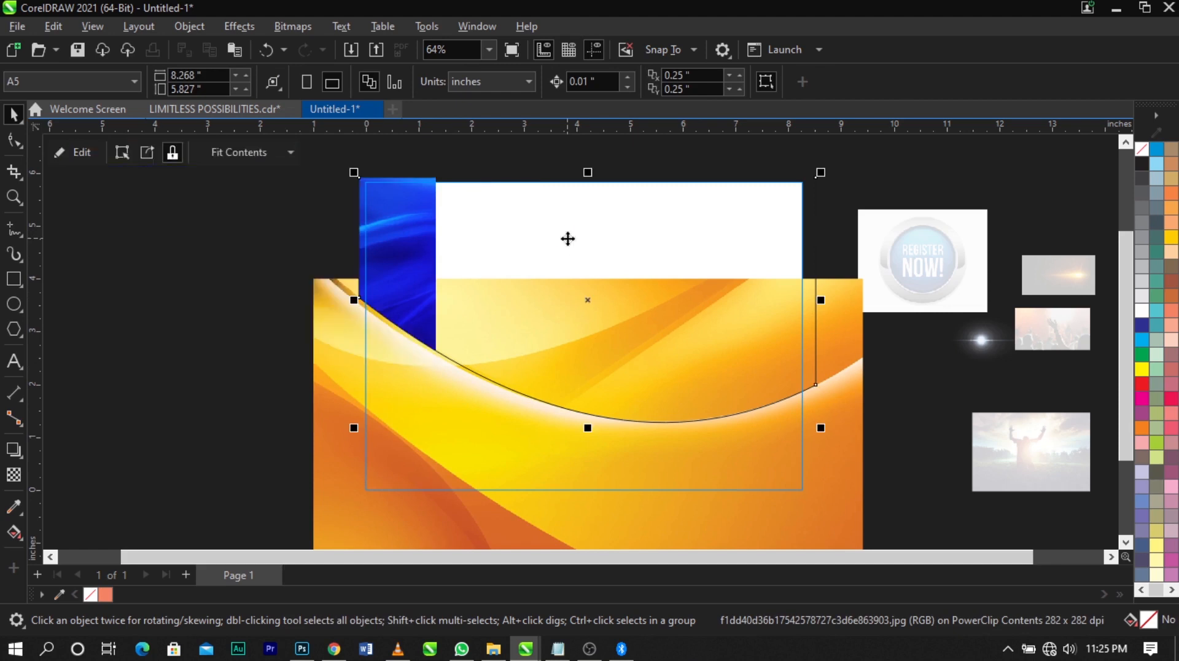
Remove the outline from the curved shape that holds the blue image
click(864, 183)
click(572, 283)
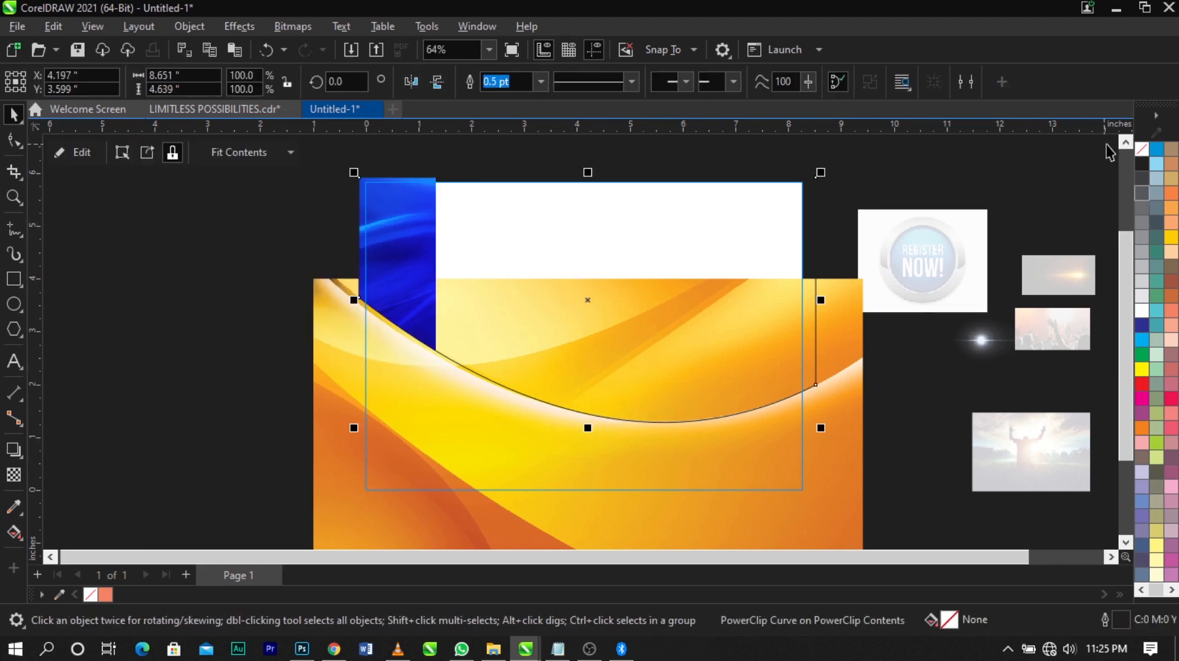
right_click(1144, 160)
click(1138, 166)
ctrl+click(518, 308)
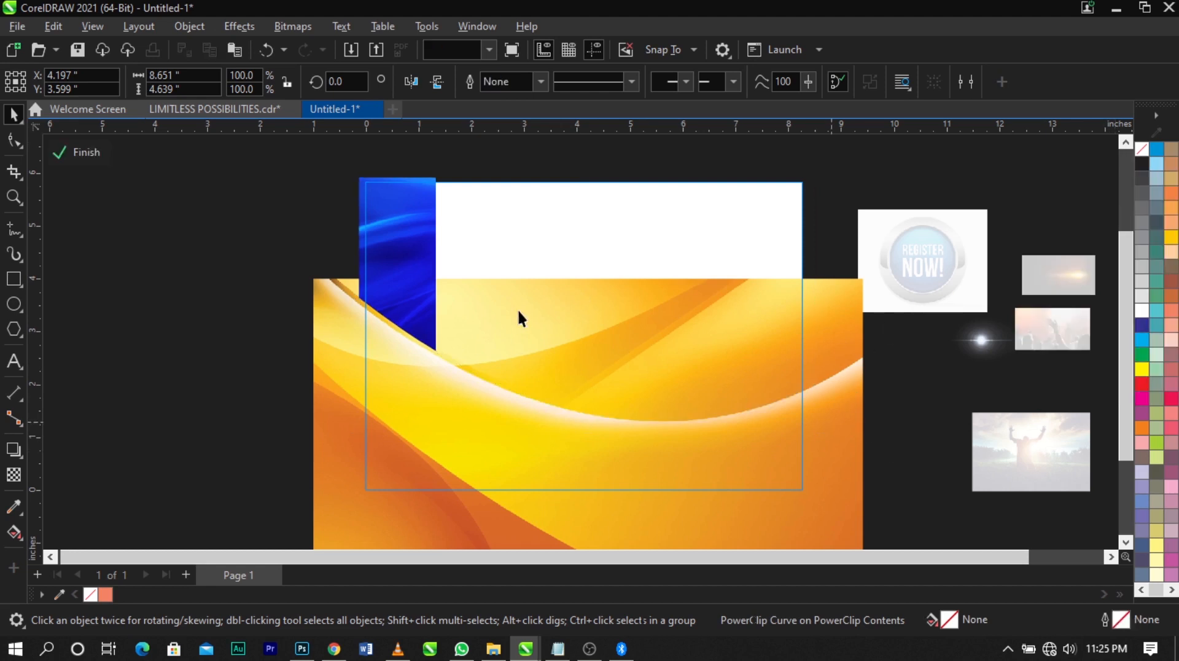
Open the curved shape's PowerClip contents and move the blue image over the shape
scroll(517, 301, up, 1)
scroll(414, 270, down, 2)
double_click(422, 259)
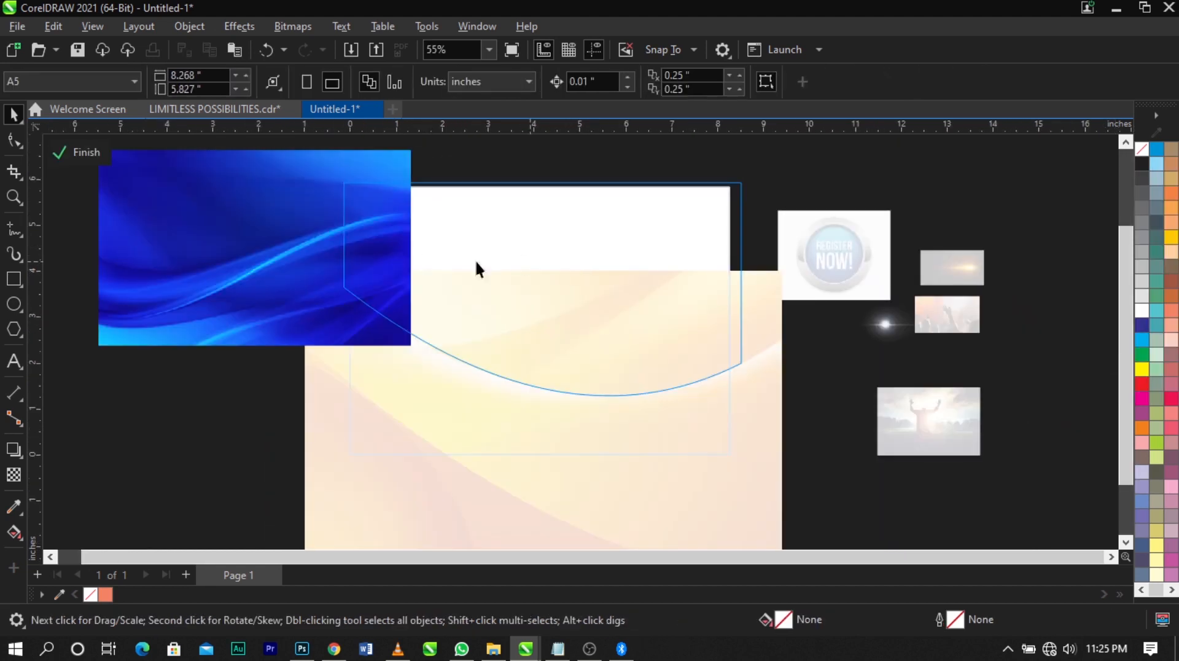
click(160, 233)
drag(160, 233, 434, 235)
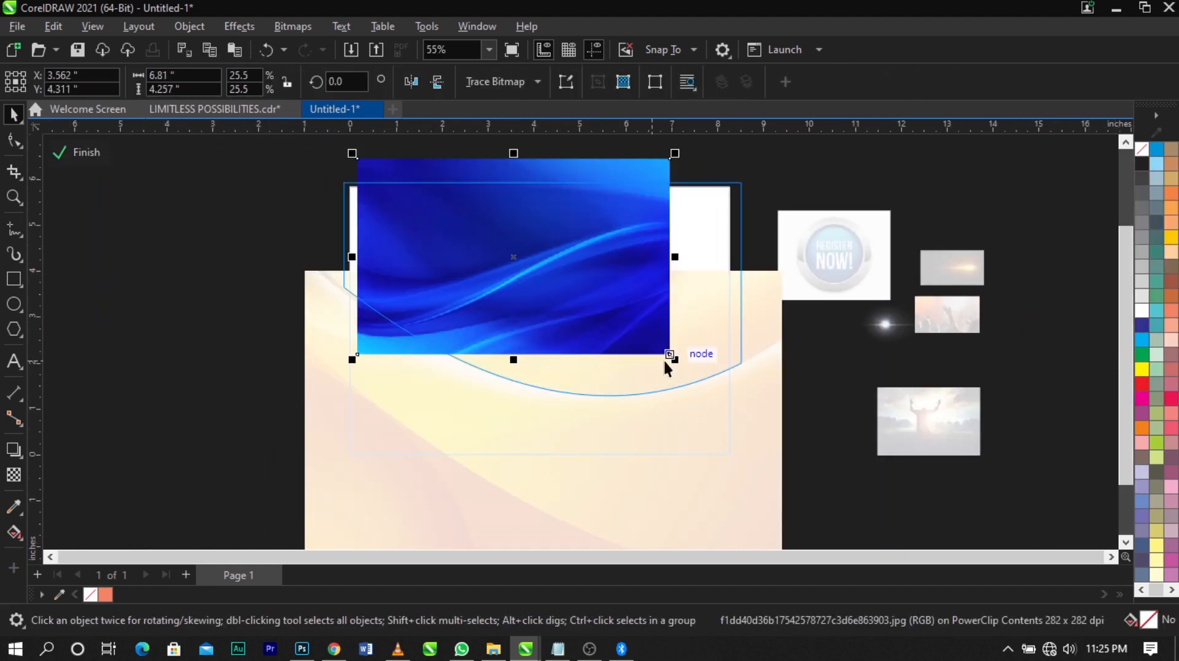
Resize the blue image to about 11.7 × 7.3 in so it covers the curved shape, and finish editing that PowerClip
drag(680, 365, 851, 491)
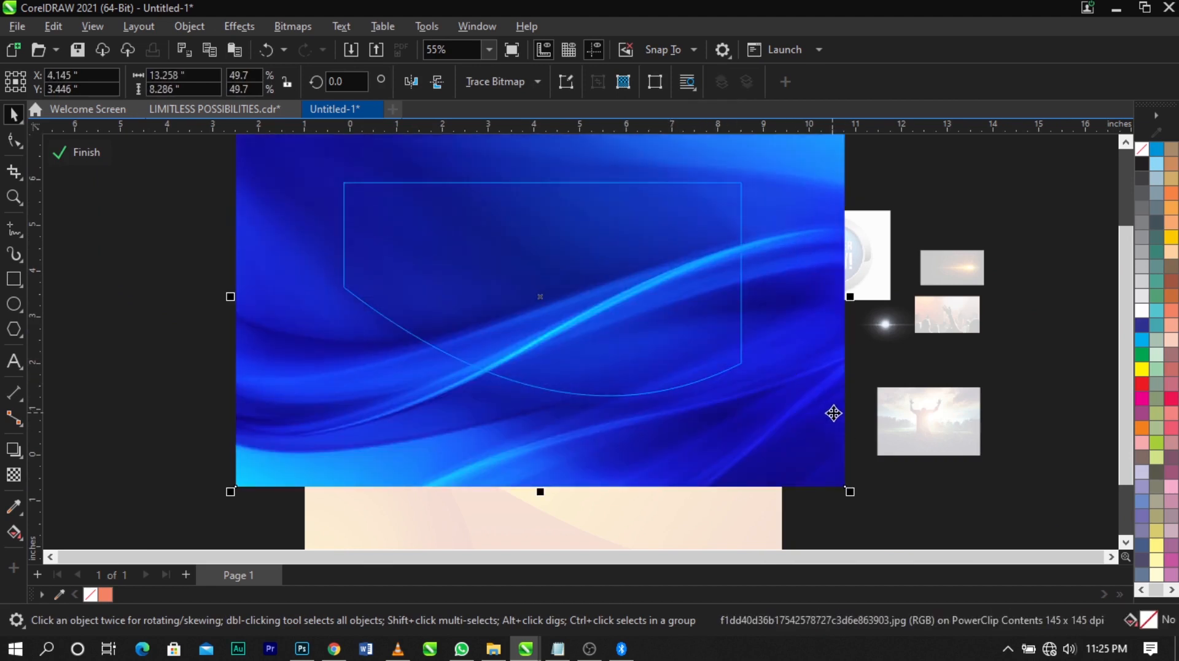
mouse_move(793, 291)
mouse_down()
mouse_move(788, 308)
mouse_move(788, 289)
mouse_up()
drag(795, 347, 794, 317)
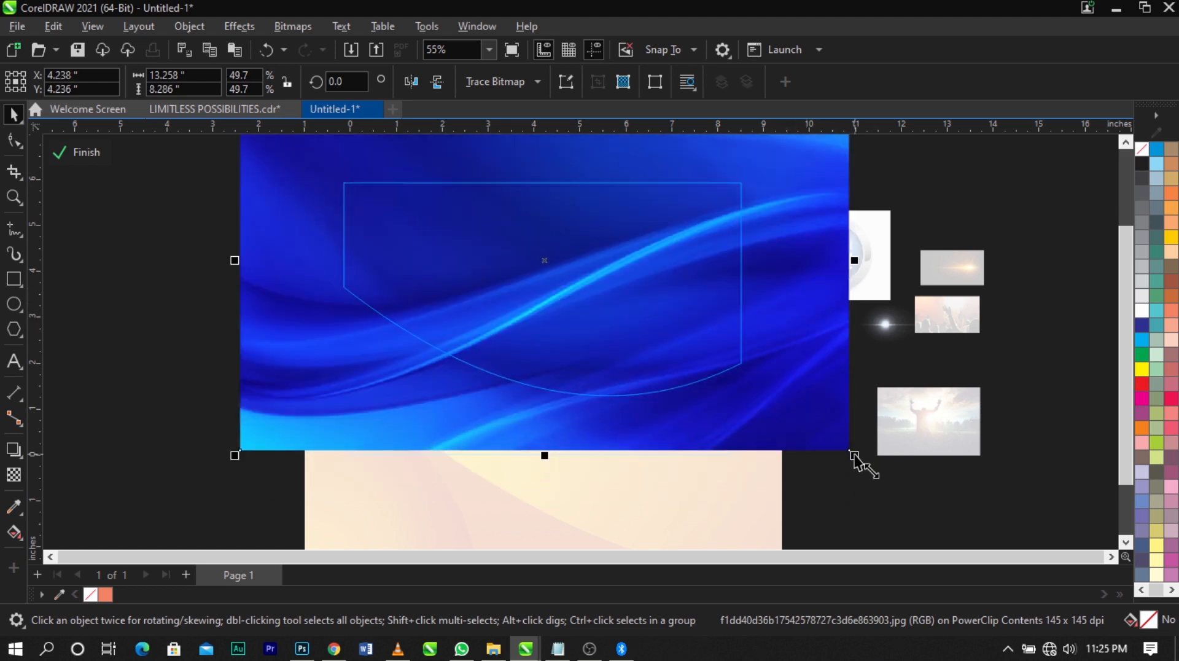
drag(853, 456, 817, 450)
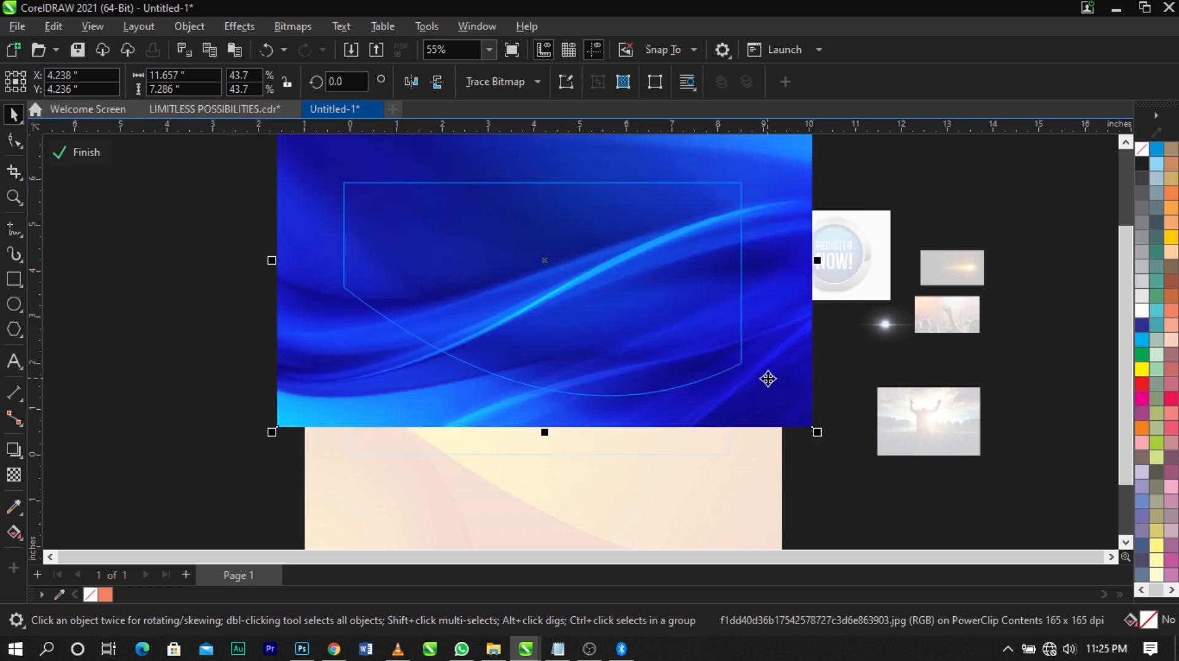
drag(768, 378, 796, 403)
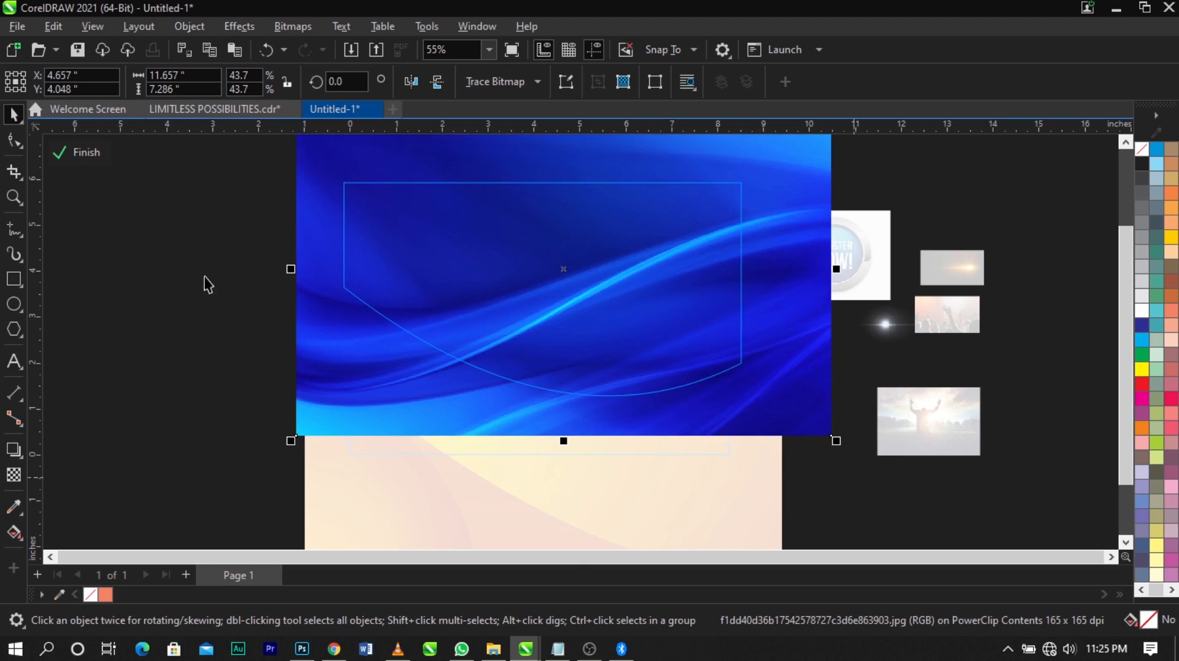
click(89, 152)
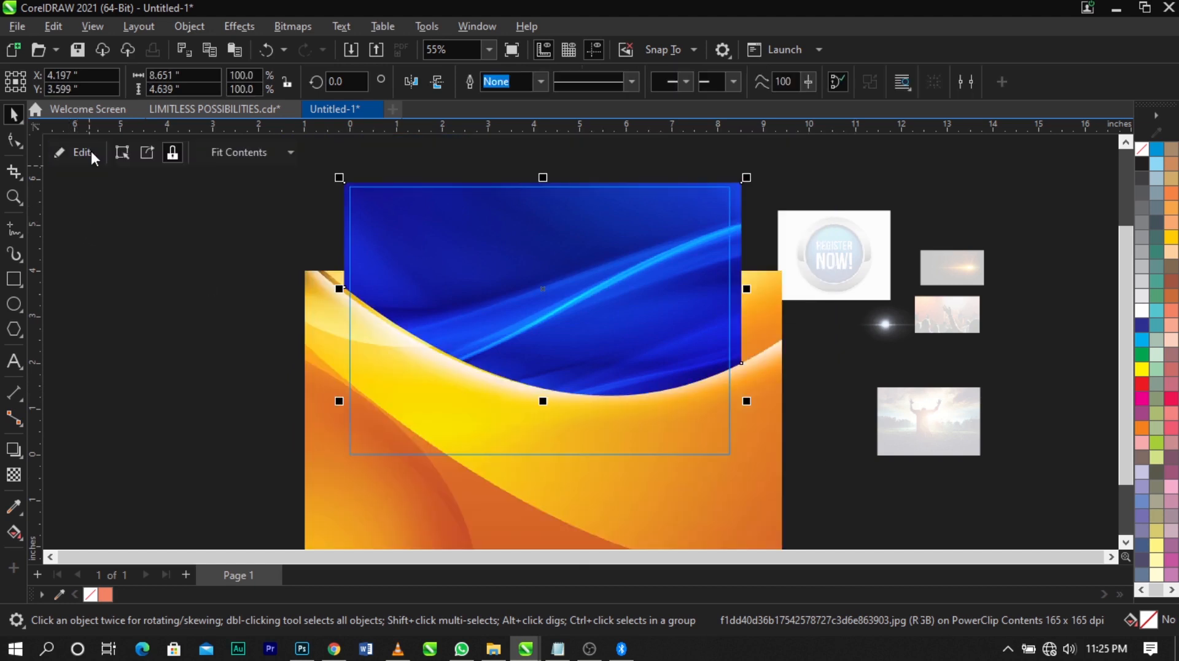
Finish editing the page-sized frame's contents and return to the full flyer page
ctrl+click(858, 451)
scroll(684, 297, down, 1)
key(z)
drag(390, 203, 815, 424)
key(space)
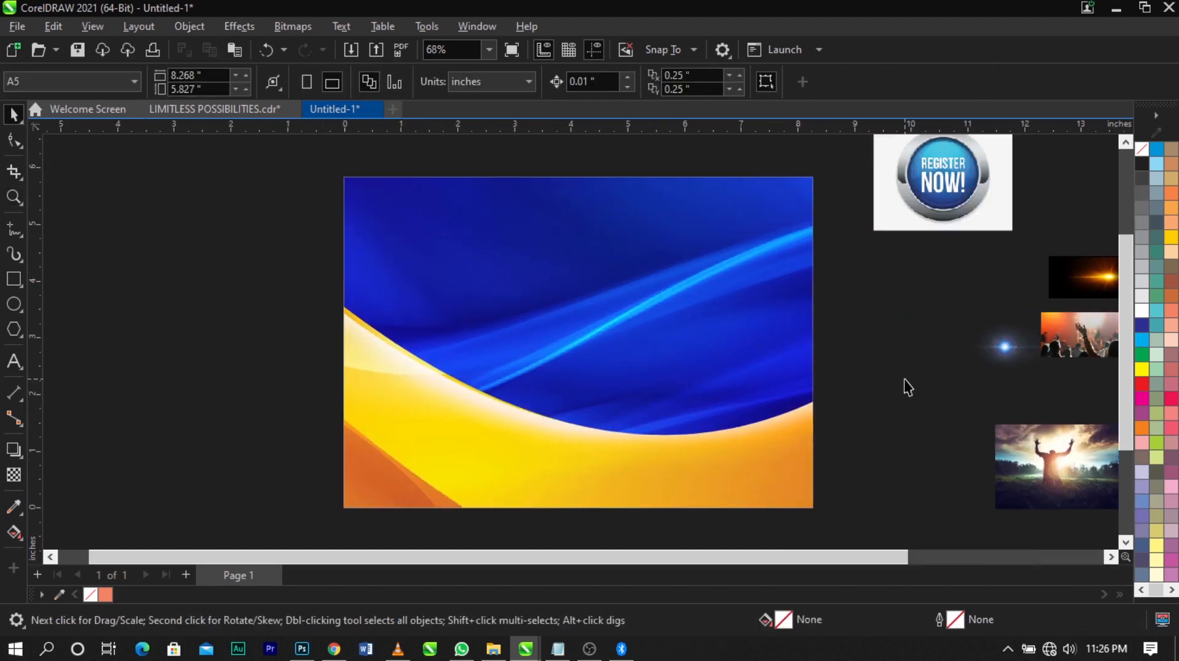
Place the World Revival Faith Ministry logo group on the blue area near the page's upper-left corner
scroll(721, 345, down, 1)
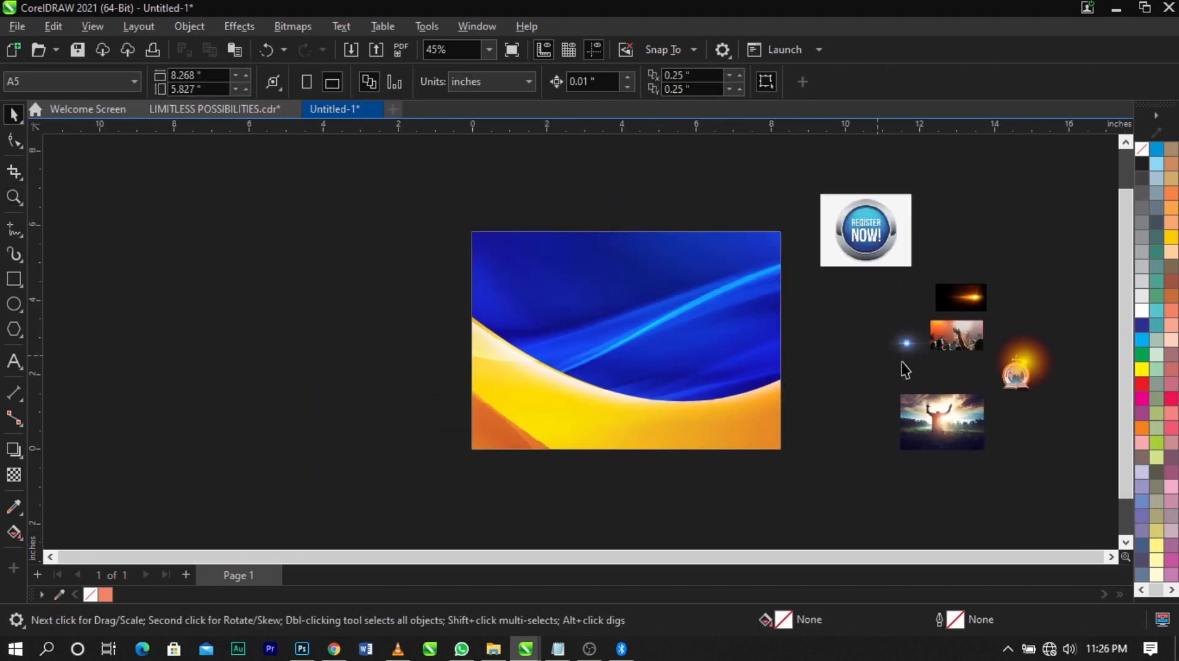
drag(997, 389, 1032, 321)
drag(1016, 381, 509, 271)
scroll(509, 264, up, 3)
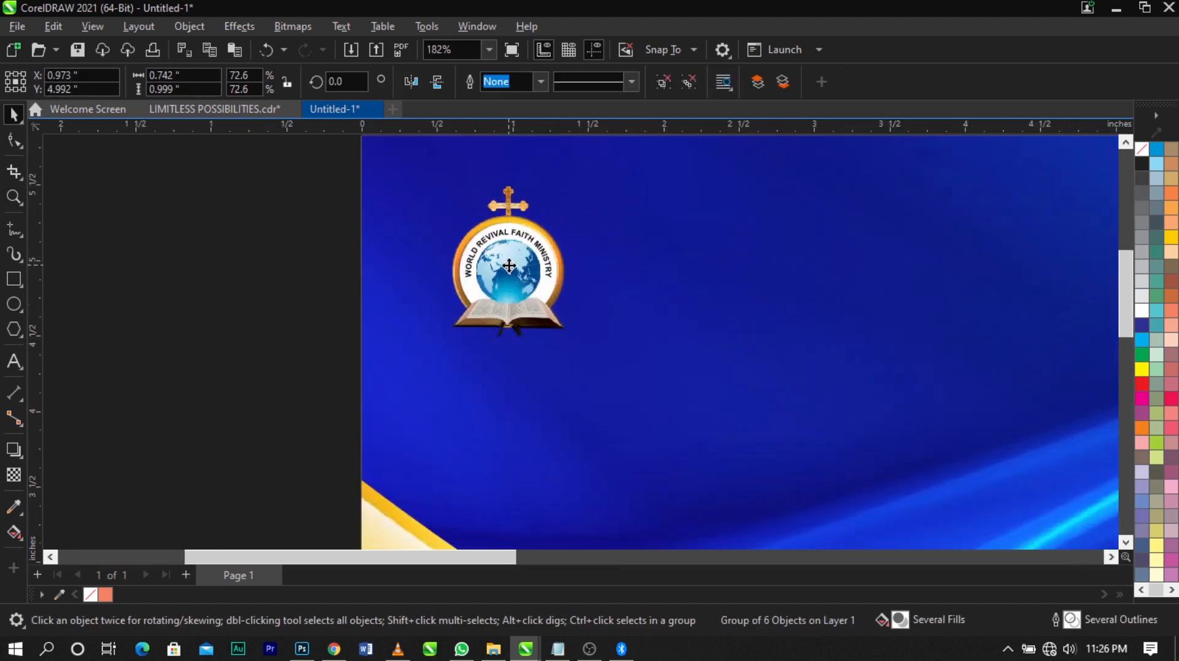
drag(509, 266, 509, 266)
scroll(485, 217, down, 3)
click(226, 251)
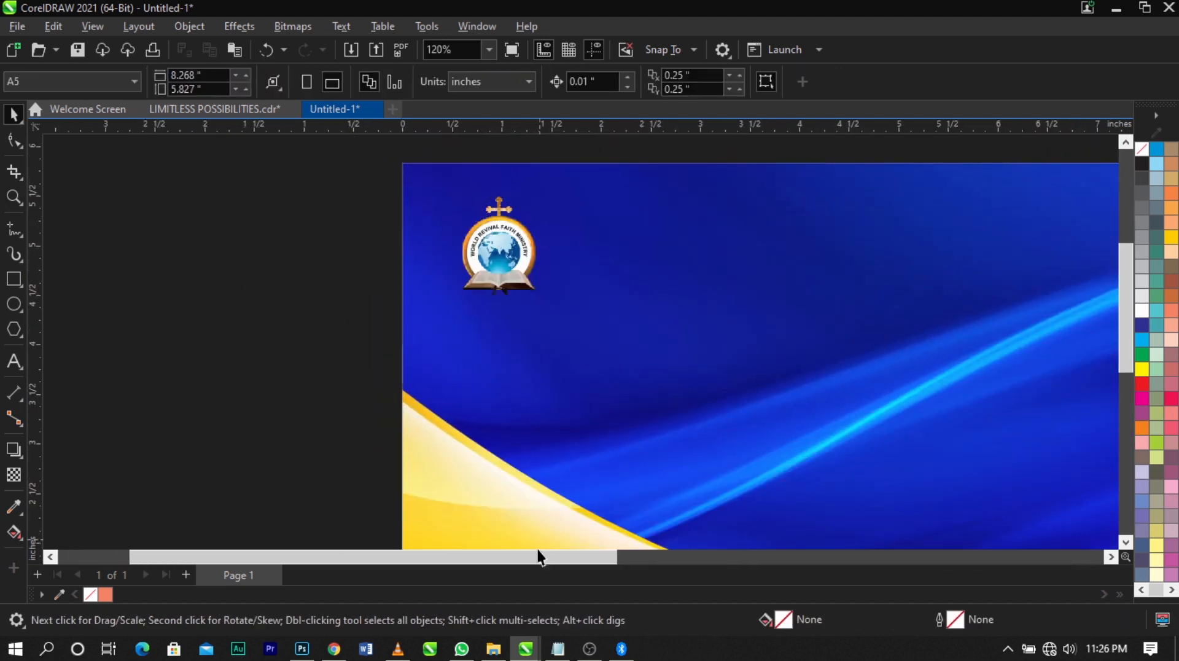
Copy all the event text from the Notepad file and paste it into the CorelDRAW flyer as artistic text beside the page
click(558, 649)
click(791, 331)
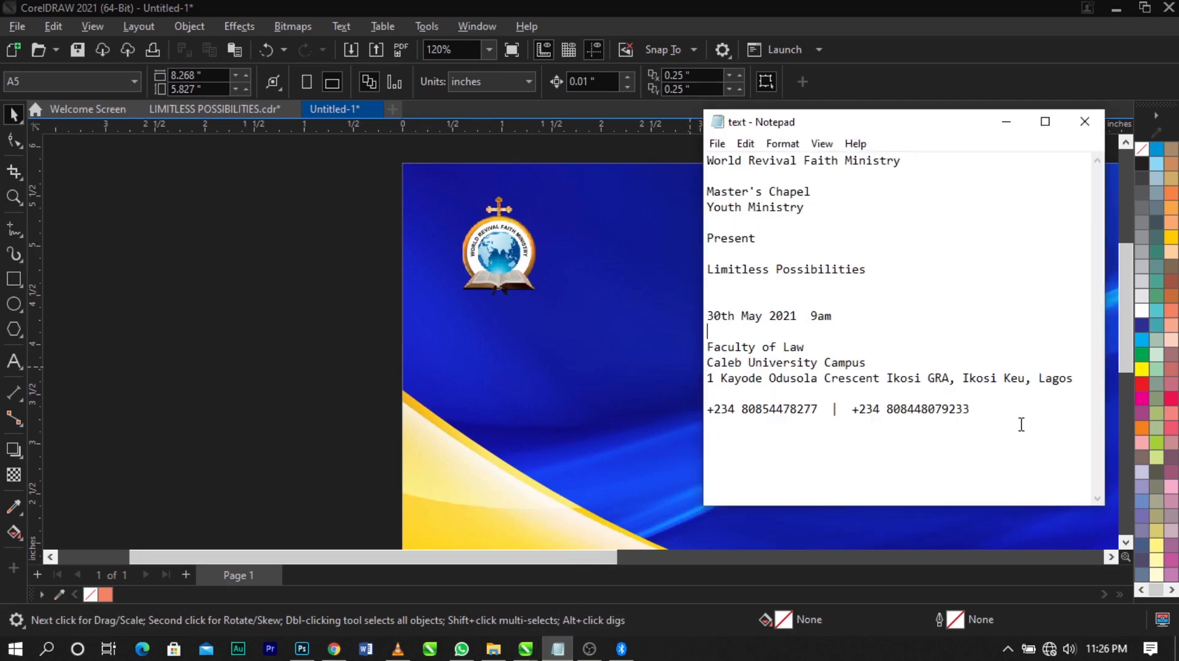
key(ctrl+a)
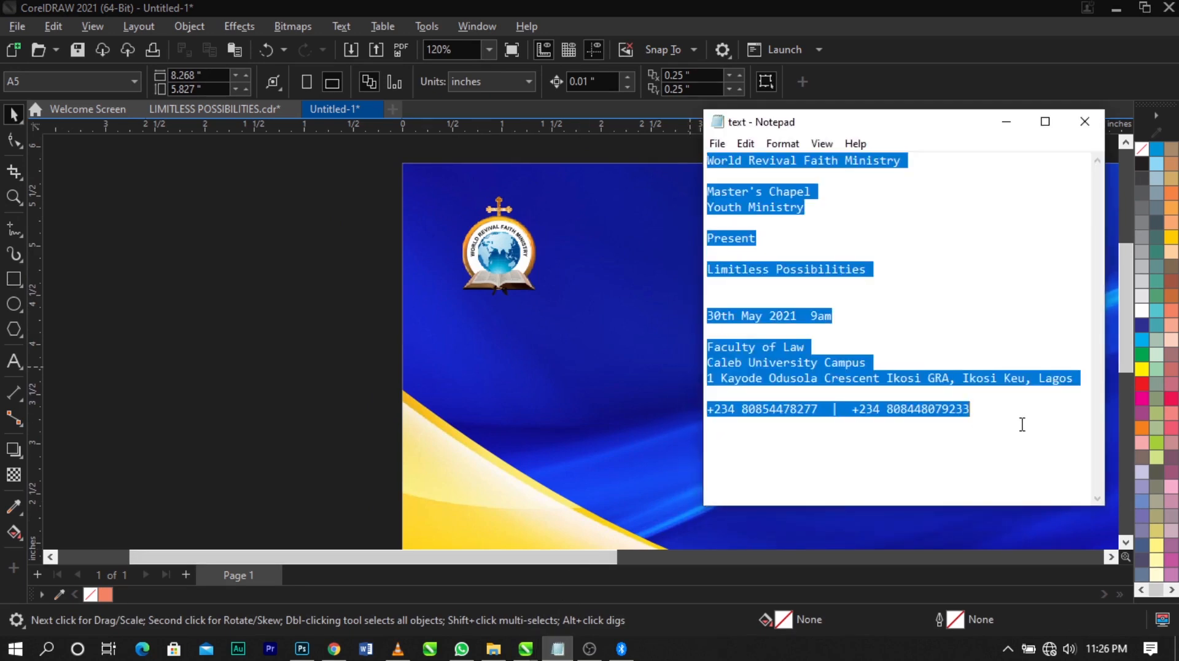
click(274, 362)
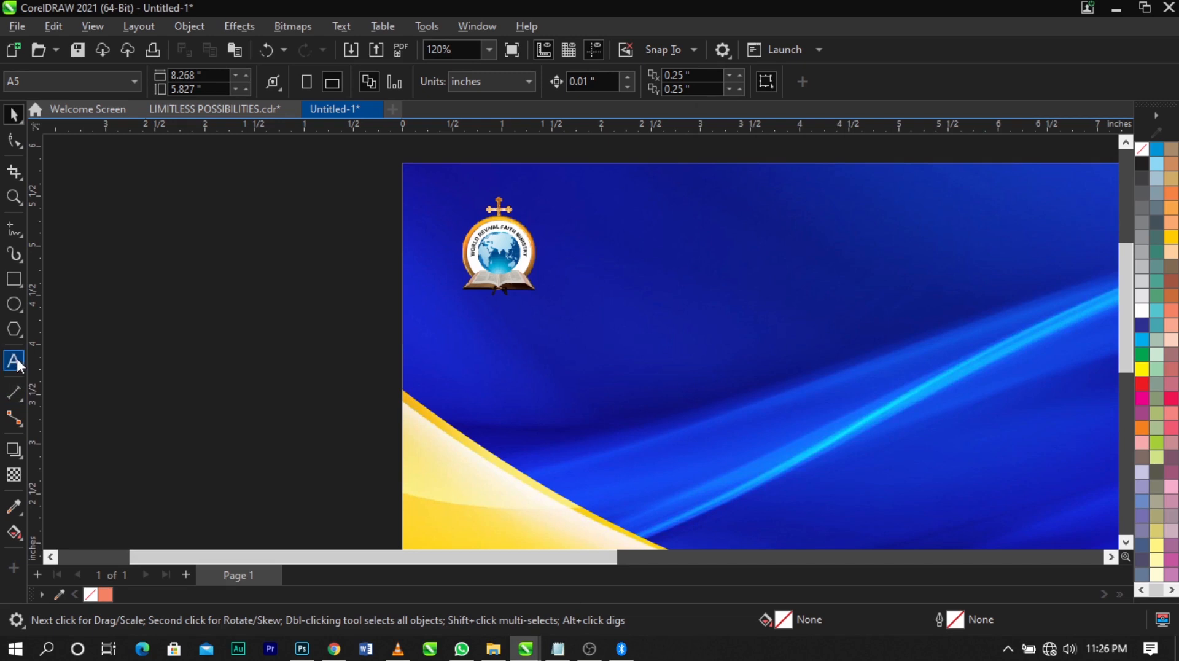
click(16, 362)
click(205, 343)
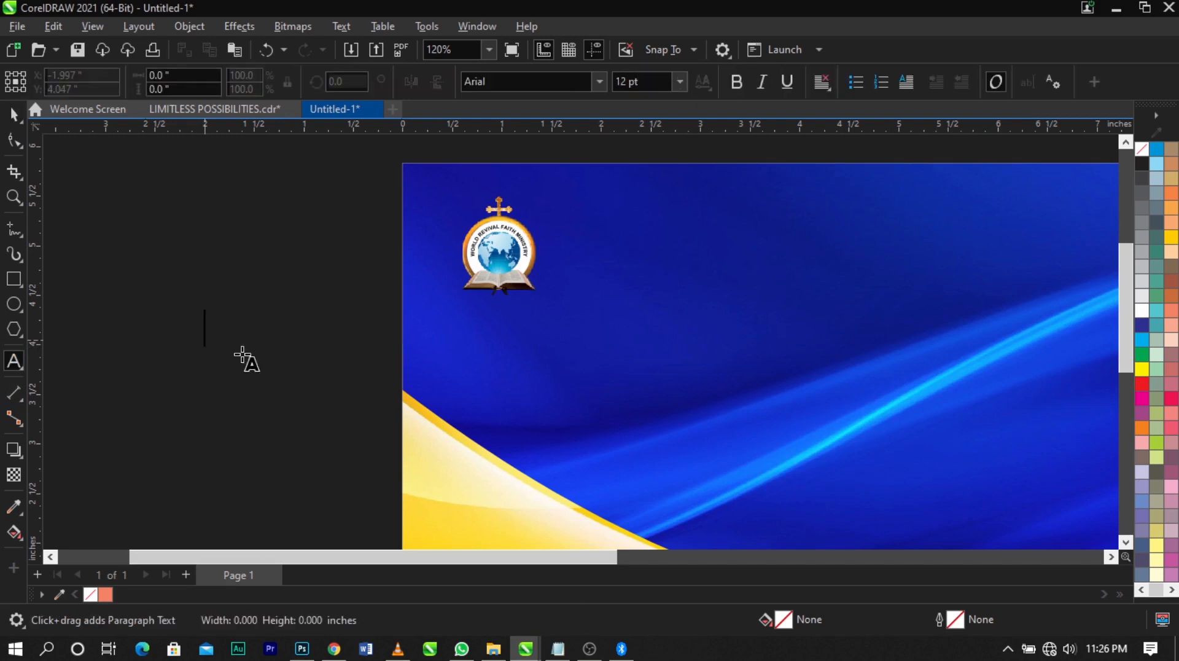
key(ctrl+v)
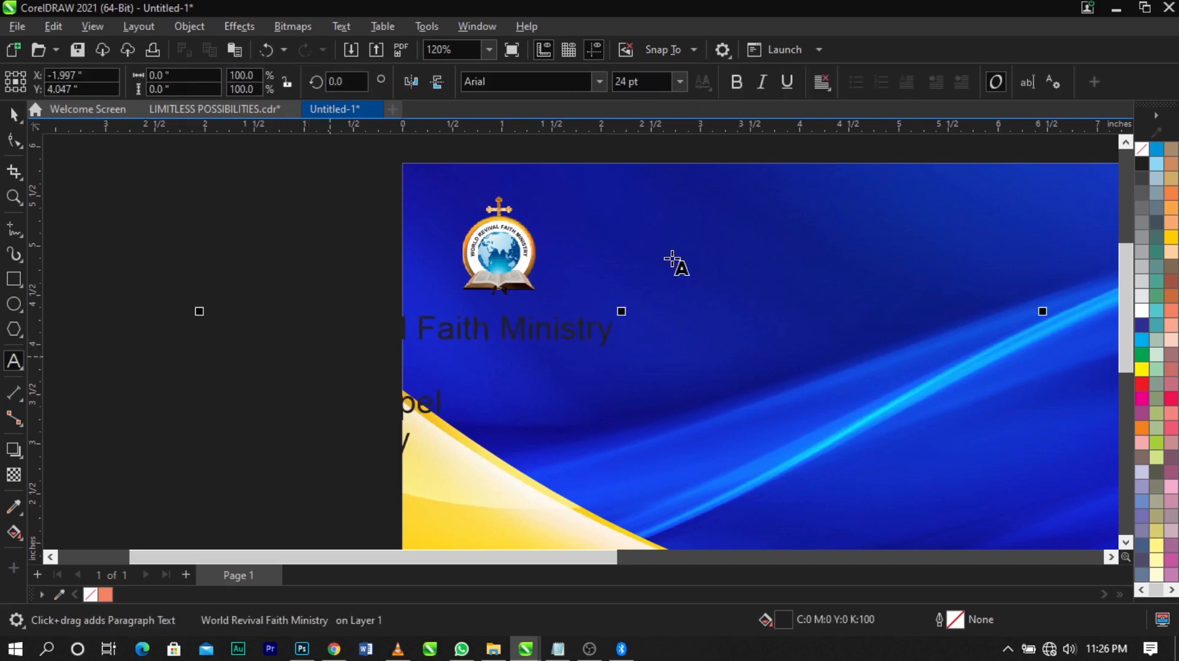
Set the pasted event text to 7 pt with a white fill and move it fully off the page
key(ctrl+space)
click(677, 82)
click(649, 121)
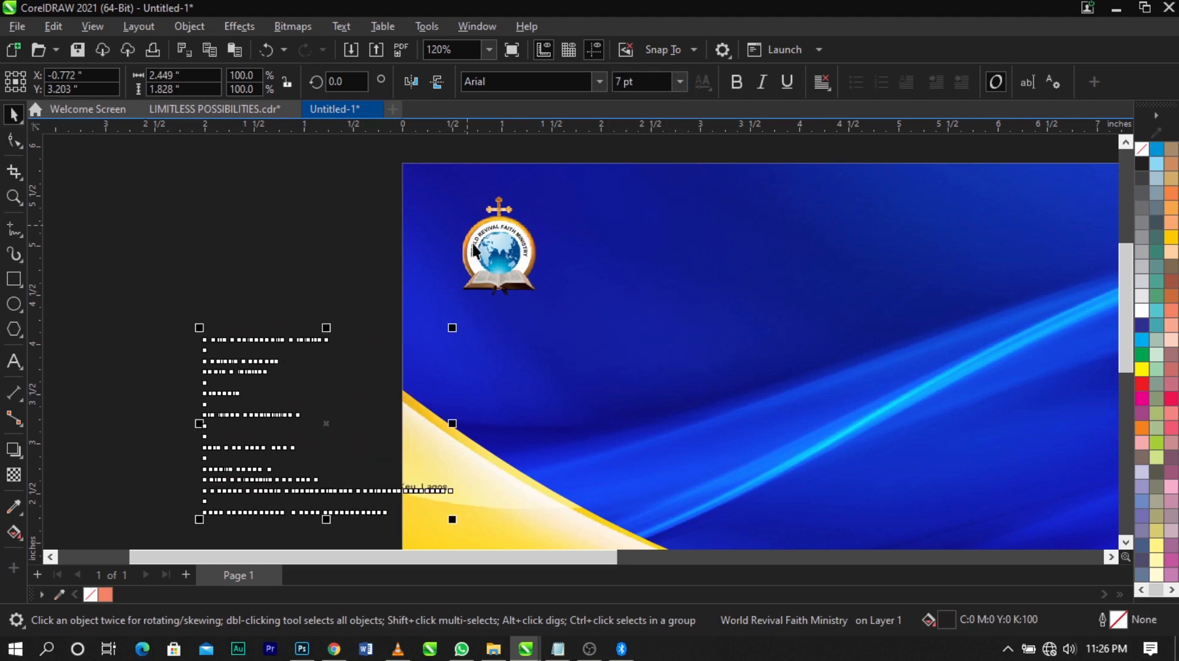
click(1142, 310)
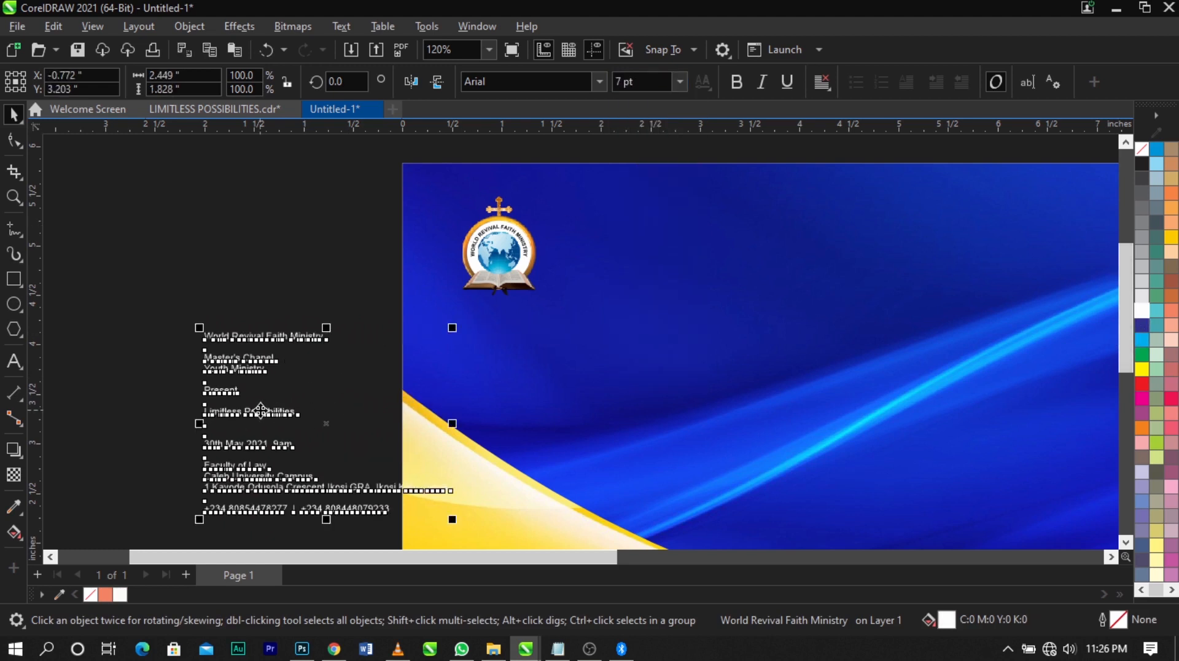
drag(261, 410, 210, 368)
click(257, 500)
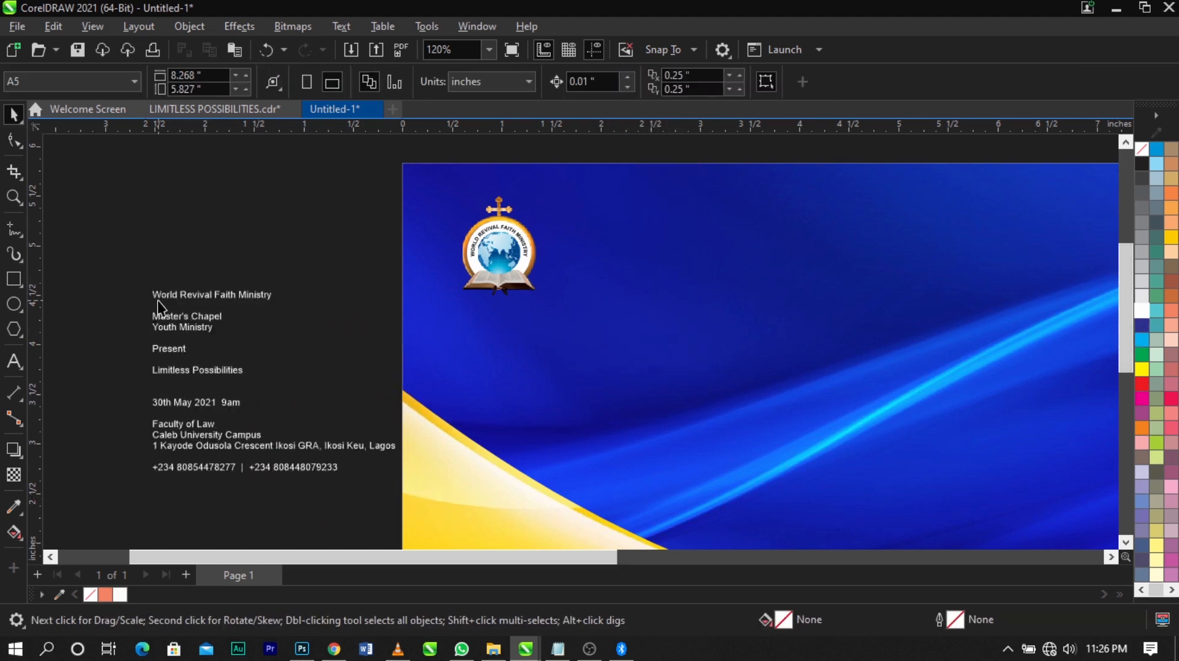
Cut the "World Revival Faith Ministry" line from the event text and paste it as separate text below the logo
scroll(157, 301, up, 2)
double_click(152, 296)
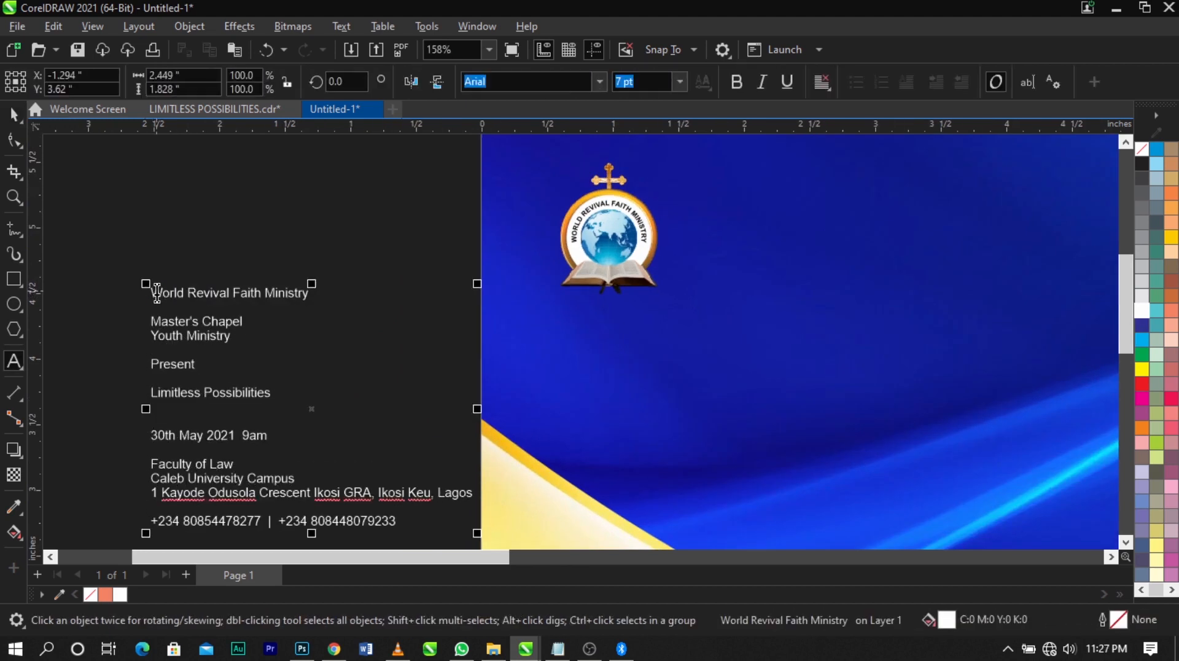
drag(152, 293, 344, 289)
key(ctrl+x)
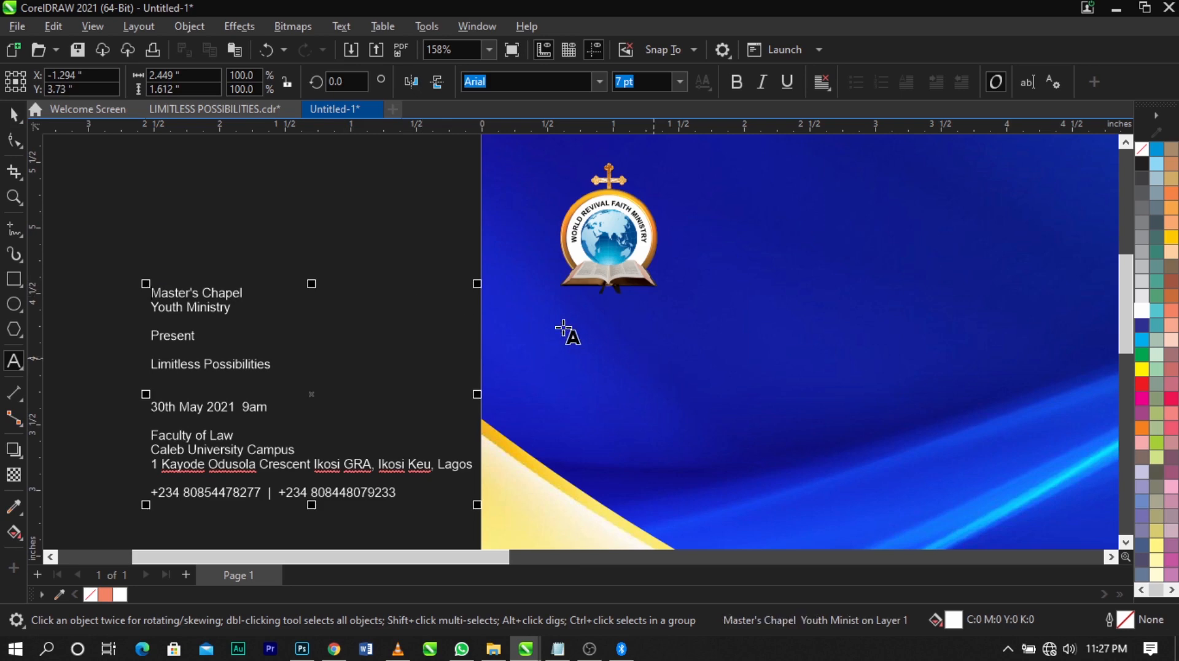
click(572, 307)
key(ctrl+v)
Change the ministry name to uppercase and break it into two lines before "FAITH"
scroll(654, 280, up, 5)
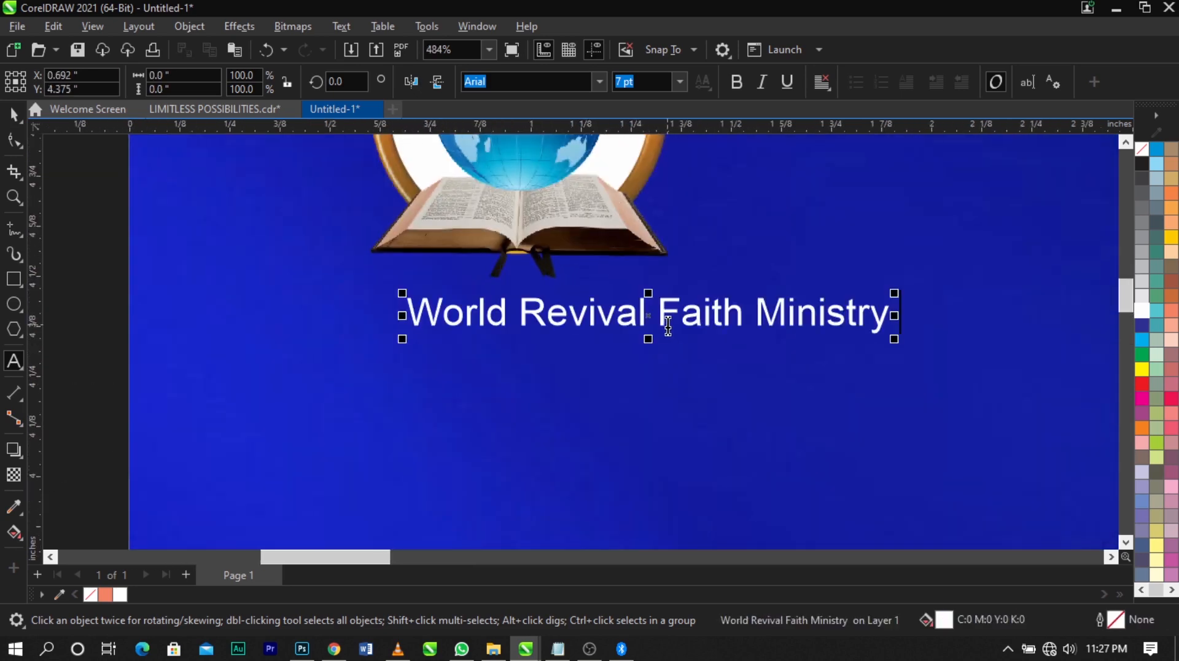
key(ctrl+a)
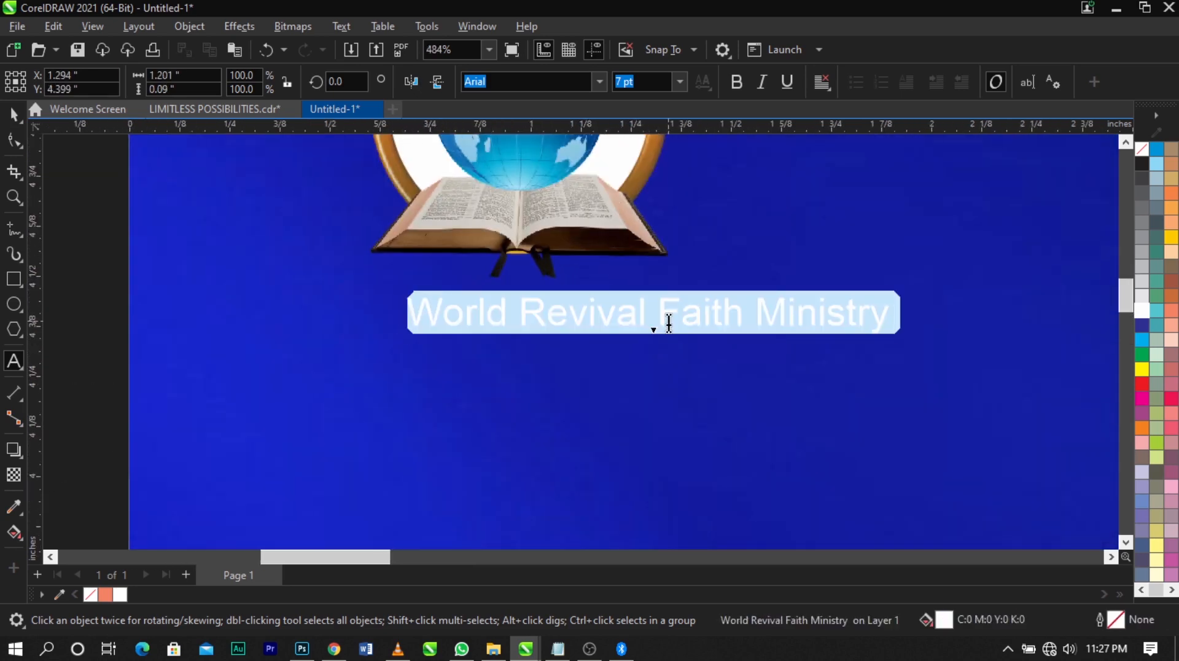
key(shift+F3)
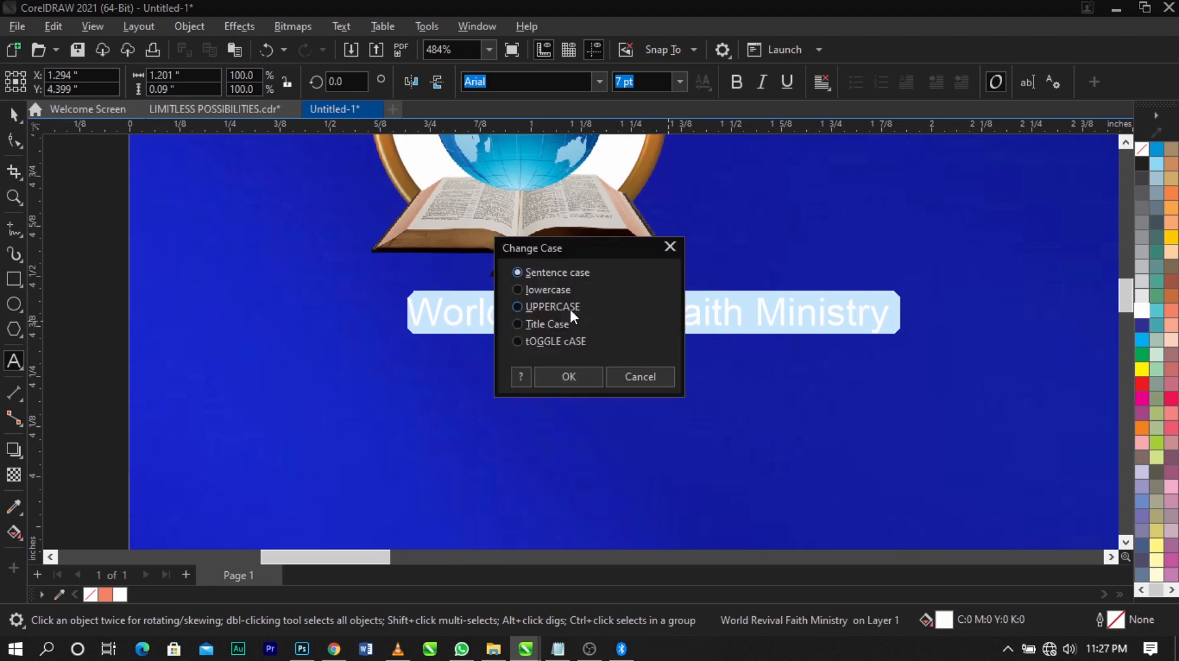
click(518, 306)
click(566, 377)
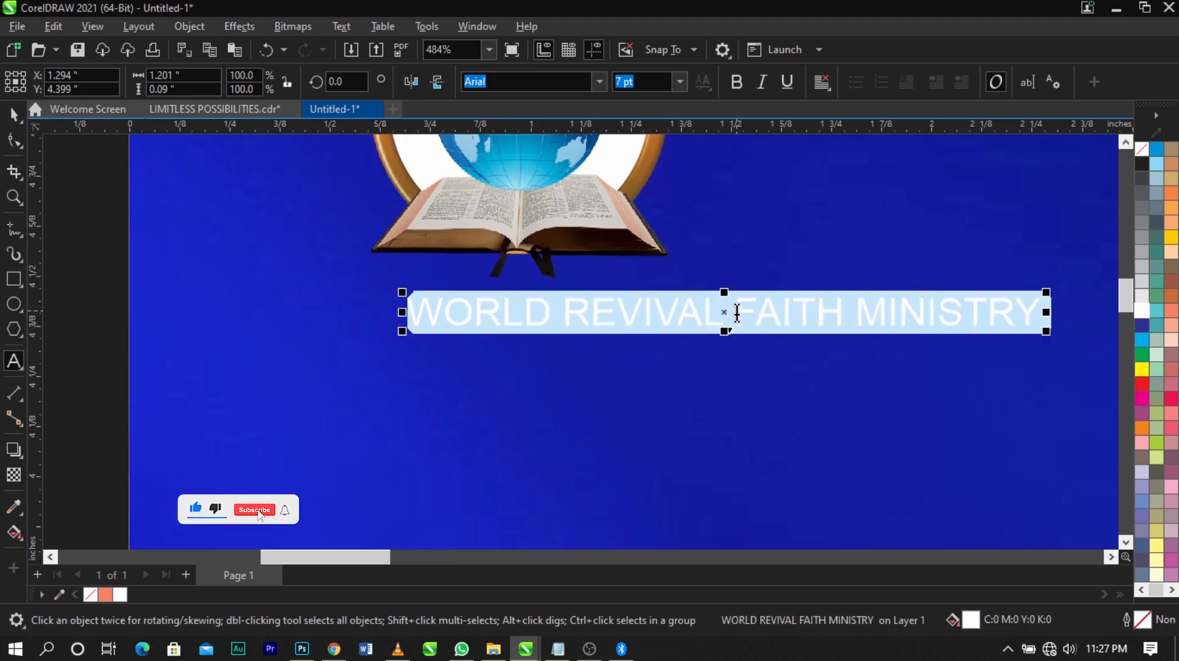
click(738, 313)
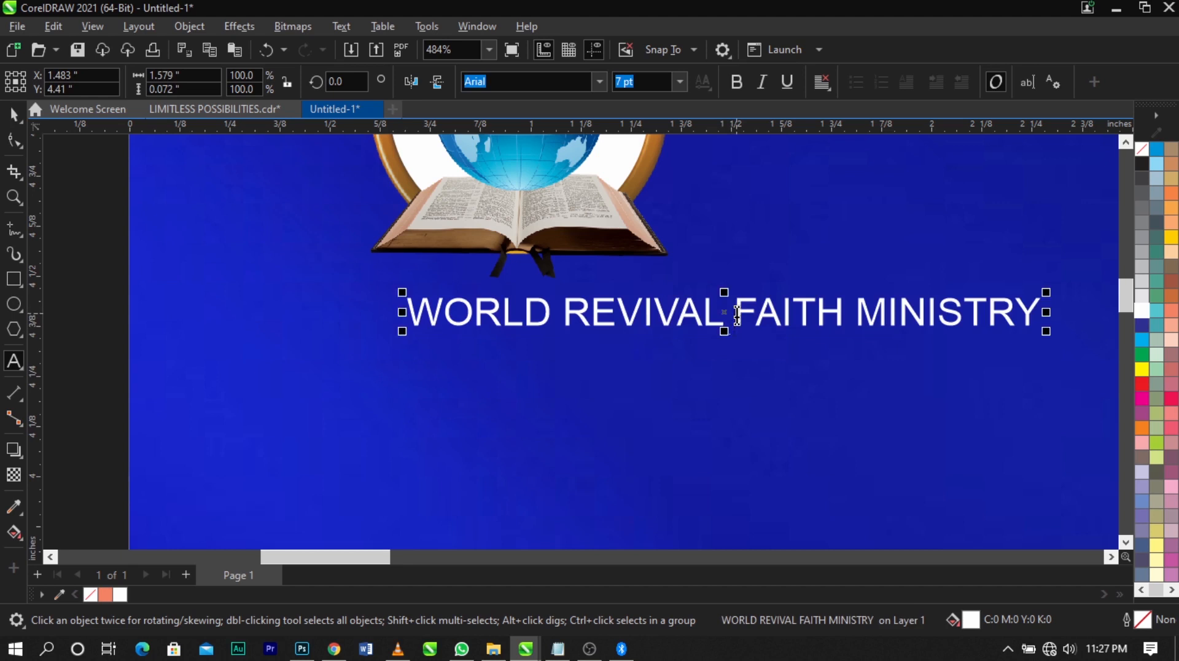
key(Return)
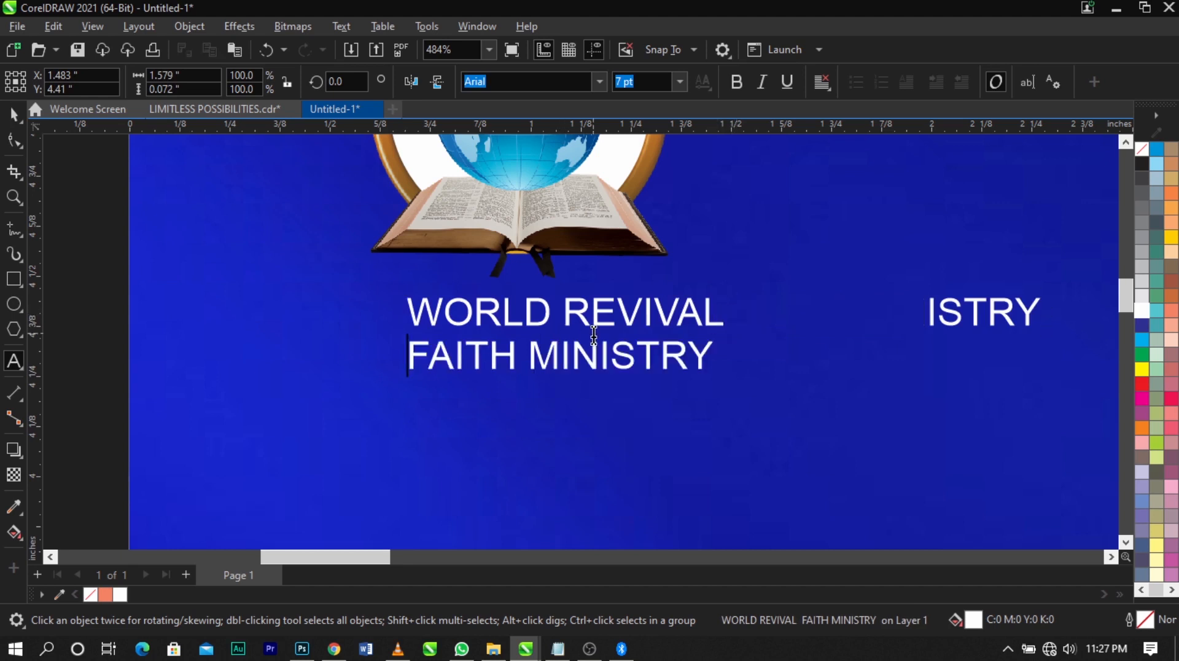
Centre-align both lines of the ministry name and make them bold
scroll(594, 335, up, 2)
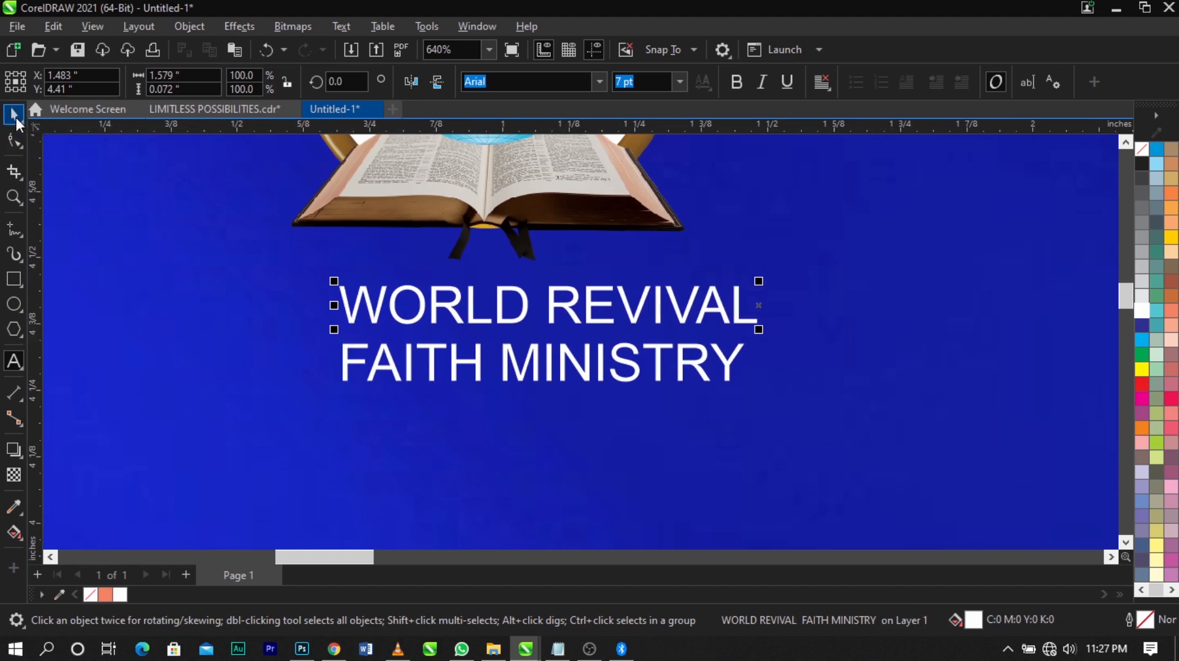
key(ctrl+a)
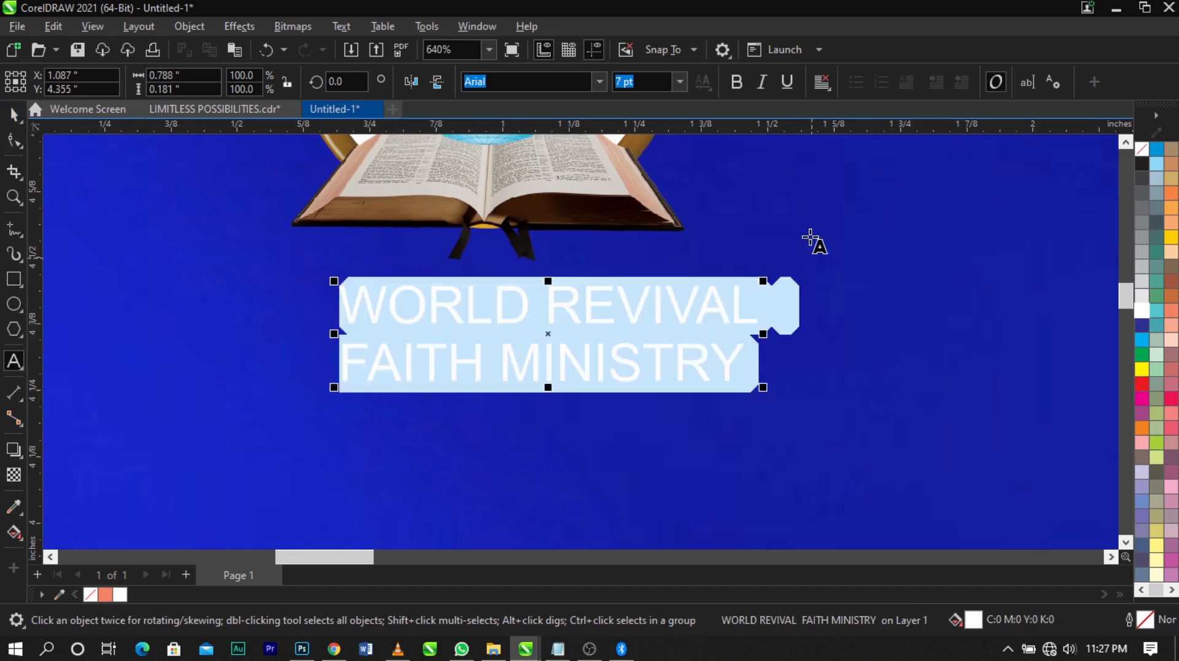
click(821, 82)
click(858, 146)
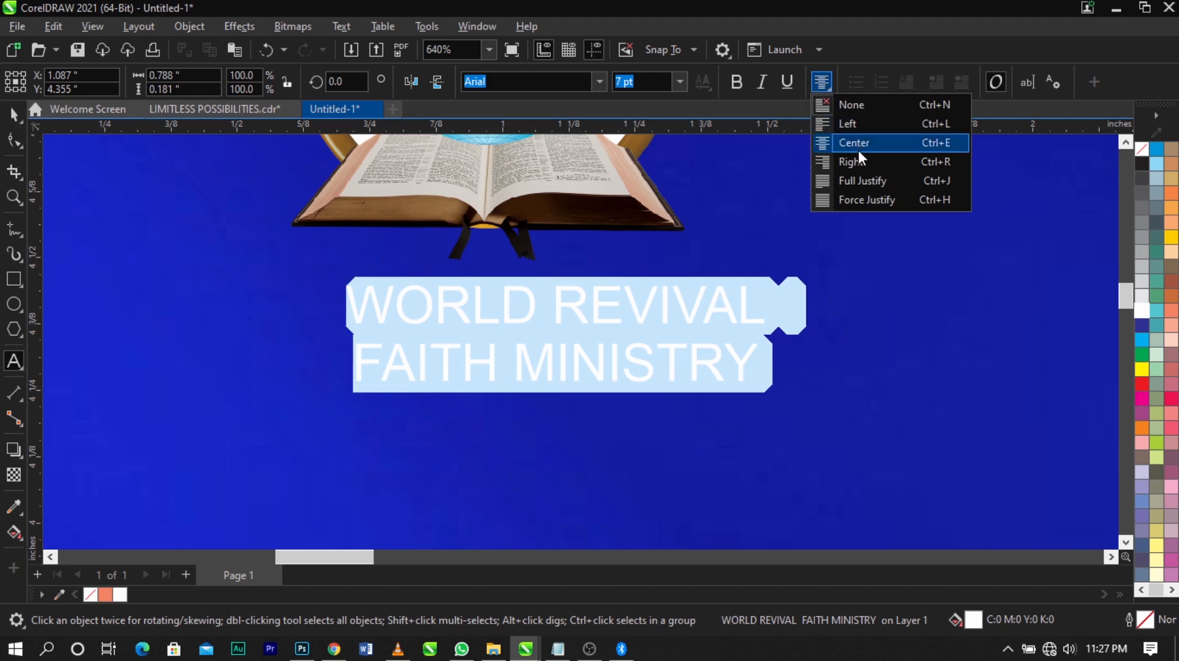
click(735, 83)
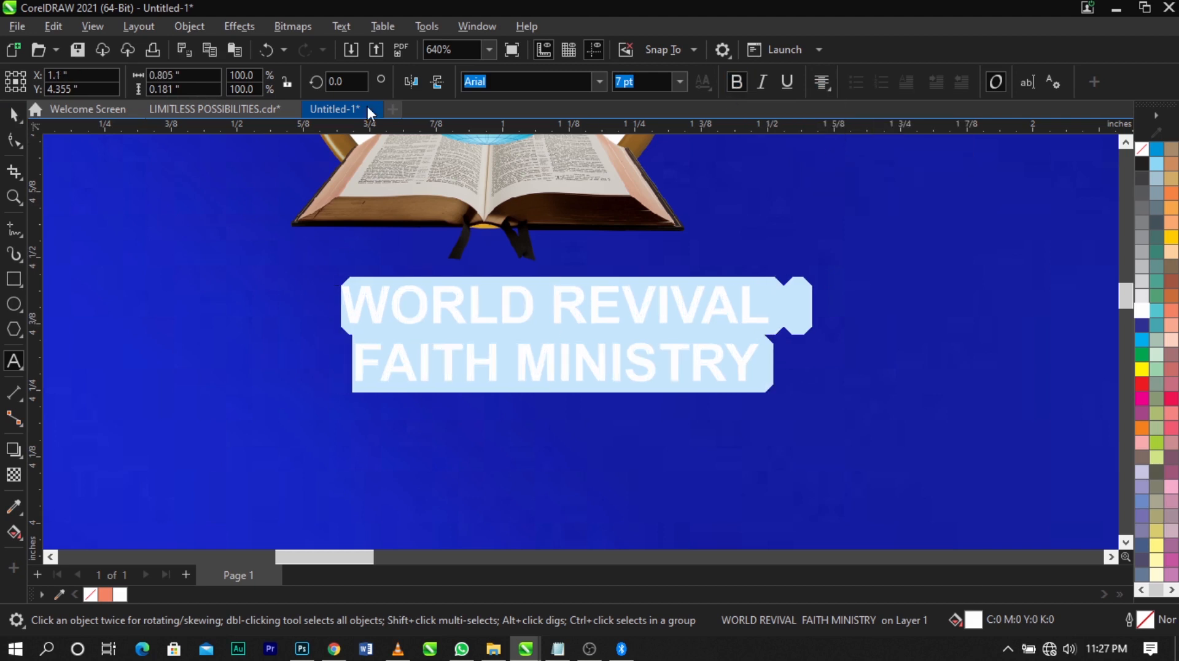
click(13, 114)
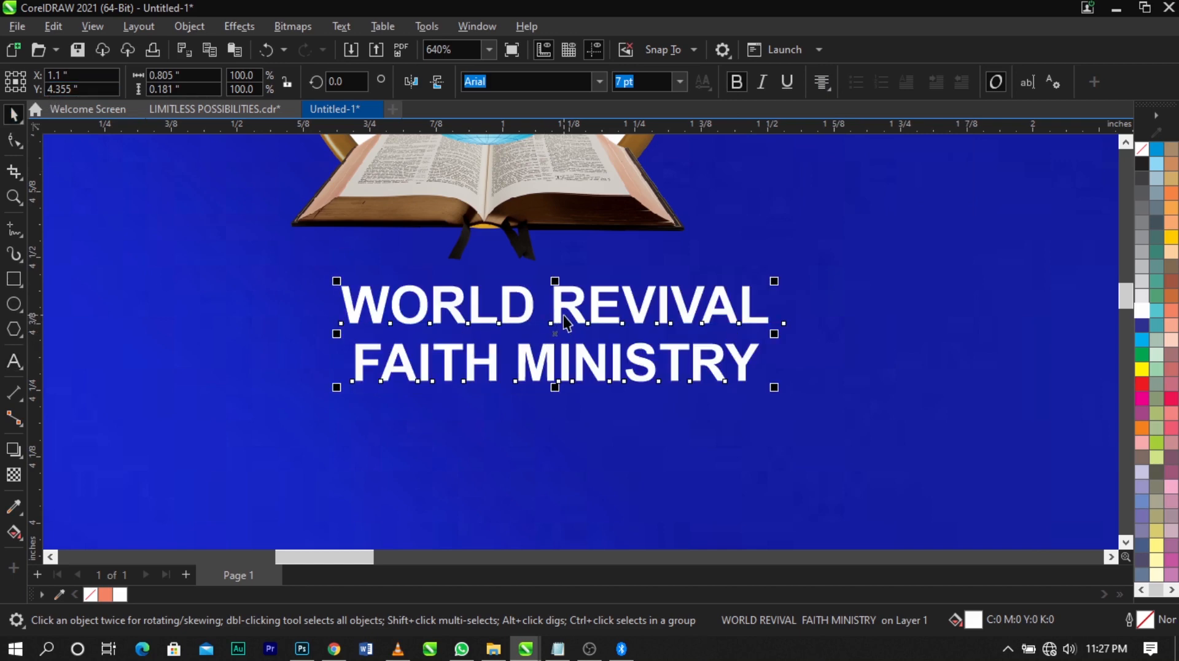
Move the ministry name just below the logo and centre the two horizontally on each other
drag(557, 319, 507, 306)
shift+click(500, 208)
scroll(527, 241, down, 4)
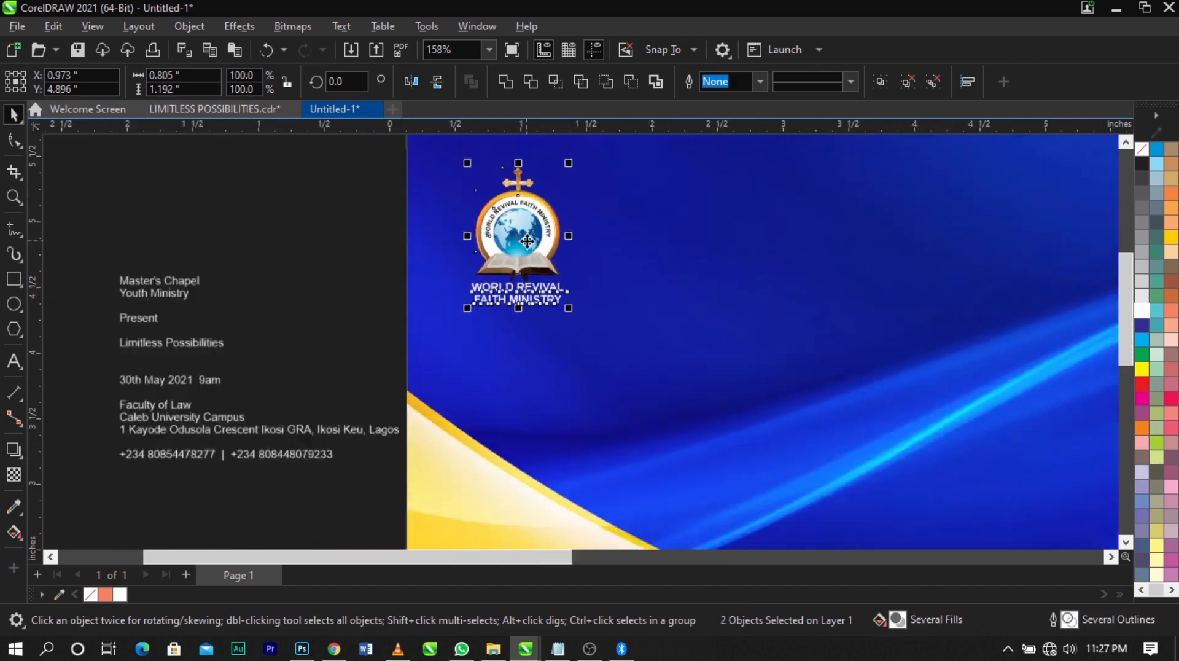
scroll(527, 241, down, 2)
click(352, 234)
scroll(401, 246, down, 1)
scroll(381, 248, up, 1)
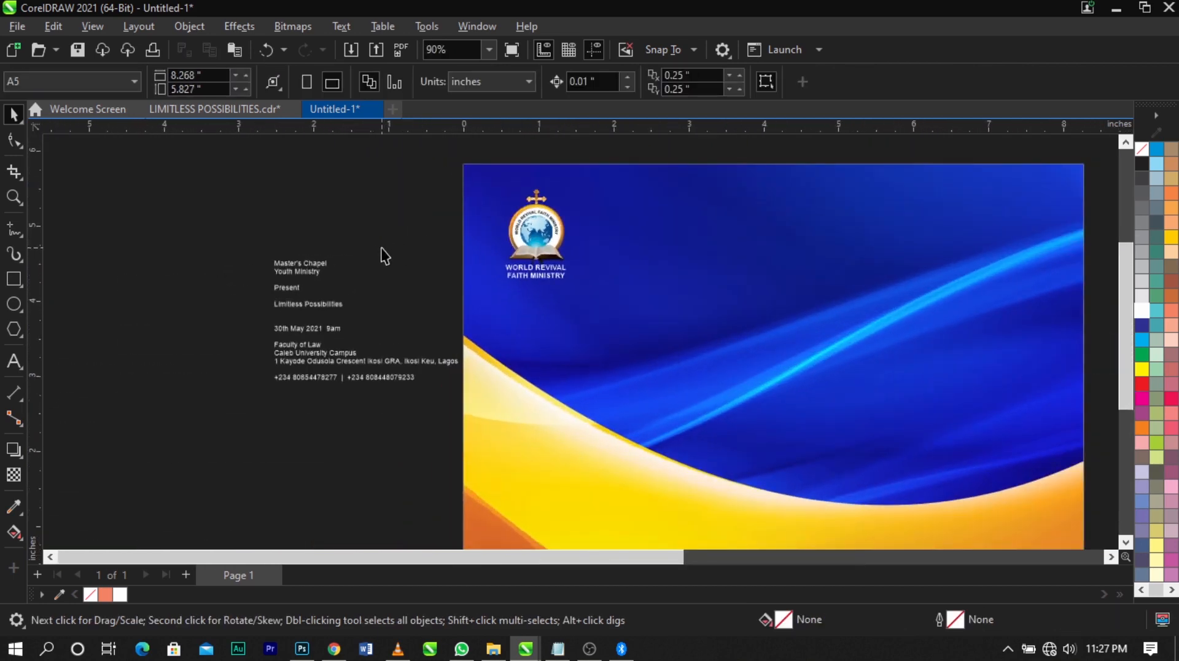
Enlarge the ministry name to about 10.7 pt around its centre and nudge it down clear of the logo
scroll(625, 273, up, 1)
click(499, 278)
scroll(527, 290, up, 2)
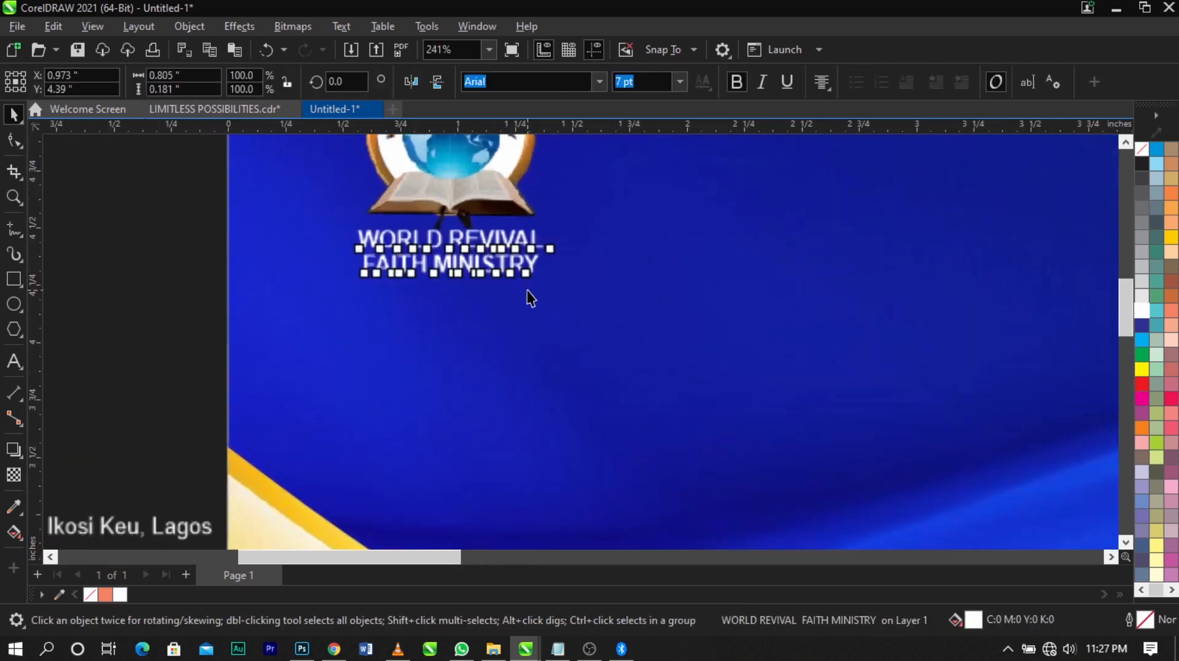
drag(595, 308, 600, 310)
scroll(556, 244, up, 1)
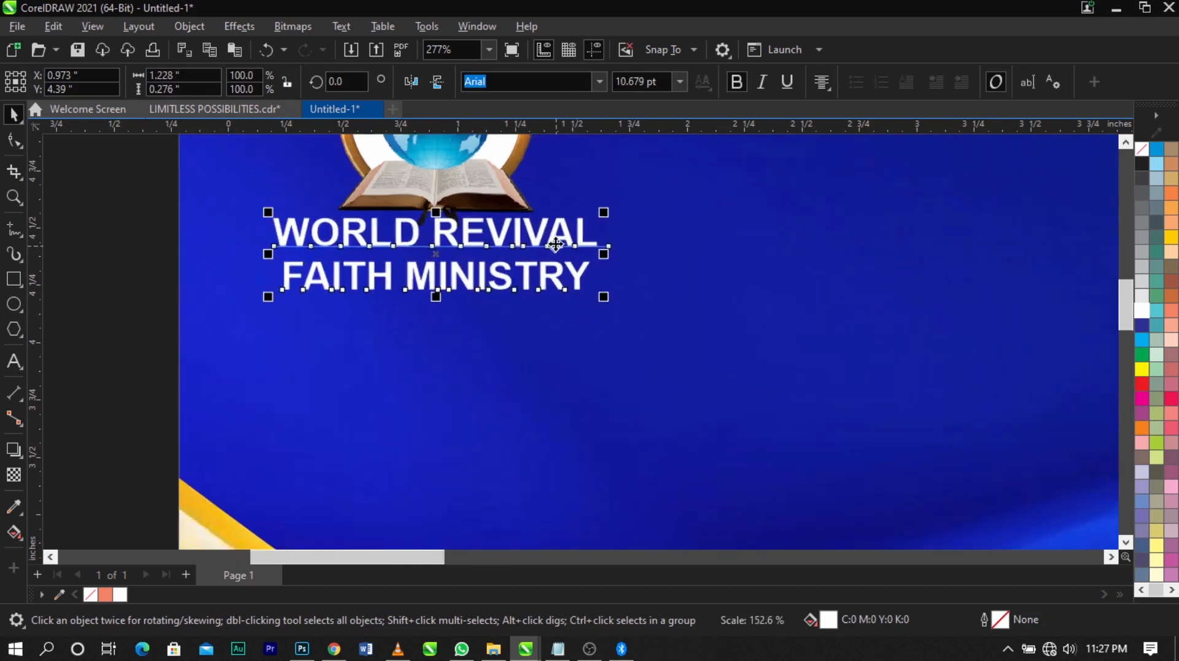
key(Down)
Select the logo and ministry name together and shift them to about X 1.055, Y 4.954 in
shift+click(478, 194)
scroll(478, 194, down, 3)
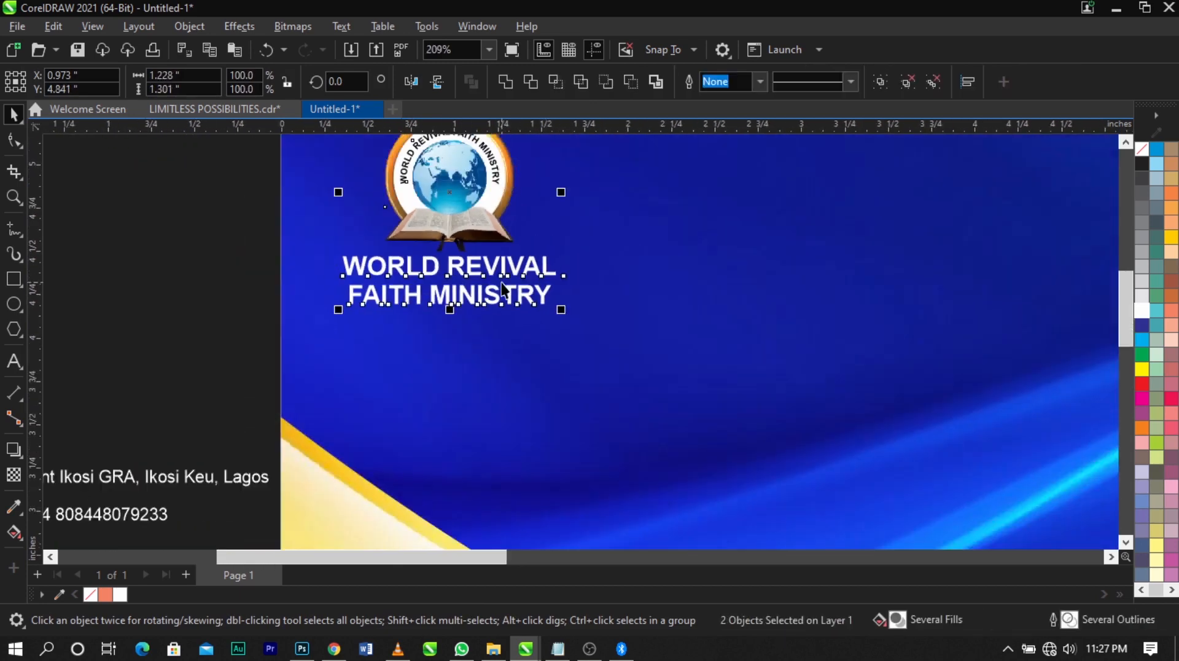
drag(461, 234, 471, 229)
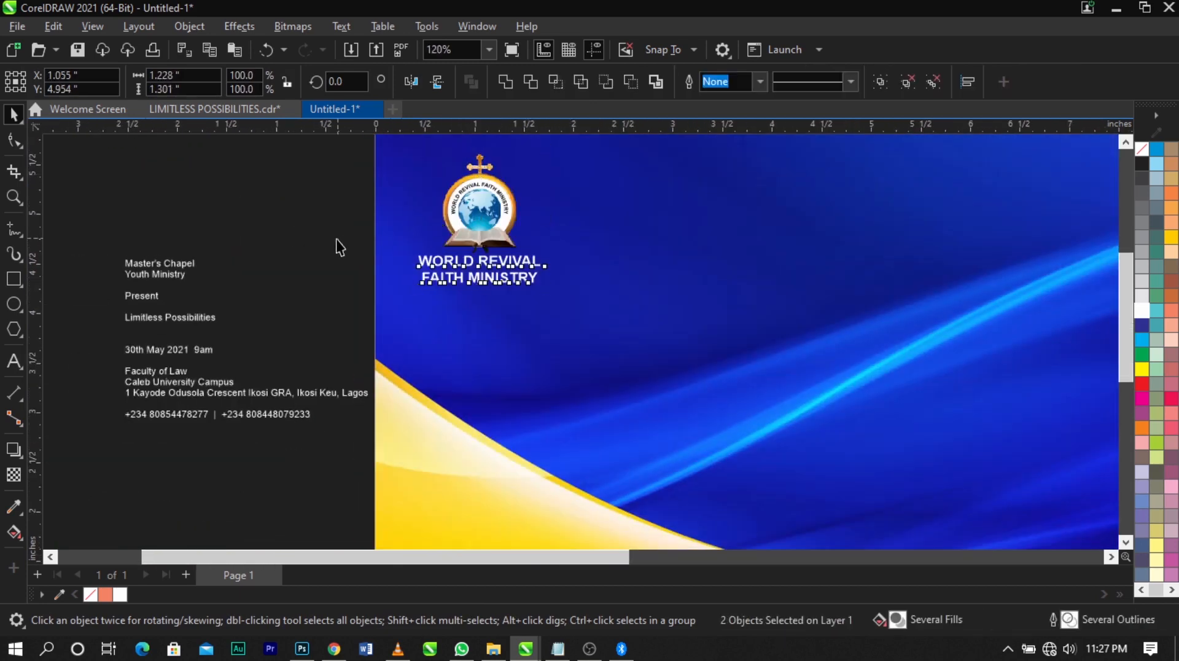
Cut "Master's Chapel Youth Ministry" from the event text and paste it as separate text on the blue area beside the logo
key(F8)
click(125, 263)
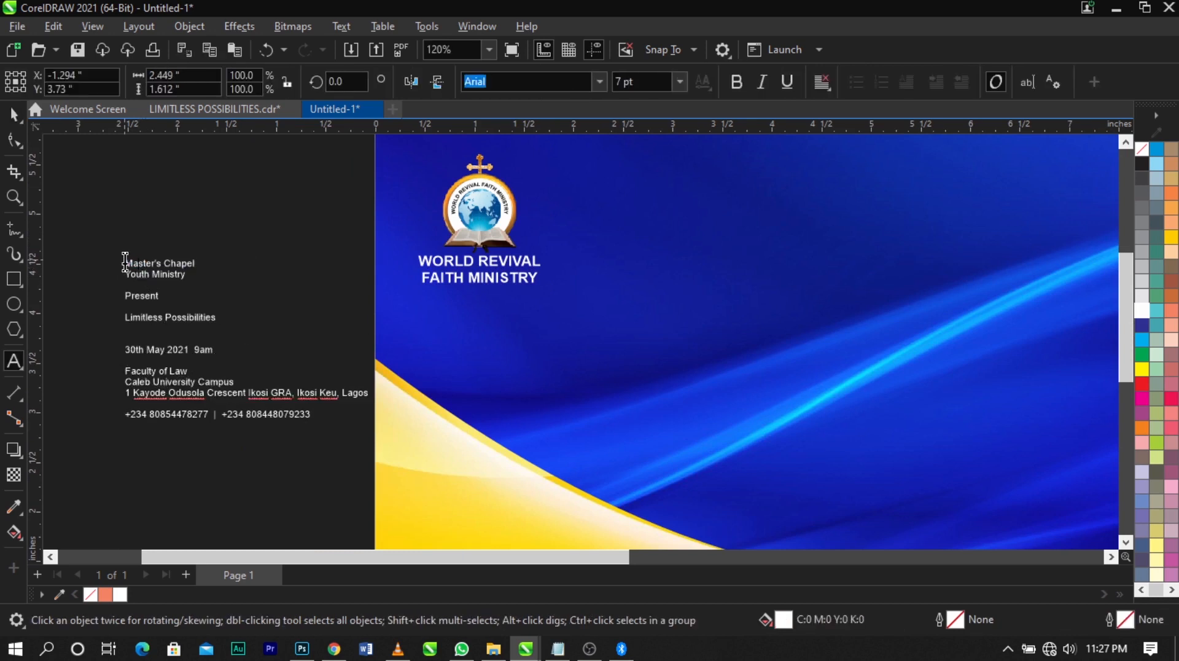
click(188, 277)
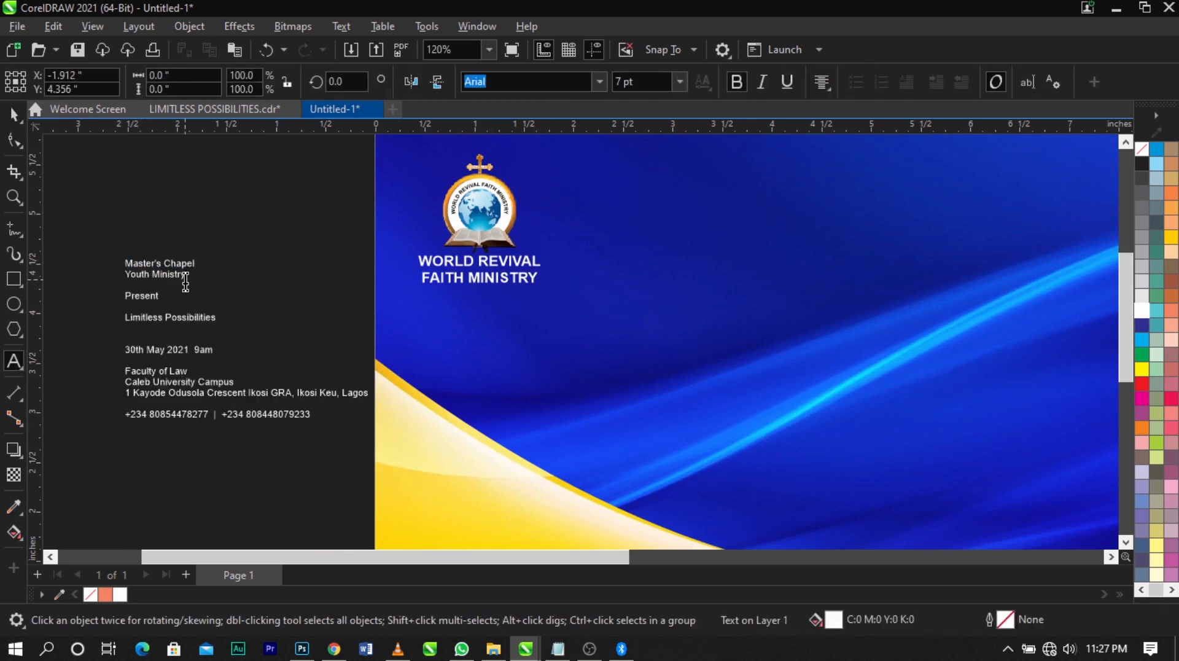
click(127, 264)
drag(127, 264, 196, 277)
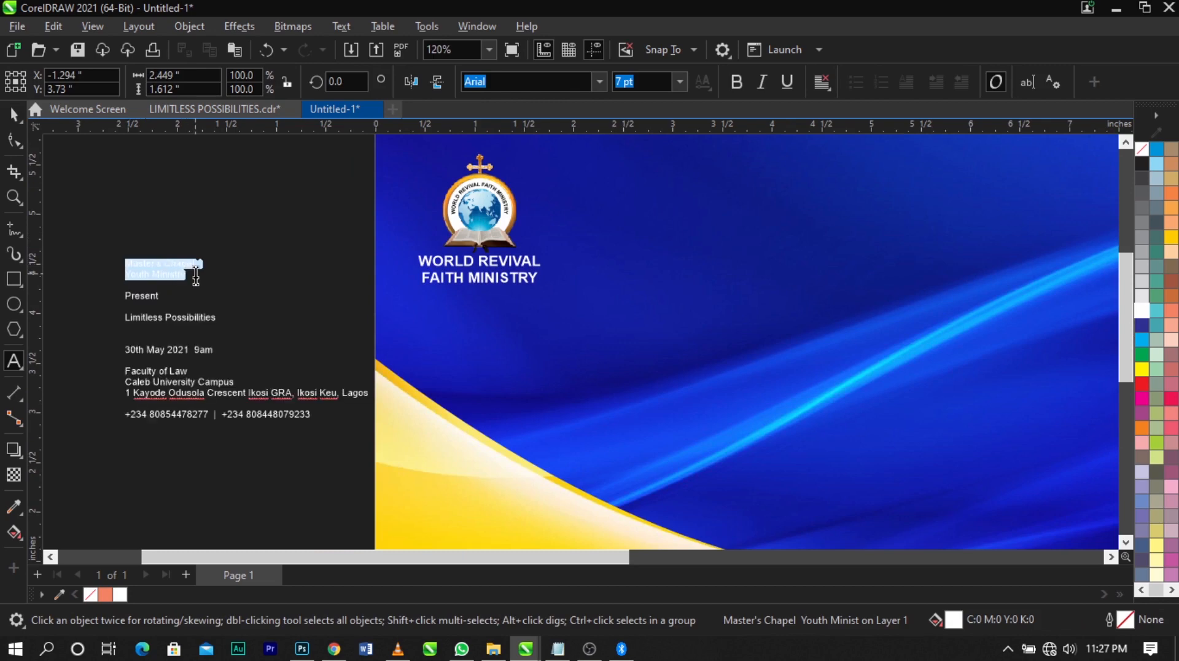
key(ctrl+x)
scroll(200, 290, down, 4)
scroll(570, 249, up, 1)
scroll(571, 248, up, 2)
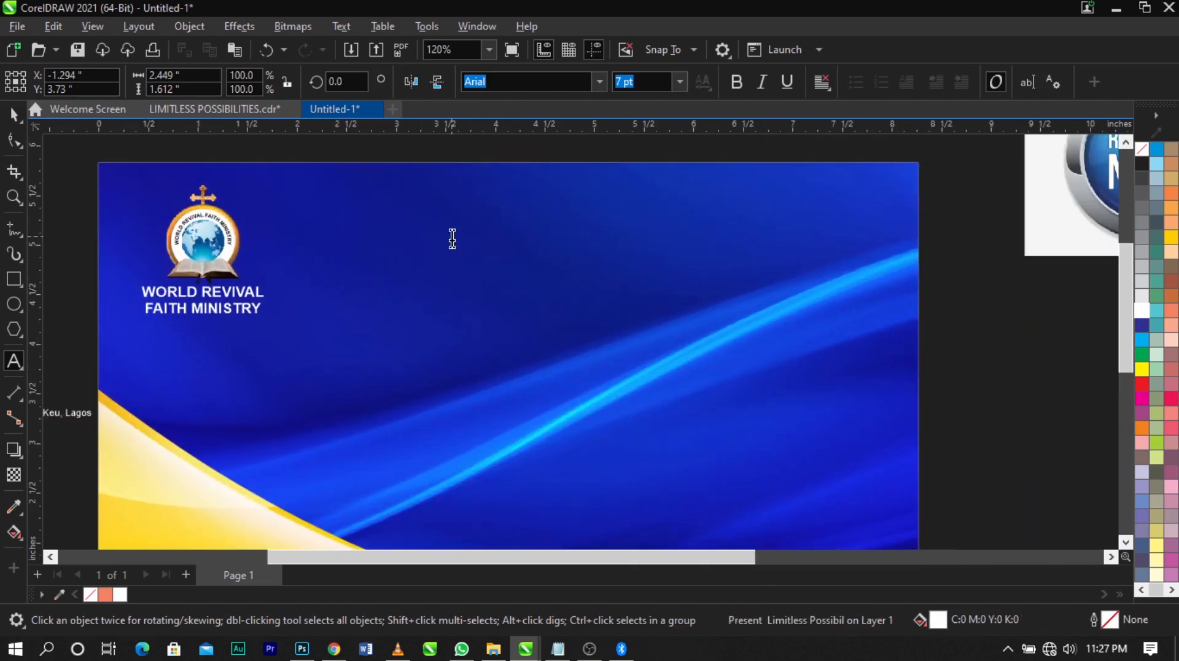
click(450, 234)
key(ctrl+v)
Apply the Vantely font to the "Master's Chapel Youth Ministry" text and scale it to about 19.9 pt
key(ctrl+space)
drag(531, 258, 614, 281)
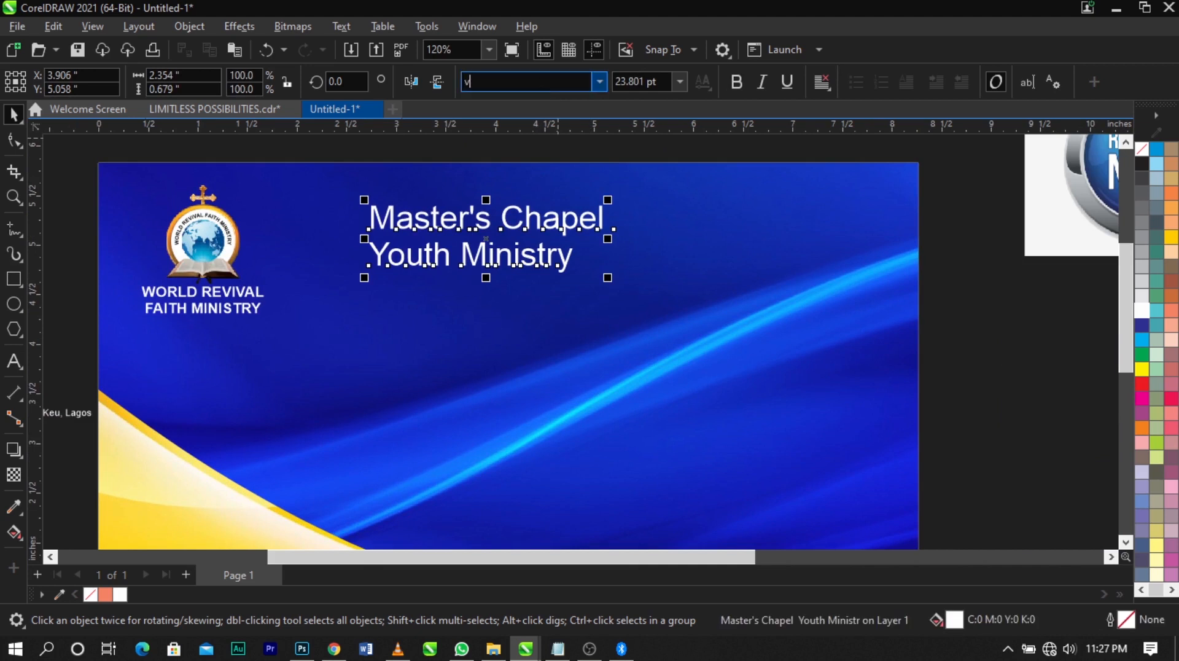
text(Vantely)
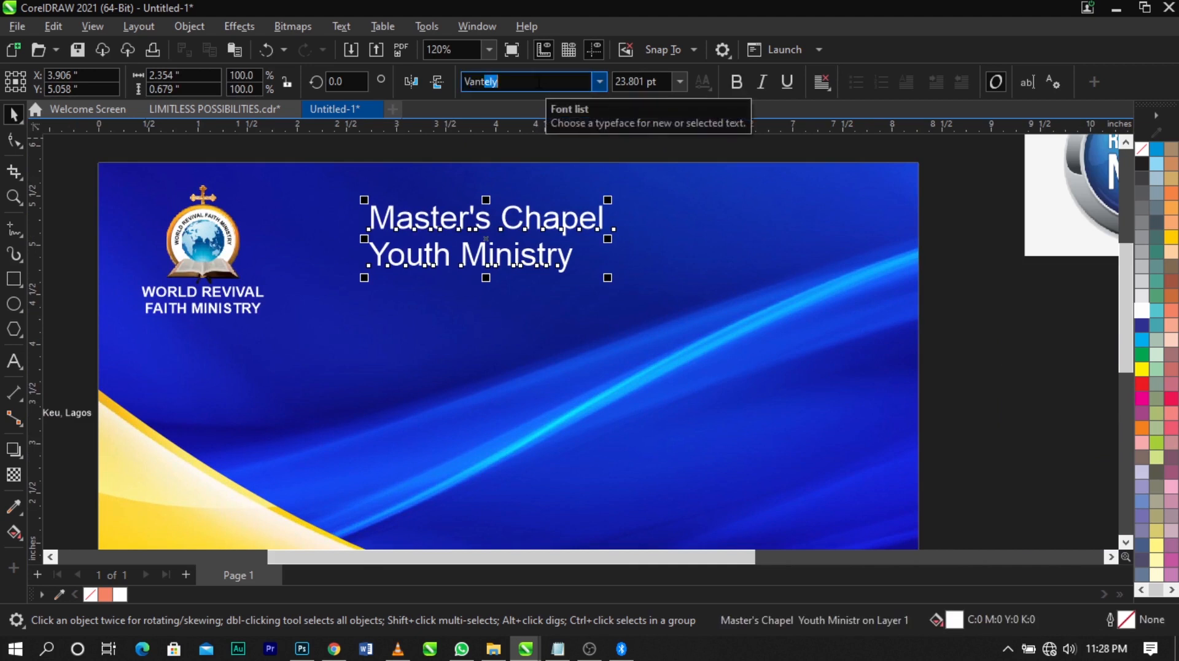
key(Return)
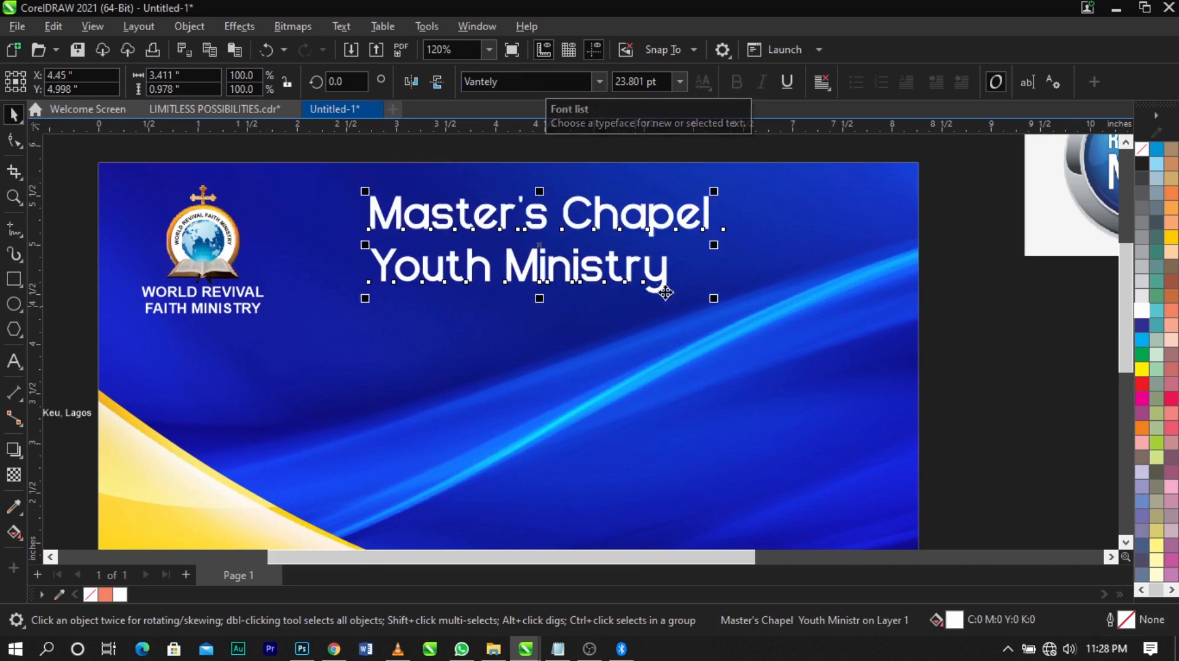
drag(710, 301, 683, 293)
scroll(608, 253, up, 2)
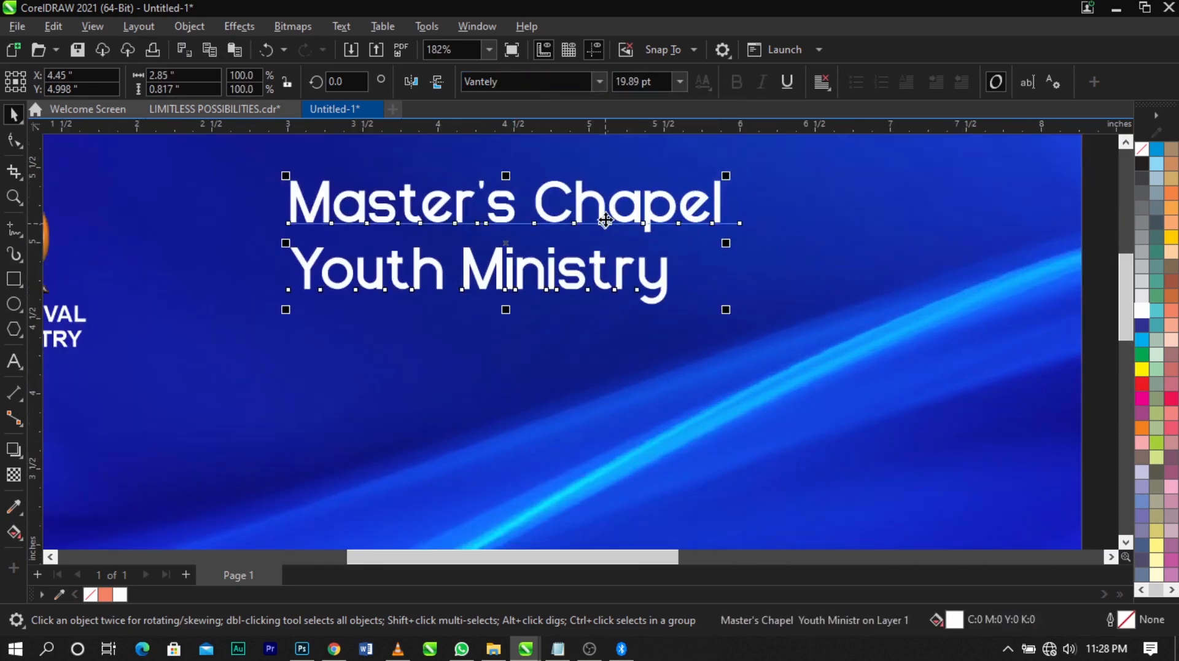
Move the "Master's Chapel Youth Ministry" text to about X 4.141, Y 4.933 in and convert it to uppercase
drag(607, 223, 559, 233)
double_click(559, 233)
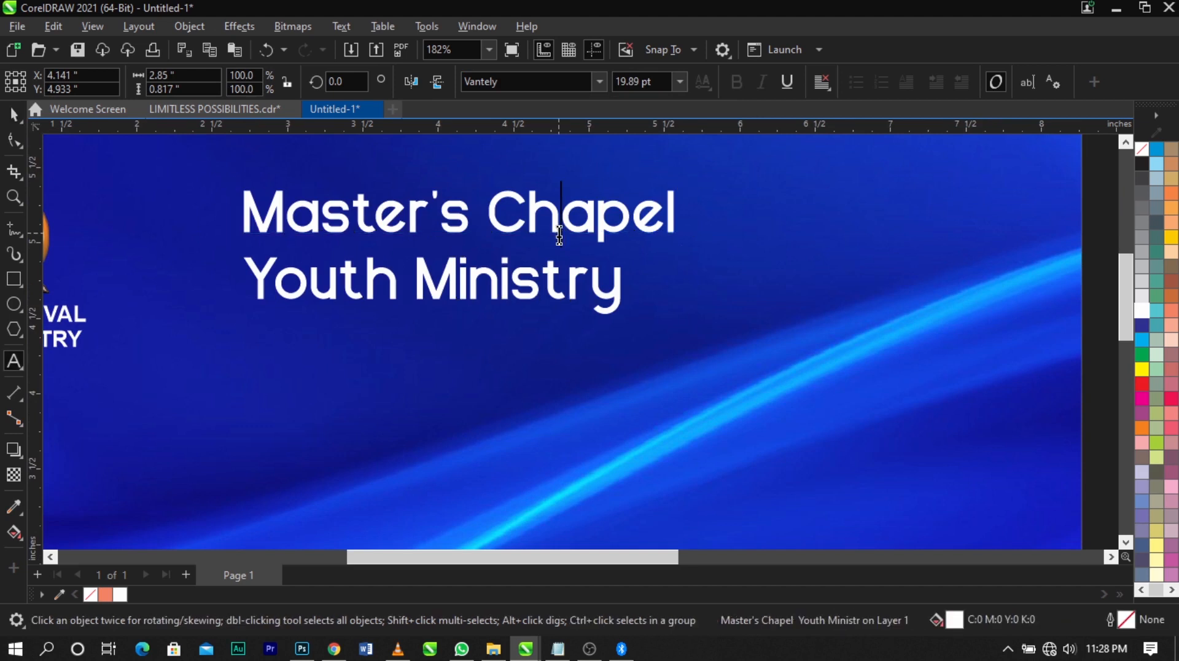
key(ctrl+a)
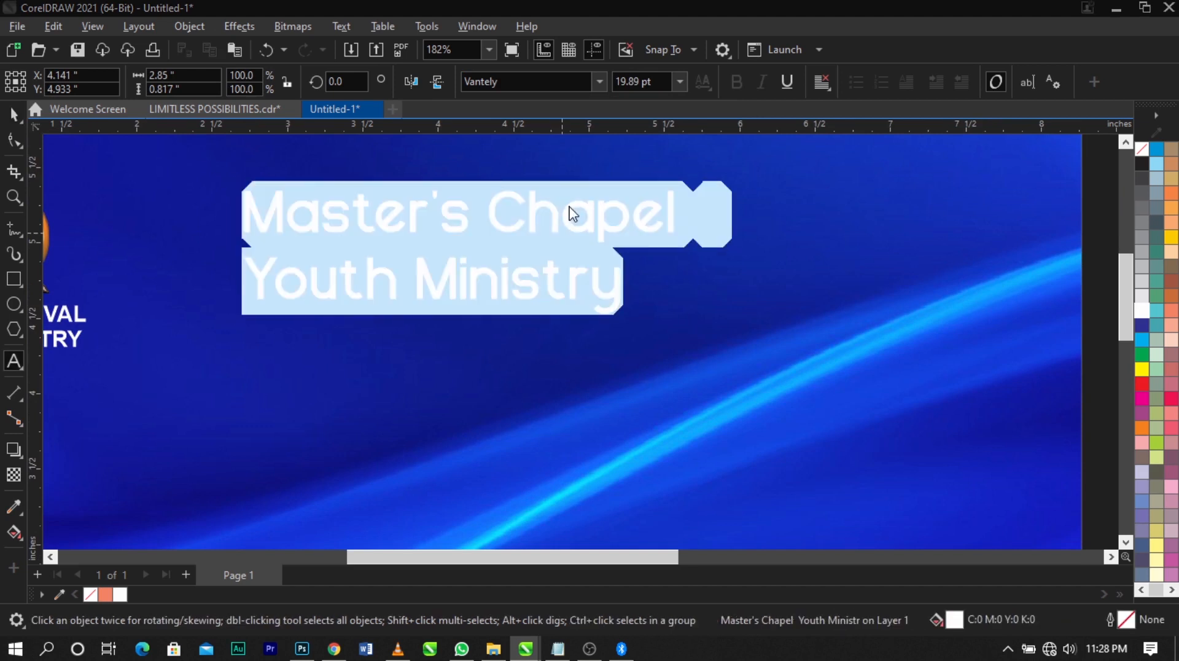
key(shift+F3)
click(569, 375)
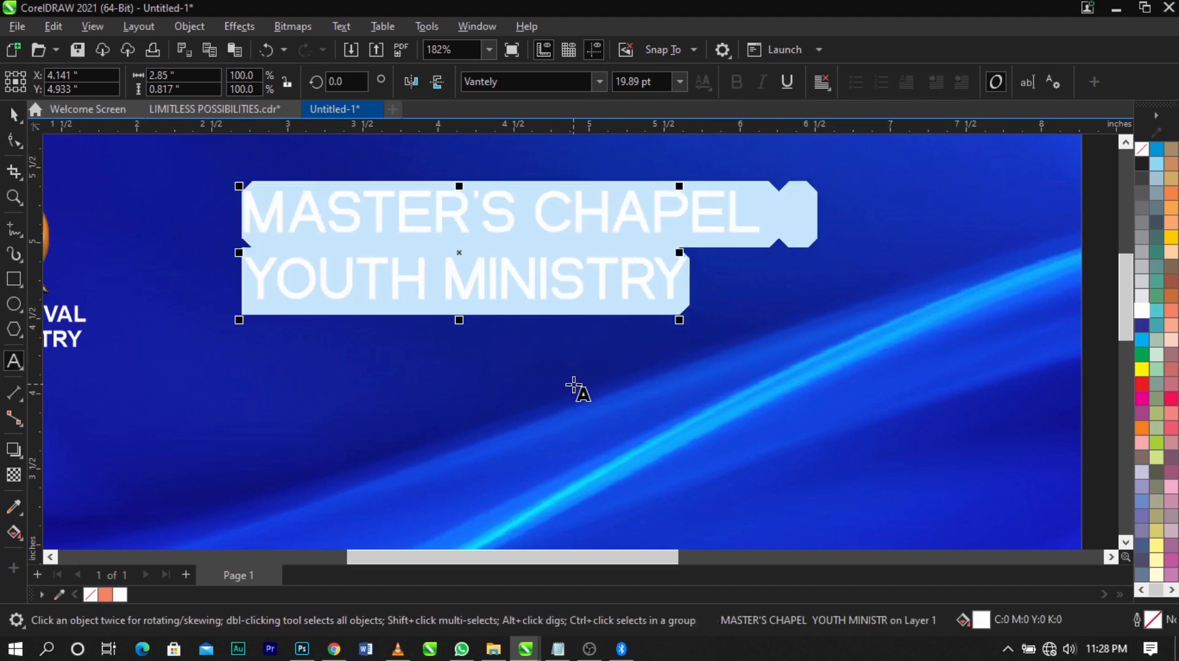
Centre-align the two heading lines and scale the text down to about 18.36 pt
click(822, 81)
click(826, 143)
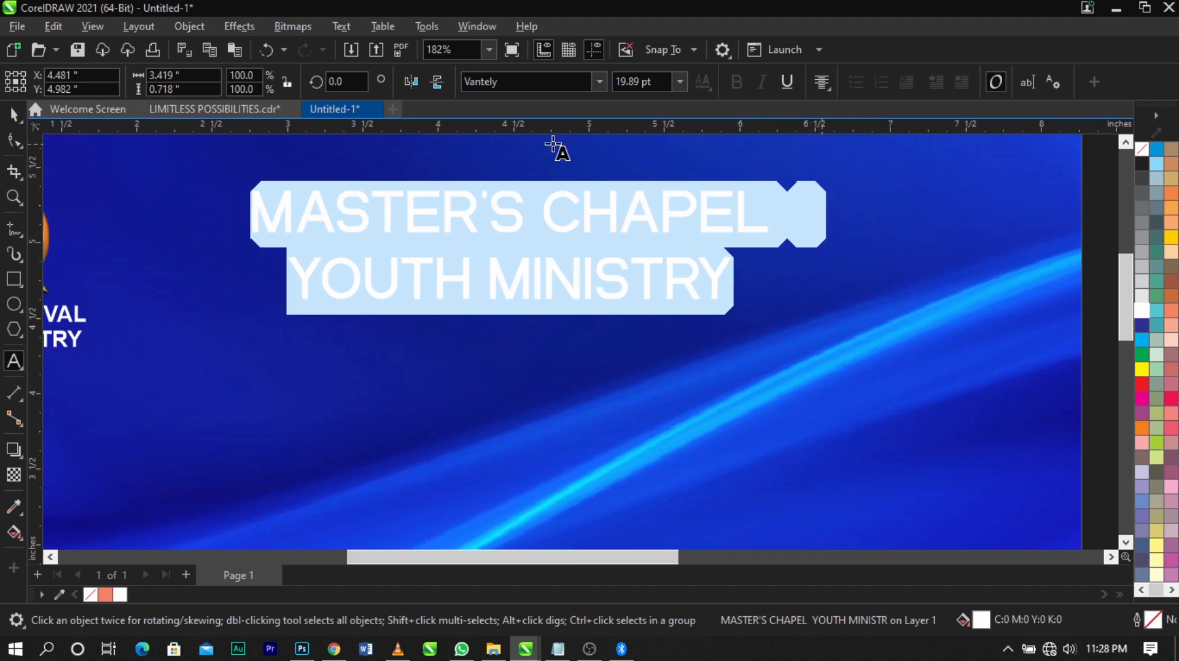
click(11, 118)
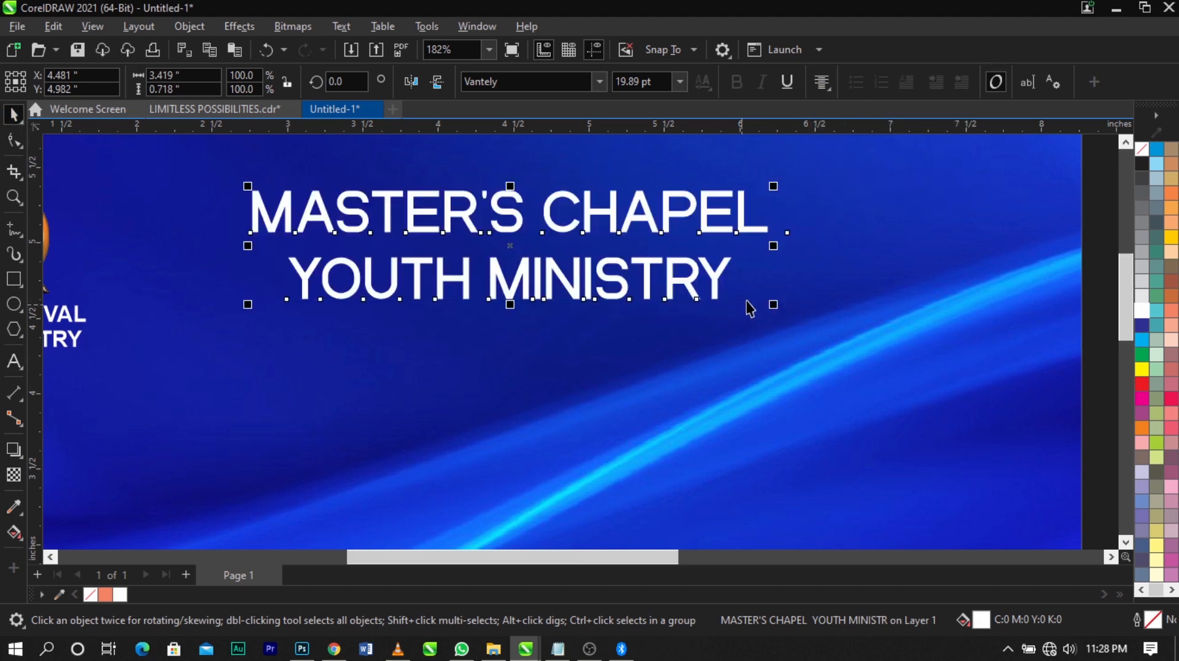
drag(774, 304, 660, 290)
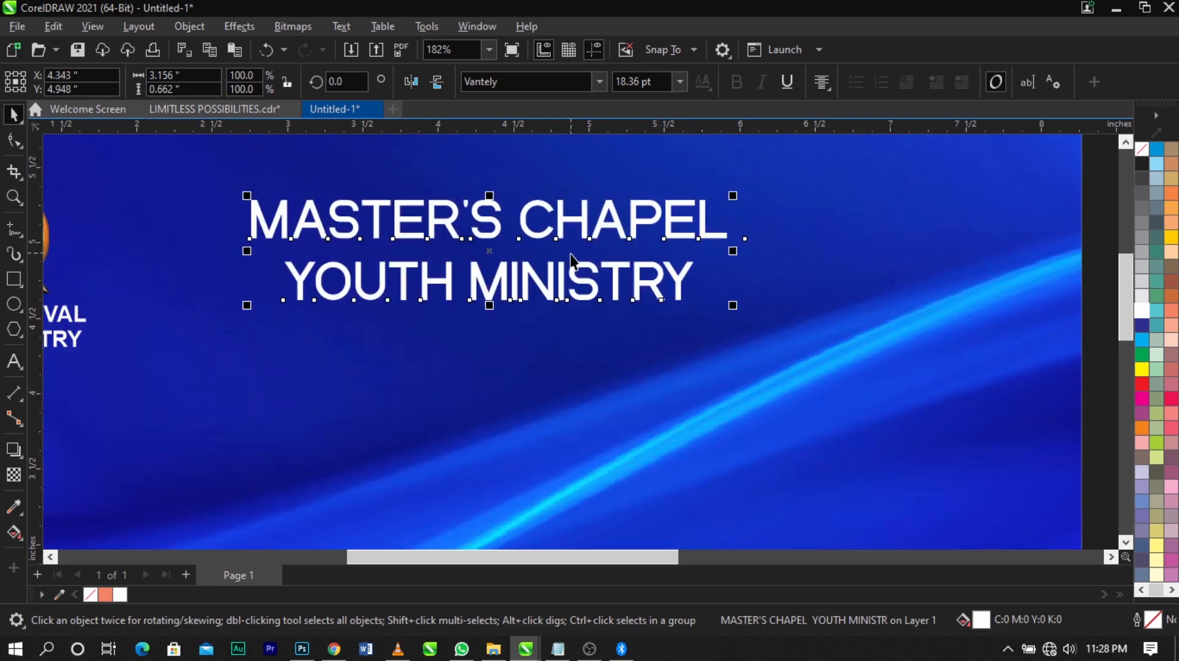
click(814, 282)
Skew the heading horizontally to give it a slight forward slant and move it to about X 4.361, Y 4.965 in
click(689, 239)
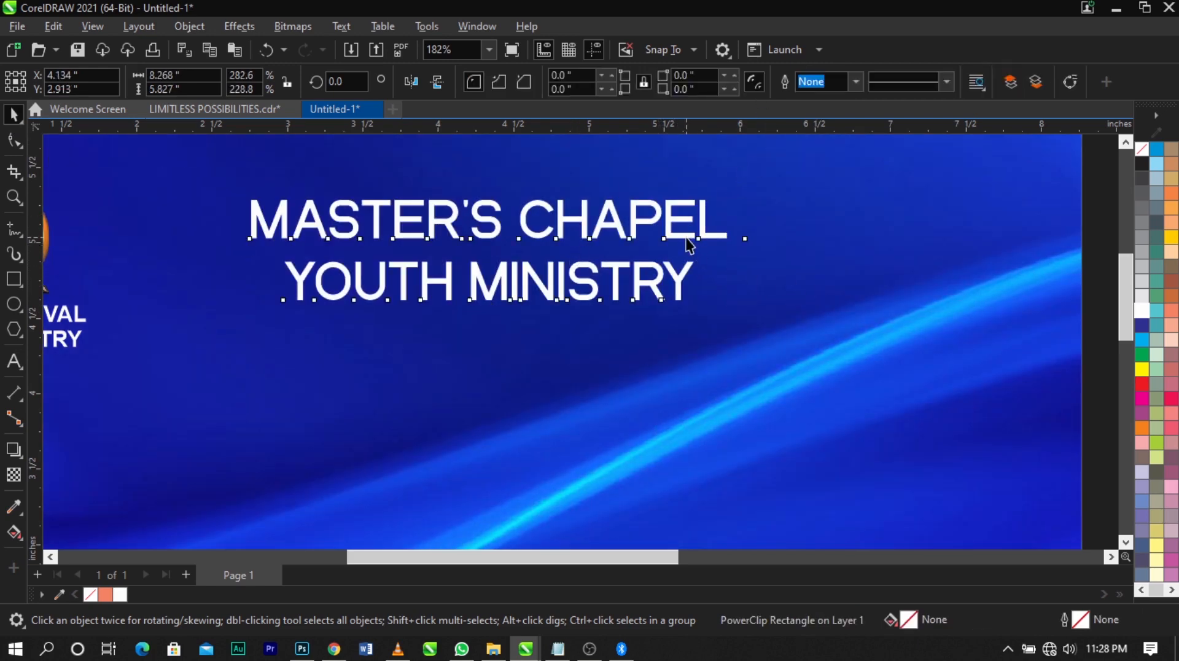
click(488, 252)
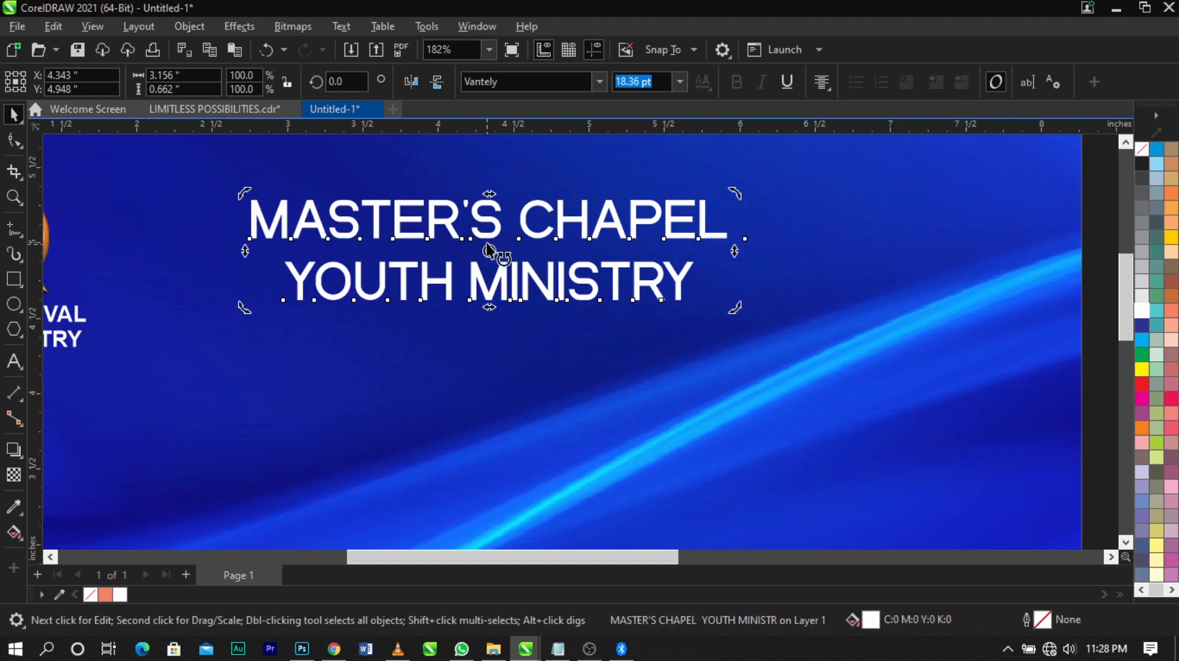
drag(489, 196, 507, 198)
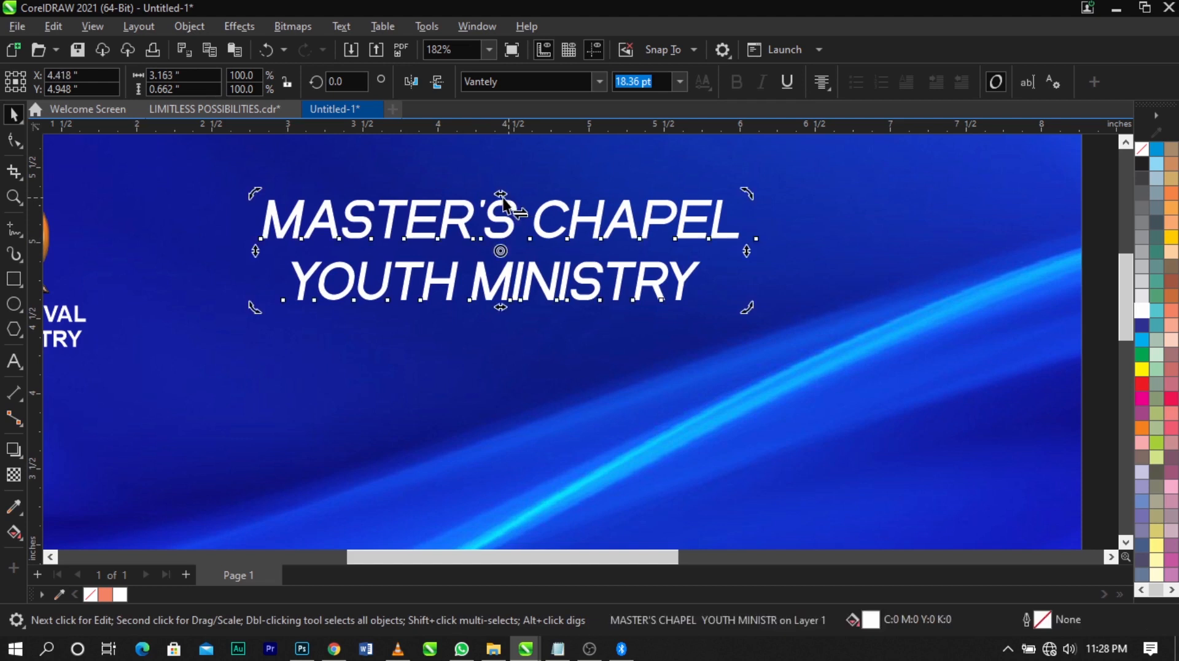
click(13, 140)
click(261, 317)
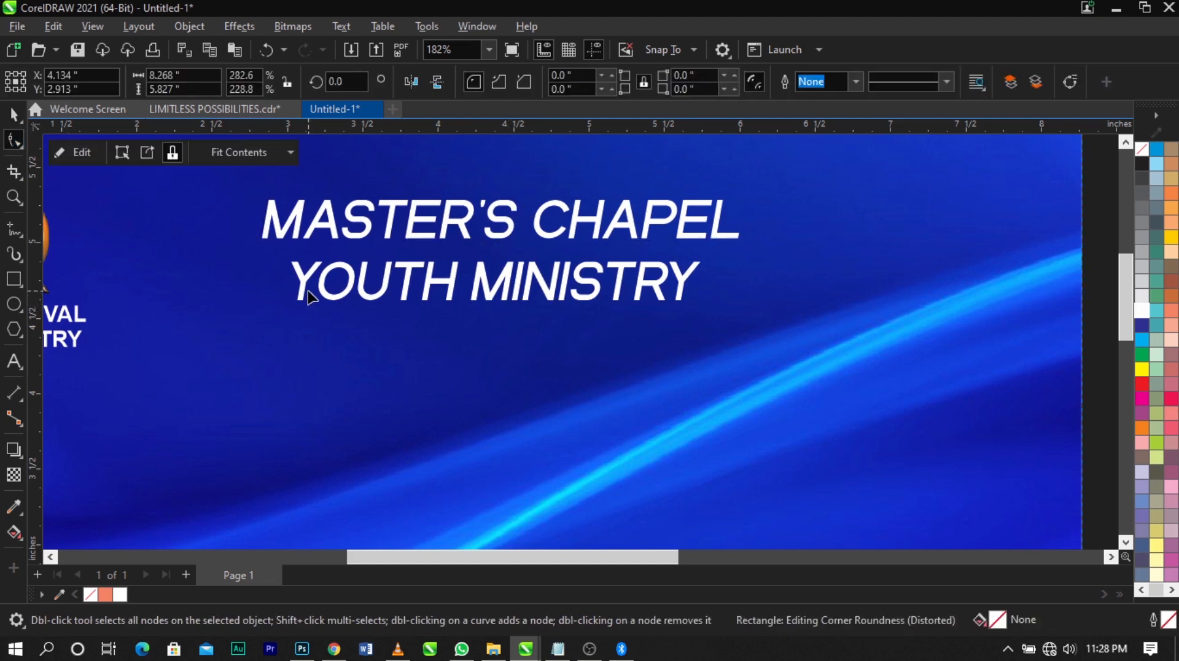
key(space)
click(541, 294)
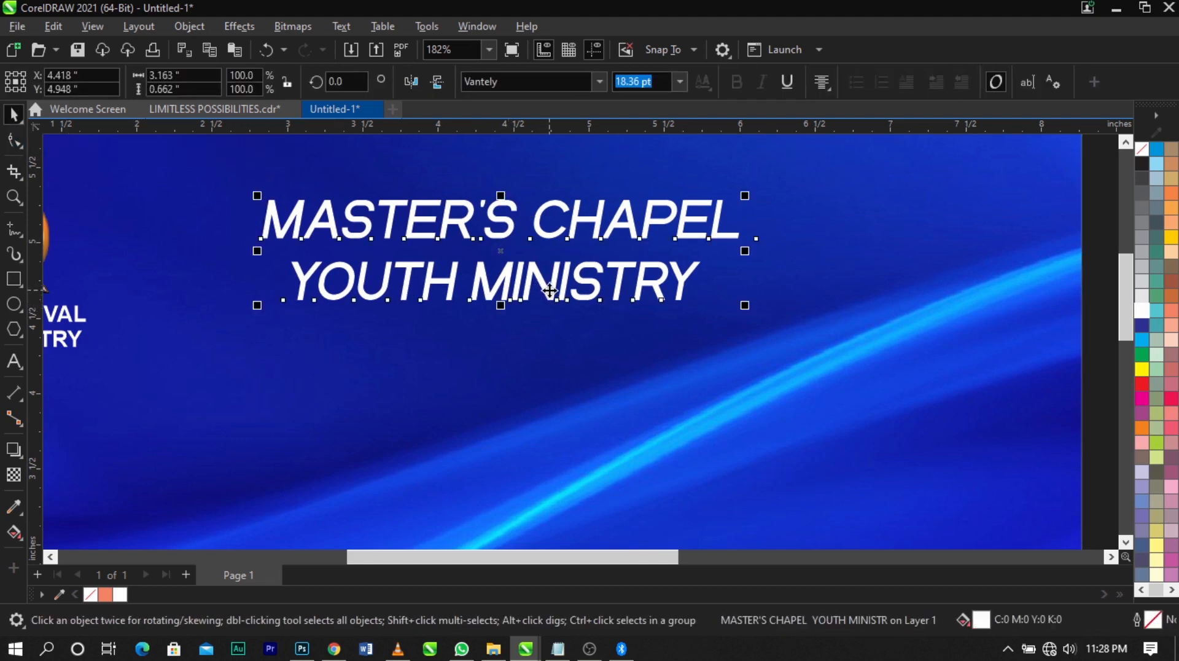
drag(548, 289, 540, 286)
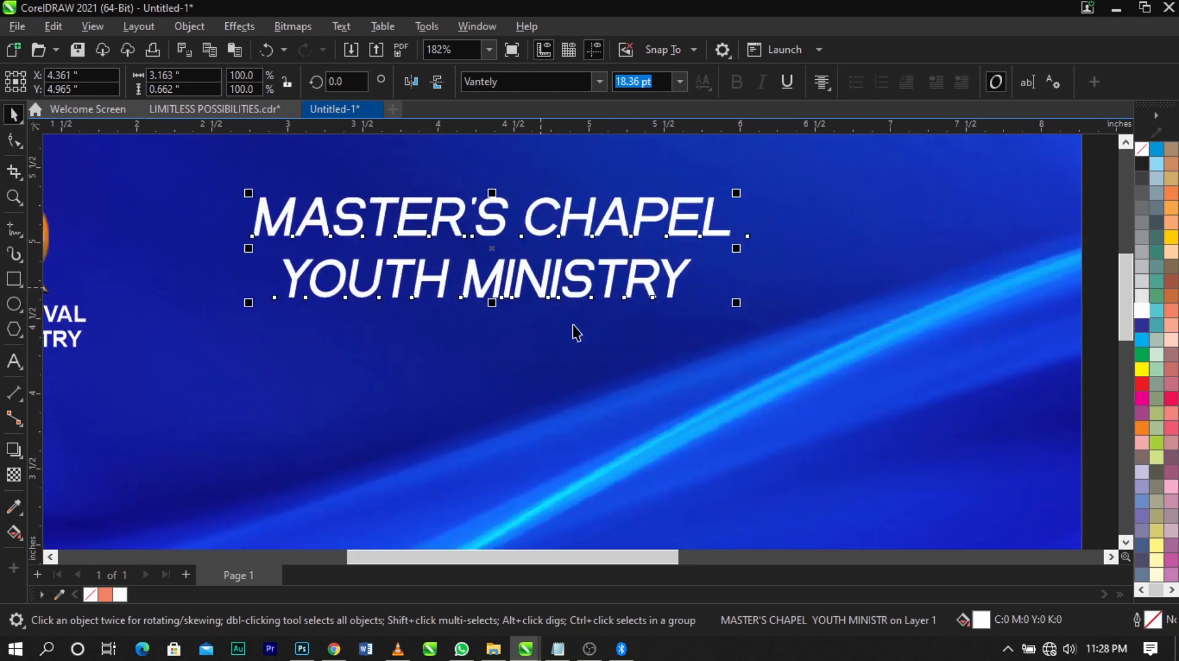
Centre the slanted heading horizontally on the flyer background
shift+click(585, 338)
key(c)
scroll(643, 305, down, 1)
scroll(643, 305, down, 1)
click(909, 304)
Add a Multiply drop shadow across the heading with opacity 45 and feather 15
key(z)
drag(358, 208, 763, 381)
key(space)
click(765, 349)
click(14, 449)
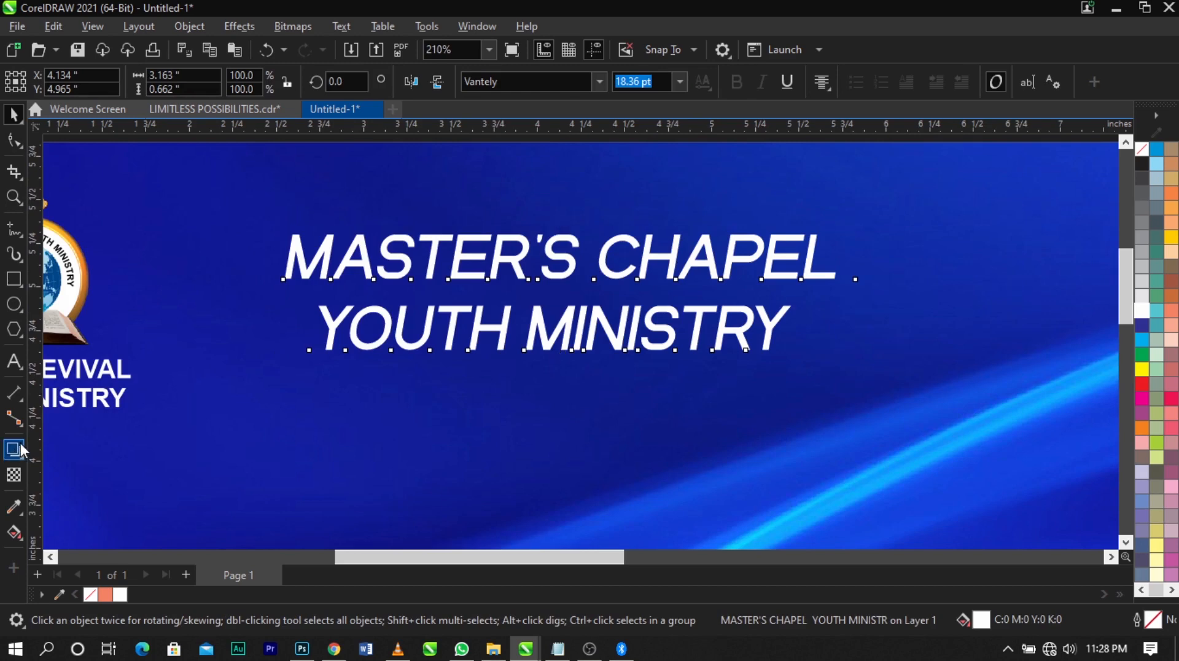
drag(286, 293, 837, 293)
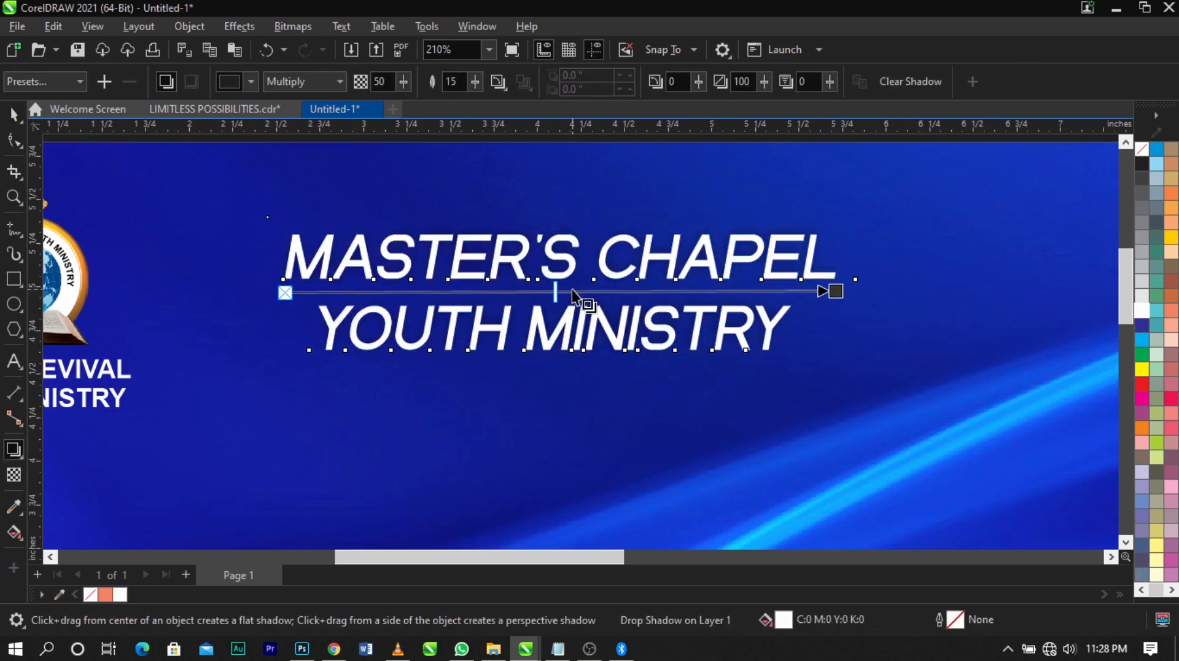
key(space)
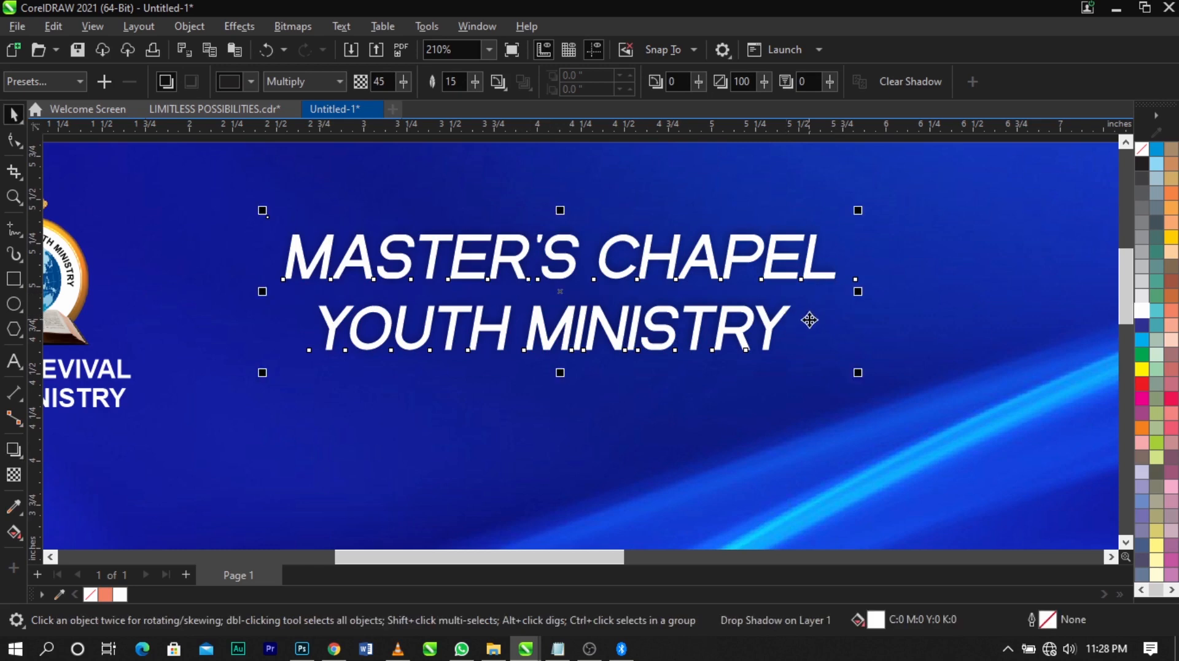
Nudge the shadowed heading slightly, keeping it centred horizontally on the flyer background
scroll(647, 294, down, 2)
drag(790, 350, 774, 346)
shift+click(904, 357)
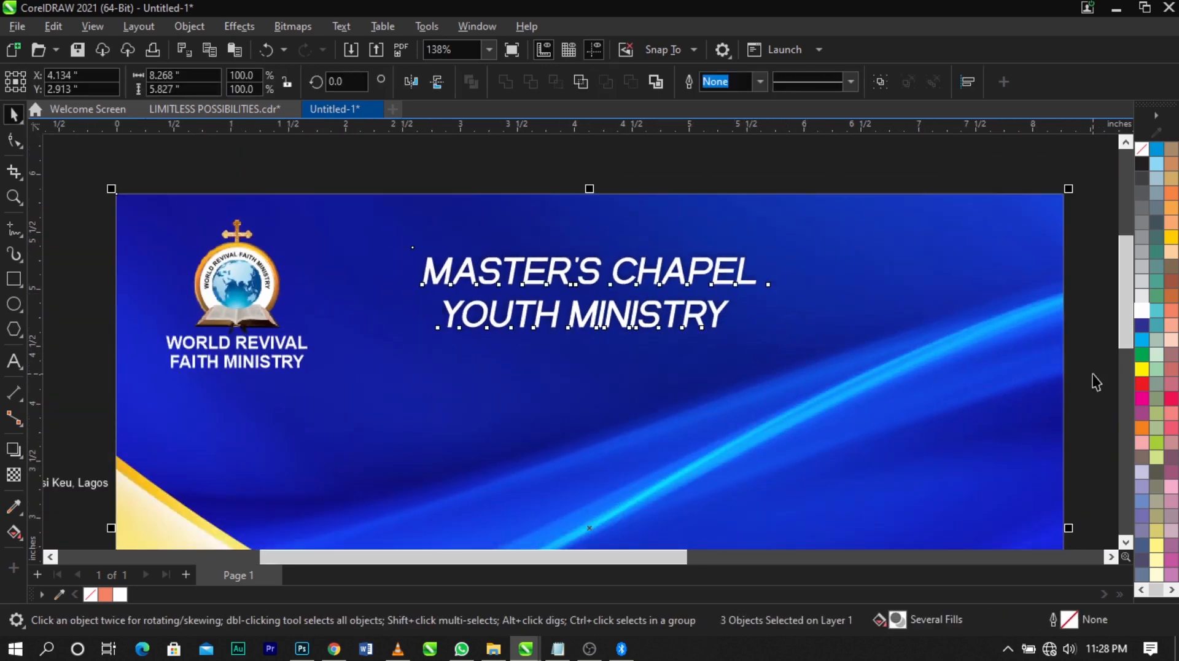
Open the PowerClip contents of the blue wave shape for editing
click(1095, 381)
scroll(738, 244, down, 5)
key(z)
drag(465, 215, 932, 533)
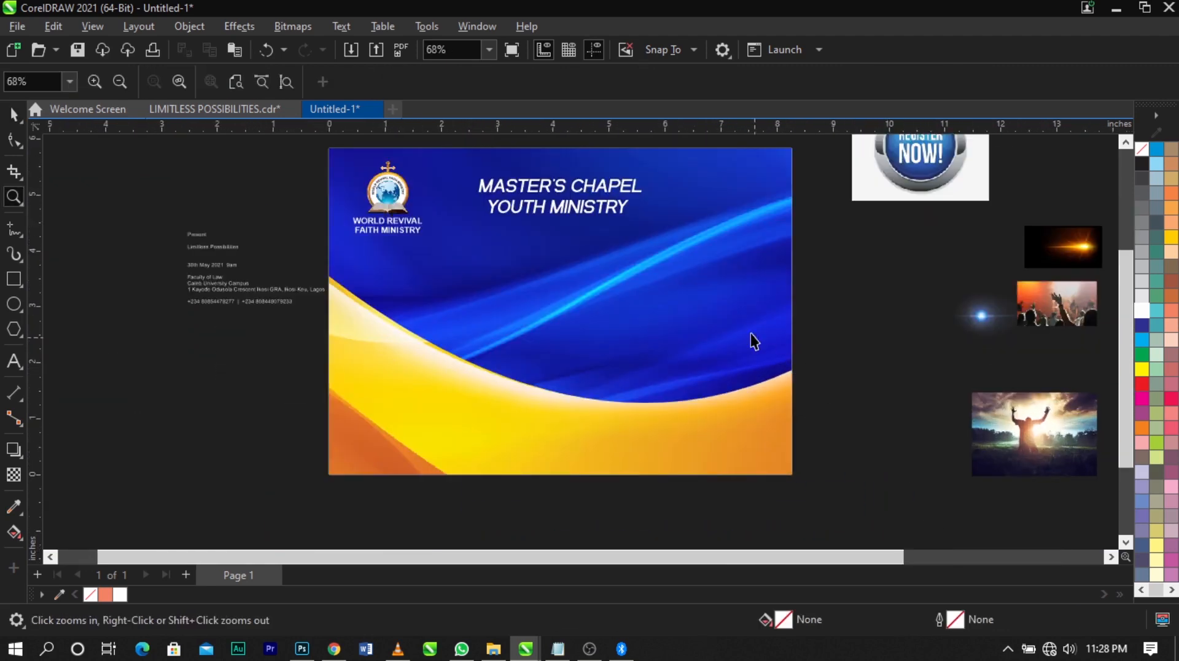
key(space)
double_click(733, 307)
double_click(707, 296)
click(704, 299)
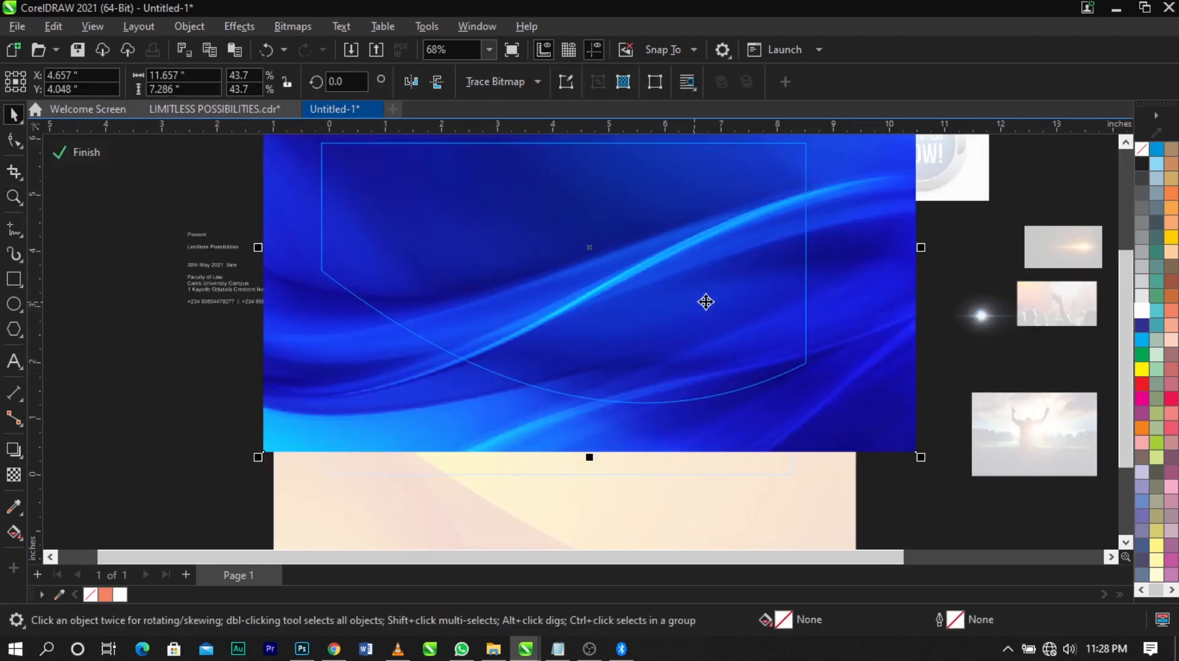
scroll(705, 301, down, 2)
scroll(631, 206, up, 1)
Draw a rectangle about 9.63 × 6.01 in over the blue wave image and fill it with palette blue
click(12, 280)
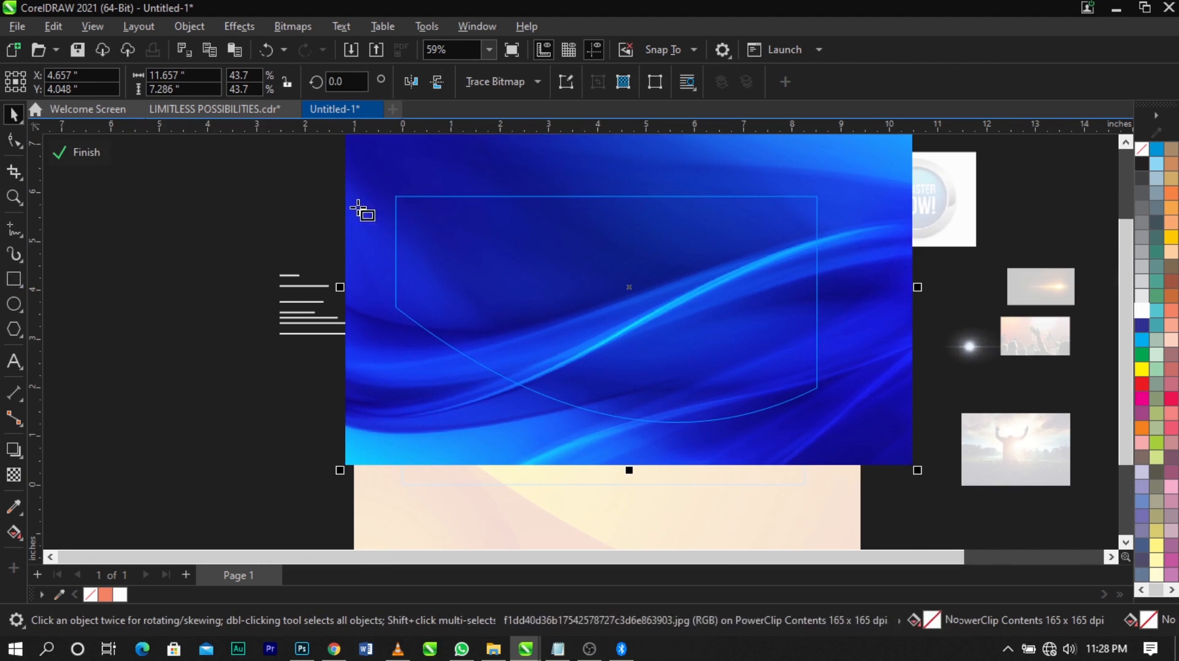
drag(373, 166, 844, 460)
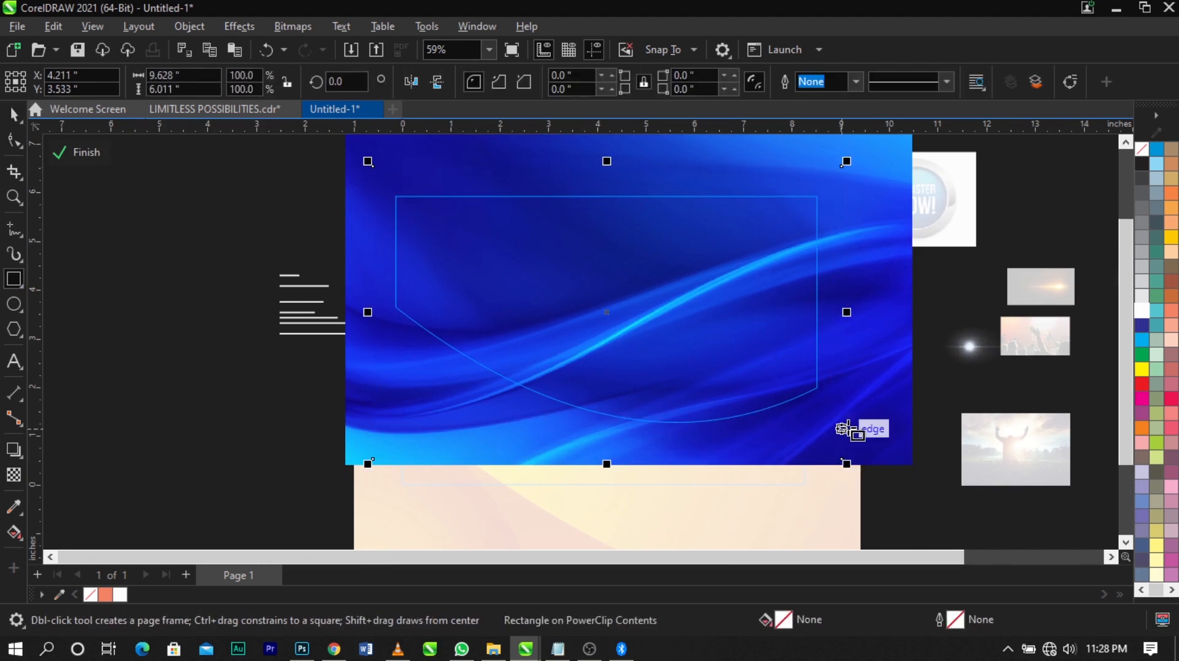
key(space)
click(1143, 325)
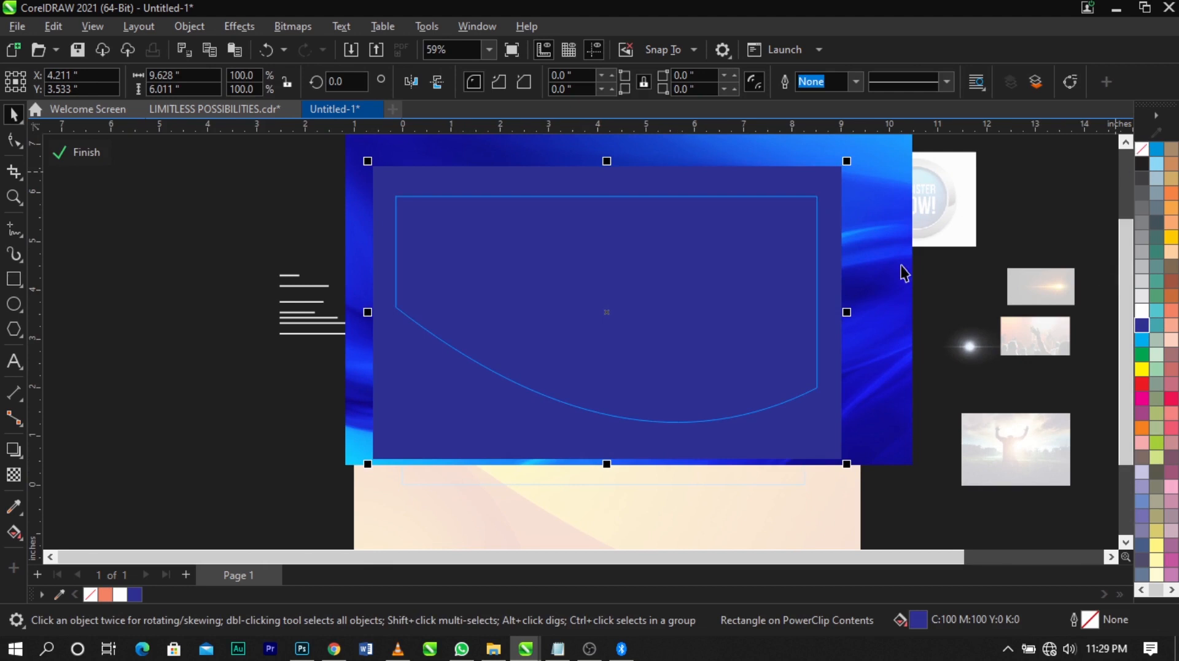
Darken the rectangle's uniform fill to navy, C 100, M 93, Y 9, K 44
double_click(919, 618)
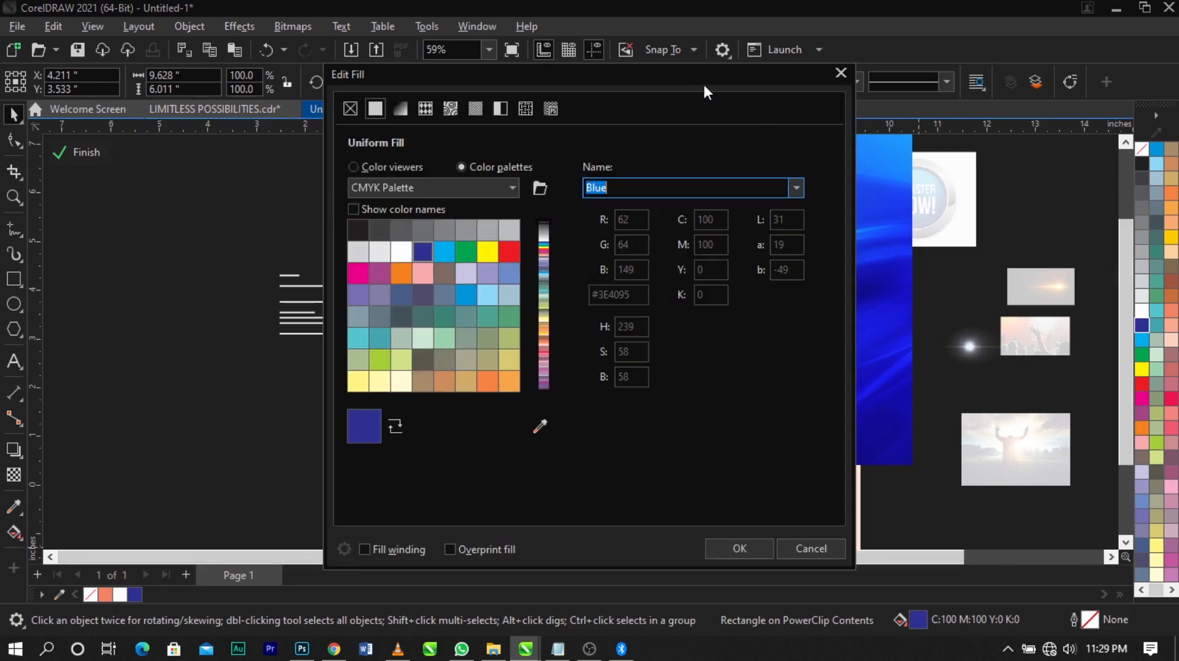
drag(704, 86, 1018, 47)
click(688, 136)
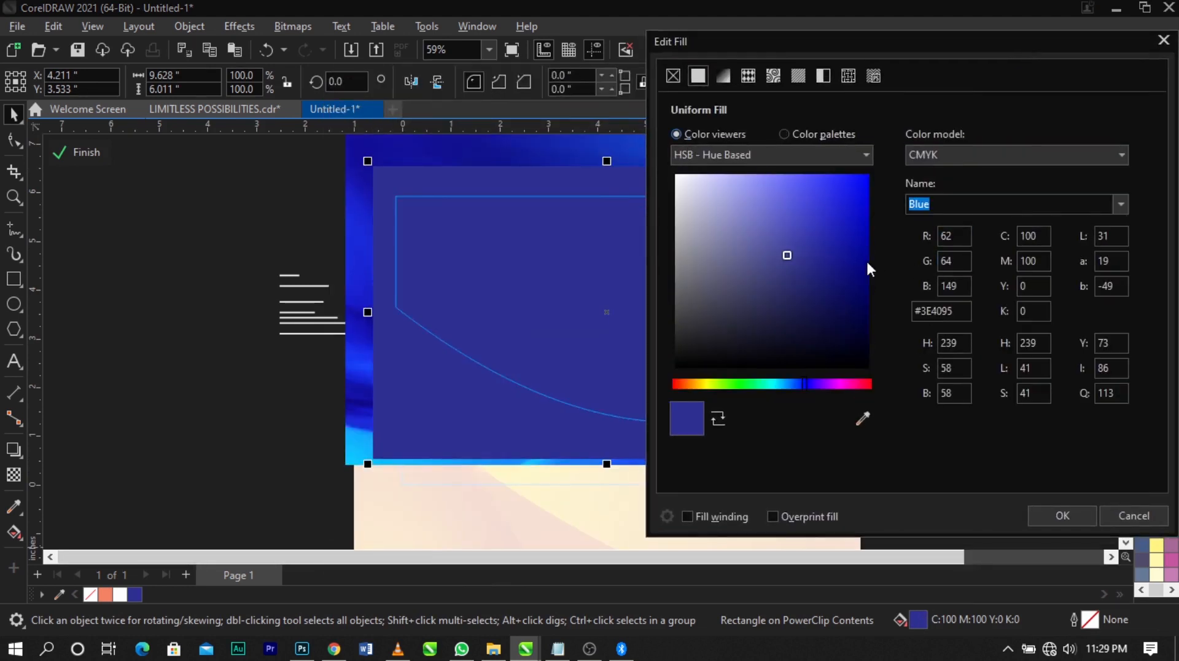
drag(812, 257, 847, 271)
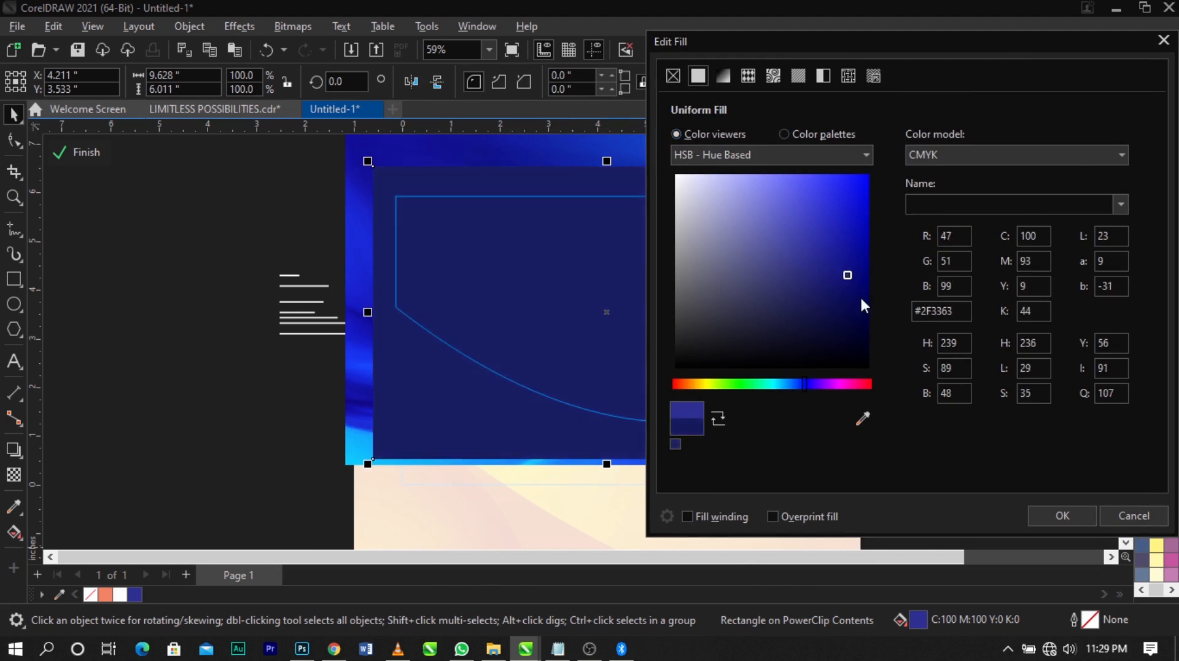
click(1063, 516)
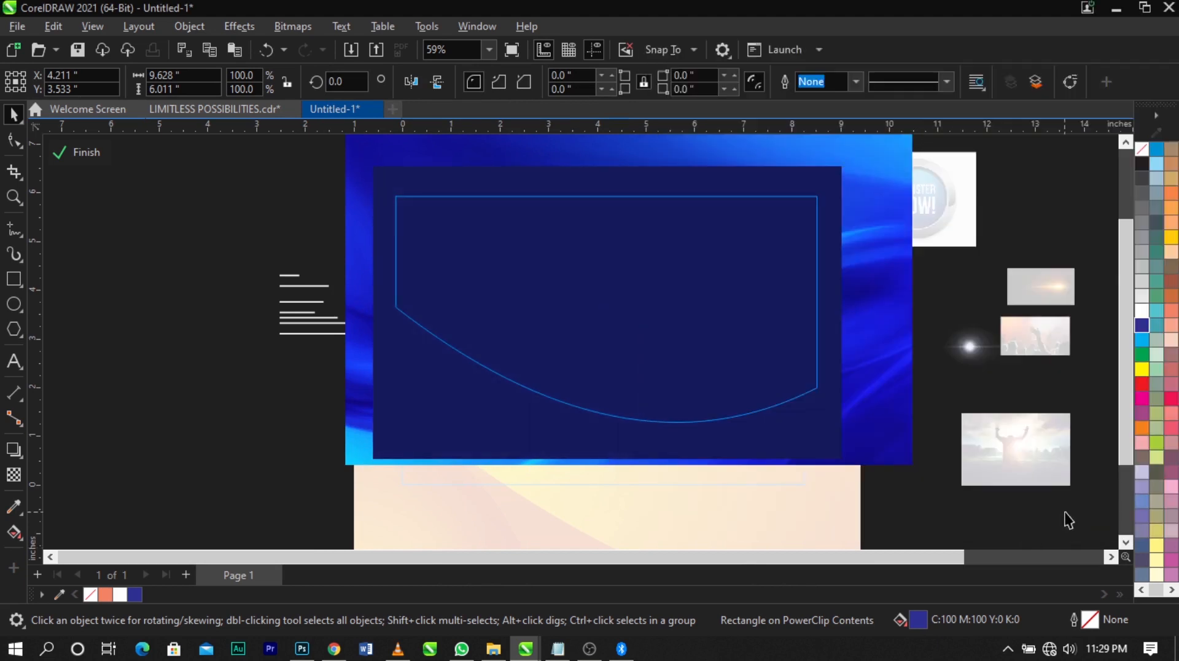
Set the navy rectangle's transparency merge mode to Overlay and finish editing the PowerClip
click(14, 480)
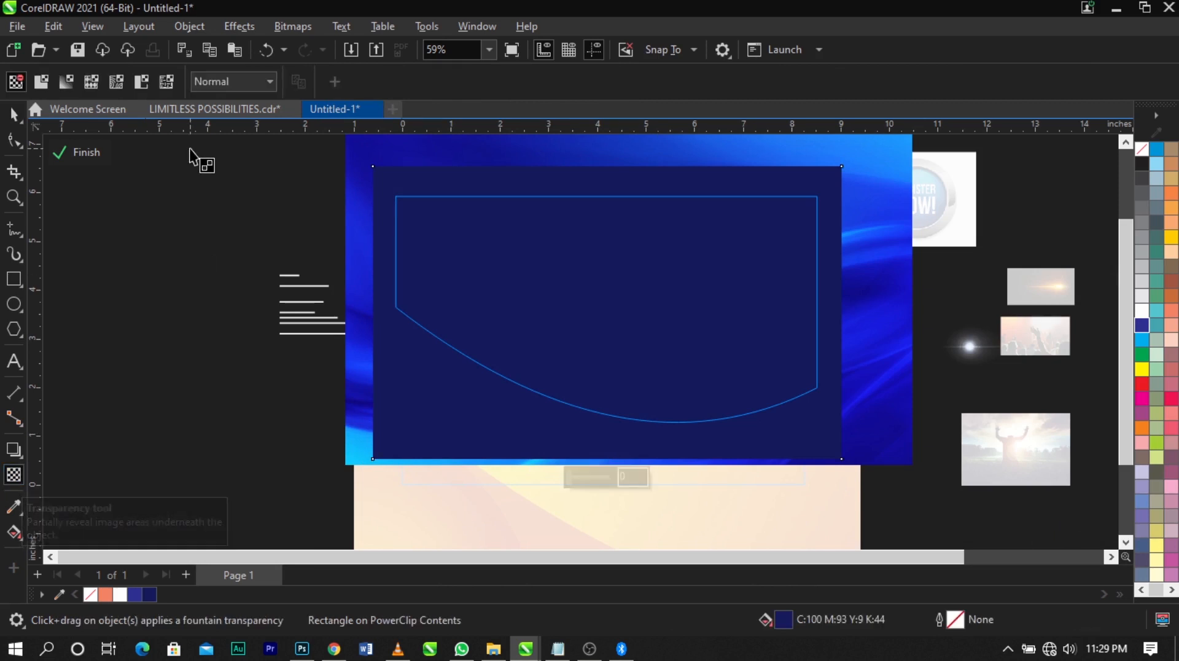
click(227, 86)
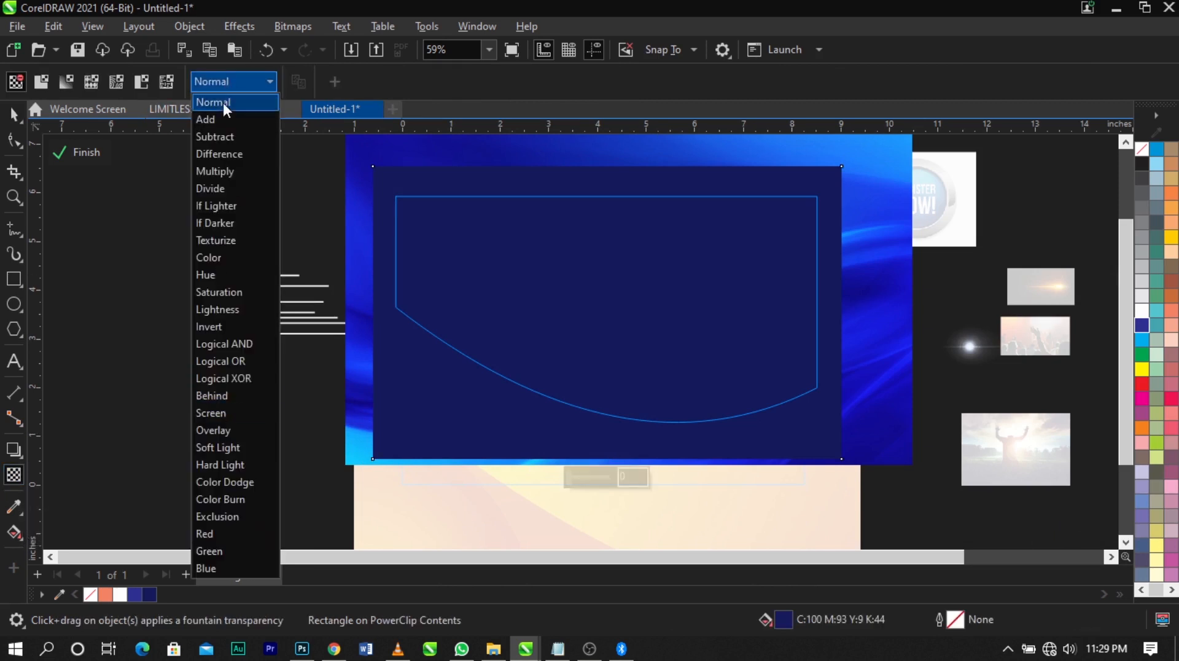
click(213, 431)
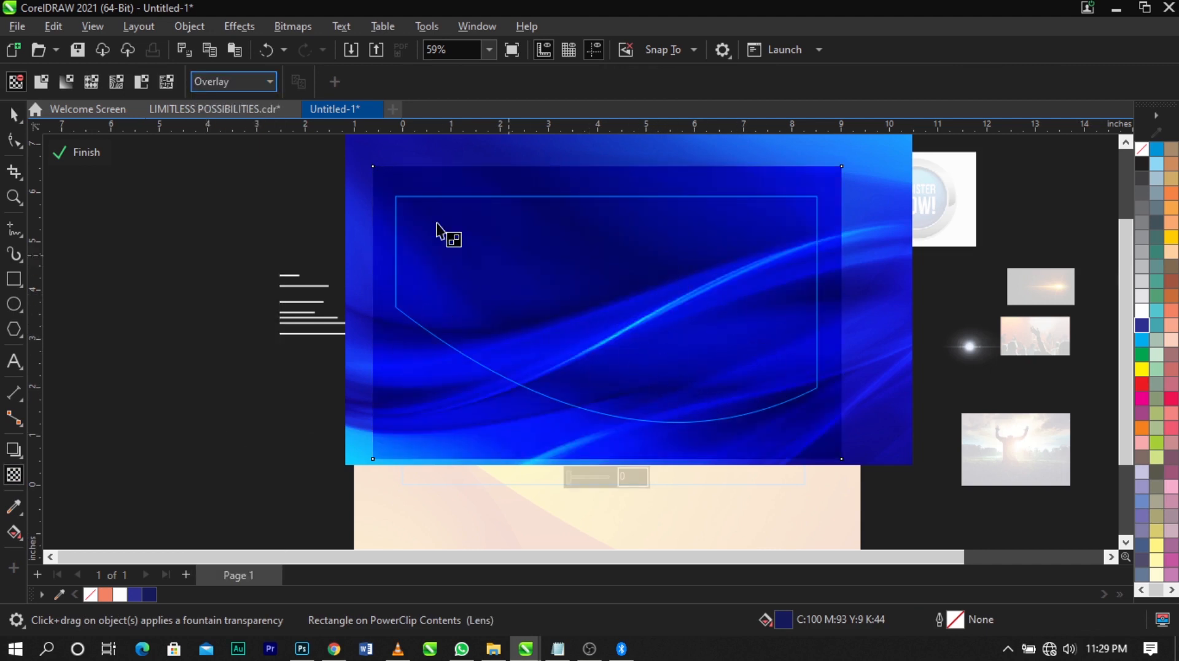
click(81, 153)
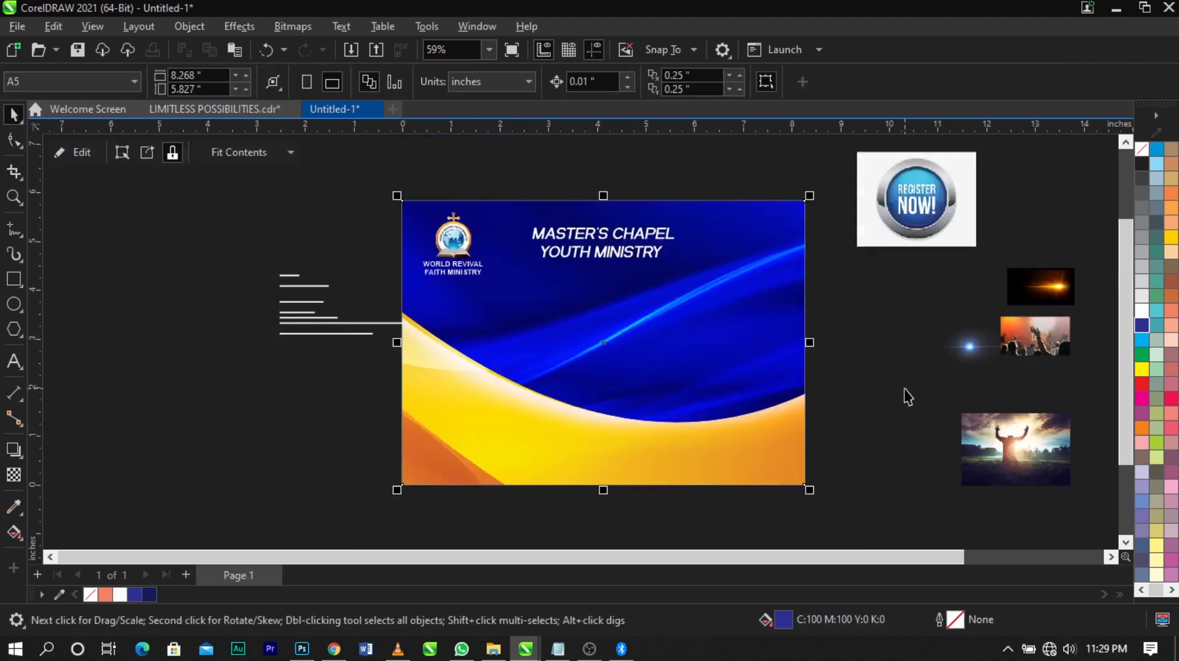
Cut "Present" and "Limitless Possibilities" from the event text and paste them as separate text on the blue area below the heading
key(z)
drag(305, 192, 914, 461)
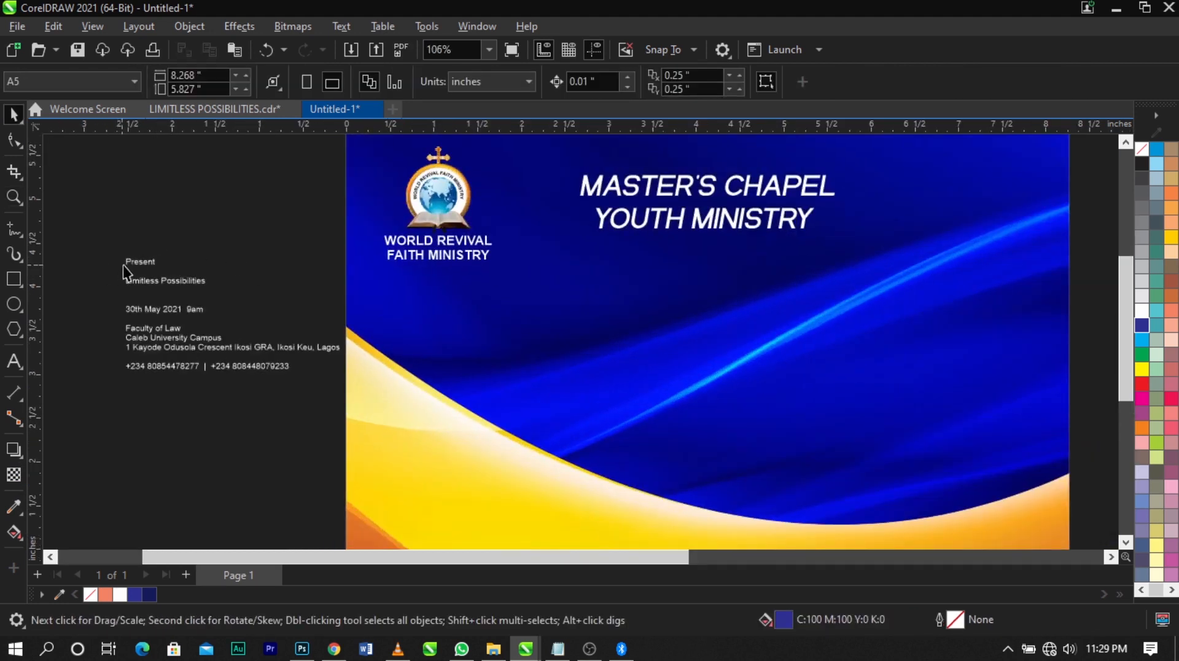
double_click(128, 261)
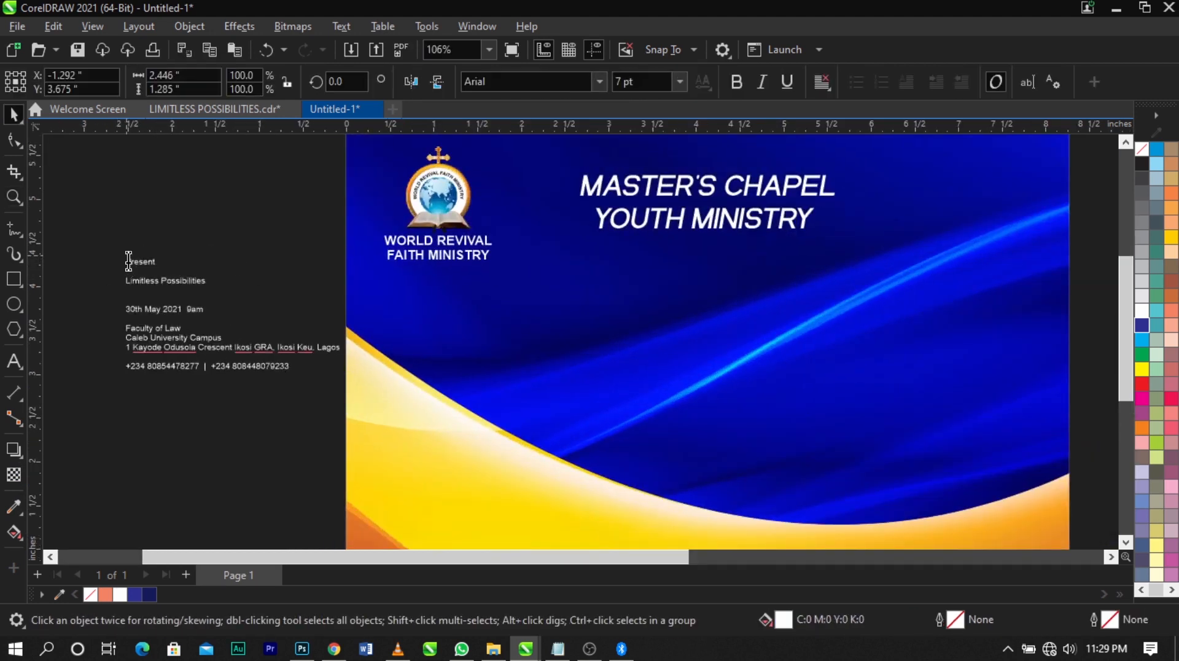
drag(127, 261, 213, 283)
key(ctrl+x)
scroll(412, 335, up, 1)
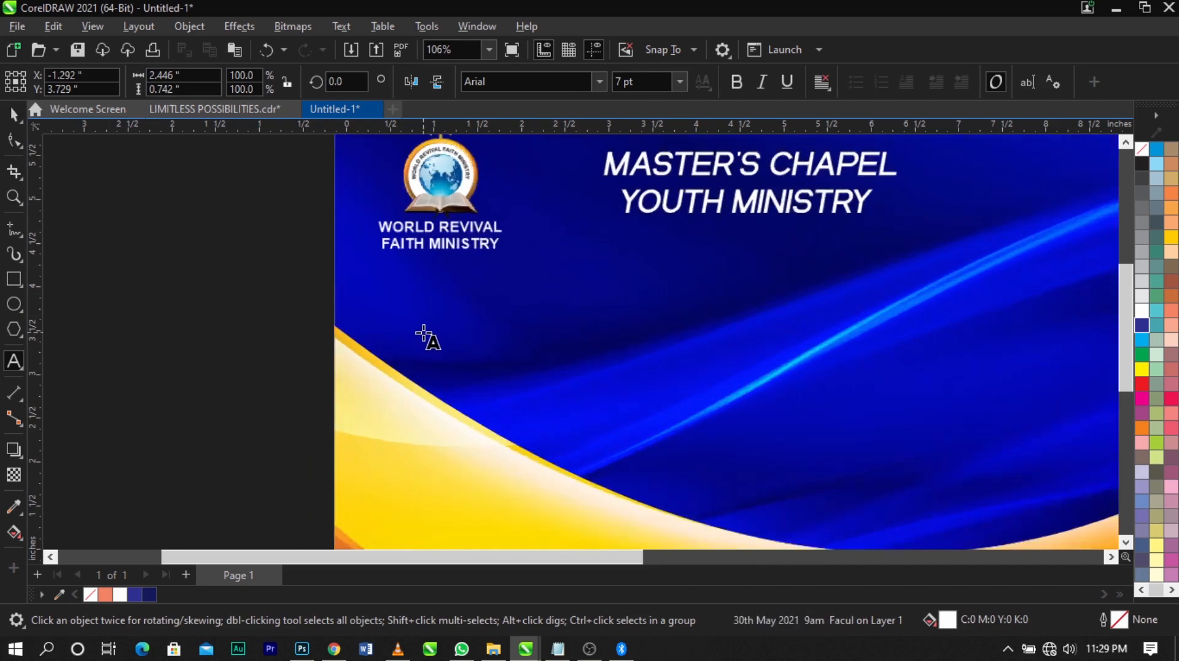
scroll(431, 244, down, 3)
scroll(592, 285, up, 3)
click(593, 285)
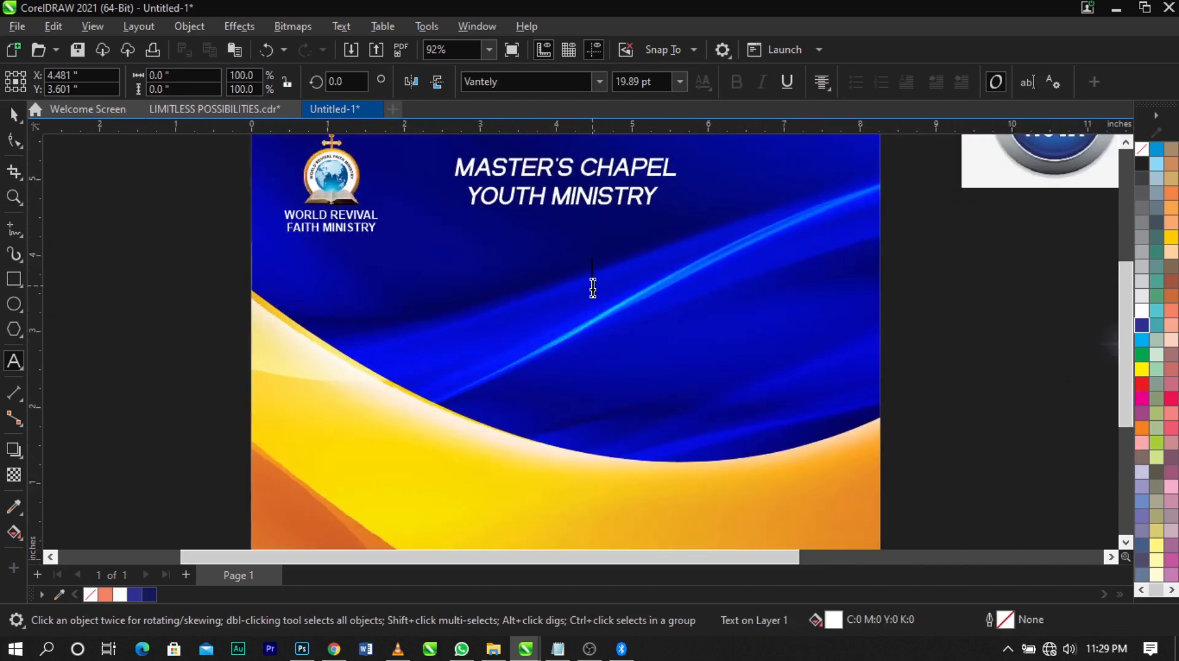
key(ctrl+v)
key(ctrl+space)
key(z)
drag(290, 216, 679, 415)
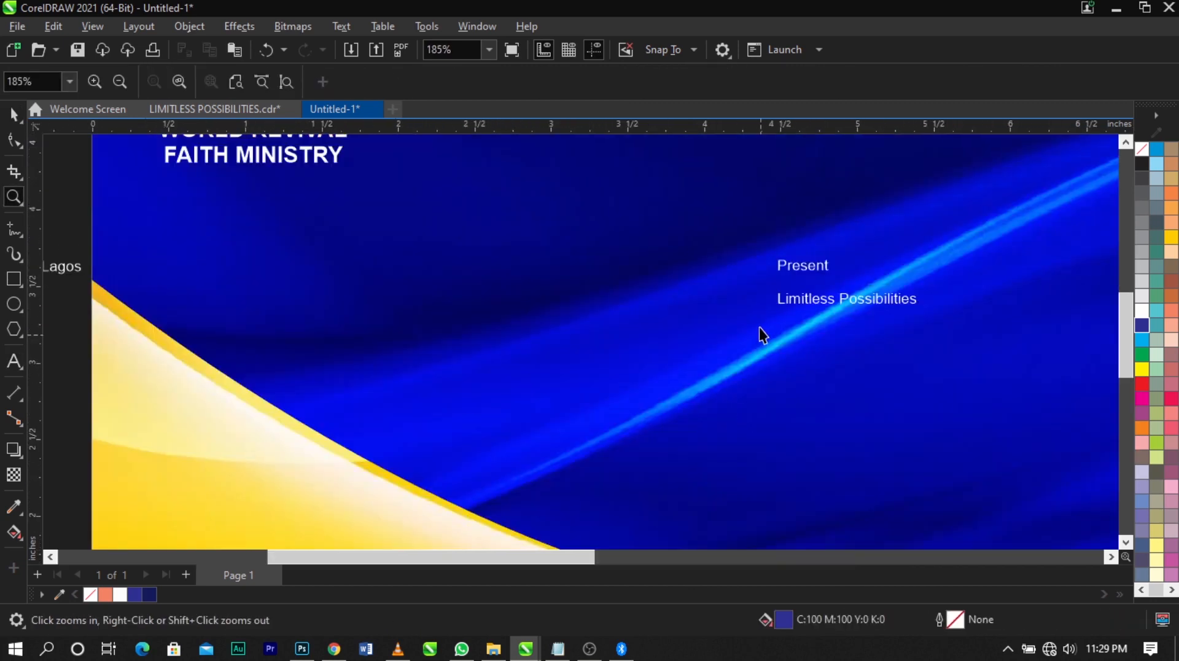
key(ctrl+space)
click(778, 304)
drag(778, 314, 622, 416)
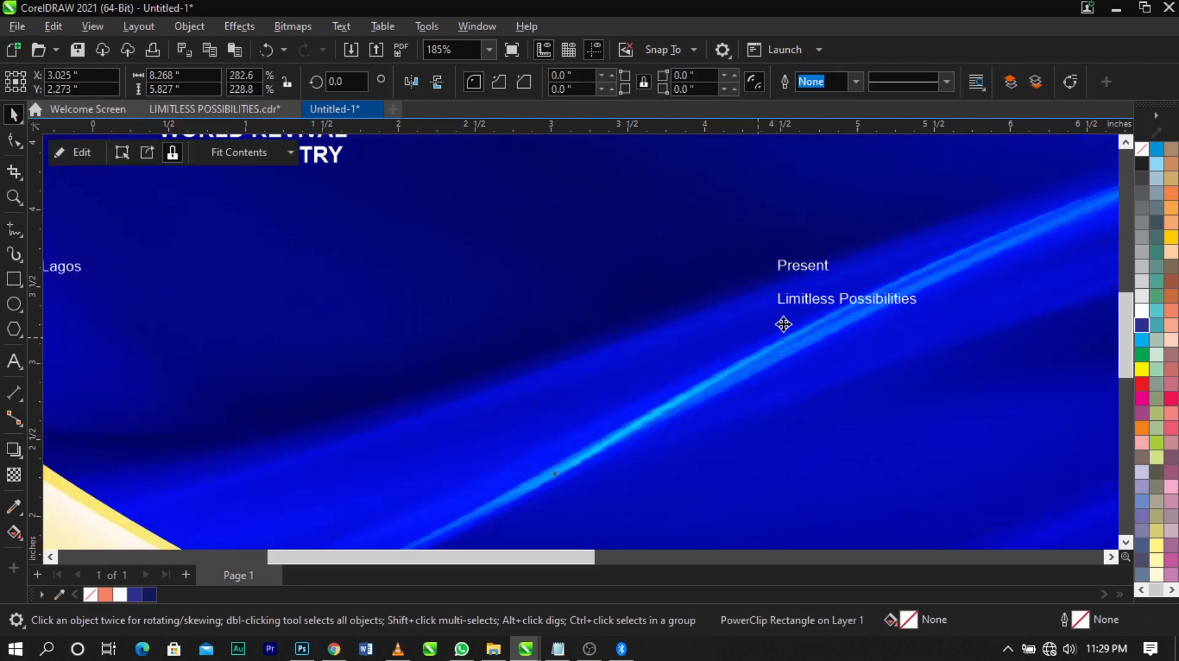
key(ctrl+z)
Enlarge the "Present / Limitless Possibilities" text to about 2.62 × 0.84 in and shift it down and left on the blue area
click(807, 301)
drag(776, 315, 643, 345)
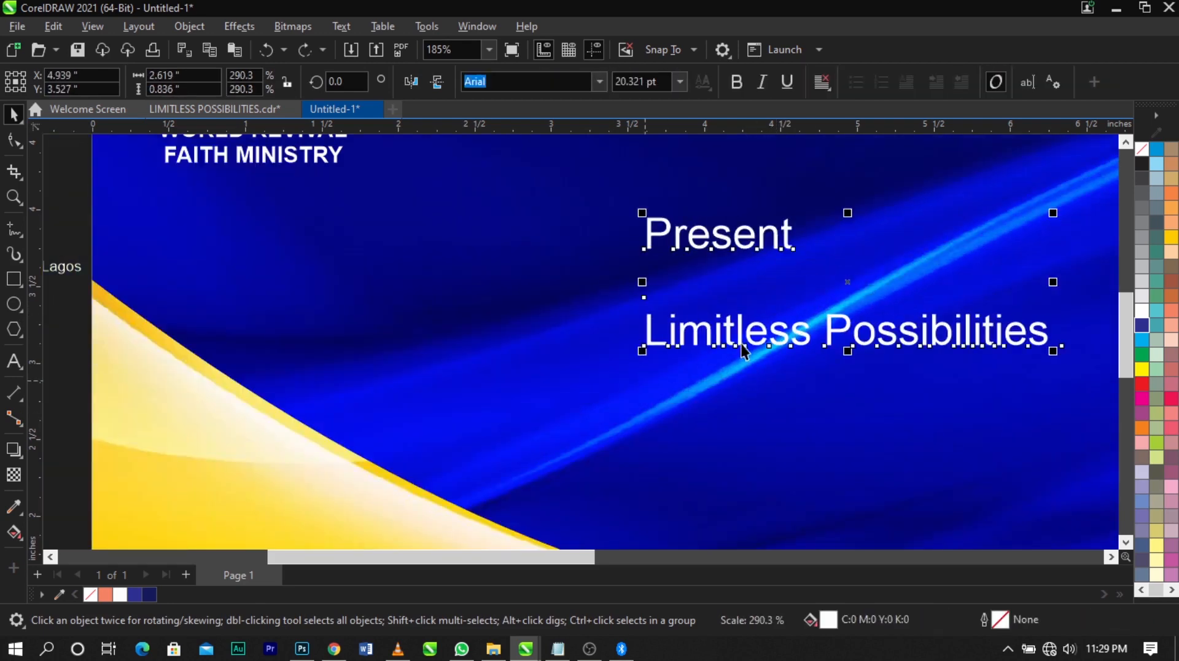
drag(741, 344, 658, 381)
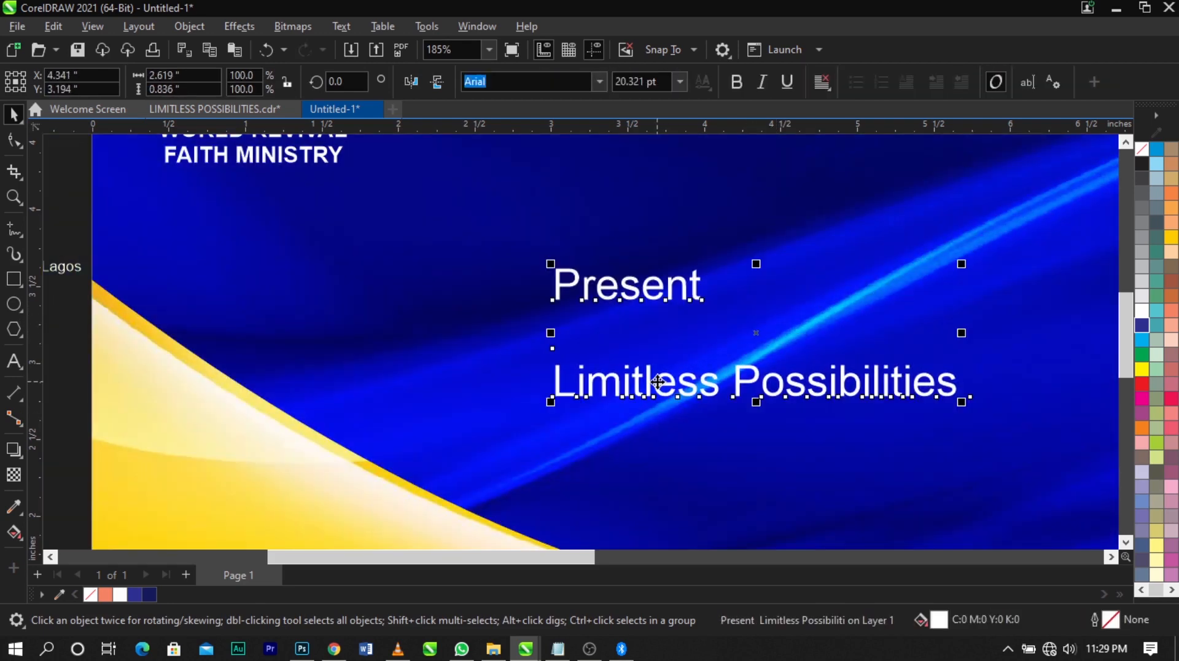
Break the event title text apart so that "Present", "Limitless" and "Possibilities" are three separate text objects
key(ctrl+k)
click(705, 394)
double_click(737, 390)
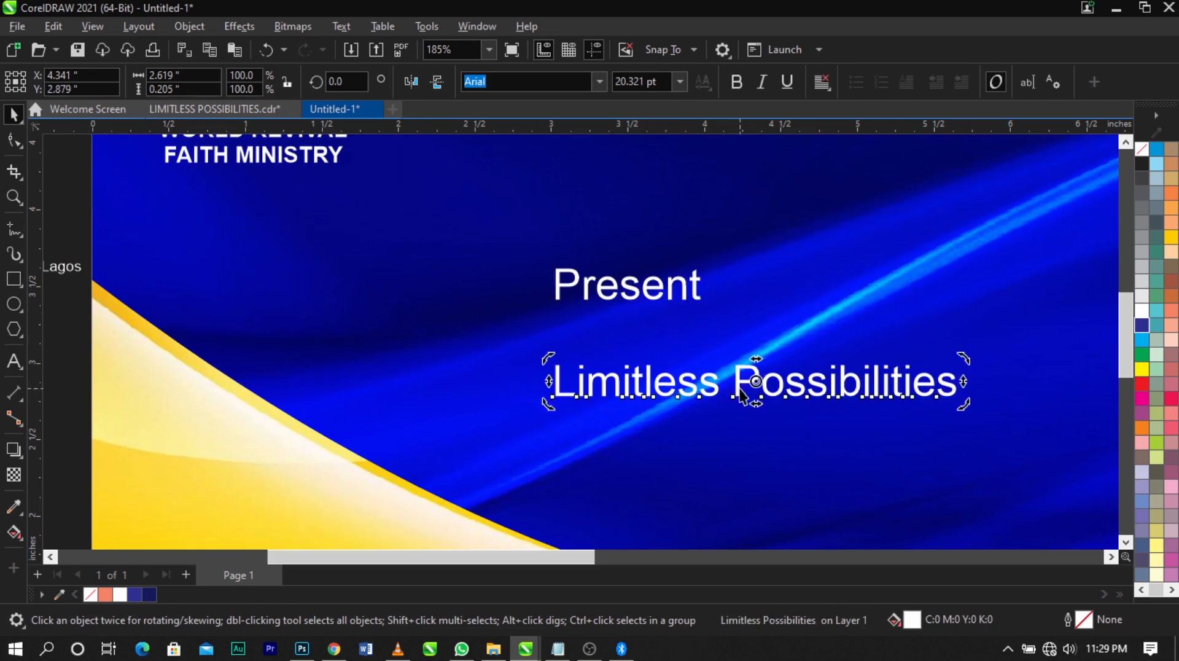
key(Return)
key(ctrl+space)
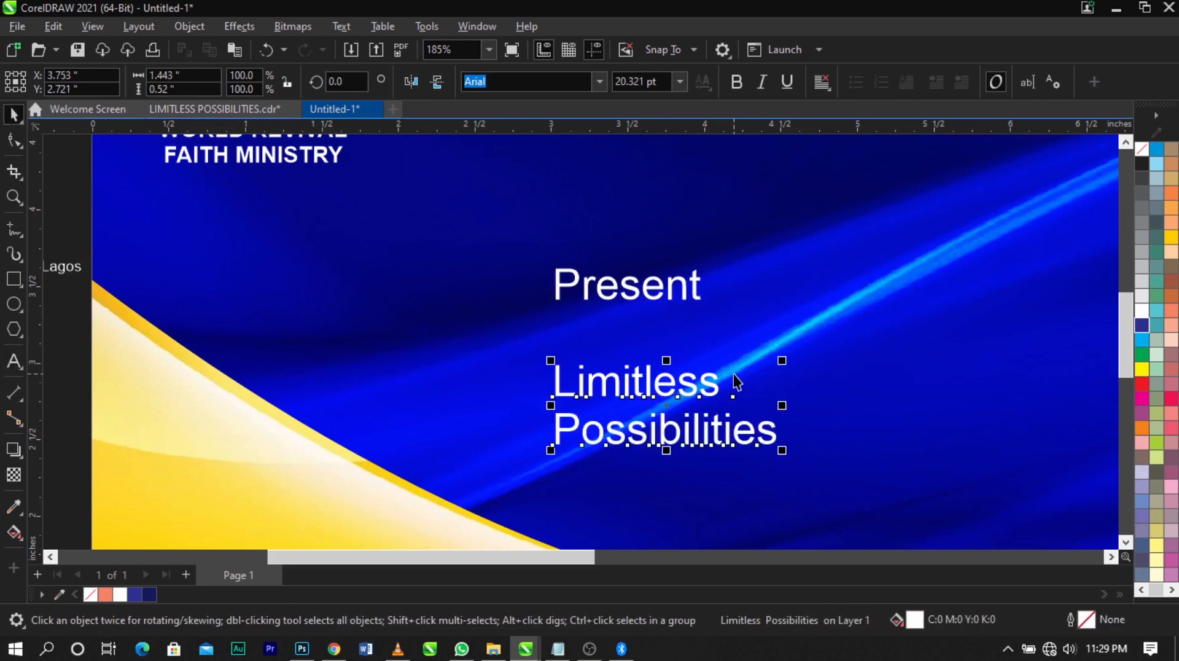
key(ctrl+k)
Spread the words out, moving "Present" up to the far right and "Limitless" above and right of "Possibilities"
scroll(676, 292, down, 2)
drag(676, 291, 1017, 238)
drag(701, 361, 817, 290)
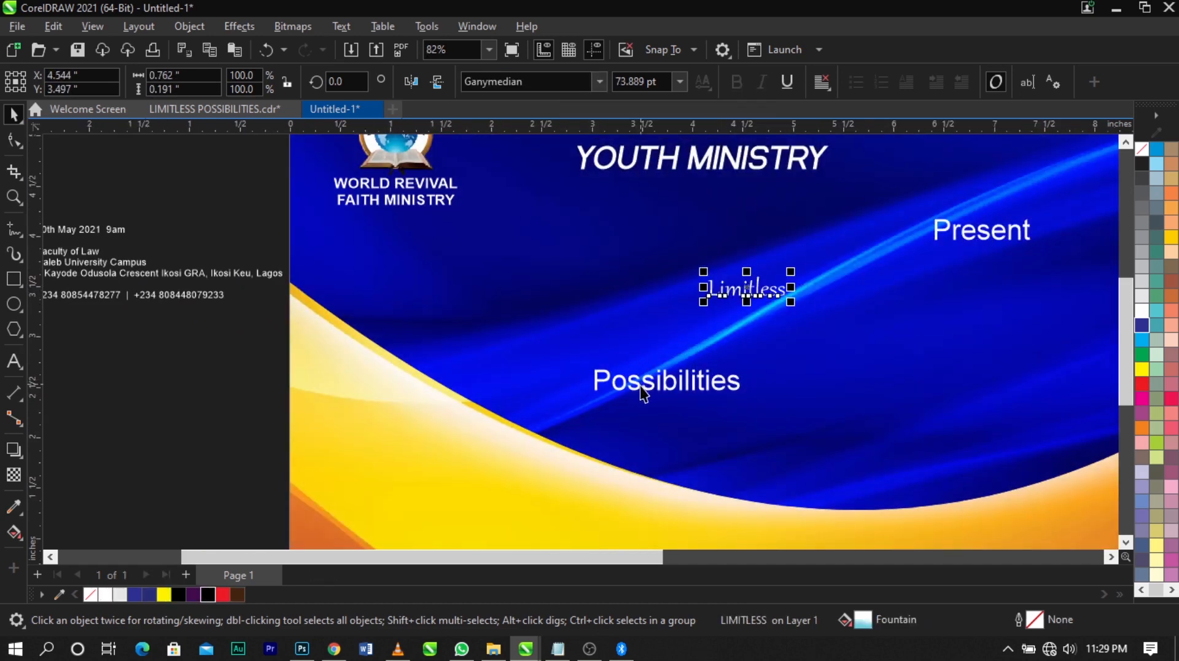
Set the font of "Limitless" and "Possibilities" to Ganymedian
click(762, 301)
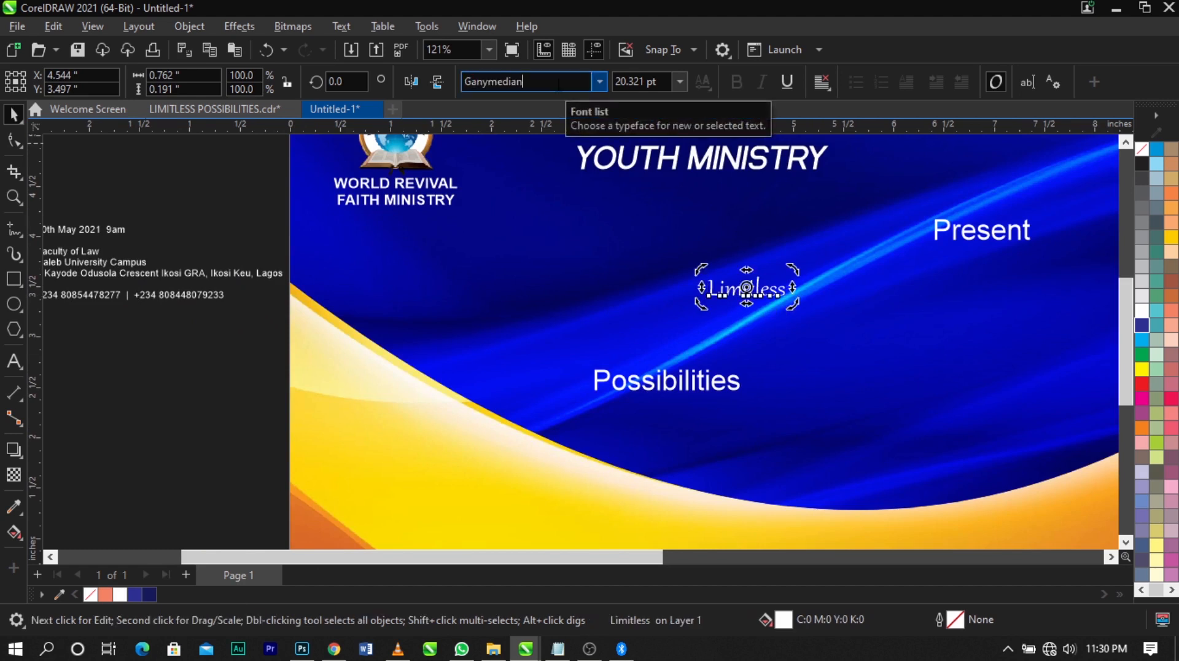
click(737, 381)
click(543, 81)
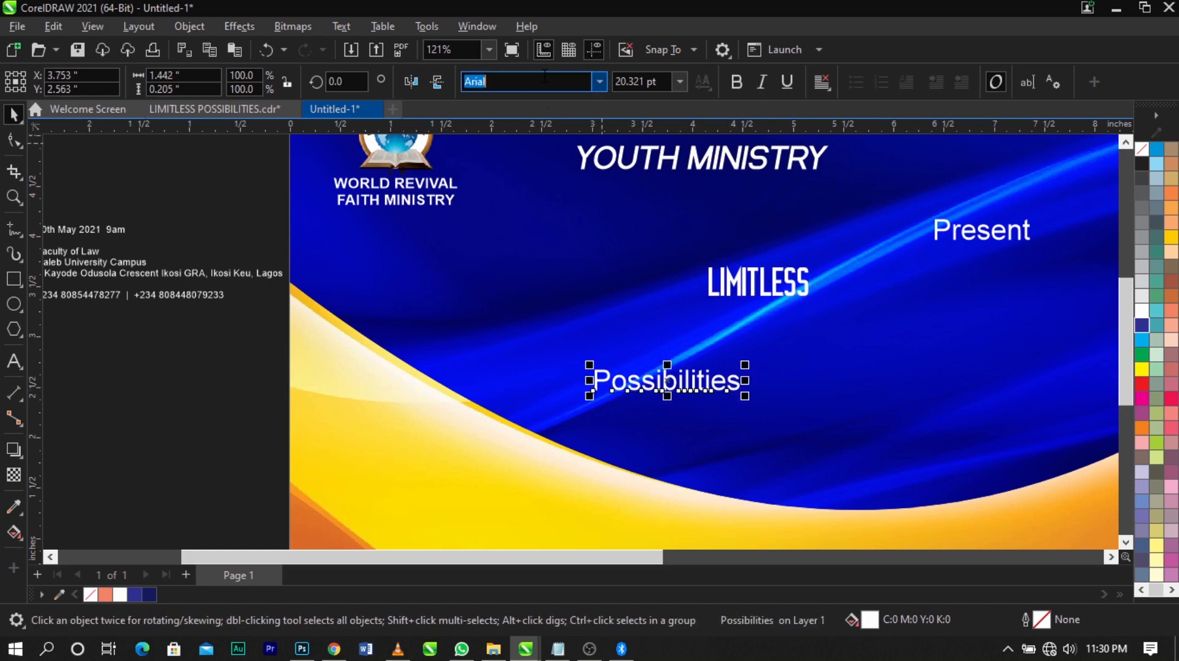
text(Ganymedian)
key(Return)
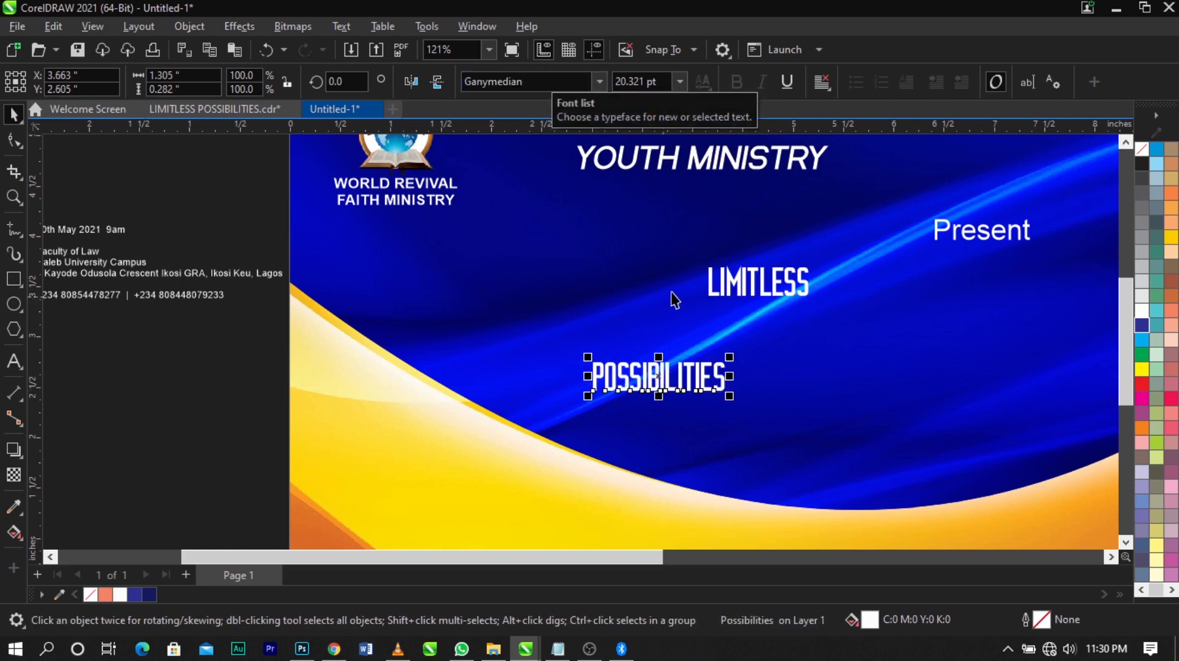
Enlarge "LIMITLESS" to about 2.58 × 0.78 in, roughly 53 pt
scroll(671, 297, down, 2)
key(space)
click(553, 287)
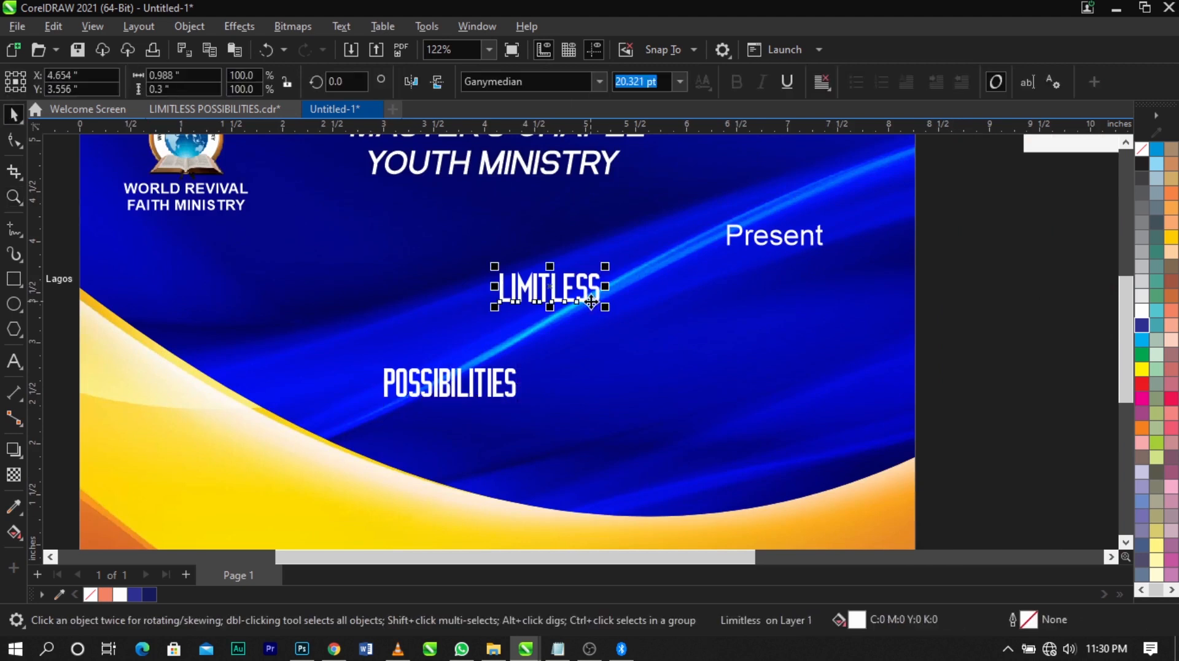
drag(613, 311, 686, 337)
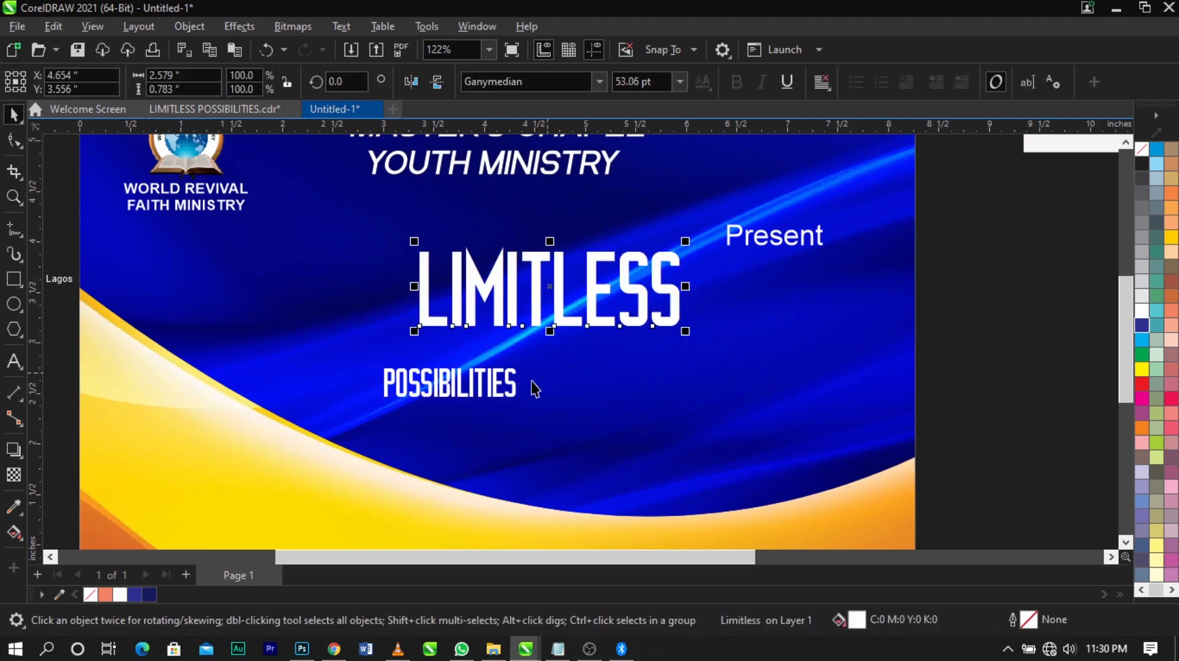
Enlarge "POSSIBILITIES" to about 53 pt and centre it horizontally beneath "LIMITLESS"
click(519, 406)
click(513, 393)
drag(524, 407, 638, 467)
shift+click(640, 323)
key(c)
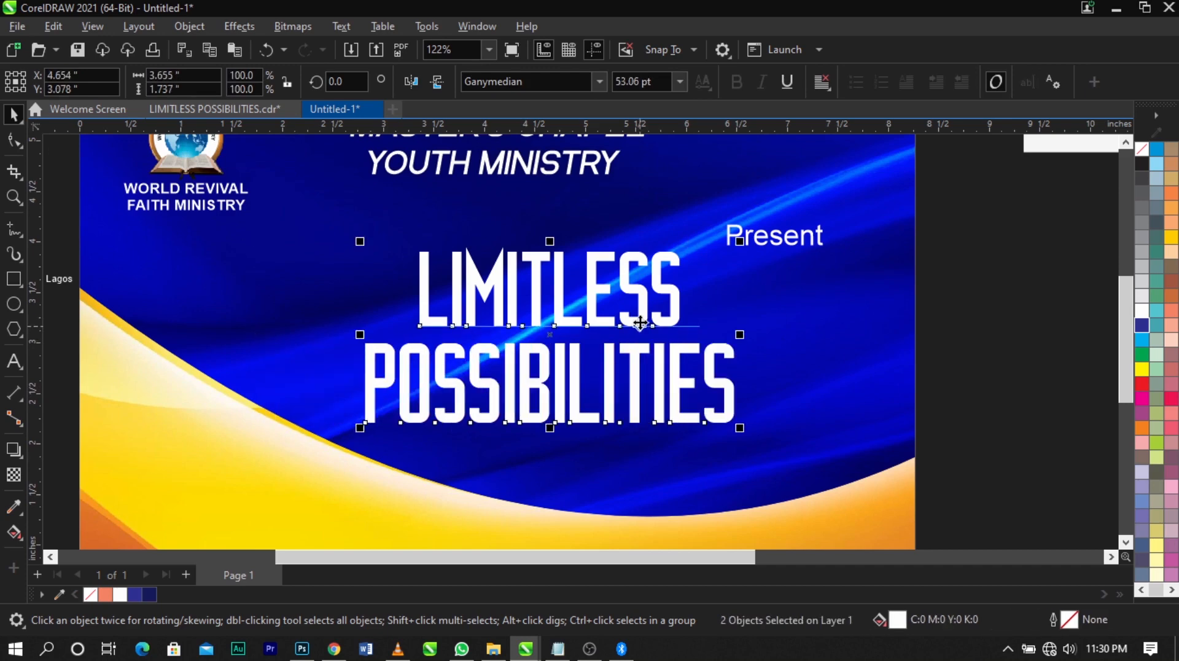
Close the gap between the two title words and scale the pair to about 3.91 × 1.71 in
click(700, 317)
drag(683, 351, 655, 293)
shift+click(672, 311)
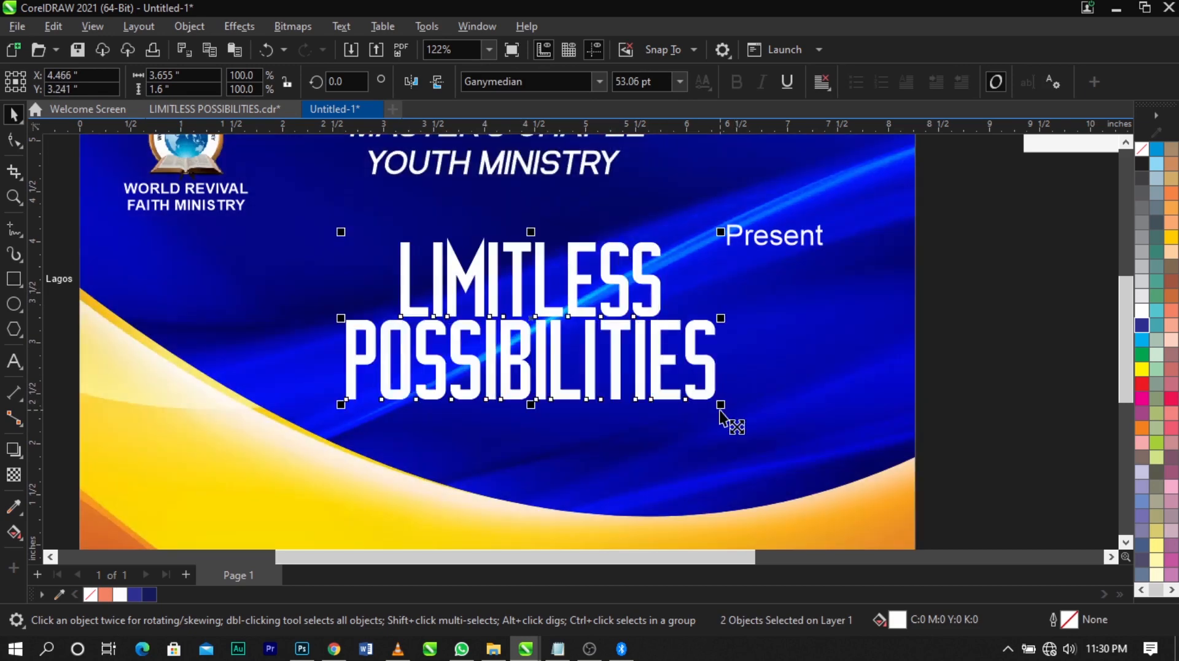
drag(722, 410, 746, 416)
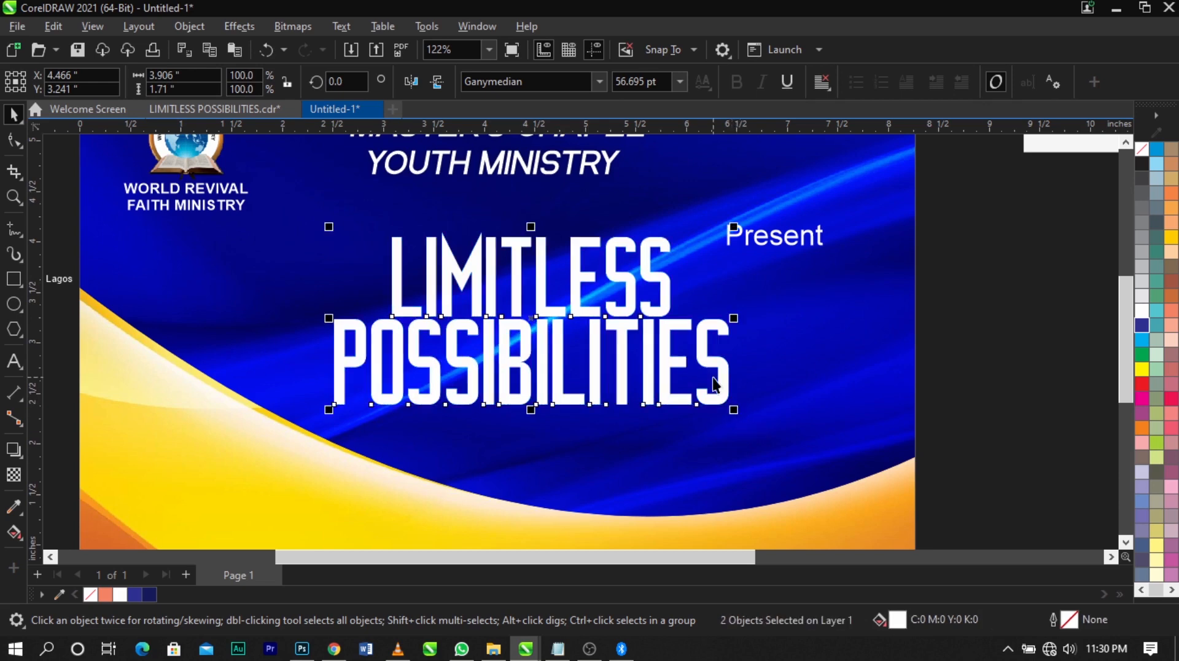
Skew "LIMITLESS POSSIBILITIES" slightly to the right to give both words an italic slant
scroll(555, 271, up, 2)
scroll(555, 271, down, 1)
scroll(555, 271, up, 2)
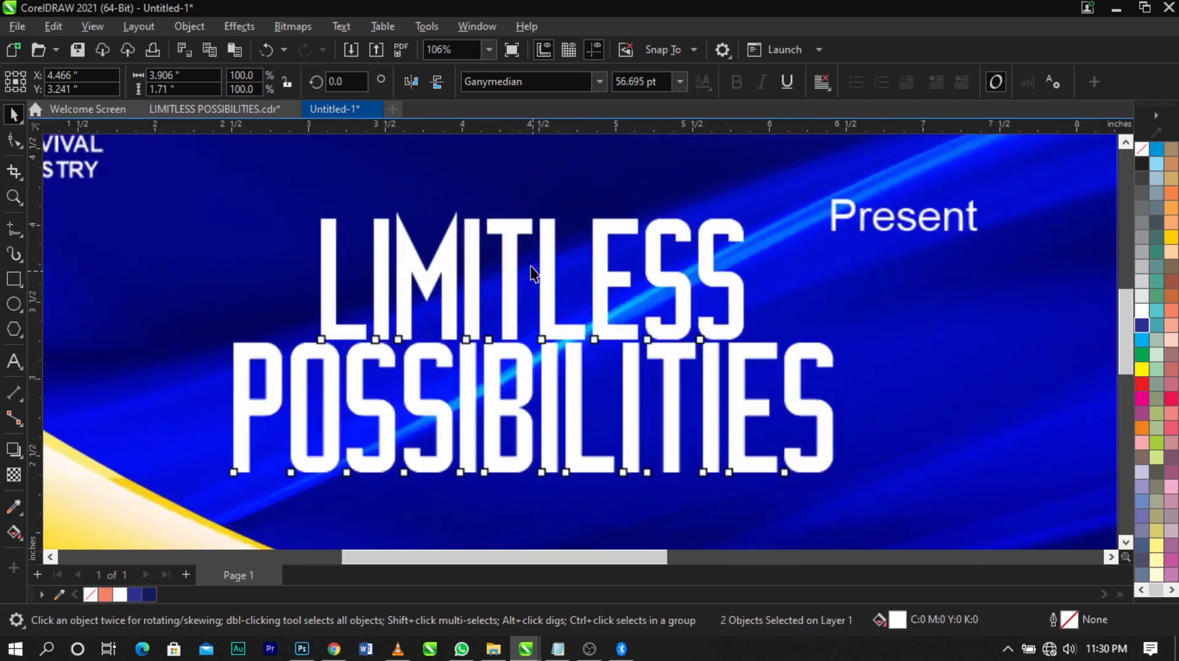
click(550, 271)
drag(533, 204, 550, 221)
scroll(595, 272, down, 1)
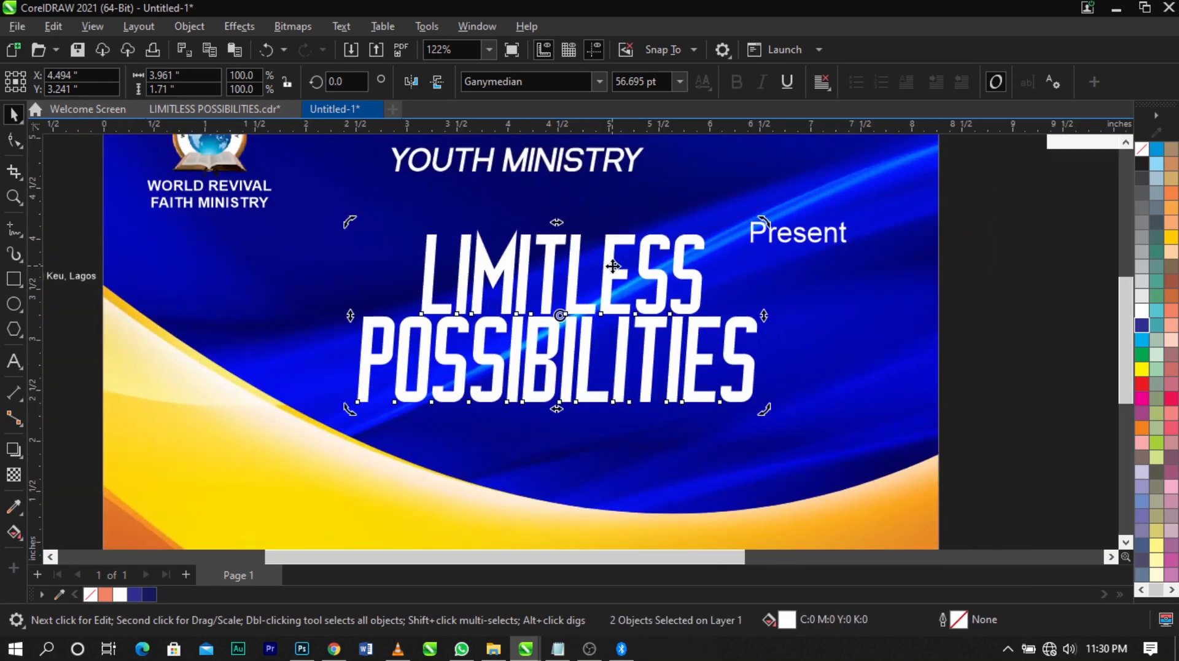
Move the slanted title slightly down and left and resize it to about 4.06 × 1.75 in
click(692, 356)
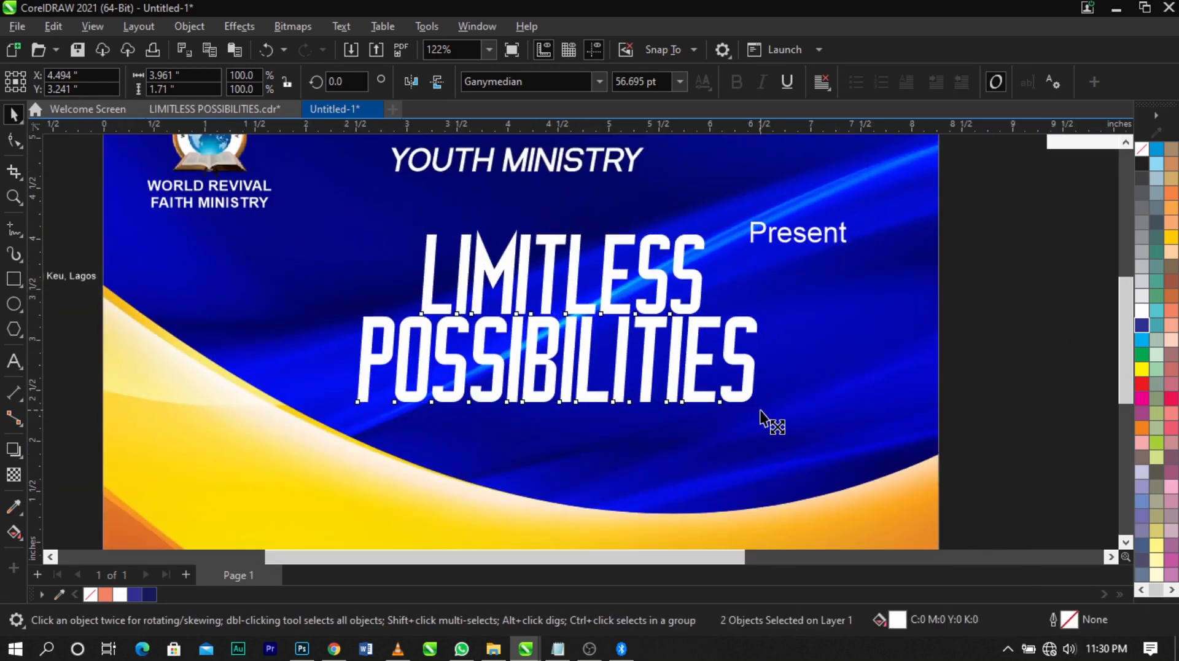
drag(762, 407, 756, 412)
scroll(634, 388, up, 1)
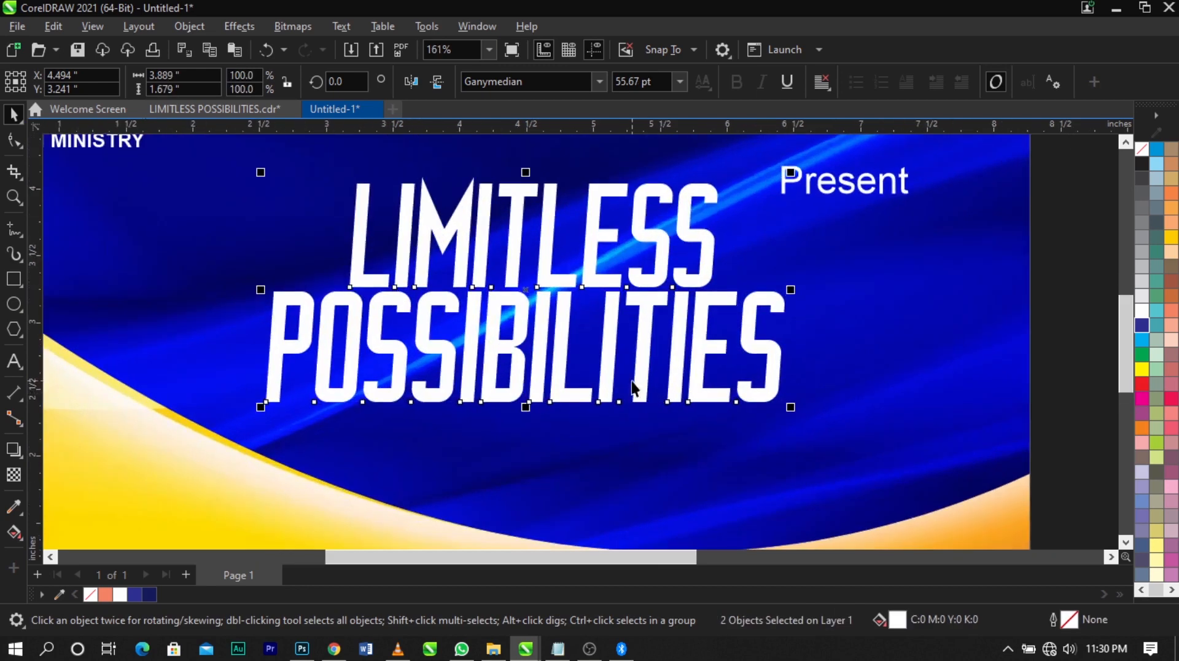
mouse_move(641, 369)
mouse_down()
mouse_move(634, 392)
mouse_move(642, 375)
mouse_up()
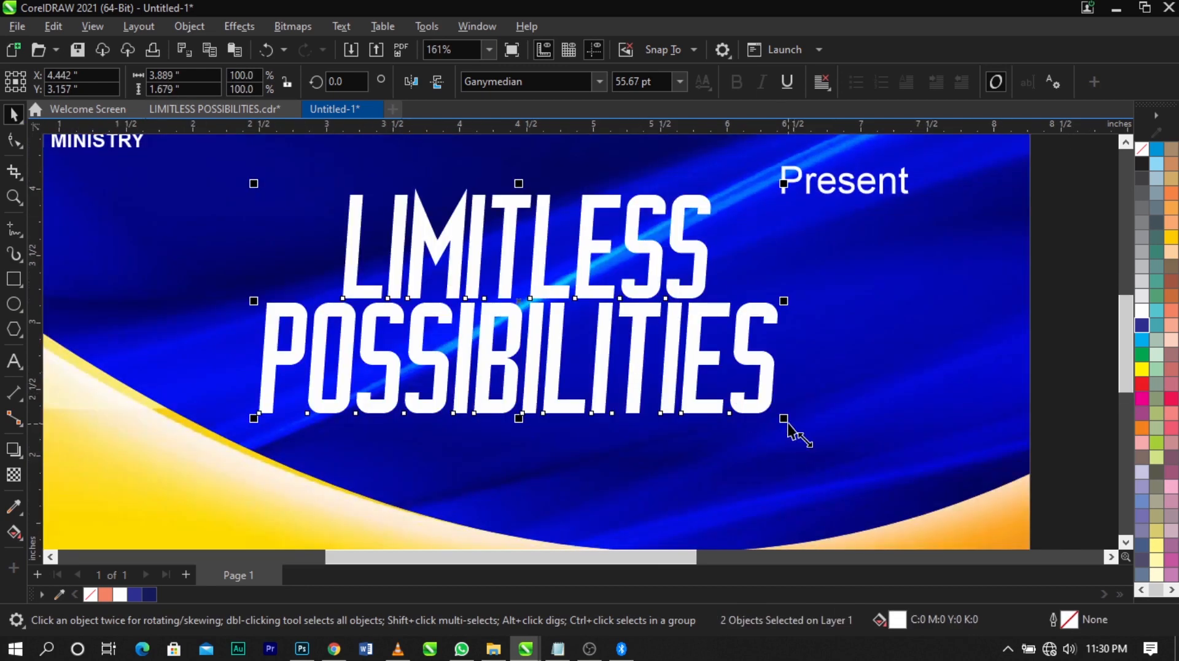
drag(790, 430, 810, 433)
Move "Present" just above the end of "LIMITLESS" and set its font to Back to Black Demo
scroll(725, 164, up, 1)
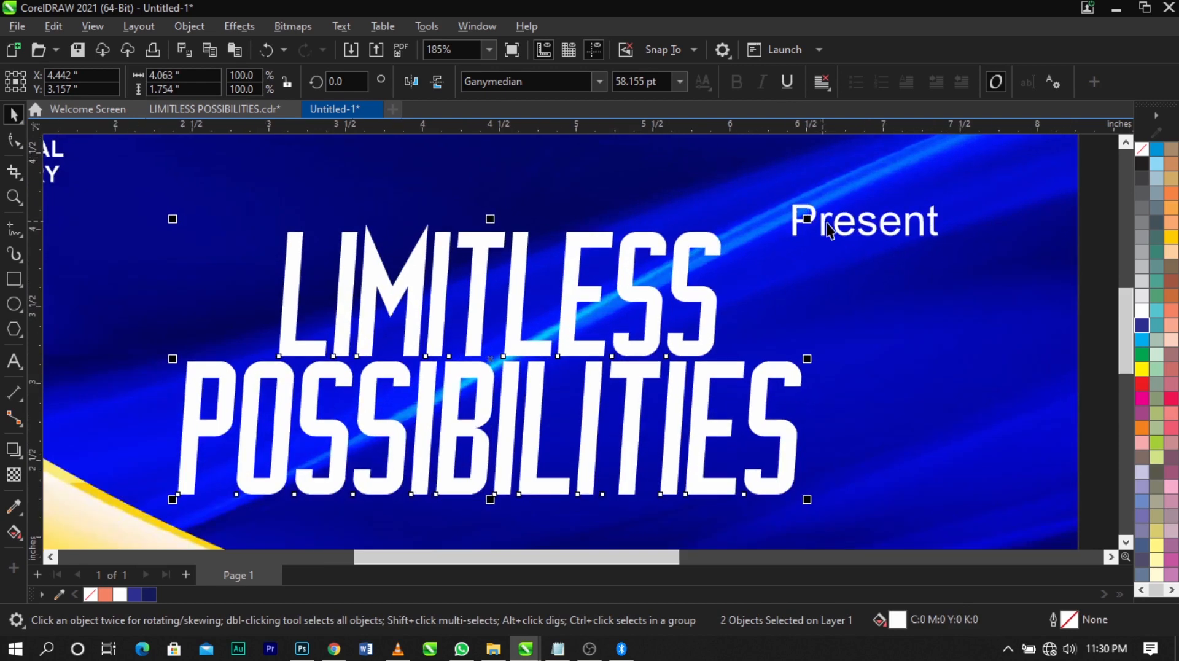
click(829, 230)
drag(823, 228, 622, 211)
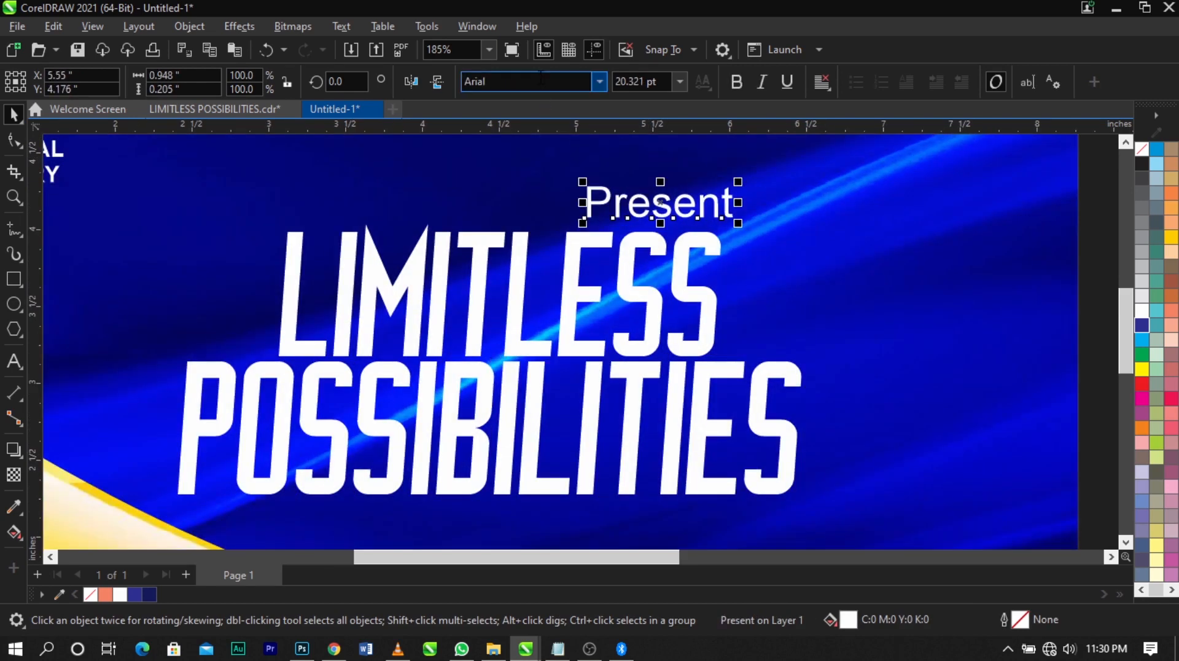
click(540, 78)
text(back)
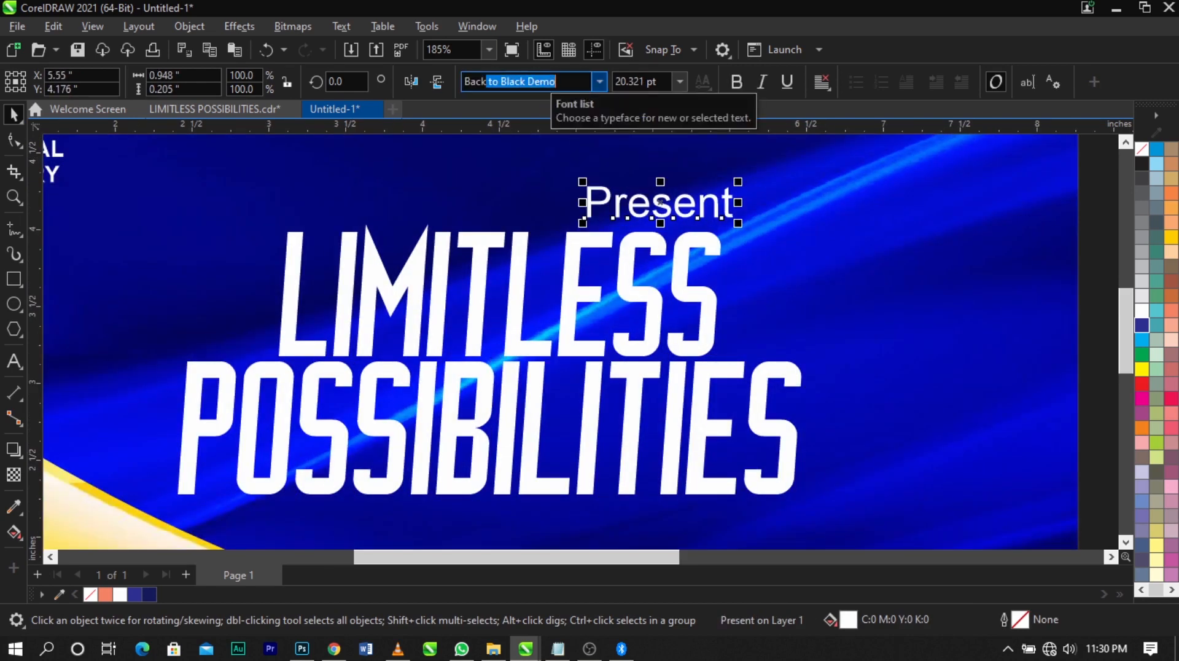
key(Return)
Shrink "Present" to about 0.8 × 0.25 in and fill it with palette yellow
scroll(737, 181, up, 2)
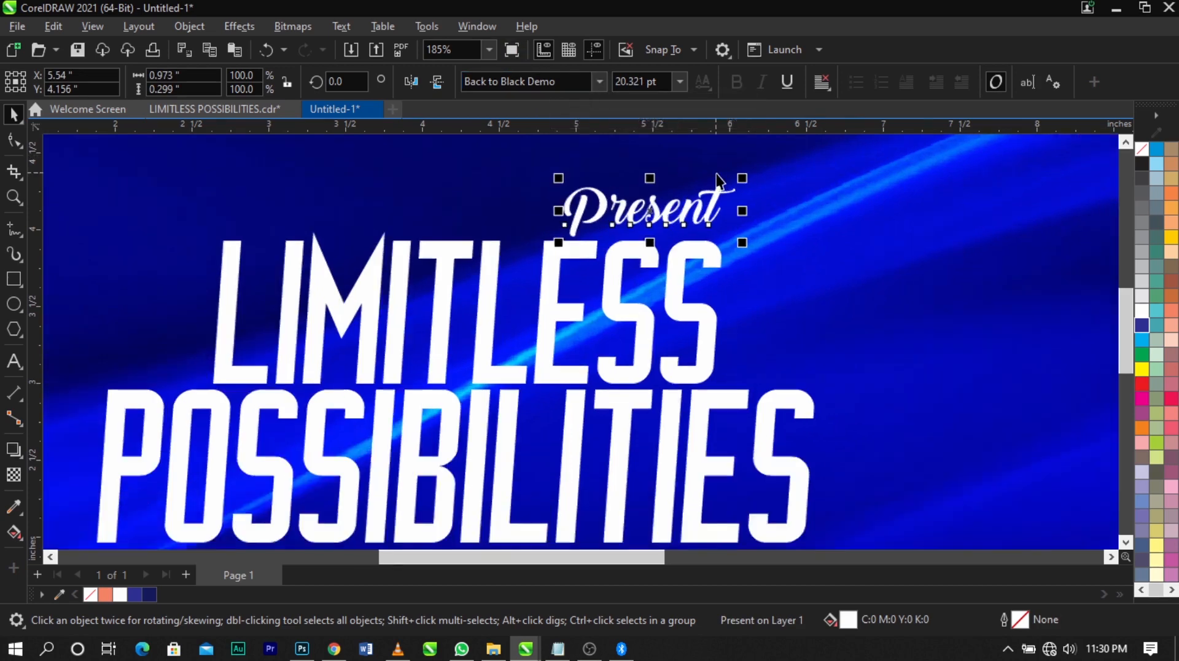
drag(747, 183, 707, 220)
scroll(761, 226, down, 3)
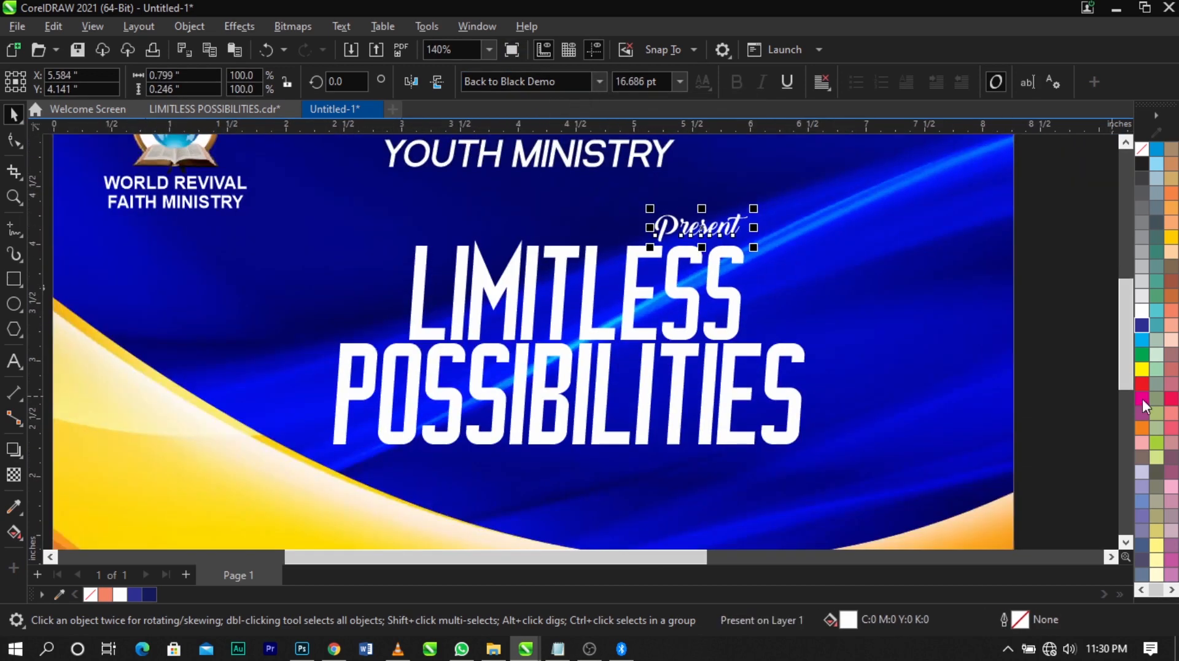
click(1142, 368)
Apply a linear fountain fill to "LIMITLESS" running from the top of the letters down to their base
key(z)
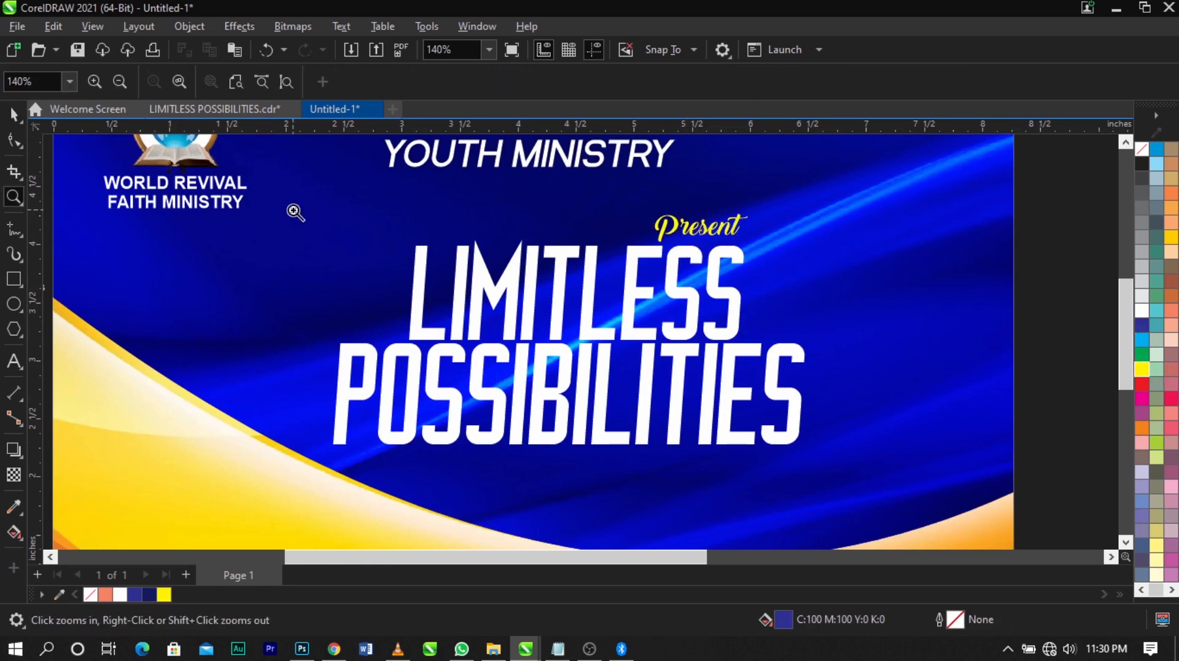
drag(265, 177, 871, 492)
key(space)
click(798, 274)
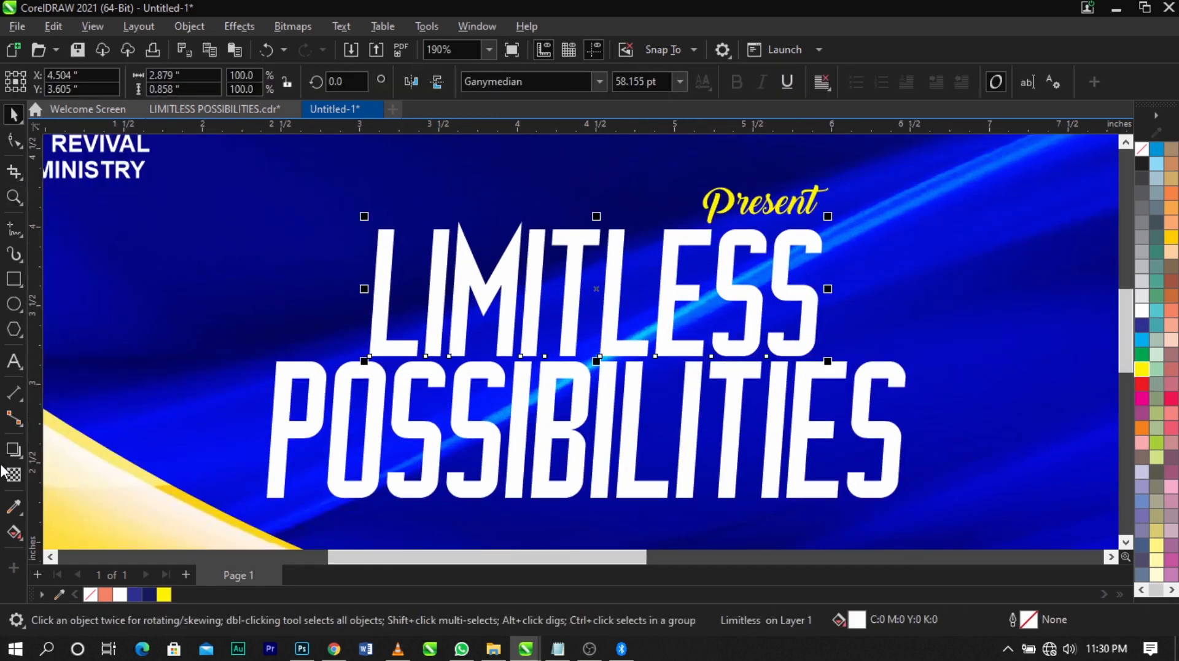
click(19, 536)
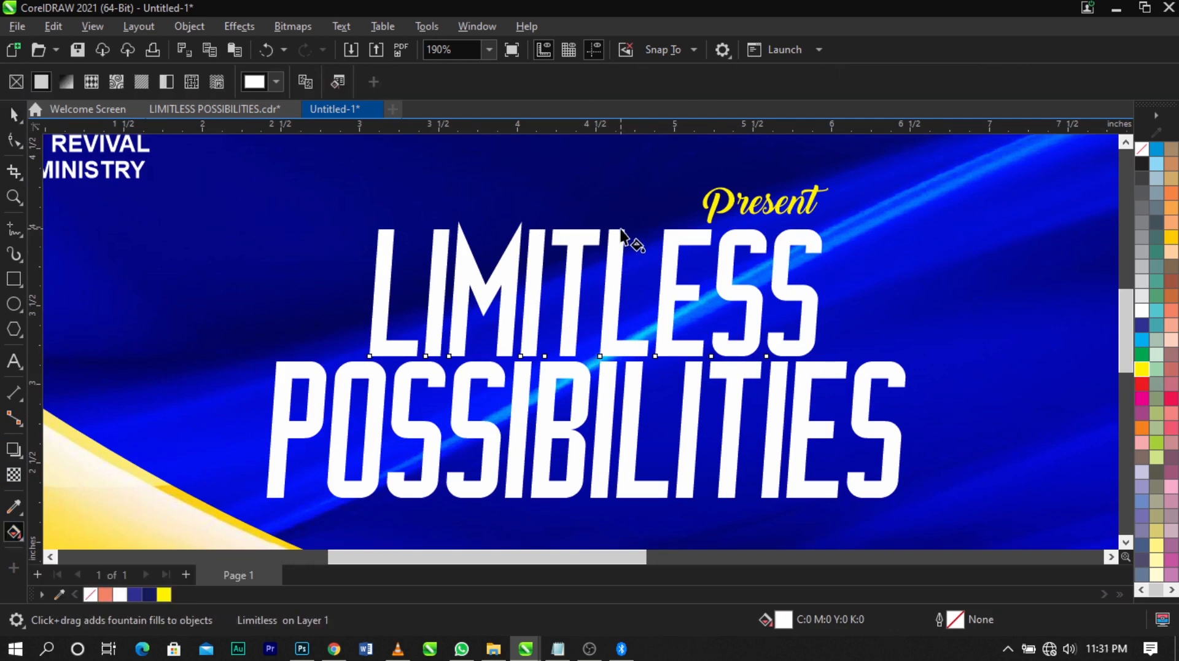
drag(620, 232, 614, 350)
Set the lower end colour of the "LIMITLESS" fountain fill to a bright cyan-blue
scroll(615, 351, up, 3)
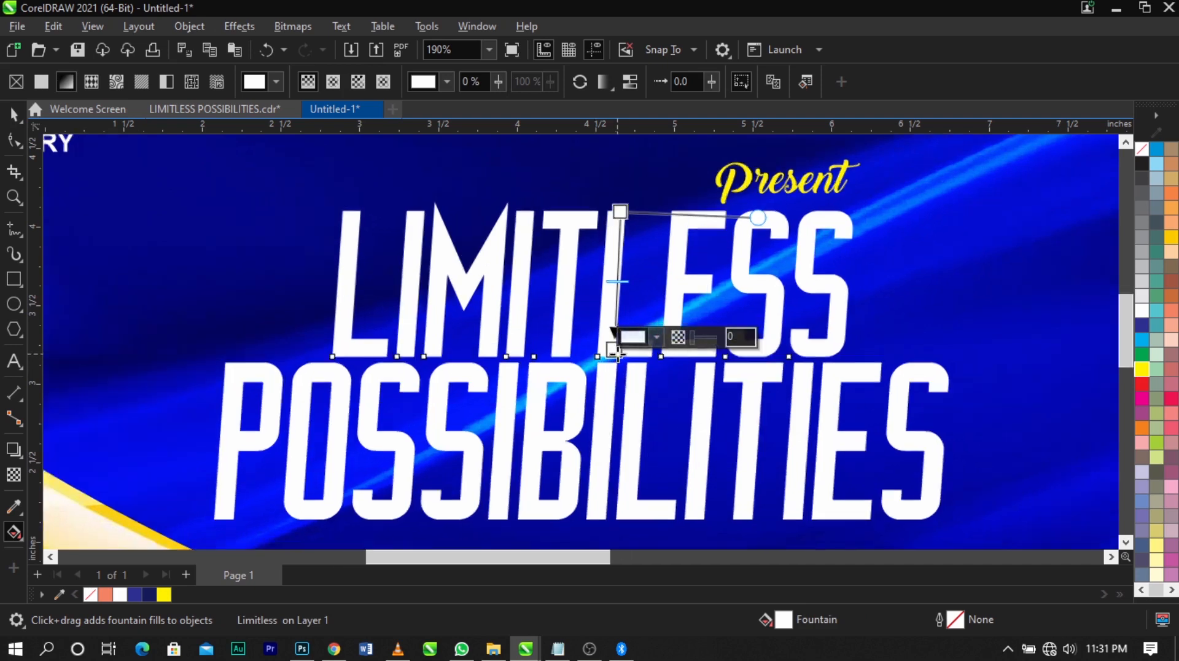
click(656, 337)
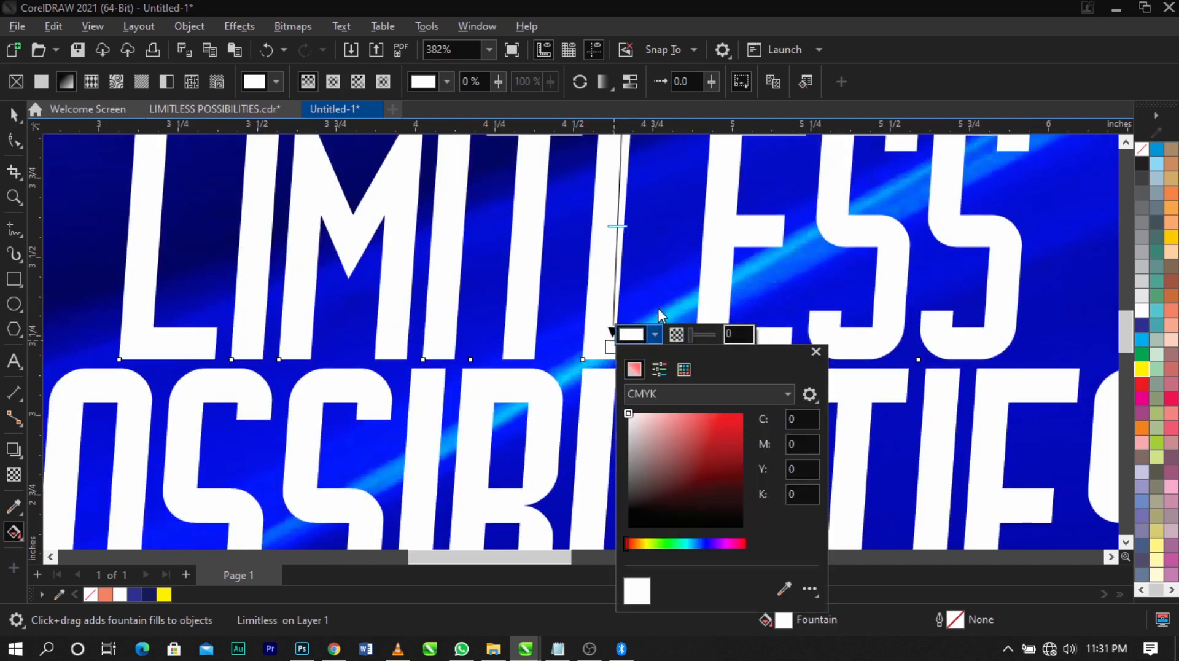
drag(669, 347, 889, 215)
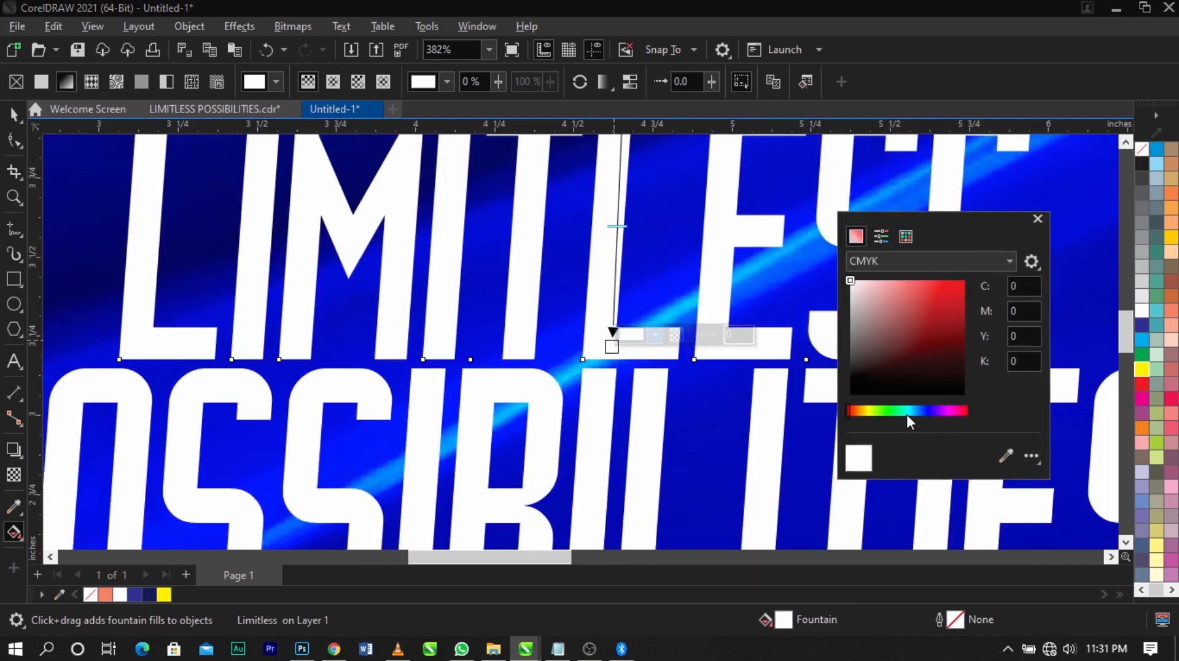
click(908, 412)
drag(909, 411, 912, 414)
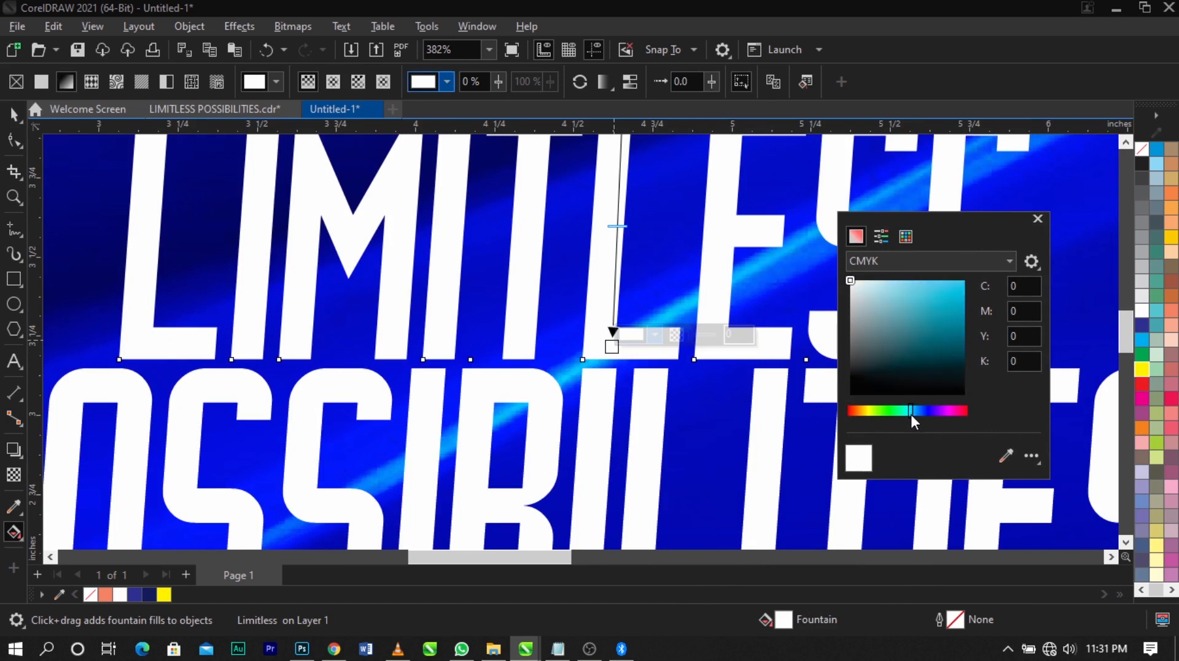
drag(946, 291, 971, 283)
click(505, 283)
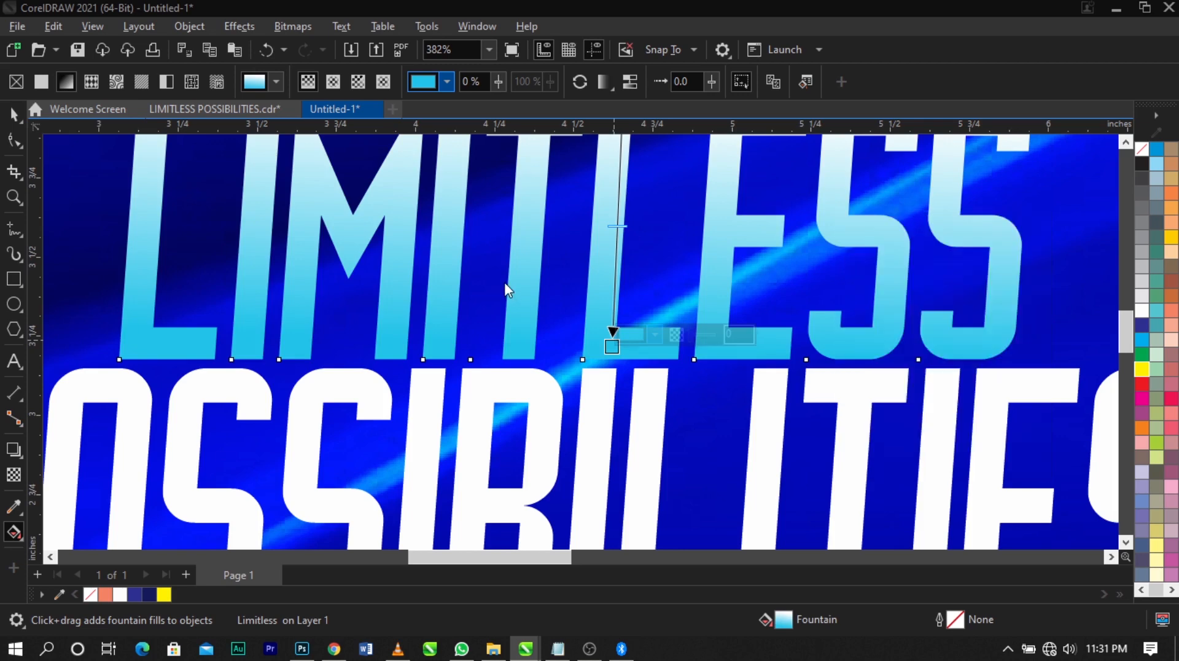
Apply a linear fountain fill to "POSSIBILITIES" running from the top of the letters down to their base
scroll(613, 258, down, 3)
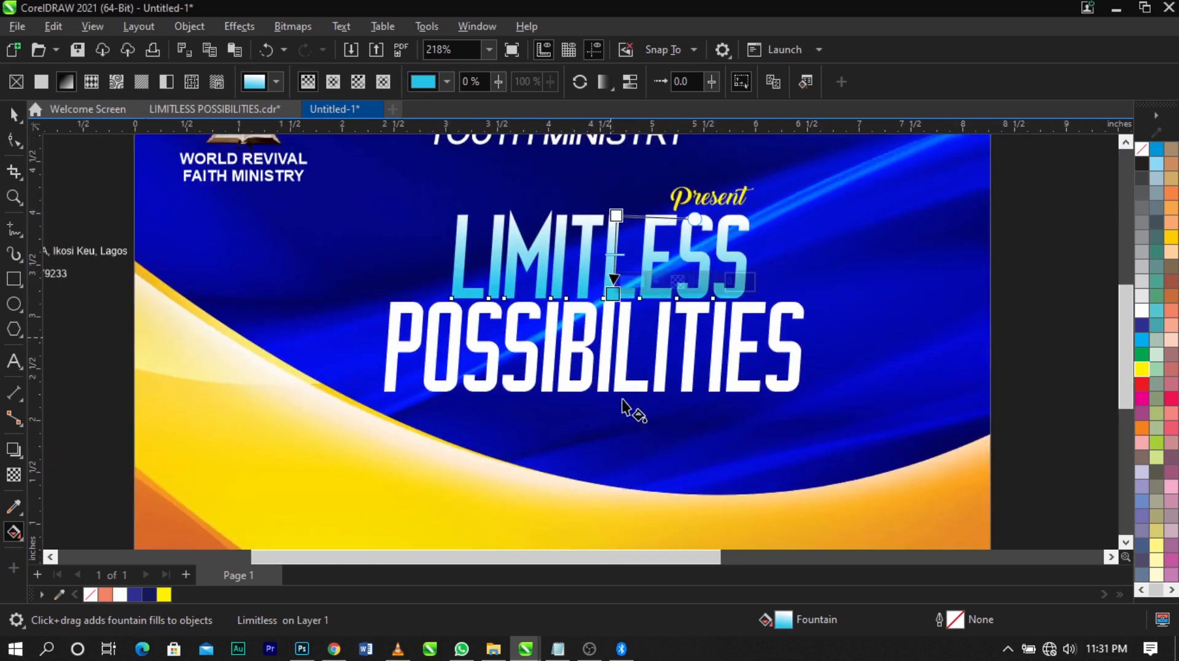
click(620, 375)
scroll(621, 375, up, 3)
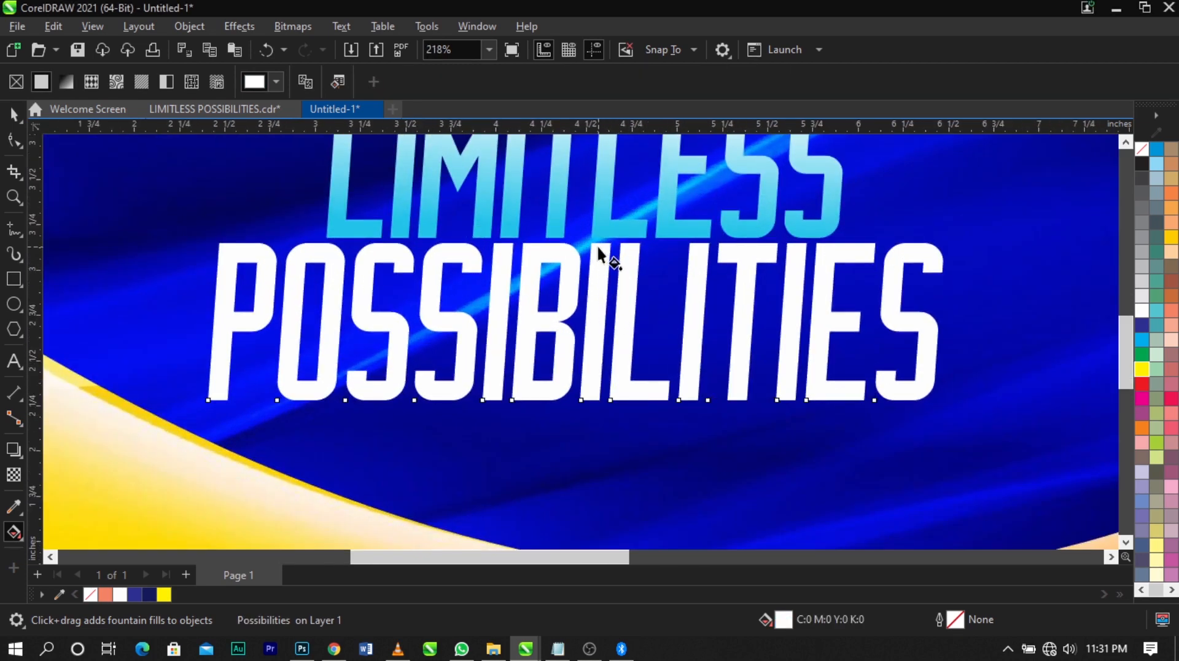
drag(599, 249, 595, 402)
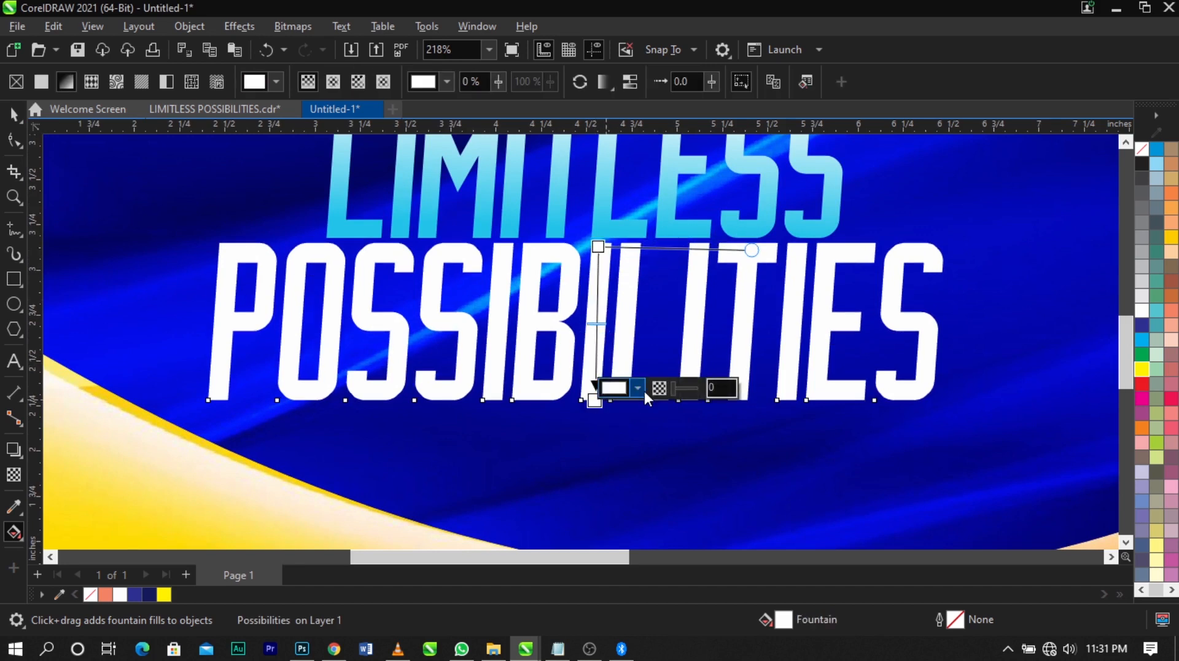
Set the lower end of the "POSSIBILITIES" fountain fill to red (C4 M100 Y100 K1) and the upper end to yellow
click(639, 388)
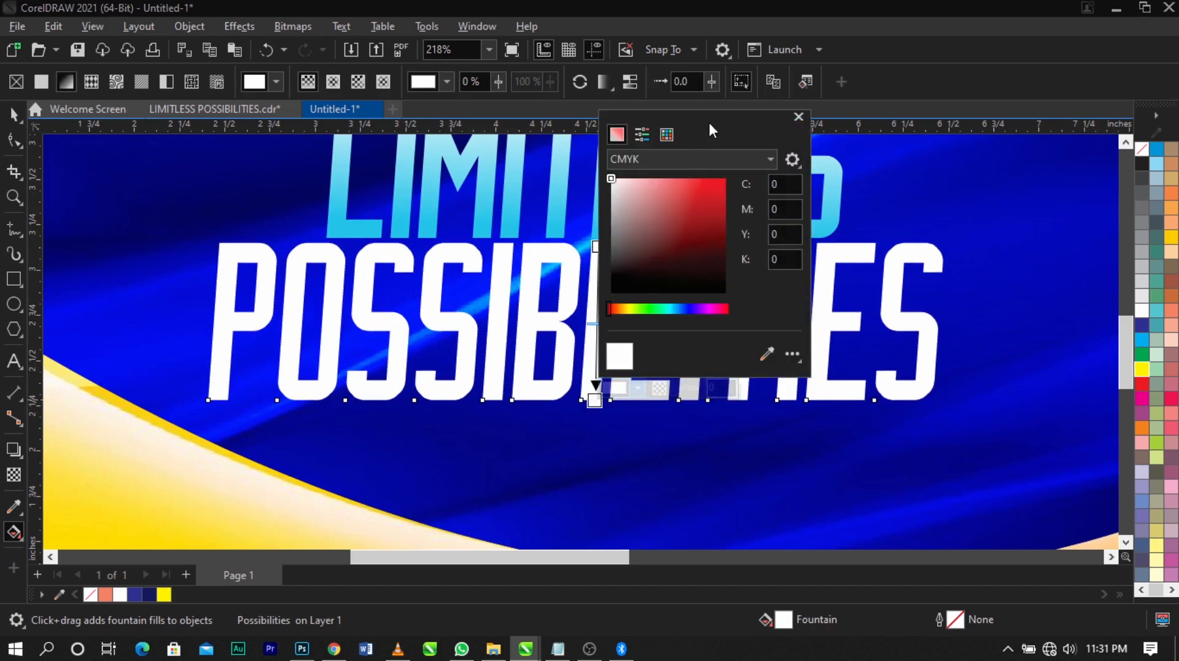
drag(710, 124, 854, 142)
drag(866, 194, 885, 187)
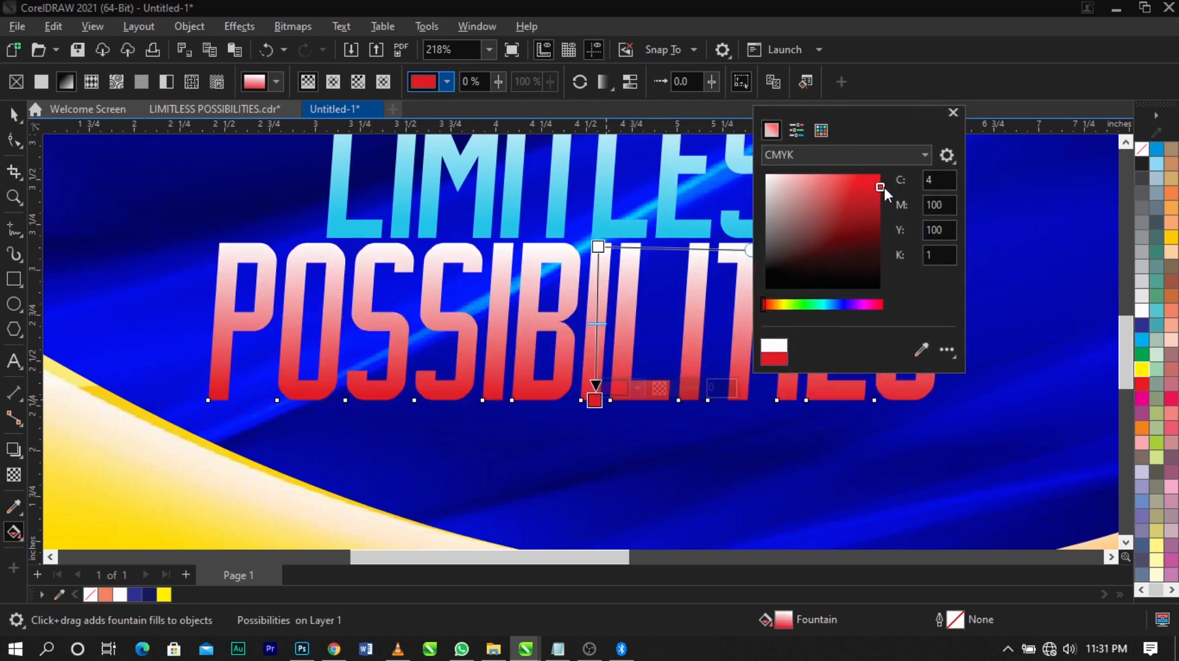
click(599, 247)
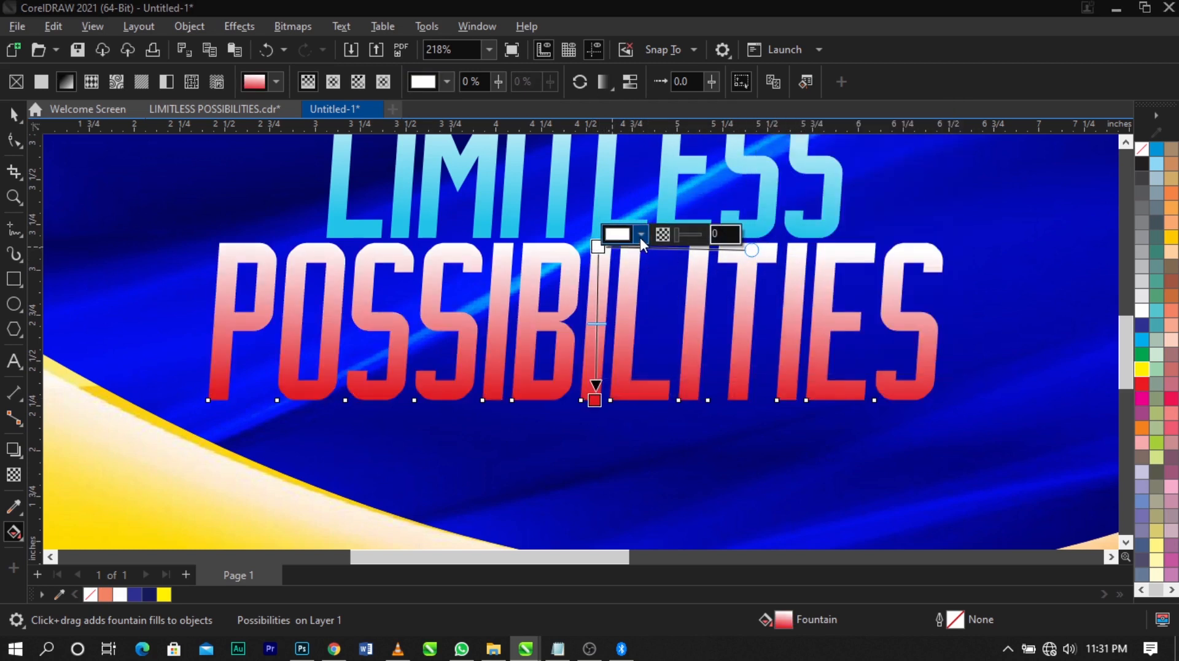
click(640, 235)
click(756, 345)
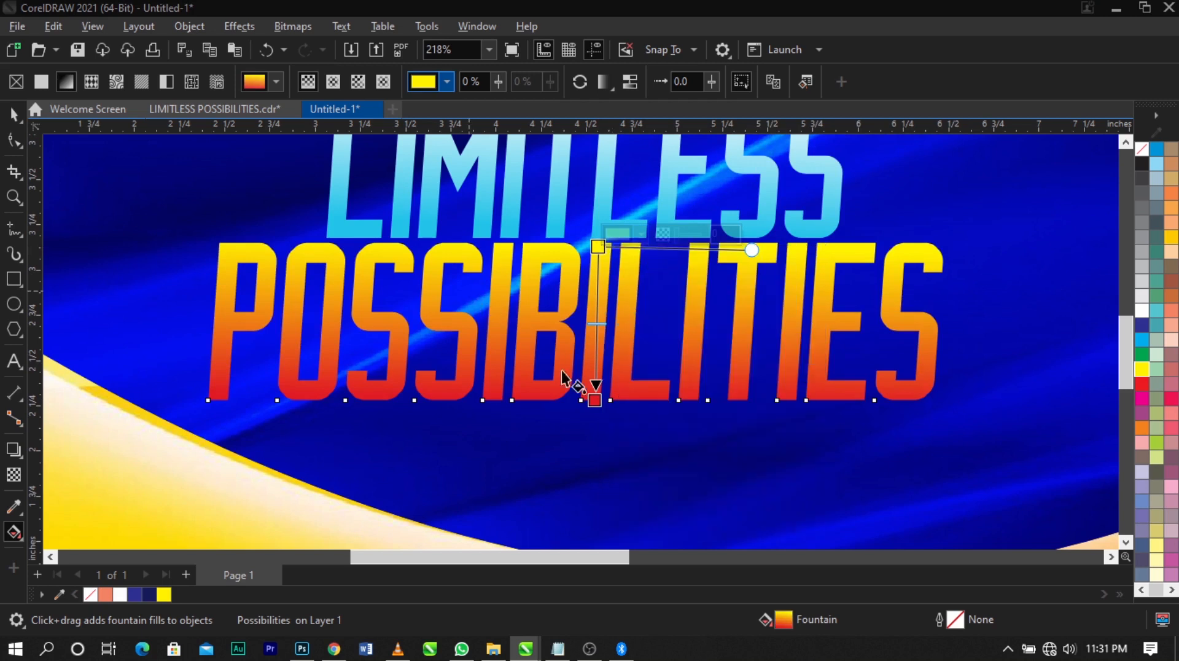
Shift the "POSSIBILITIES" gradient downward, with the yellow end inside the upper half of the letters and the red end below their base
drag(596, 401, 597, 473)
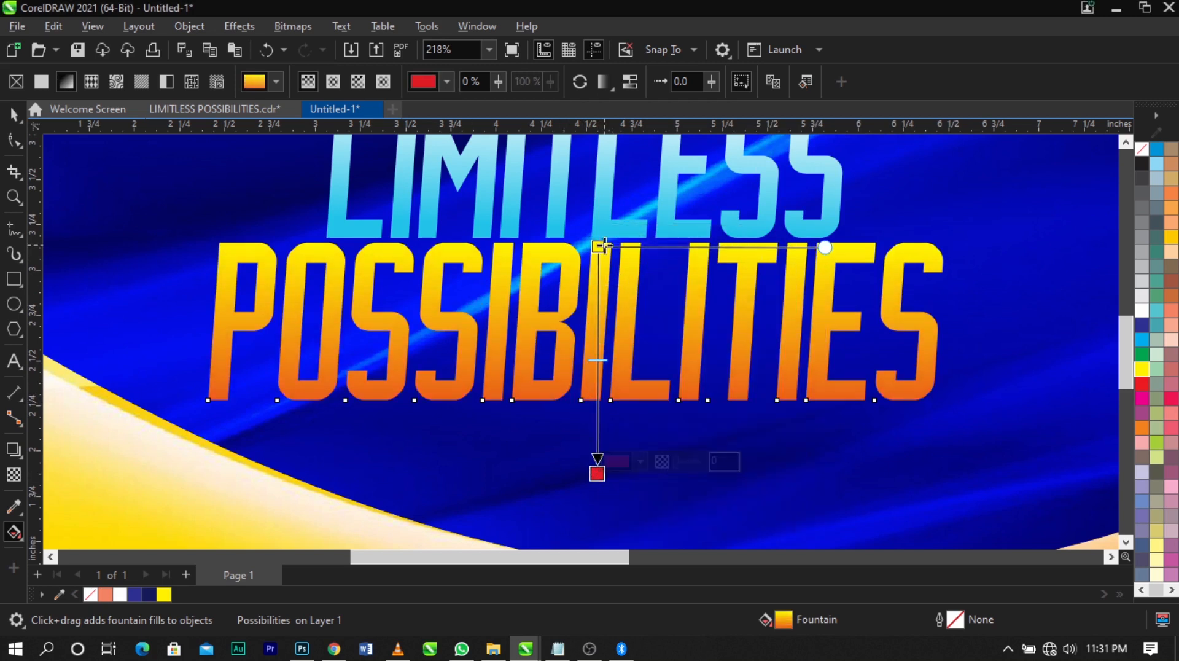
drag(599, 246, 594, 291)
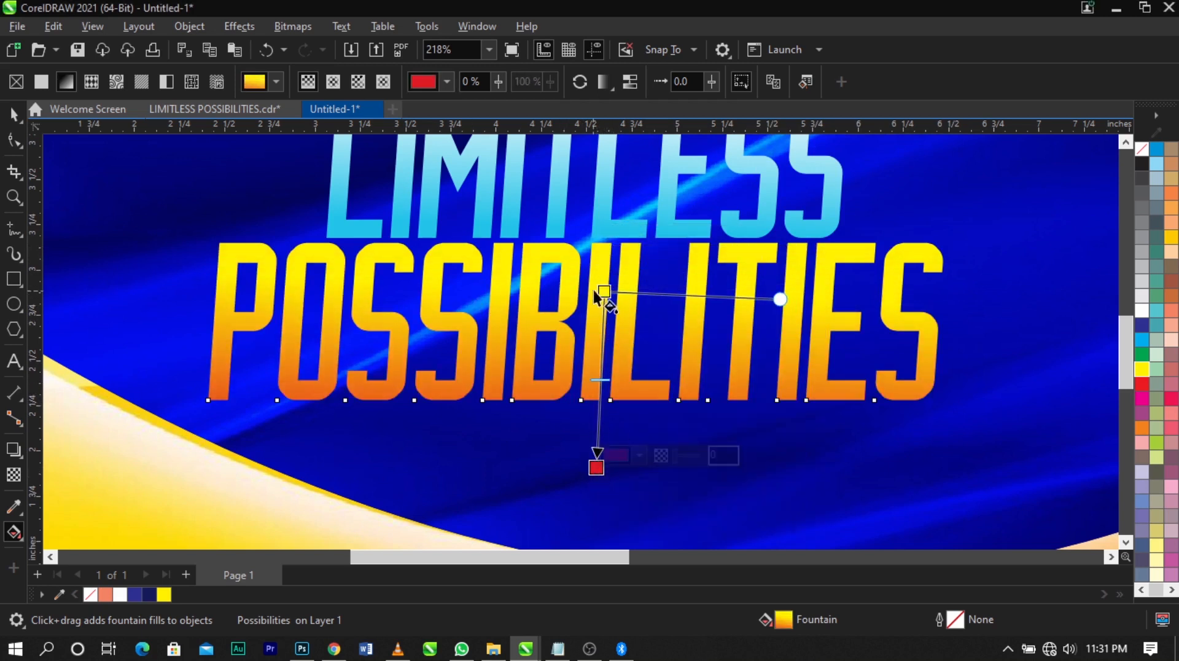
click(605, 290)
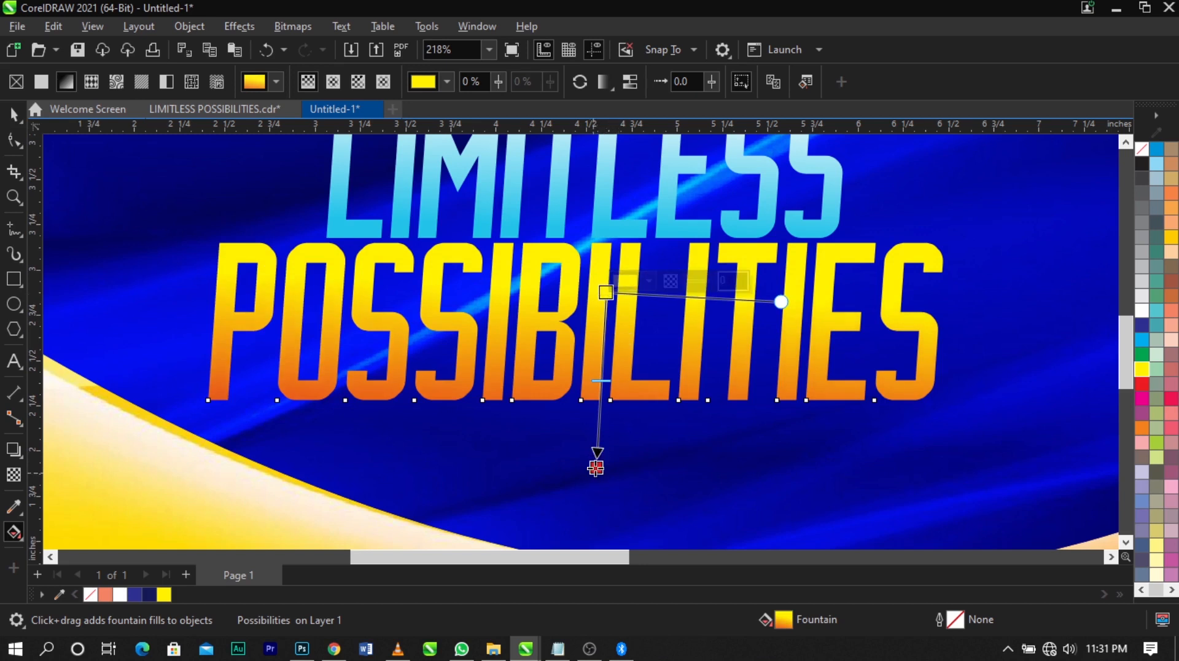
drag(596, 468, 596, 456)
key(space)
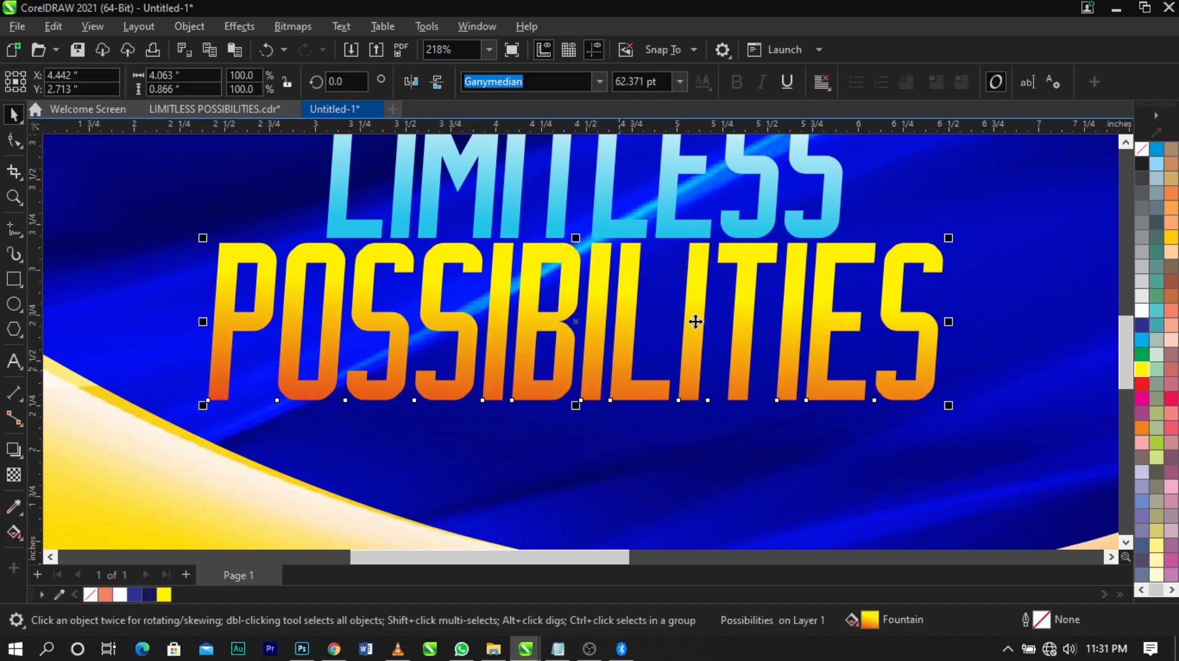
click(13, 532)
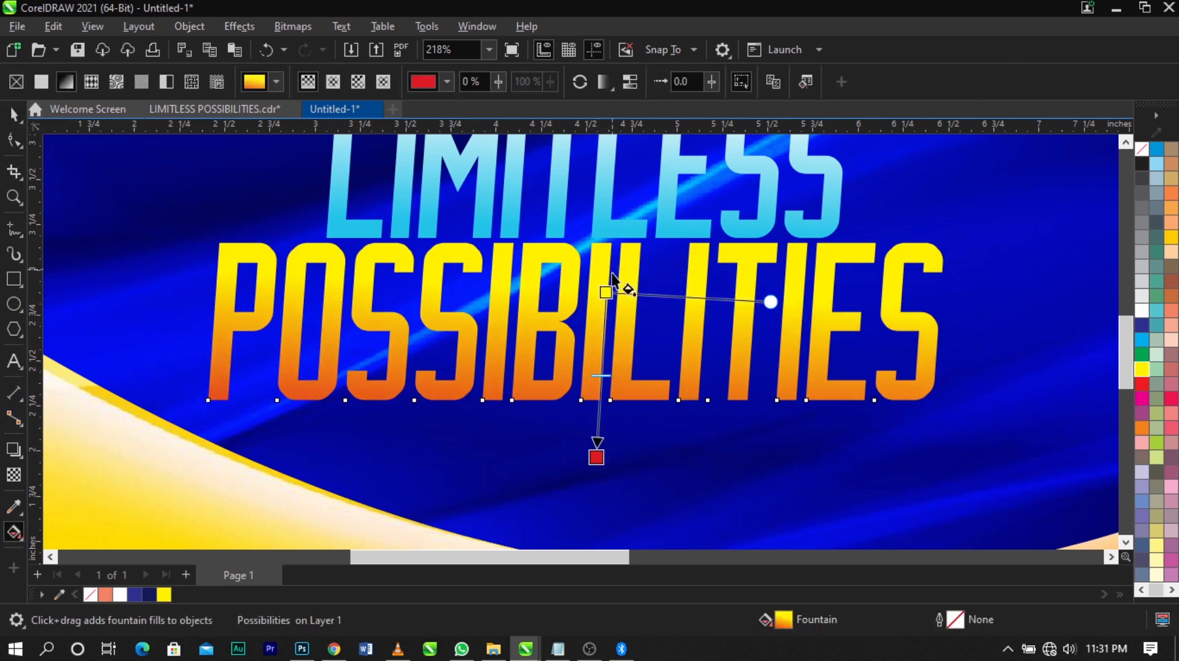
drag(605, 287, 601, 315)
key(space)
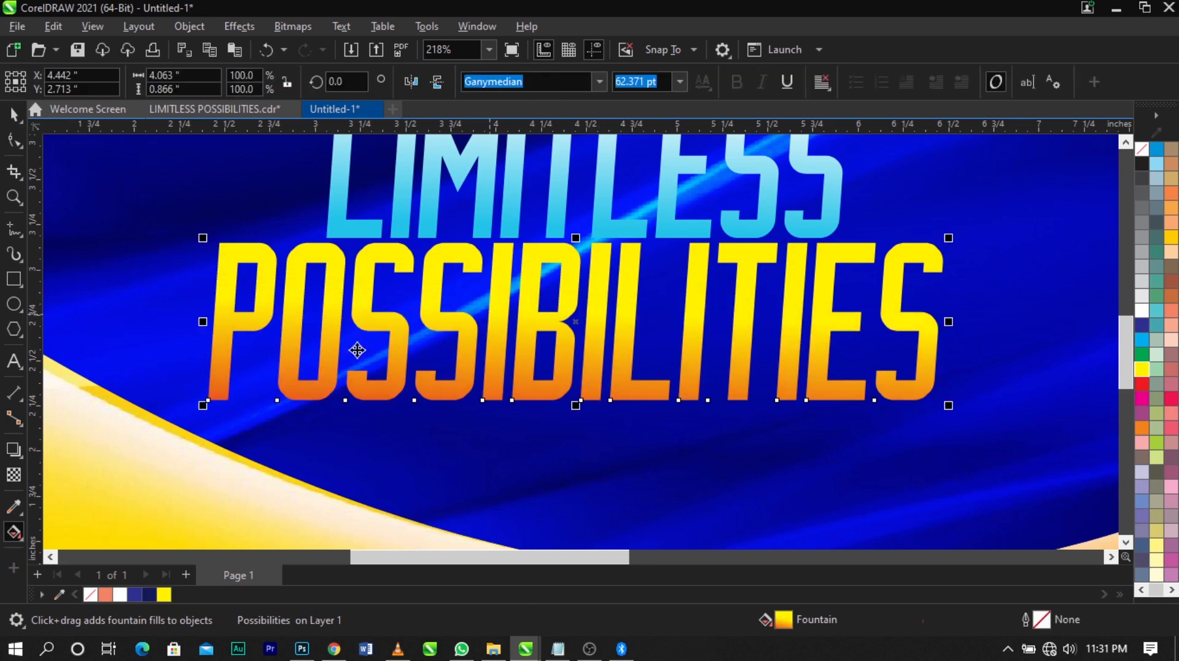
Add a Multiply drop shadow across "POSSIBILITIES" from its left edge to its right edge, with opacity 92 and feather 15
click(14, 450)
drag(217, 322, 944, 320)
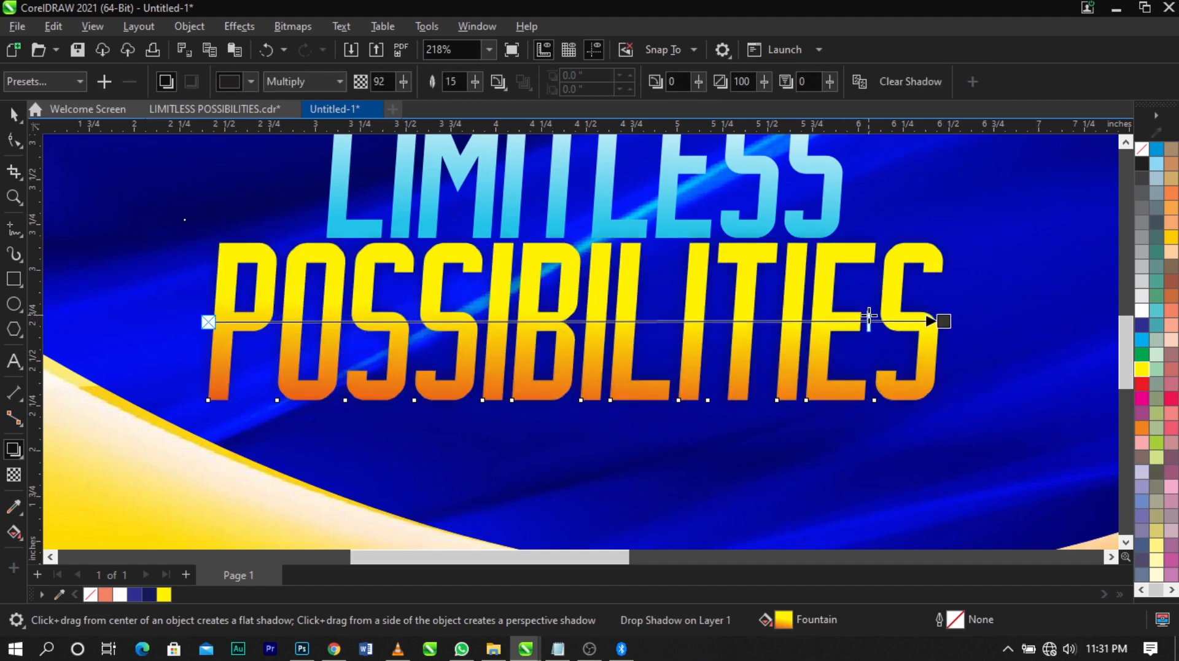
key(space)
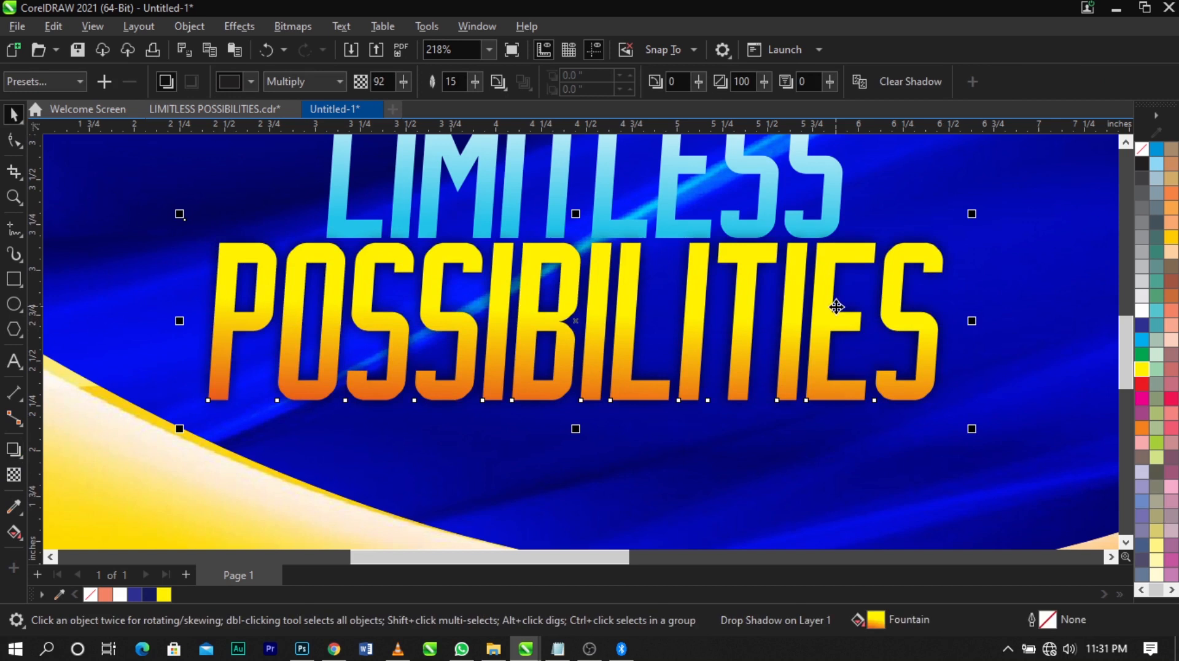
Separate the drop shadow from "POSSIBILITIES" and shift it slightly below the letters
click(1023, 329)
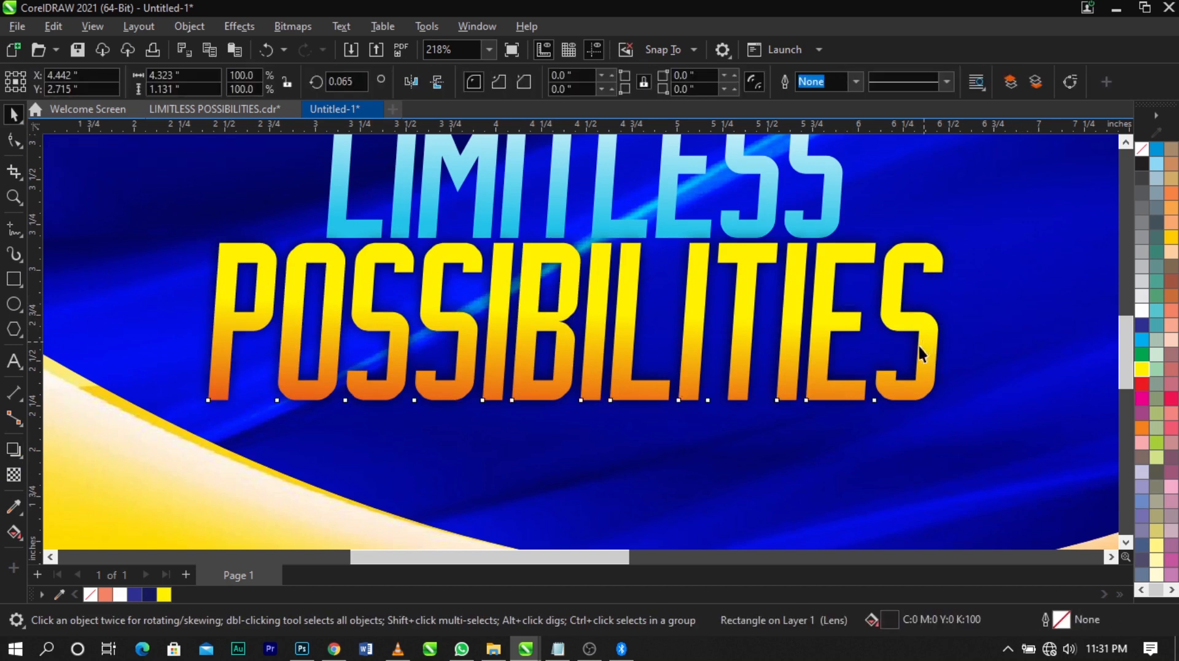
drag(919, 344, 603, 357)
key(ctrl+z)
click(915, 429)
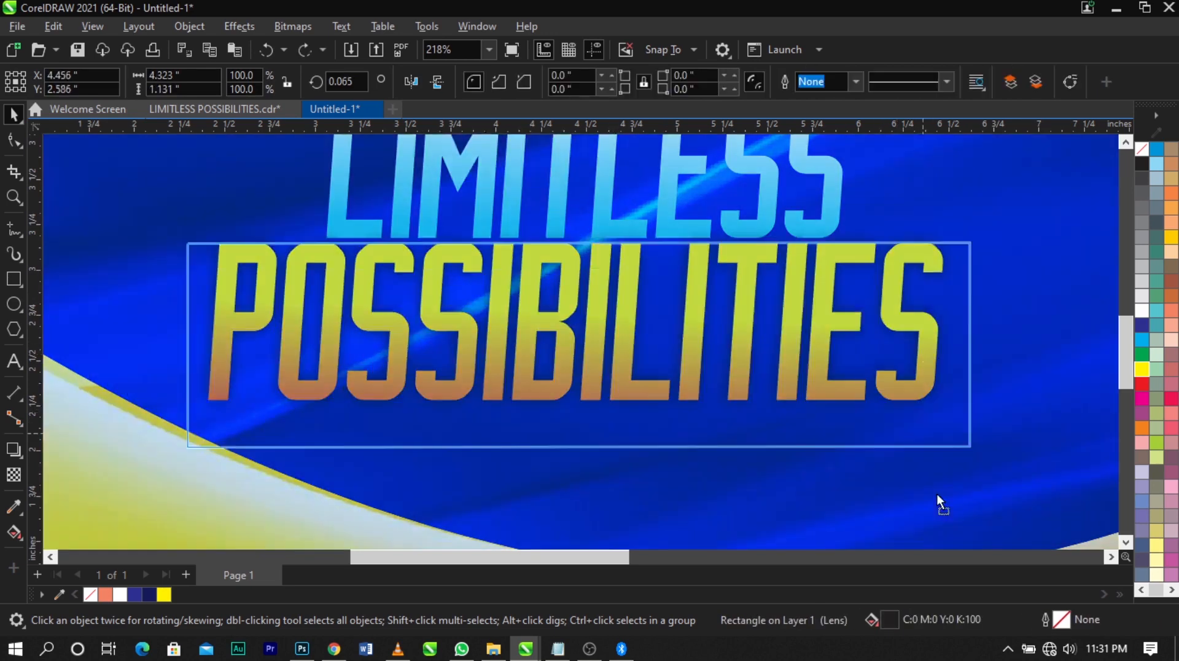
drag(949, 337, 948, 362)
Add a Multiply drop shadow across "LIMITLESS" from its left edge to its right edge, with opacity 93 and feather 15
scroll(596, 371, down, 1)
key(z)
drag(281, 195, 757, 350)
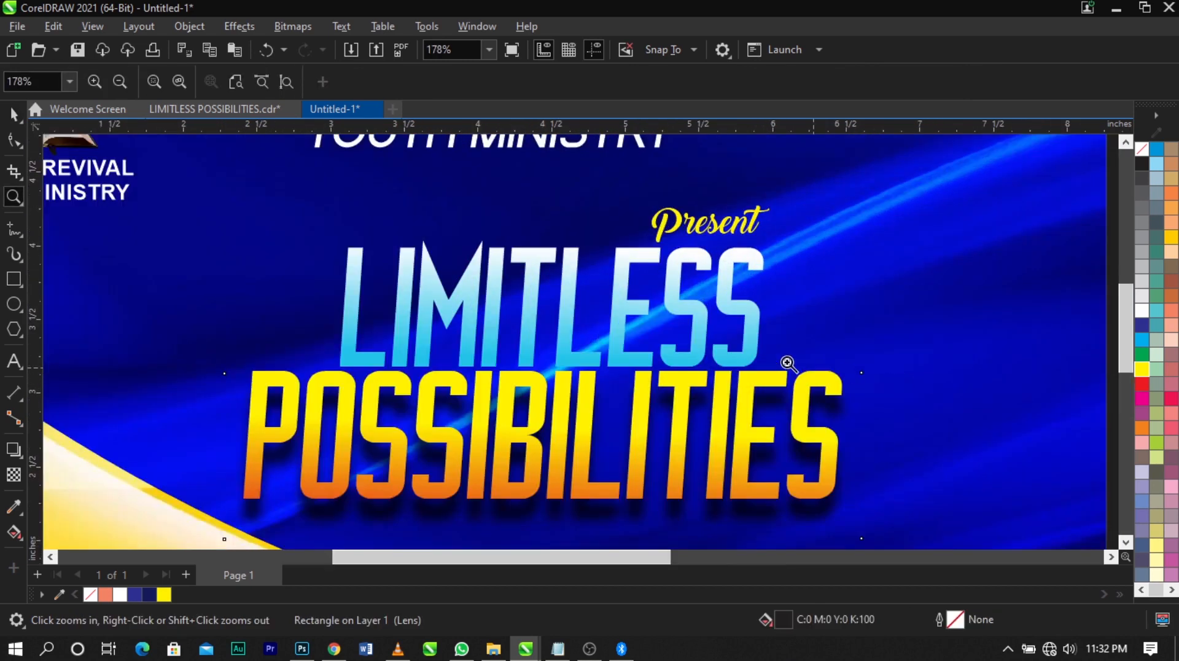
key(space)
click(765, 321)
click(14, 451)
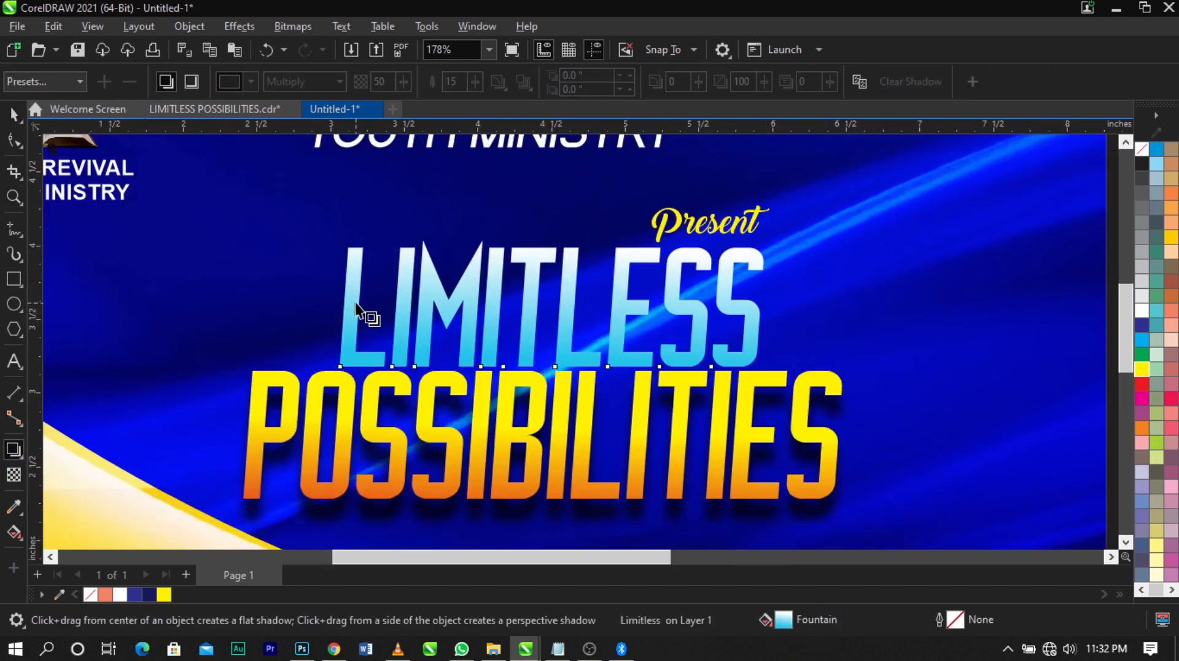
drag(341, 303, 762, 304)
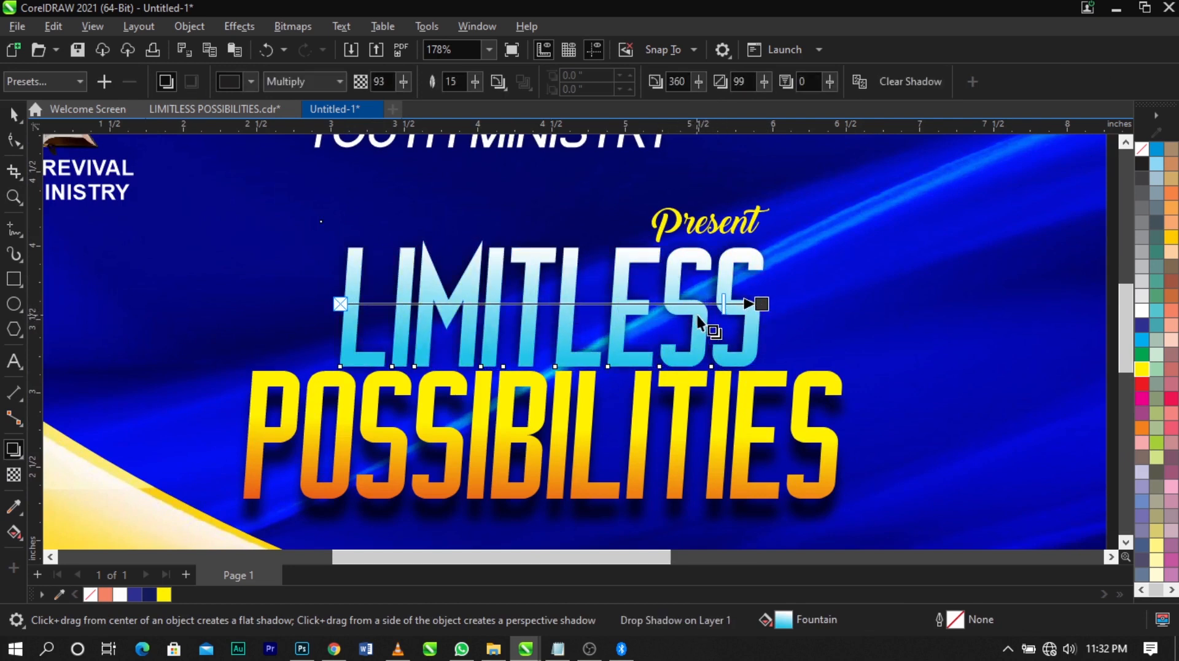
Separate the drop shadow from "LIMITLESS" and move it about 0.1 in down
key(space)
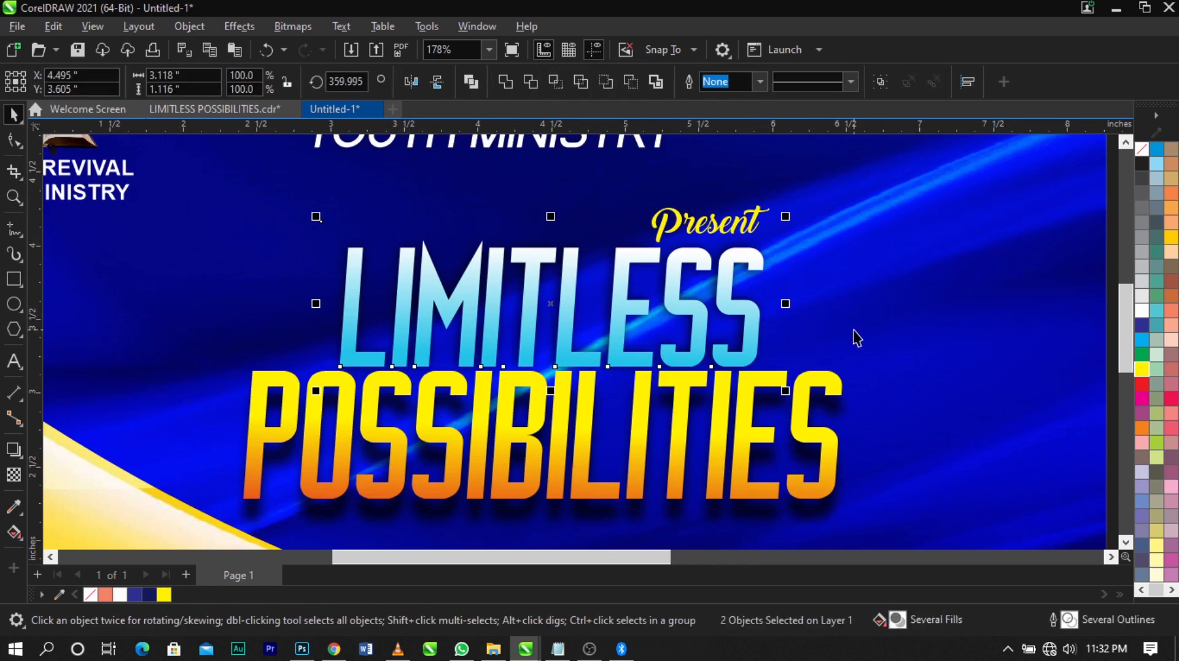
click(854, 330)
click(776, 309)
scroll(770, 293, up, 1)
drag(771, 288, 775, 305)
Nudge "Present", "LIMITLESS" and "POSSIBILITIES" together with their shadows slightly to the left
scroll(775, 292, down, 3)
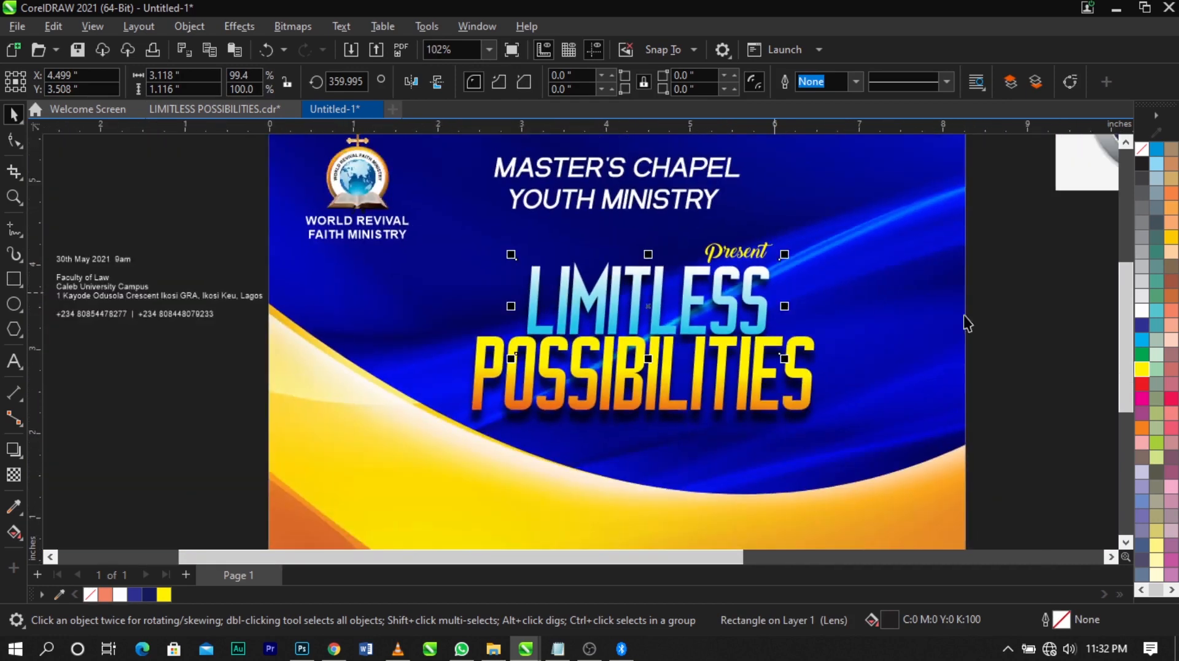
click(966, 321)
drag(865, 238, 429, 430)
key(Left)
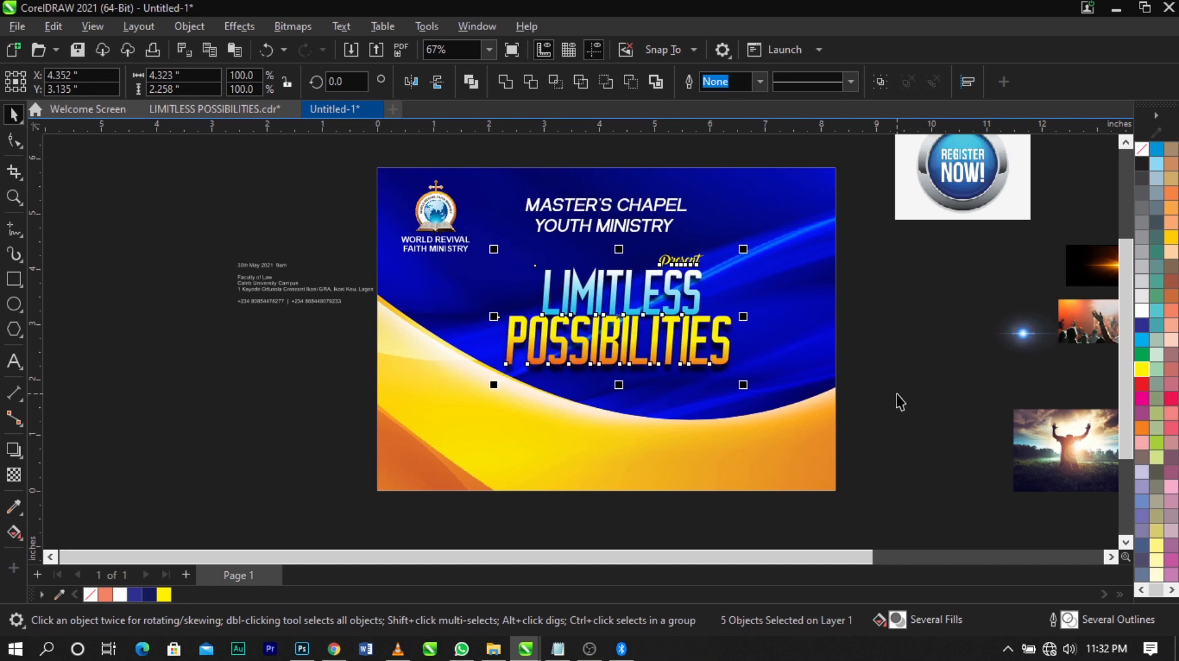
key(Right)
key(Right)
click(897, 393)
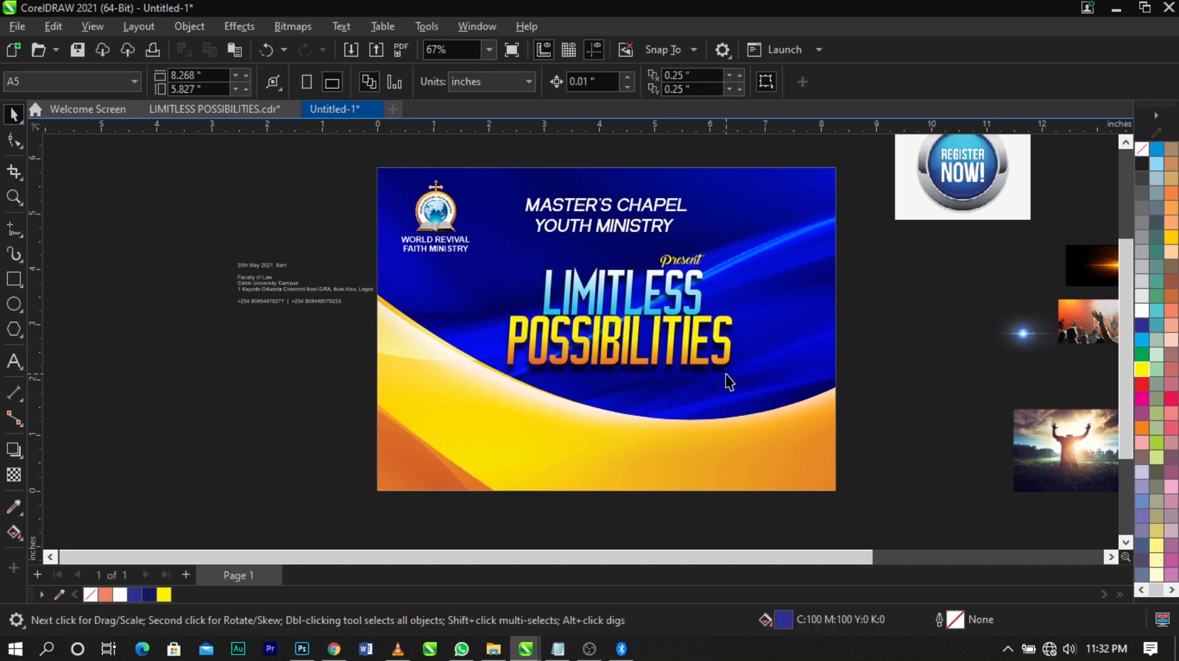
Place the photo of the kneeling worshipper below the ministry logo and enlarge it to about 2.55 × 1.7 in
drag(1063, 448, 451, 293)
key(z)
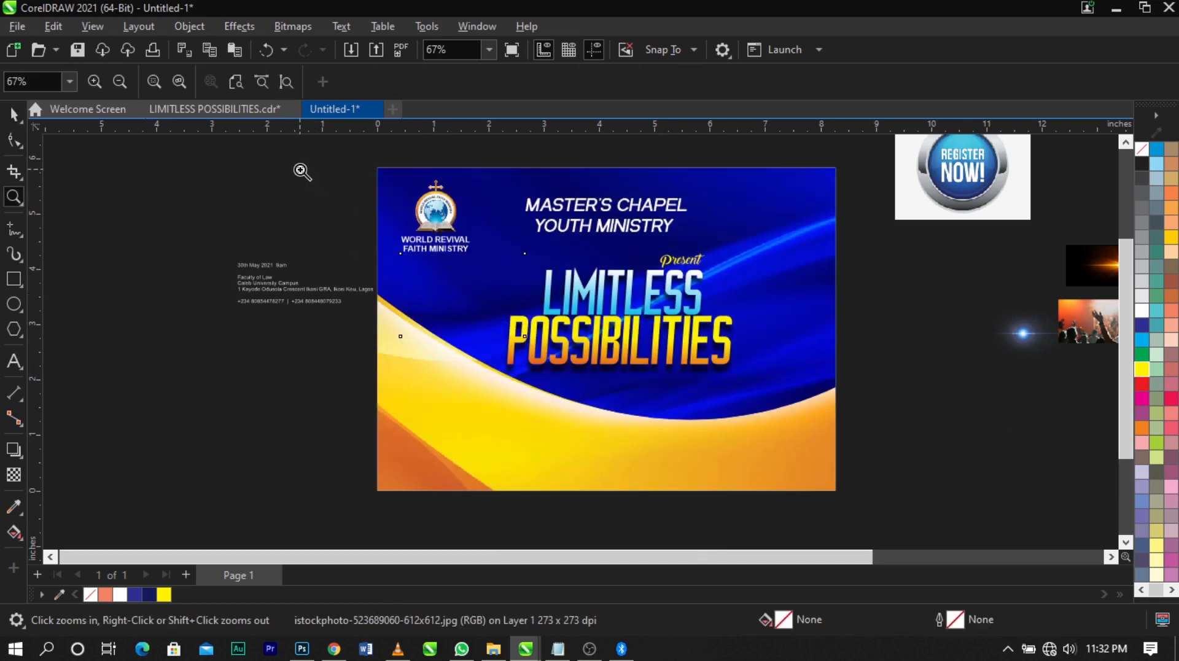
drag(303, 172, 883, 462)
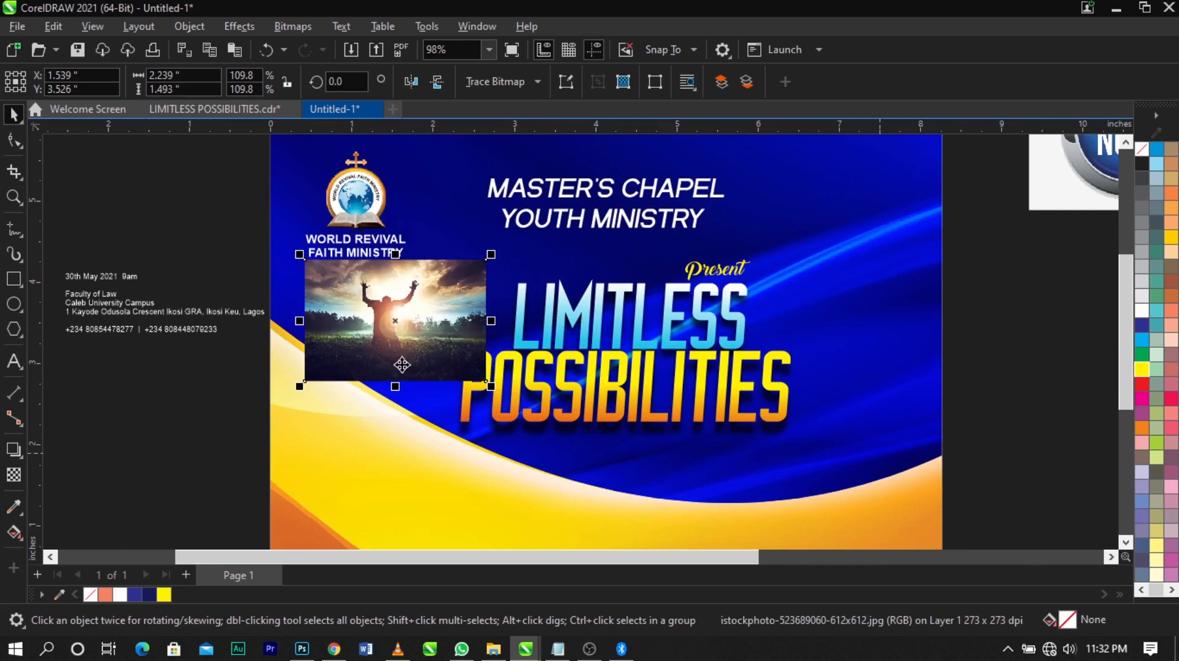
drag(495, 389, 508, 398)
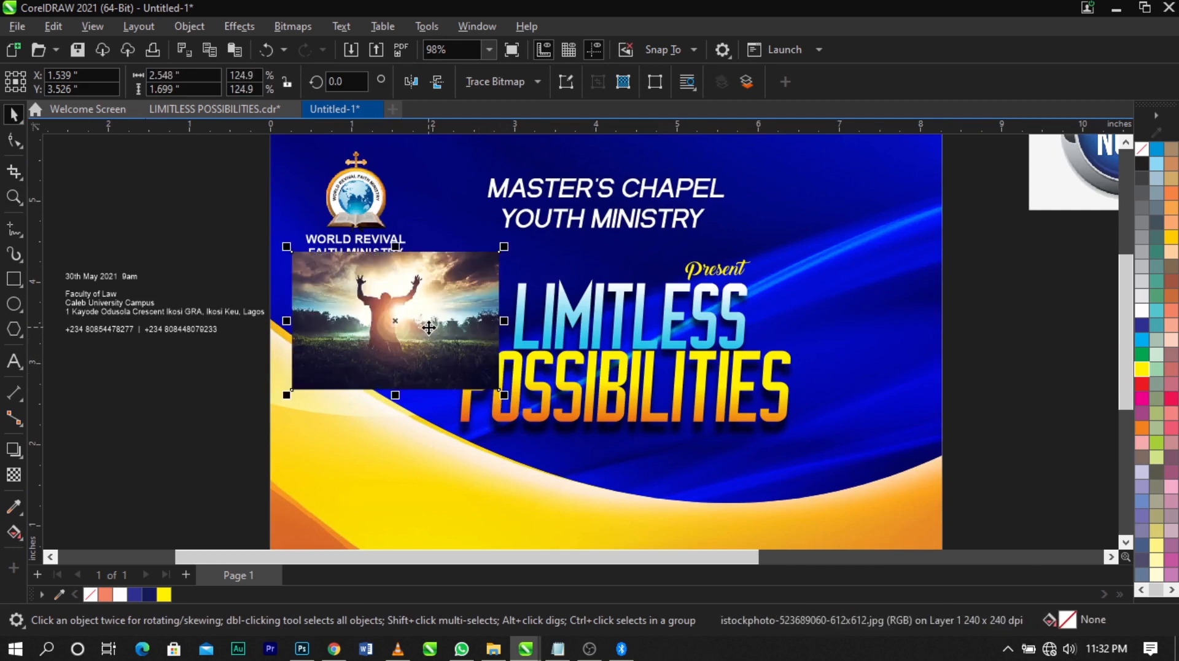
PowerClip the worshipper photo inside the flyer's background rectangle
right_click(438, 308)
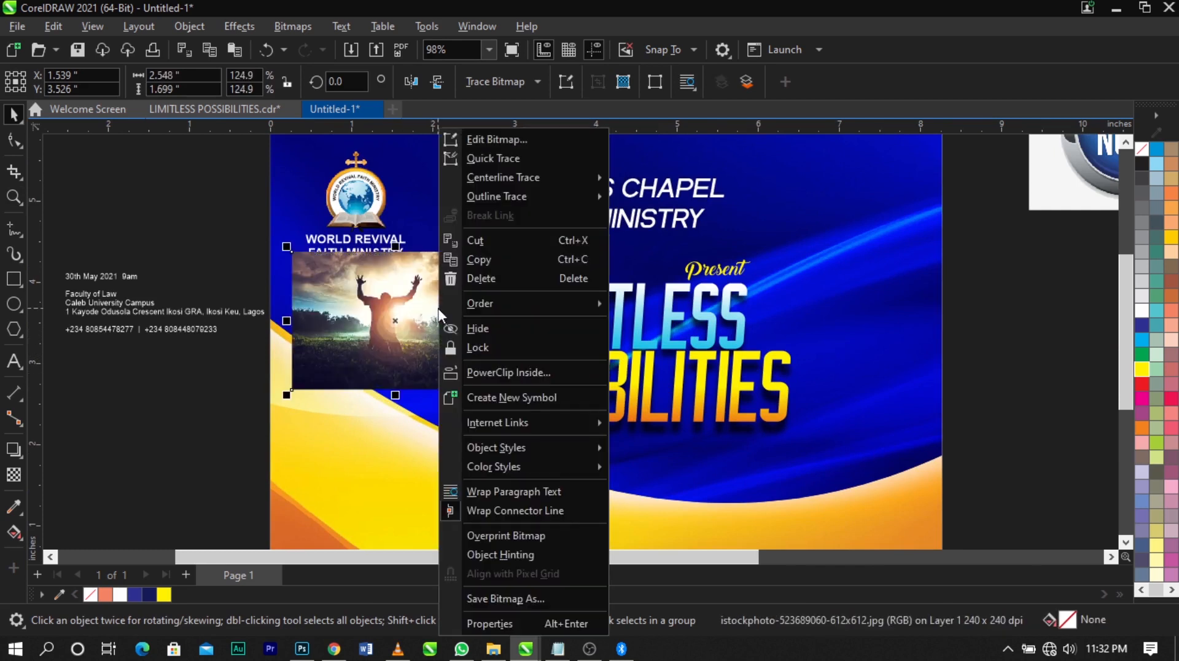
click(485, 368)
click(484, 368)
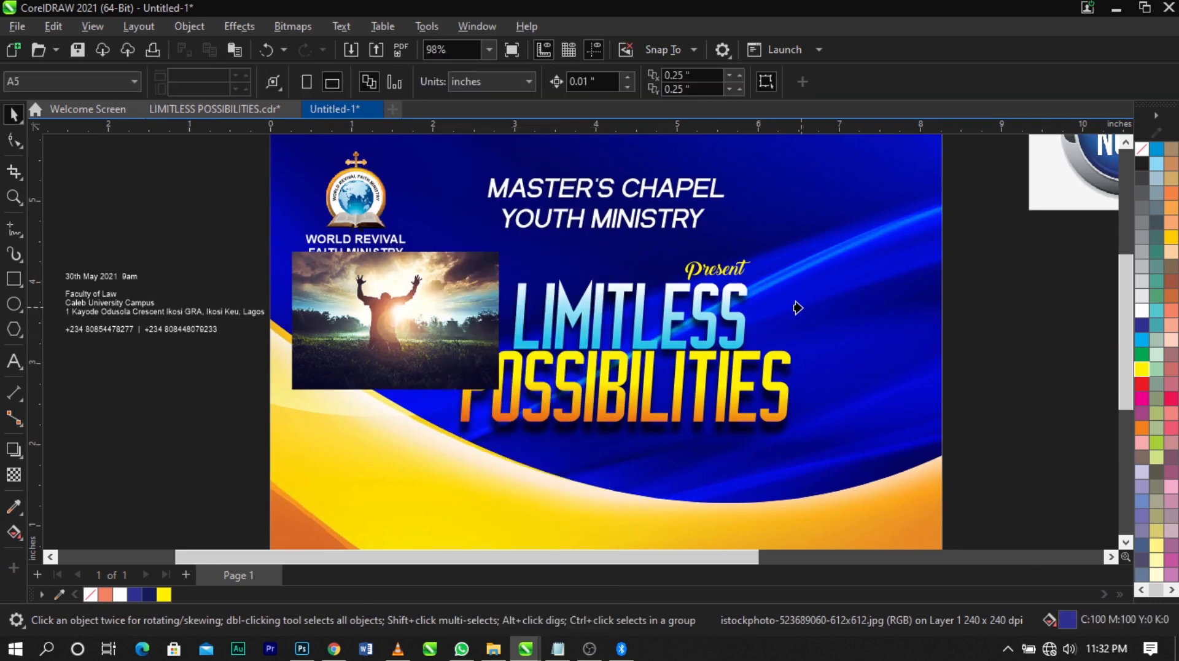
Edit the background PowerClip, enlarging the worshipper photo to about 3.22 × 2.14 in and aligning it near the page's left edge
scroll(734, 289, down, 2)
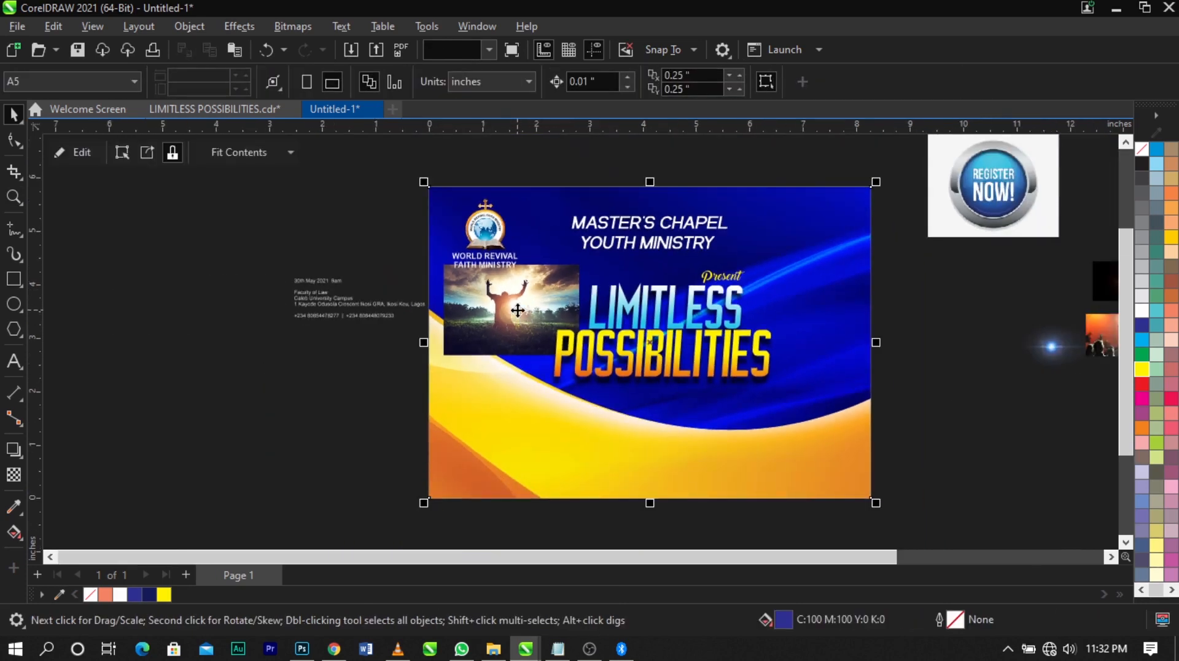
right_click(521, 332)
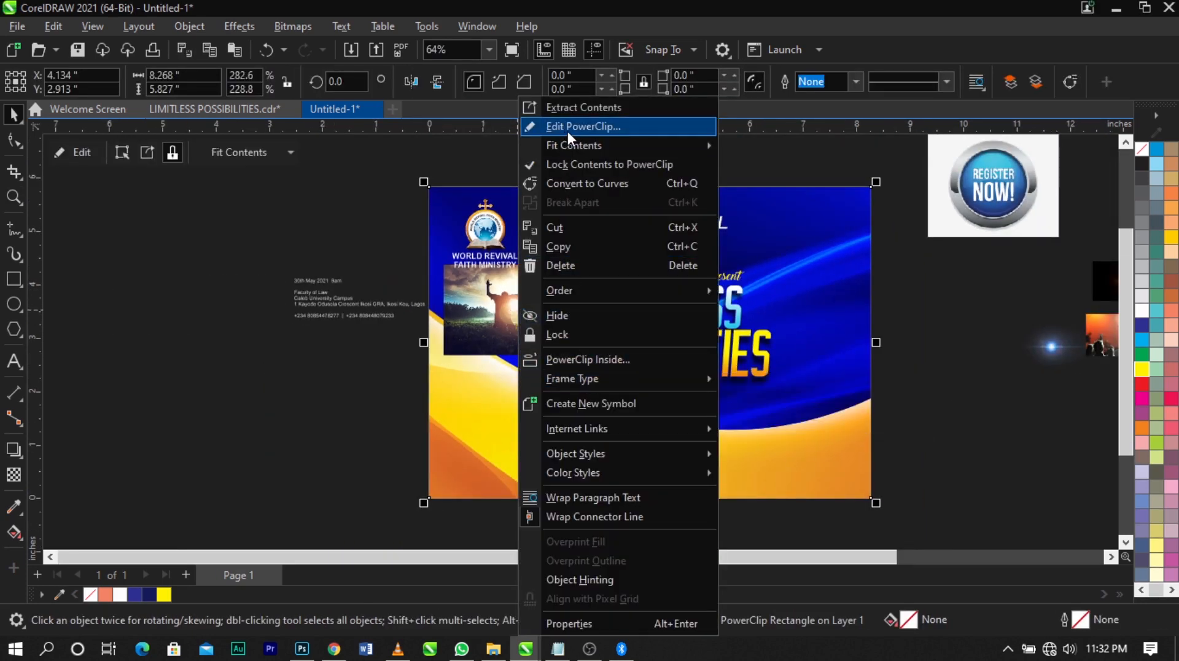
click(568, 131)
click(557, 322)
scroll(564, 322, up, 2)
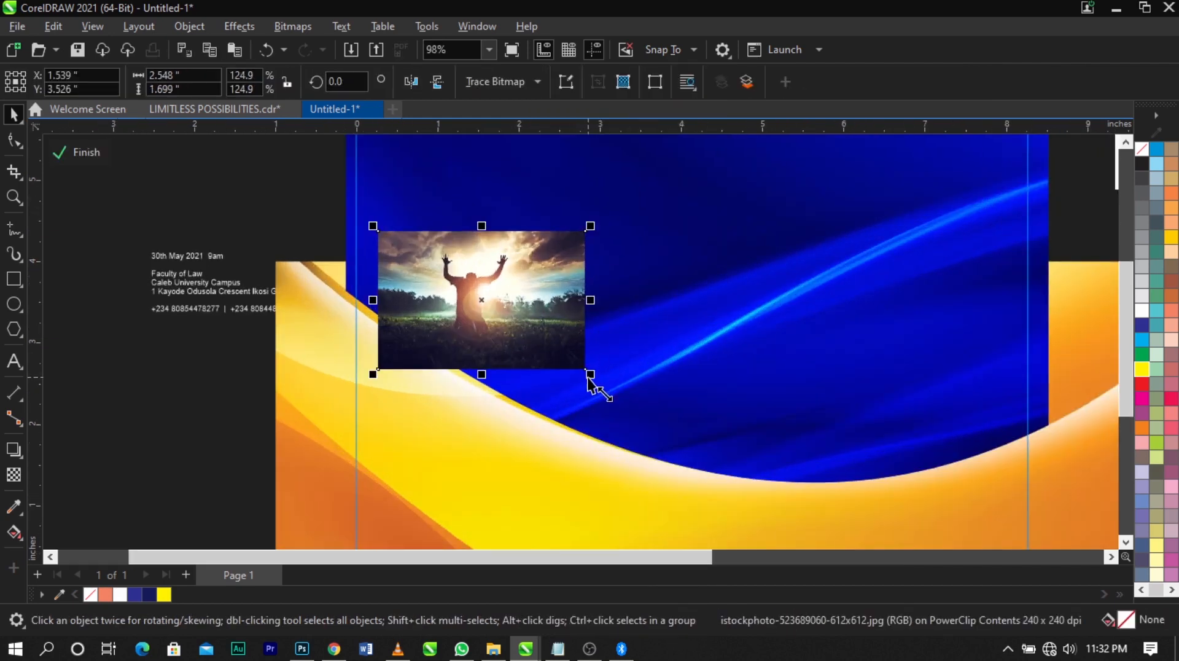
drag(590, 376, 617, 407)
mouse_move(561, 331)
mouse_down()
mouse_move(545, 358)
mouse_move(541, 335)
mouse_up()
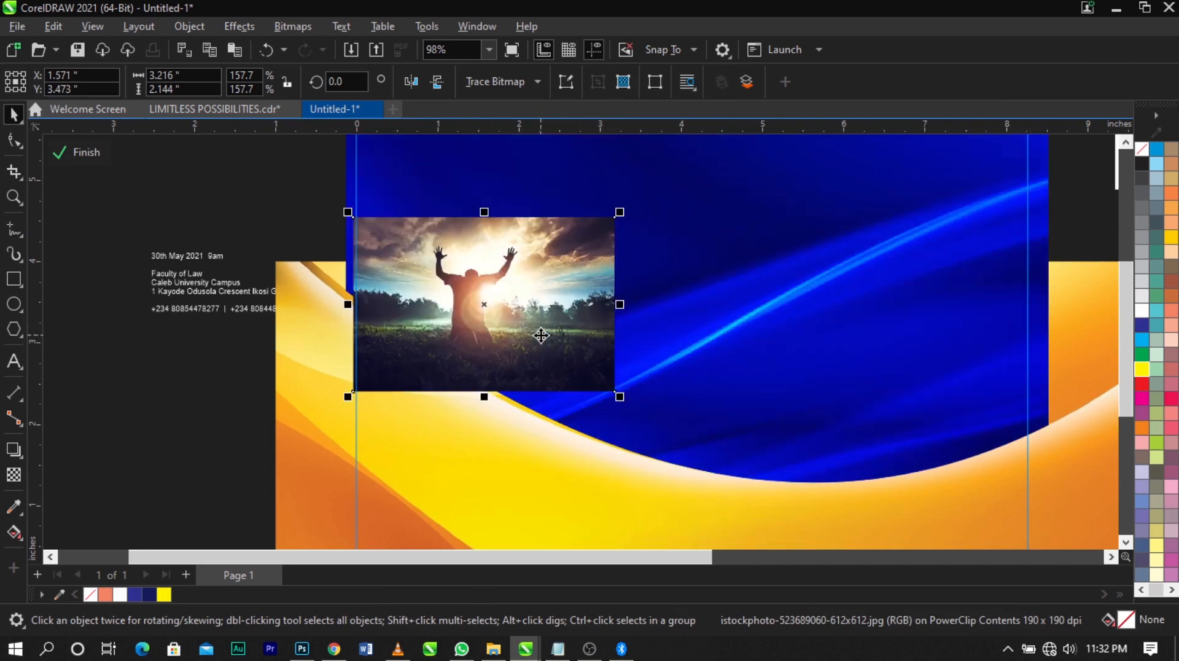
Fade the right side of the worshipper photo into the blue background with a horizontal linear fountain transparency
click(12, 476)
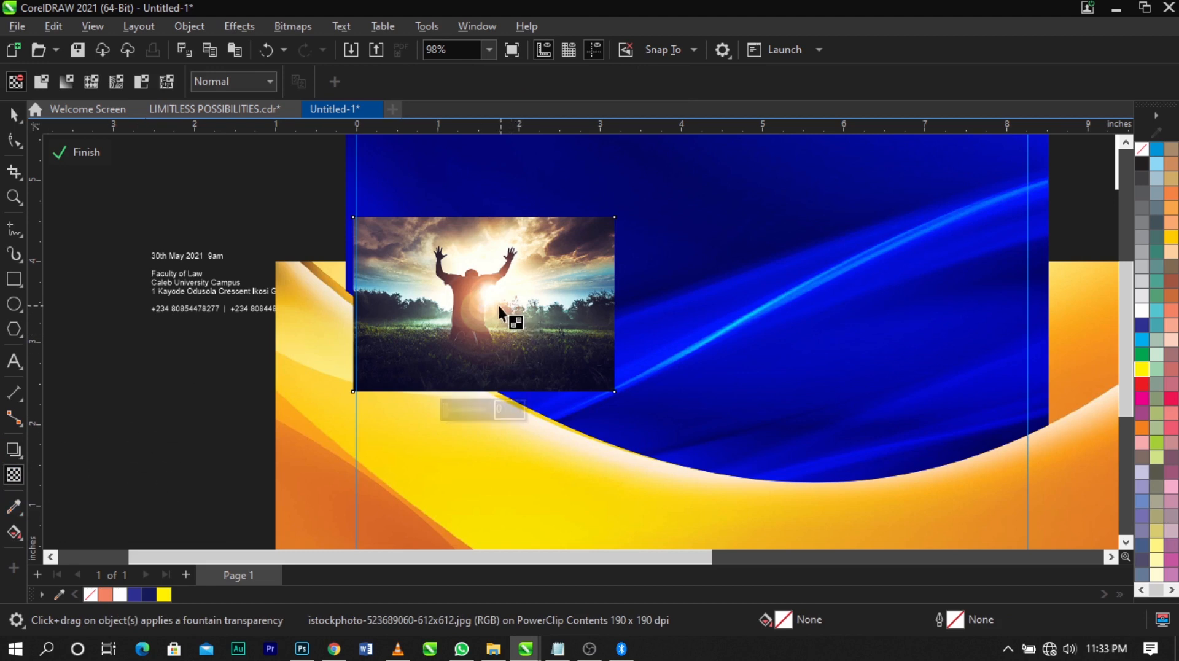
drag(496, 306, 589, 308)
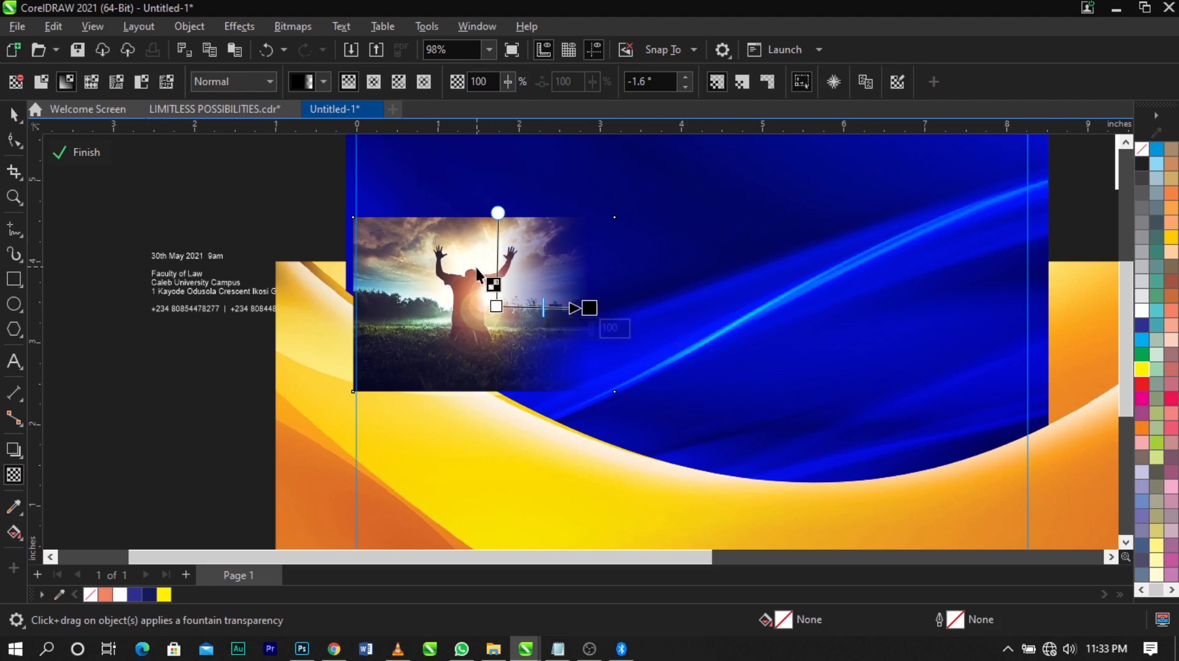
Try linear fountain transparencies on the worshipper photo in the upward, rightward, downward and leftward directions
drag(477, 269, 476, 230)
drag(484, 305, 669, 305)
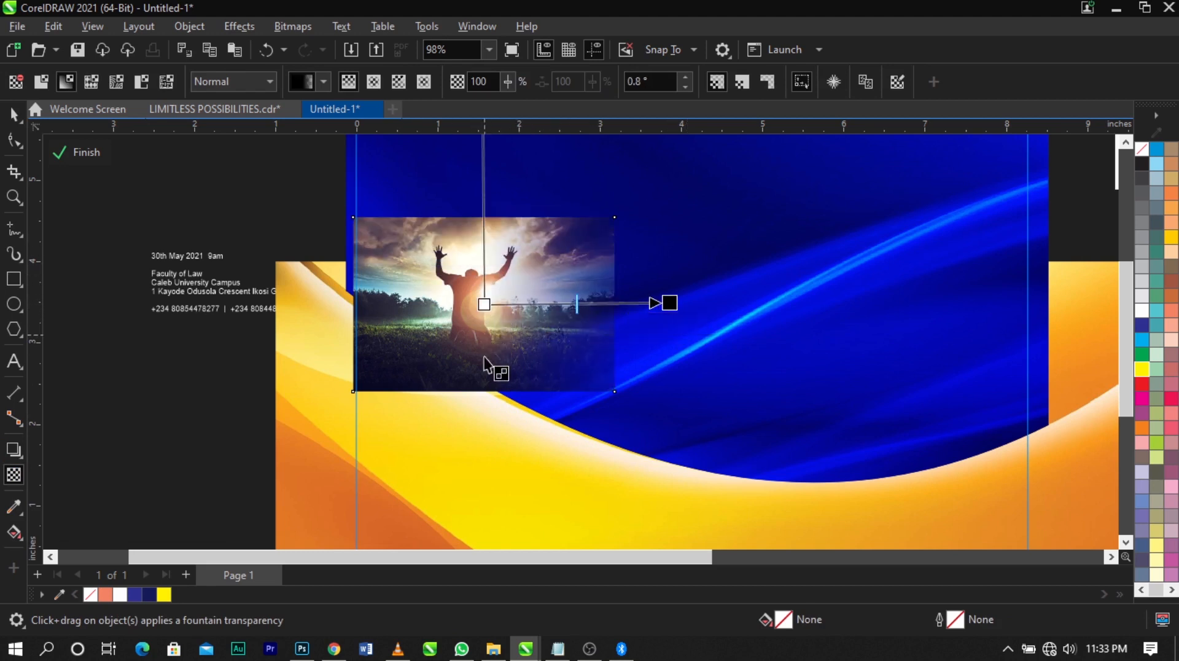
drag(484, 335, 484, 408)
drag(417, 304, 354, 305)
Fade the worshipper photo's right side with a linear transparency and convert it to a 300 dpi RGB Color (24-bit) bitmap with transparent background
drag(510, 300, 590, 301)
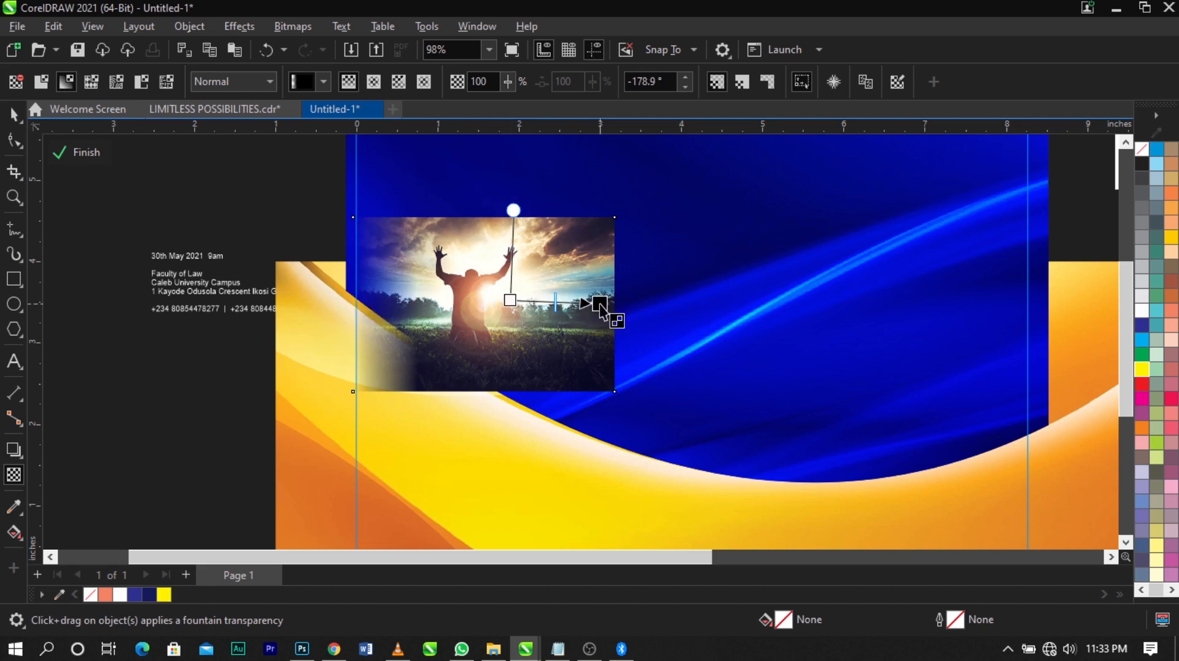
click(306, 29)
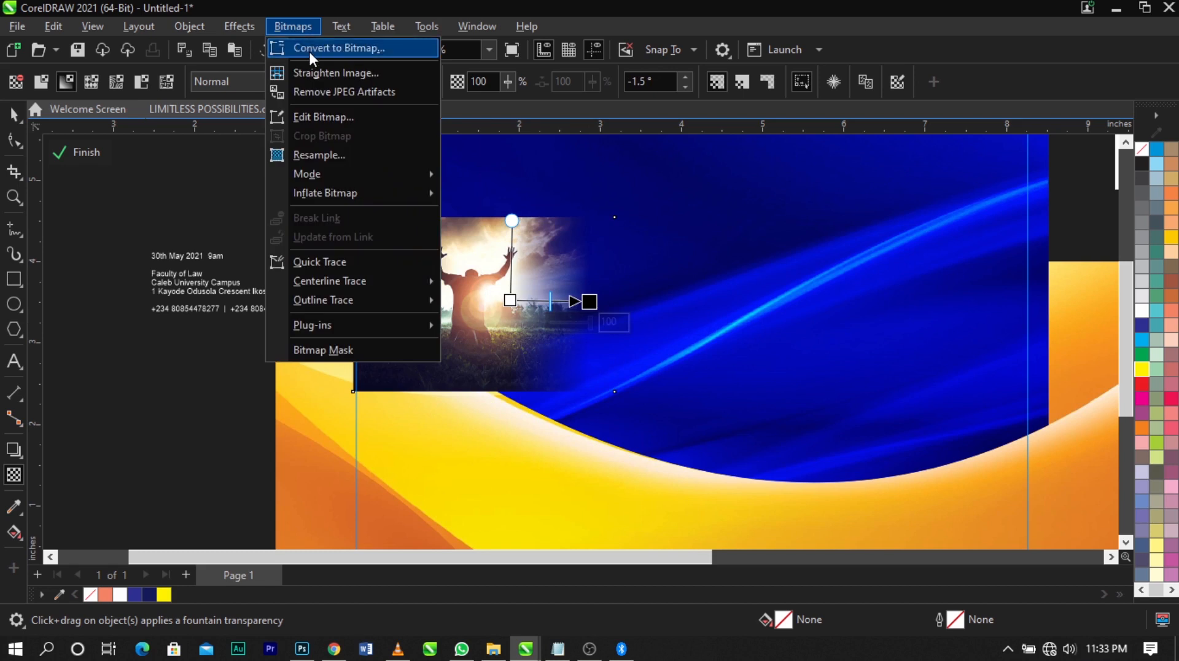
click(308, 49)
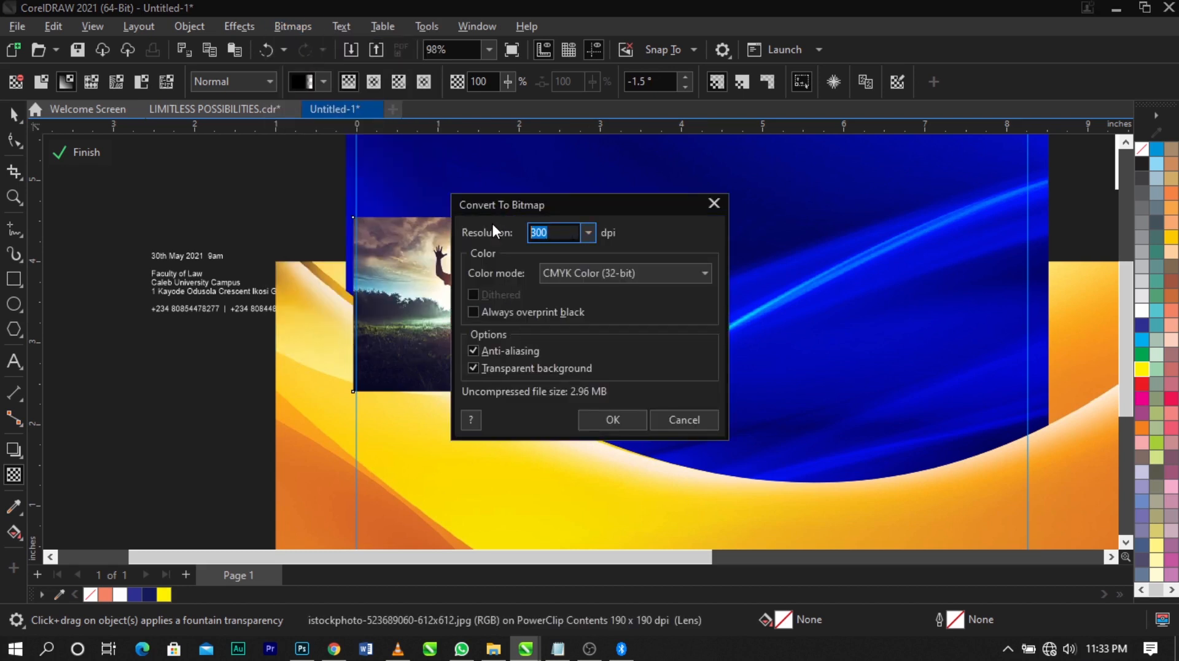
click(588, 274)
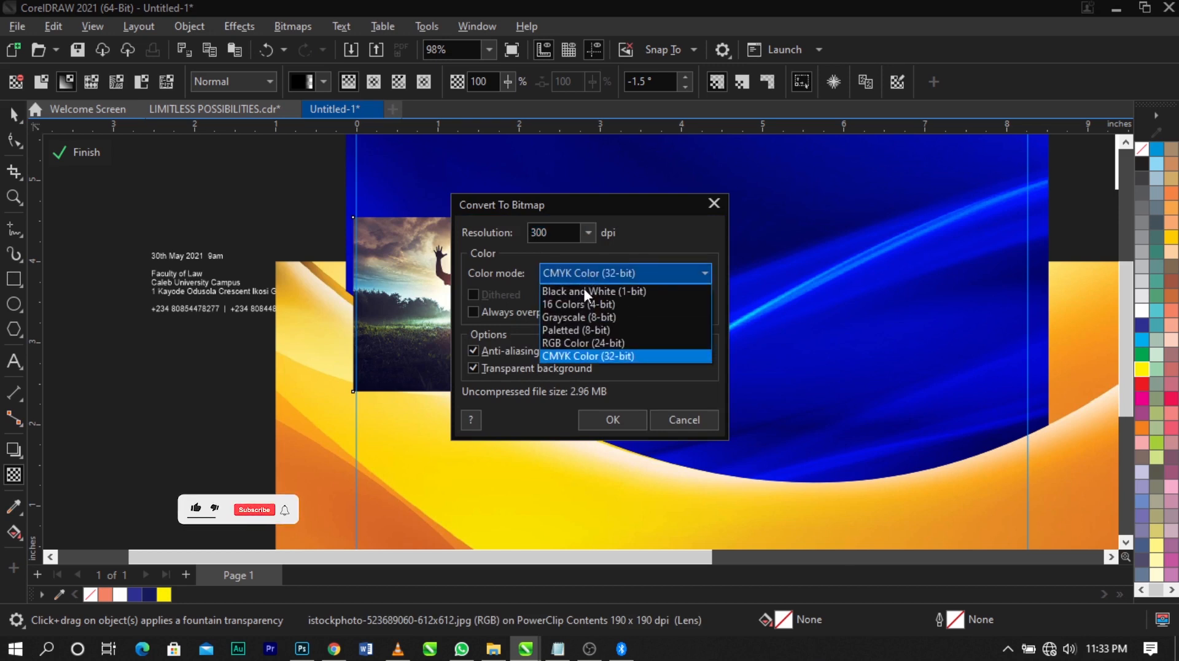
click(570, 344)
click(602, 420)
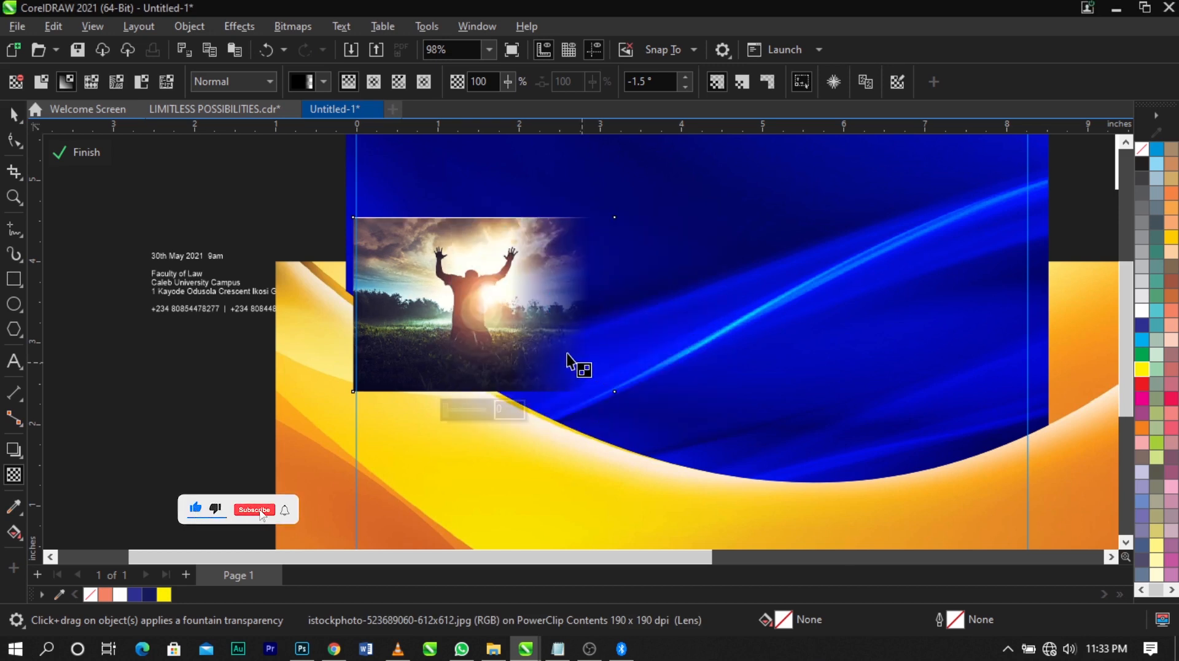
Fade the worshipper photo's left side with a linear transparency and convert the result to a 300 dpi RGB bitmap
drag(436, 305, 377, 307)
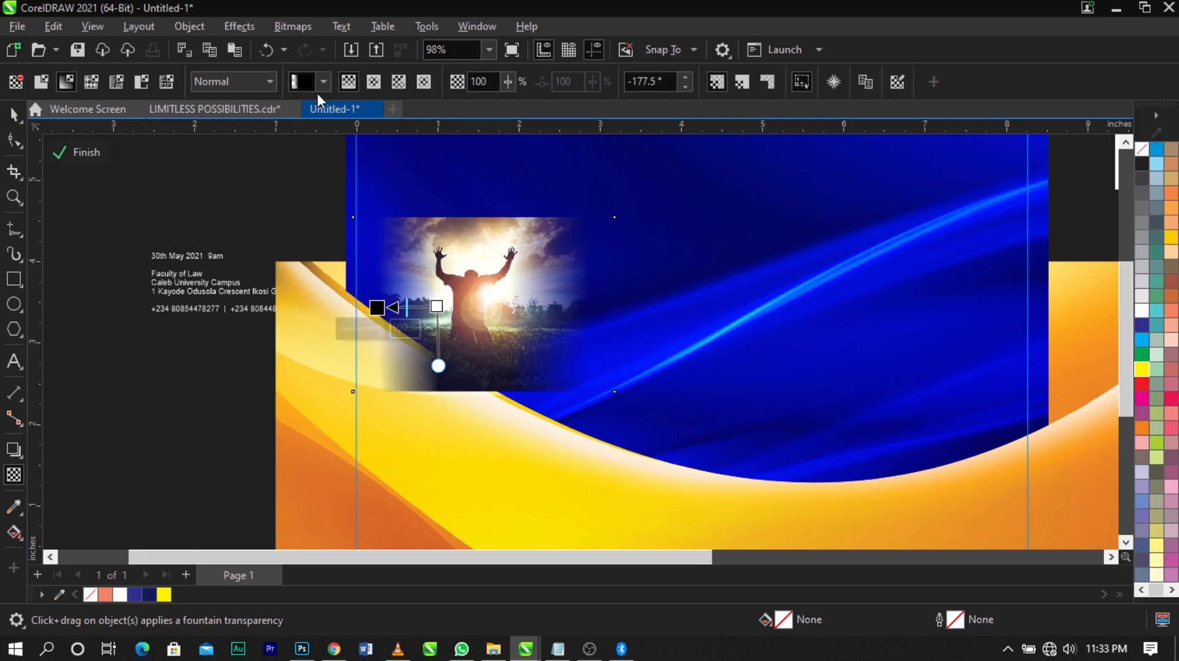
click(303, 30)
click(308, 44)
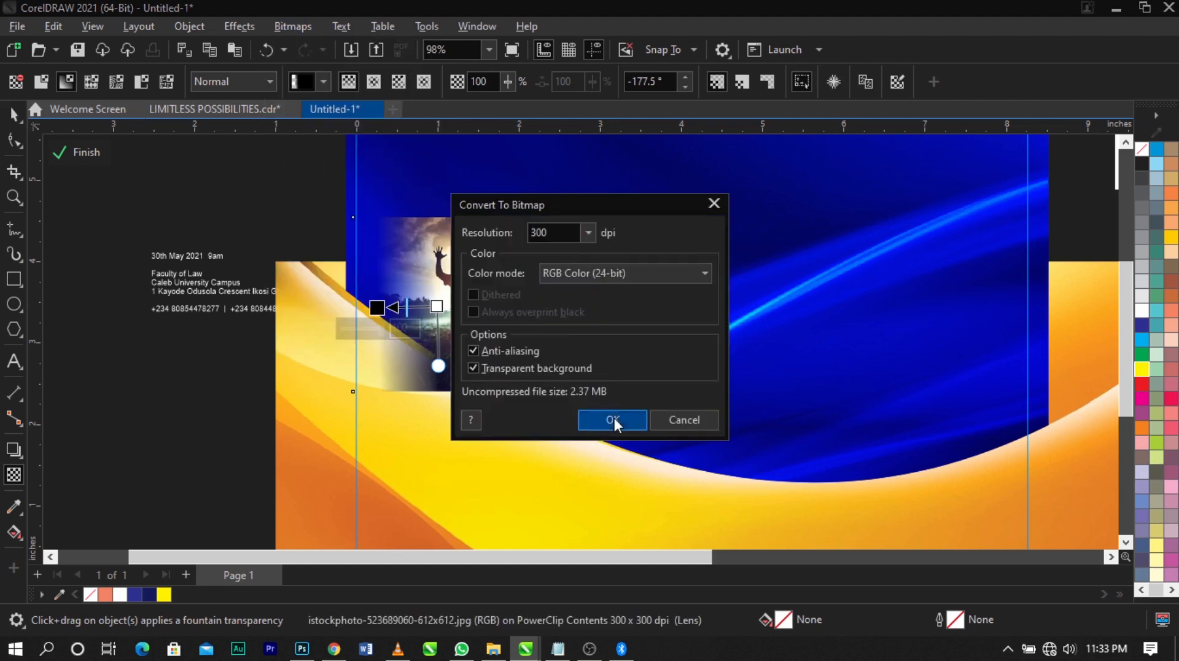
click(610, 417)
Fade the worshipper photo's bottom edge with a linear transparency and convert the result to a 300 dpi RGB bitmap
scroll(495, 355, up, 3)
drag(459, 372, 459, 372)
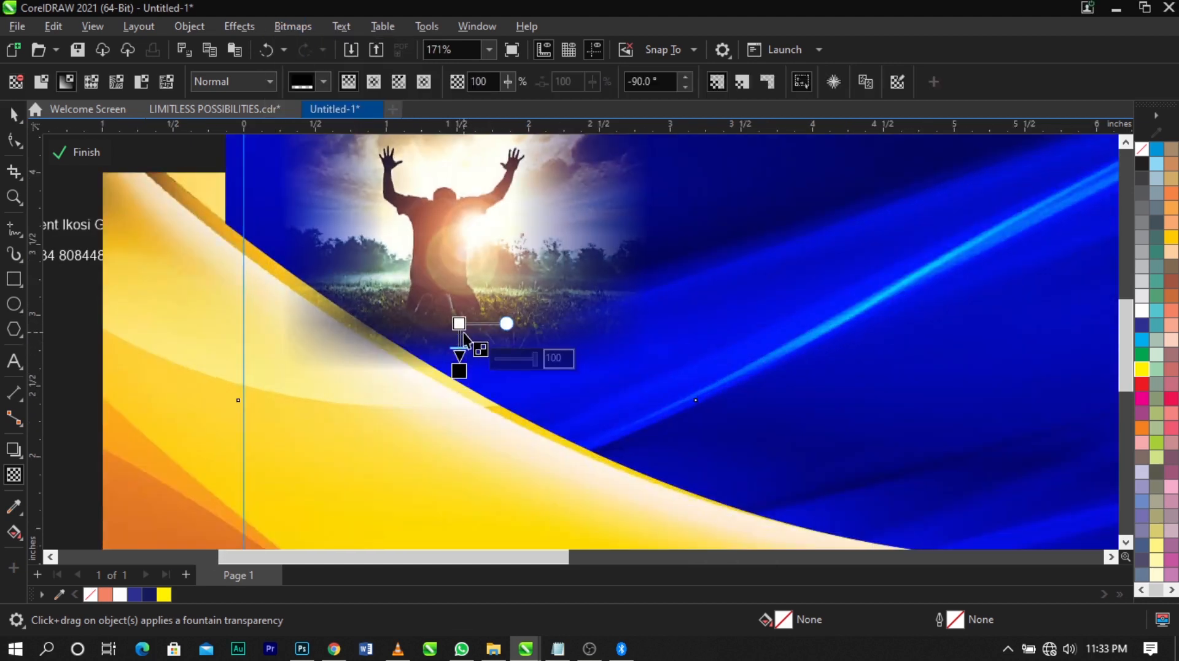
drag(459, 323, 459, 308)
click(308, 30)
click(357, 47)
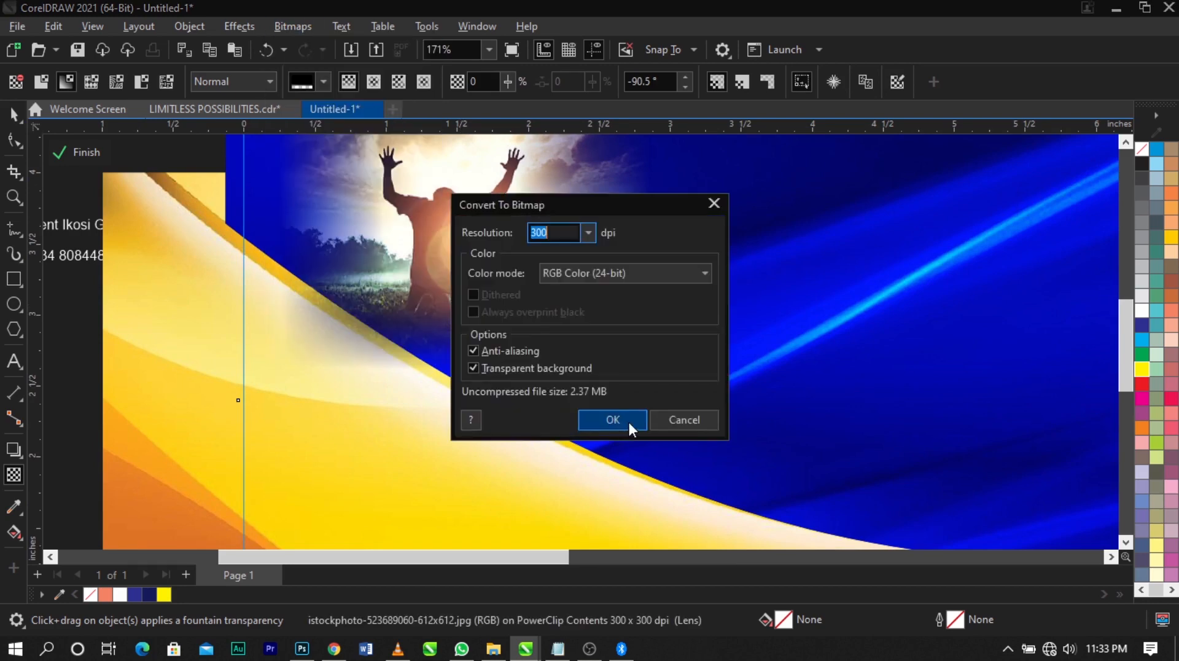
click(629, 423)
Fade the worshipper photo's top edge with a vertical linear transparency and set its merge mode to Screen
scroll(627, 424, down, 1)
scroll(508, 223, up, 1)
drag(527, 252, 526, 205)
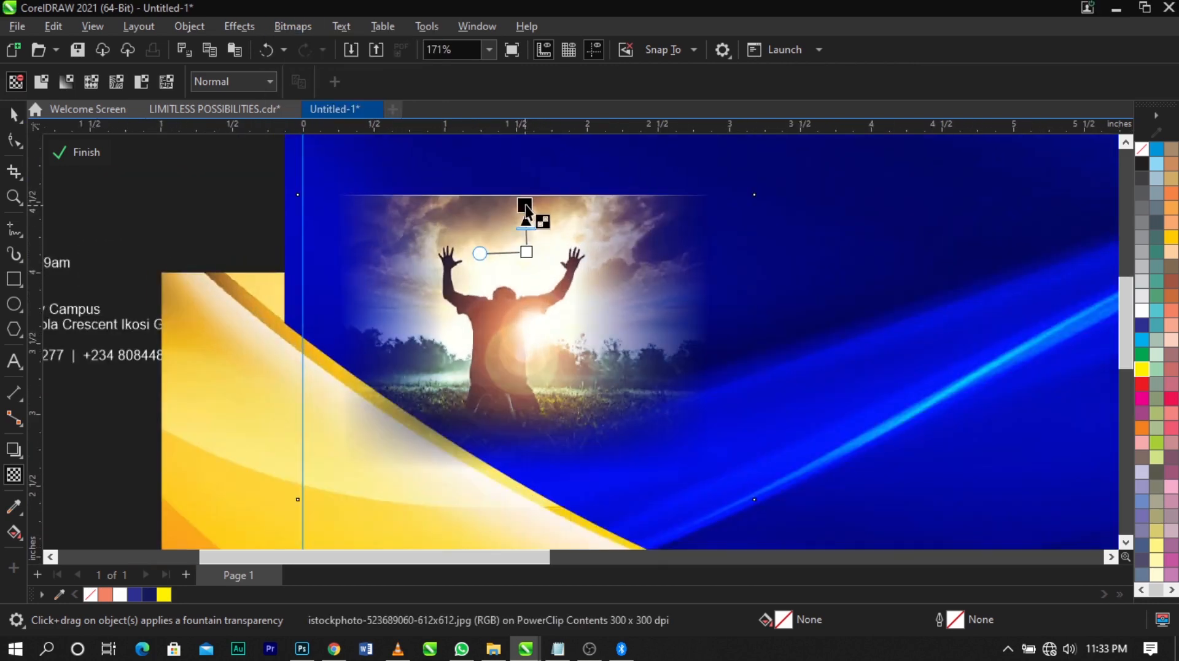
drag(527, 252, 525, 272)
click(268, 82)
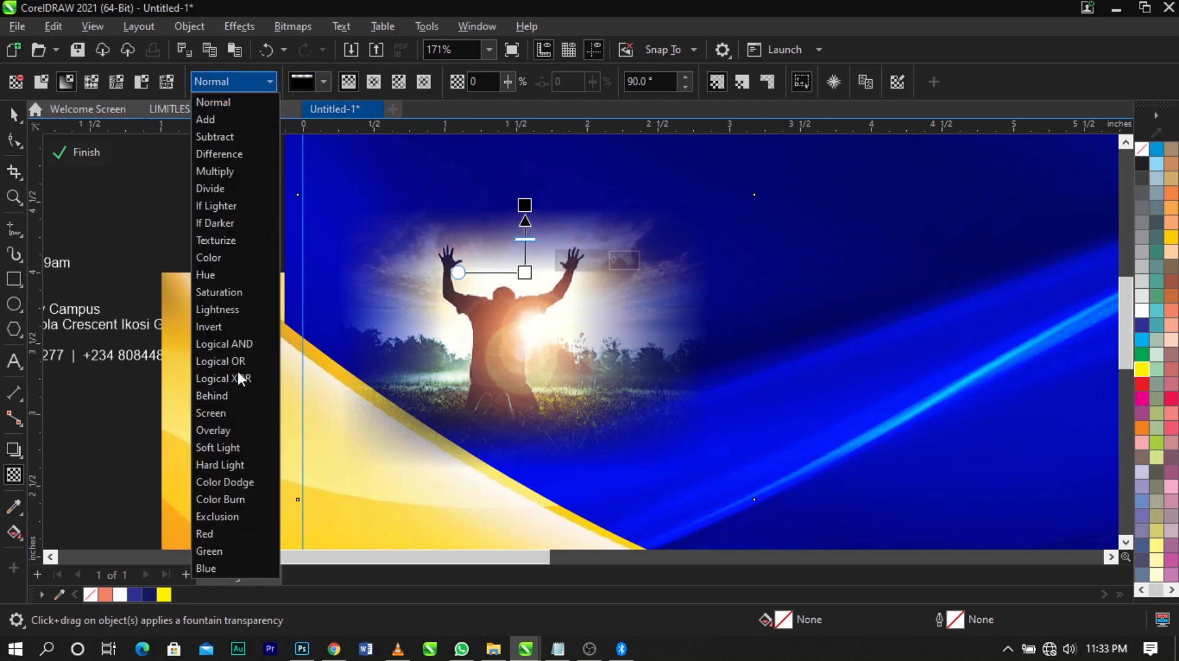
click(223, 415)
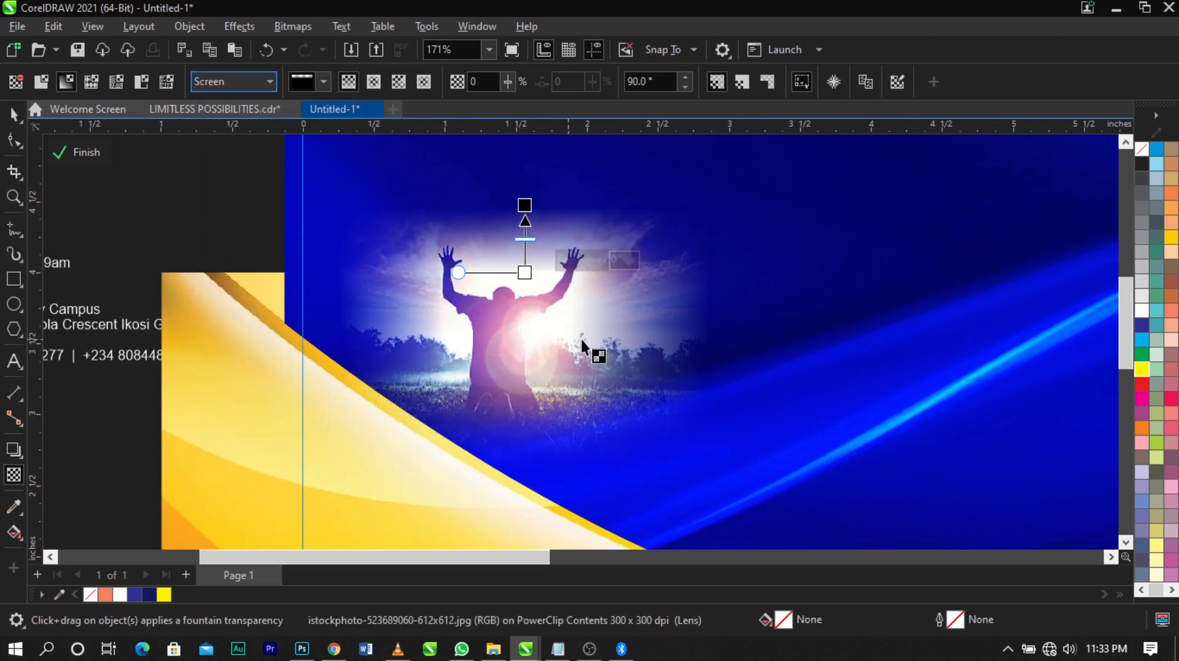
Move the blended worshipper photo slightly down, to about X 1.572 in, Y 3.331 in
scroll(583, 340, down, 2)
key(space)
scroll(595, 342, down, 2)
key(z)
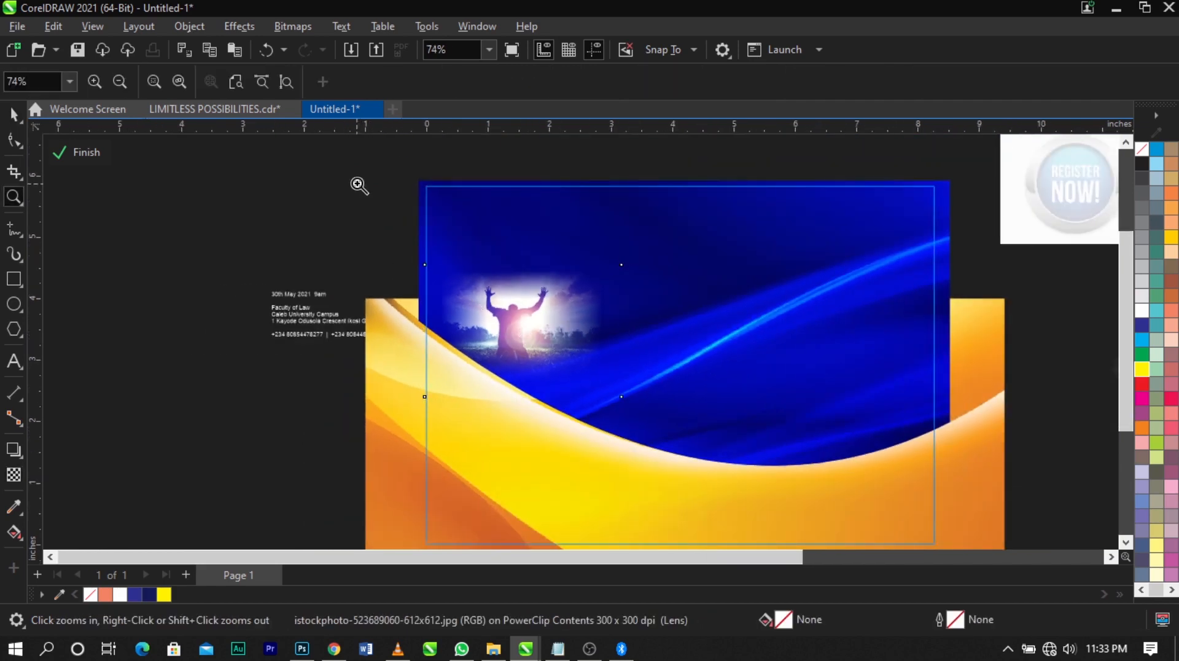
drag(356, 183, 991, 506)
key(space)
click(427, 315)
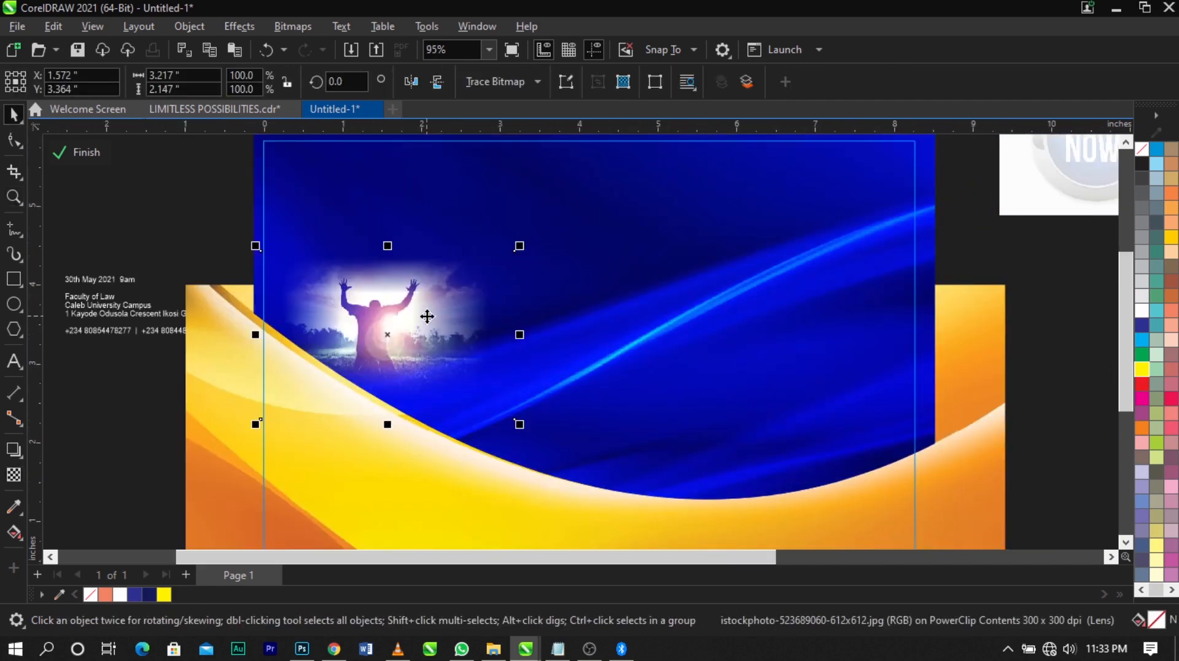
drag(427, 318, 426, 320)
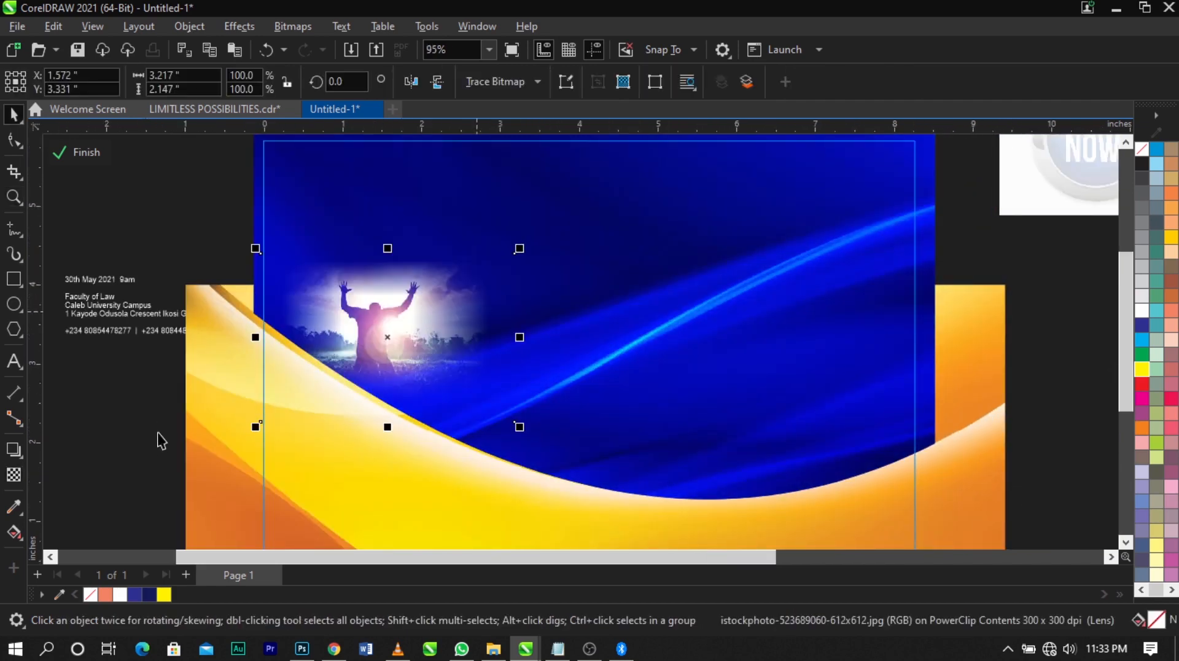
PowerClip the worshipper photo inside the blue curved background shape, test it by moving the shape, and undo that move
right_click(392, 355)
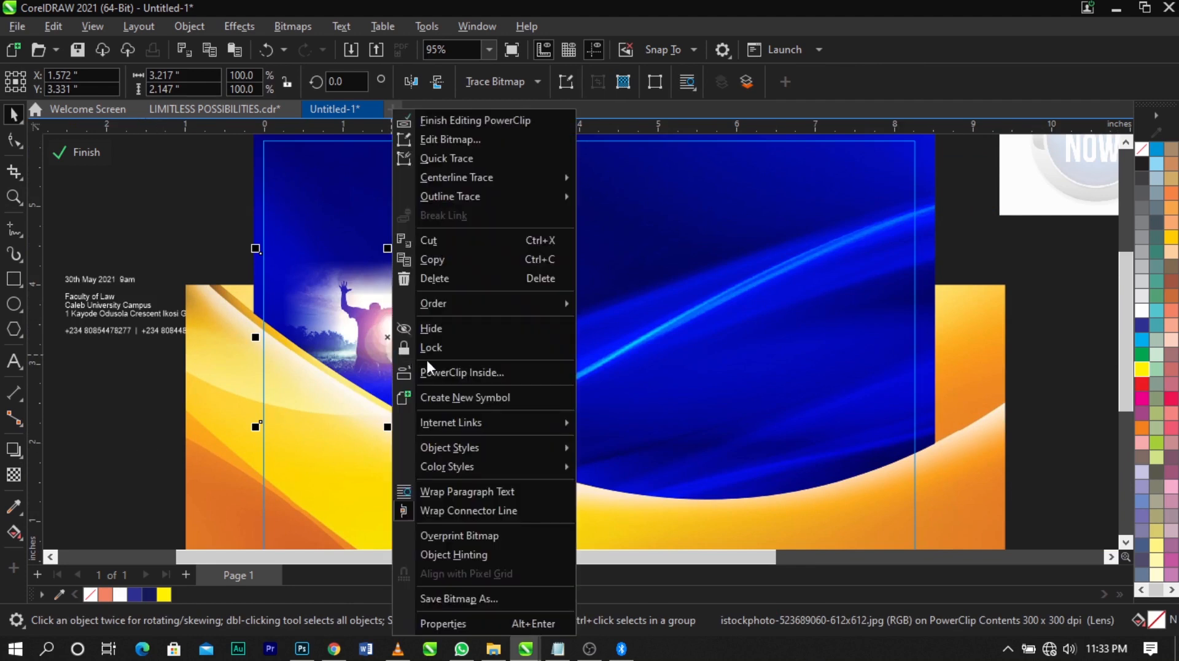
click(463, 373)
click(668, 341)
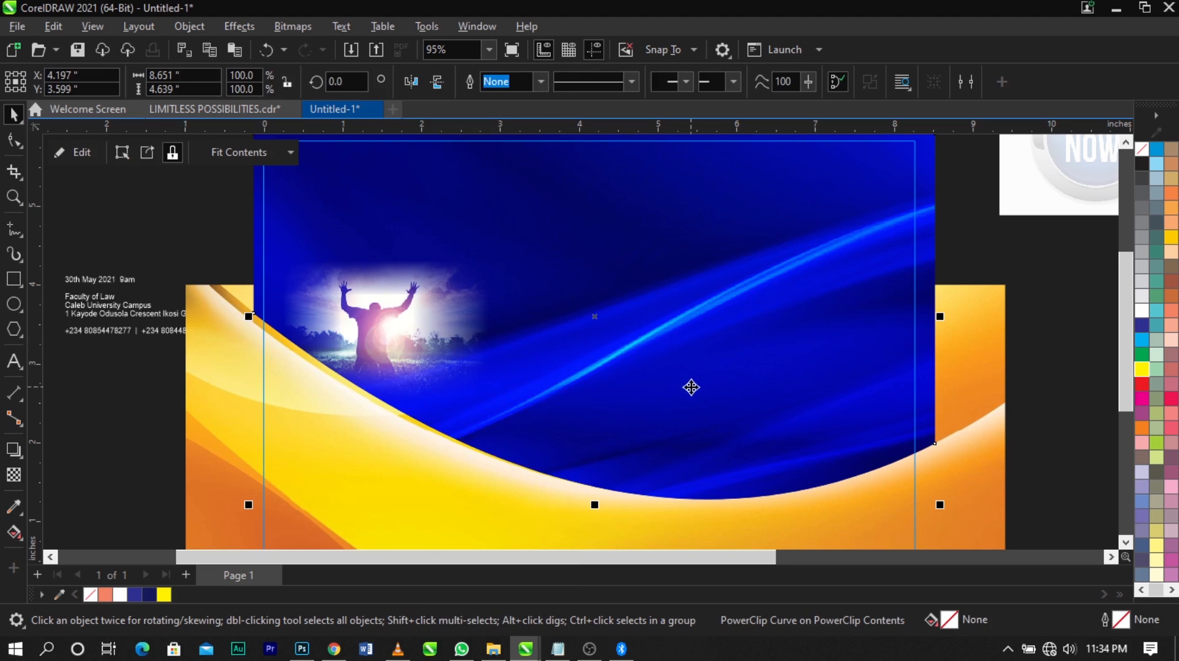
drag(663, 370, 659, 305)
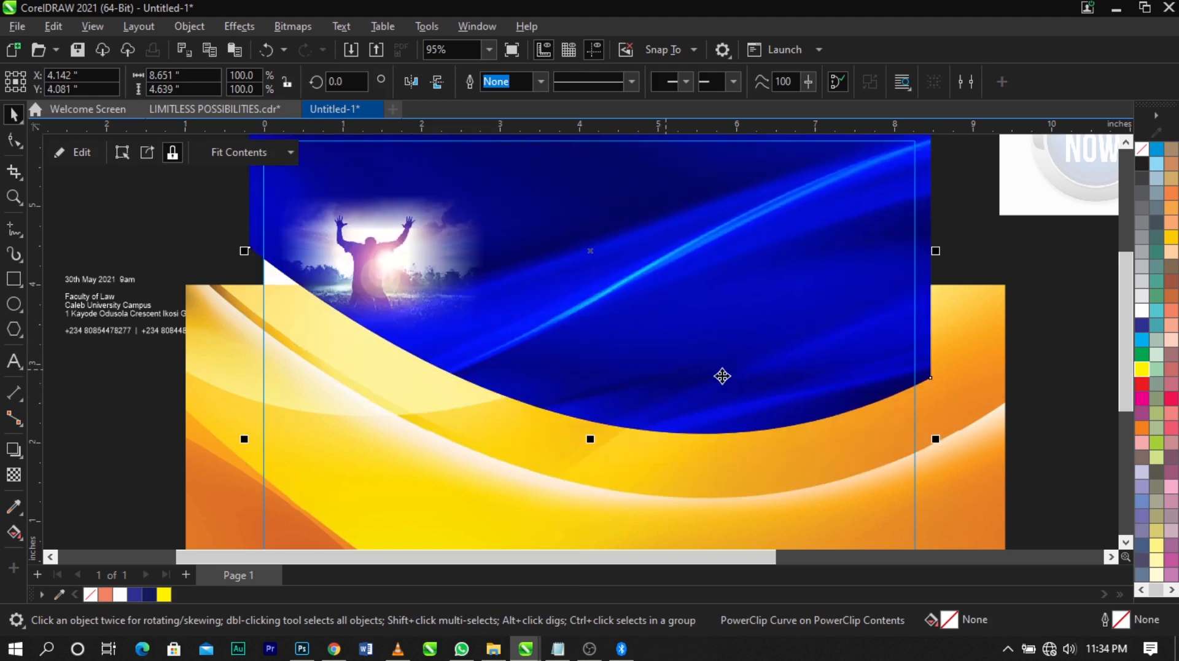
key(ctrl+z)
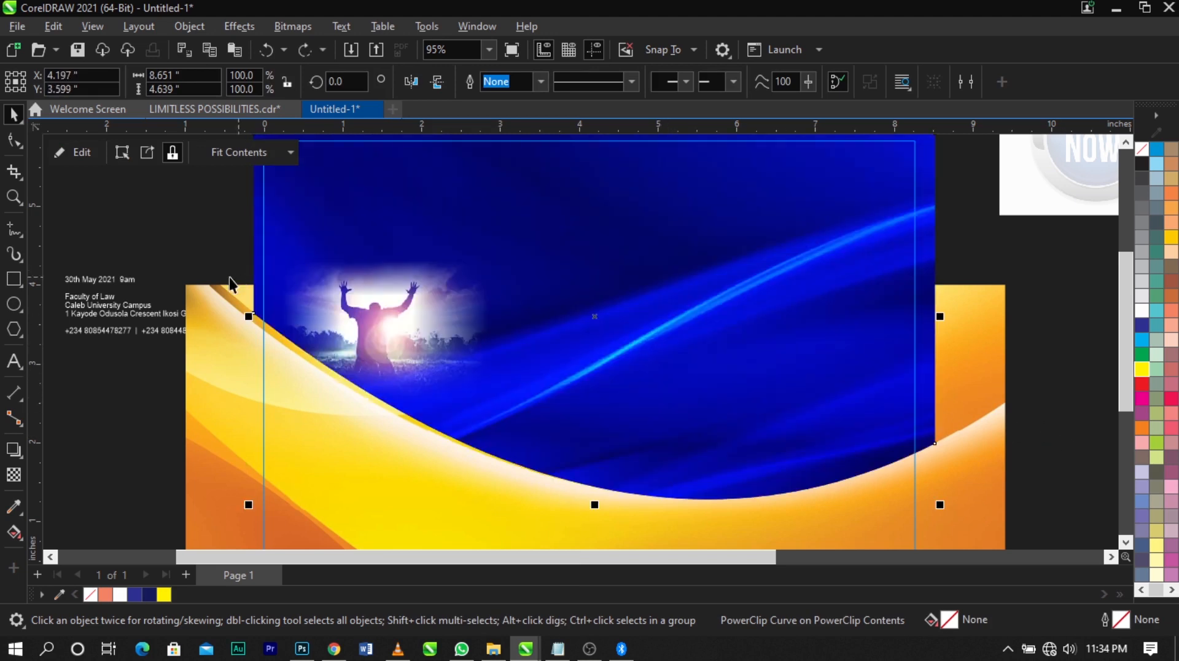
Finish editing the flyer's background PowerClip and deselect the background
click(126, 234)
click(83, 152)
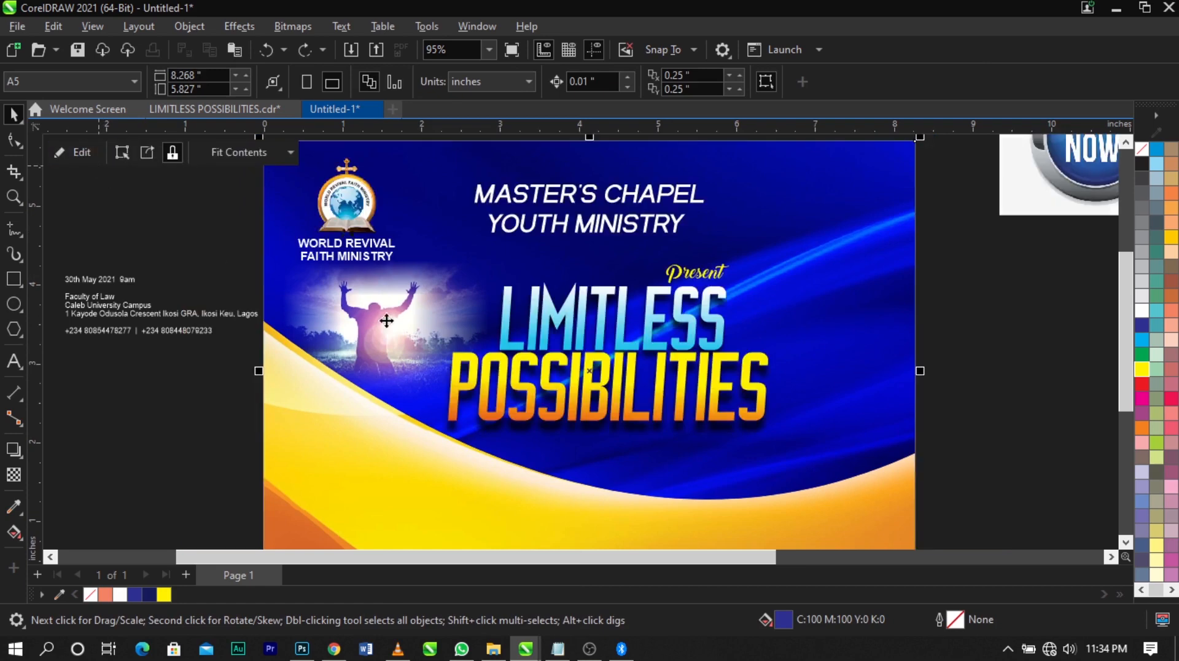
click(982, 414)
Move the worship crowd photo from beside the page onto the flyer's right side, next to the word POSSIBILITIES
scroll(556, 318, down, 2)
key(z)
drag(260, 167, 1025, 499)
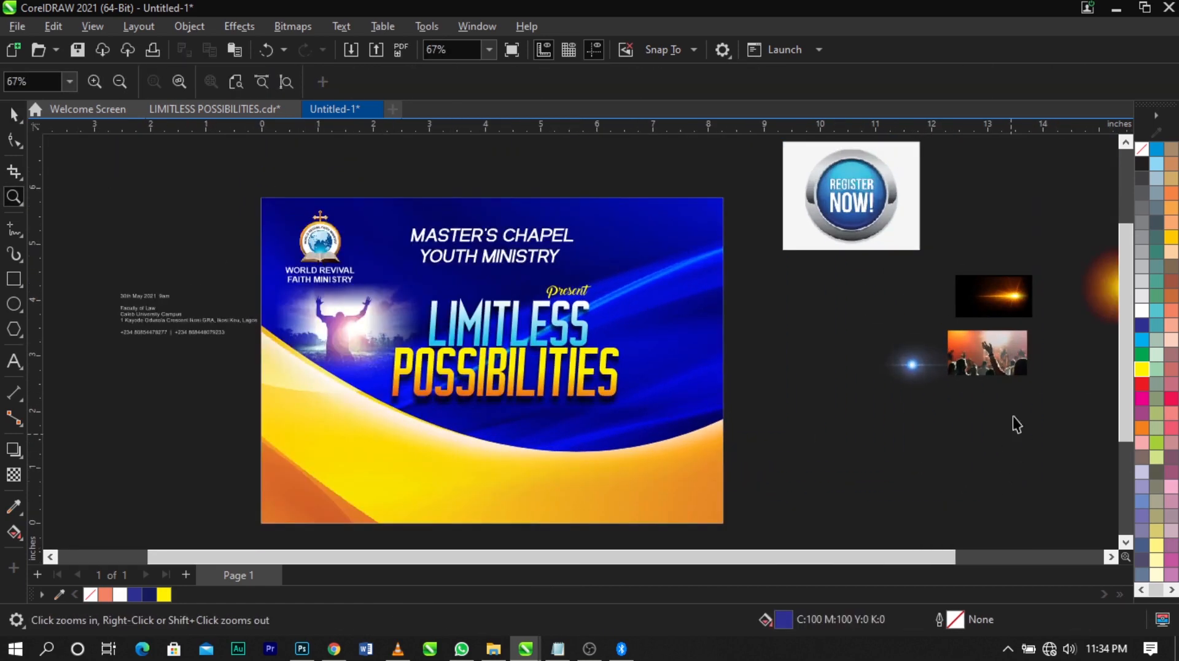
key(space)
drag(997, 357, 683, 359)
scroll(683, 360, up, 2)
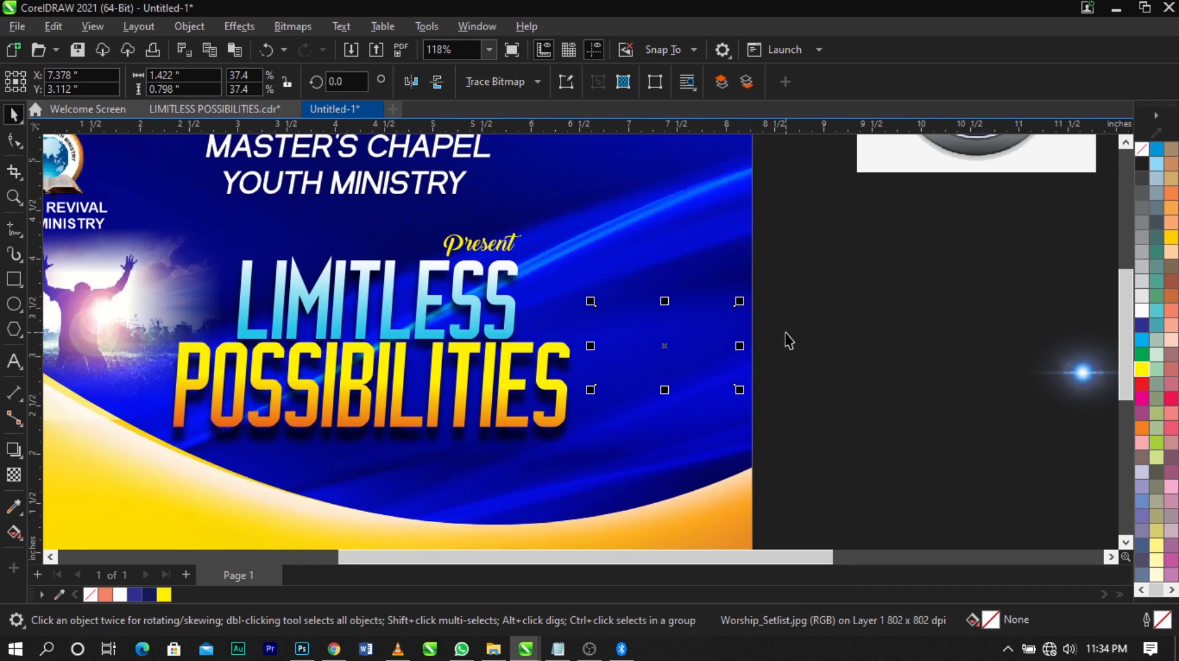
Bring the worship crowd photo to the front and PowerClip it inside the flyer's rectangular background
key(shift+Page_Up)
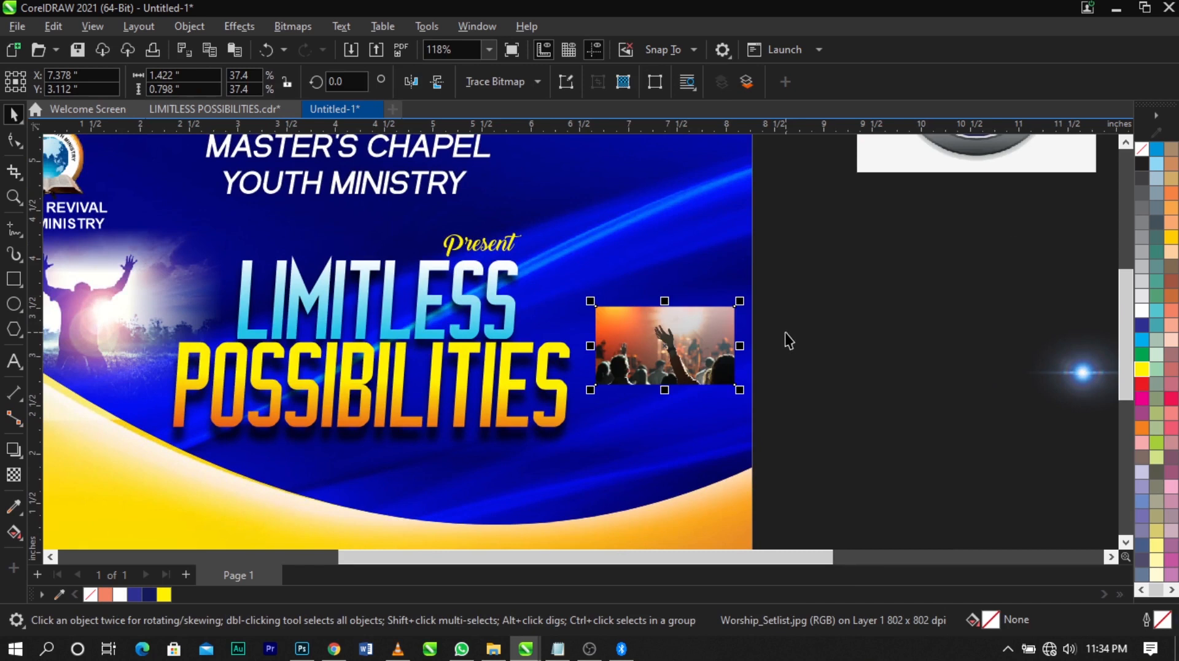
right_click(684, 340)
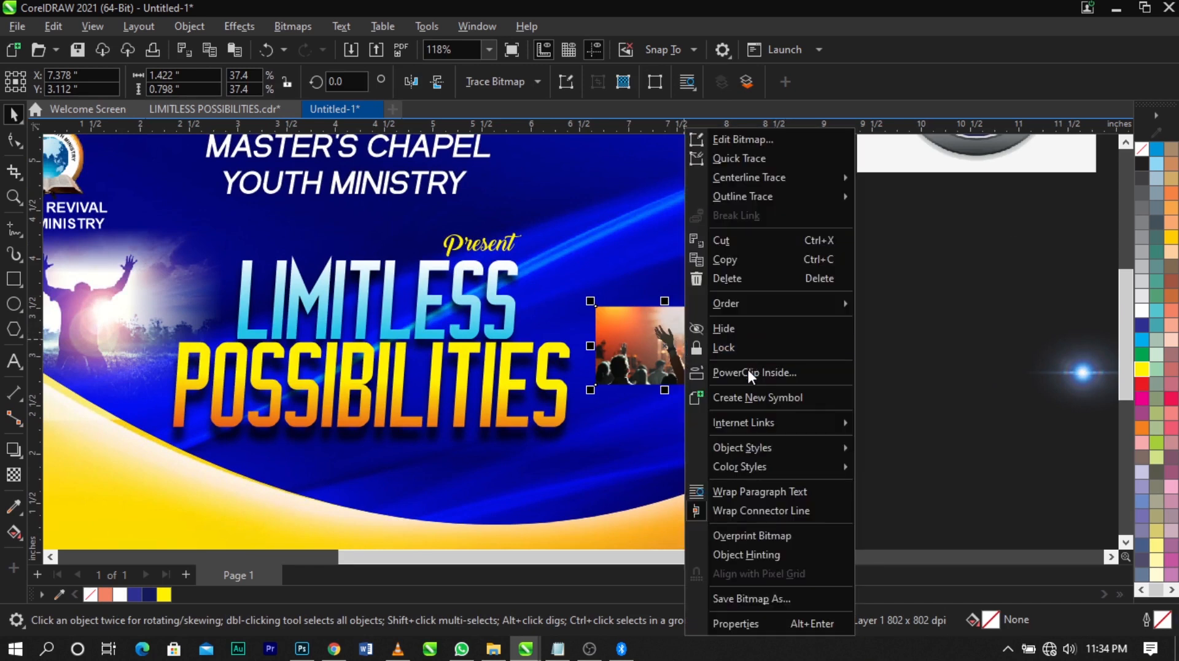
click(747, 367)
click(659, 238)
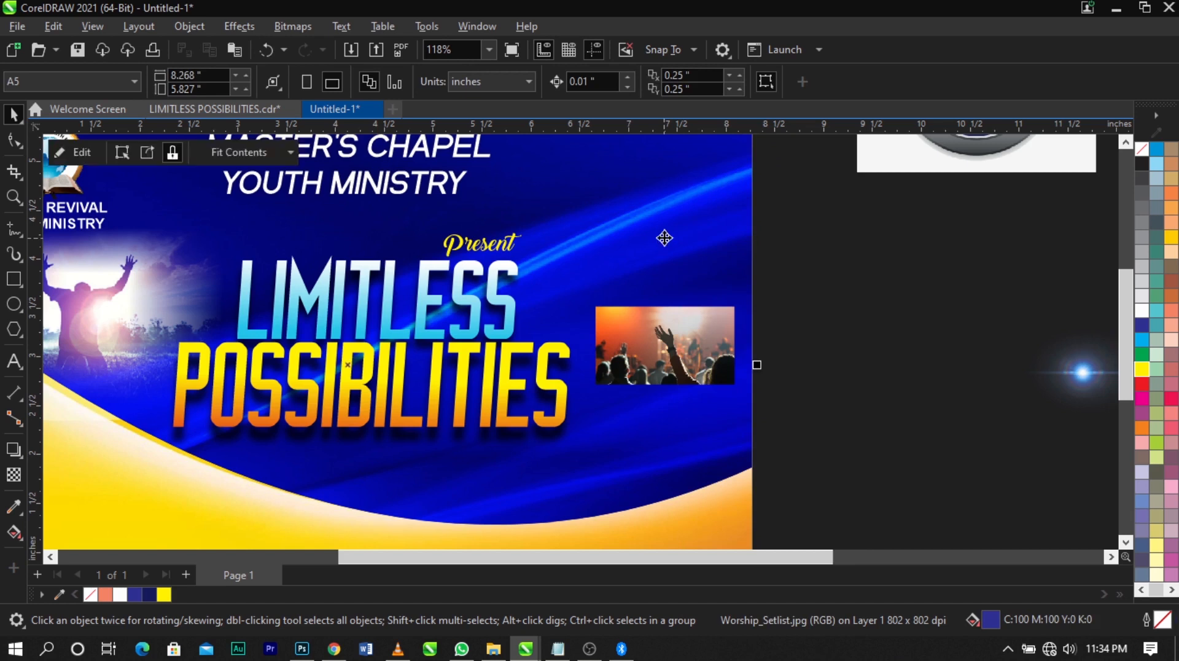
Open the background PowerClip for editing, then enlarge the crowd photo and position it over the right side of the blue area
right_click(687, 367)
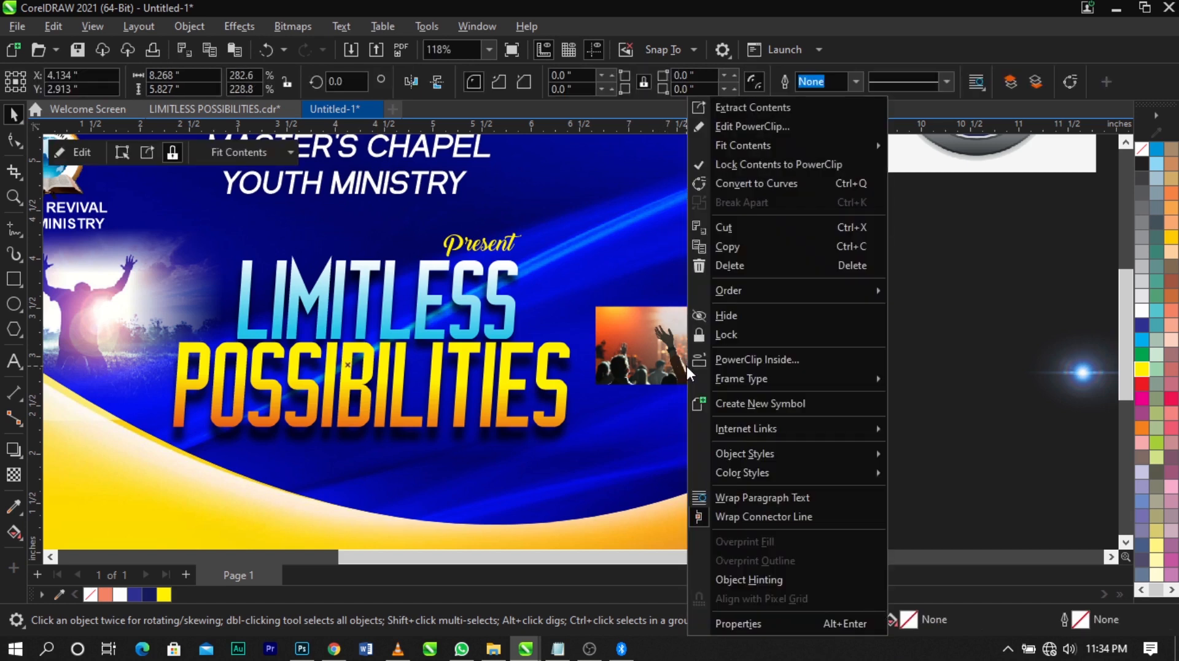
click(775, 128)
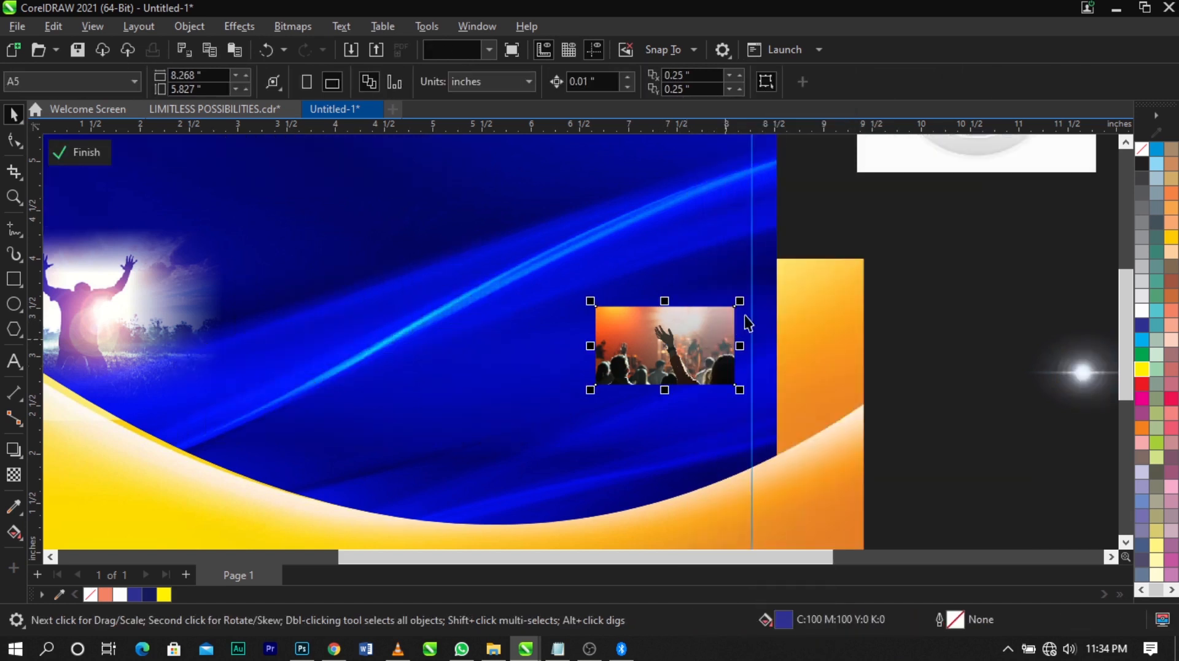
drag(740, 302, 884, 207)
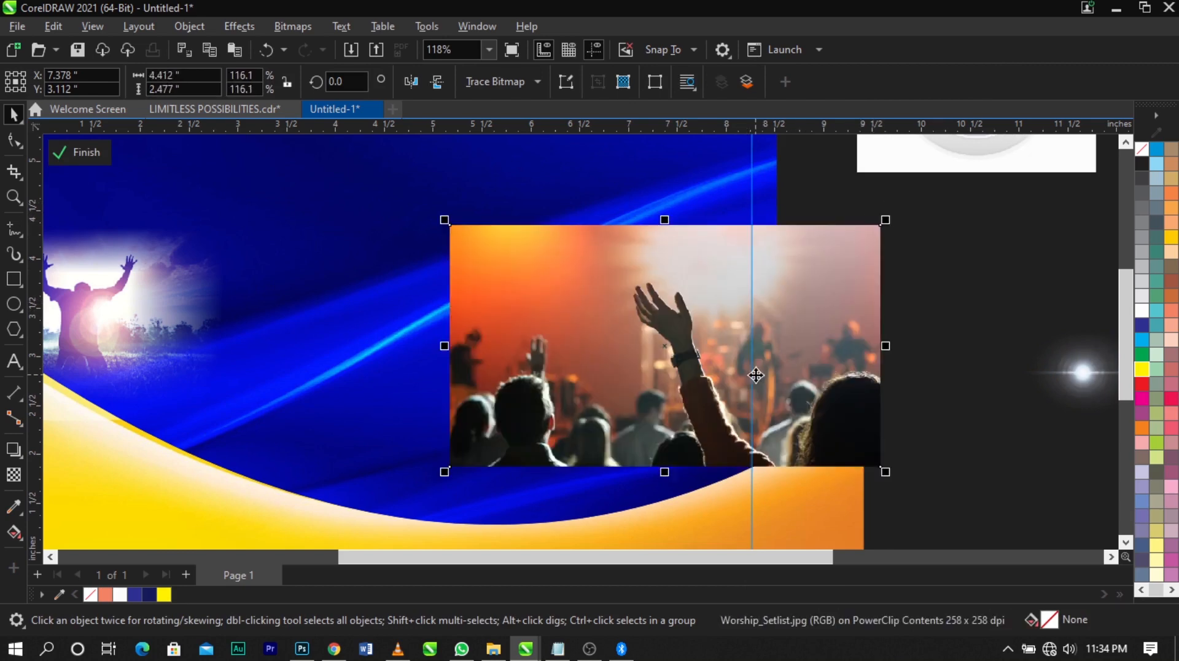
drag(755, 371, 751, 409)
drag(884, 257, 932, 212)
drag(792, 379, 765, 406)
Fade the crowd photo's left edge with a linear fountain transparency and convert the result to a bitmap
click(15, 476)
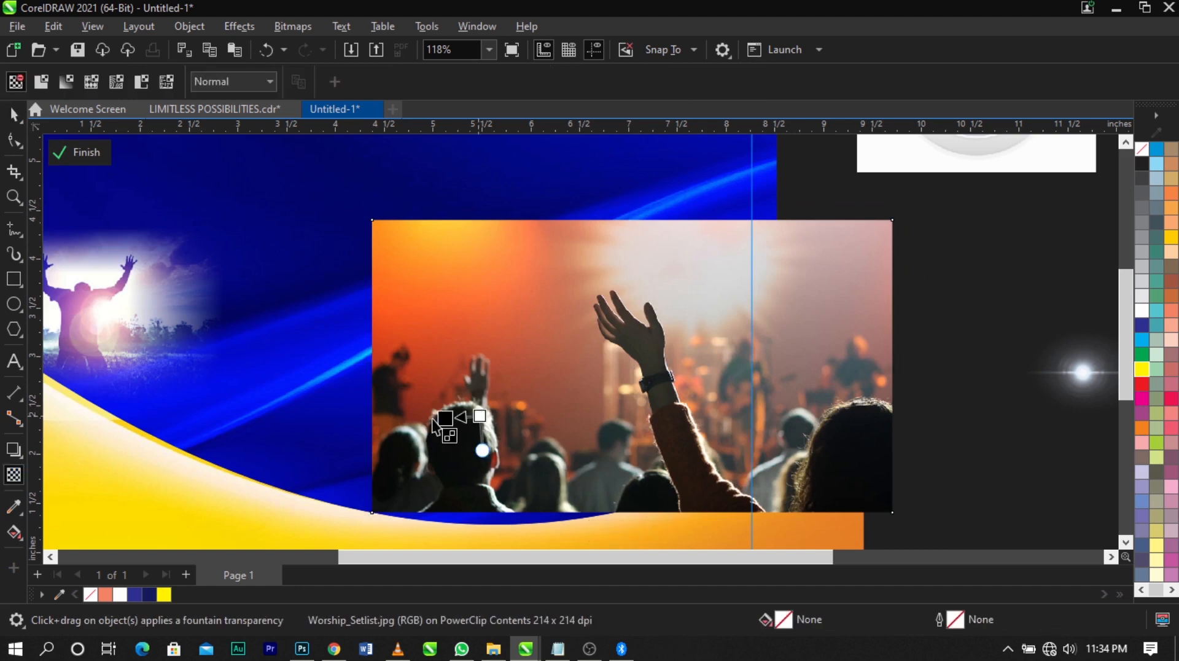
drag(480, 416, 398, 416)
drag(481, 417, 486, 416)
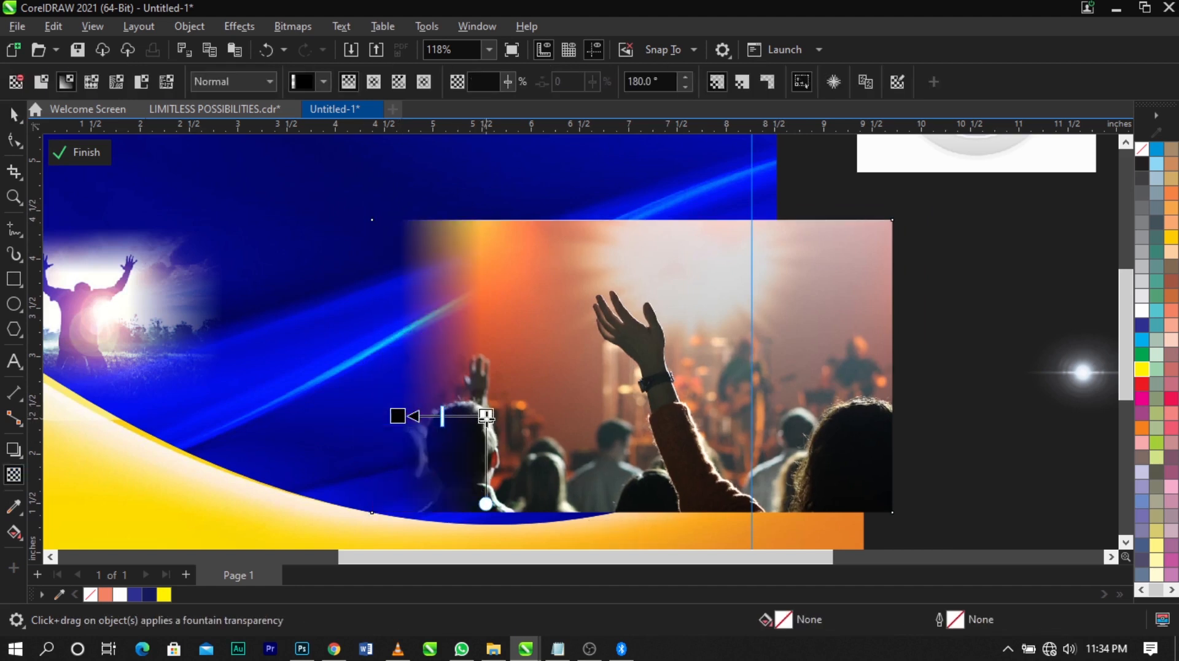
click(303, 27)
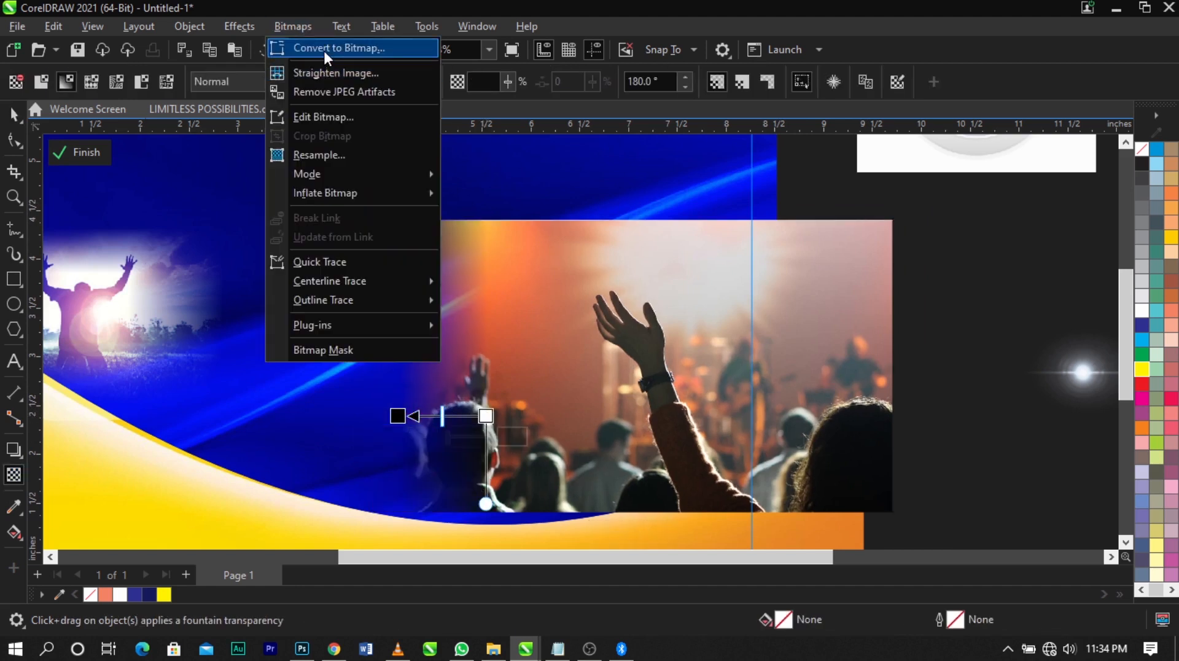
click(323, 49)
click(621, 418)
Fade the crowd photo's top edge with a vertical fountain transparency and convert the result to a bitmap
drag(619, 299, 620, 225)
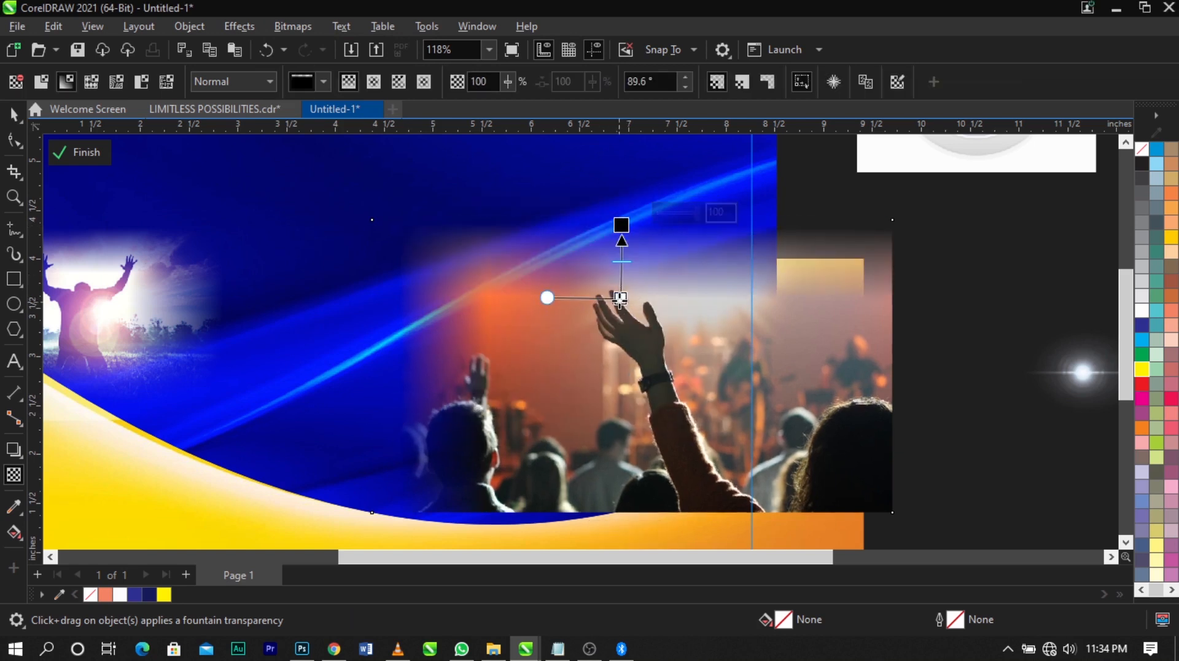
drag(621, 299, 616, 328)
click(621, 225)
click(294, 26)
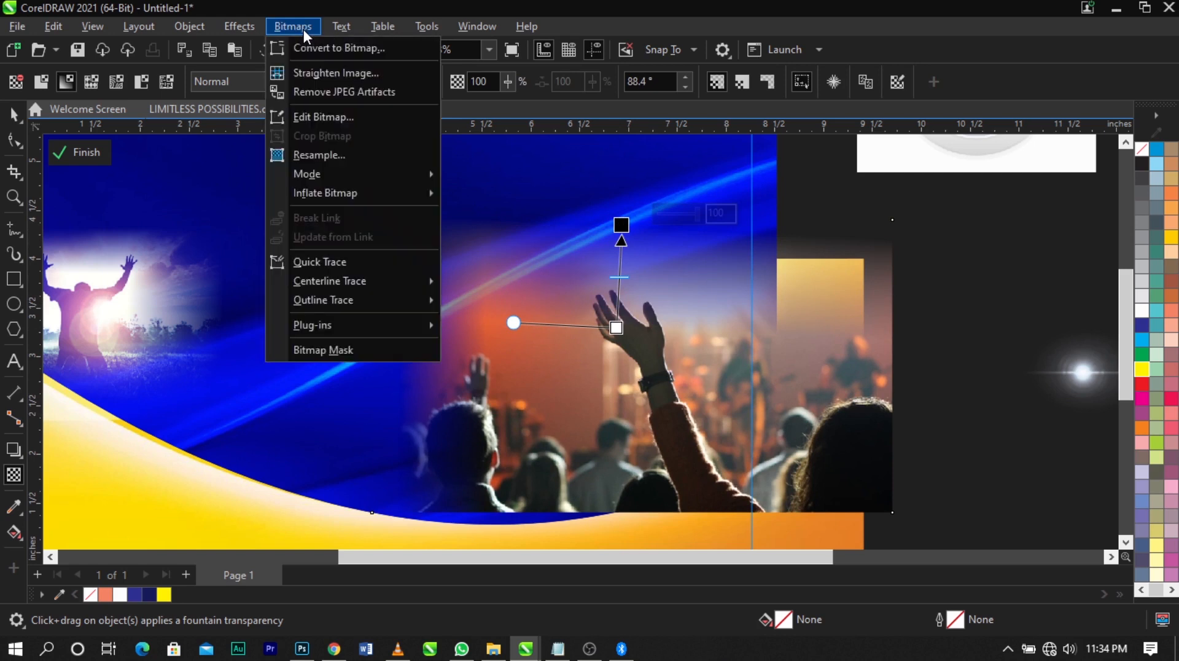
click(339, 48)
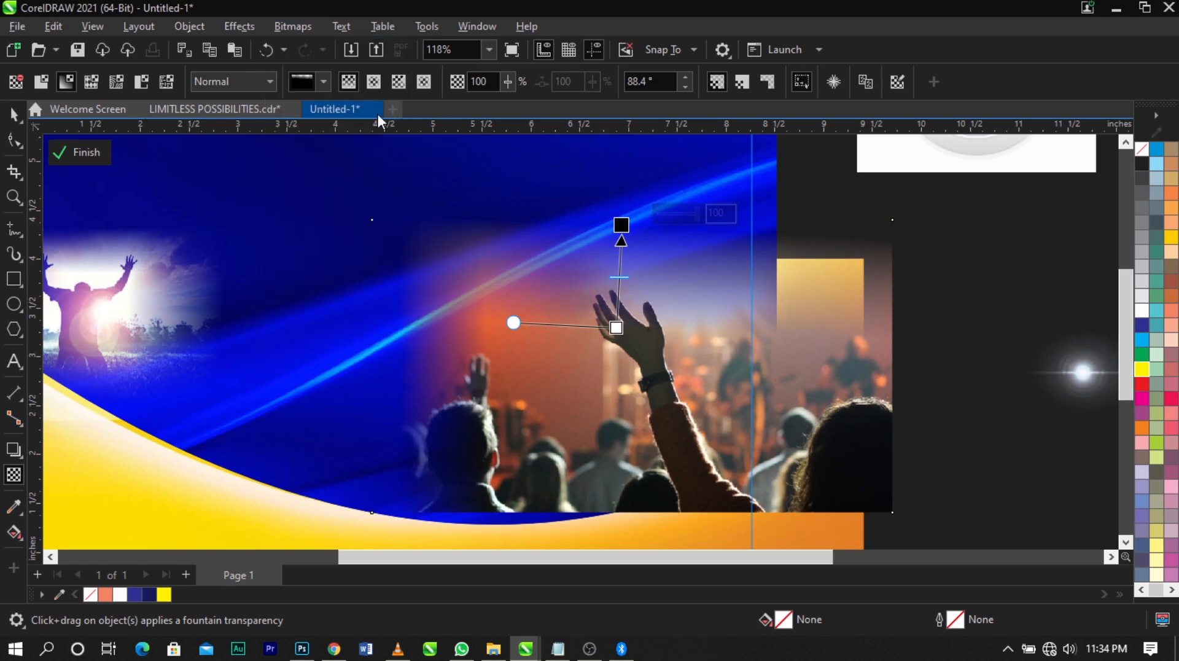
click(612, 420)
Fade the crowd photo's upper-left corner with a diagonal fountain transparency and convert the result to a bitmap
drag(507, 296, 443, 237)
click(293, 26)
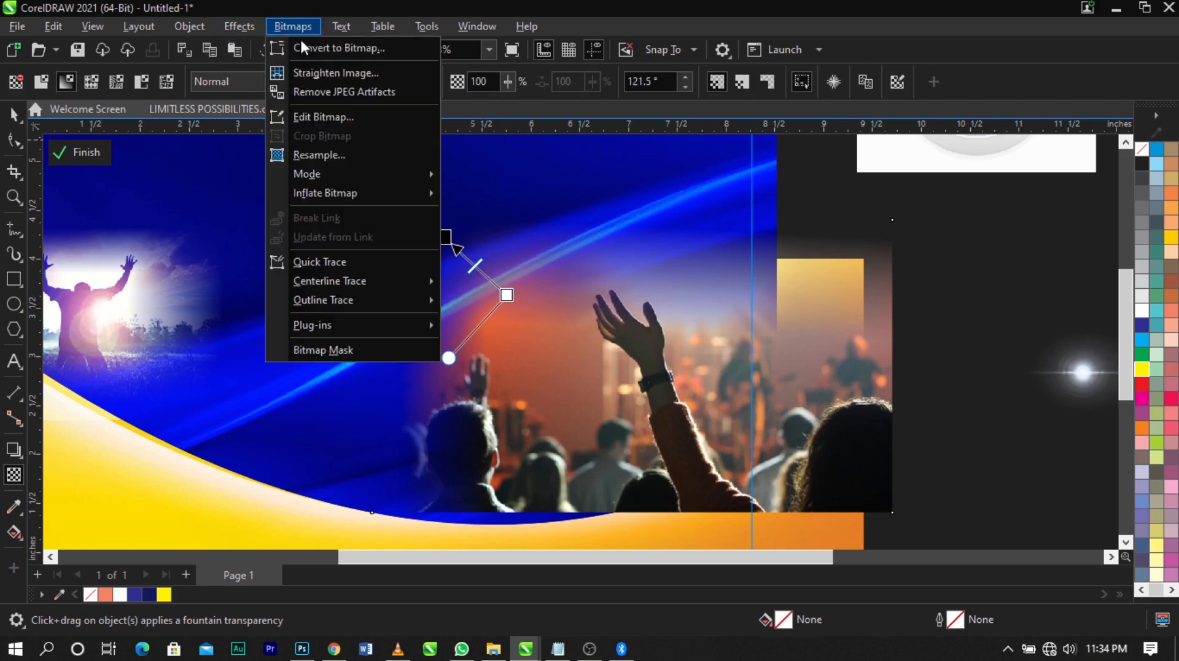
click(336, 48)
click(608, 421)
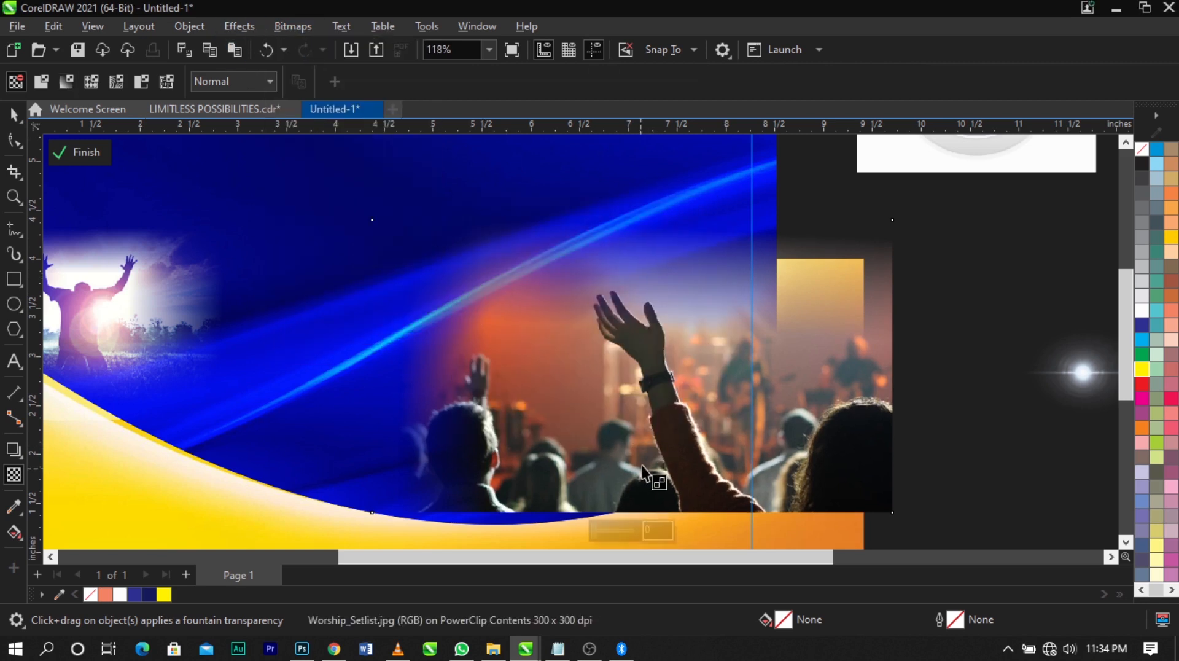
Fade the crowd photo's bottom edge with a fountain transparency and set its merge mode to Screen
drag(642, 506, 646, 505)
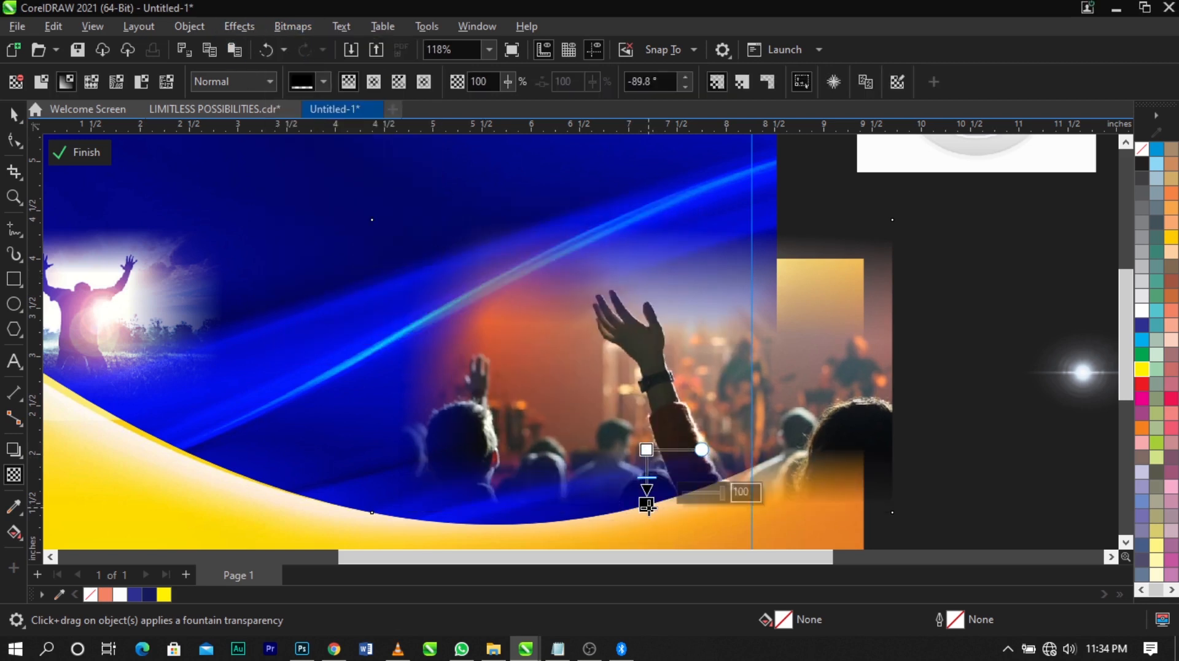
click(248, 86)
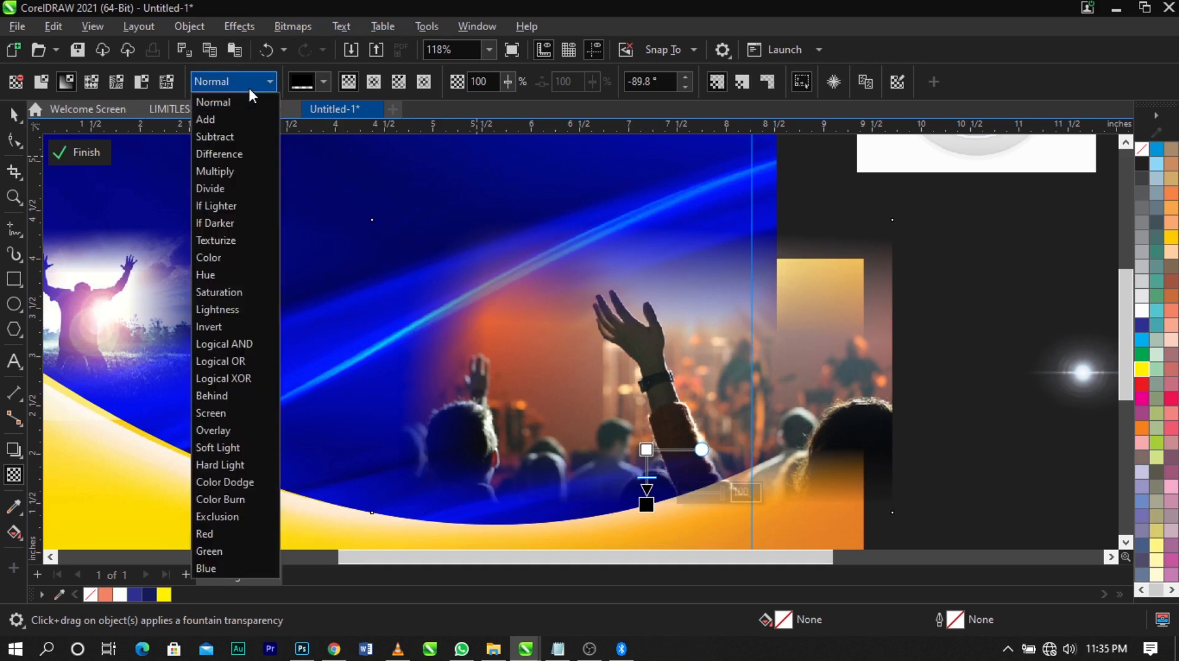
click(236, 416)
click(967, 430)
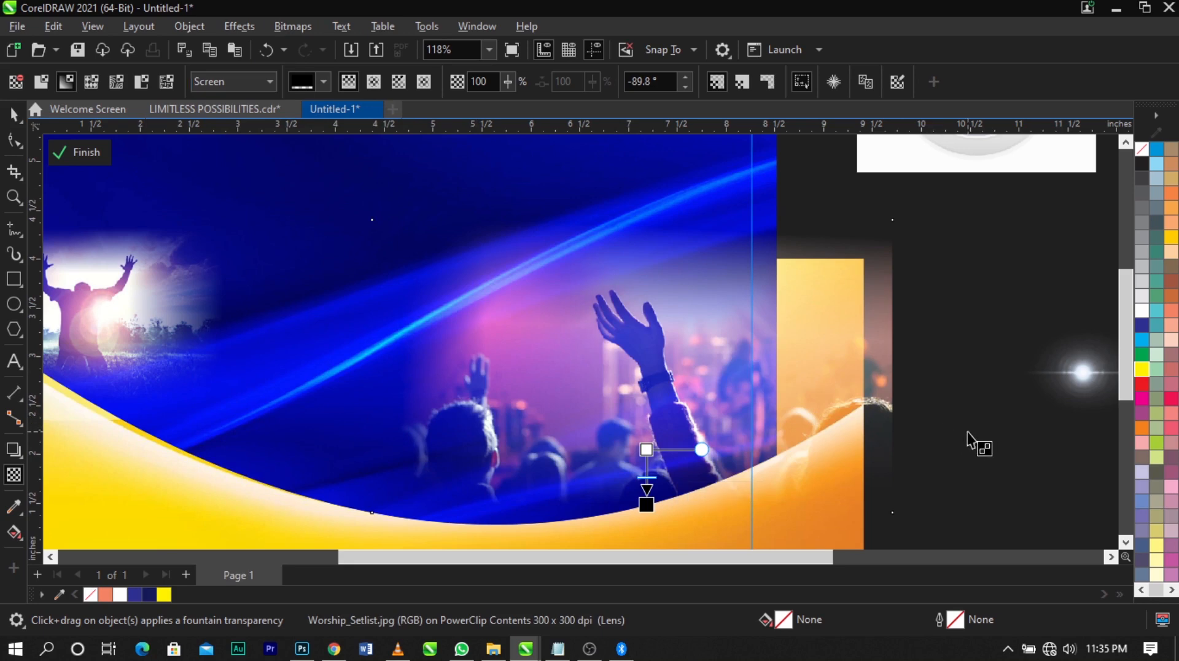
Finish editing the background PowerClip and deselect the background
key(space)
scroll(553, 337, down, 1)
ctrl+click(845, 458)
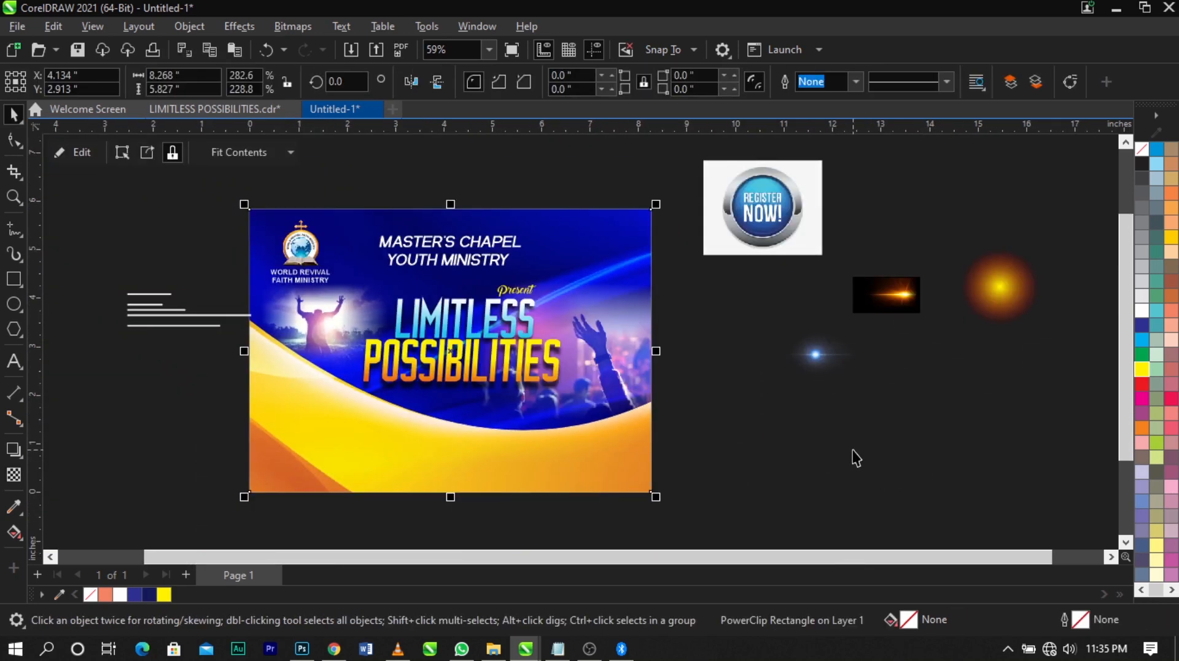
key(z)
drag(165, 177, 898, 472)
key(space)
scroll(832, 317, down, 1)
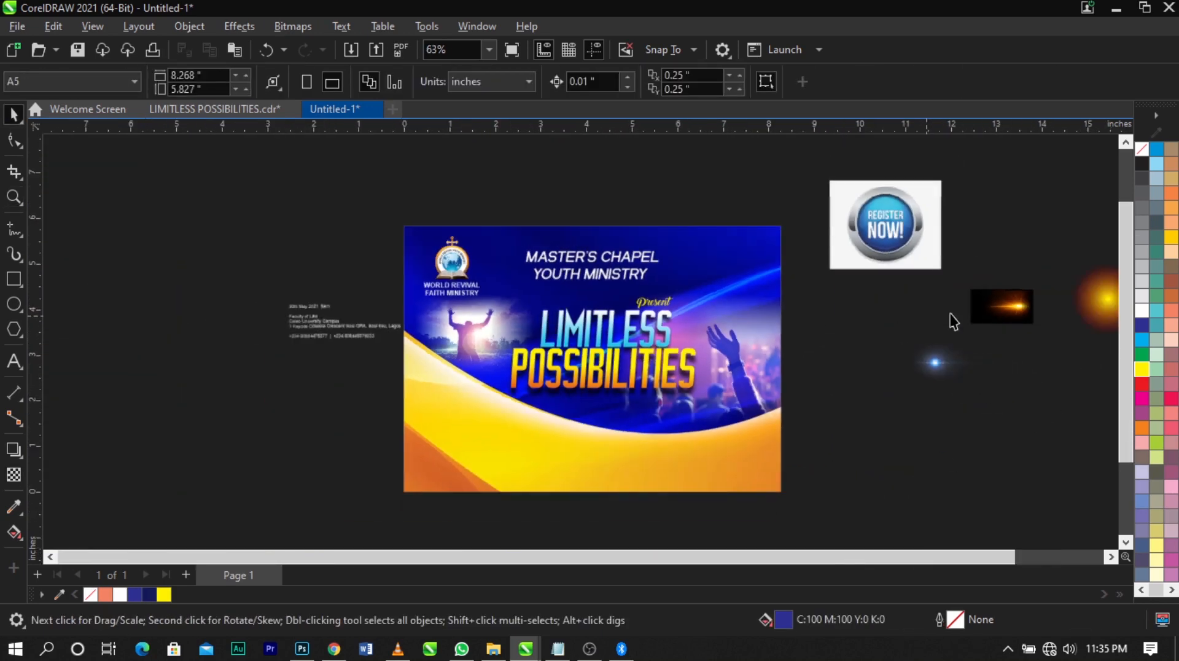
Move the yellow-orange glow image closer to the flyer's right edge, to about X 10.544 in, Y 4.216 in
drag(1108, 311, 810, 312)
key(z)
drag(447, 188, 963, 422)
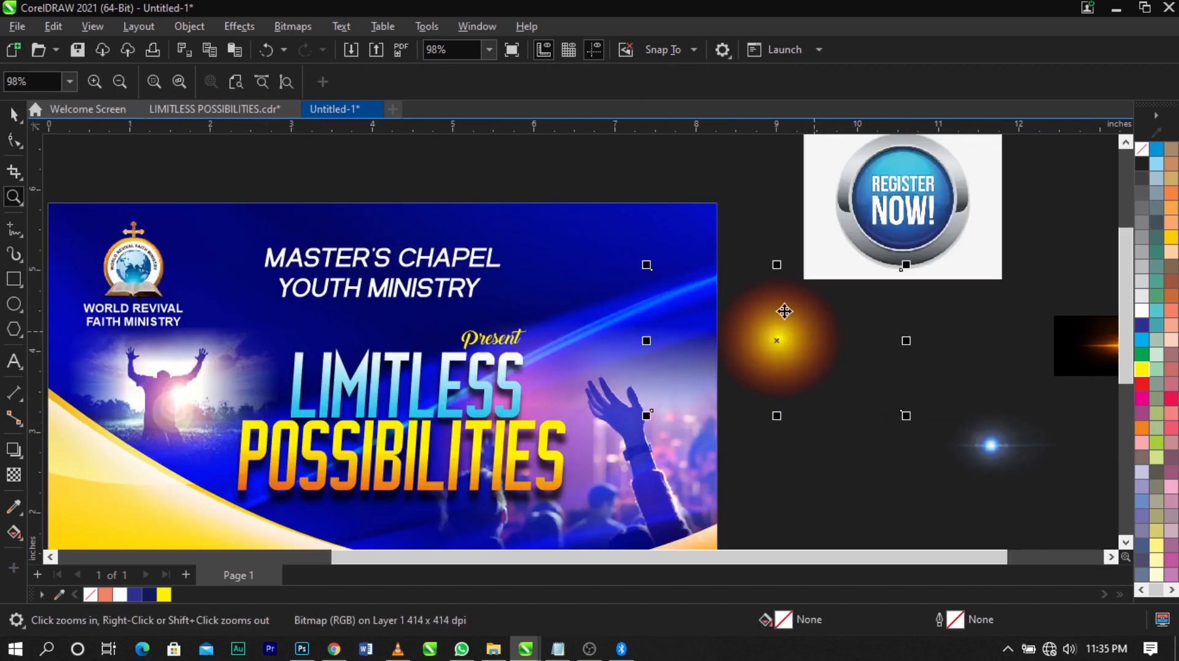
key(space)
drag(762, 327, 887, 322)
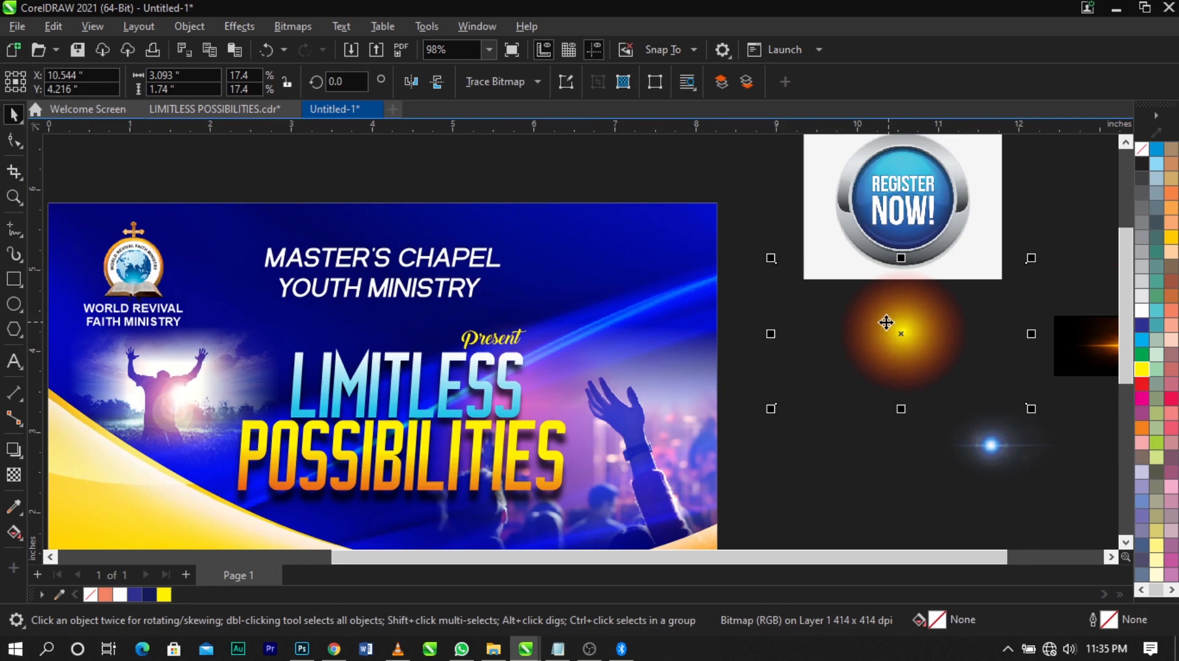
Place the yellow-orange glow inside the background PowerClip above the raised hand and open the PowerClip for editing
drag(886, 322, 593, 306)
click(603, 320)
ctrl+click(603, 319)
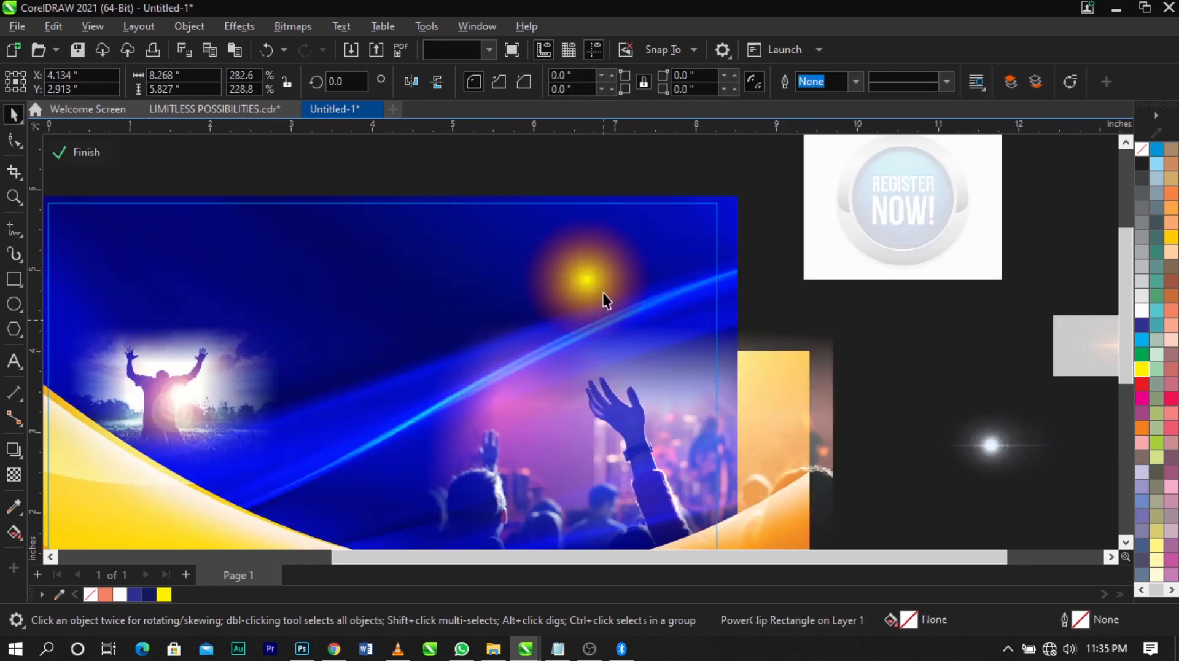
Enlarge the glow to about 10.9 by 6.13 in and center it near the blue area's right edge, about X 8.657 in, Y 4.575 in
click(602, 293)
scroll(641, 338, down, 1)
drag(698, 353, 945, 472)
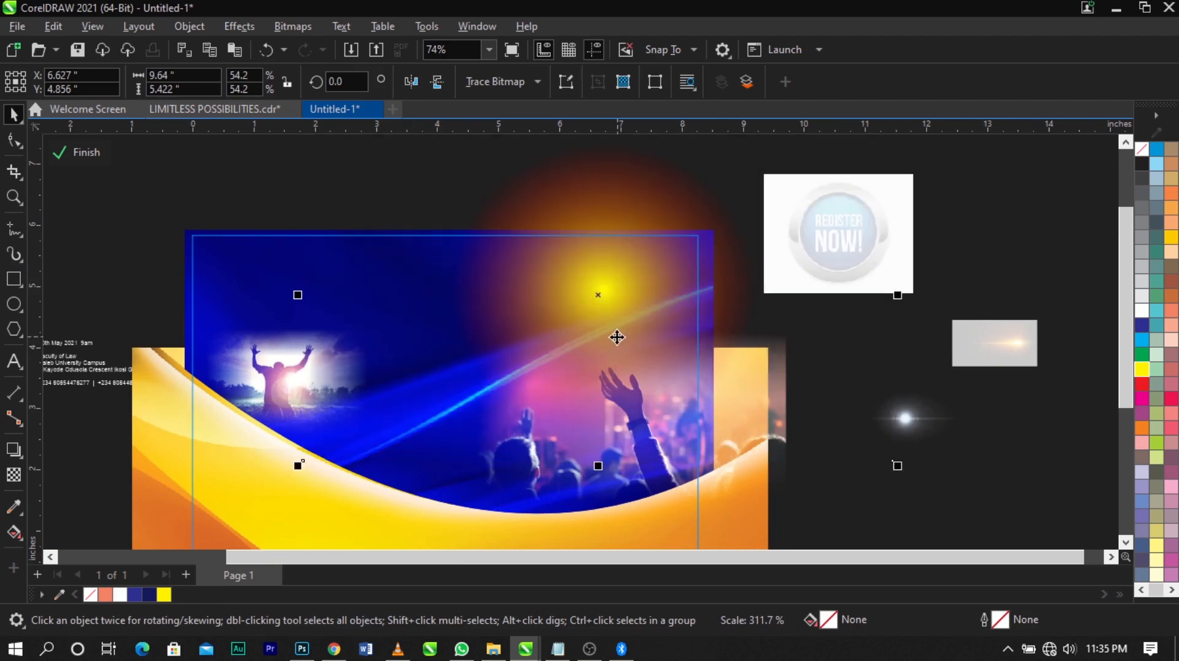
drag(617, 337, 724, 351)
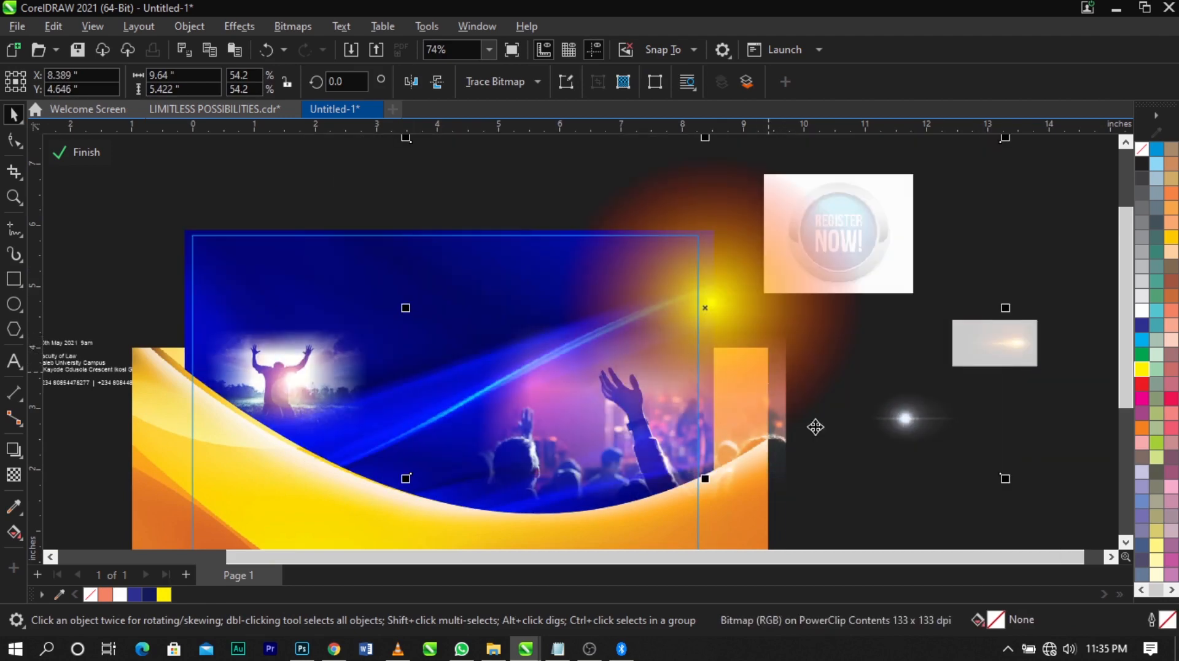
drag(1006, 478, 1048, 499)
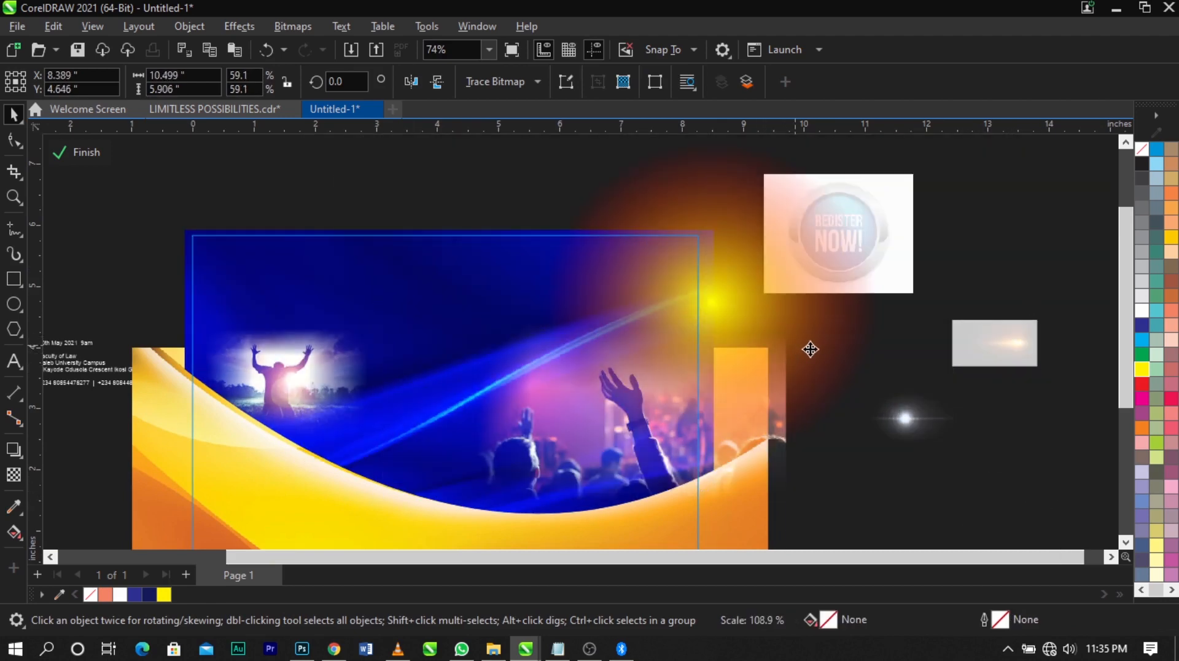
drag(810, 366, 820, 360)
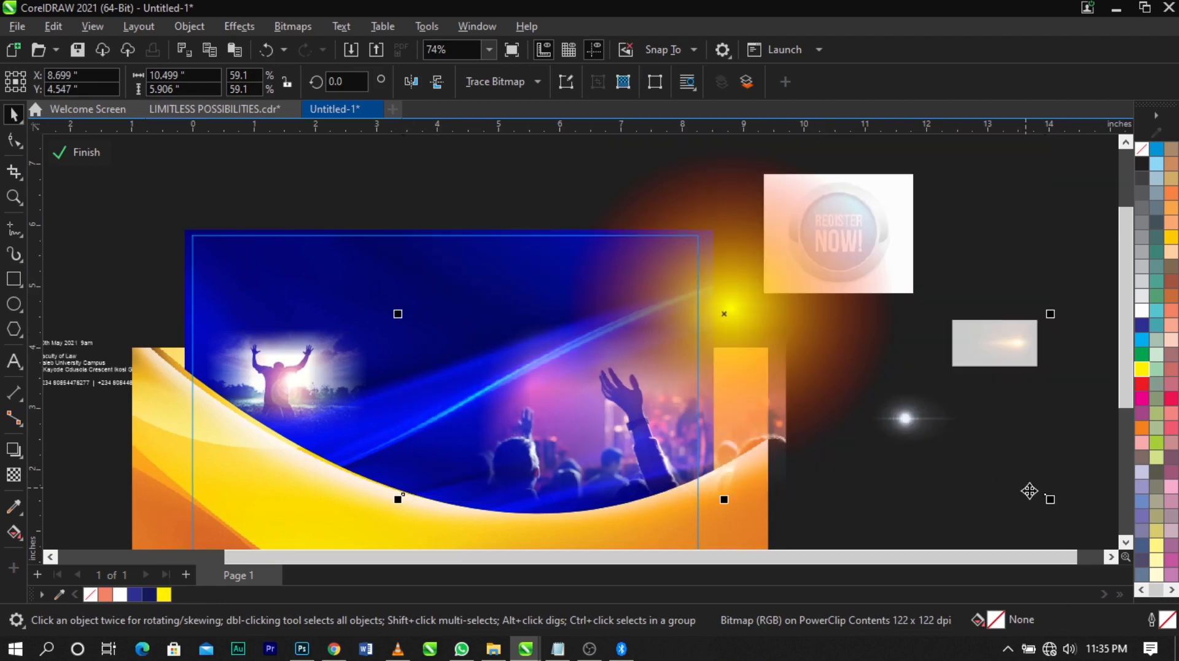
drag(1051, 502, 1063, 509)
drag(890, 372, 887, 369)
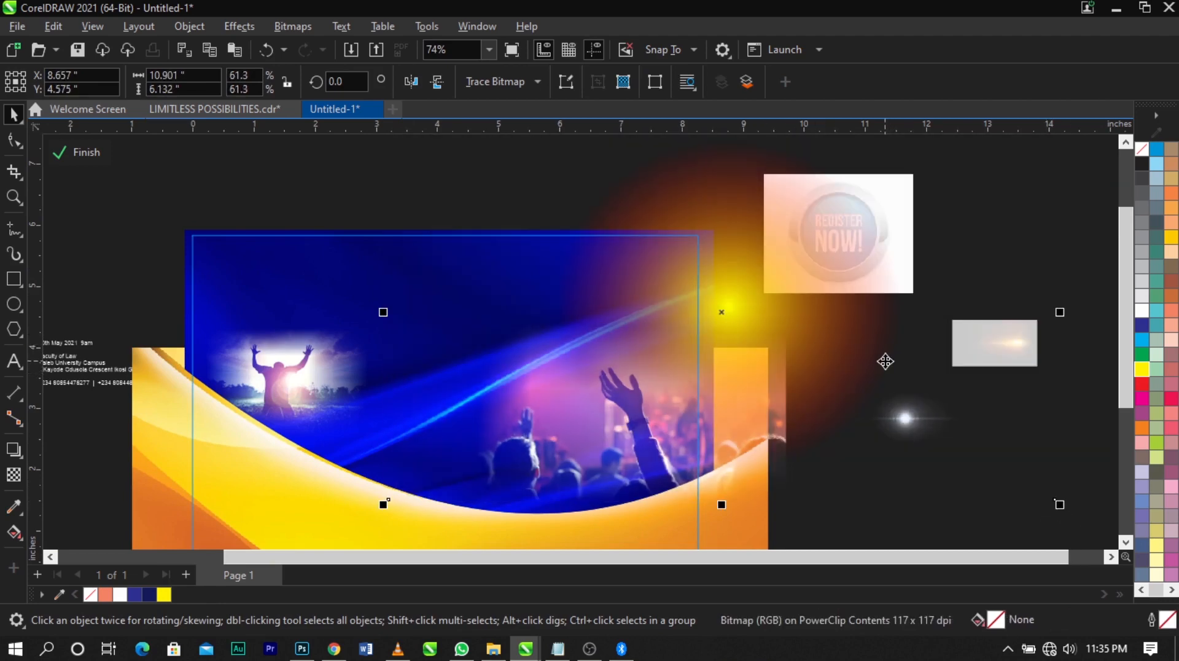
Set the glow's merge mode to Screen and move it to about X 8.105 in, Y 4.434 in
click(14, 474)
click(234, 78)
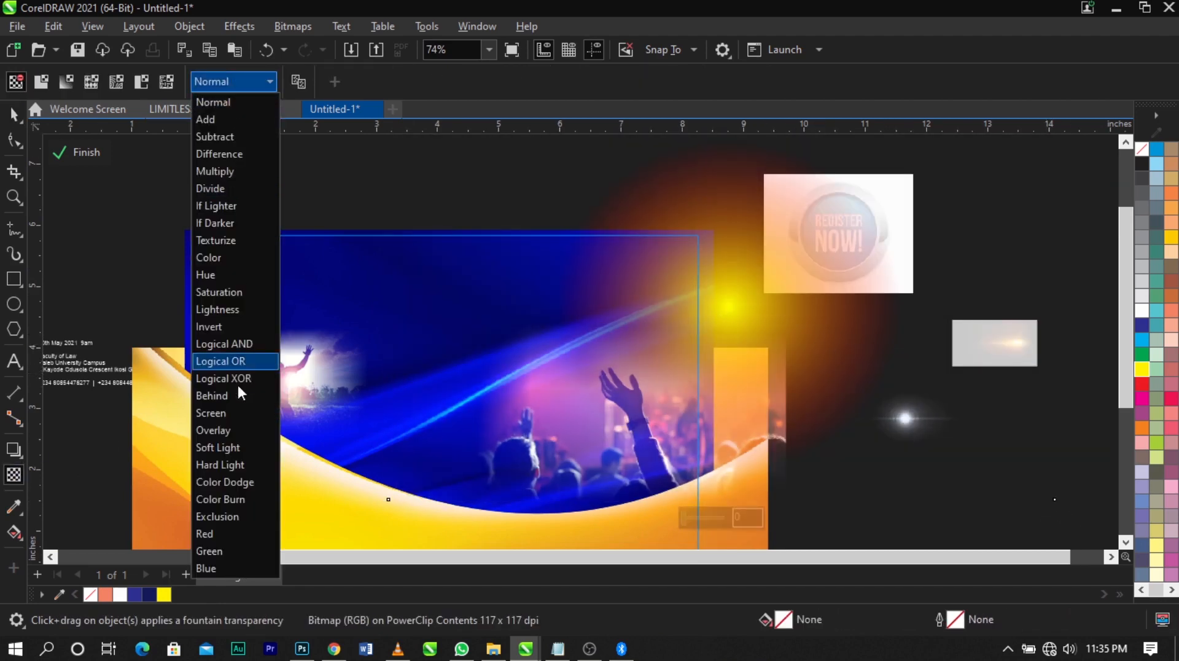
click(238, 413)
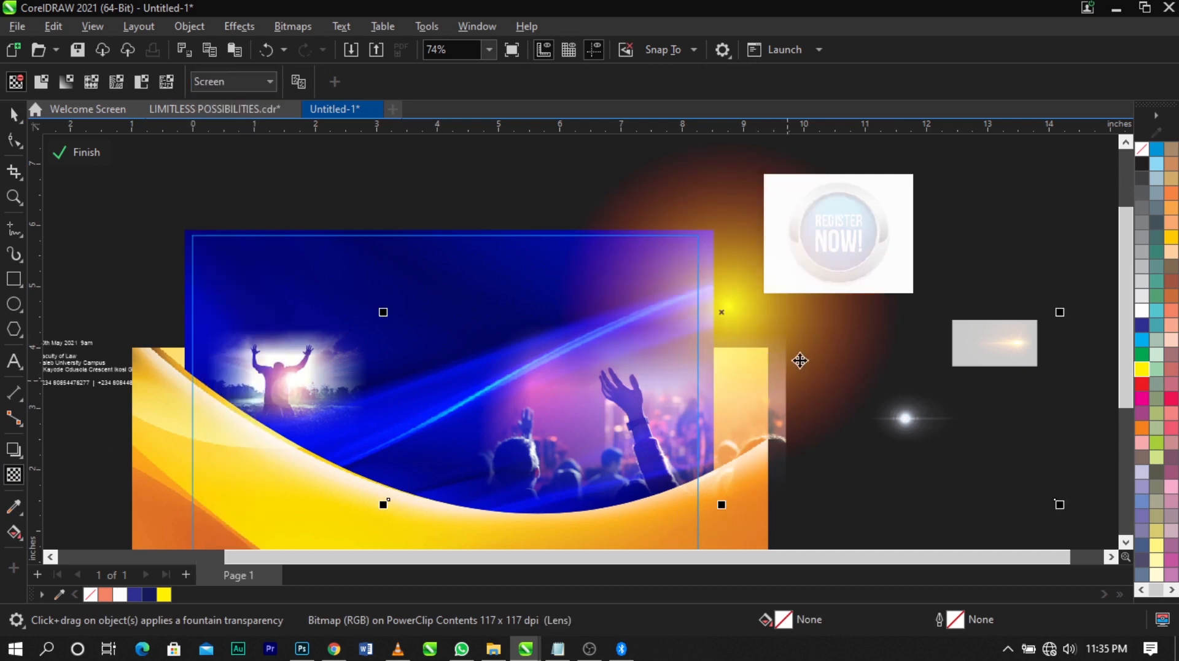
key(space)
drag(784, 366, 741, 329)
scroll(864, 326, down, 1)
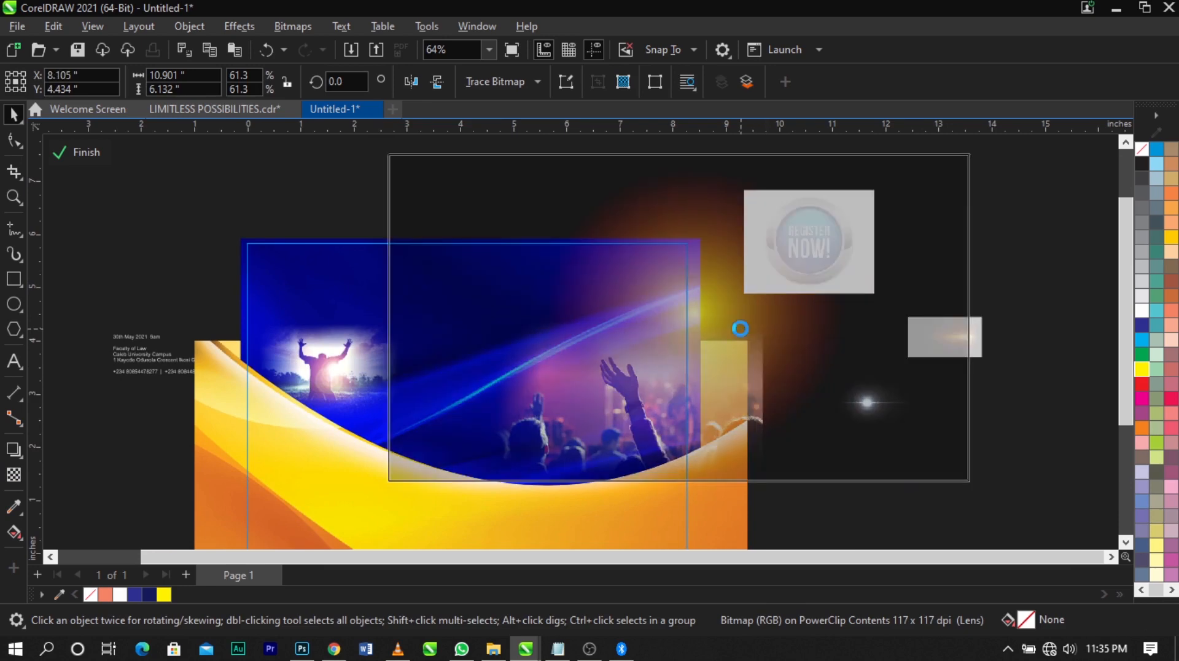
Finish editing the background PowerClip containing the crowd photo and glow
ctrl+click(1035, 265)
scroll(697, 301, down, 3)
key(F2)
drag(306, 258, 791, 501)
Move the orange lens flare image onto the flyer beside the end of POSSIBILITIES, at about X 7.21 in, Y 2.385 in
drag(1105, 253, 753, 370)
scroll(881, 316, up, 2)
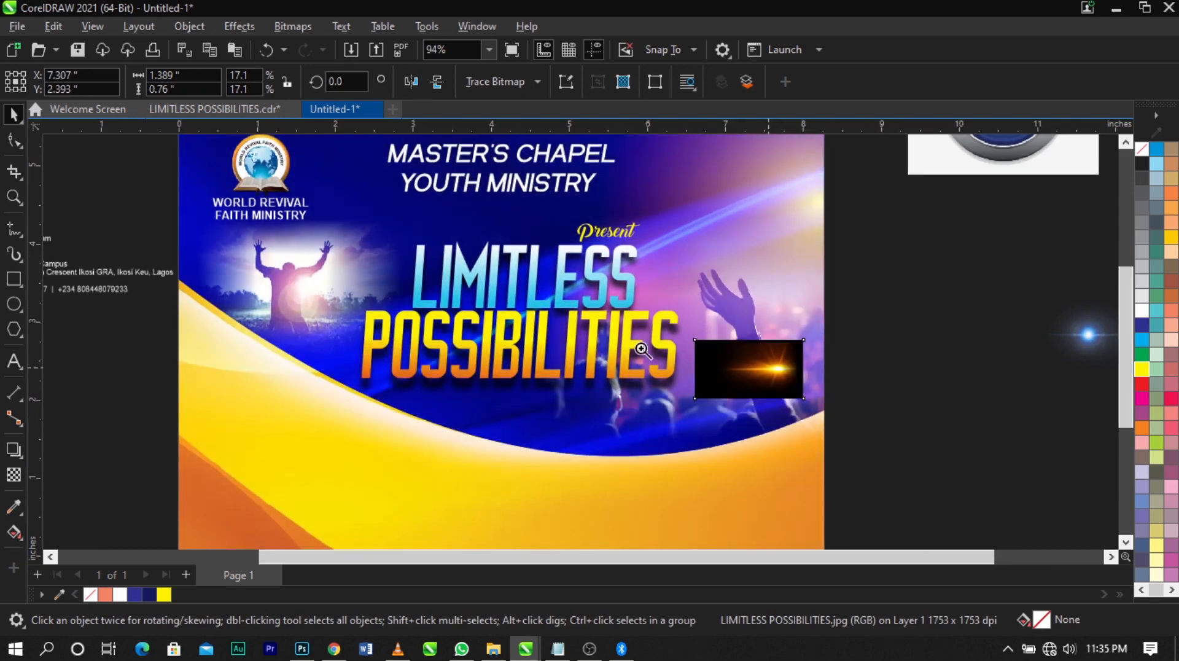
key(F2)
drag(676, 329, 808, 417)
drag(790, 377, 771, 361)
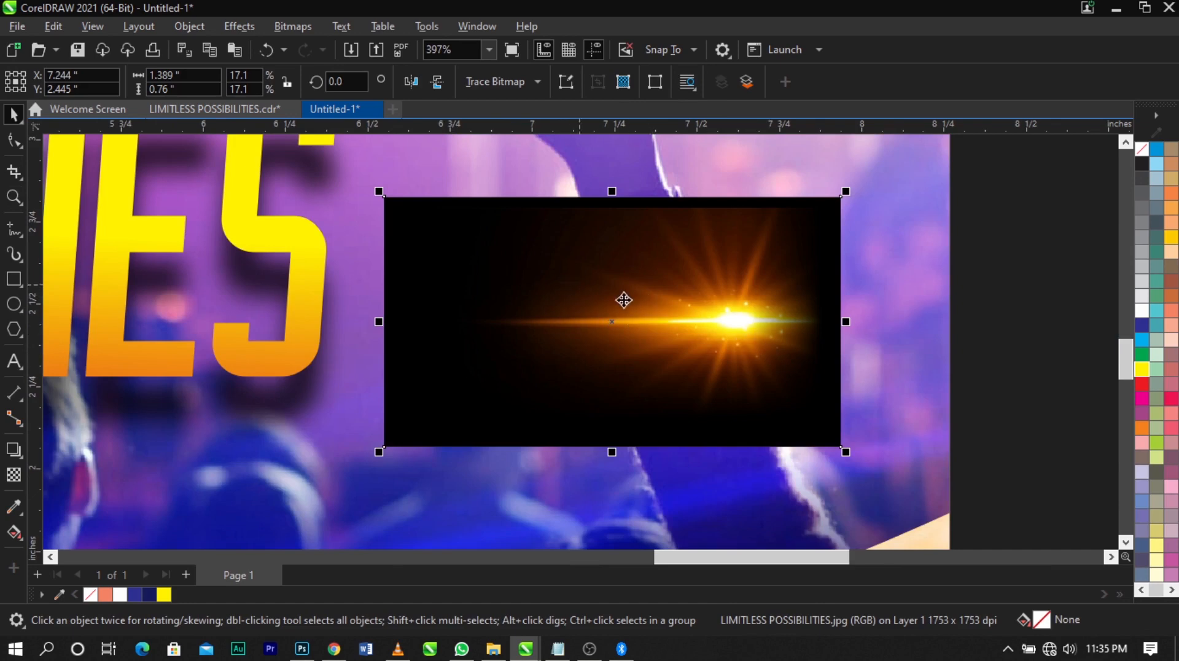
drag(623, 300, 623, 313)
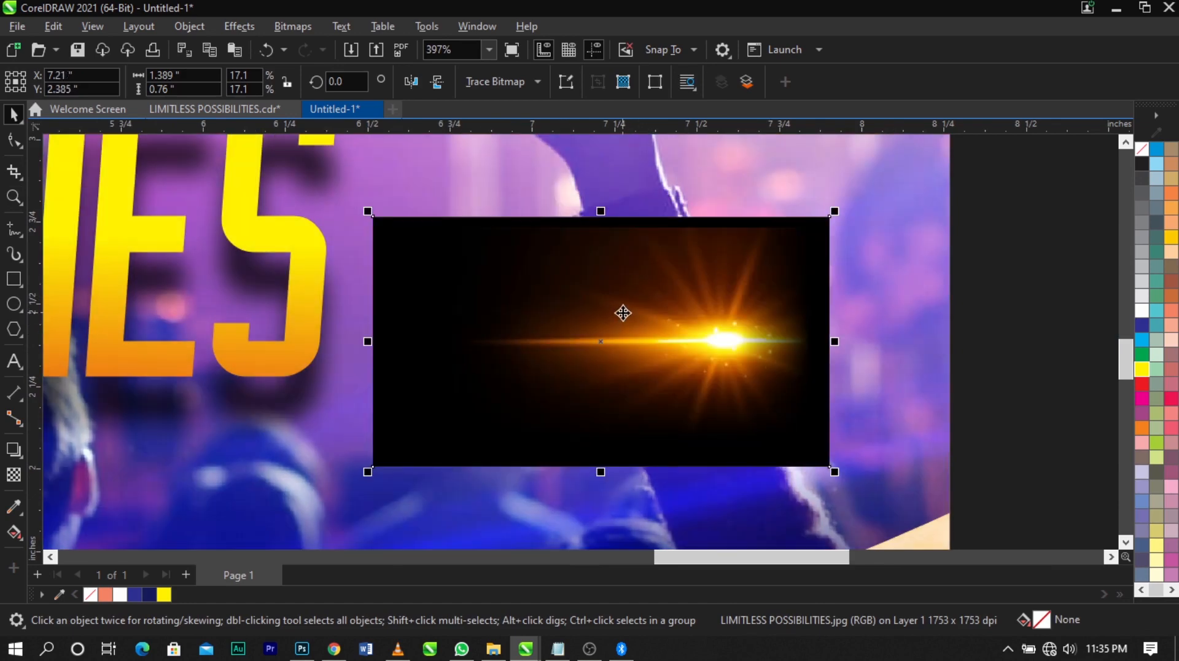
Fade out the flare image's bottom edge with a vertical fountain transparency and convert it to a 300 dpi bitmap
click(12, 476)
drag(624, 359, 623, 452)
click(291, 27)
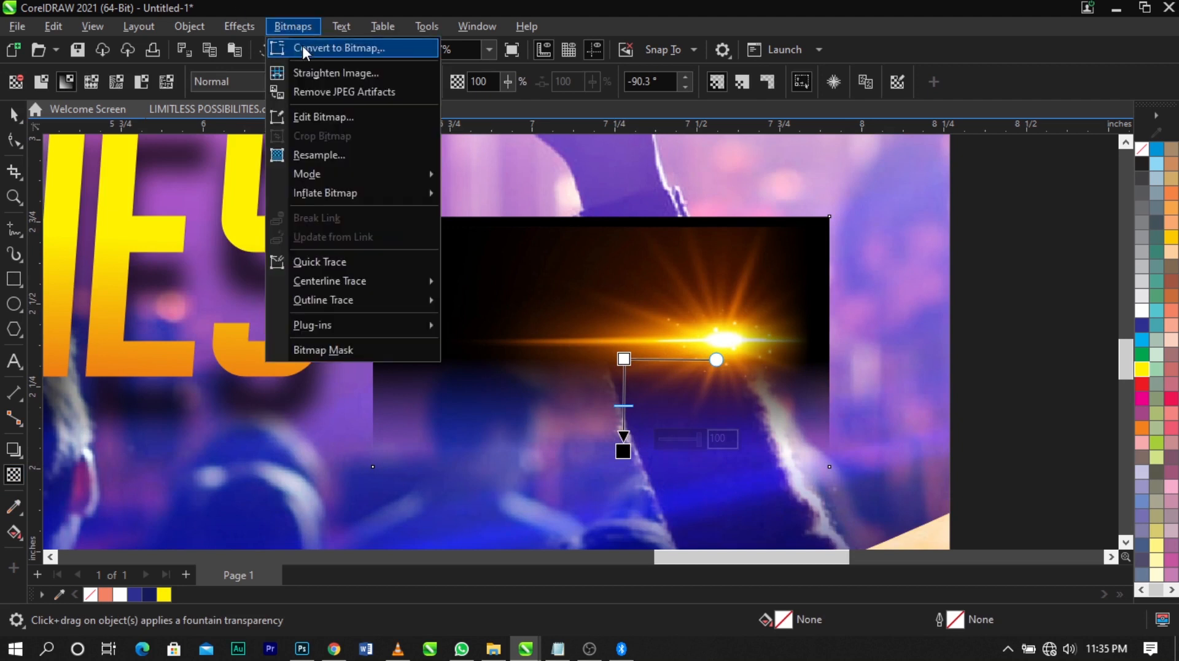
click(302, 47)
click(627, 429)
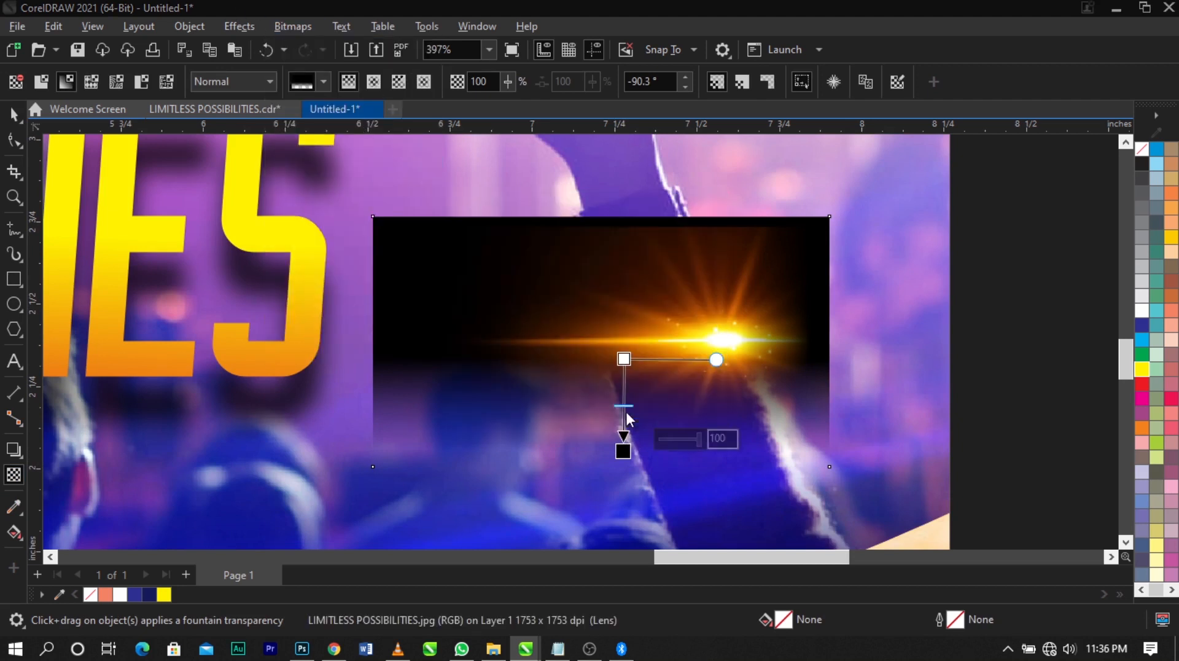
Fade out the flare image's top edge with a 90° fountain transparency and convert it to a bitmap again
drag(636, 287, 636, 233)
click(637, 288)
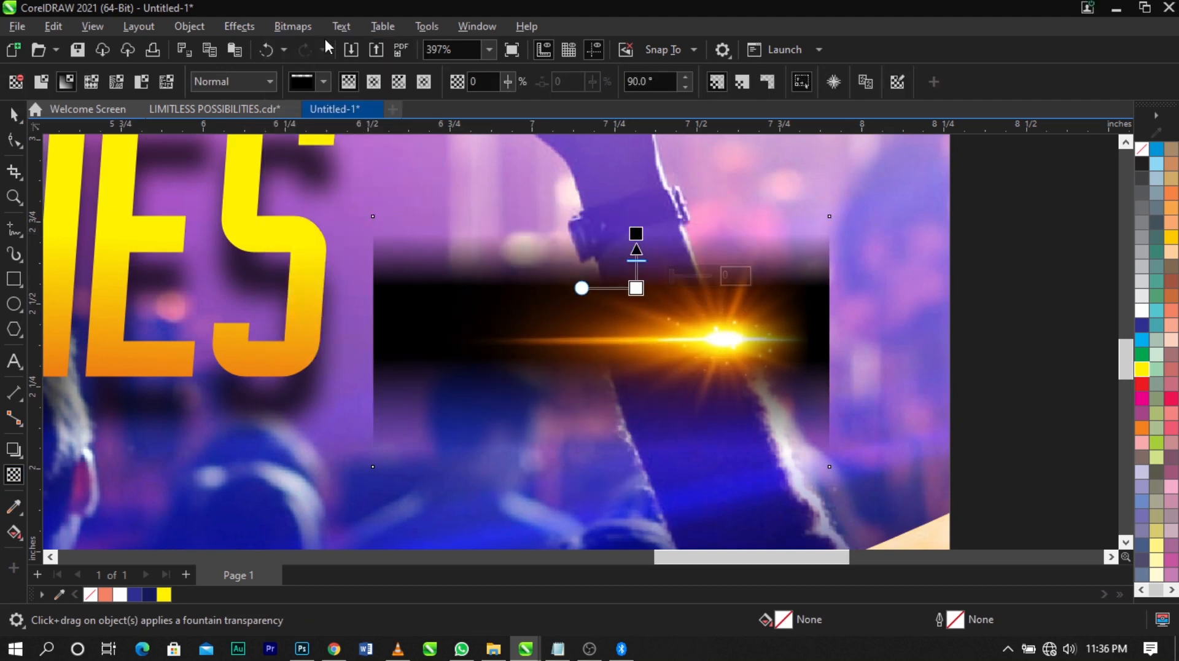
click(292, 27)
click(310, 46)
click(608, 418)
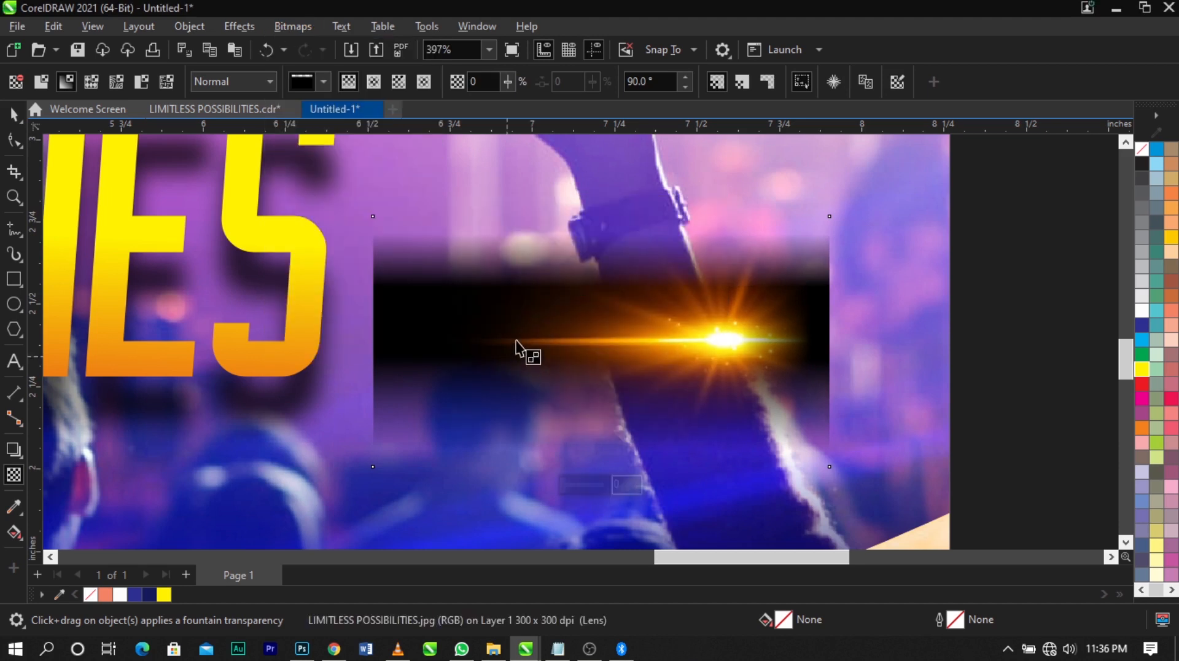
Fade out the flare image's left edge and convert it to a 300 dpi RGB bitmap with a transparent background
drag(514, 338, 376, 342)
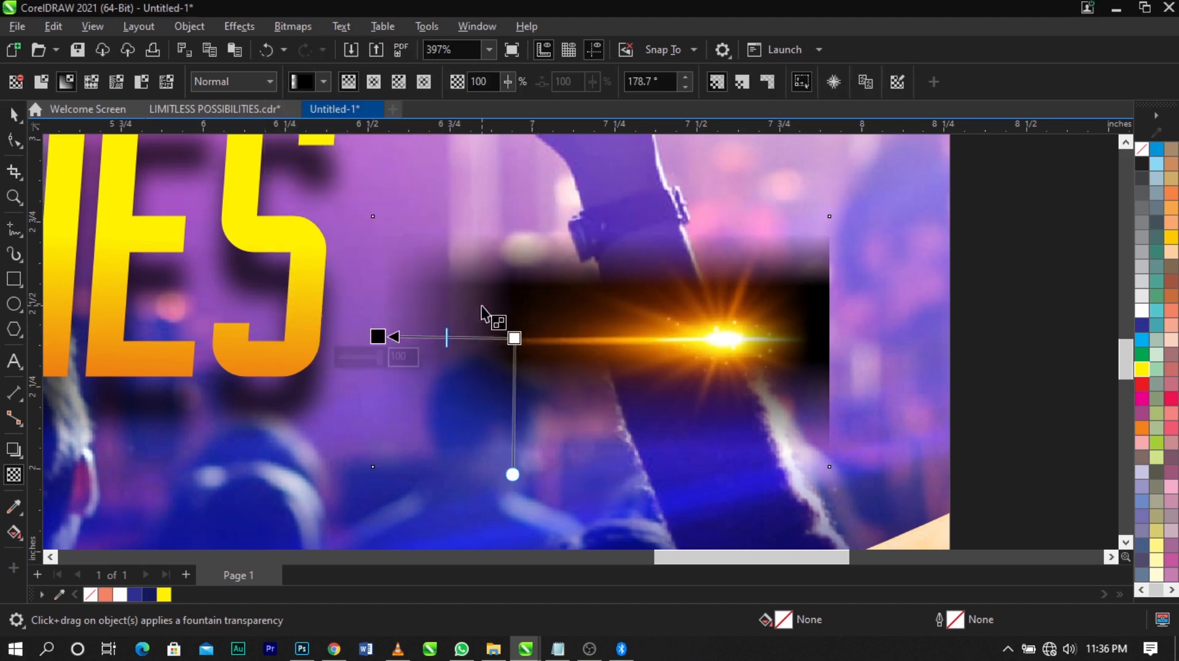
drag(509, 338, 506, 338)
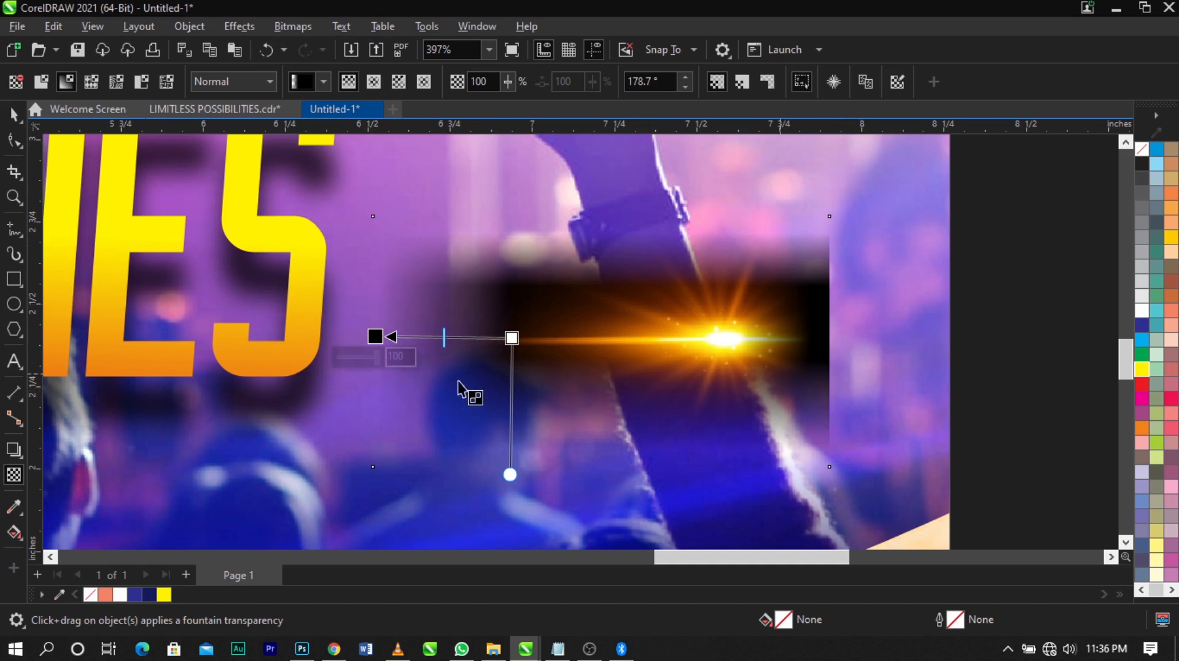
click(297, 28)
click(319, 44)
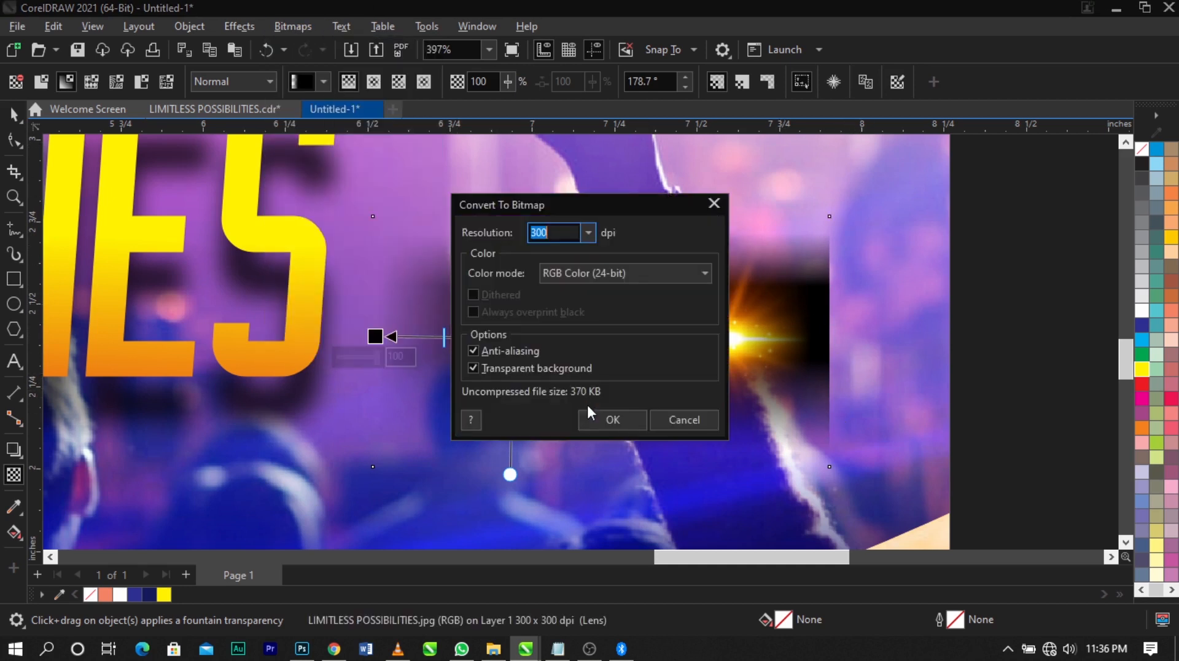
click(608, 417)
Fade out the flare image's right edge with a fountain transparency and set its merge mode to Screen
drag(765, 342, 810, 341)
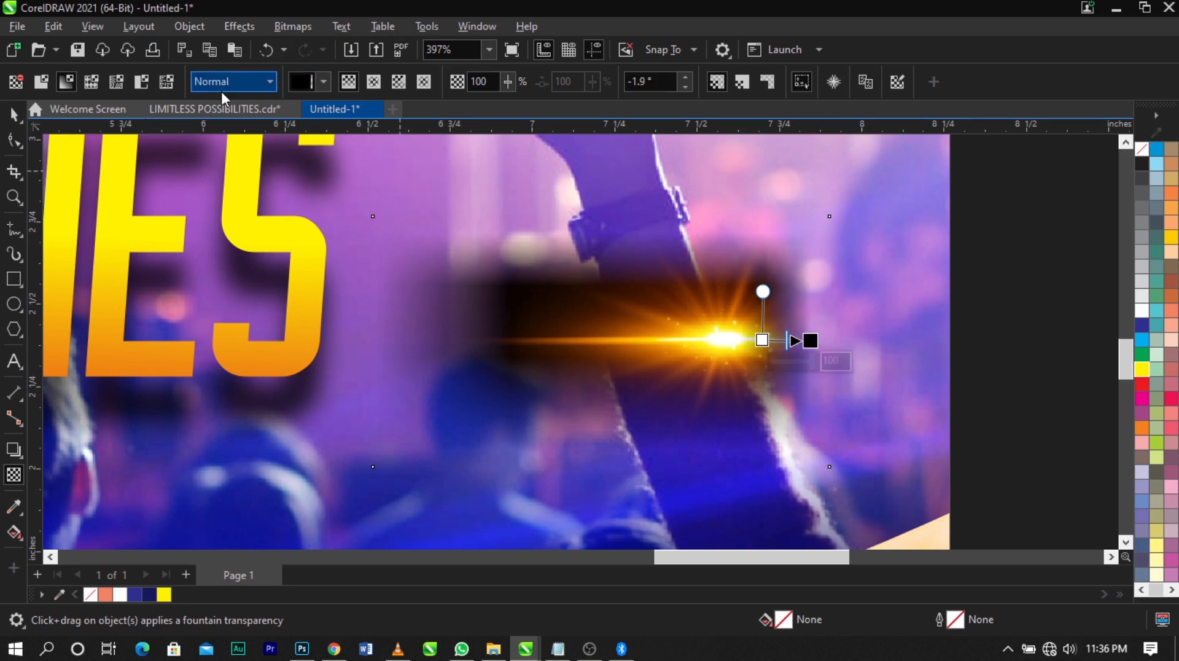
click(222, 89)
click(271, 428)
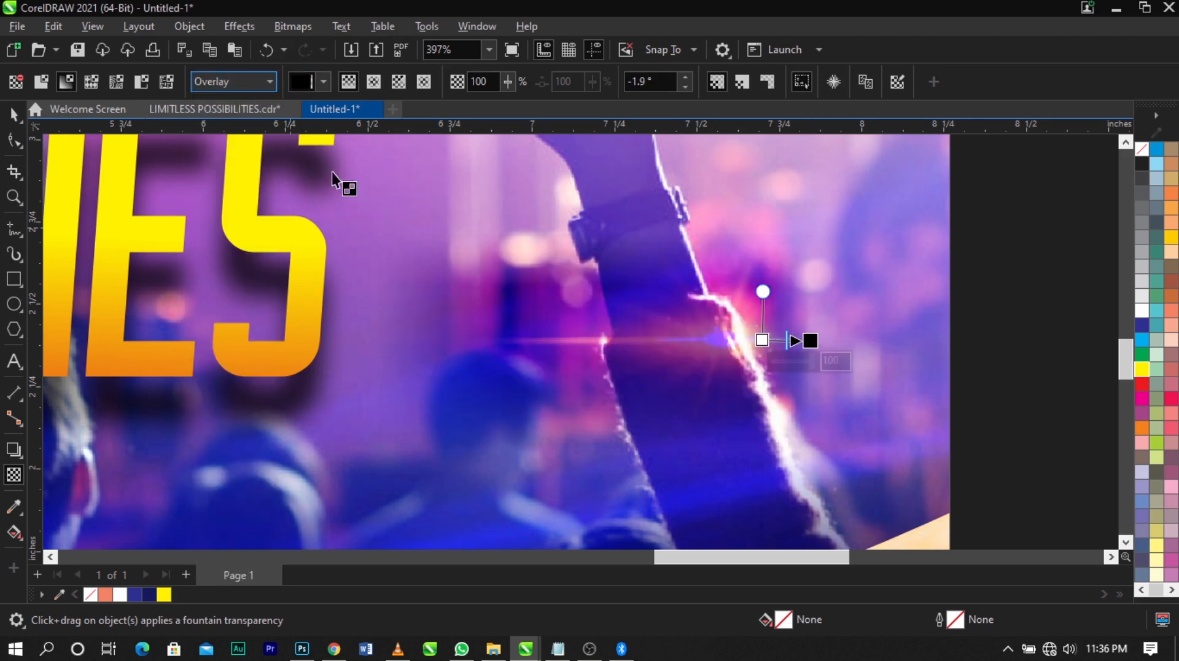
click(252, 81)
click(215, 411)
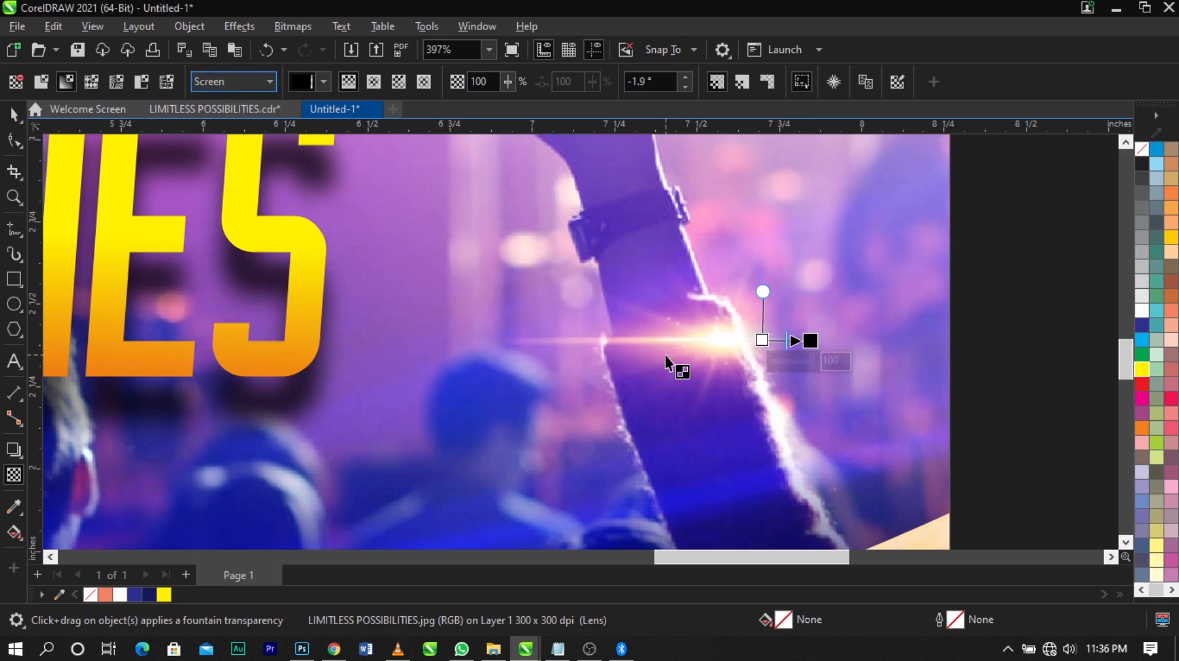
Enlarge the flare to about 2.82 by 1.55 in, mirror it horizontally and place it at the foot of POSSIBILITIES' first letter
scroll(958, 350, down, 4)
key(space)
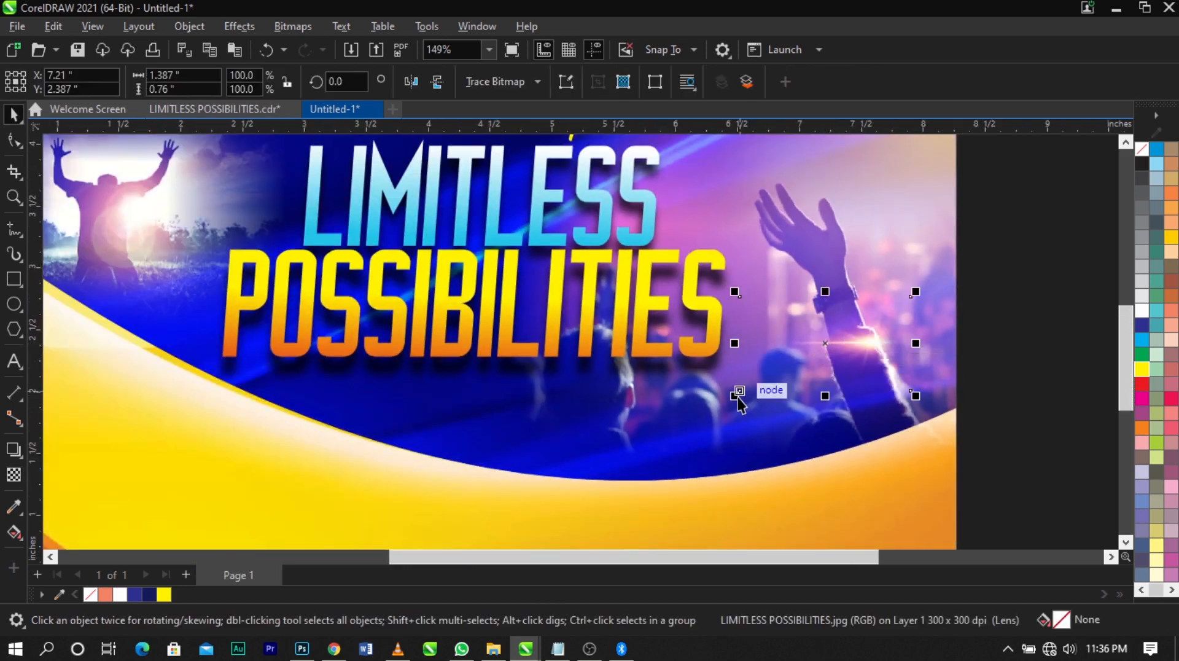
drag(739, 397, 645, 443)
drag(929, 334, 431, 348)
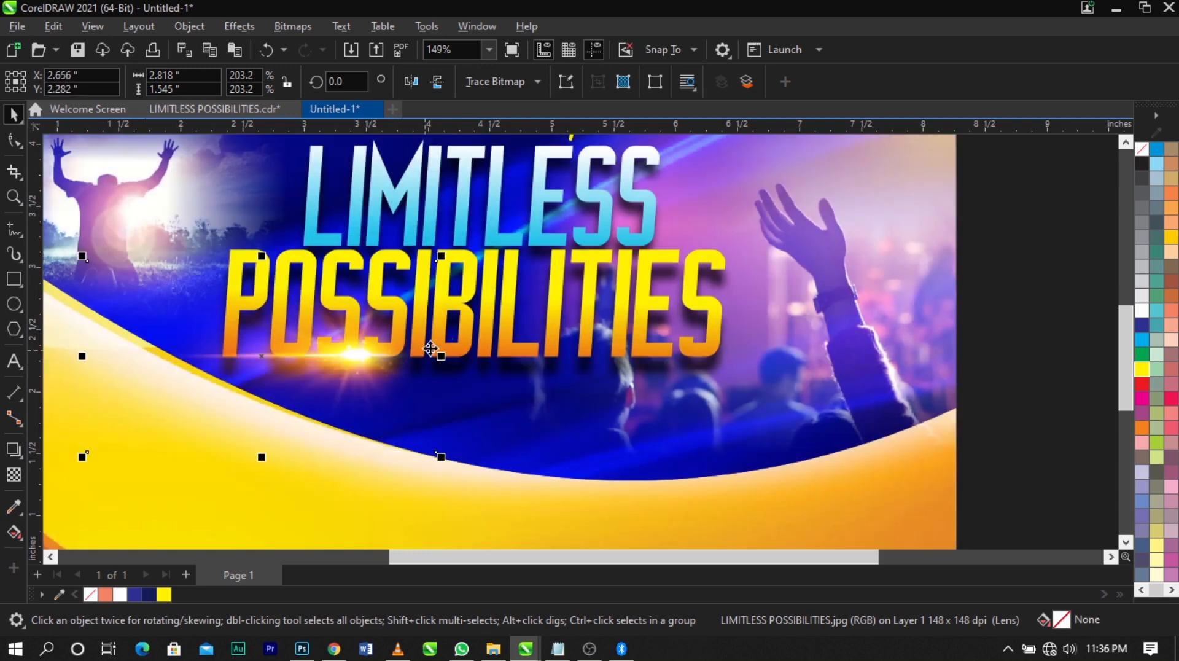
click(412, 84)
drag(250, 380, 315, 383)
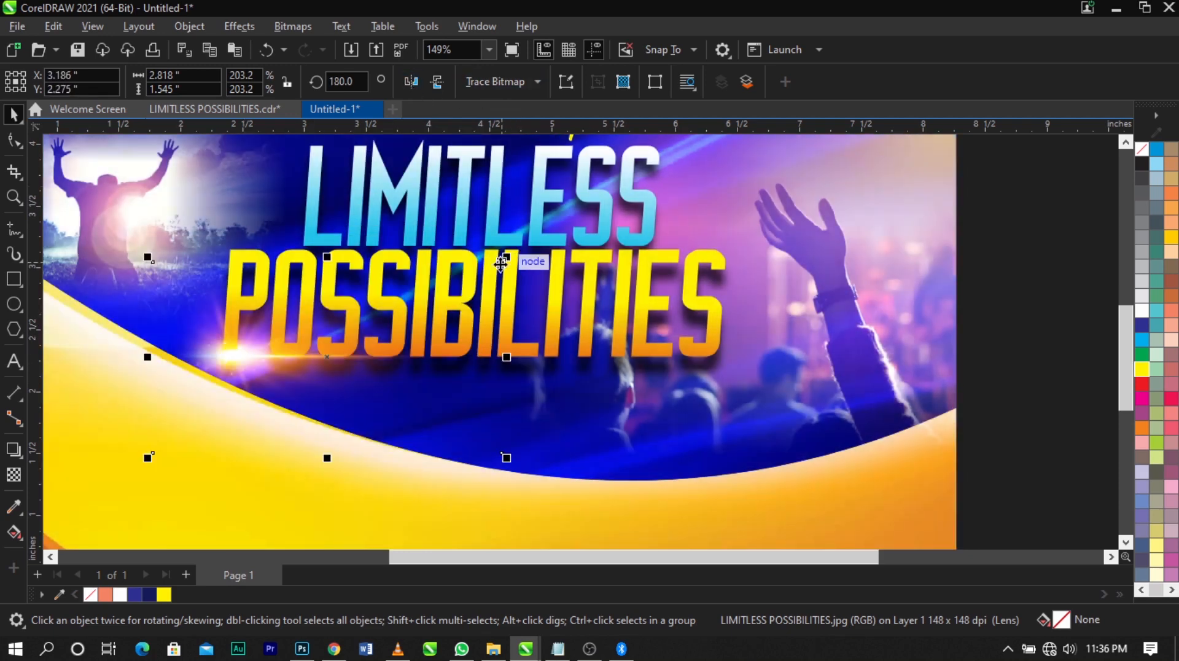
drag(507, 256, 552, 232)
Duplicate the flare to the end of LIMITLESS, about 2.81 by 1.54 in, at X 6.637 in, Y 3.154 in
drag(392, 340, 723, 264)
right_click(724, 264)
click(652, 264)
drag(651, 264, 748, 264)
drag(1008, 375, 938, 349)
drag(801, 280, 798, 280)
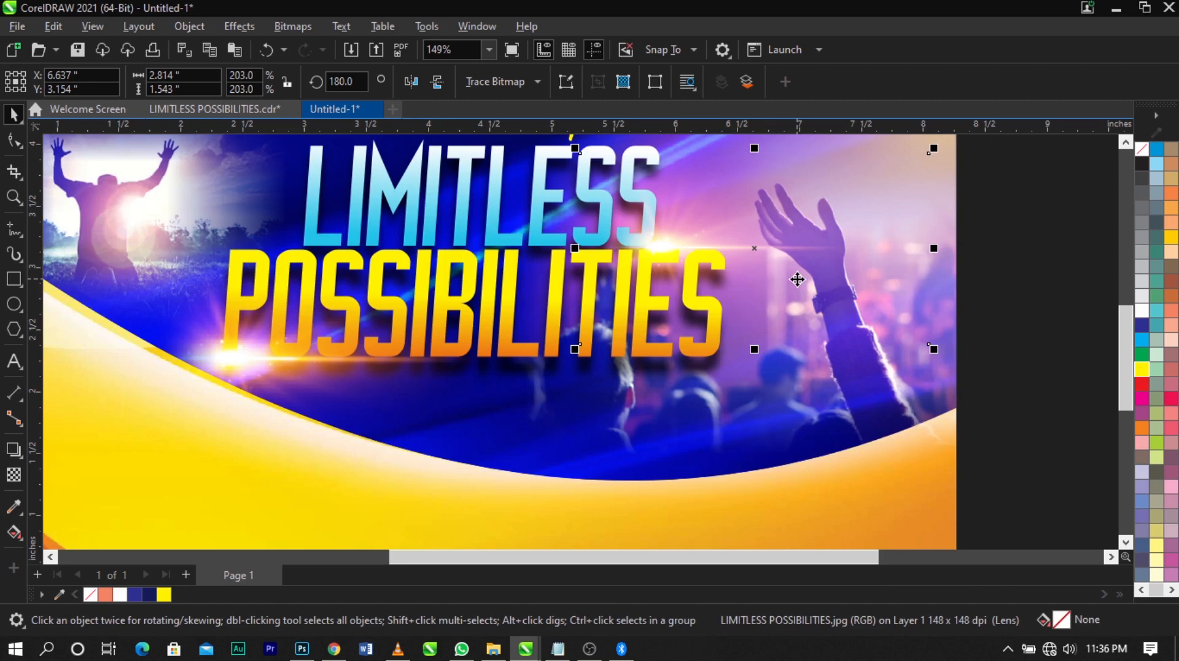
scroll(797, 280, down, 2)
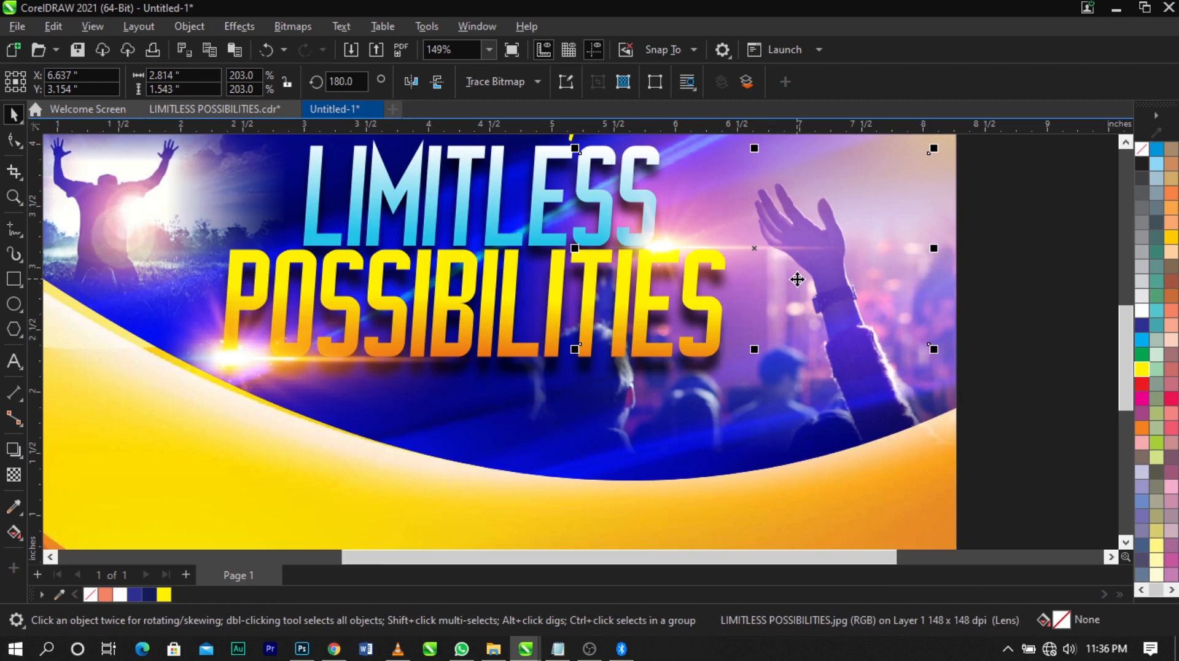
click(949, 327)
Move the event details text to the empty area right of the flyer, below the blue flare, about X 10.84 in, Y 0.174 in
scroll(781, 313, down, 1)
scroll(553, 272, down, 1)
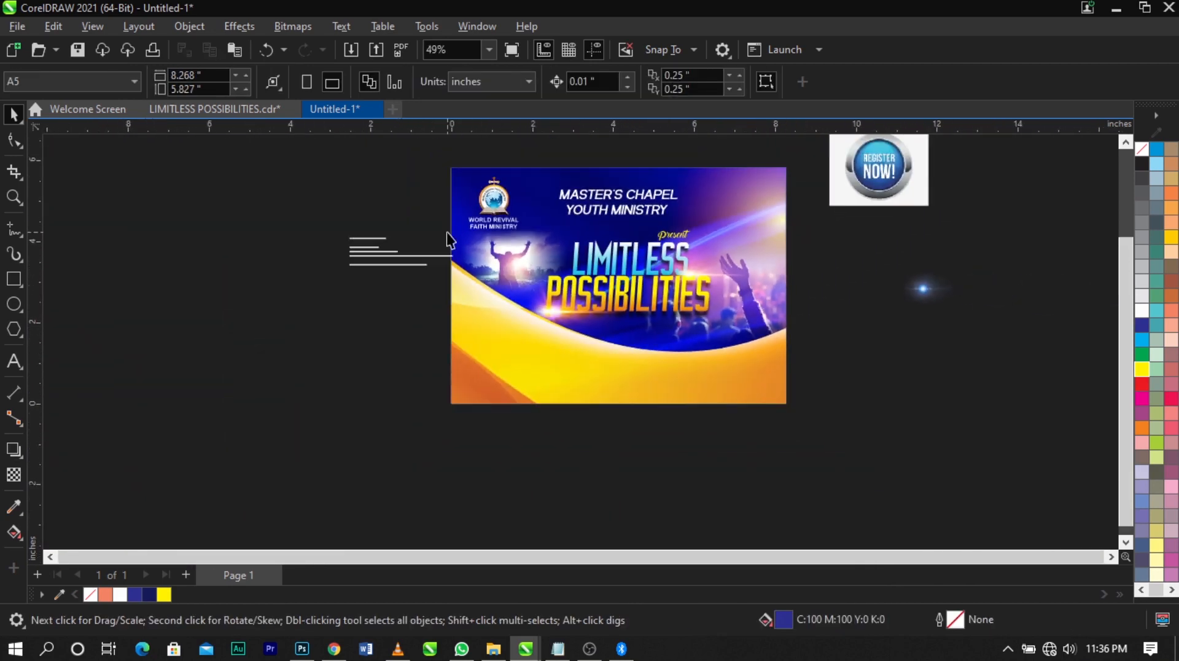
key(z)
drag(1008, 177, 533, 406)
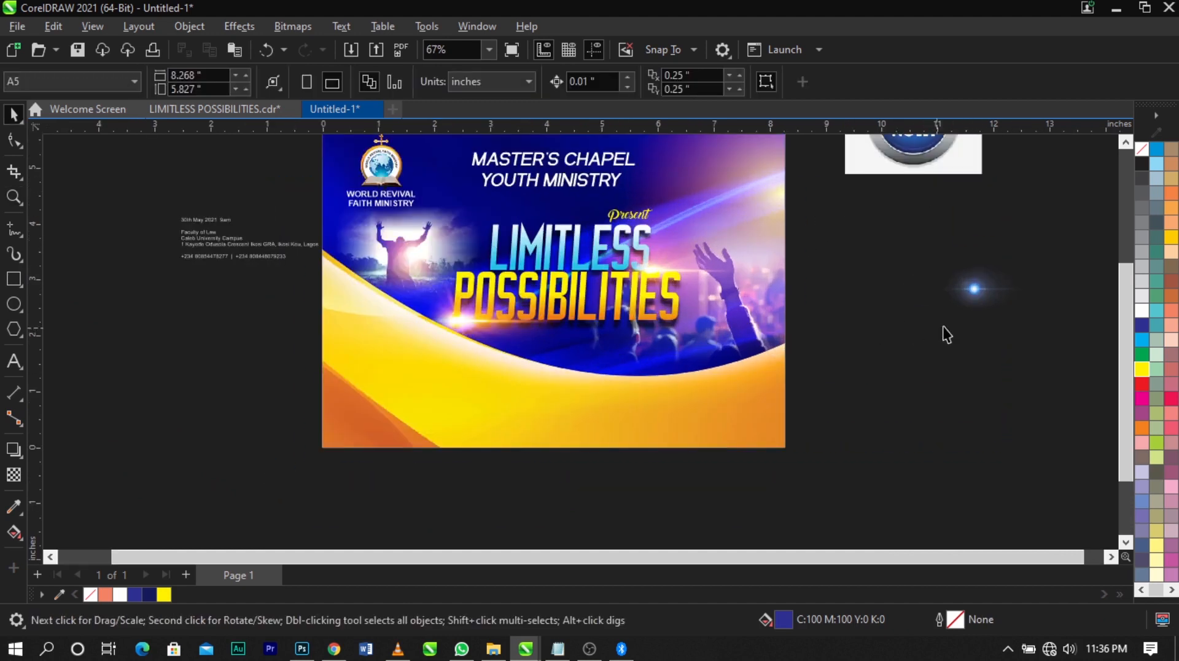
drag(949, 330, 925, 347)
drag(233, 246, 895, 448)
scroll(895, 448, up, 3)
Cut the line "30th May 2021 9am" from the event details and paste it as separate text beside the flyer
key(F8)
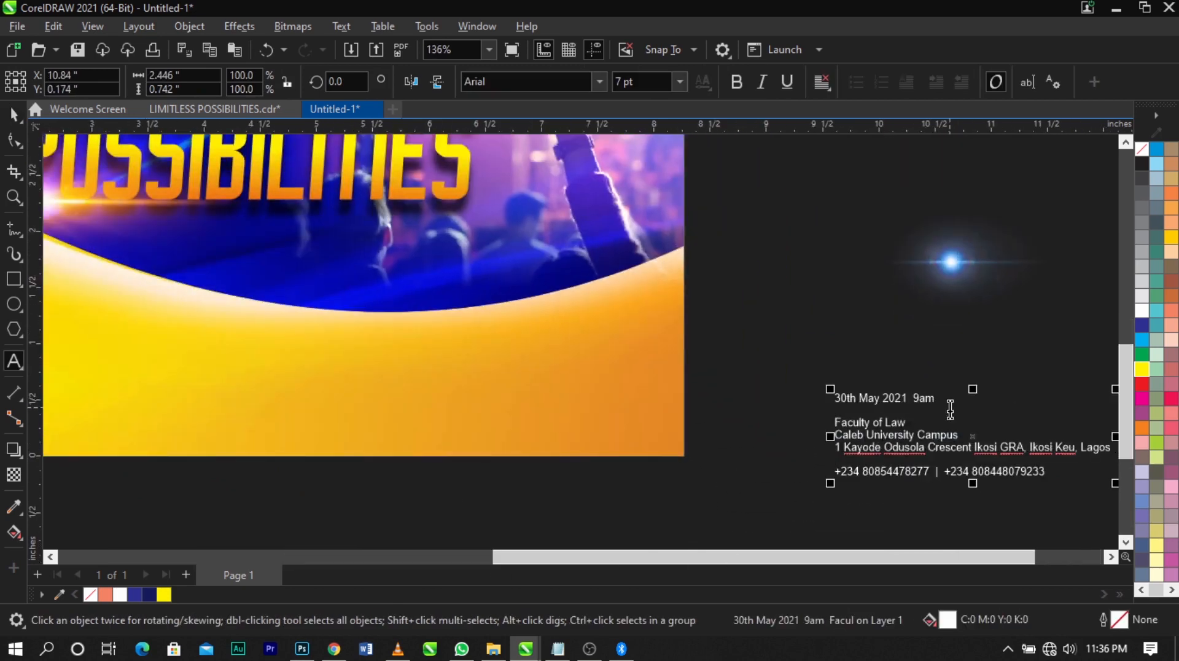
drag(940, 398, 810, 390)
key(ctrl+x)
click(732, 278)
key(ctrl+v)
key(ctrl+space)
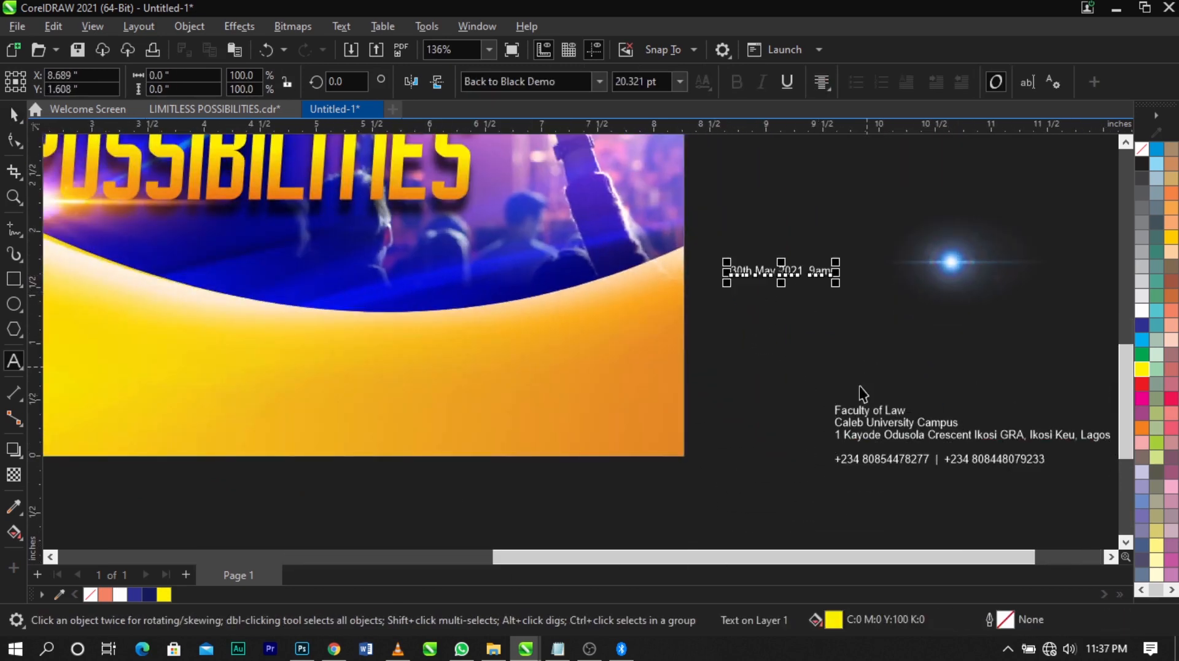
Move the remaining venue and contact text onto the flyer's lower-left yellow area, about X 1.865 in, Y 0.642 in
click(859, 394)
scroll(855, 417, down, 1)
click(883, 424)
double_click(889, 425)
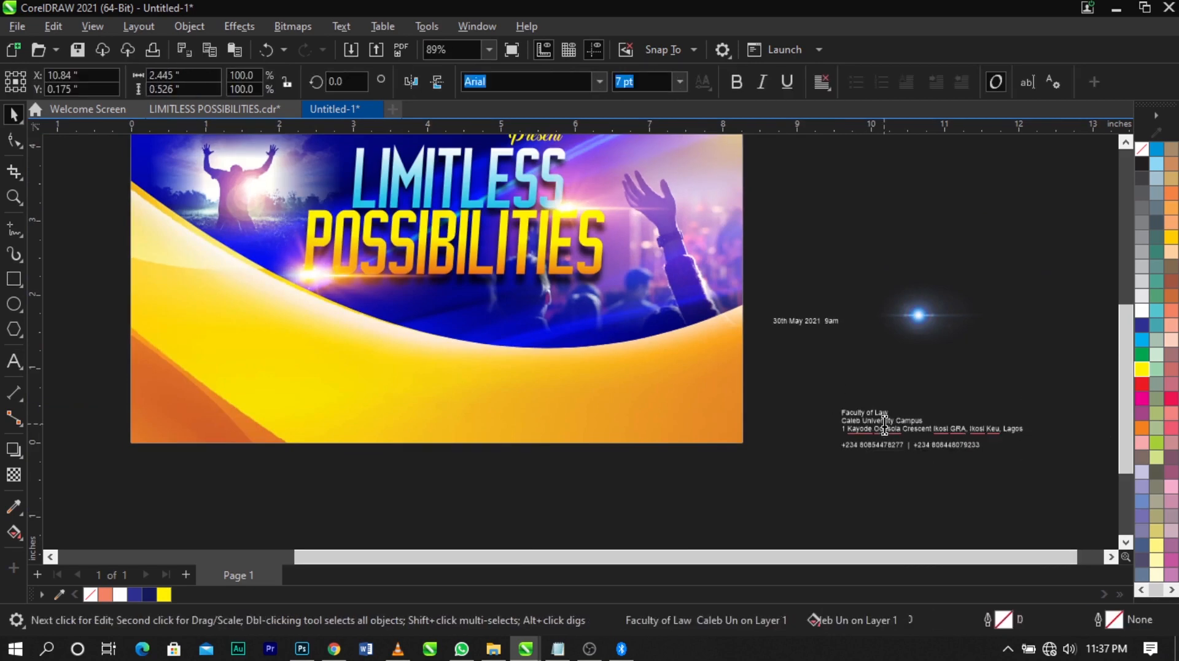
drag(892, 426, 229, 390)
key(z)
drag(93, 278, 541, 489)
key(space)
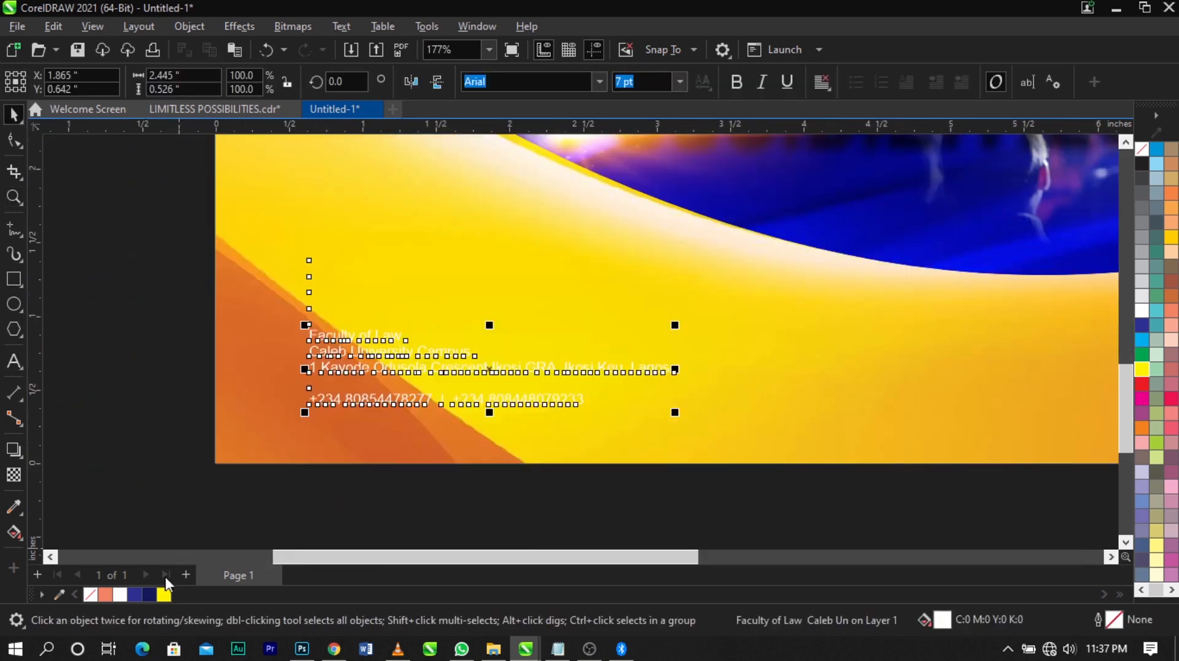
Fill the venue and contact text with black (C100 M100 Y100 K100) and remove the blank lines above it
click(1172, 591)
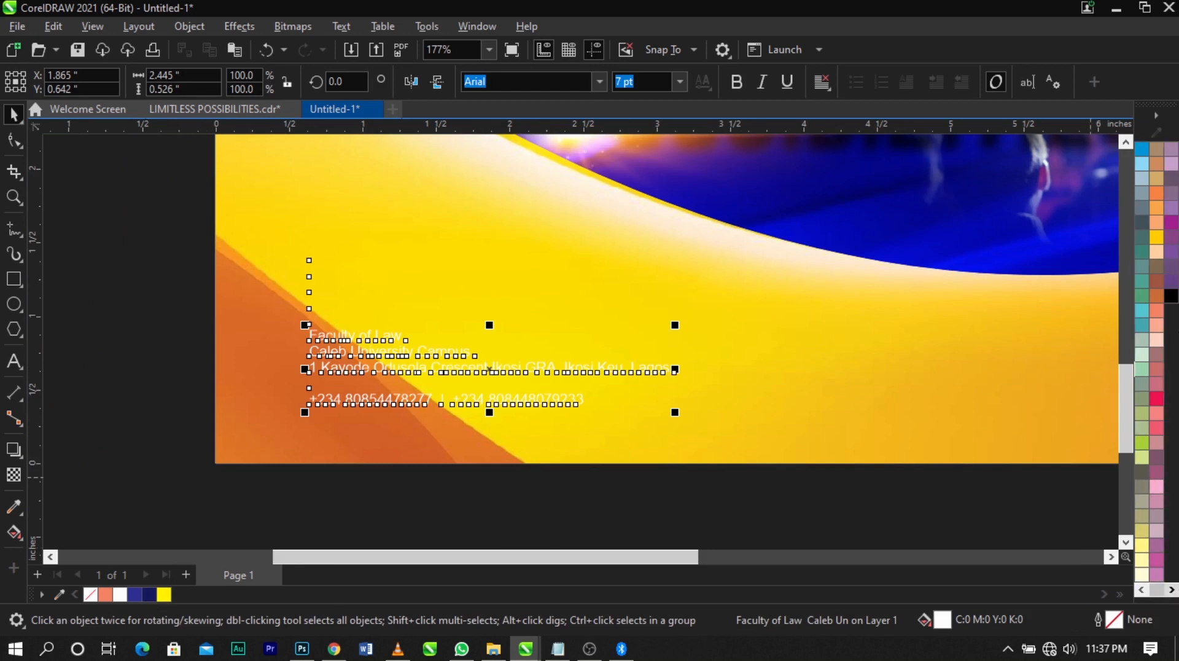
click(1171, 296)
double_click(433, 350)
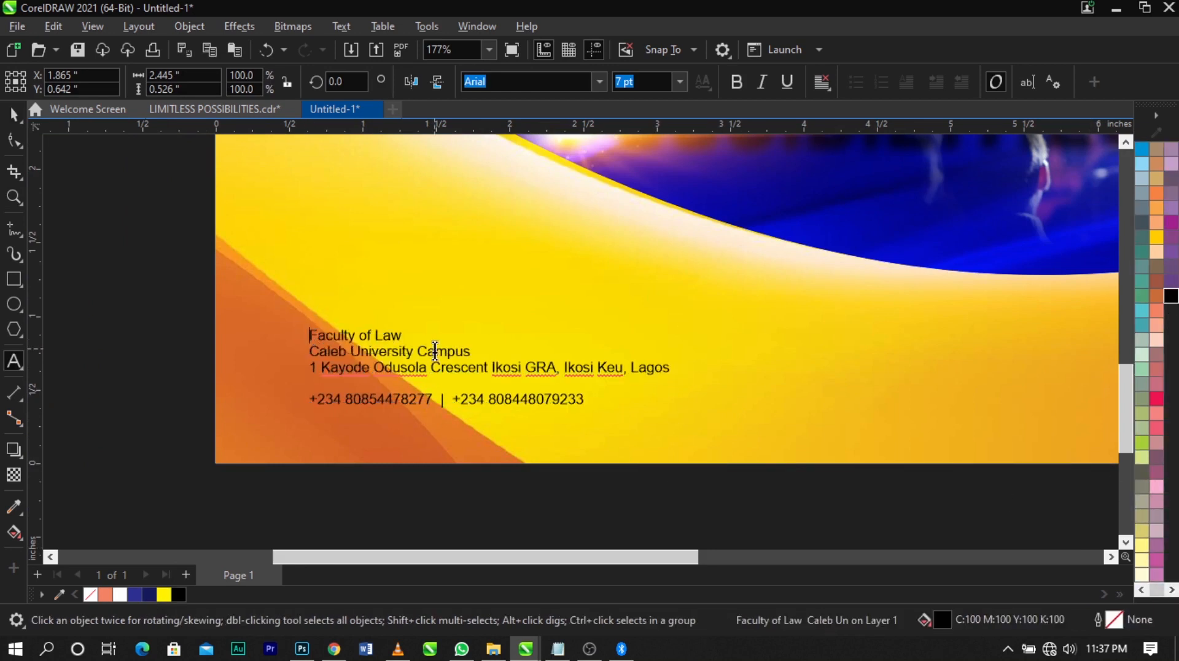
key(BackSpace)
key(BackSpace)
key(BackSpace)
key(BackSpace)
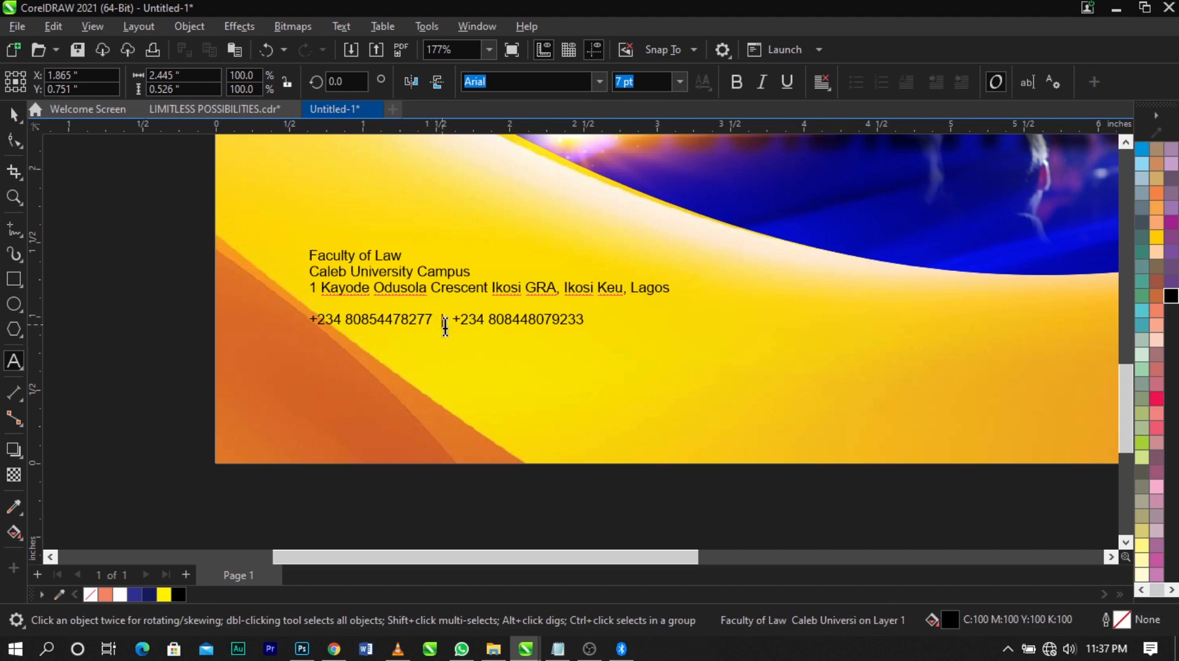
Split the phone number line off the venue text and place it as separate text near the flyer's bottom edge
drag(588, 324, 299, 326)
key(Delete)
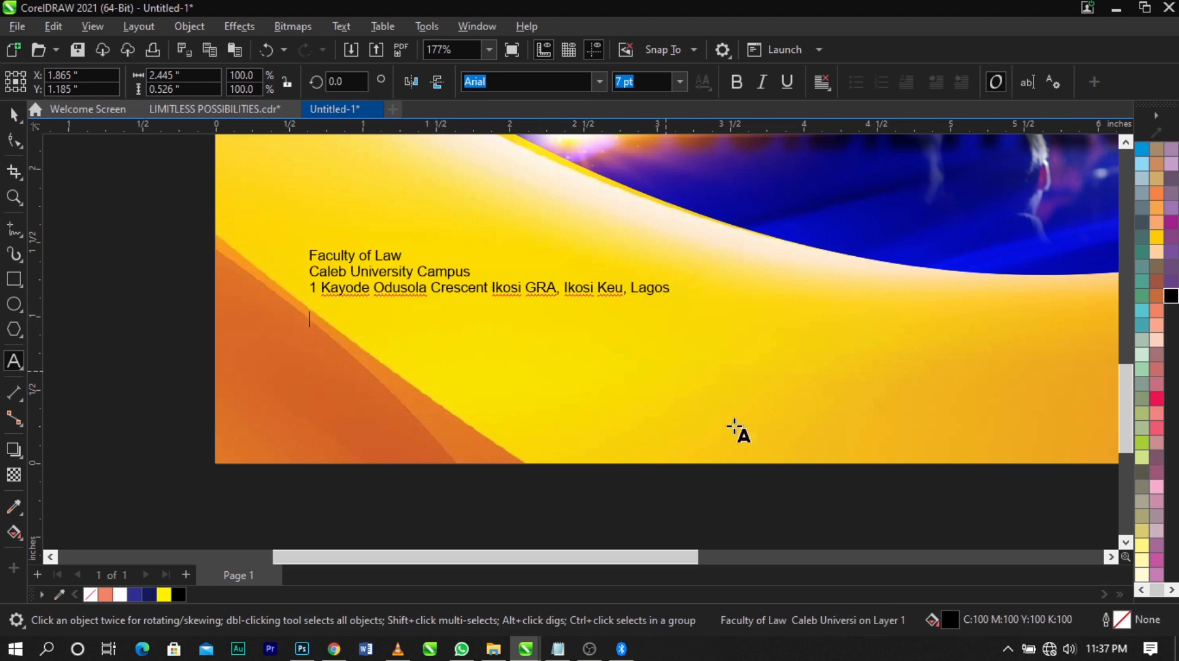
key(Escape)
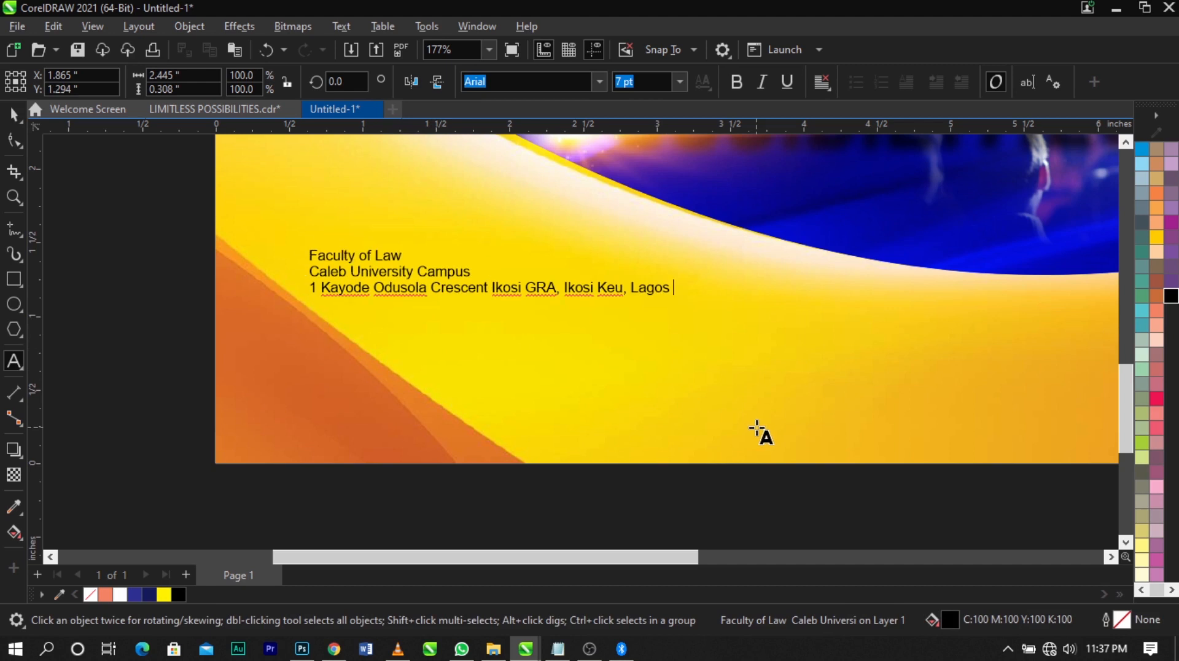
click(724, 413)
key(ctrl+v)
key(ctrl+space)
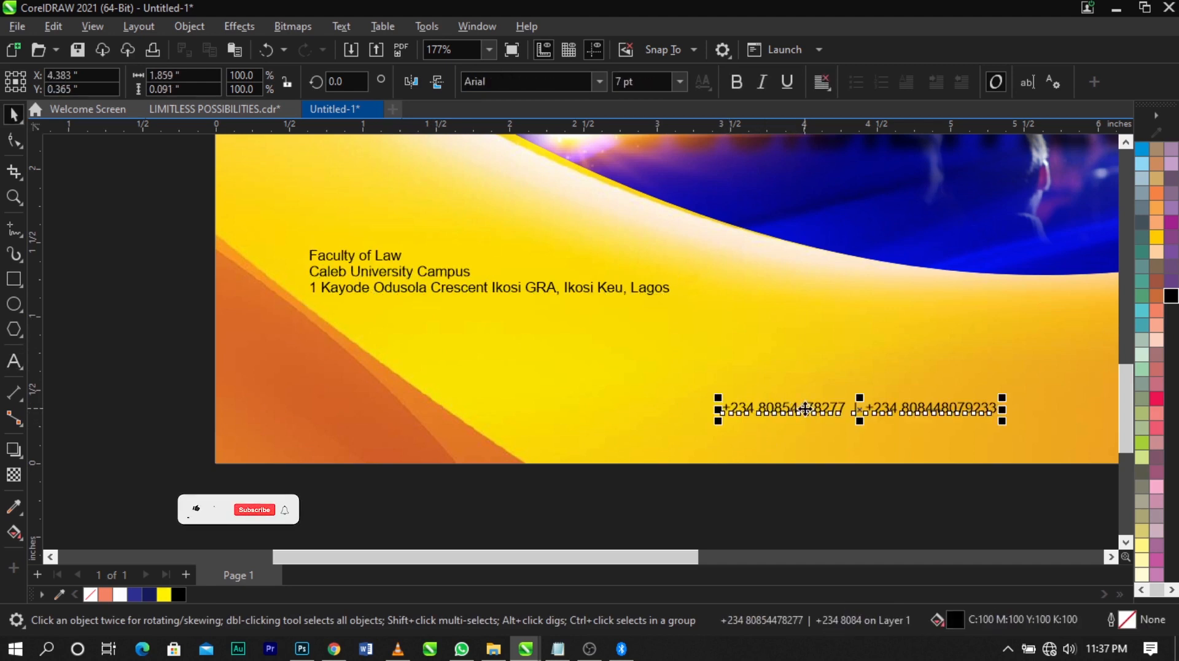
drag(805, 409, 784, 434)
Set the venue text in Vantely at about 6.94 pt and position it around X 2.412 in, Y 0.942 in
click(597, 293)
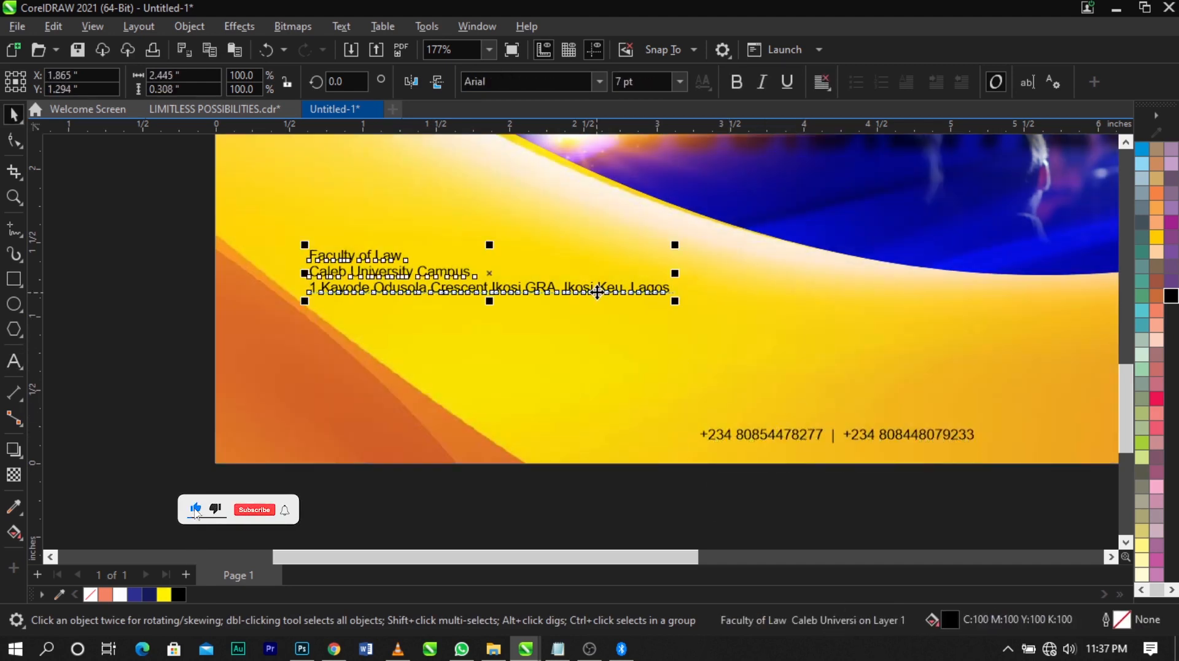
text(v)
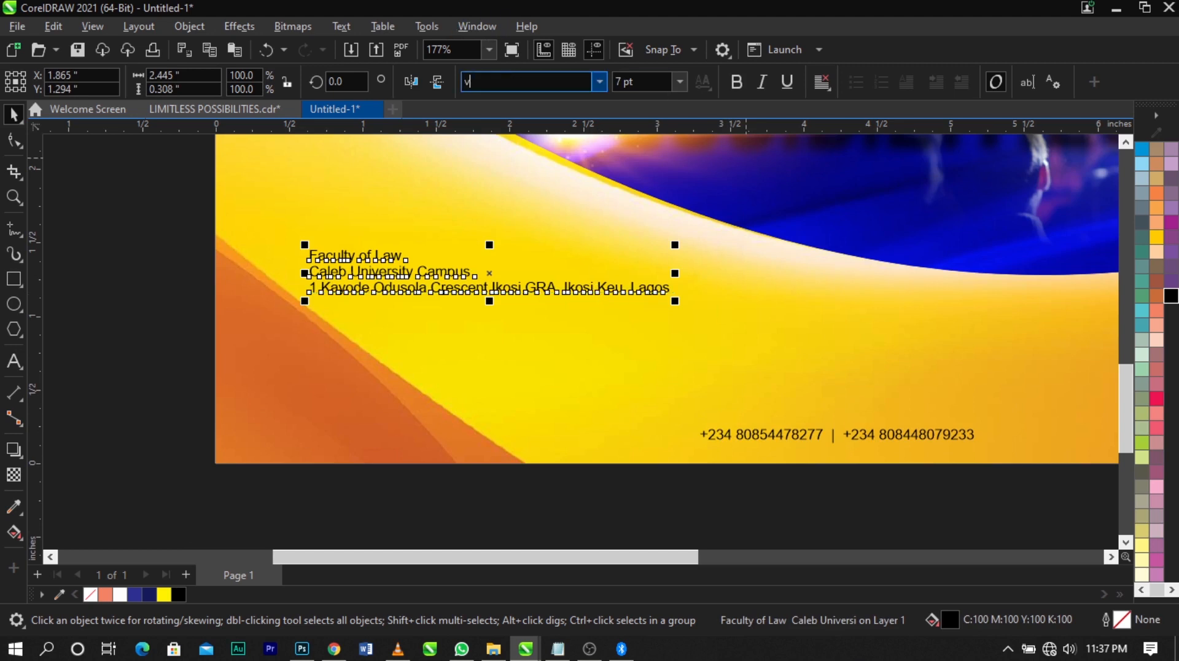
text(antely)
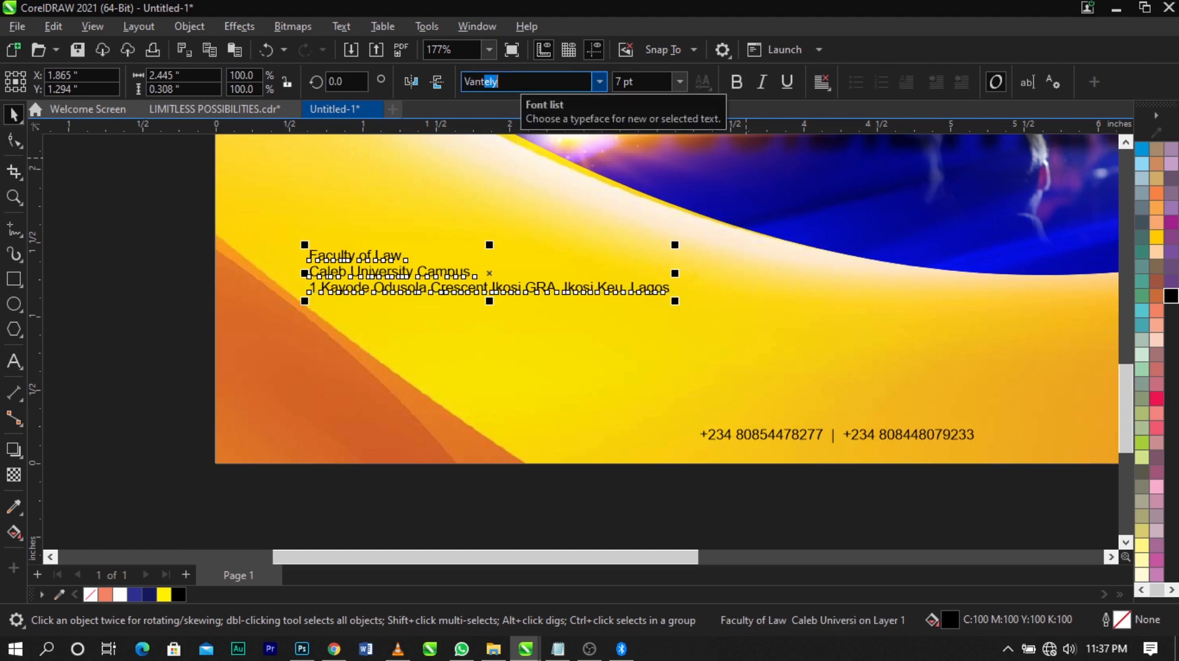
key(Return)
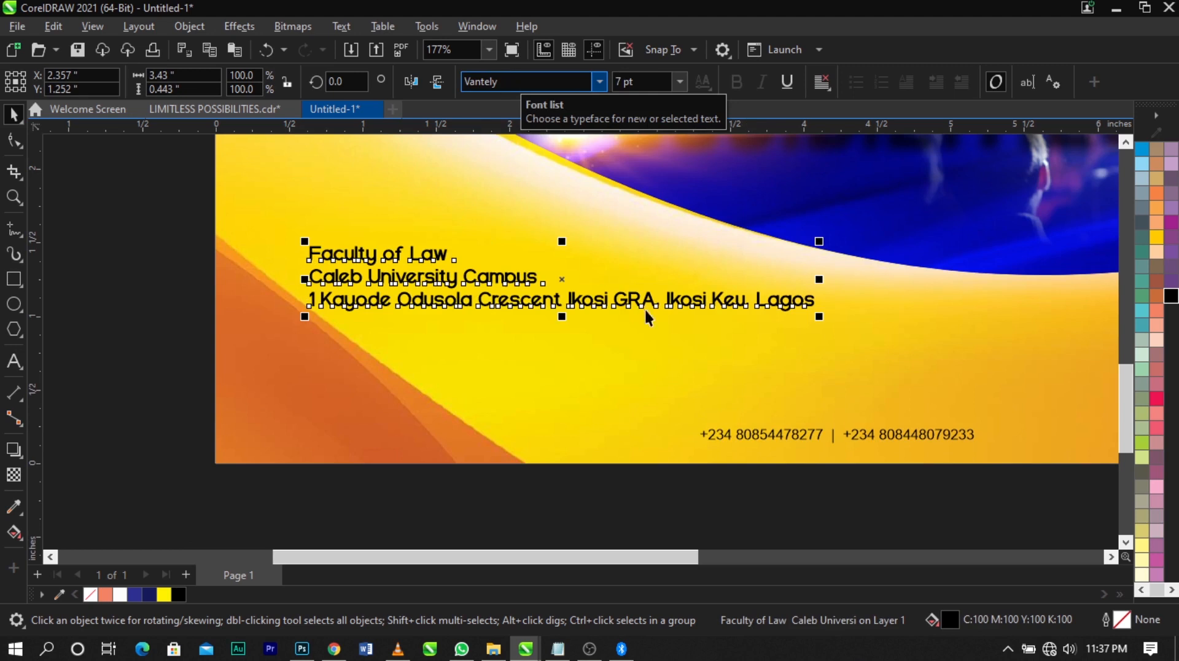
drag(819, 317, 764, 332)
drag(648, 296, 666, 348)
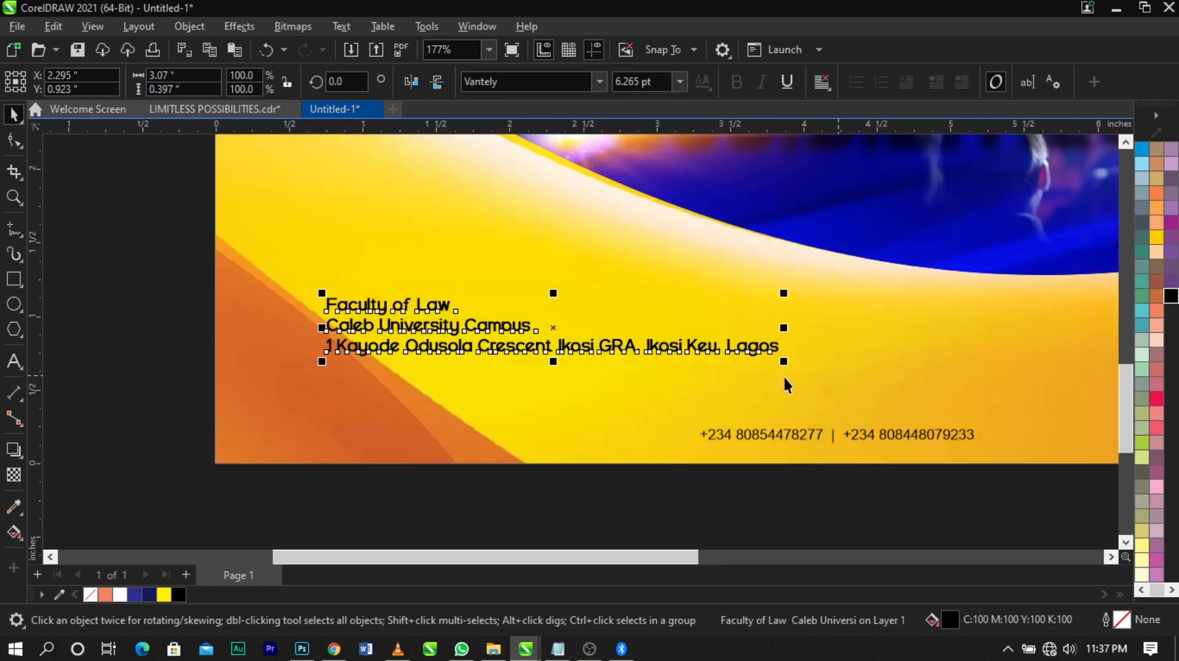
mouse_move(786, 363)
mouse_down()
mouse_move(837, 376)
mouse_move(783, 353)
mouse_up()
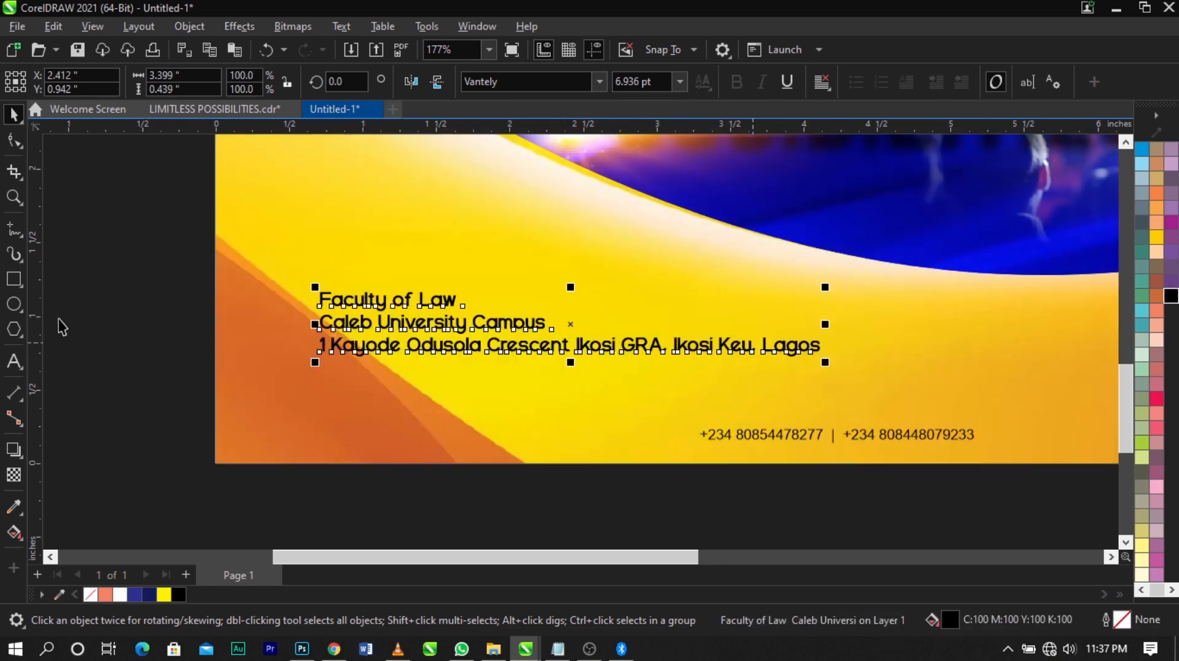
Draw a rectangular bar about 4.14 by 0.16 in below the venue text, starting at the flyer's left edge
click(20, 284)
drag(215, 375, 826, 399)
key(space)
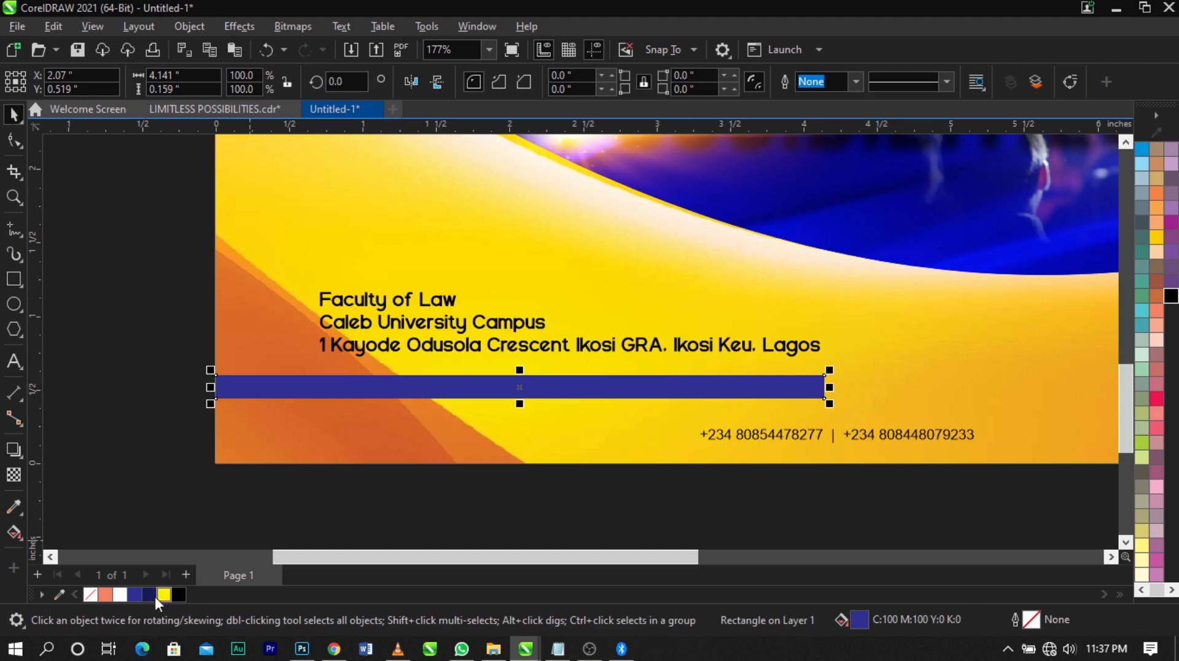
Fill the bar with dark navy (C100 M93 Y9 K44), without outline, and fade its right end with a fountain transparency
click(148, 595)
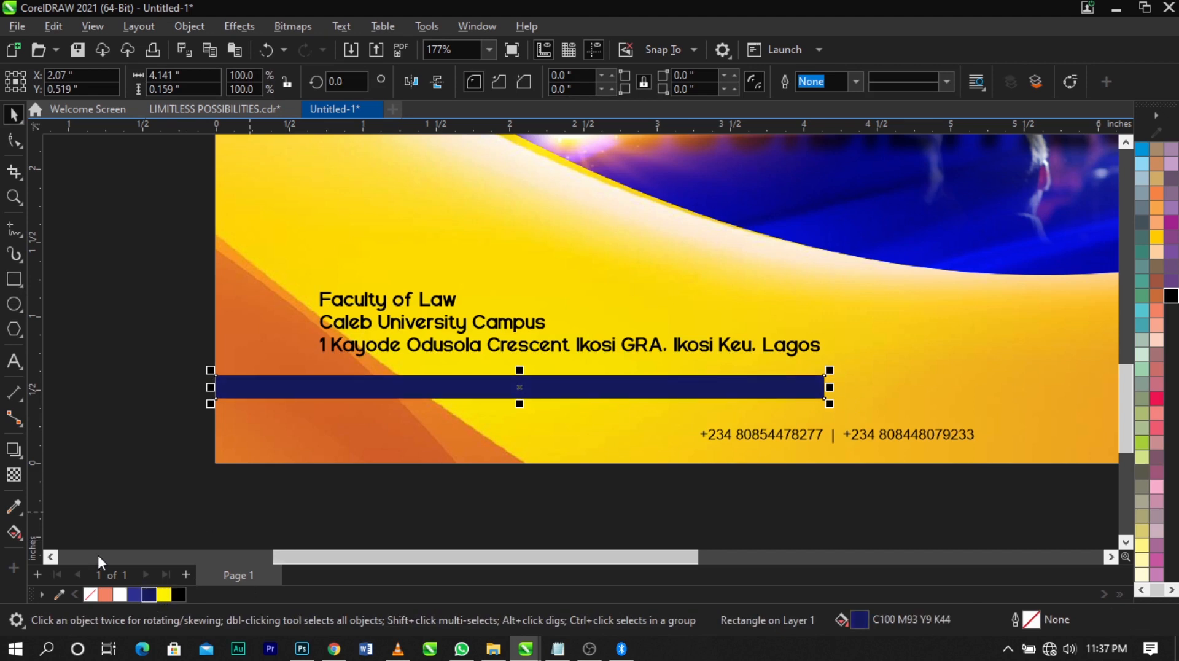
right_click(97, 594)
click(54, 462)
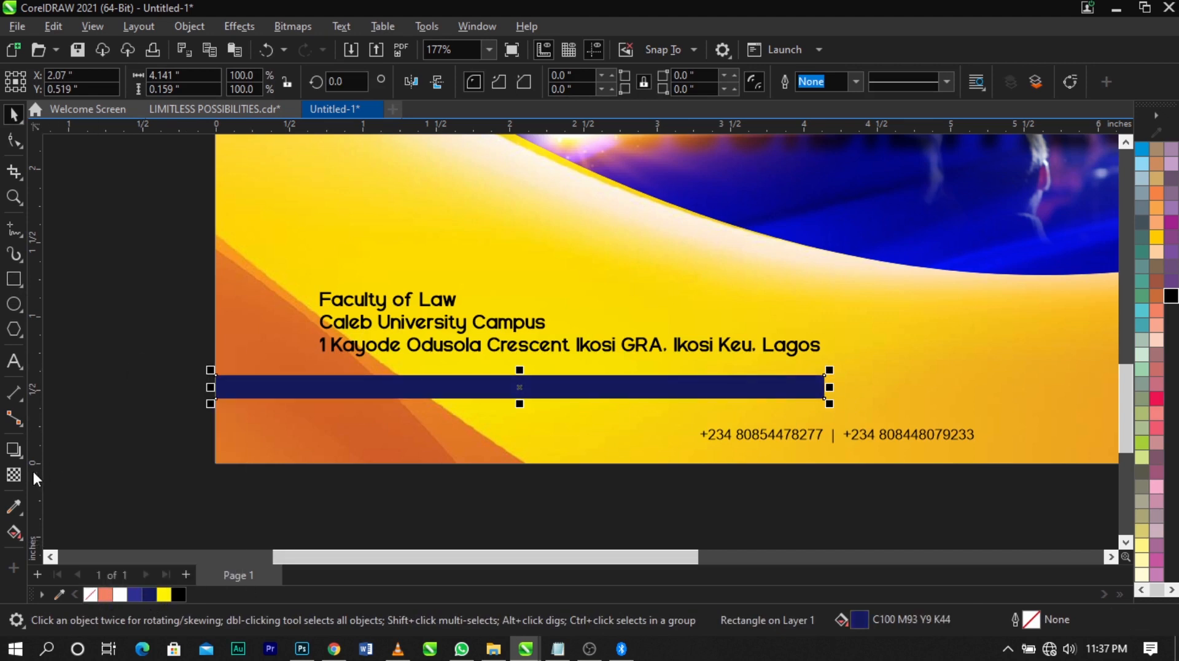
click(14, 474)
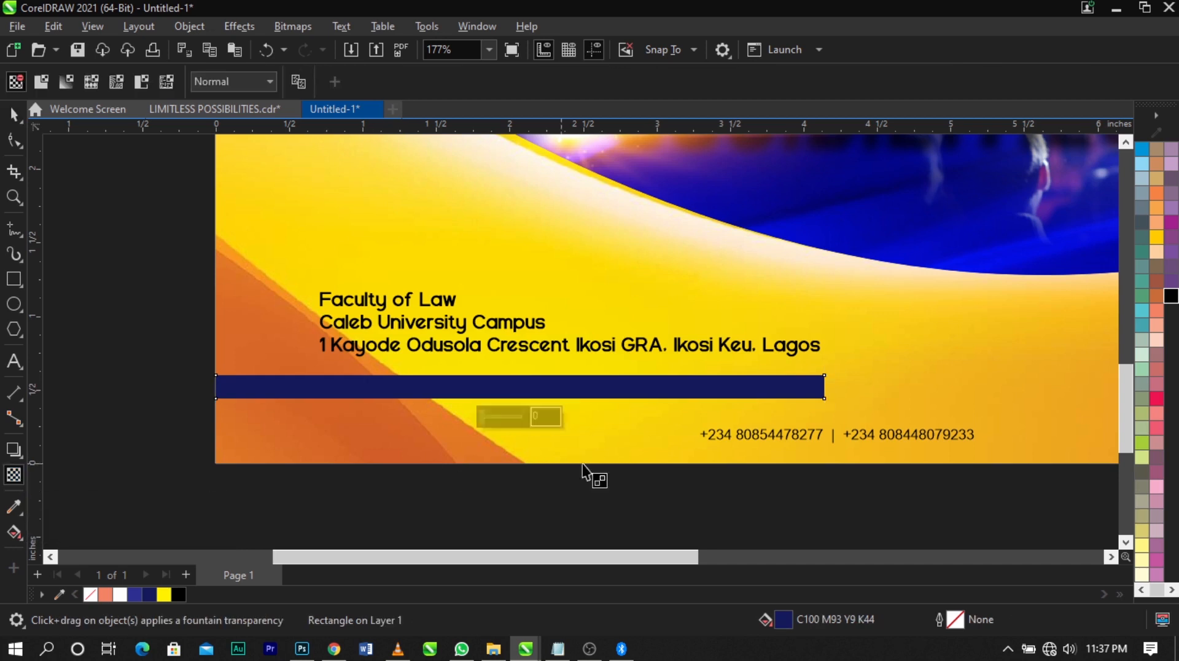
drag(731, 389, 824, 388)
drag(731, 390, 711, 389)
key(space)
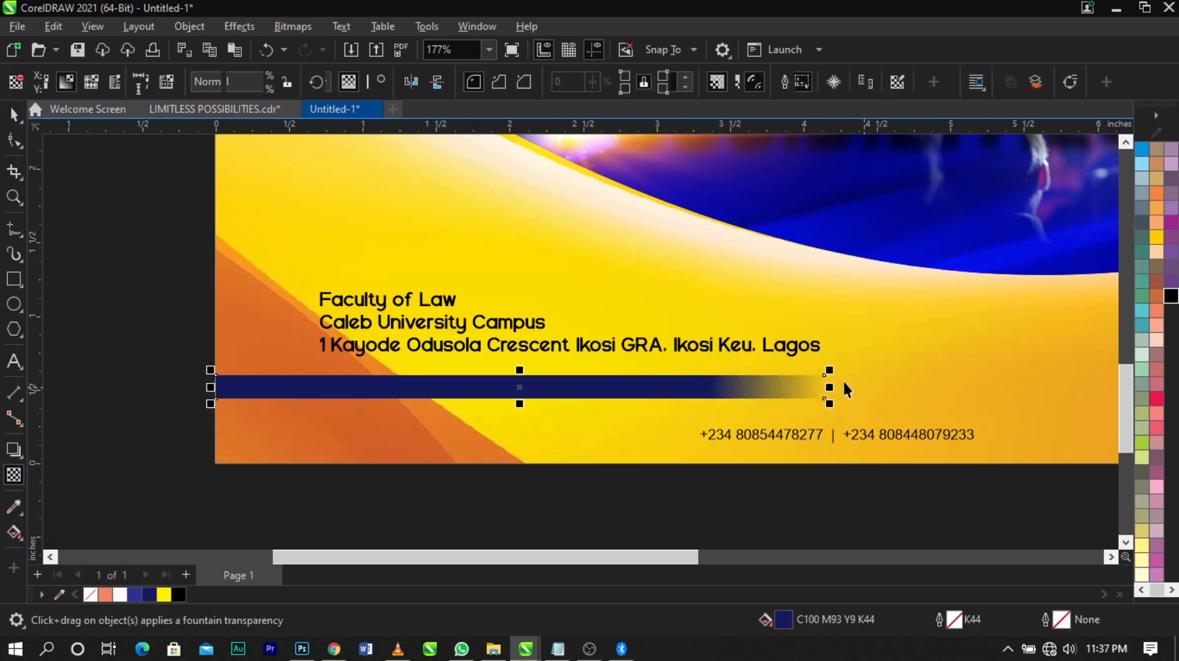
Stretch the faded bar to about 4.206 by 0.202 in, extending its right end and lower edge
drag(833, 396, 840, 397)
scroll(585, 412, up, 3)
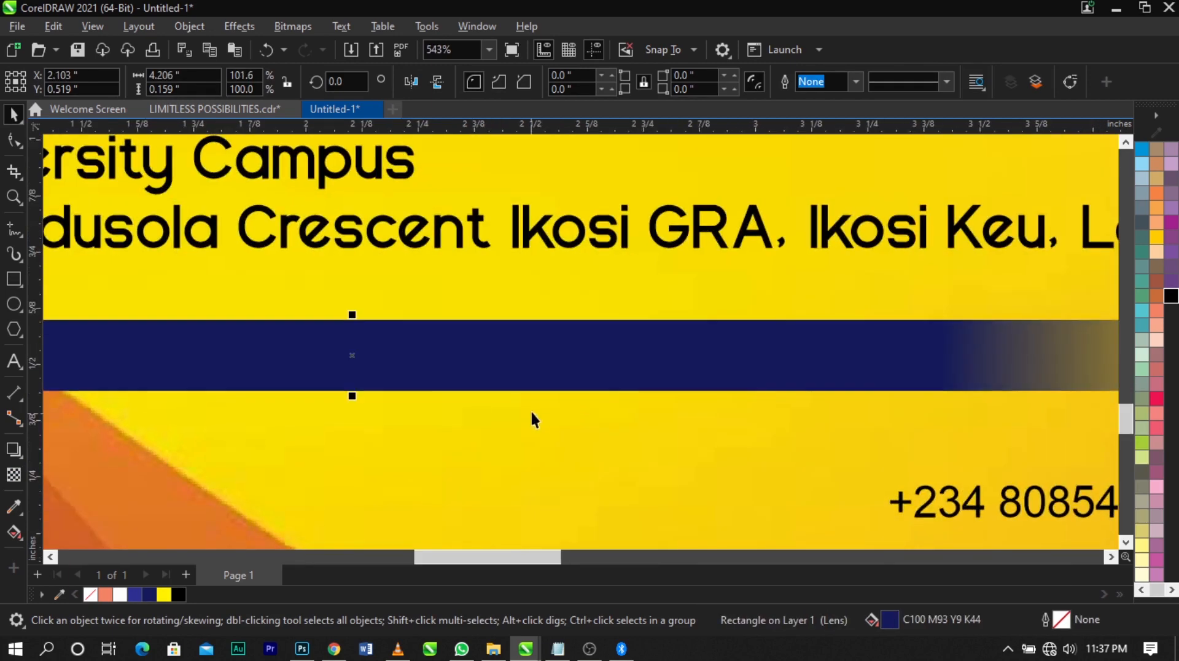
drag(352, 398, 351, 410)
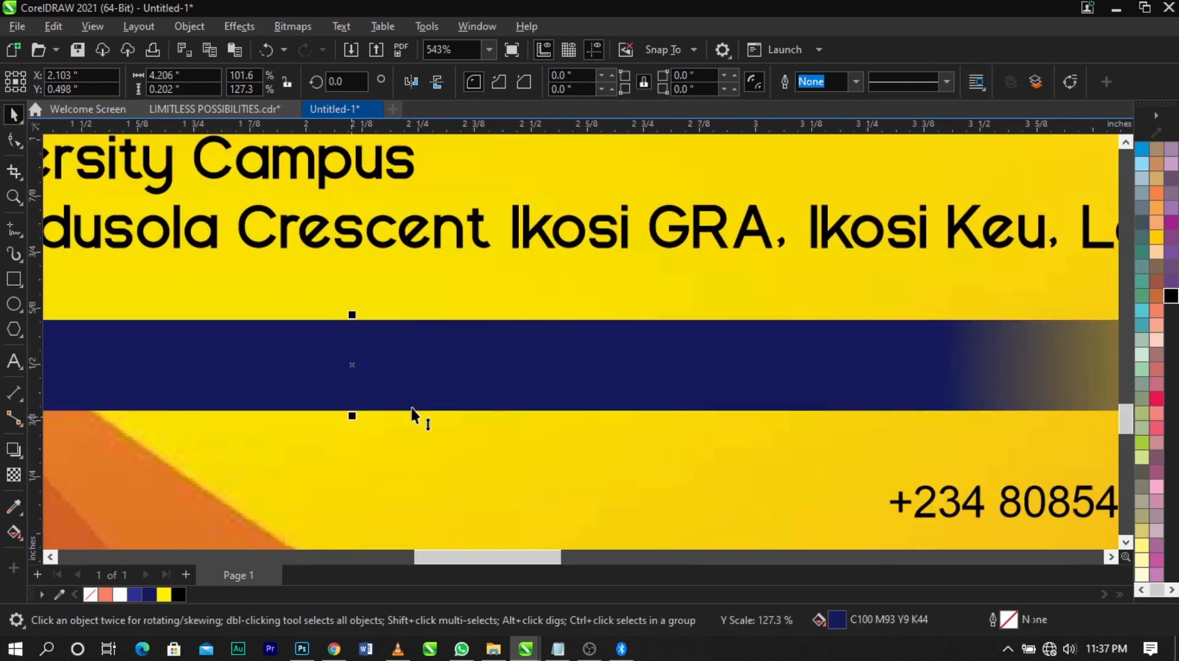
Set the phone number text in Vantely and move it onto the navy bar, around X 2.092 in, Y 0.489 in
scroll(528, 387, down, 2)
click(725, 434)
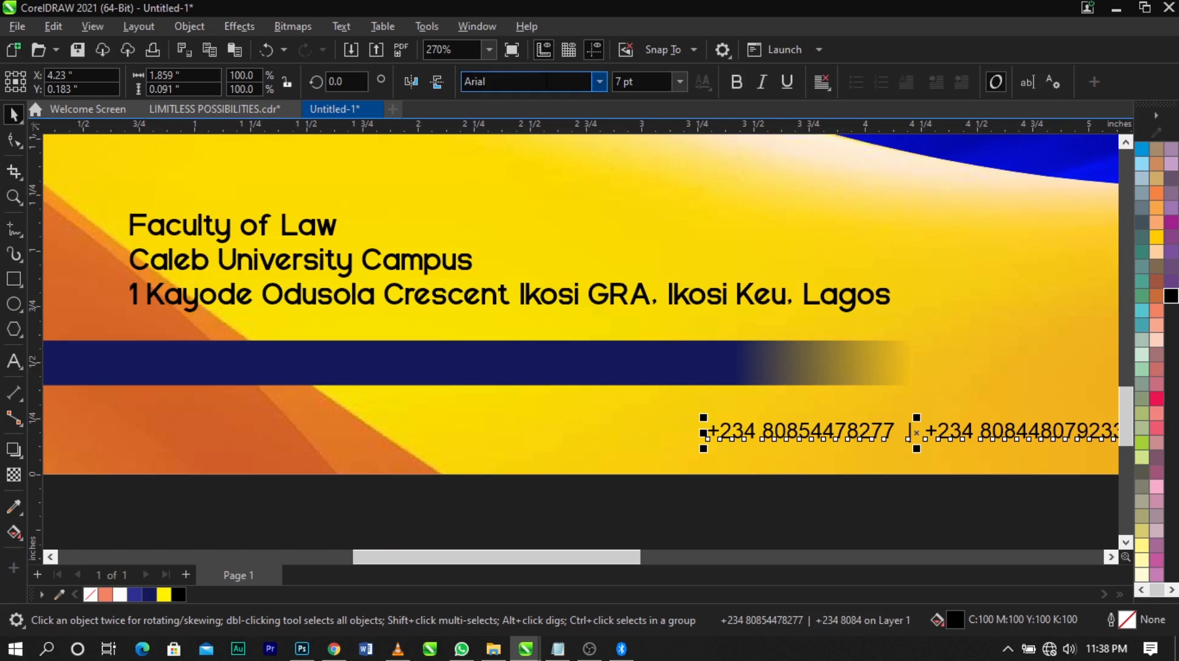
text(Vantely)
key(Return)
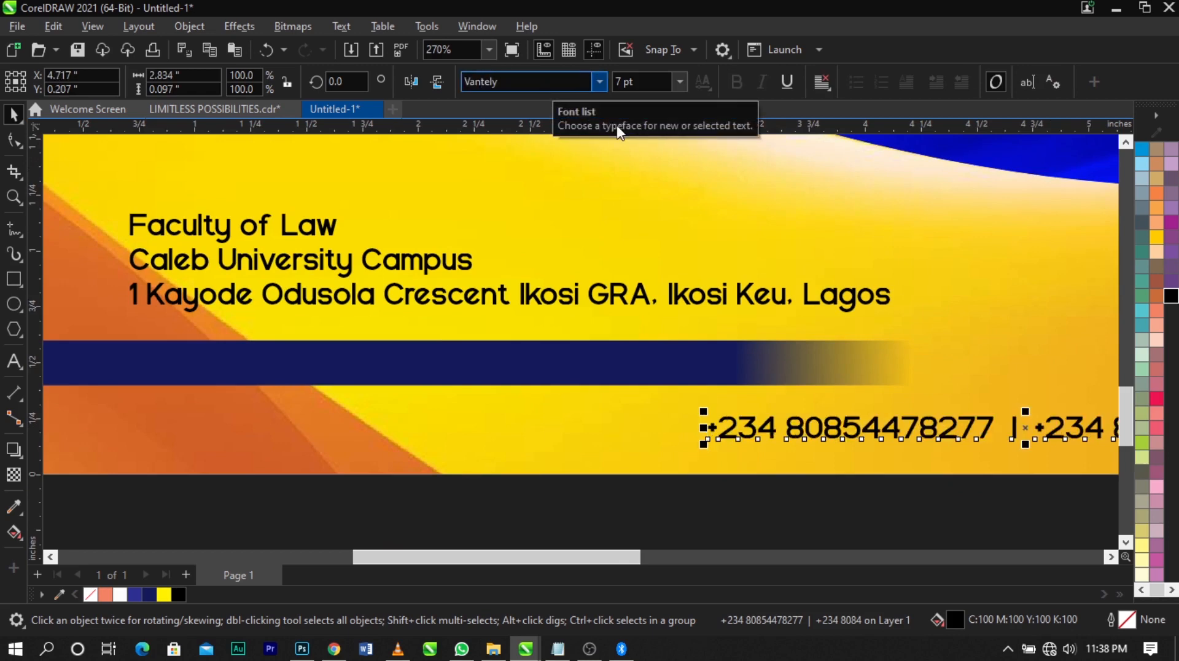
drag(912, 423, 326, 363)
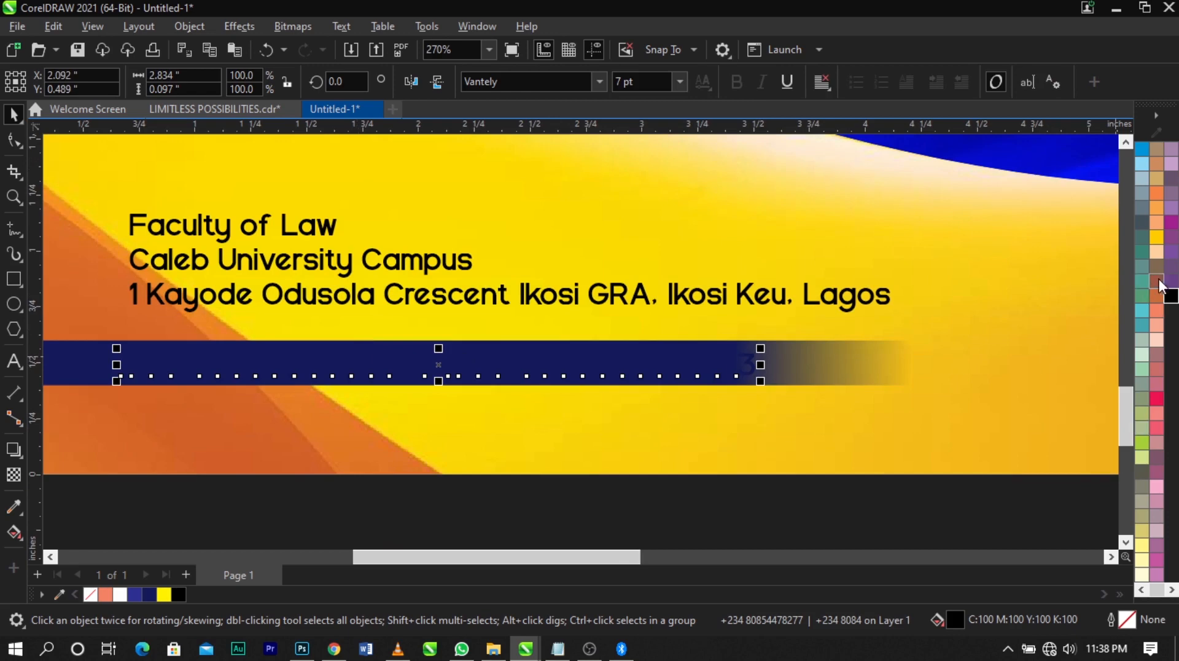
Fill the phone number text with white and align it with the navy bar's horizontal centre line
click(1160, 281)
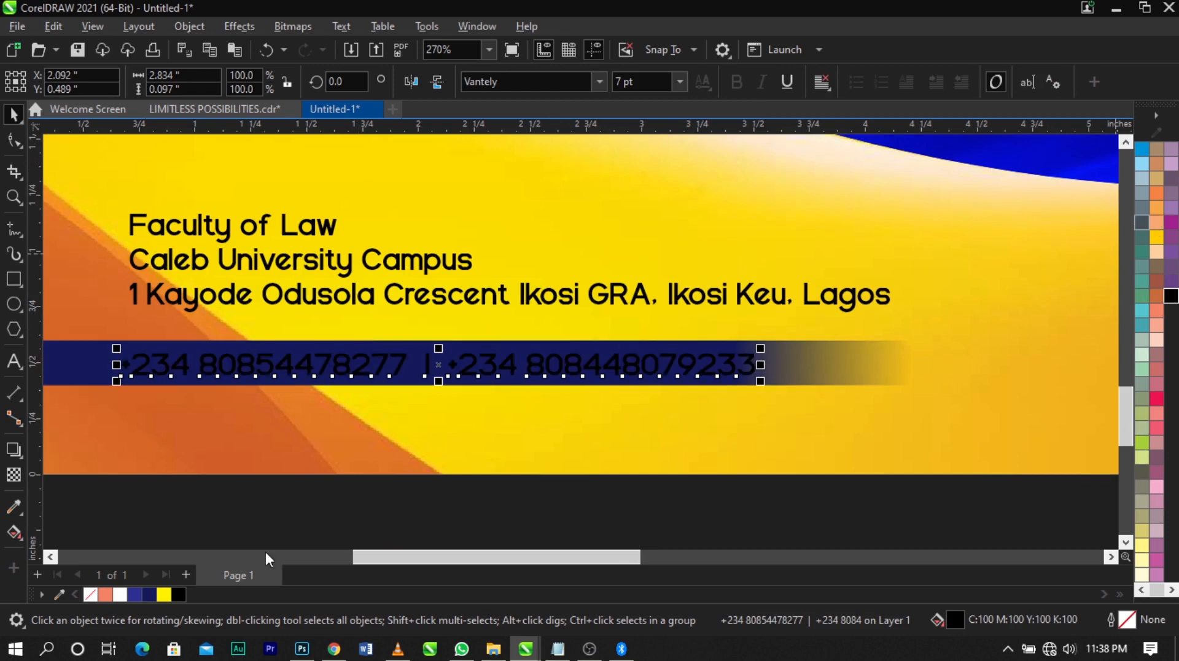
click(127, 592)
shift+click(782, 373)
key(e)
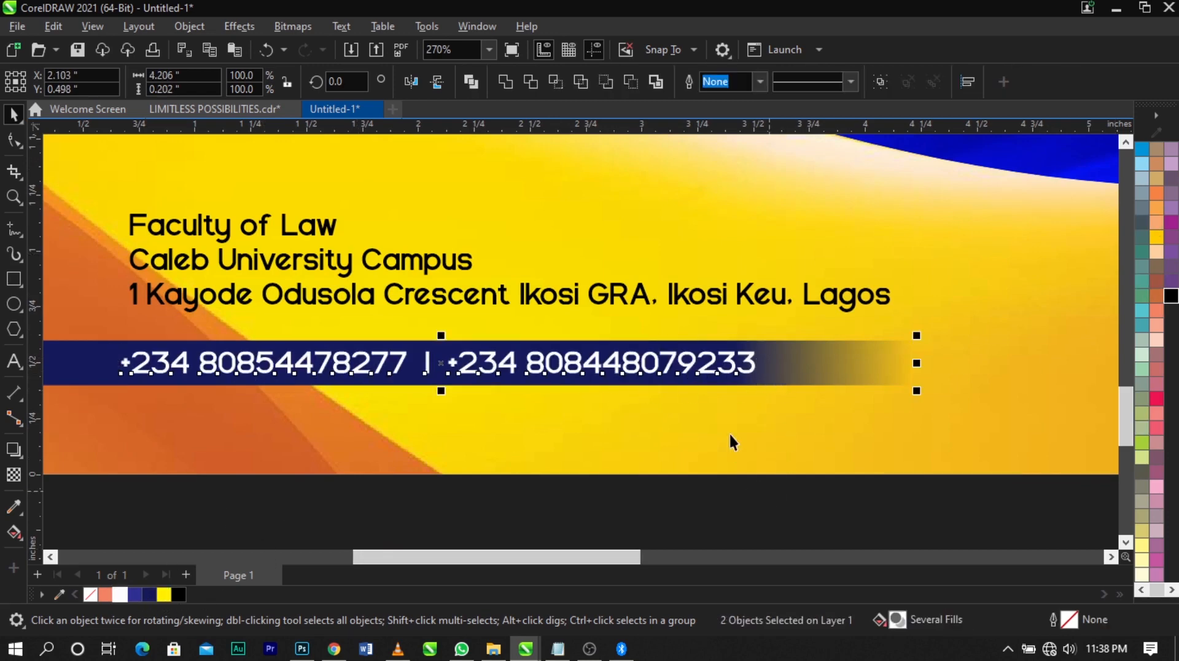
scroll(728, 433, down, 5)
click(727, 523)
Move the venue text slightly lower, closer to the navy bar
scroll(512, 391, up, 3)
scroll(513, 391, up, 2)
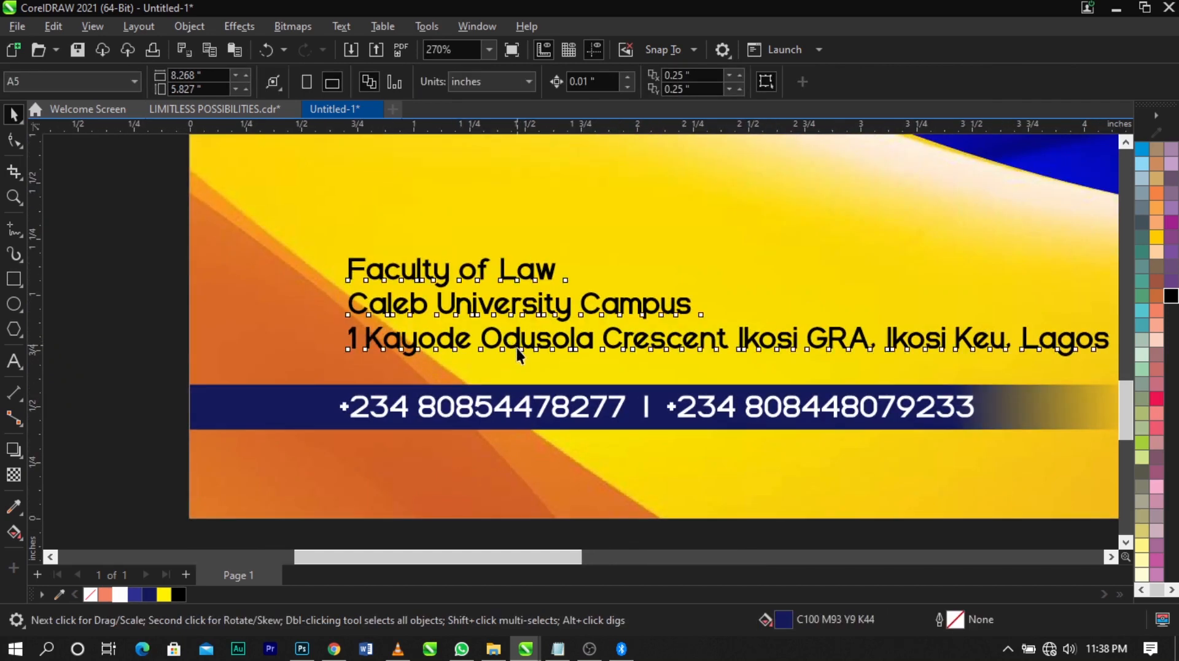
drag(517, 348, 517, 363)
scroll(509, 348, down, 2)
click(355, 288)
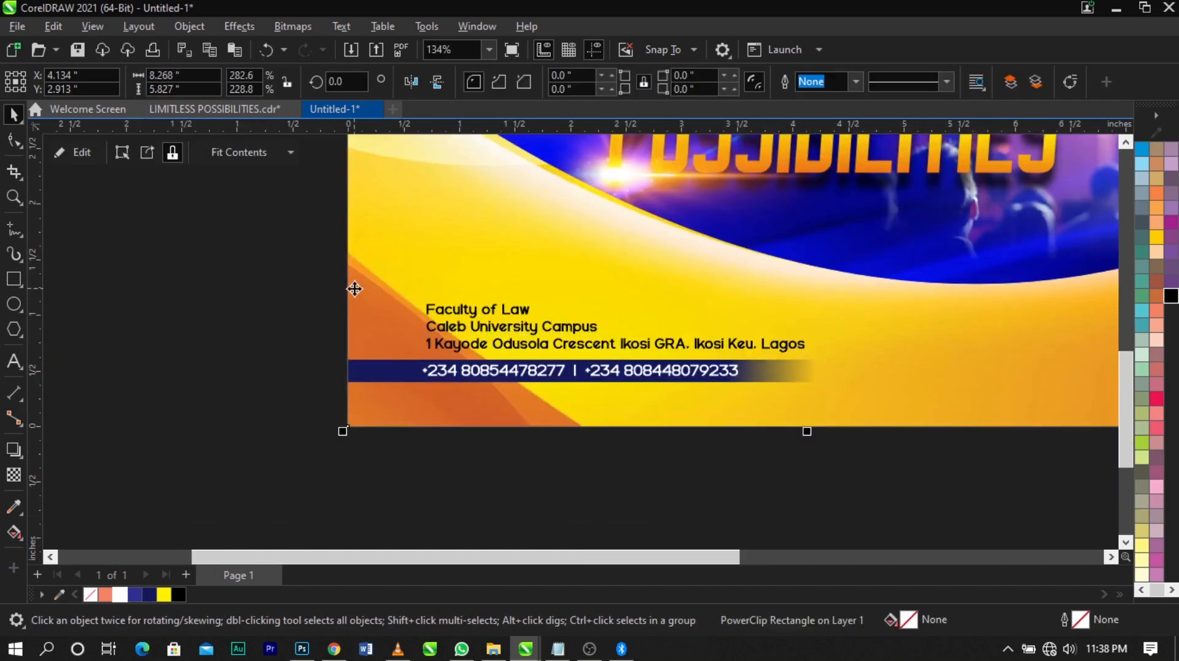
click(242, 249)
Start an import and open the FOR DESIGN folder within Documents
right_click(244, 252)
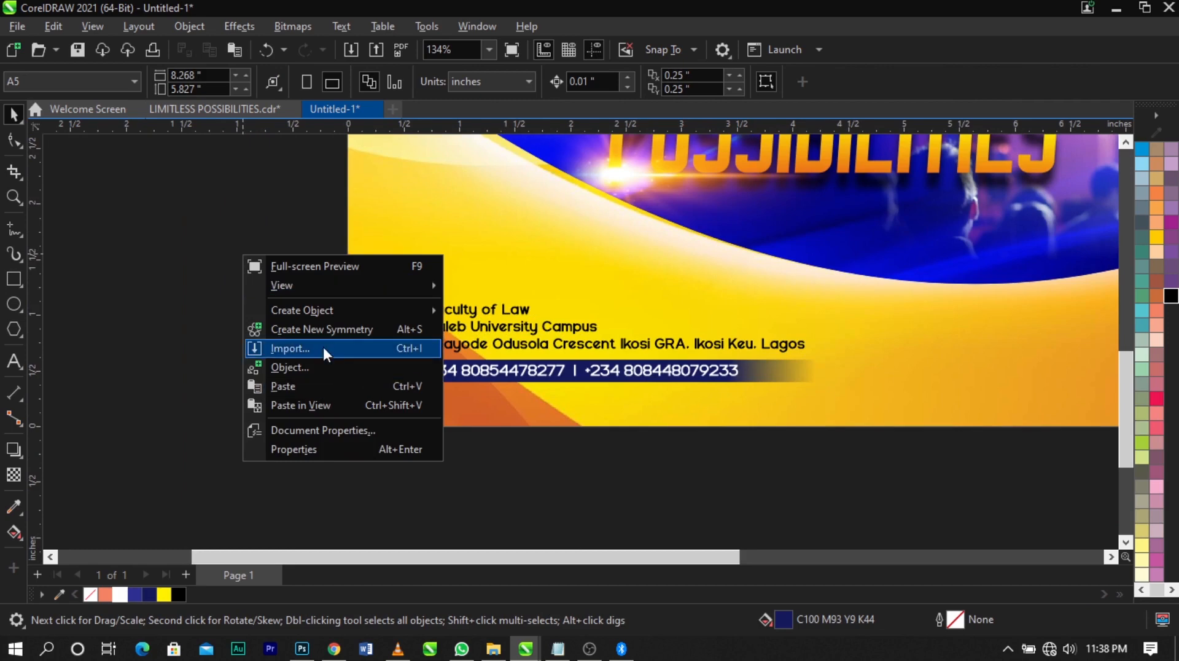
click(322, 345)
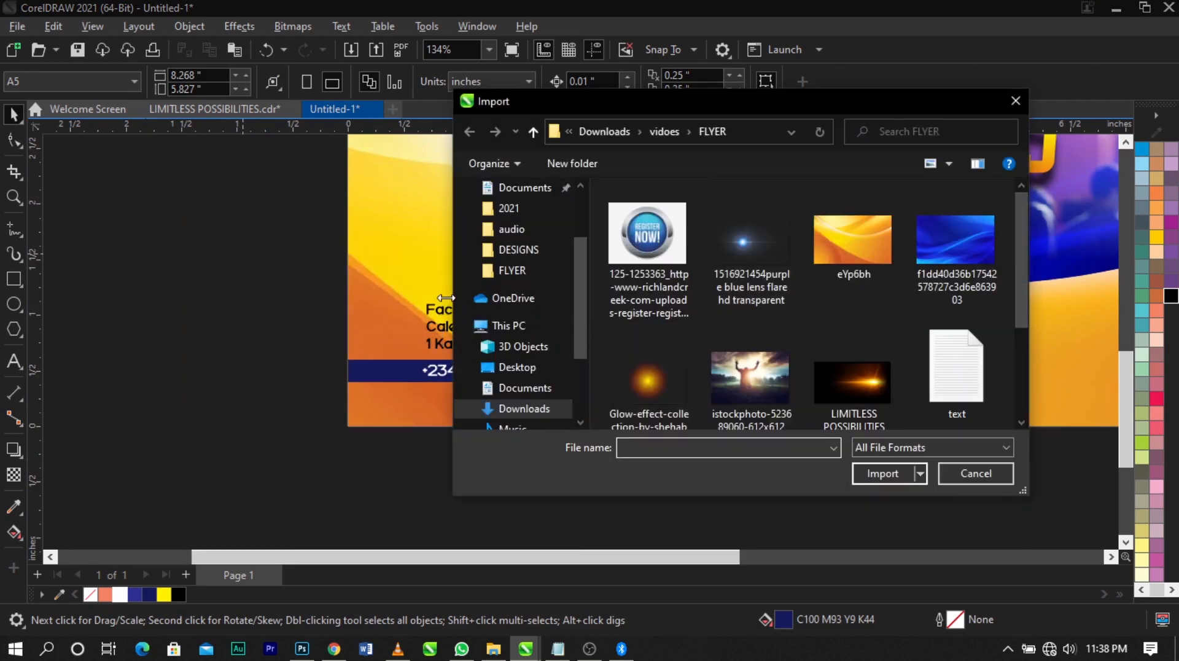
scroll(537, 307, up, 2)
click(527, 284)
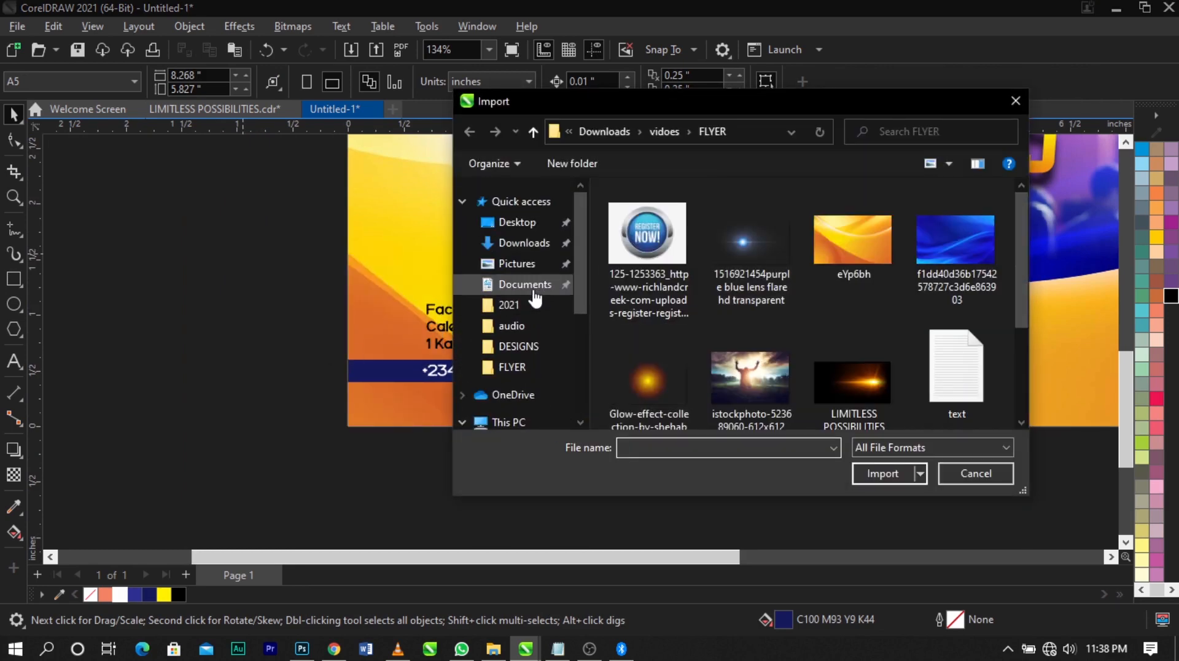
scroll(840, 359, down, 3)
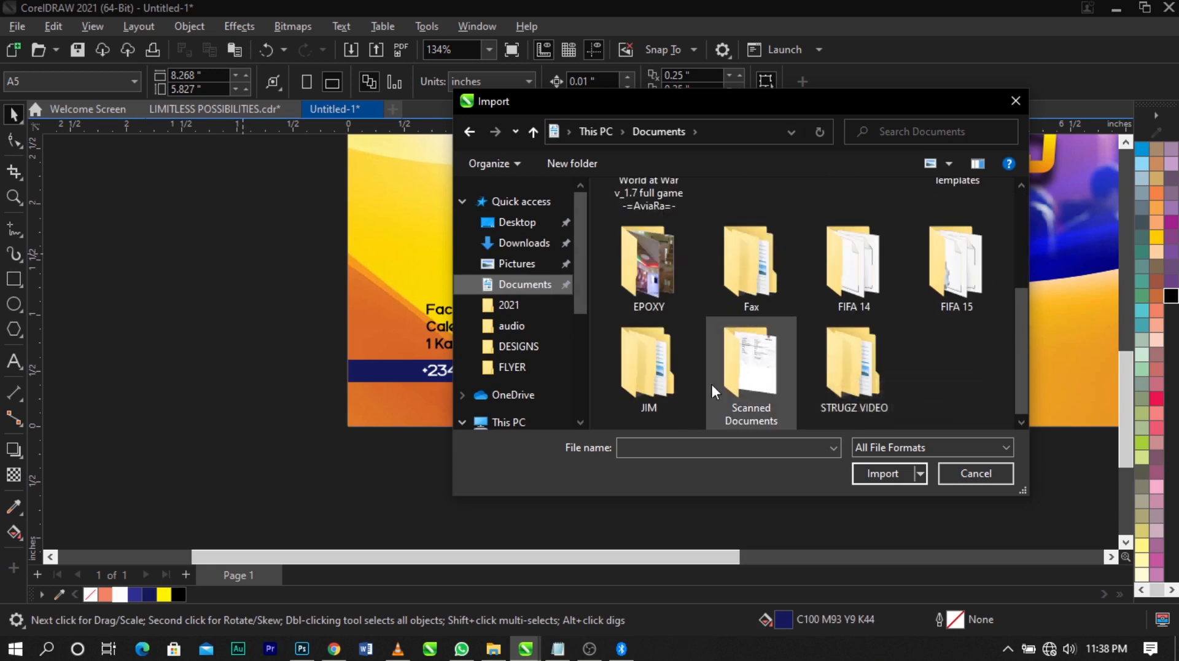
double_click(648, 369)
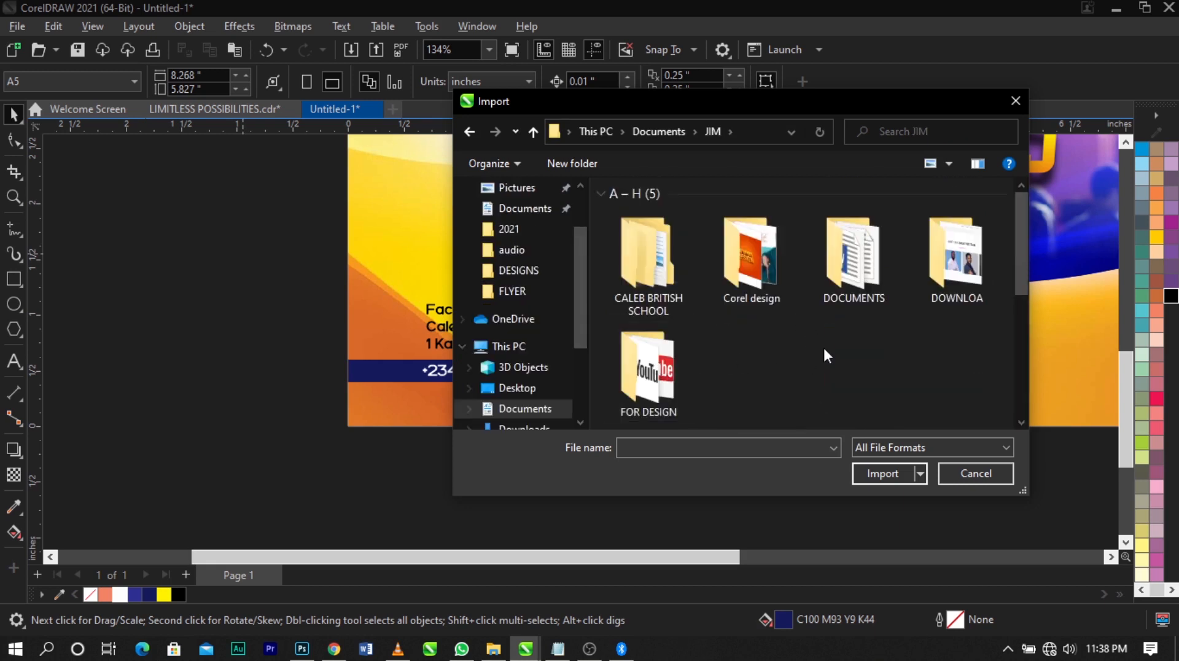
click(639, 395)
double_click(640, 395)
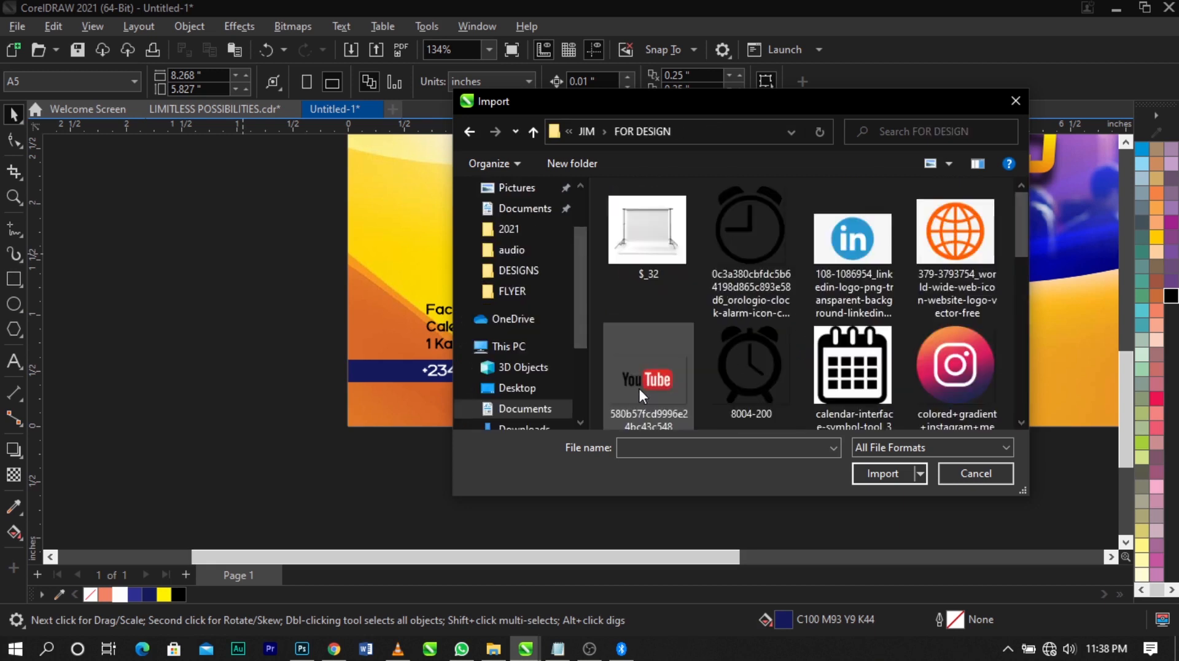
Import google-location-icon-16 and place it outside the page, left of the flyer
scroll(736, 363, down, 3)
click(957, 238)
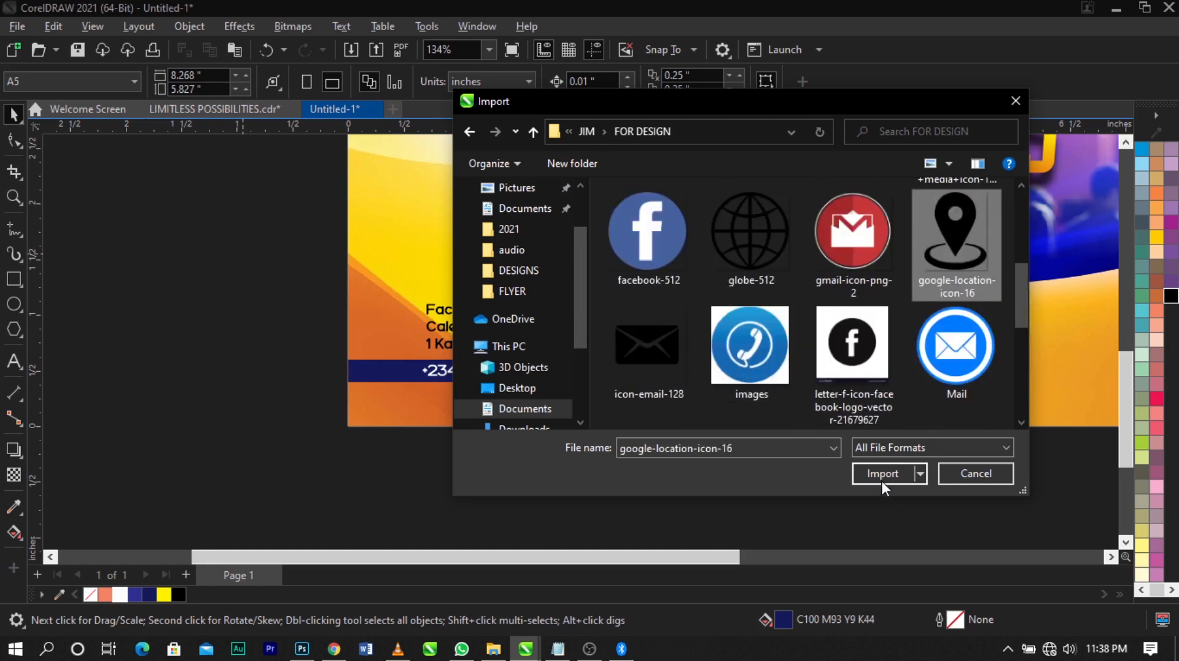
click(882, 480)
click(223, 286)
Enlarge the location icon to about 1.129 by 1.412 in and convert it to a 1-bit black and white bitmap using Line Art
scroll(280, 348, up, 1)
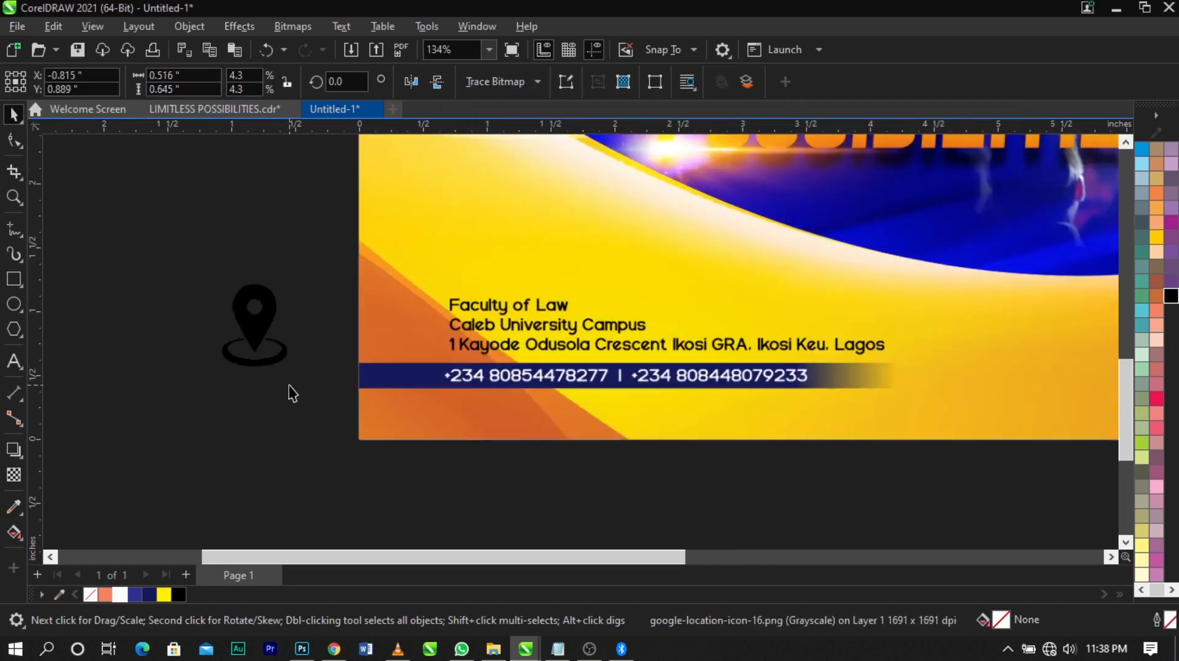
drag(293, 373, 333, 421)
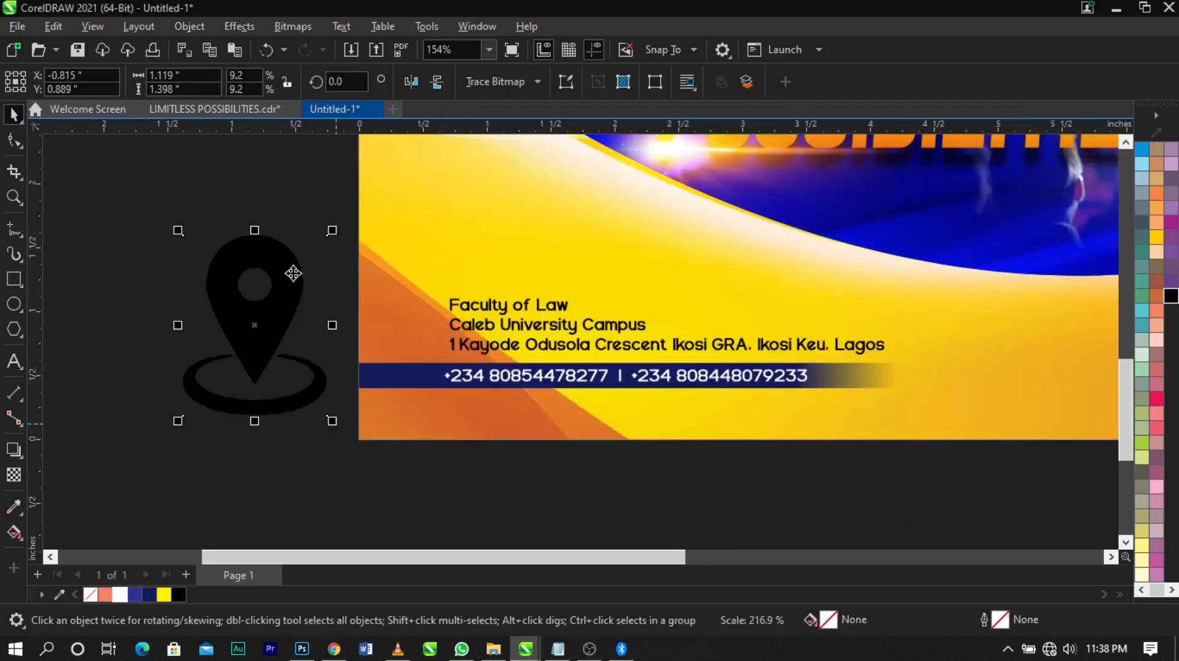
click(293, 26)
mouse_move(313, 178)
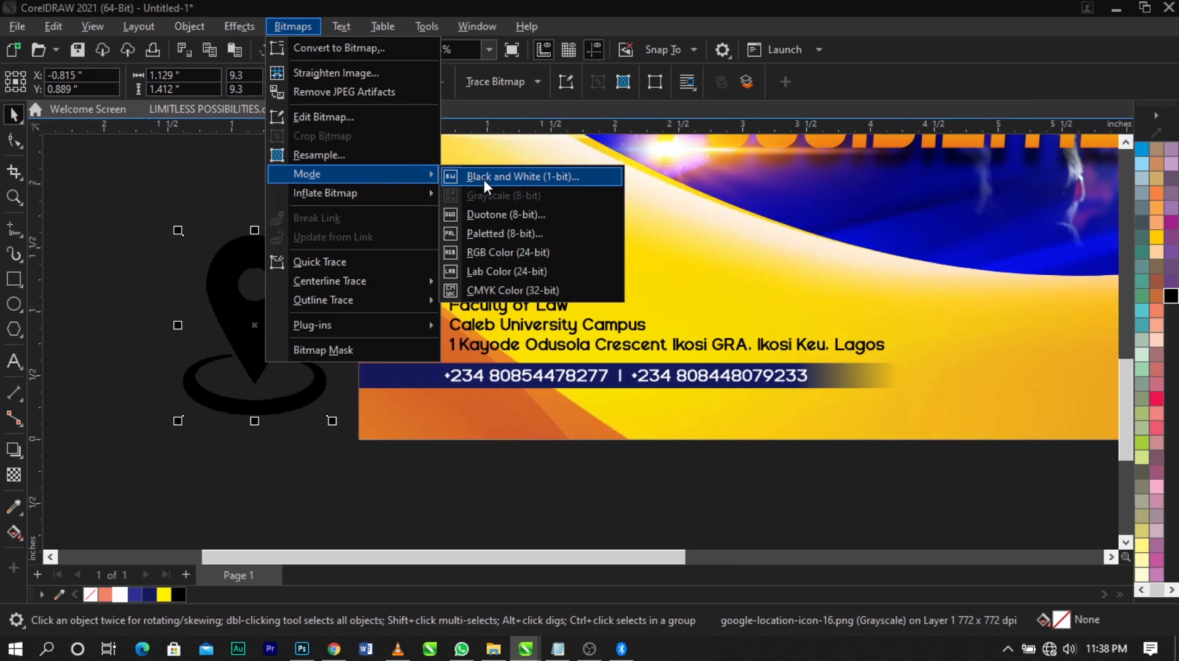
click(486, 178)
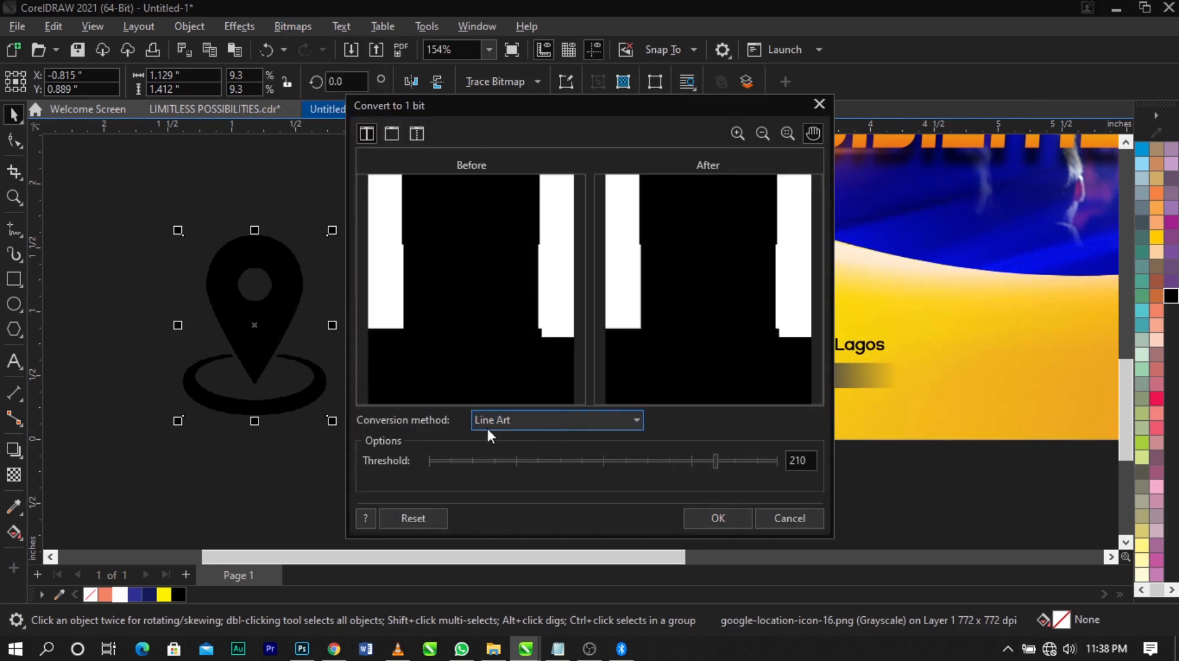
click(542, 423)
click(544, 427)
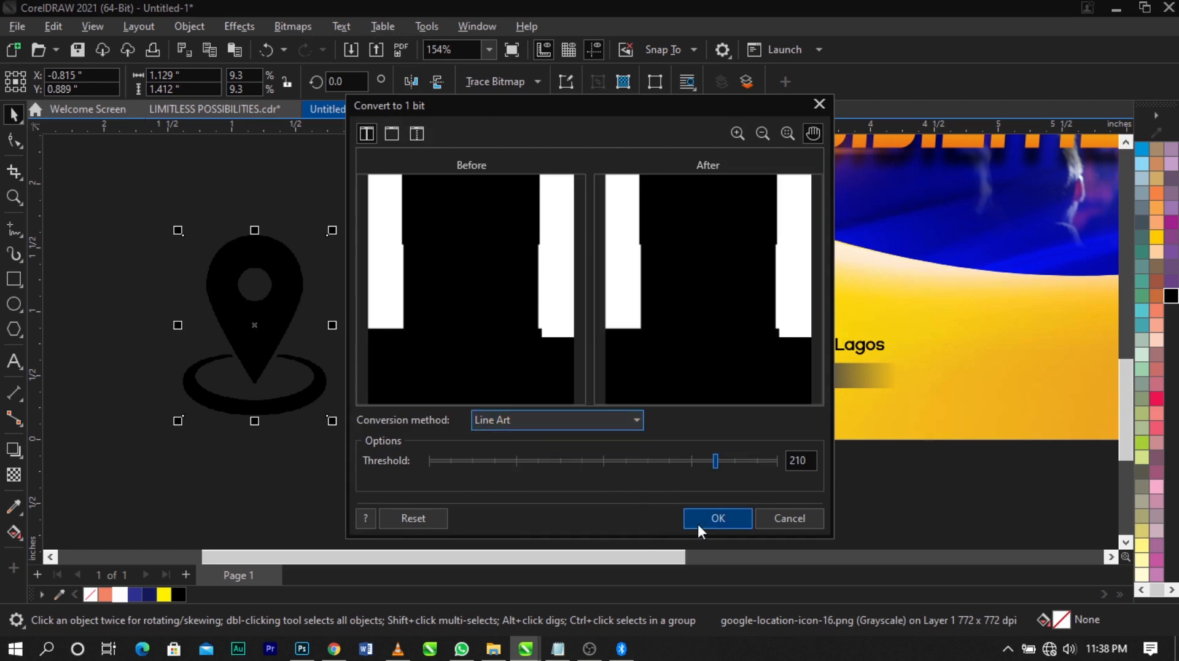
click(716, 518)
Outline-trace the location icon as line art, removing the background color
click(497, 81)
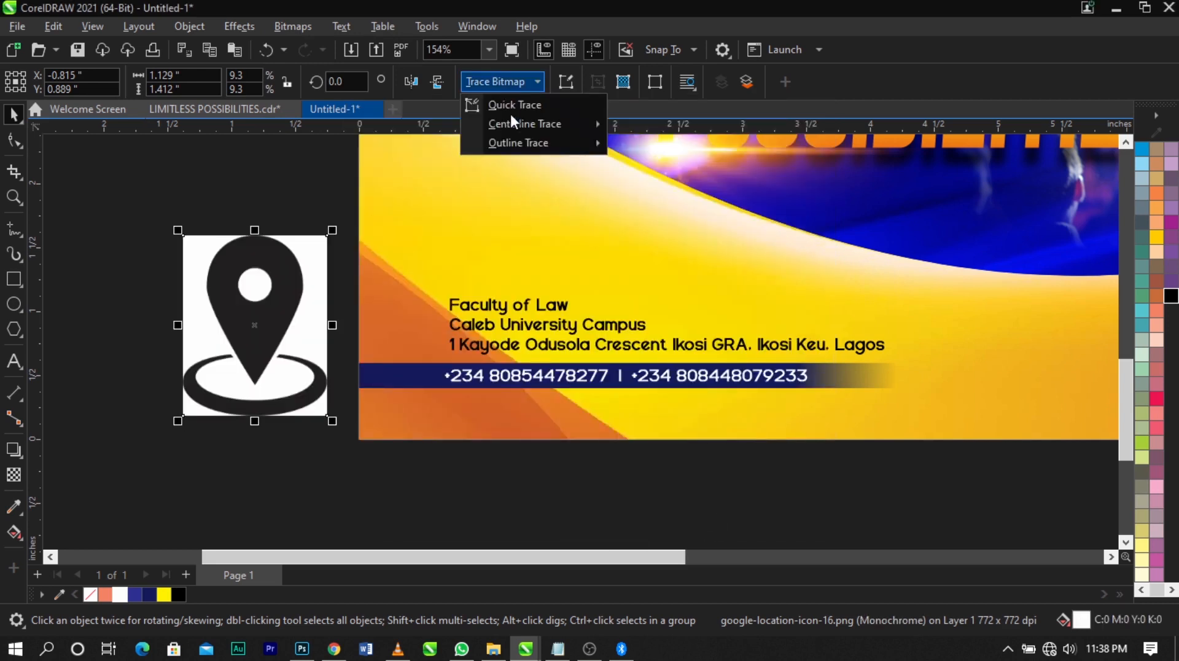
mouse_move(530, 145)
click(656, 149)
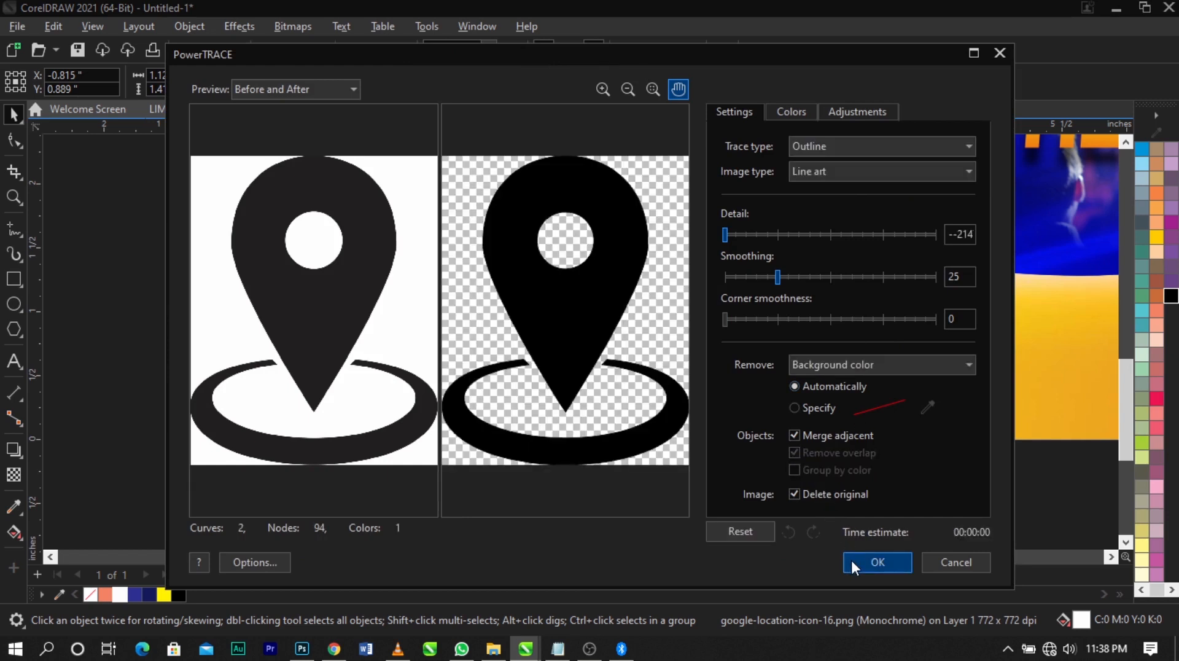
click(850, 558)
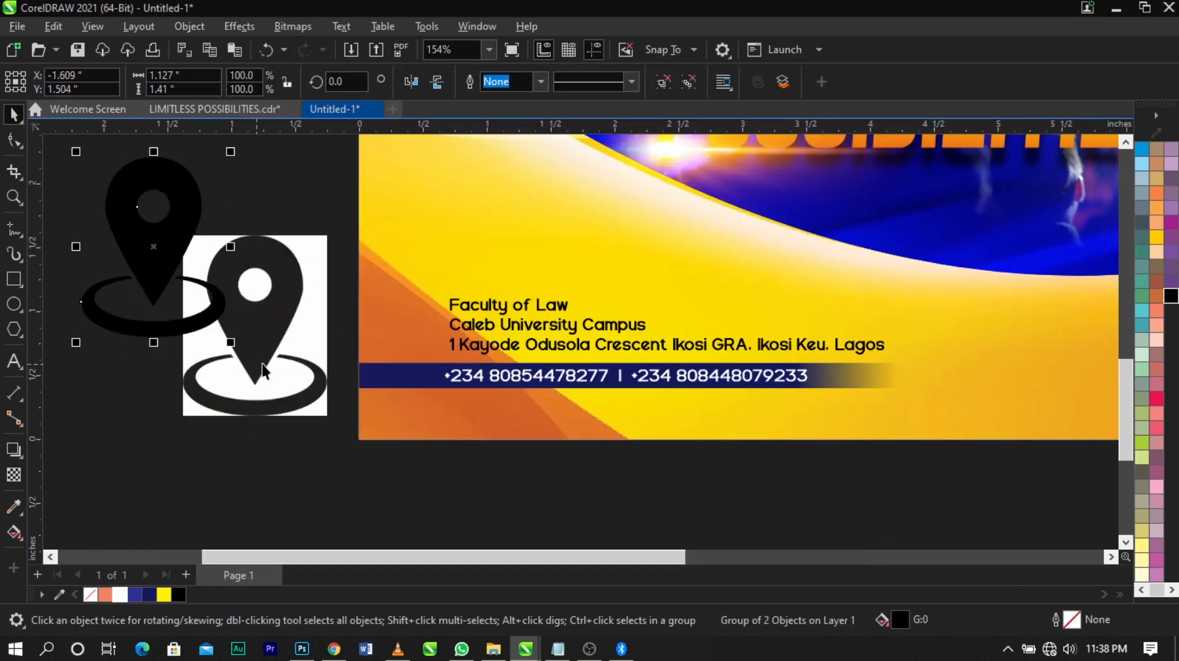
Delete the leftover location bitmap and the ring beneath the traced pin
click(263, 369)
key(Delete)
click(184, 321)
click(190, 321)
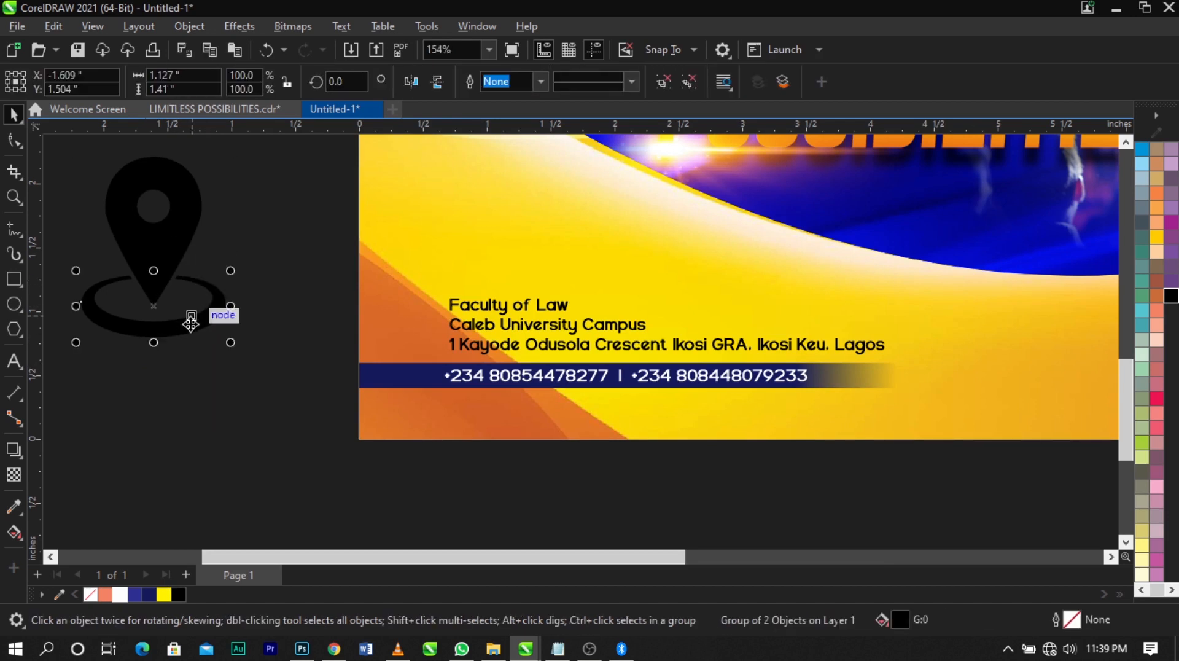
click(187, 399)
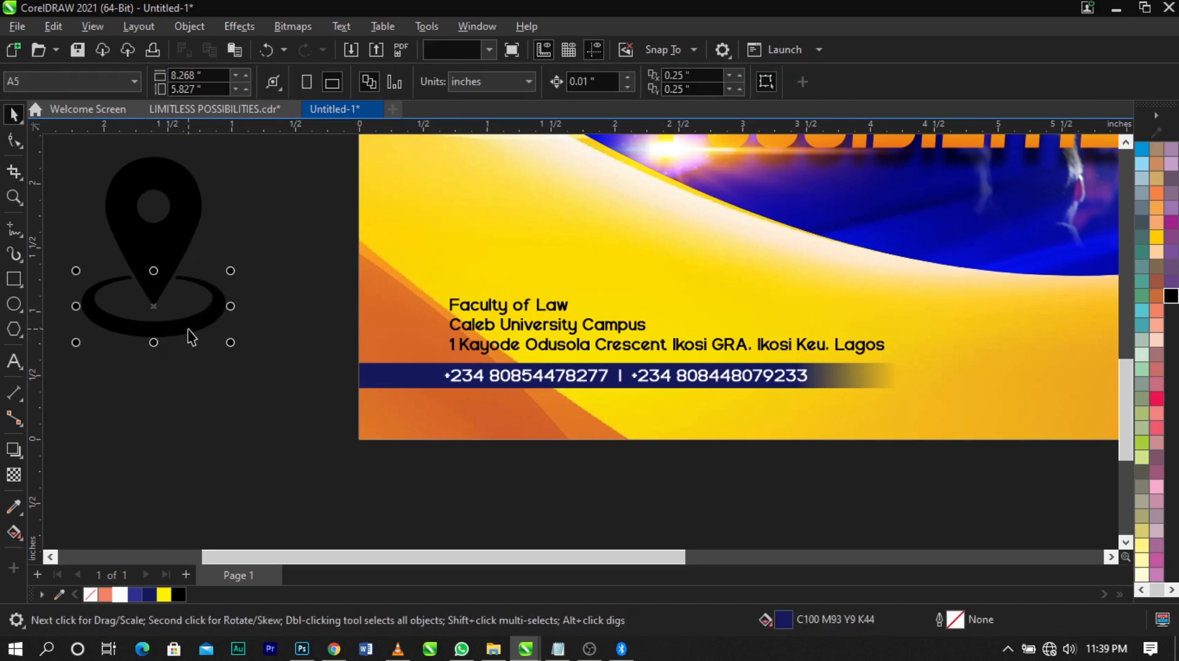
key(Delete)
Move the traced pin above the venue text and scale it to about 0.215 by 0.334 in, around X 1.01 in, Y 1.381 in
drag(140, 256, 493, 252)
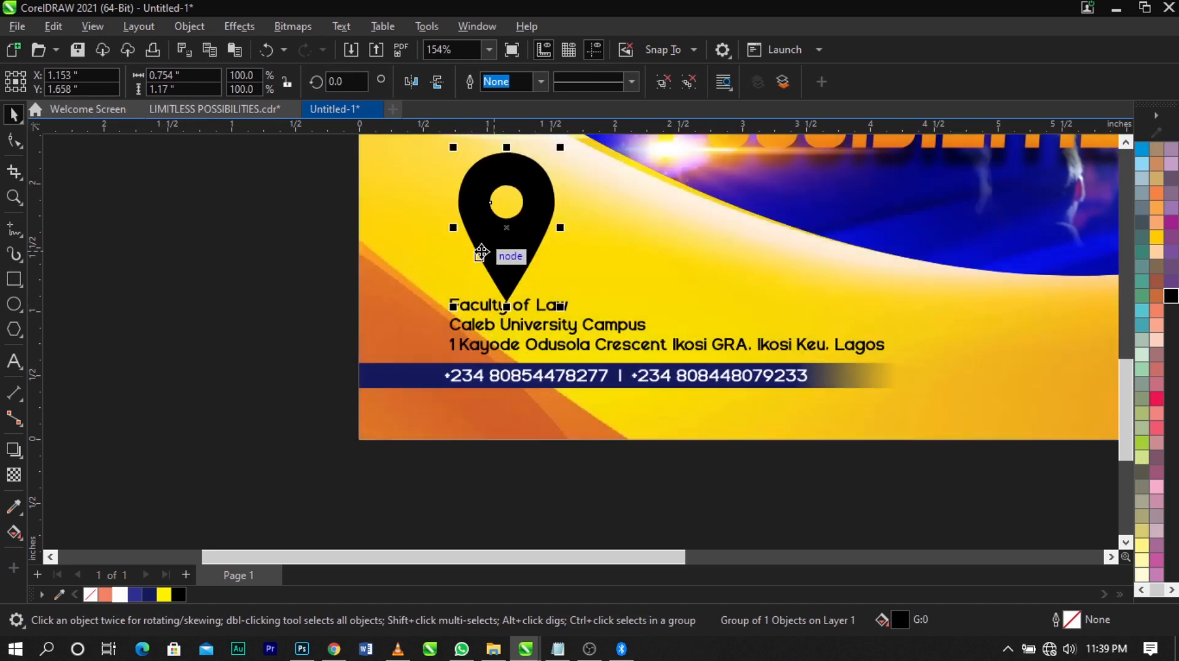
drag(561, 148, 561, 184)
scroll(528, 225, up, 1)
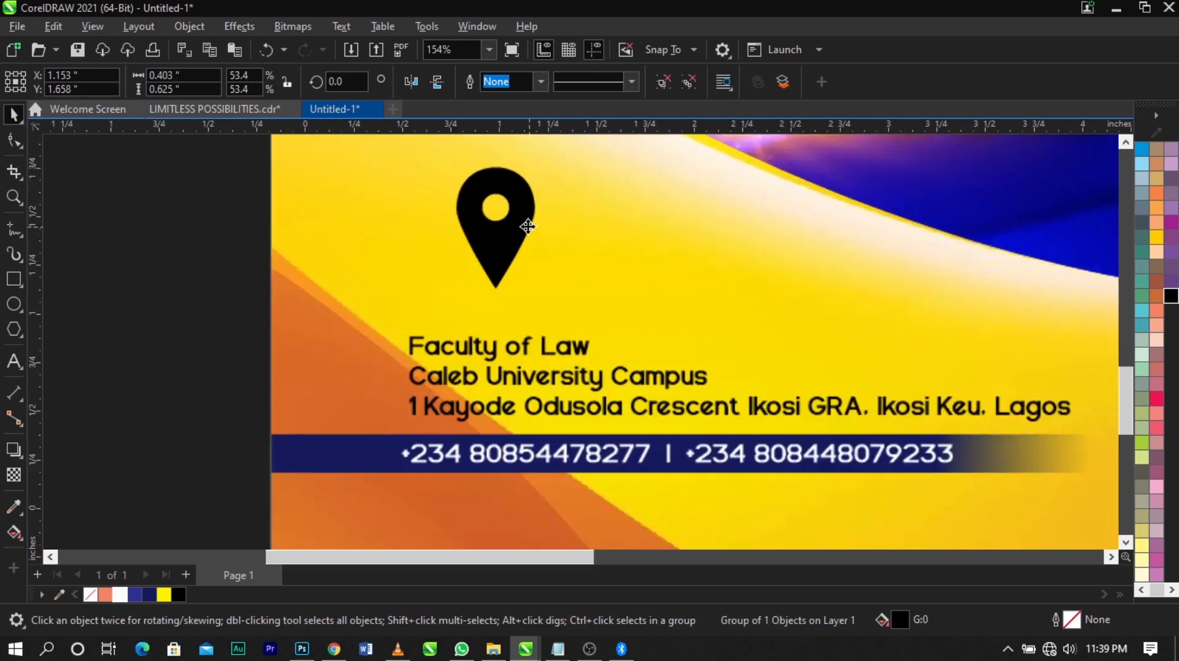
drag(531, 222, 518, 247)
drag(528, 188, 524, 220)
drag(501, 259, 485, 287)
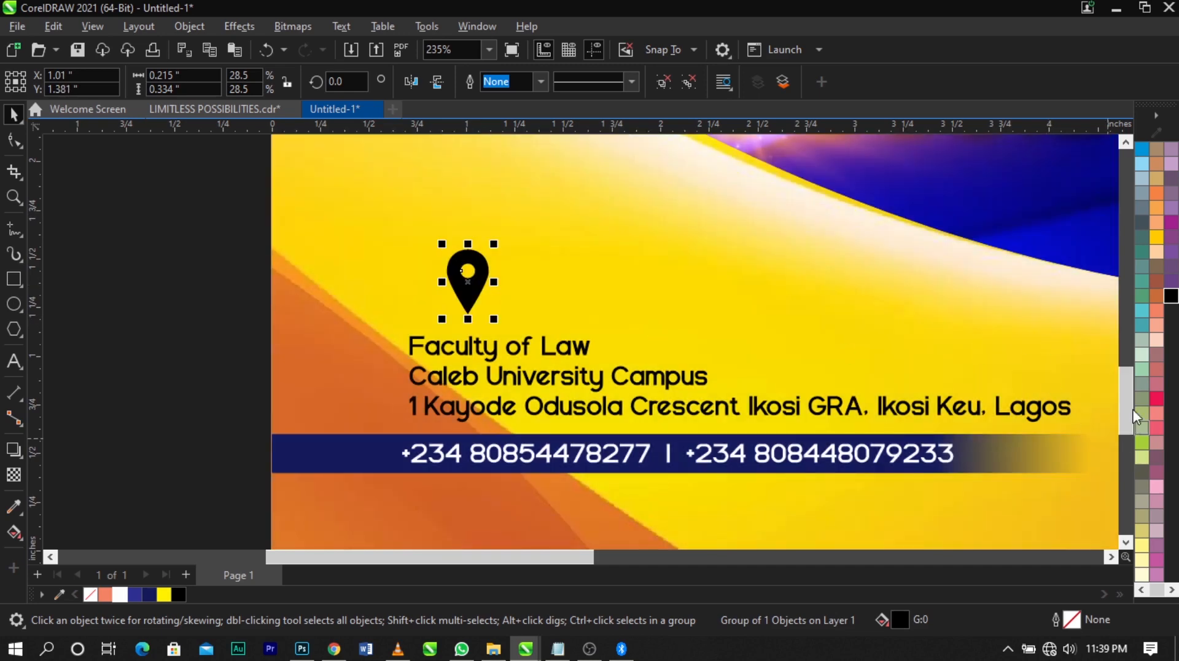
Fill the location pin with red (C0 M100 Y100 K0) and move it closer to the venue text, around X 0.988 in, Y 1.342 in
click(1156, 399)
scroll(1156, 399, up, 1)
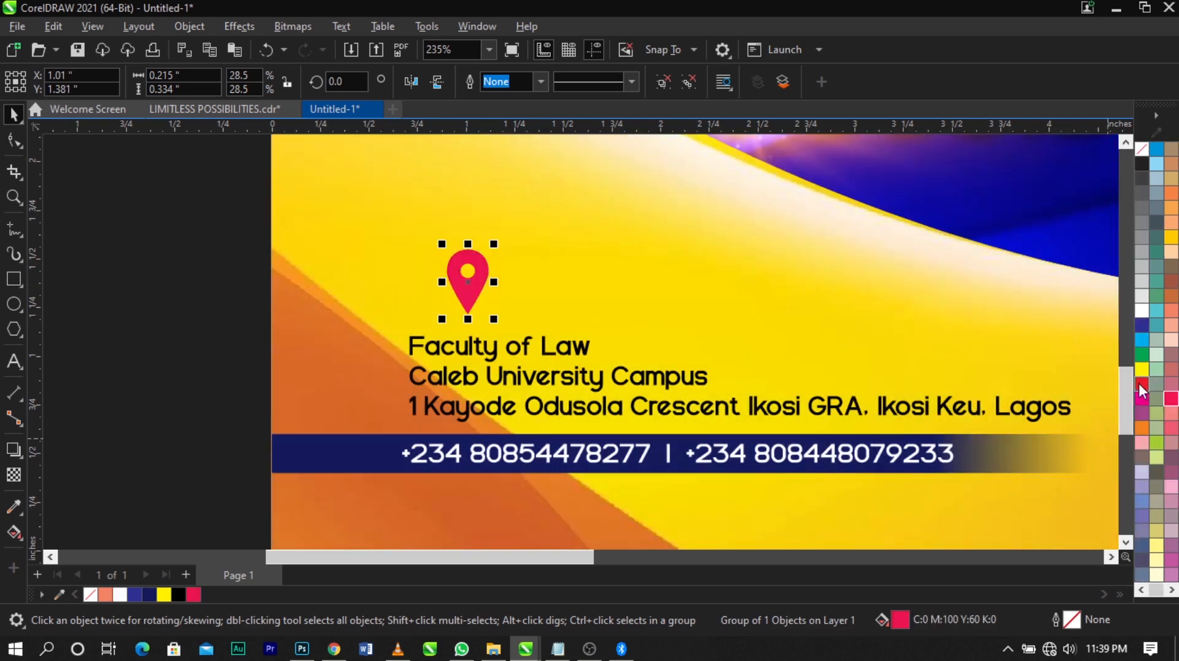
click(1139, 383)
scroll(473, 288, up, 2)
mouse_move(480, 296)
mouse_down()
mouse_move(464, 304)
mouse_move(481, 309)
mouse_up()
scroll(481, 308, down, 3)
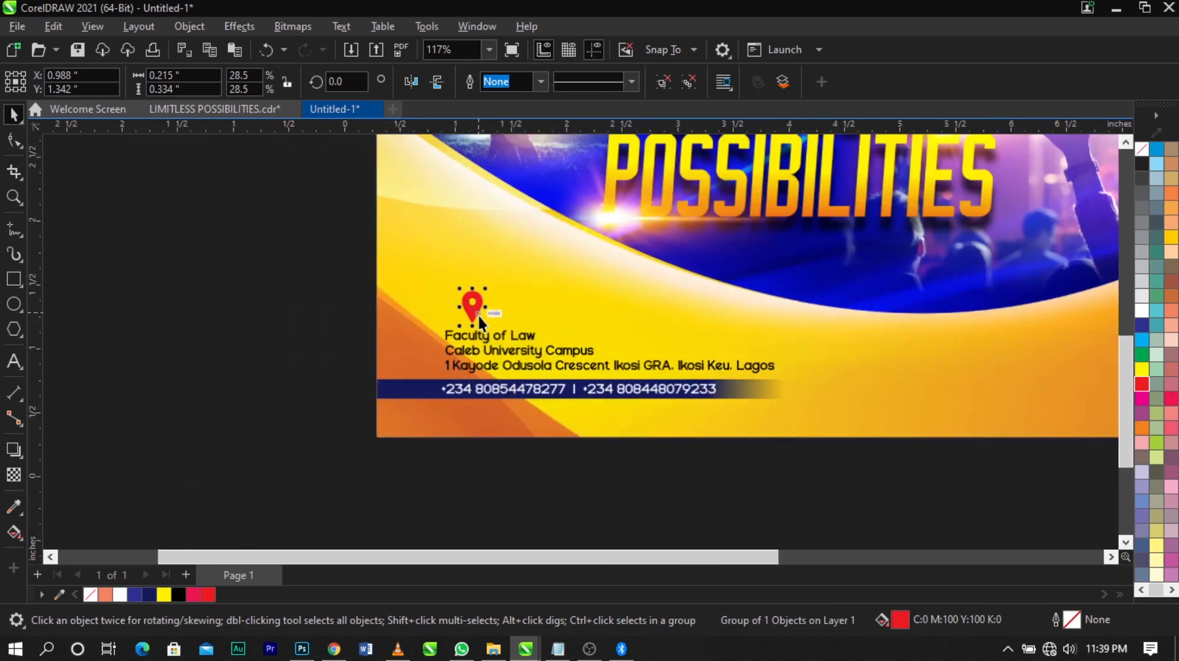
scroll(478, 316, down, 1)
Move the Register Now image down beside the flyer, around X 10.657 in, Y 3.202 in
click(248, 303)
key(F4)
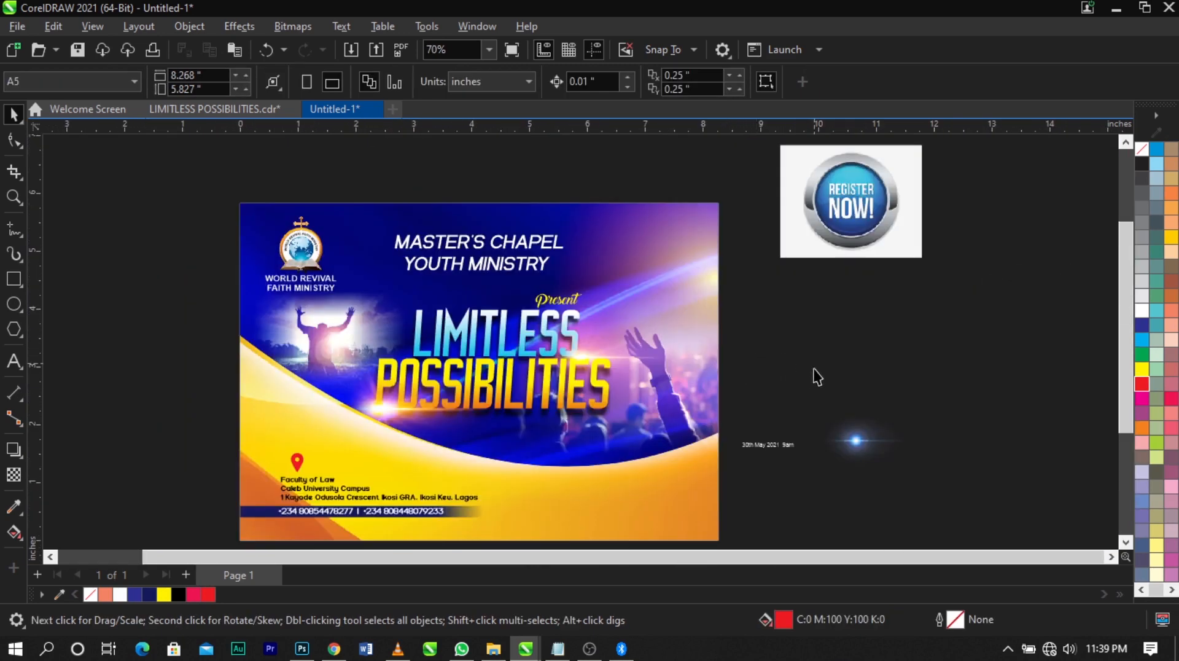
drag(901, 239, 907, 393)
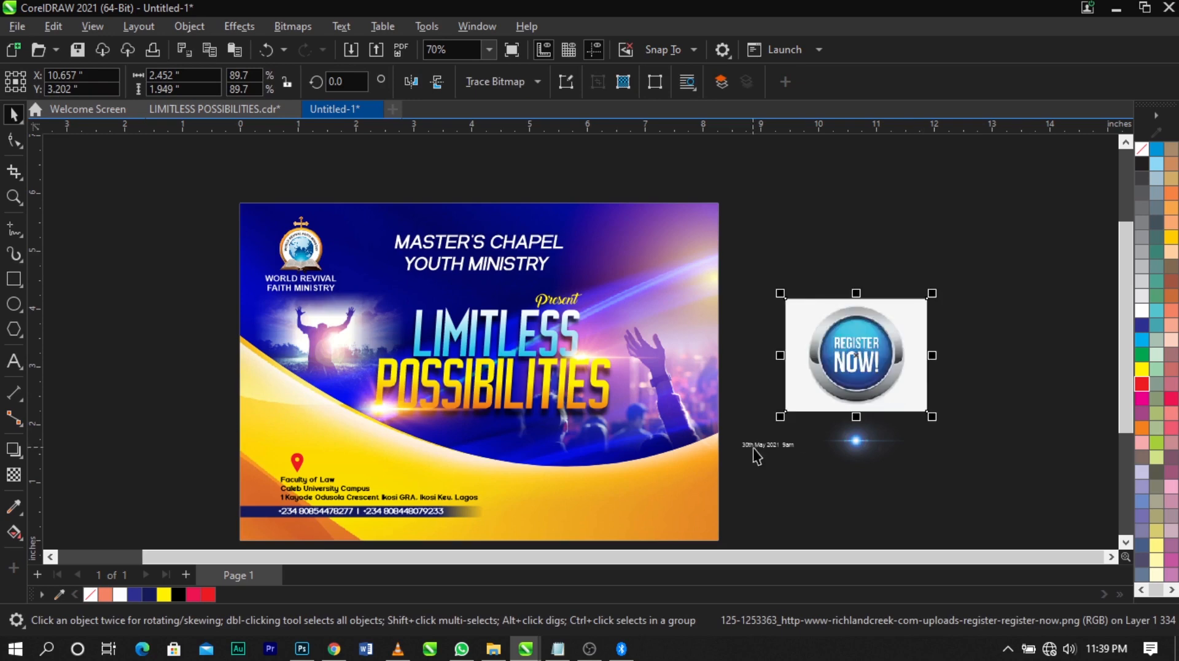
Move the "30th May 2021 9am" date text onto the flyer's lower wave, around X 5.132 in, Y 0.914 in
drag(765, 445, 536, 493)
key(F2)
drag(318, 356, 985, 568)
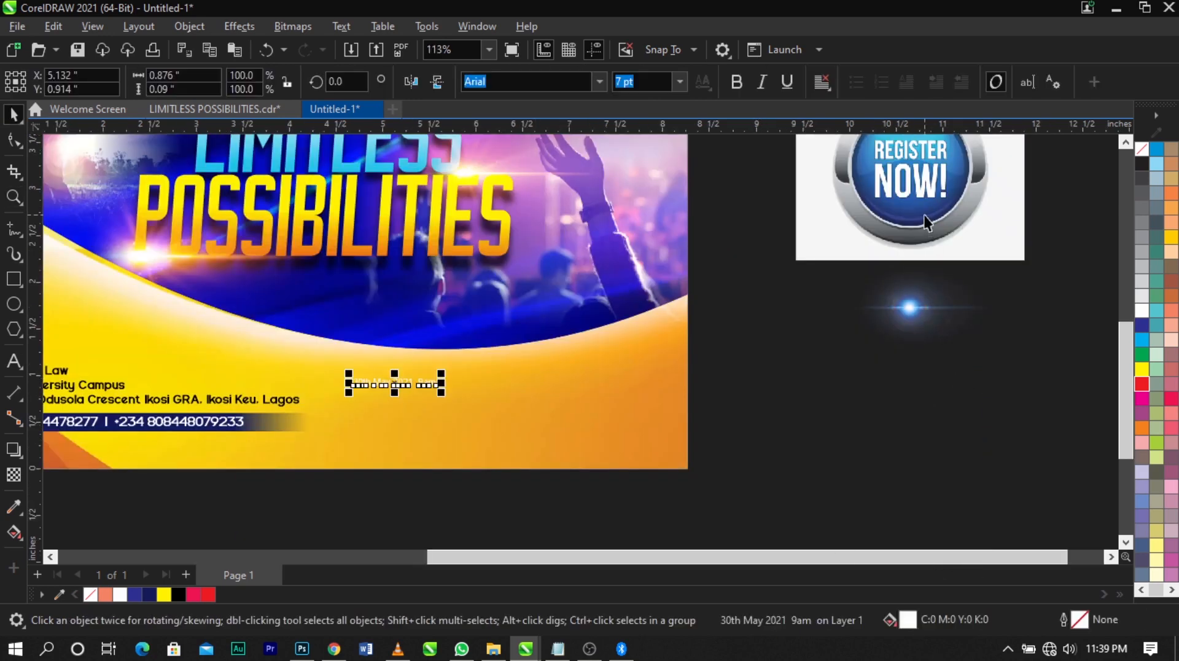
Fill the date text with black and place the Register Now image in front of the flyer, around X 7.337 in, Y 1.5 in
drag(923, 217, 614, 379)
click(422, 384)
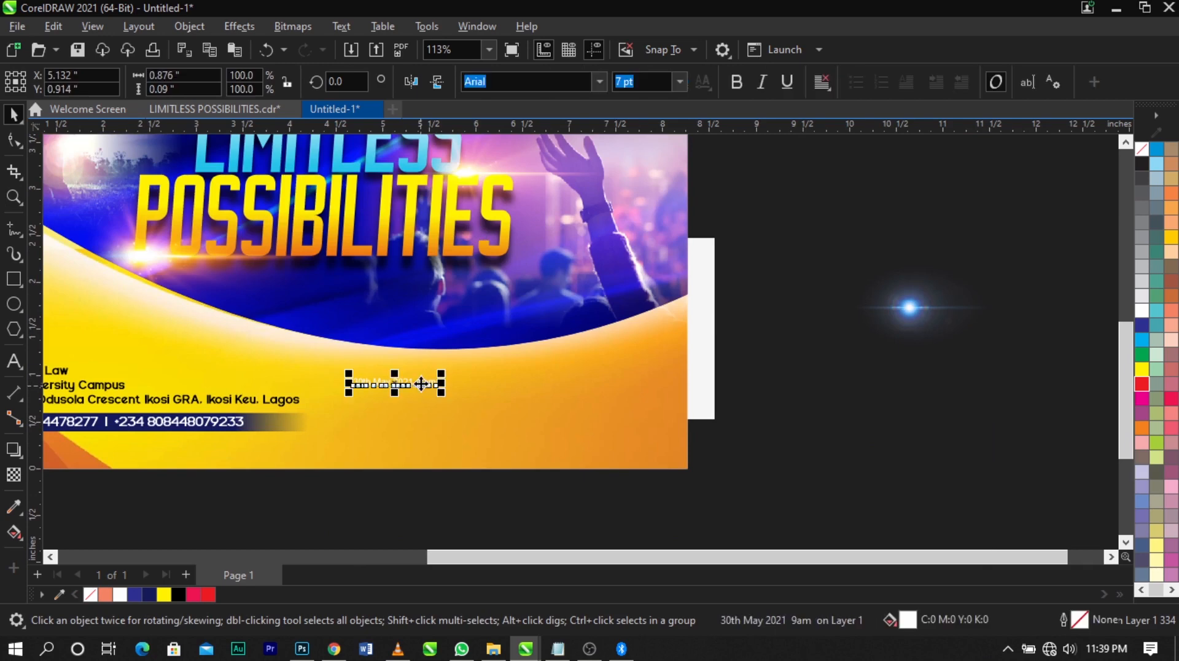
click(179, 597)
click(699, 385)
key(shift+Page_Up)
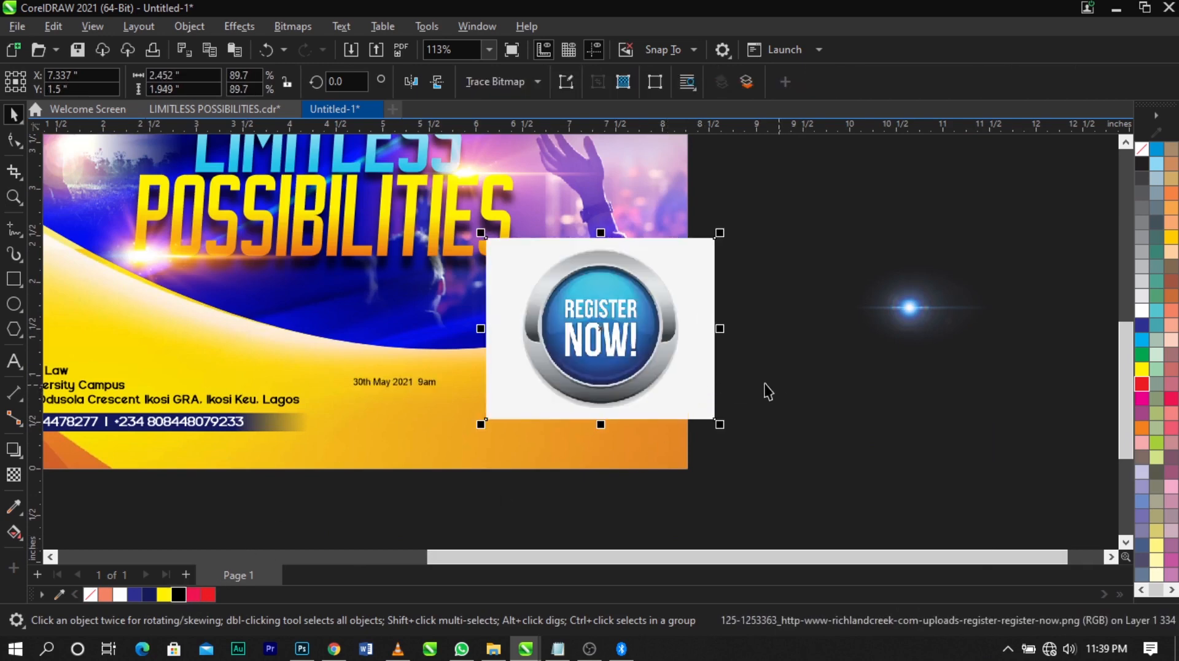
Draw a circle about 1.735 in across over the round button in the Register Now image
key(F2)
drag(209, 195, 855, 487)
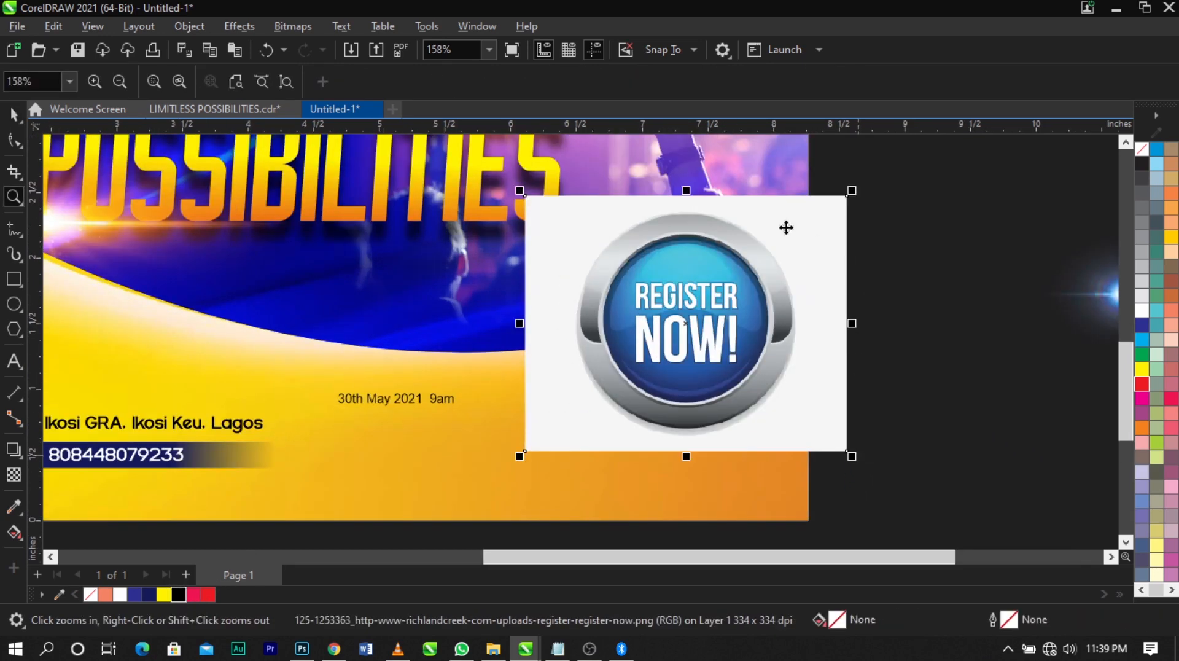
click(14, 304)
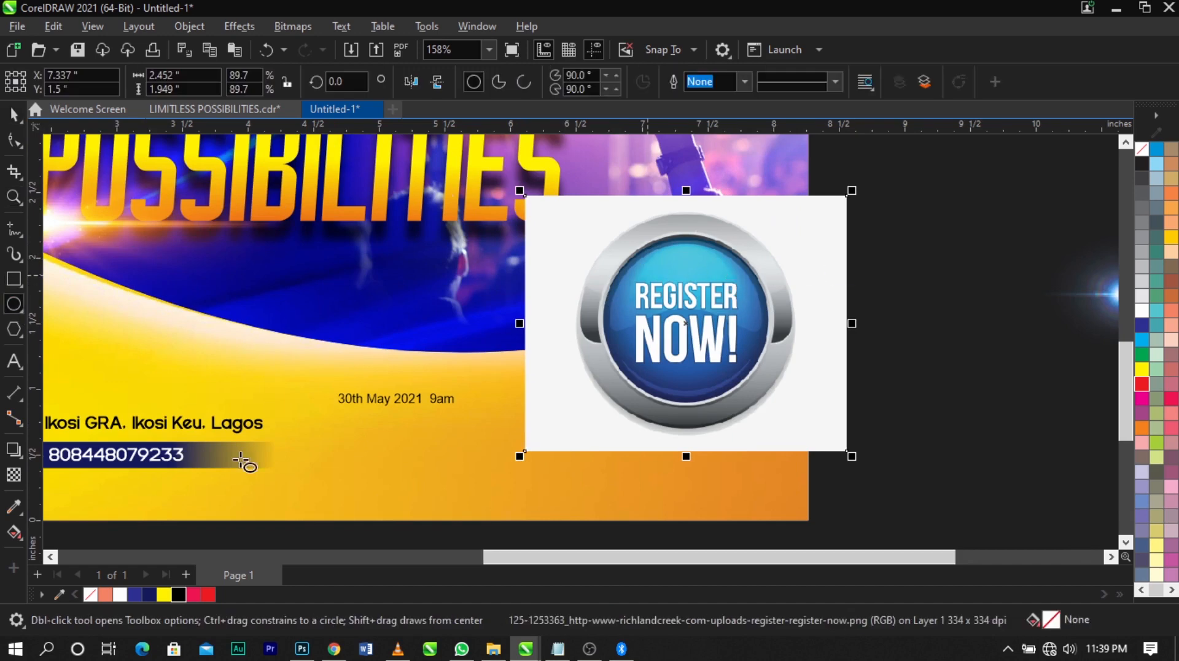
scroll(741, 284, up, 1)
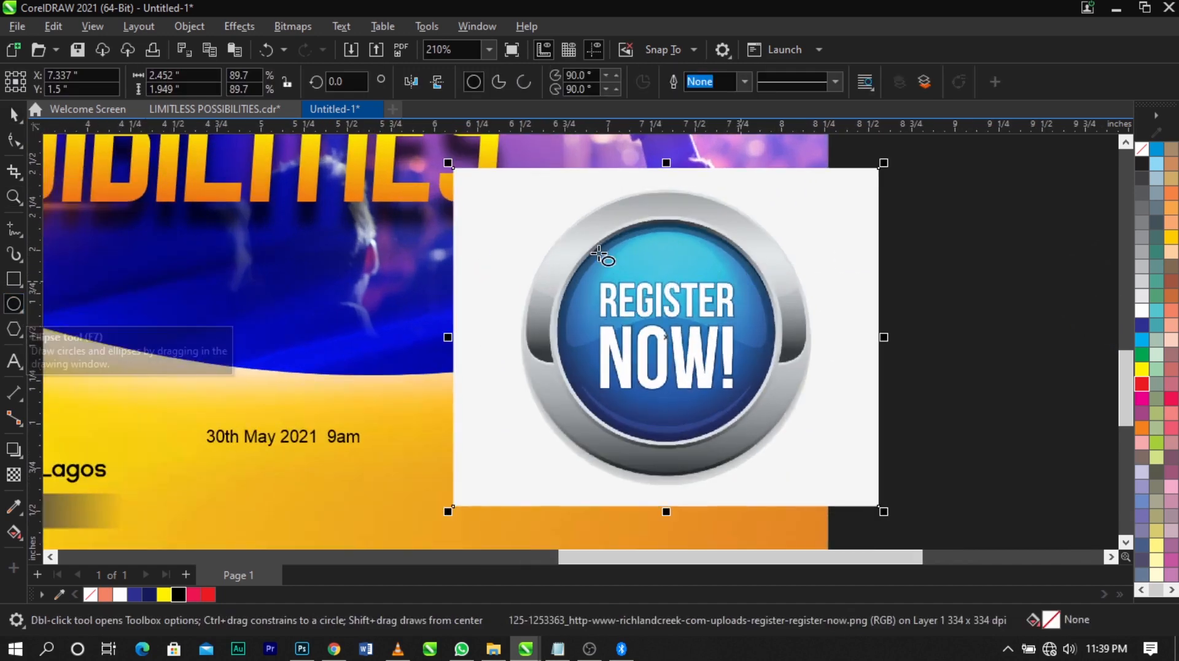
drag(527, 183, 829, 485)
key(space)
scroll(747, 365, up, 1)
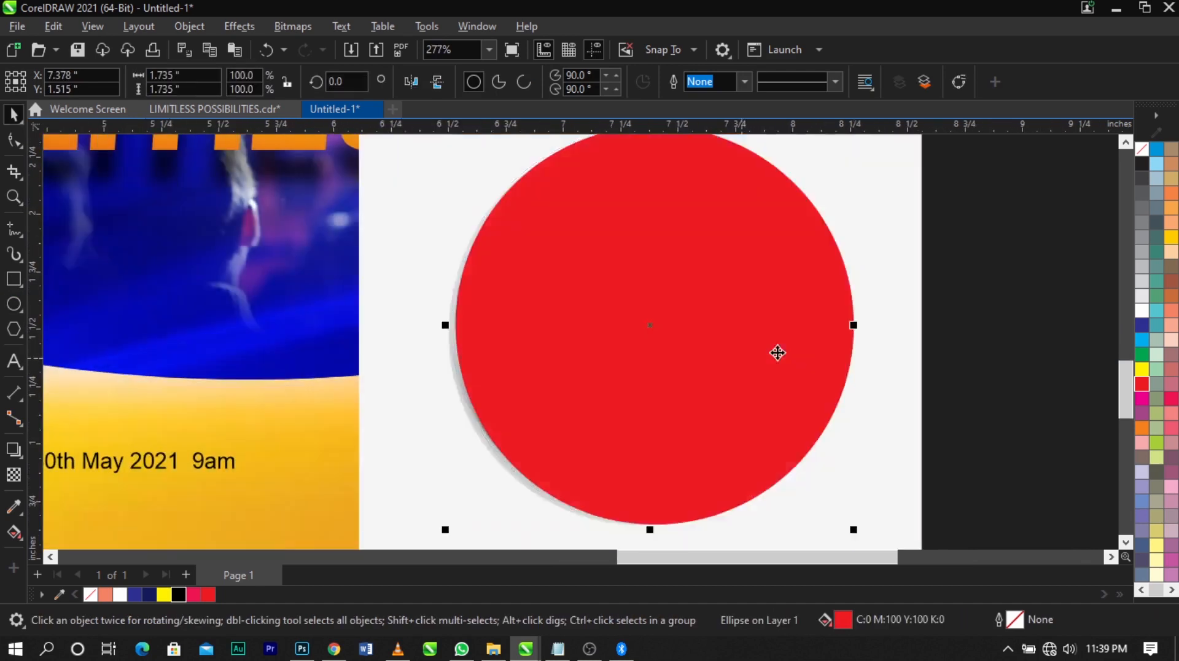
Remove the fill of the circle over the button and give it a black hairline outline
click(1143, 149)
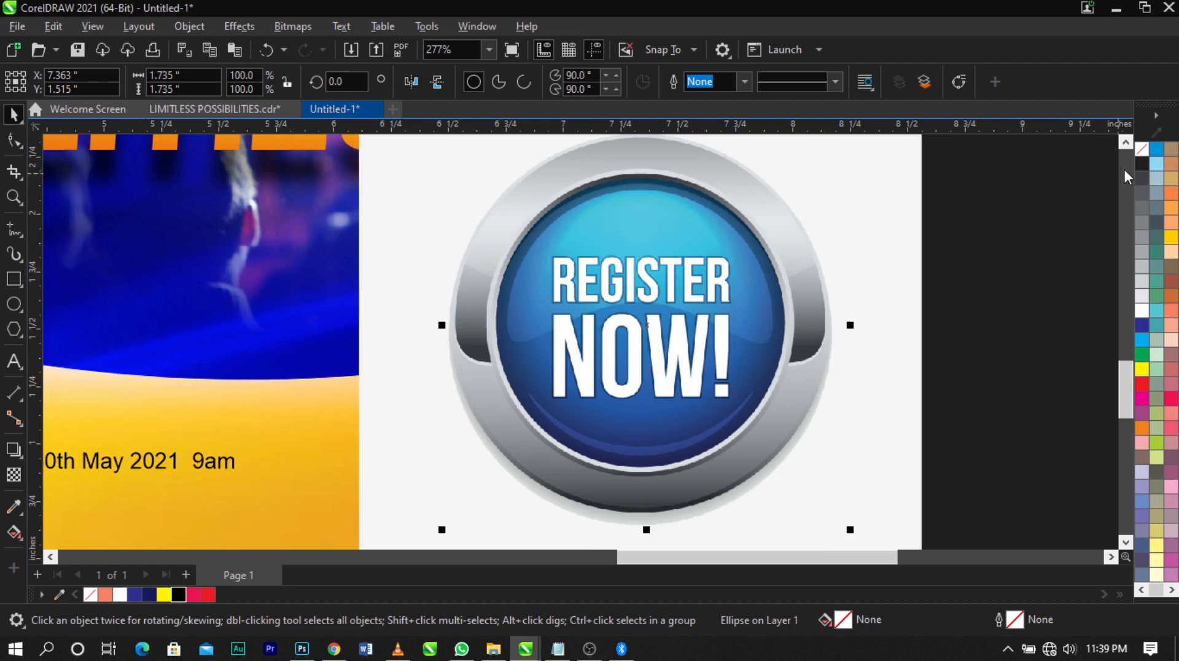
key(F7)
right_click(1142, 164)
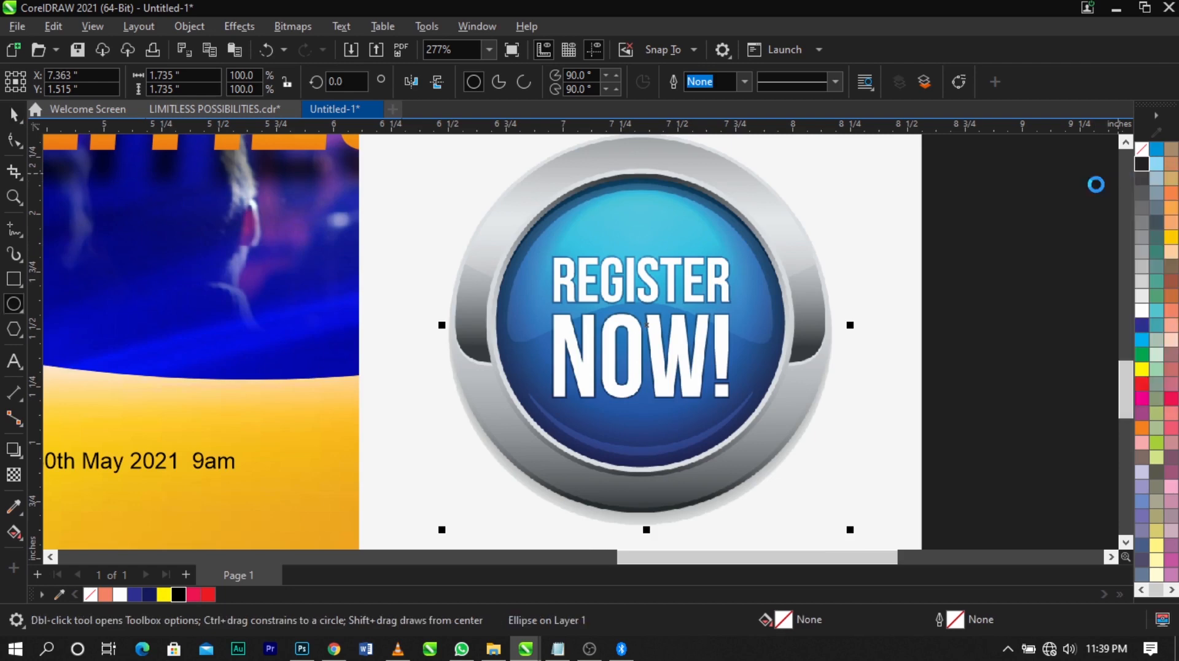
key(space)
scroll(829, 449, down, 1)
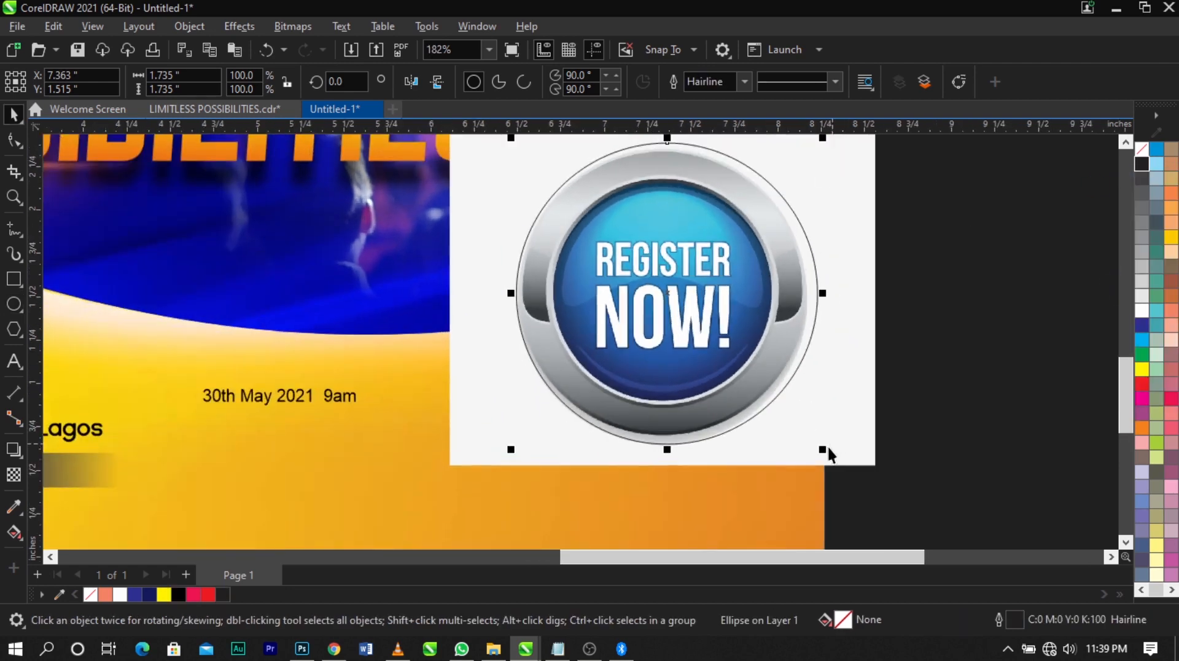
Scale the circle down to about 1.67 in so it matches the button's outer rim
mouse_move(828, 447)
mouse_down()
mouse_move(817, 453)
mouse_move(824, 465)
mouse_up()
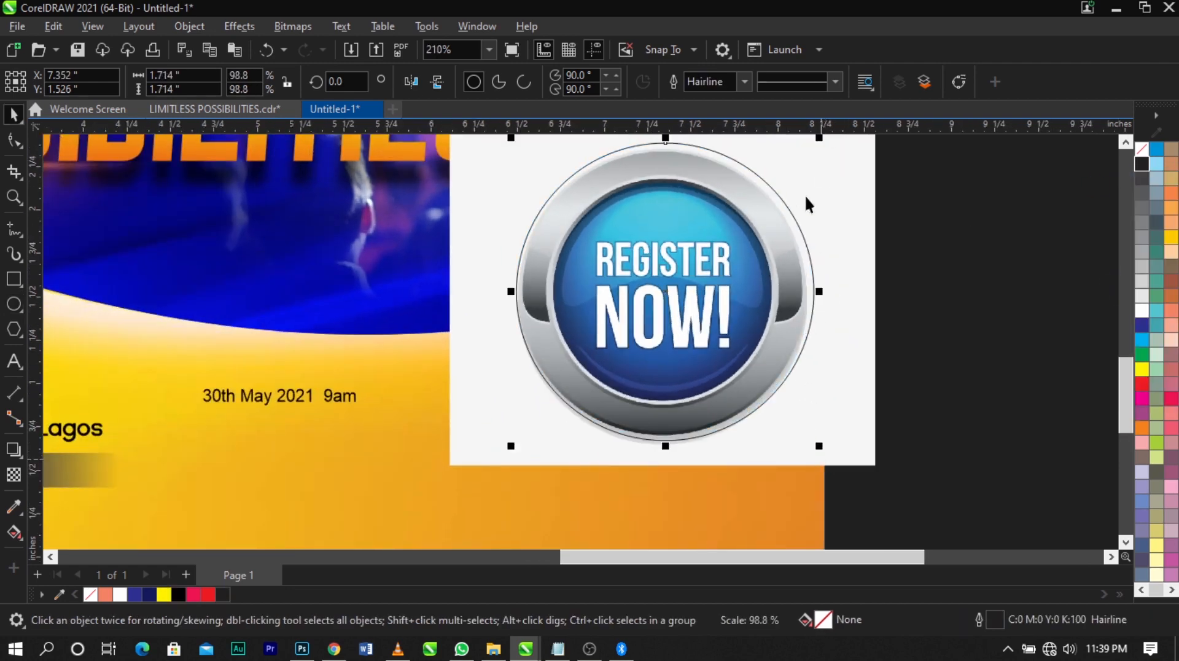
scroll(806, 194, down, 1)
scroll(822, 190, up, 2)
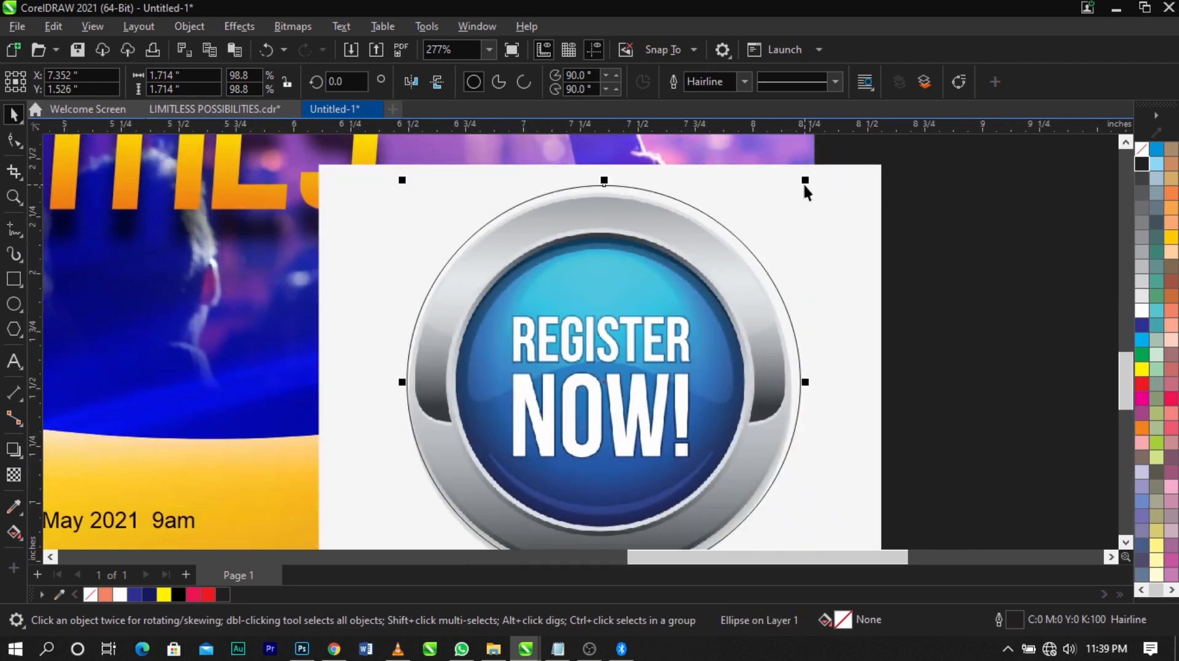
drag(803, 184, 800, 189)
scroll(800, 189, down, 1)
key(z)
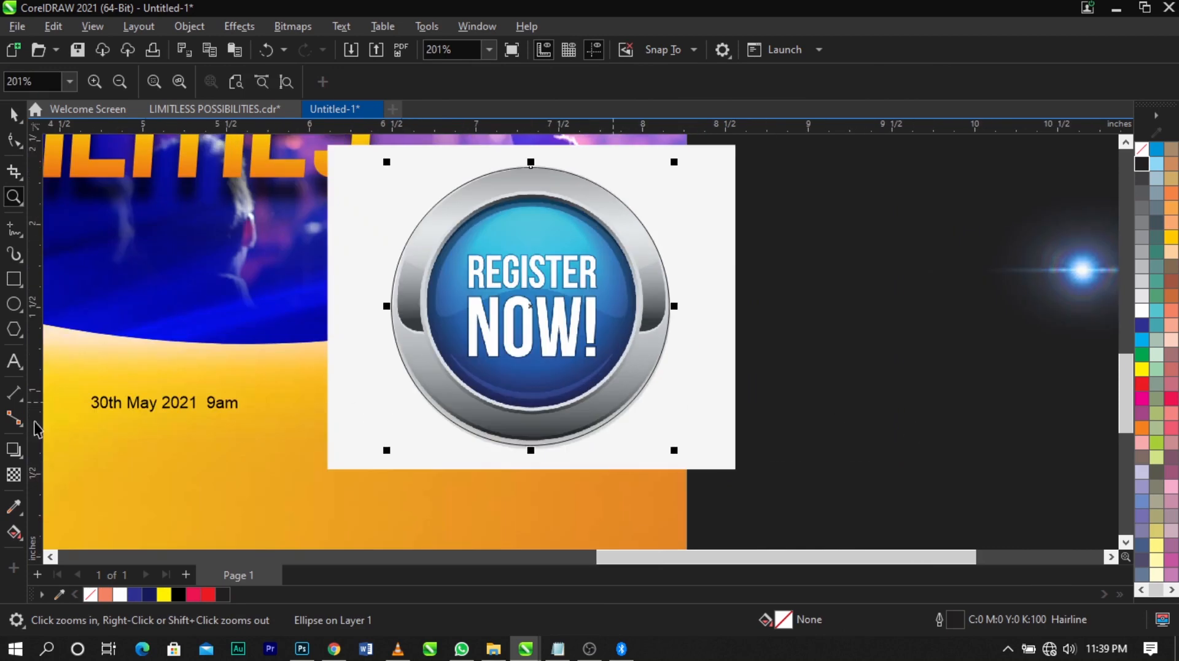
key(space)
Draw a practice circle about 2.39 in across in the empty area beside the flyer and fill it with yellow (C0 M0 Y100 K0)
click(12, 309)
scroll(688, 365, down, 2)
drag(754, 382, 950, 552)
scroll(749, 358, down, 1)
drag(656, 287, 1038, 548)
key(space)
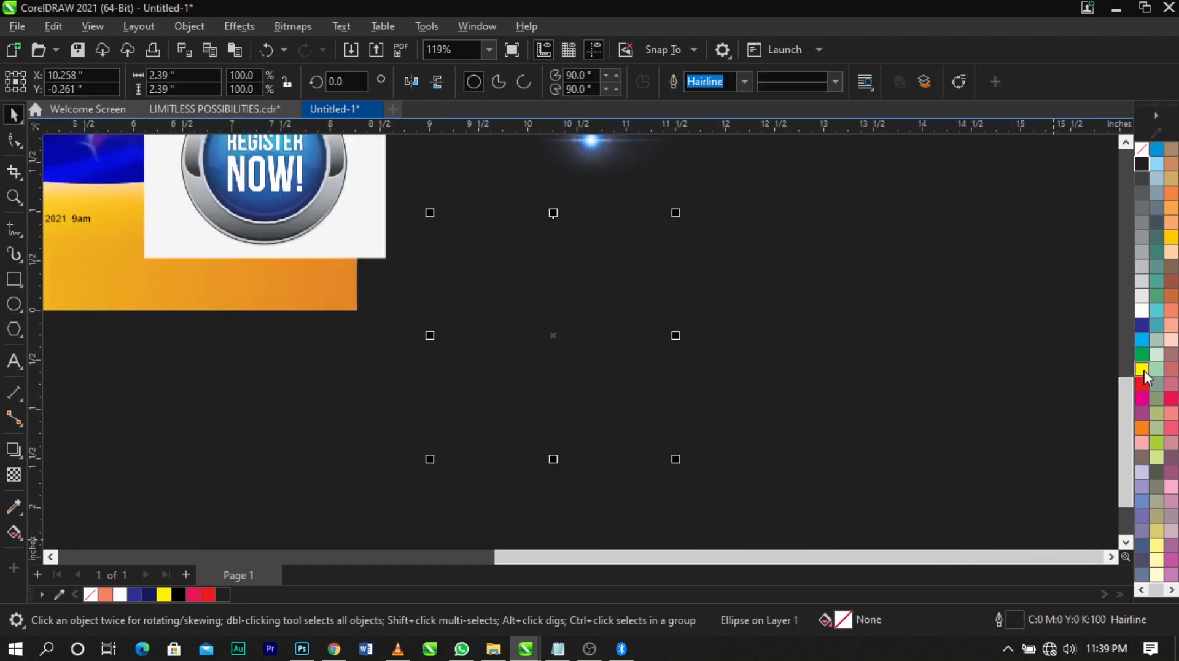
click(1142, 370)
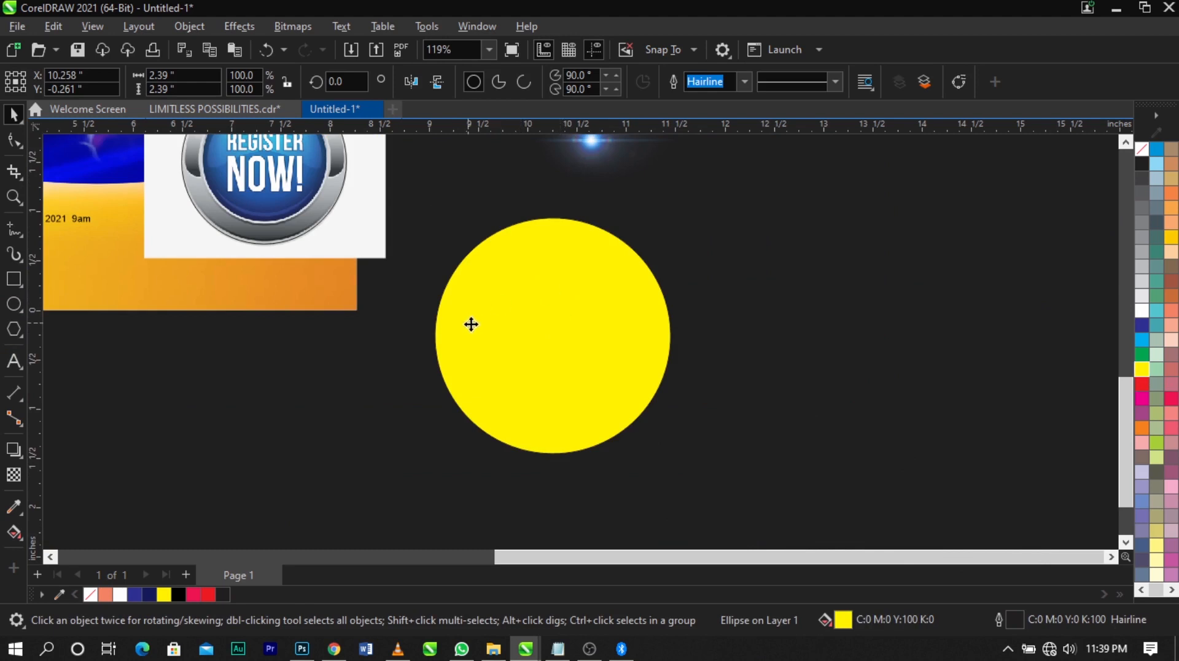
Make three copies of the yellow practice circle in a horizontal row to its right
drag(471, 324, 1027, 366)
scroll(654, 369, down, 1)
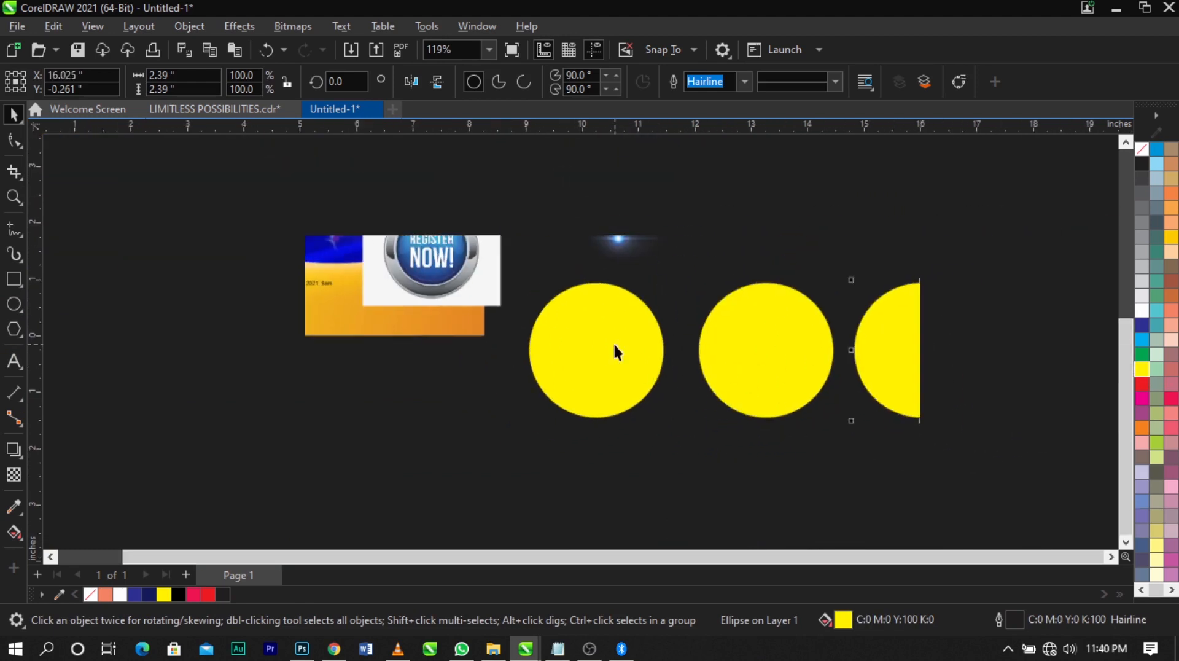
drag(886, 371, 1051, 374)
Delete all the yellow practice circles beside the flyer
click(574, 391)
key(Delete)
click(727, 377)
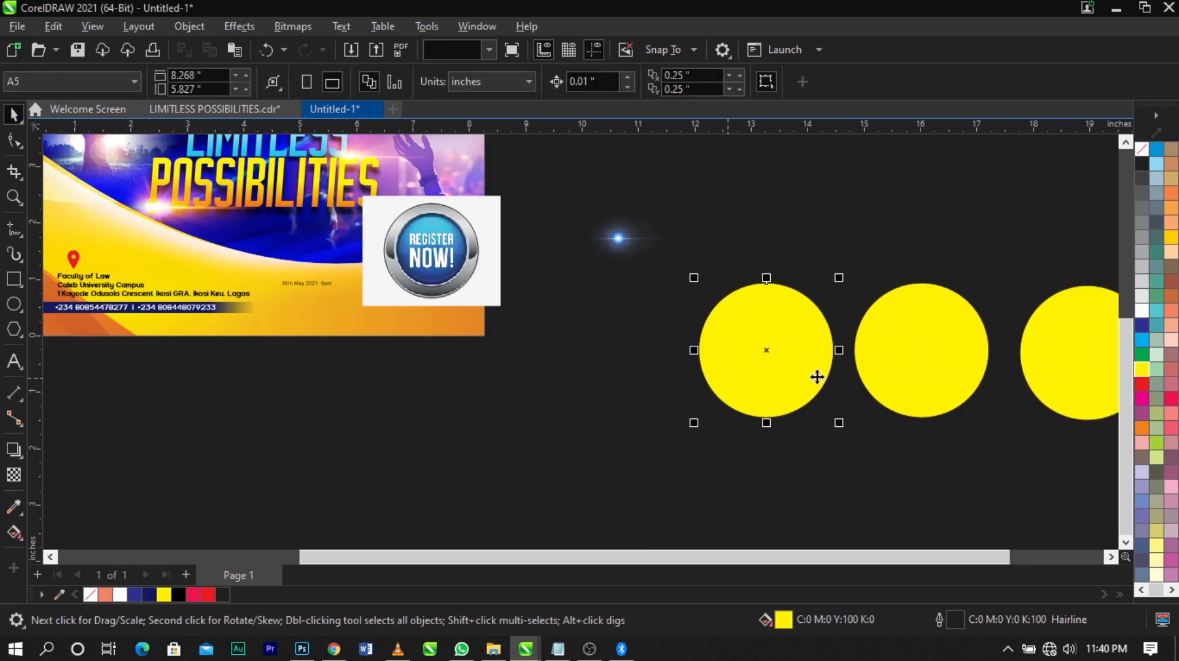
key(Delete)
click(913, 377)
key(Delete)
click(1048, 375)
key(Delete)
PowerClip the Register Now image inside the circle and move the clipped button off the flyer to its right
scroll(623, 327, down, 1)
key(z)
drag(421, 237, 631, 333)
key(space)
click(637, 359)
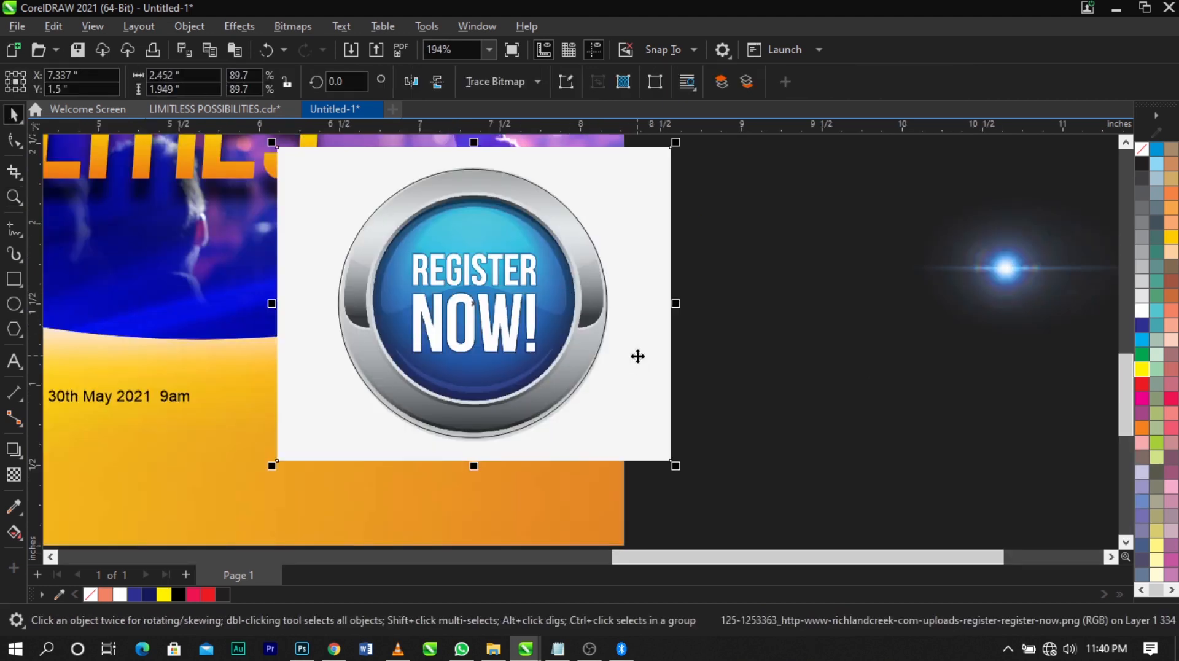
right_click(638, 356)
click(661, 369)
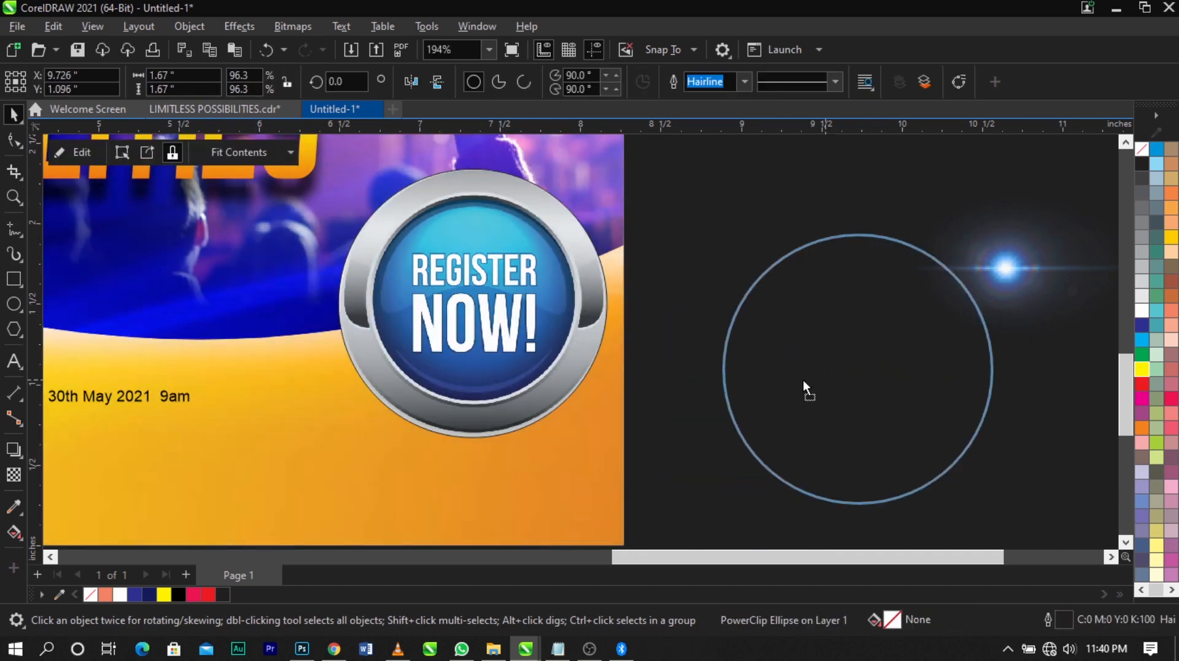
click(802, 387)
scroll(725, 332, down, 2)
drag(1027, 523, 1027, 522)
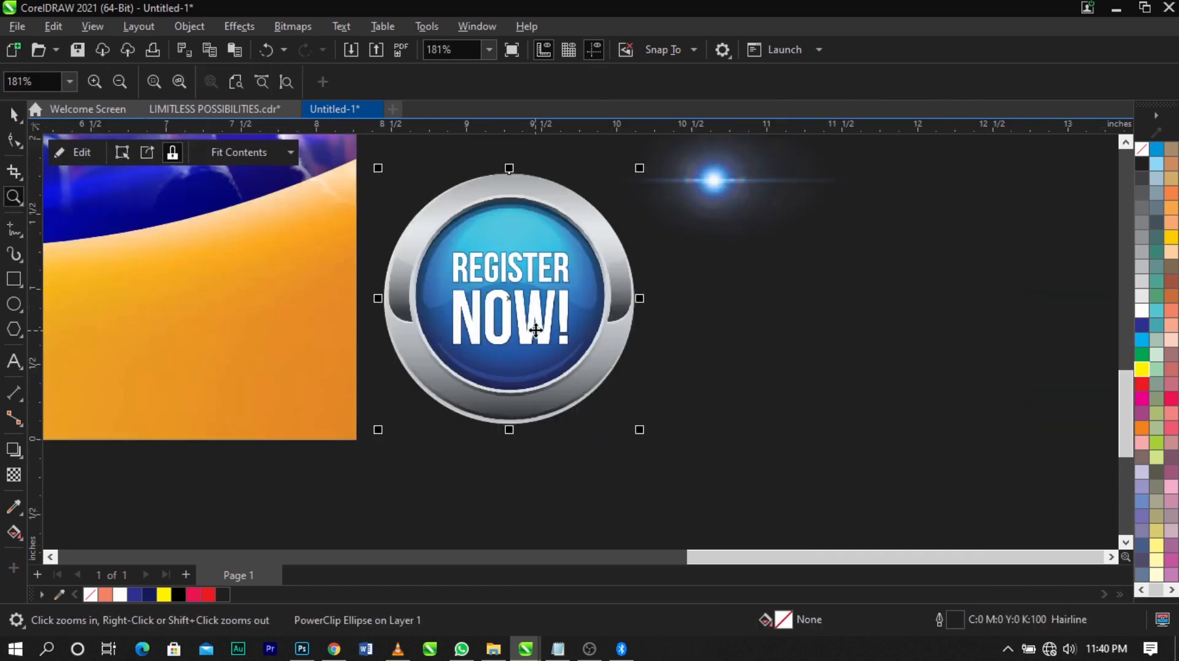
Undo the button's move and PowerClip, and remove the circle from the Register Now image
key(space)
key(ctrl+z)
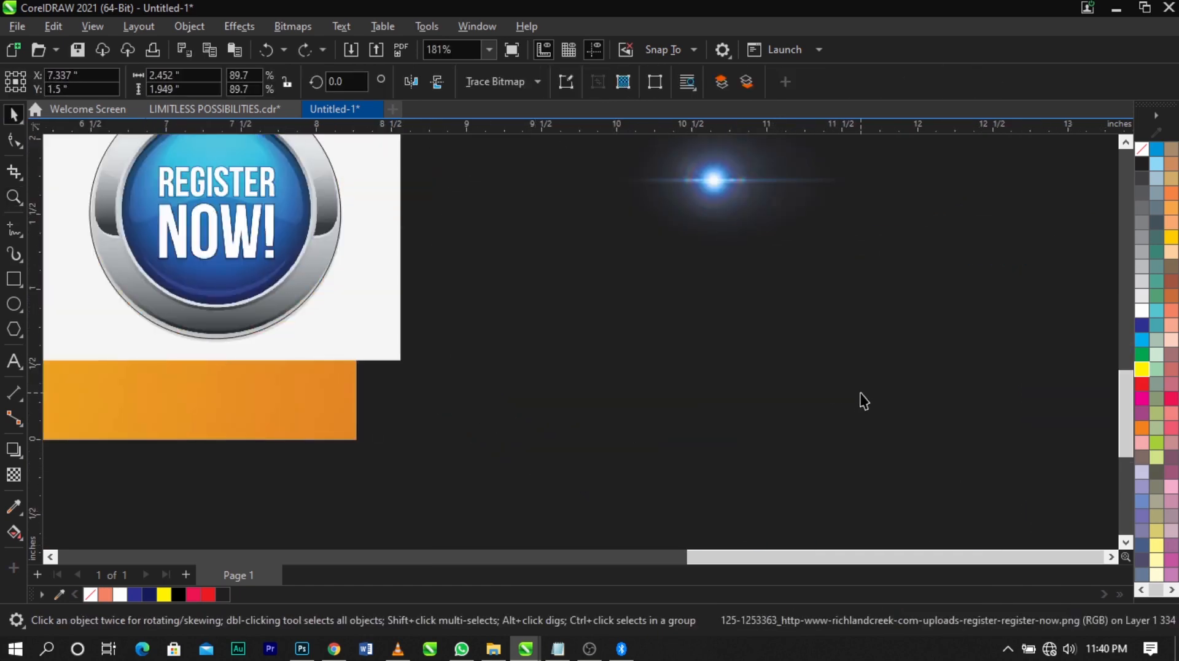
scroll(860, 393, down, 2)
scroll(549, 316, up, 2)
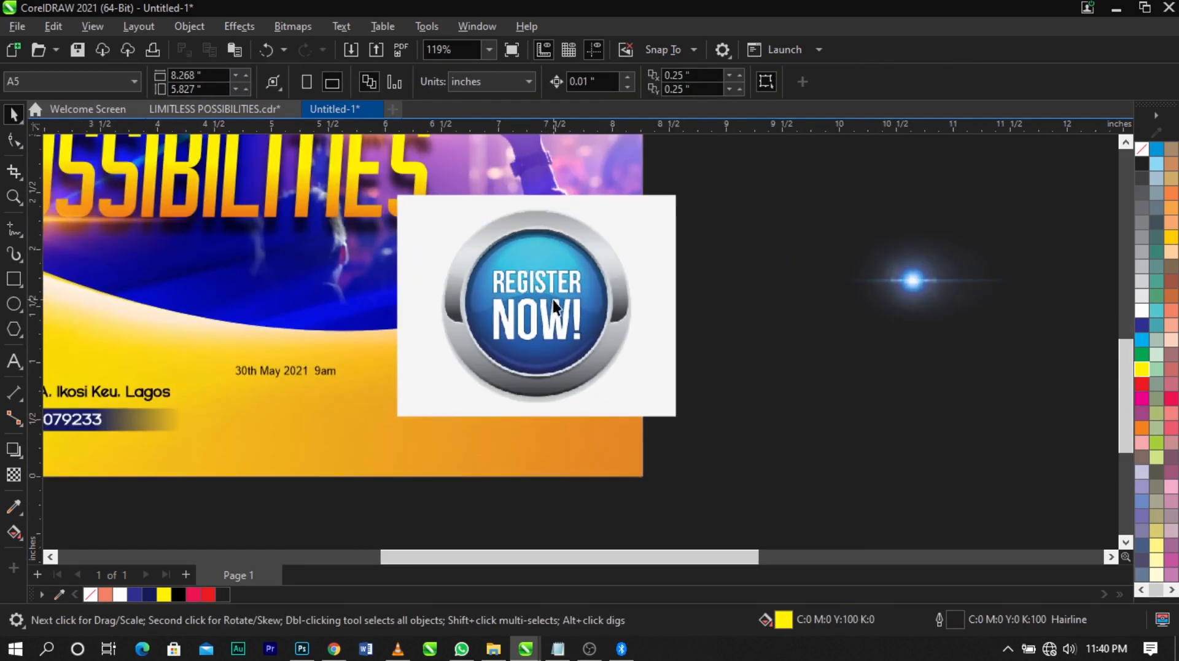
Draw a new circle about 1.579 in across over the round button in the Register Now image
click(592, 287)
click(13, 303)
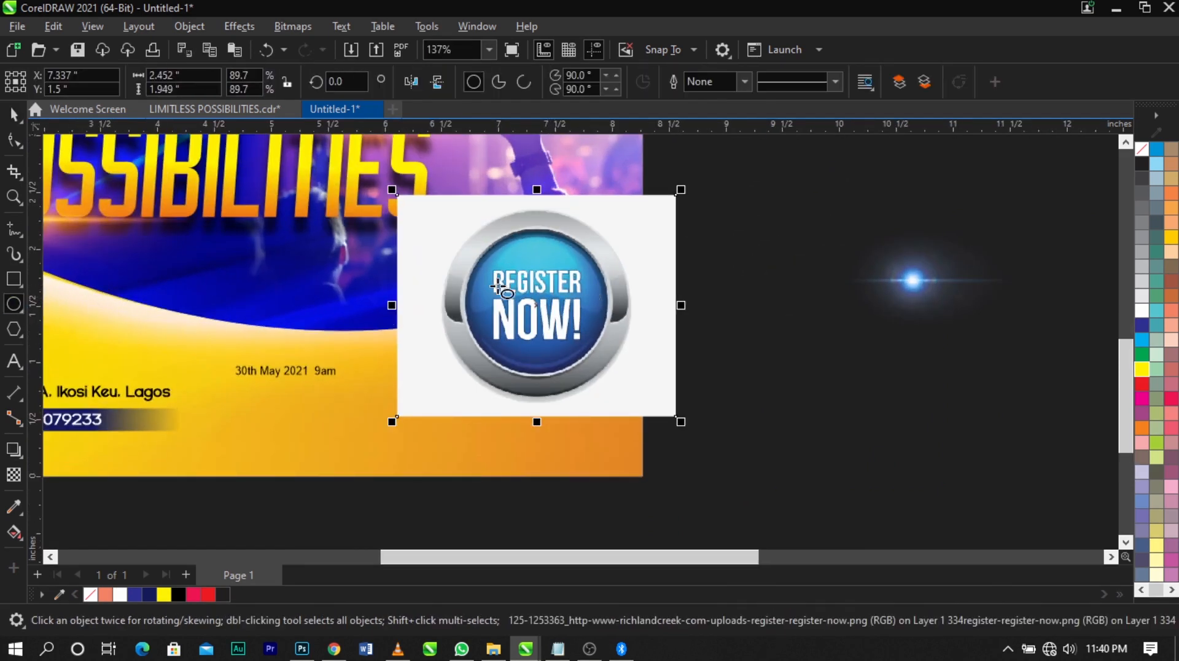
scroll(458, 218, up, 2)
drag(449, 208, 685, 447)
scroll(474, 430, up, 2)
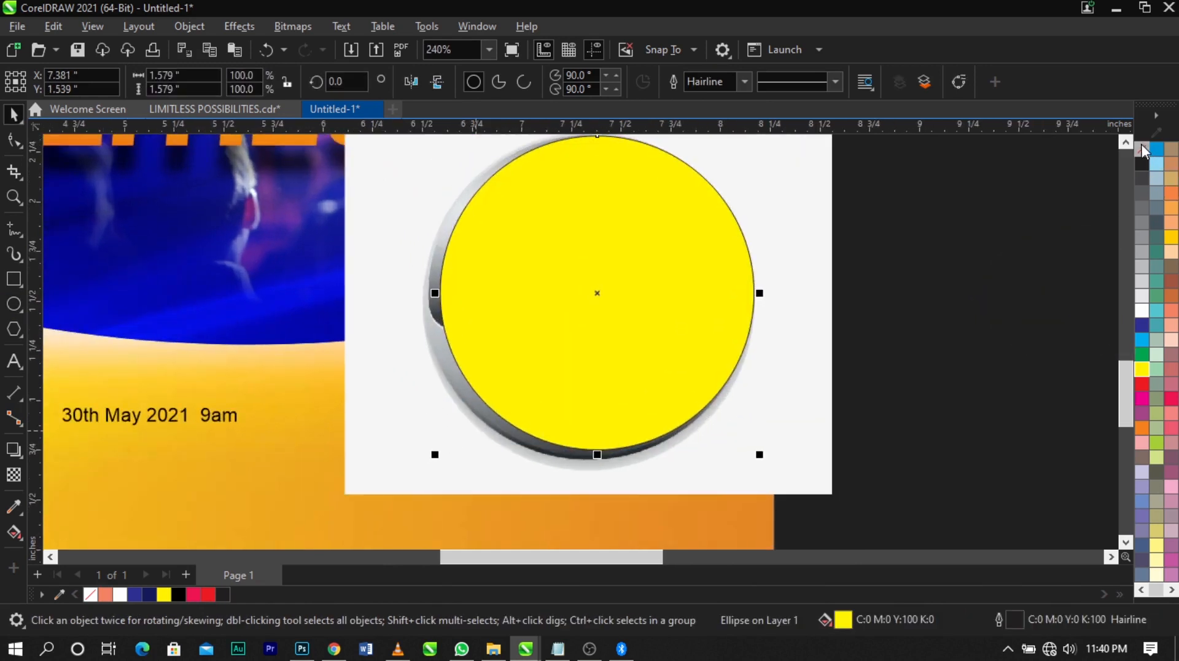
Remove the new circle's fill and scale it to about 1.67 in to match the button's outer rim
click(1142, 148)
drag(434, 460, 416, 483)
scroll(691, 515, up, 2)
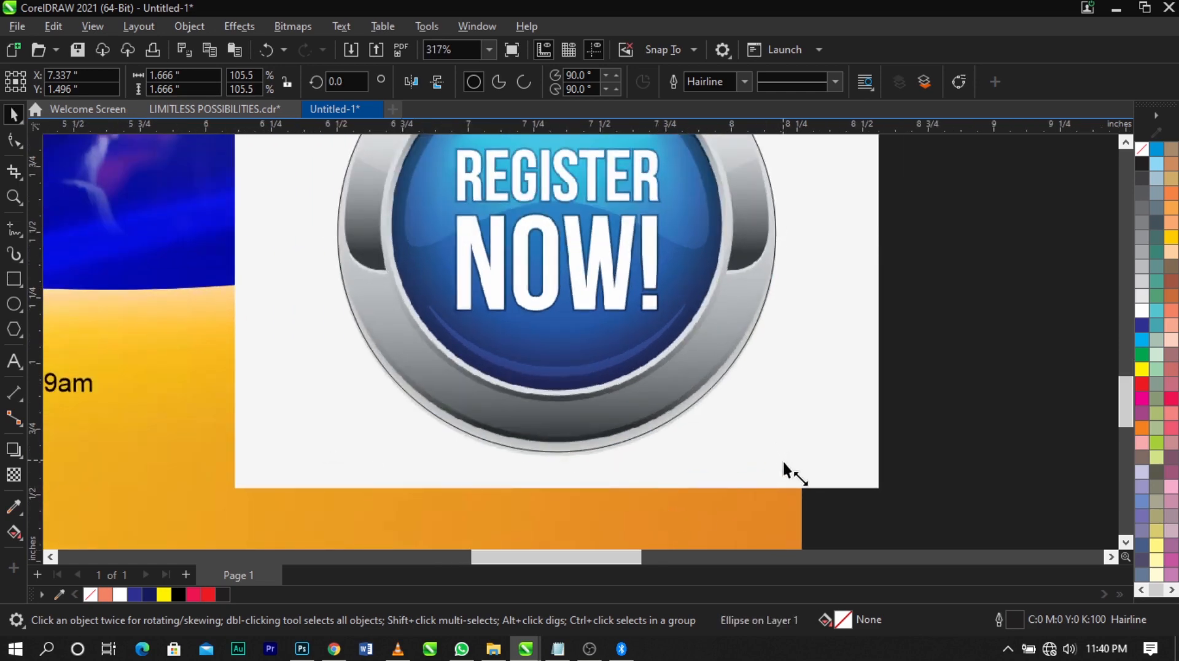
drag(783, 462, 781, 463)
scroll(780, 463, down, 2)
scroll(677, 379, down, 3)
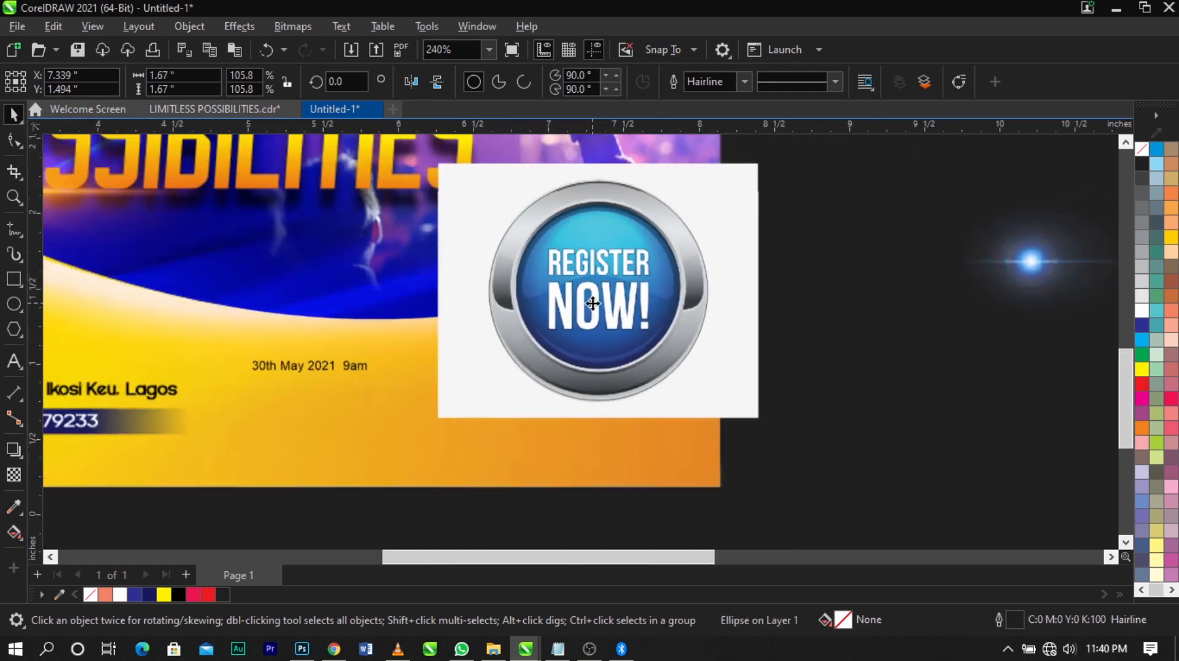
PowerClip the Register Now image inside the circle and remove the circle's outline
right_click(737, 206)
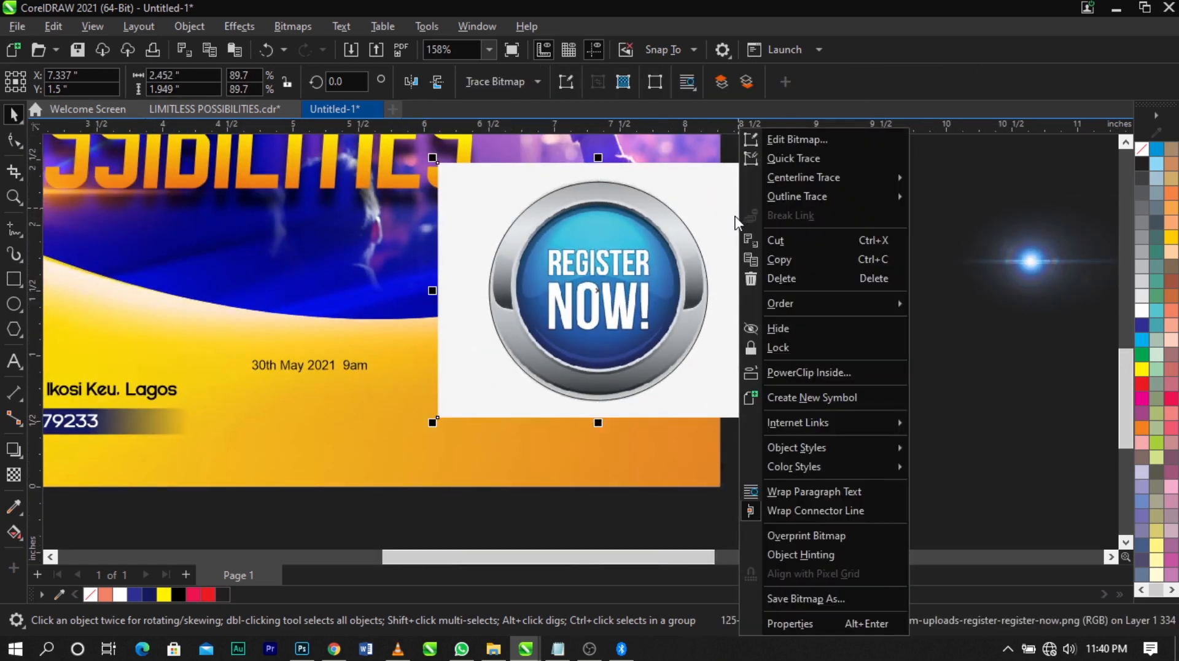
click(785, 373)
click(642, 316)
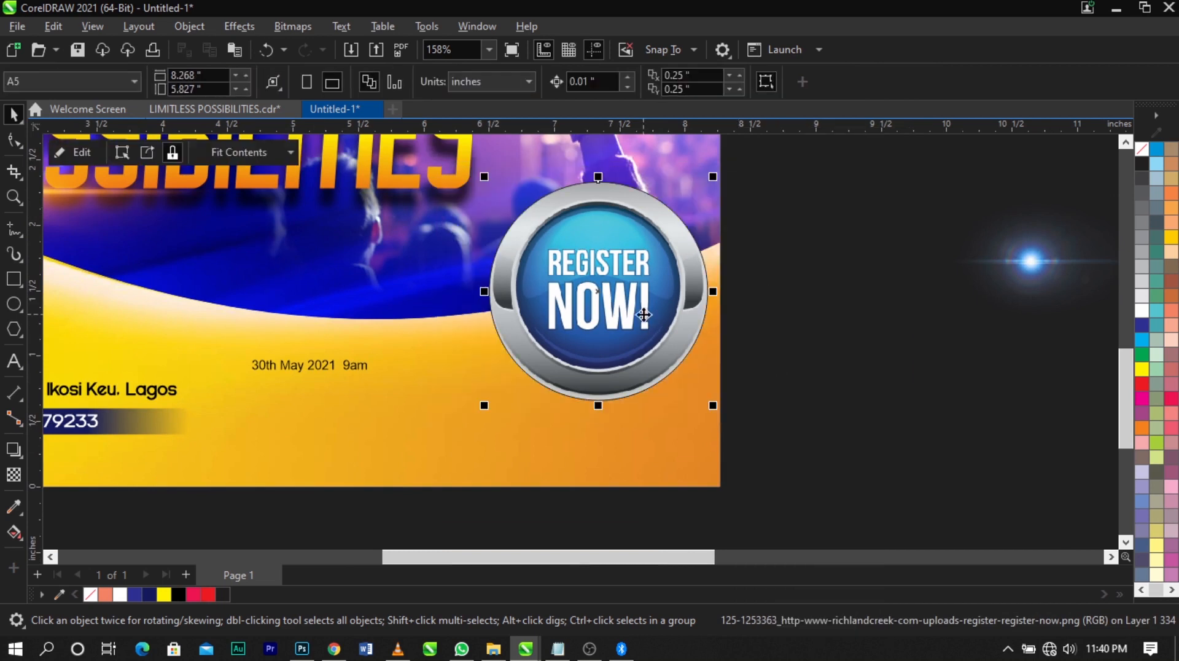
right_click(1136, 152)
click(1134, 161)
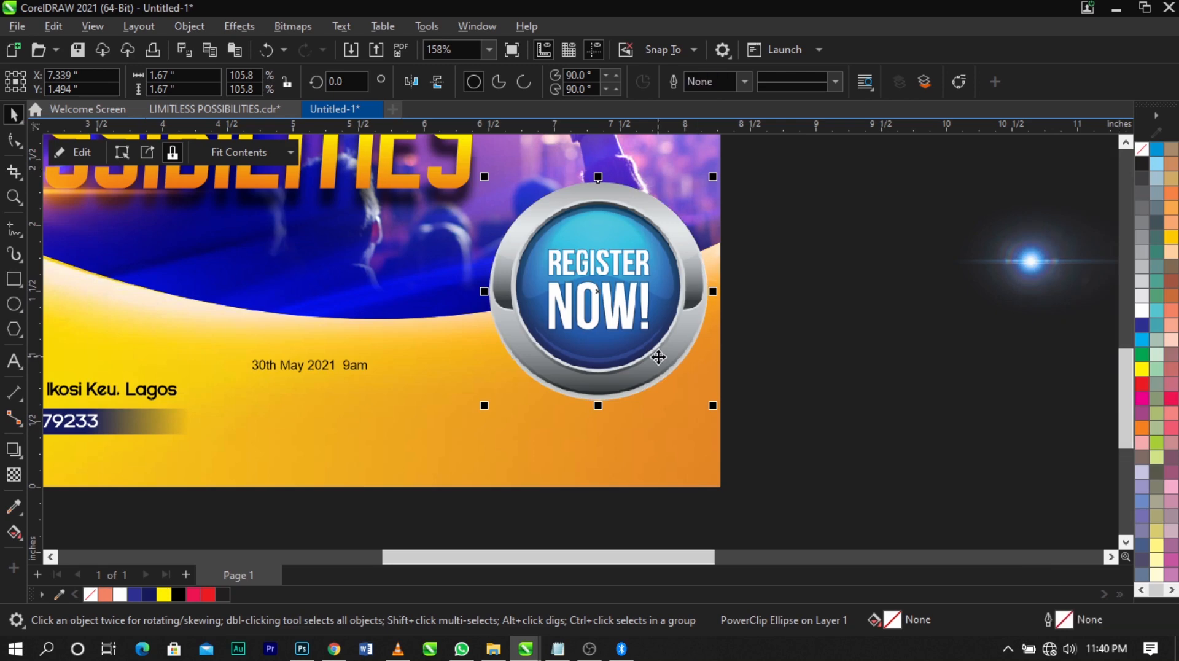
Scale the clipped Register Now button to about 0.941 in and place it on the wave's edge, around X 5.805 in, Y 1.232 in
drag(710, 410, 605, 379)
drag(565, 265, 417, 353)
key(Escape)
scroll(621, 349, down, 1)
key(F2)
drag(294, 216, 806, 433)
click(463, 334)
drag(514, 437, 517, 448)
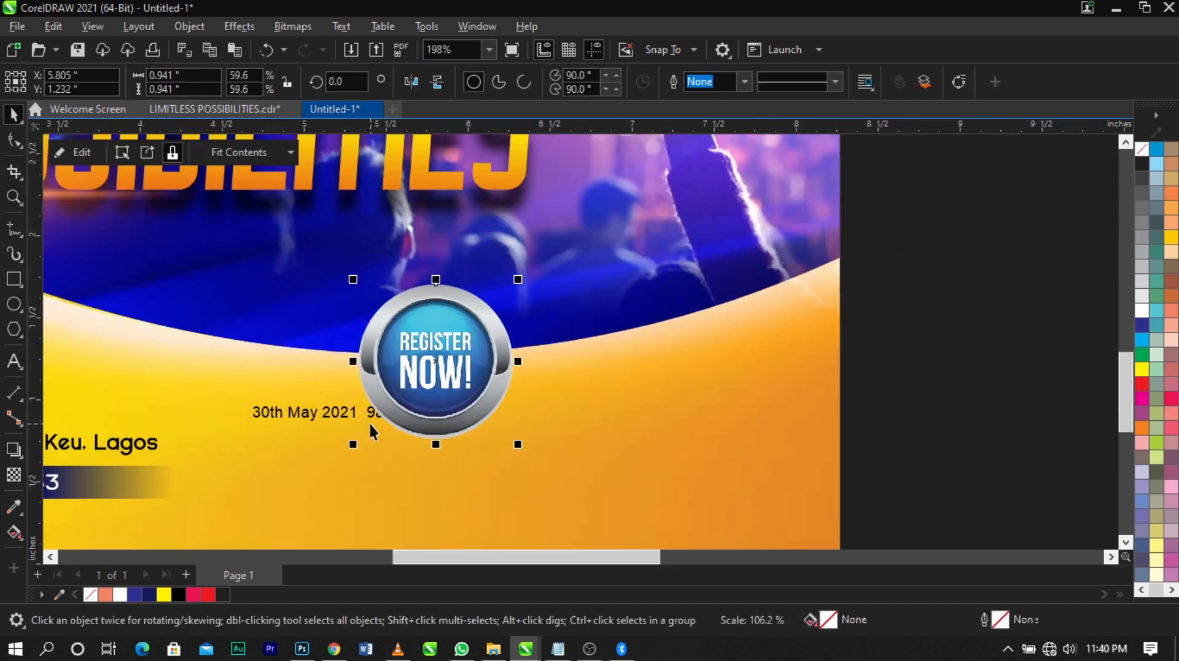
Move the date text below the Register Now button, around X 5.079 in, Y 0.52 in
click(348, 416)
drag(348, 417, 339, 481)
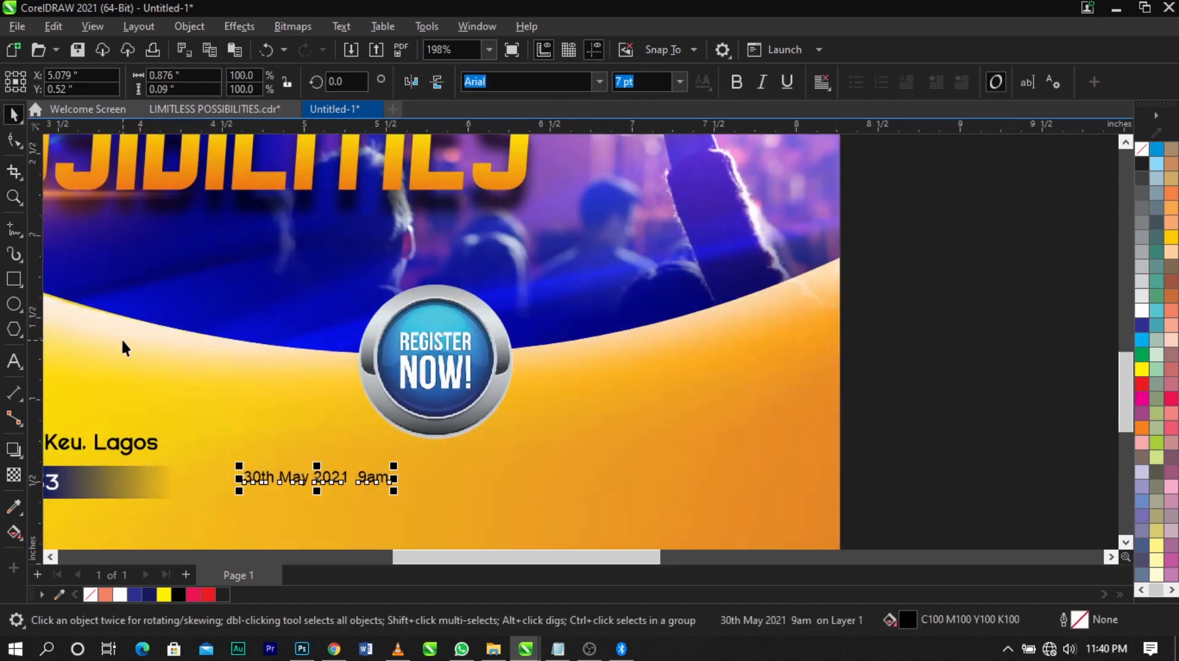
Draw a circle about 1.3 in across to the right of the Register Now button and give it a black hairline outline
click(20, 304)
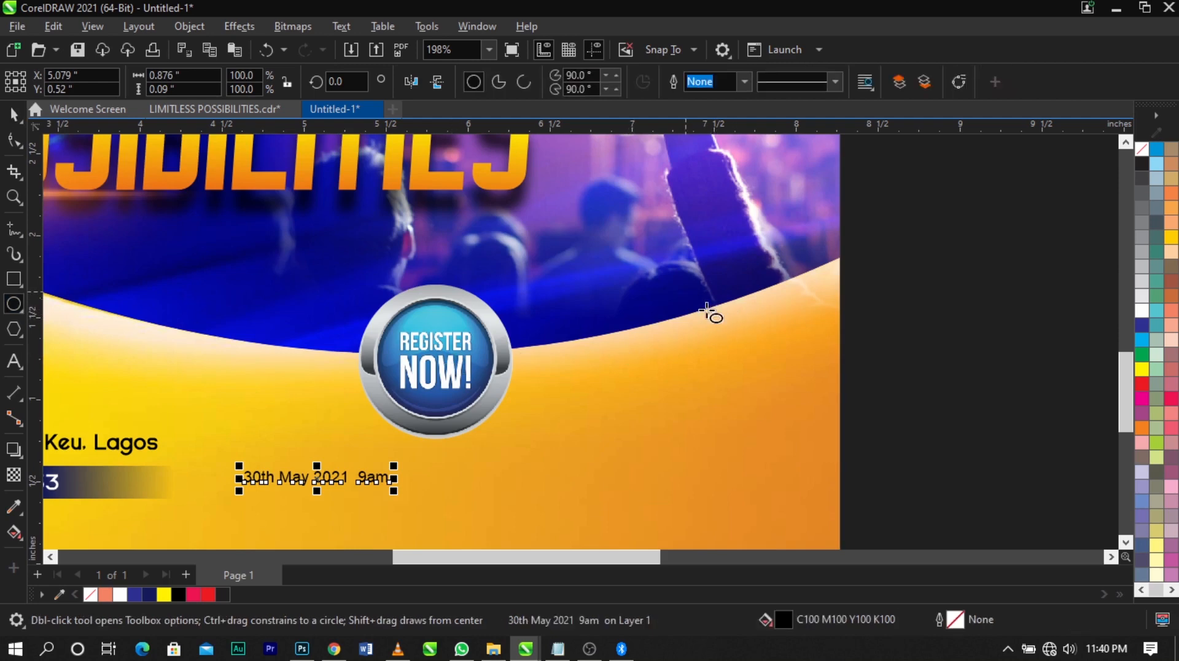
mouse_move(585, 276)
mouse_down()
mouse_move(710, 445)
mouse_move(727, 434)
mouse_move(688, 396)
mouse_up()
key(space)
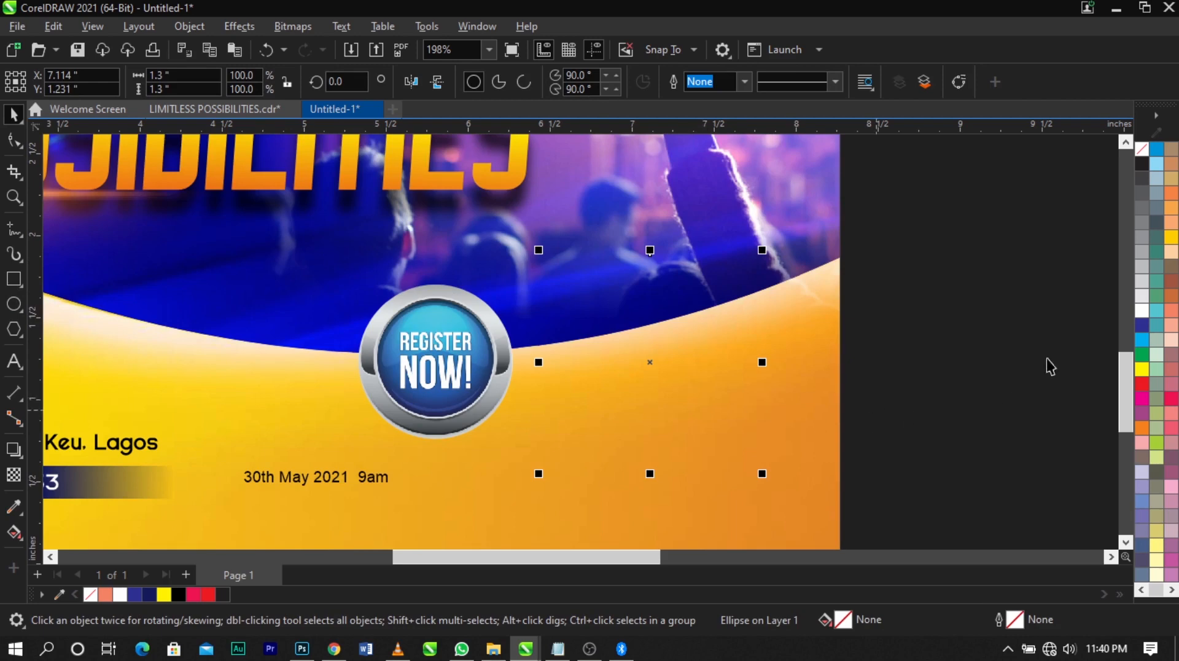
right_click(1142, 163)
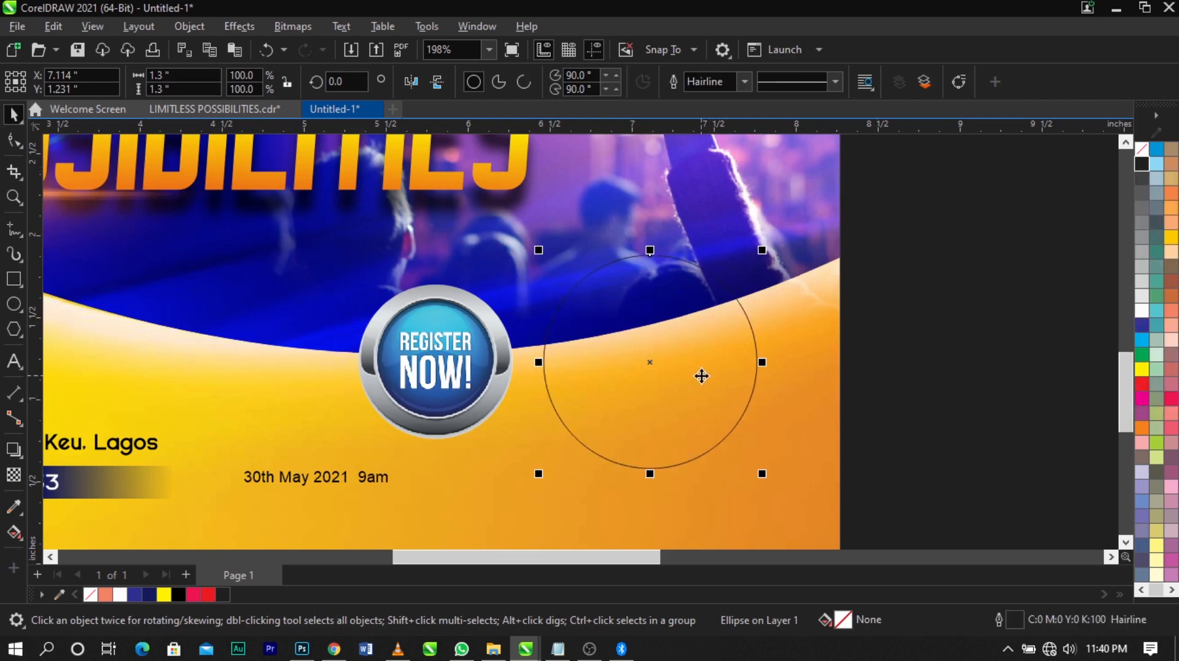
Scale the outlined circle to about 1.341 in around X 7.007 in, Y 1.251 in, and shift the Register Now button slightly left
scroll(700, 376, up, 1)
drag(781, 211, 785, 207)
drag(407, 339, 357, 343)
click(689, 361)
drag(690, 361, 667, 356)
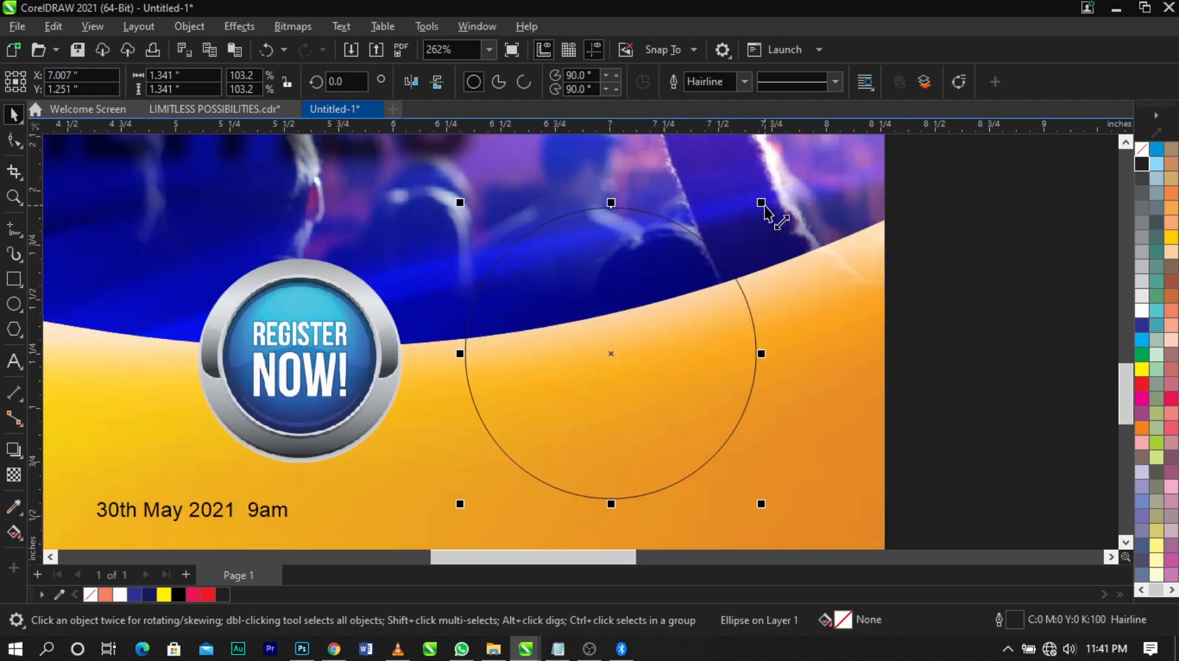
Scale the outlined circle to about 1.292 in and move it to around X 6.999 in, Y 1.234 in
drag(760, 204, 762, 215)
drag(664, 371, 645, 371)
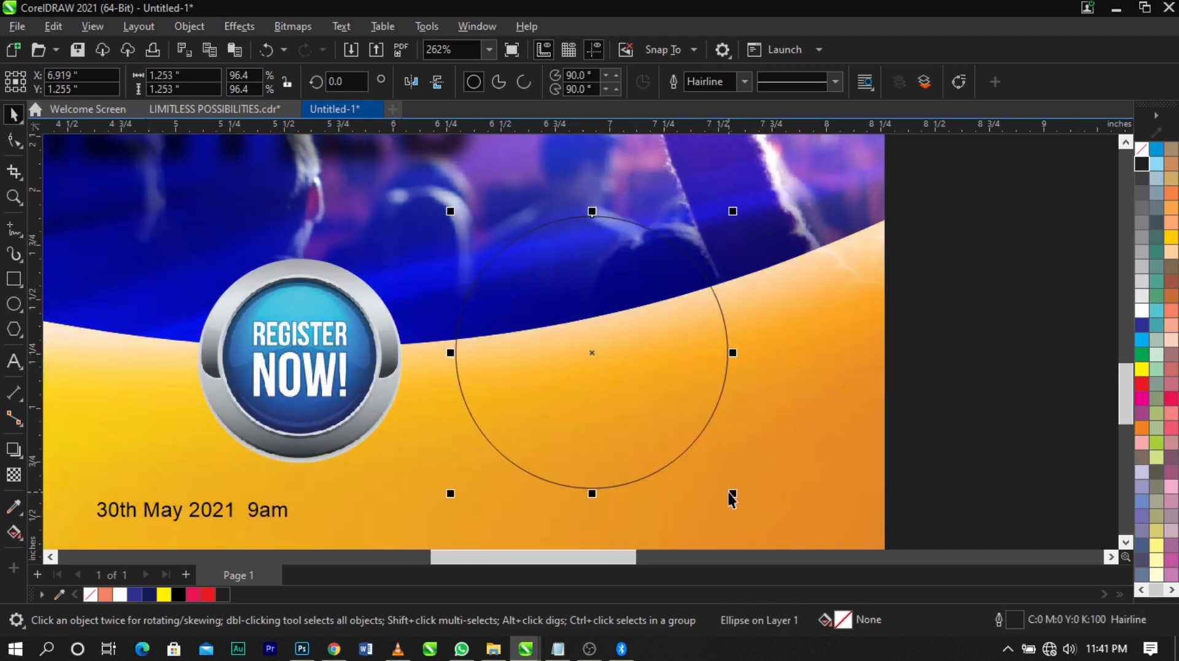
drag(733, 495, 738, 499)
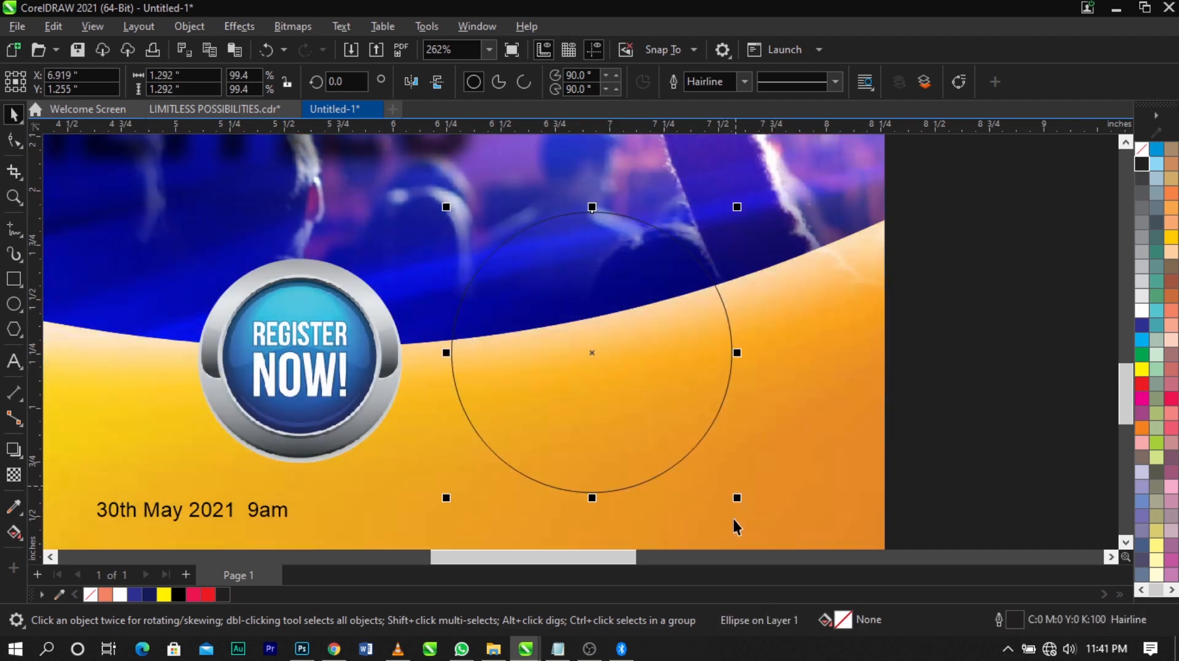
scroll(712, 504, up, 1)
drag(657, 408, 679, 413)
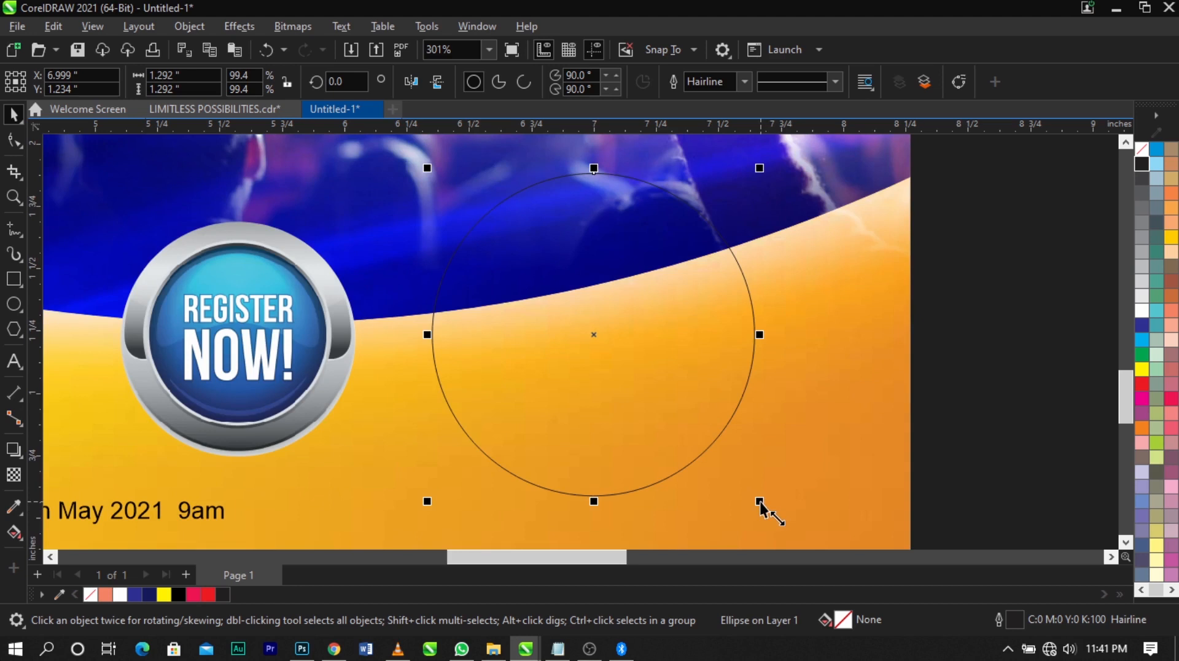
Create a smaller concentric copy of the circle, about 1.207 in across, inside the original
drag(760, 502, 751, 502)
key(ctrl+z)
drag(760, 502, 751, 497)
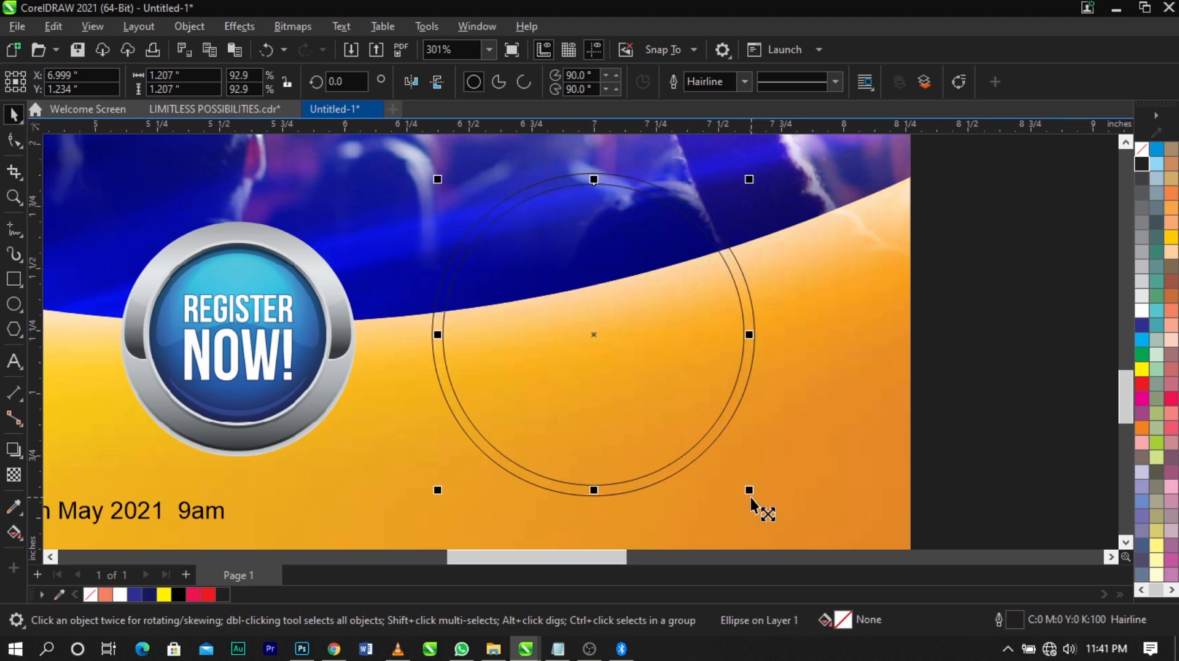
click(971, 455)
click(685, 377)
key(ctrl+d)
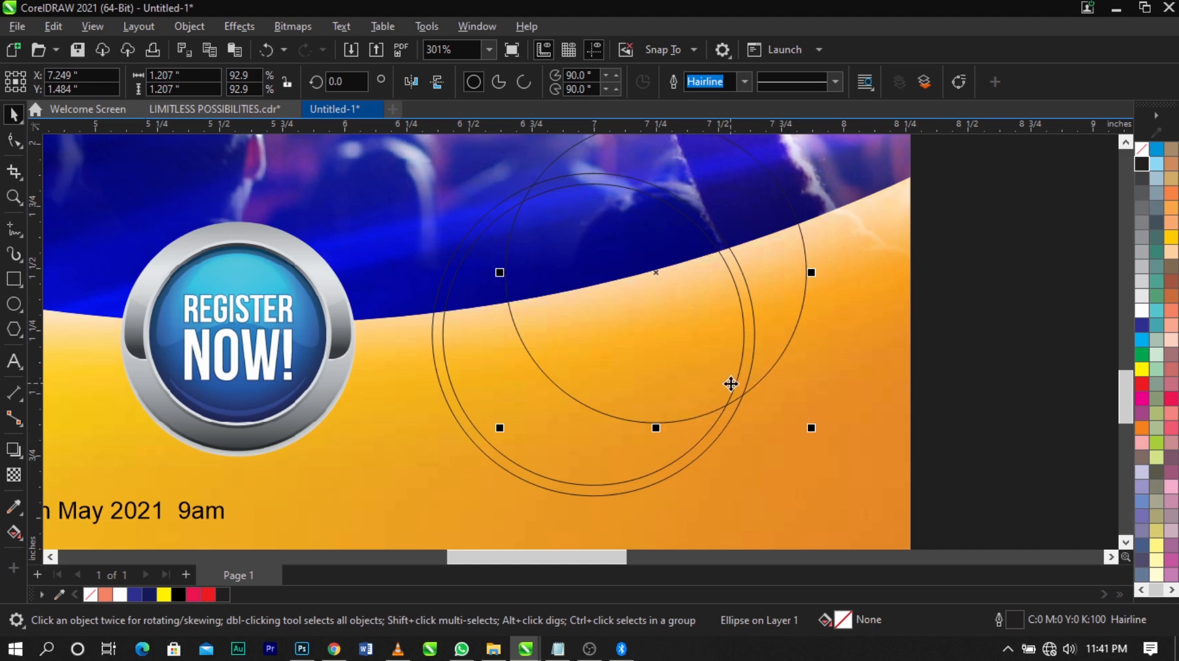
key(Delete)
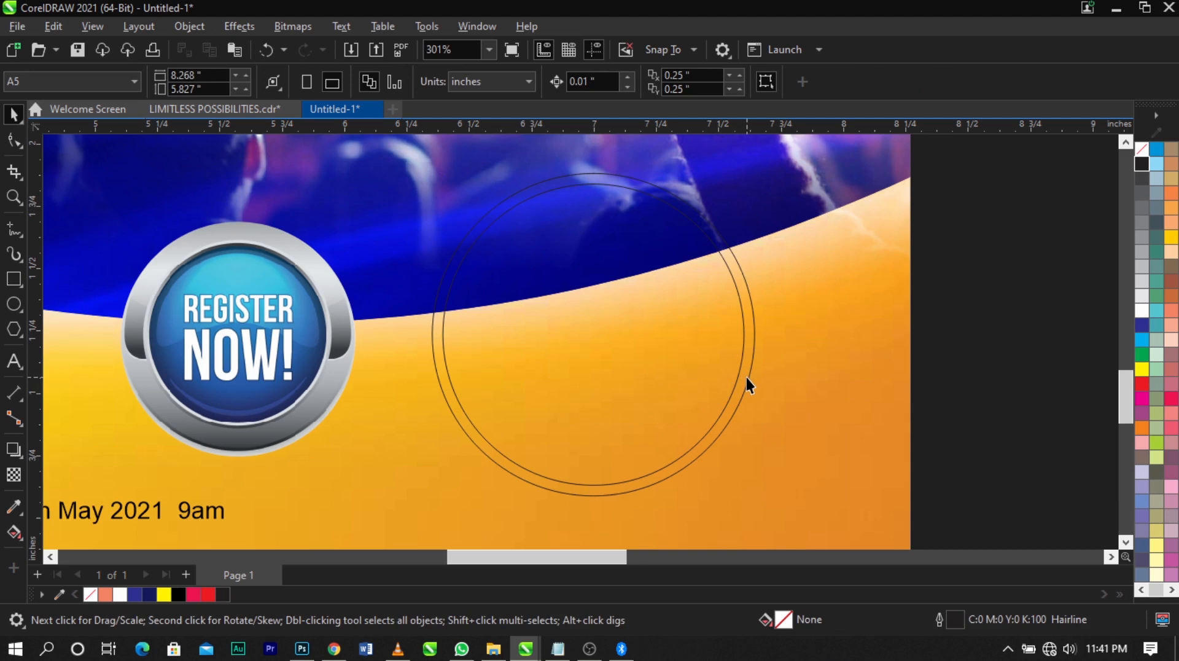
Fill the inner 1.207 in circle with white
click(719, 369)
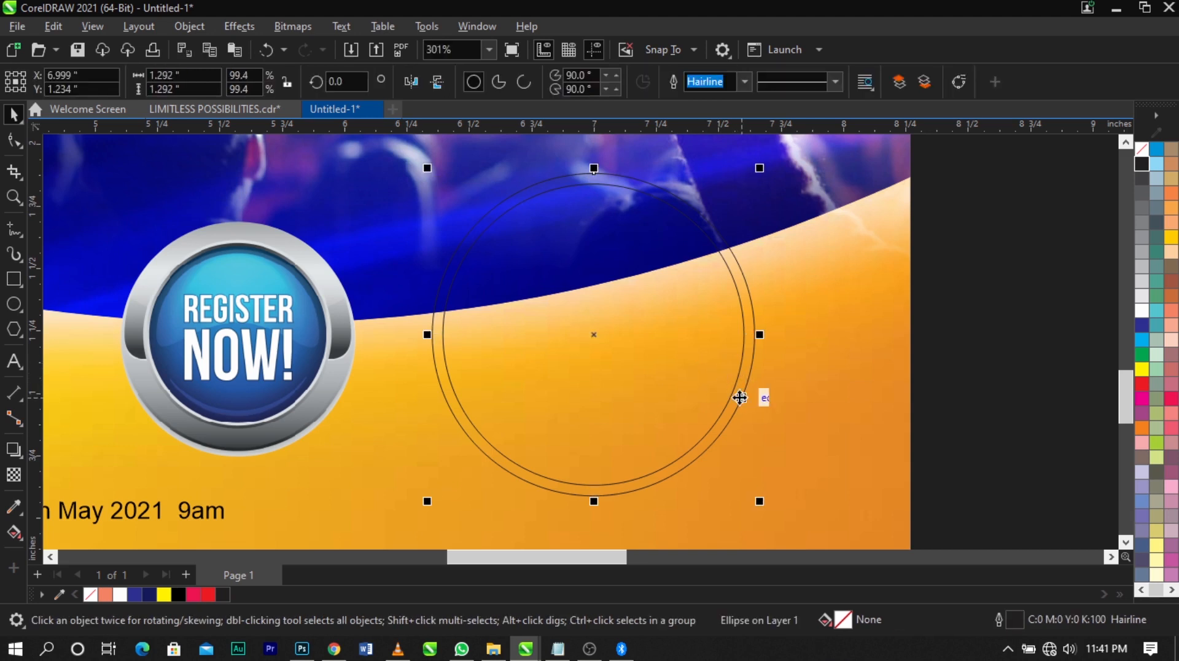
click(650, 351)
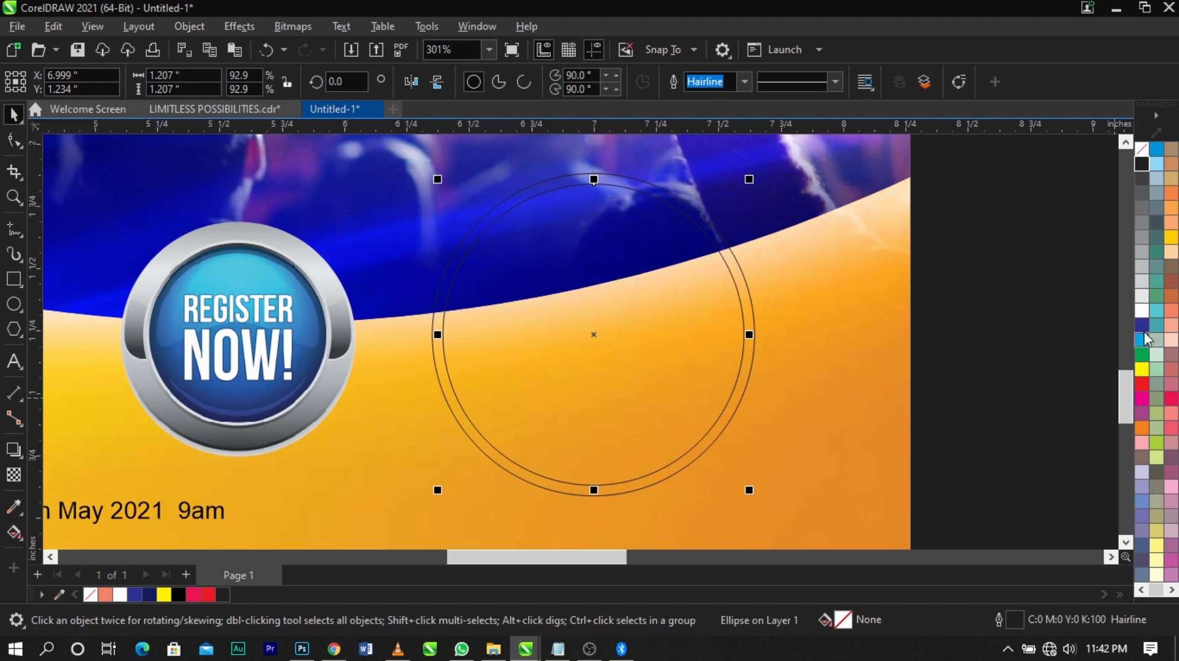
click(1142, 310)
Scale the outer circle down to about 1.264 in around its centre so that it forms a thinner rim
click(693, 462)
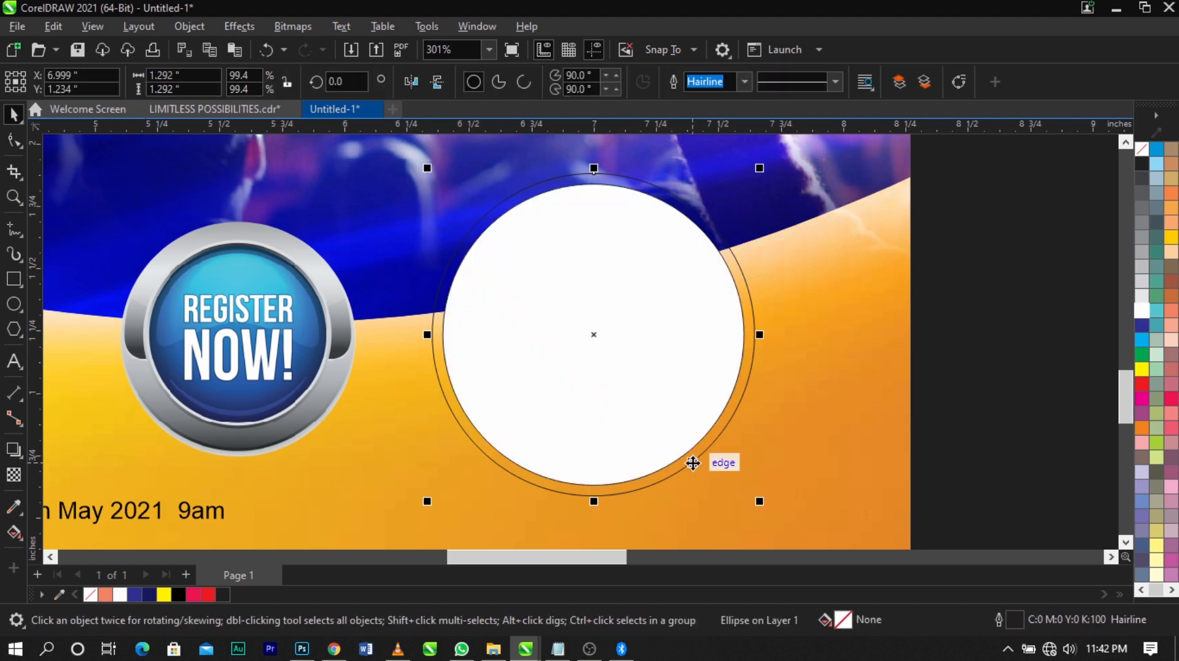
scroll(742, 501, up, 1)
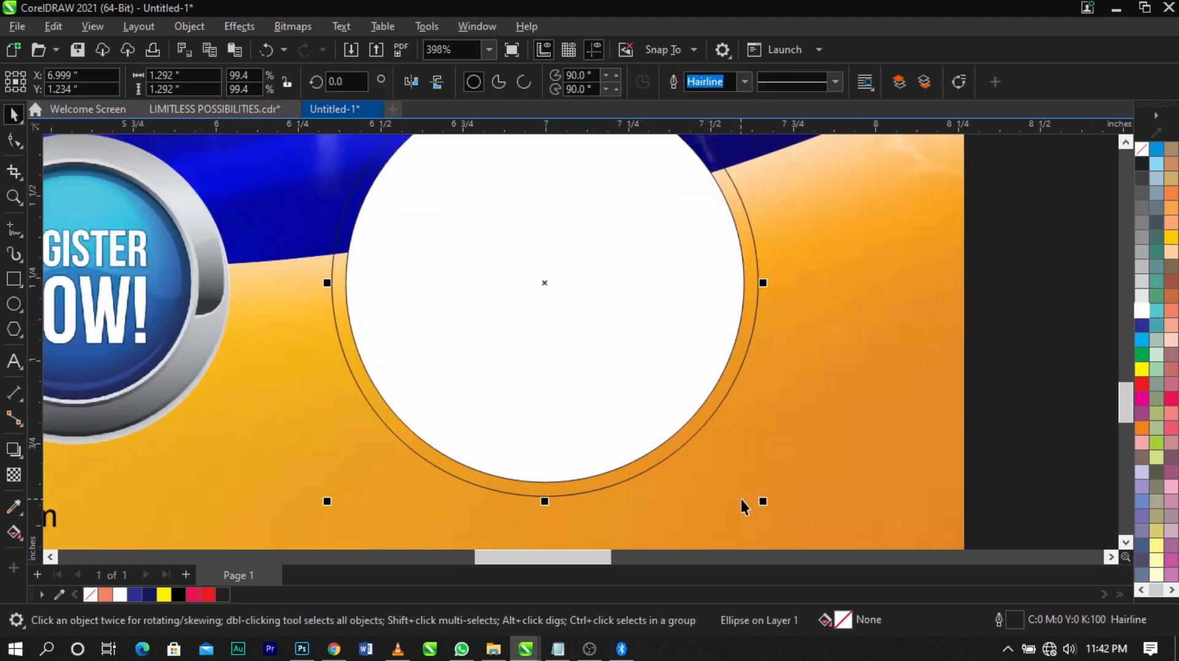
drag(763, 502, 759, 503)
scroll(666, 372, down, 1)
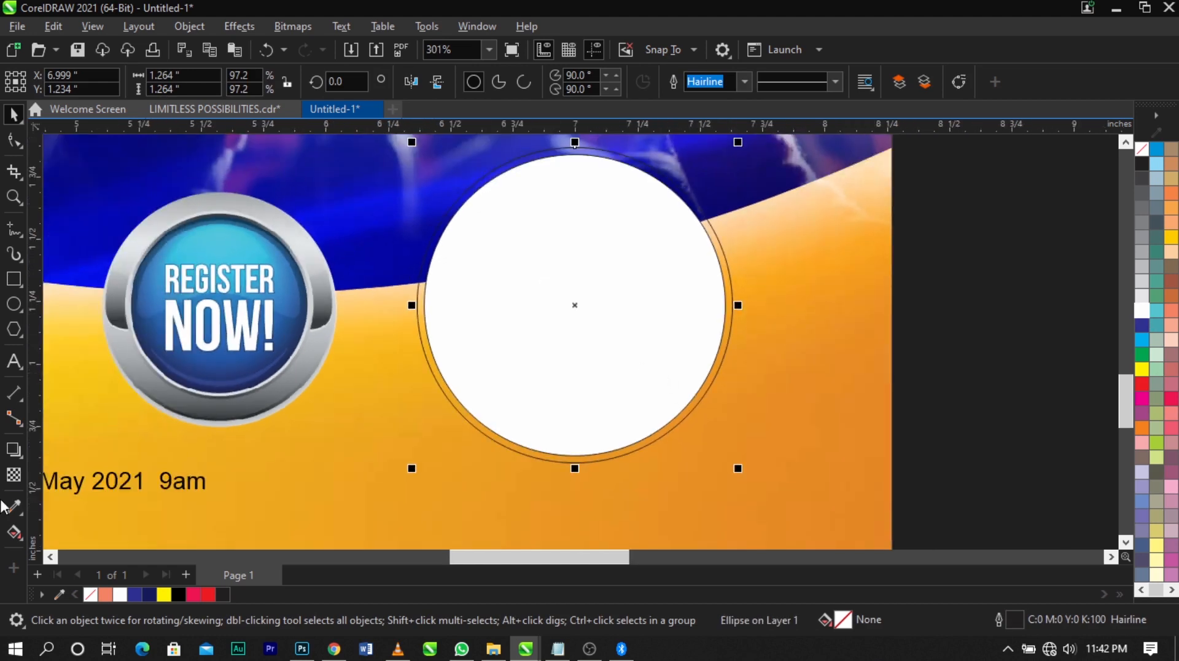
Apply a vertical linear fountain fill to the outer circle and set its bottom end colour to cyan #00FBFF
click(11, 536)
drag(574, 148, 569, 462)
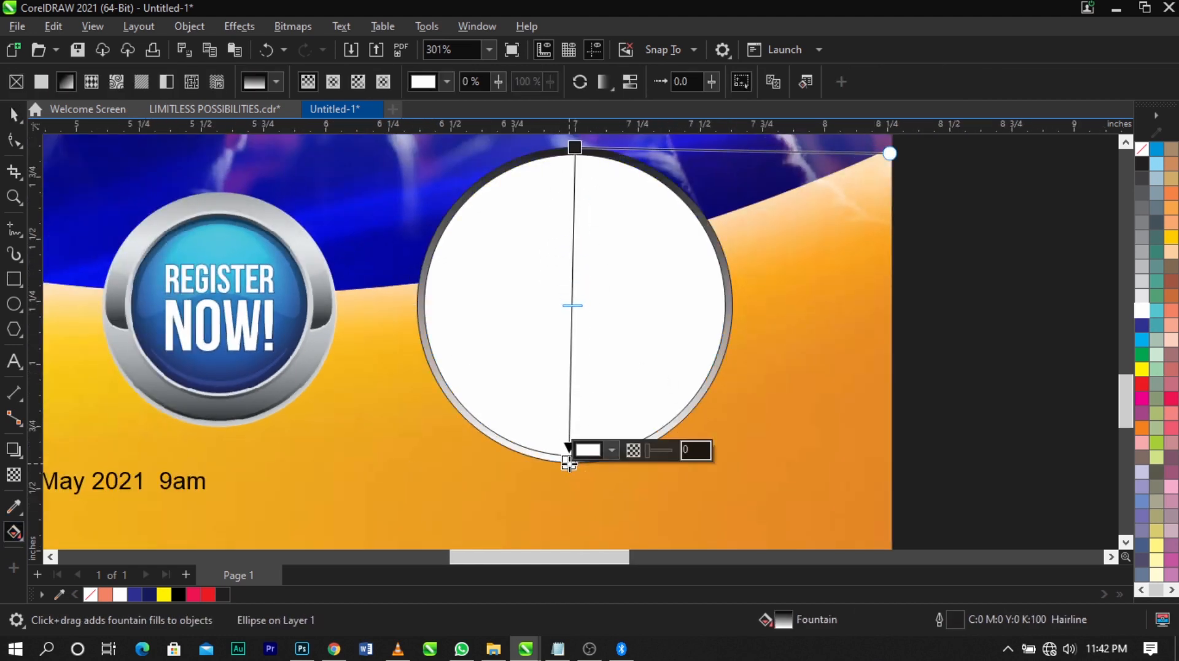
click(612, 450)
click(642, 371)
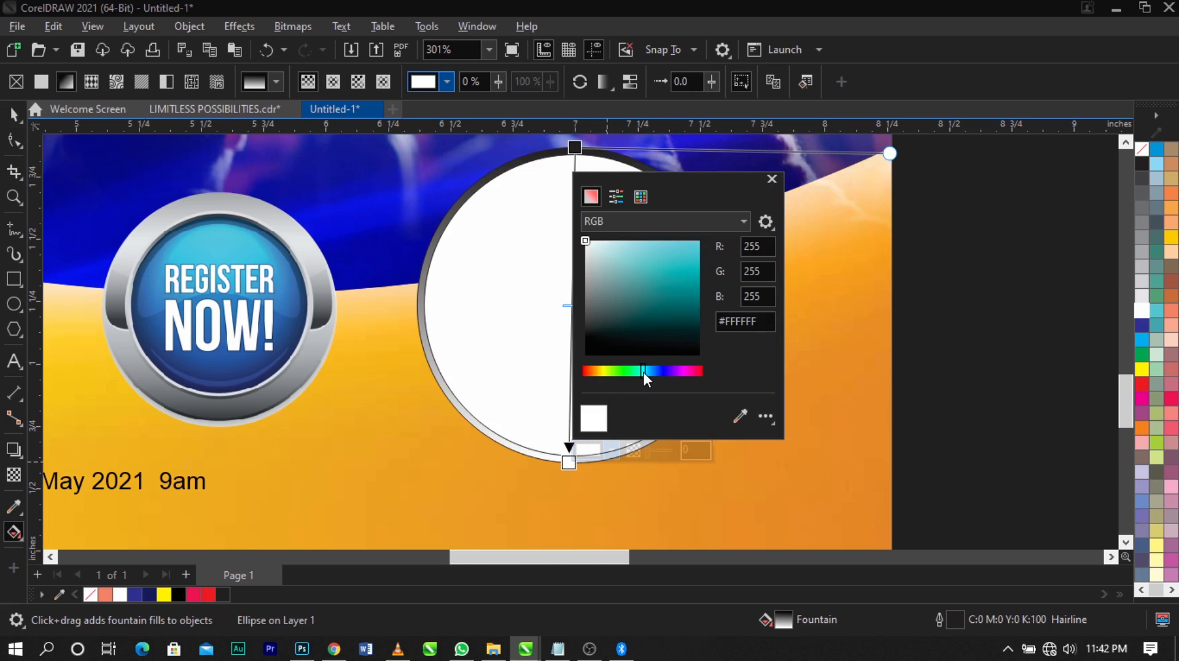
click(699, 242)
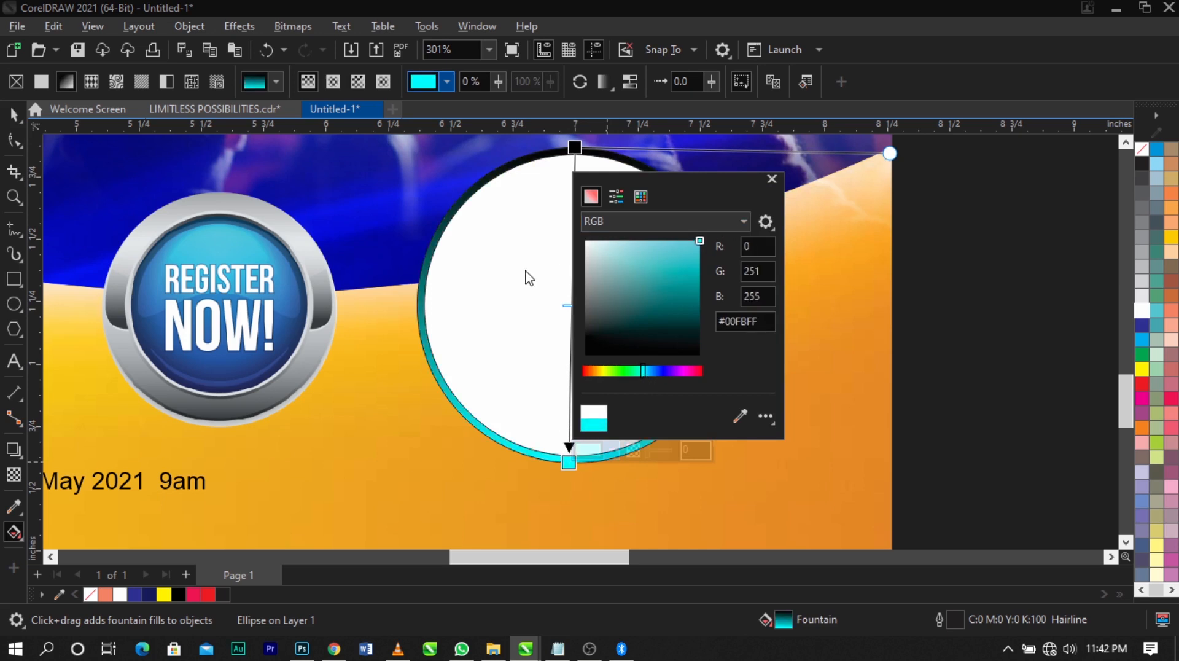
Set the top end colour of the outer circle's gradient to a dark teal
click(575, 148)
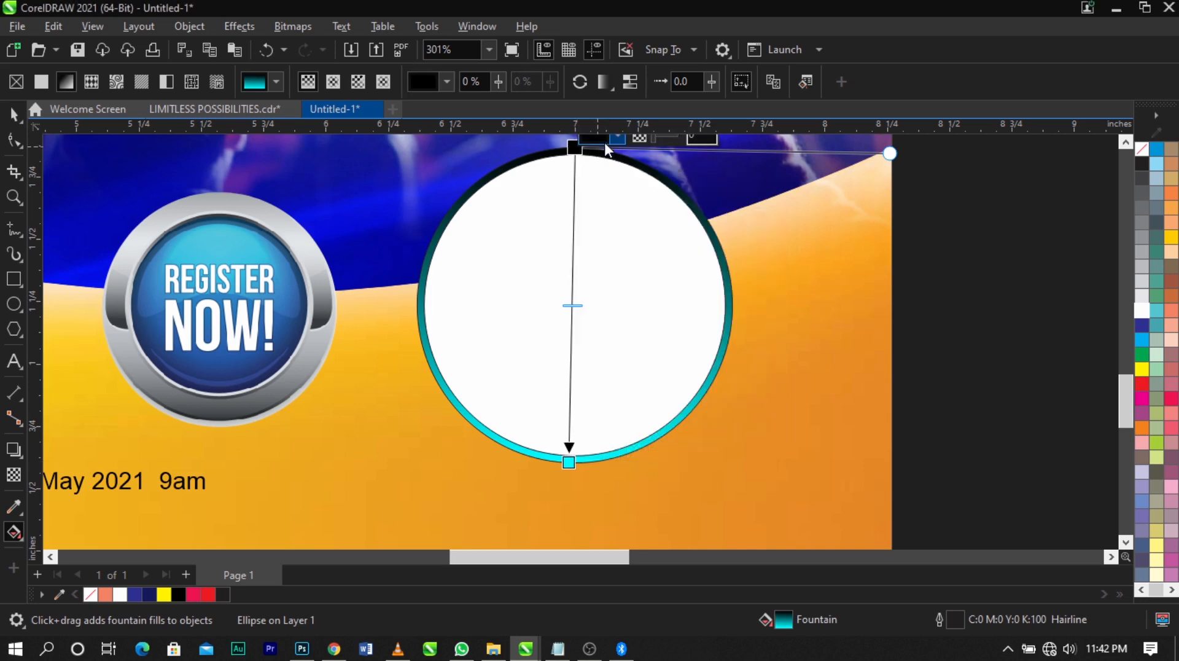
click(618, 139)
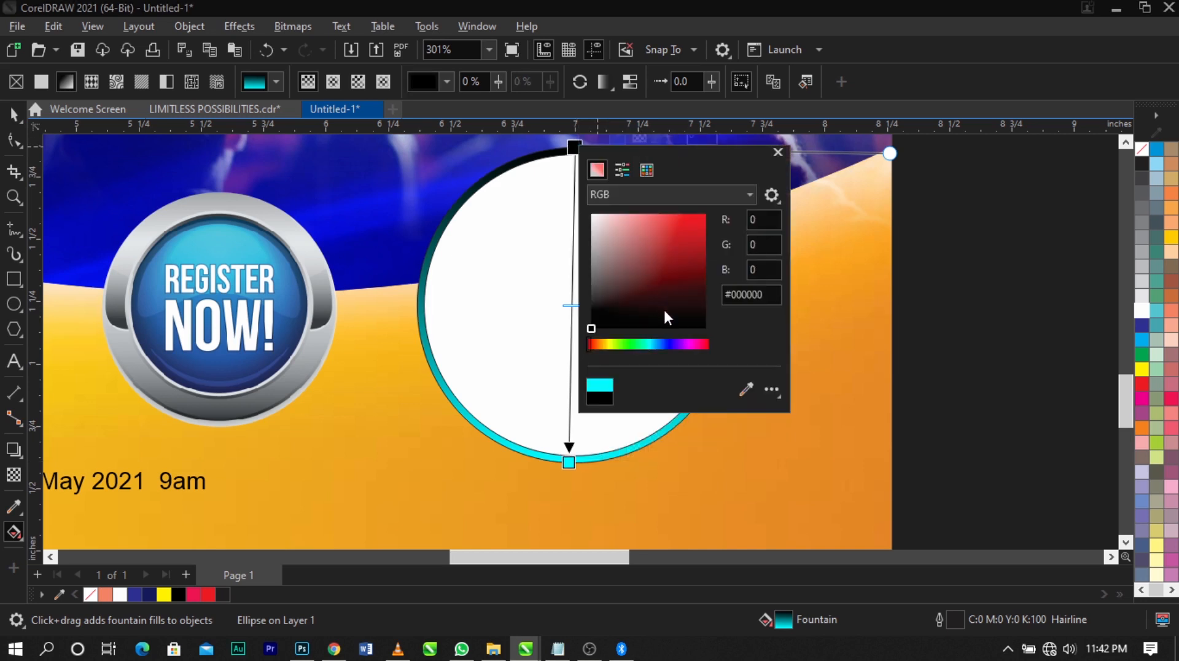
click(649, 344)
click(646, 346)
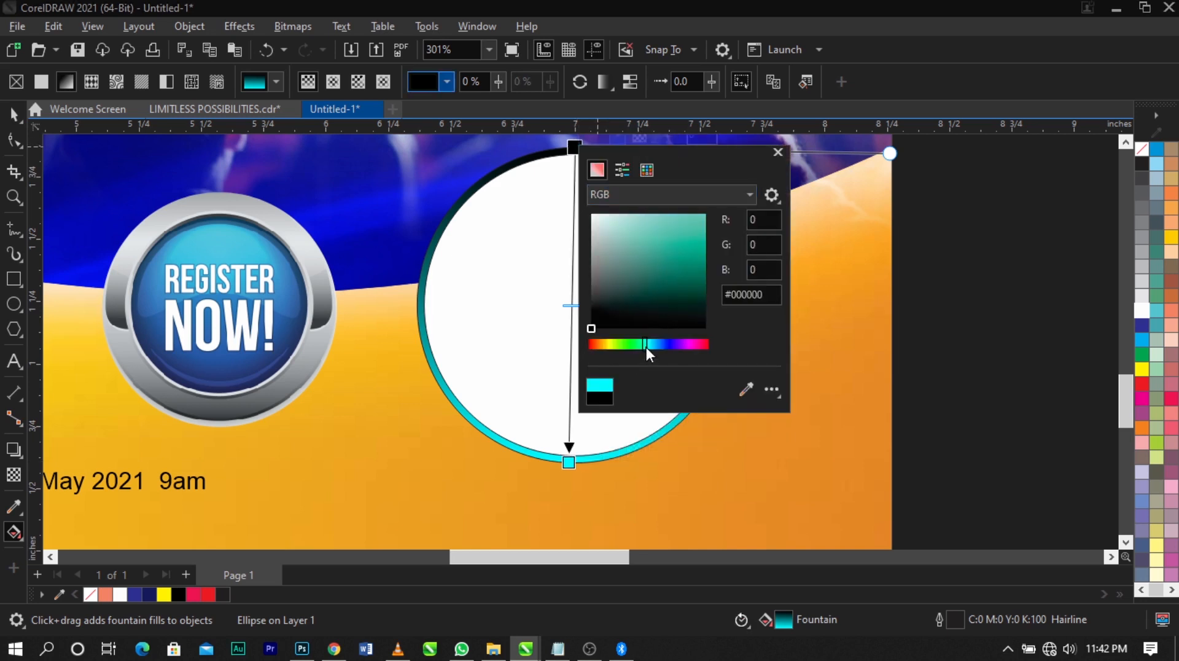
click(653, 214)
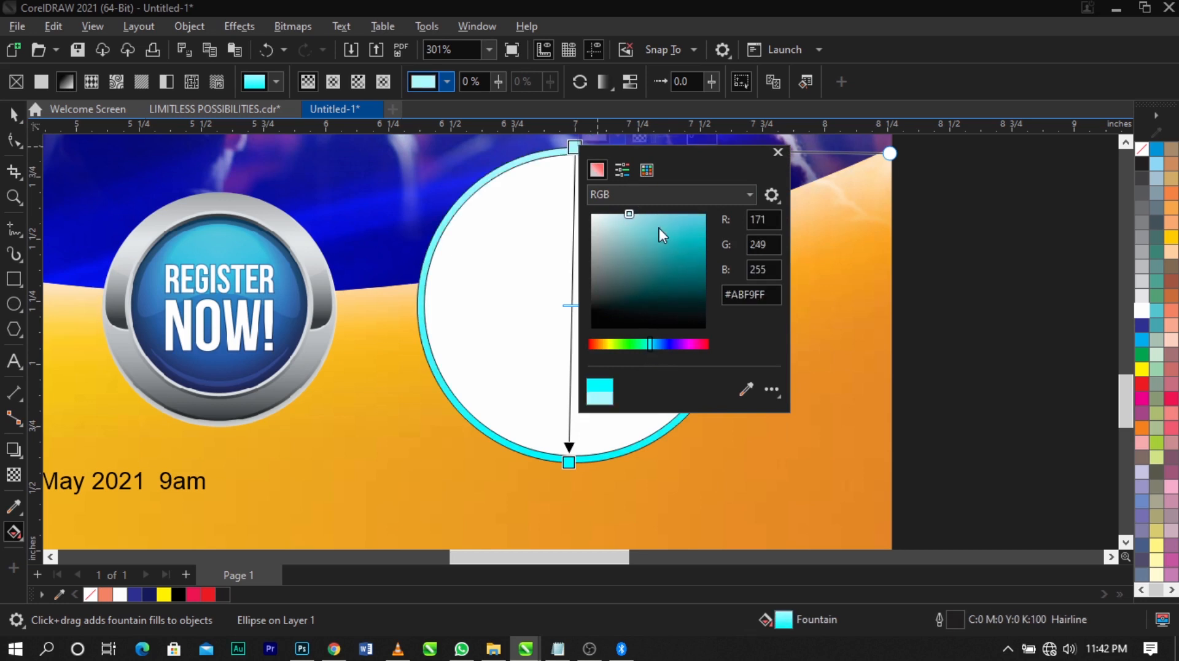
click(688, 213)
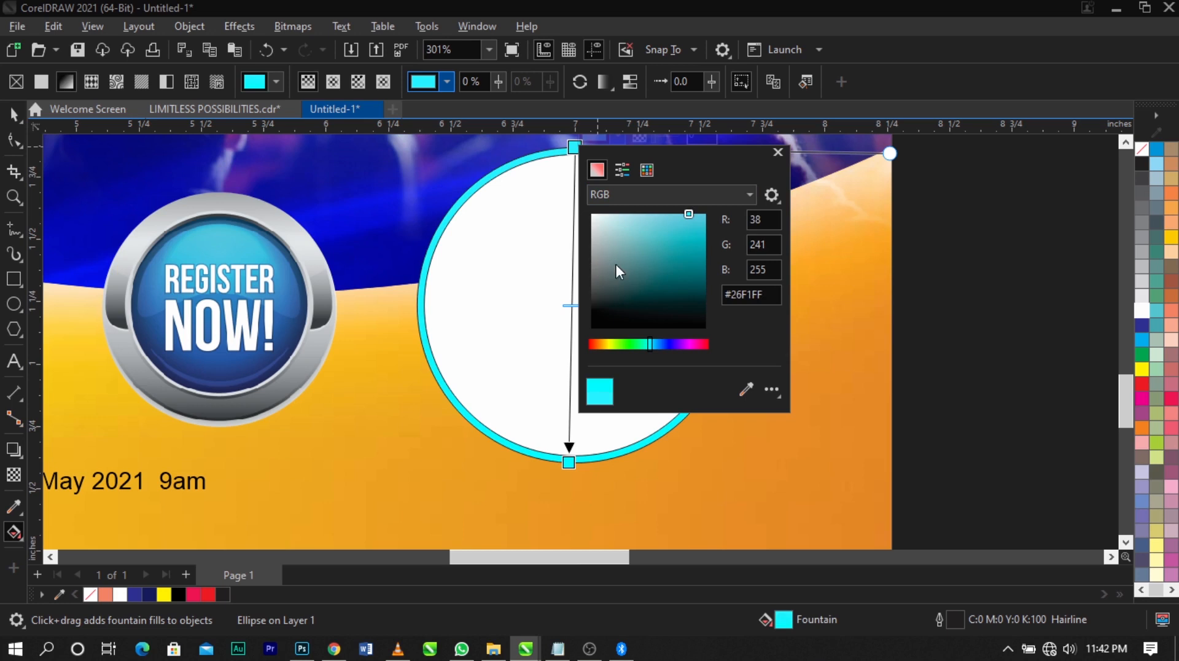
drag(678, 241, 701, 248)
drag(647, 344, 651, 344)
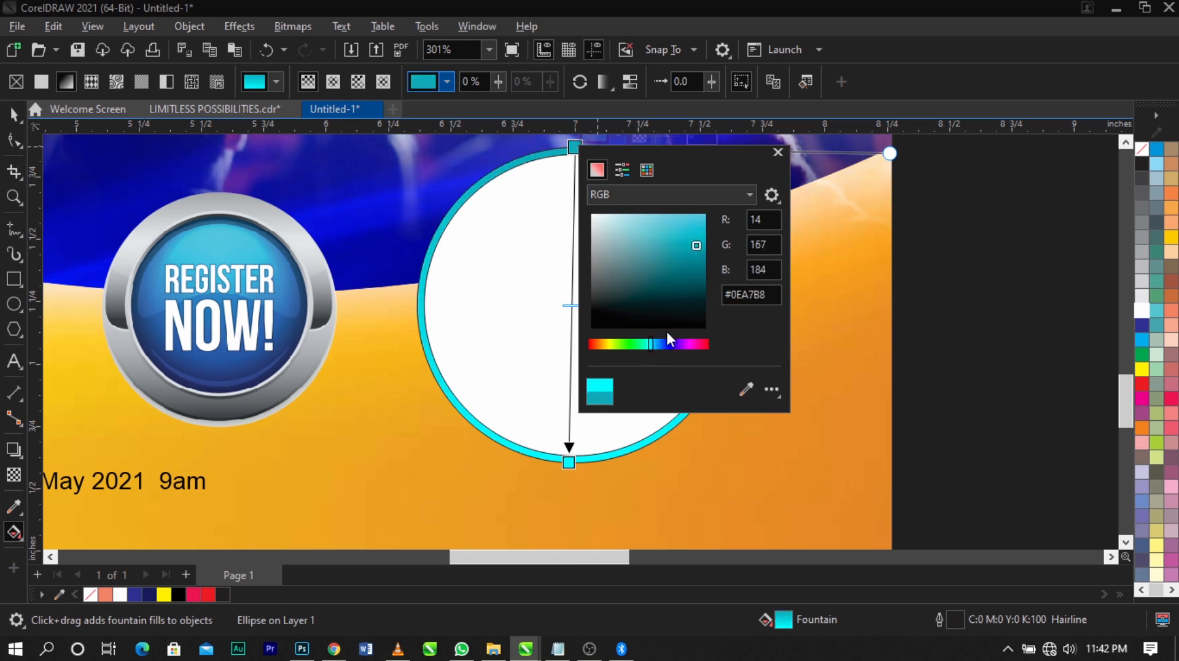
drag(698, 258, 705, 250)
click(559, 413)
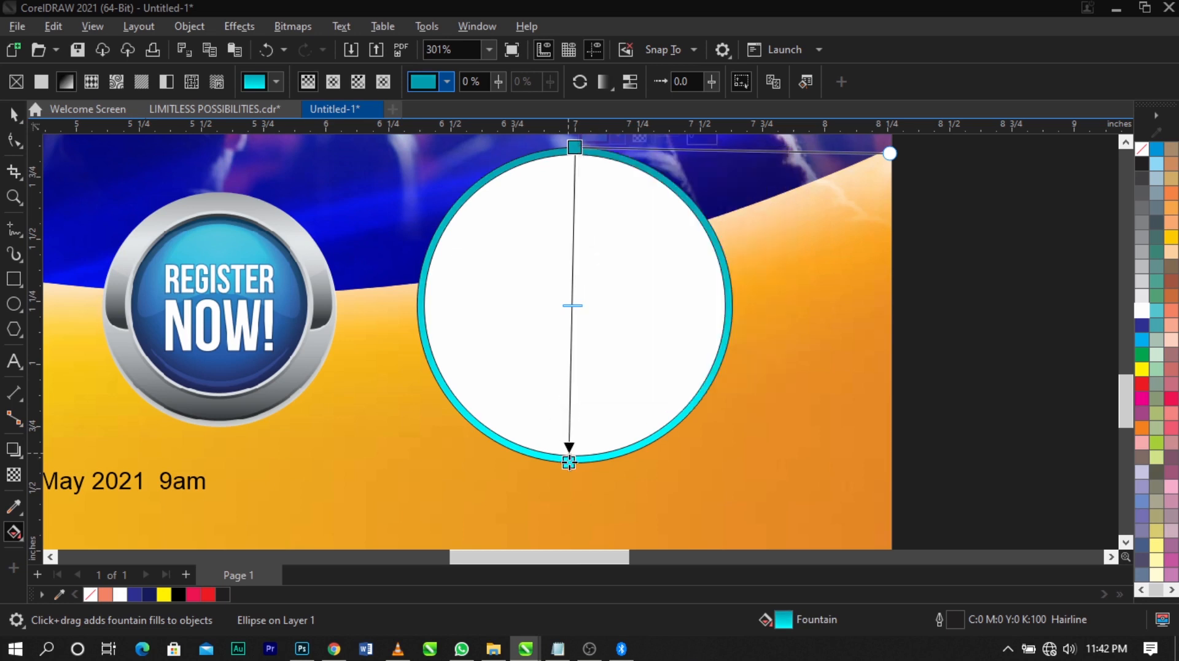
Change the bottom end colour of the outer circle's gradient to blue #0491C9
click(570, 464)
click(613, 451)
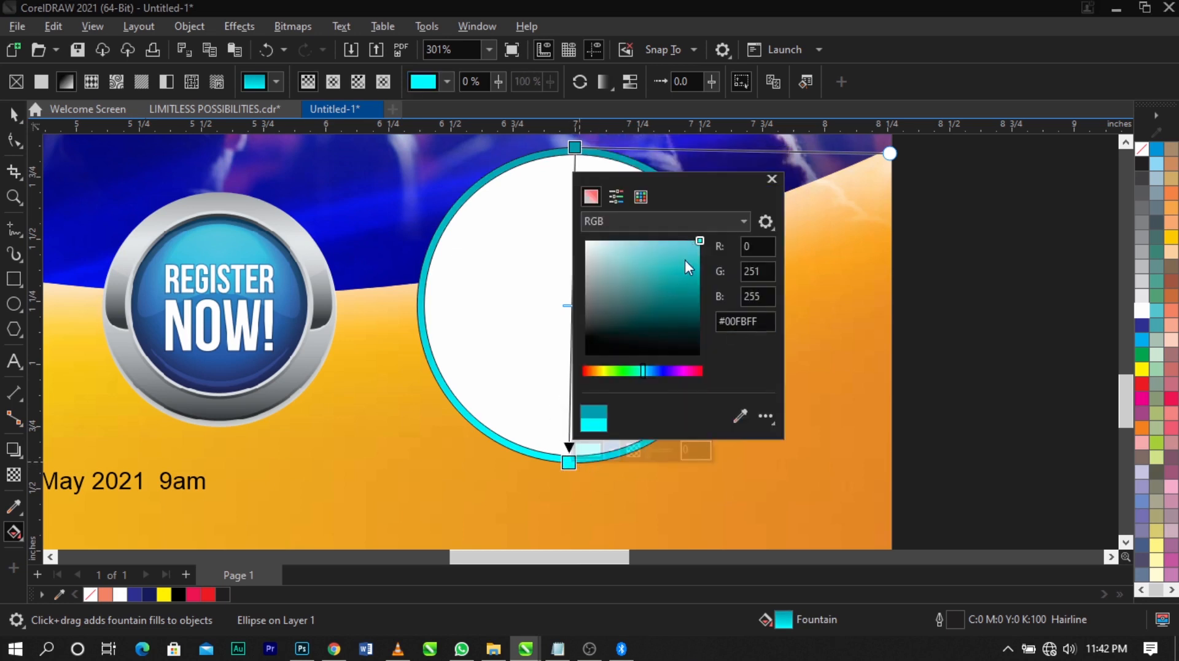
drag(643, 368, 649, 368)
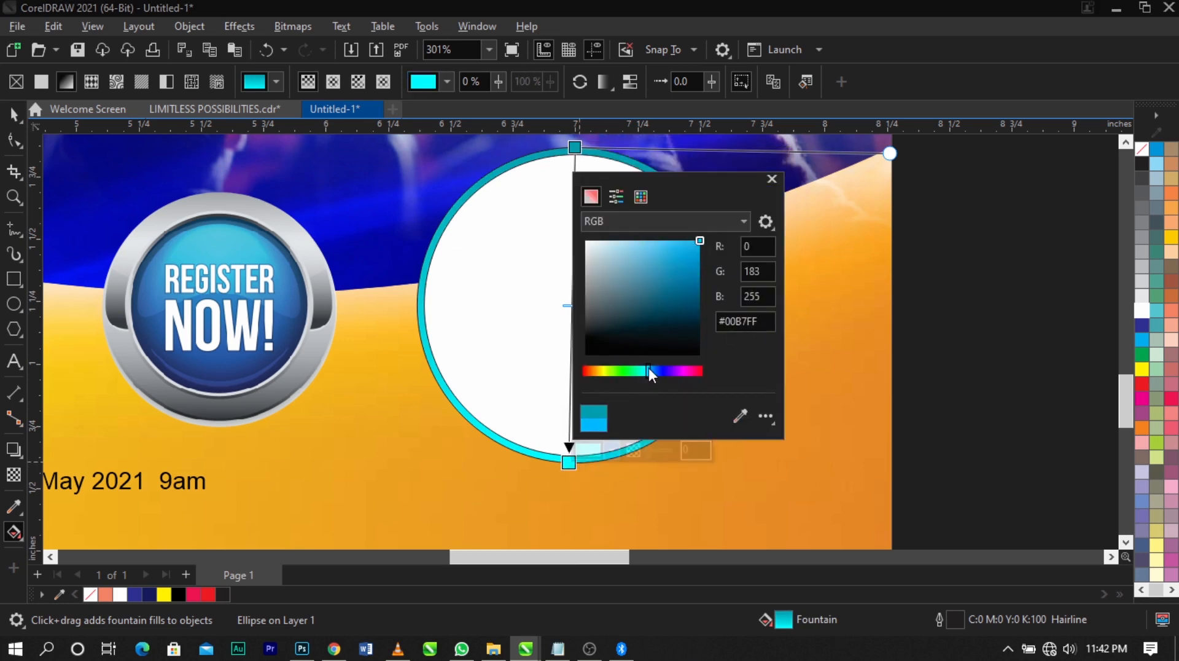
drag(697, 262, 702, 267)
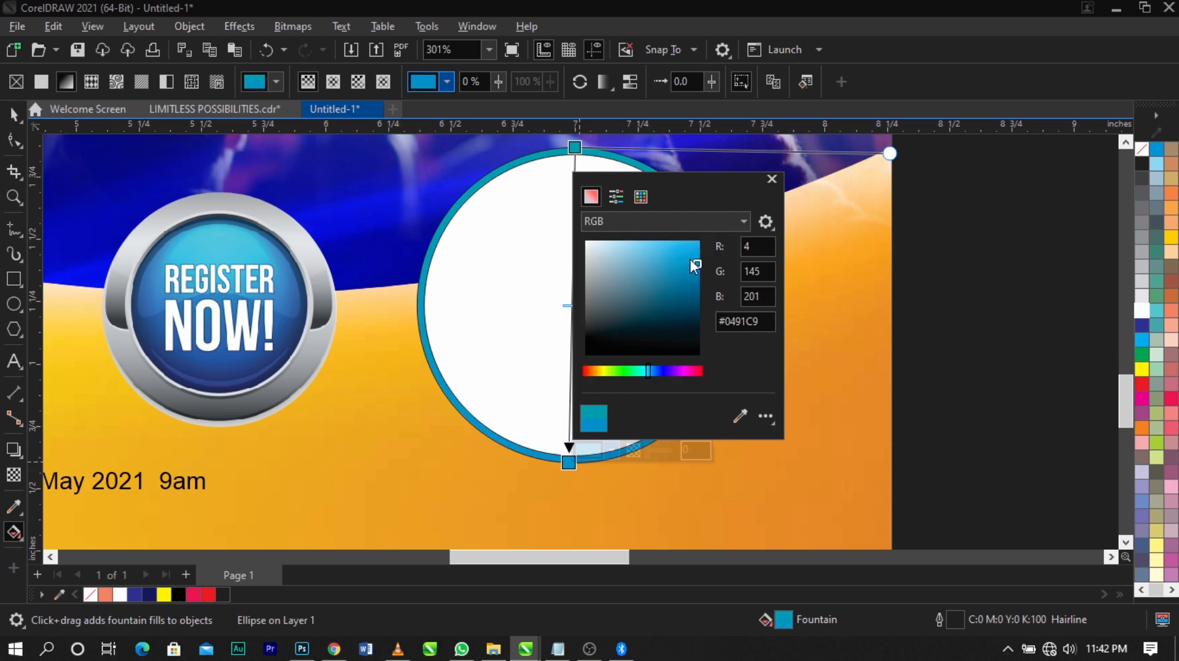
click(484, 306)
Add a white (#FFFFFF) colour node at 40% along the outer circle's gradient
double_click(572, 274)
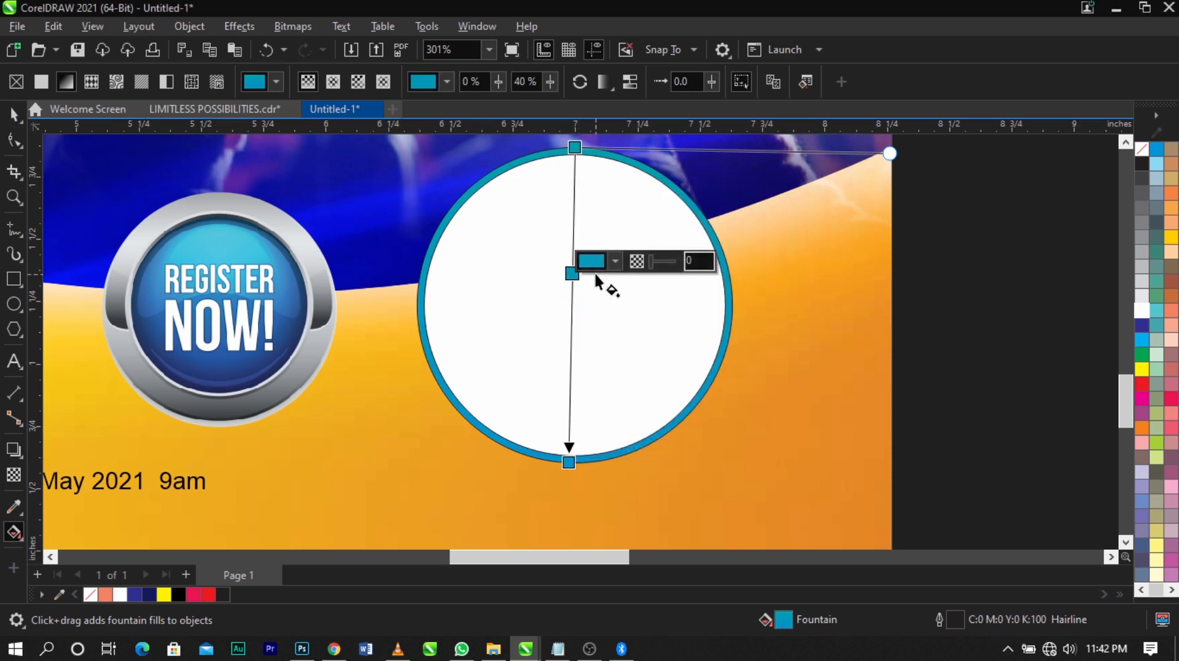
click(615, 263)
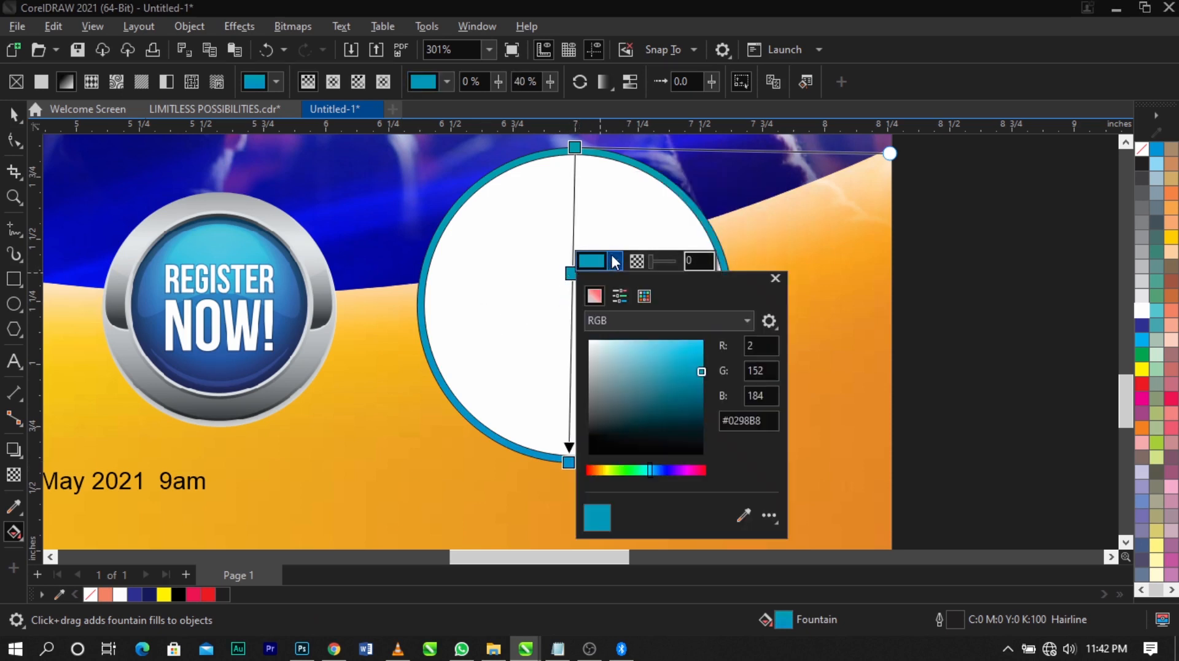
click(589, 341)
click(538, 326)
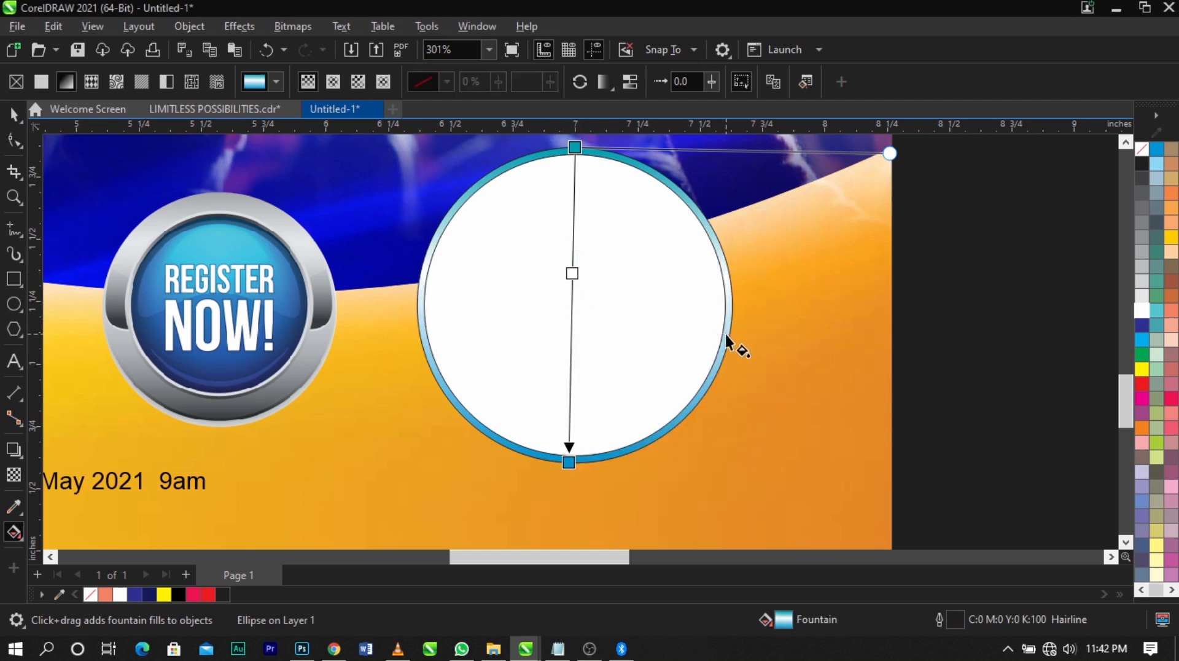
Remove the outline from the gradient-filled outer circle
key(space)
right_click(1136, 153)
click(1129, 157)
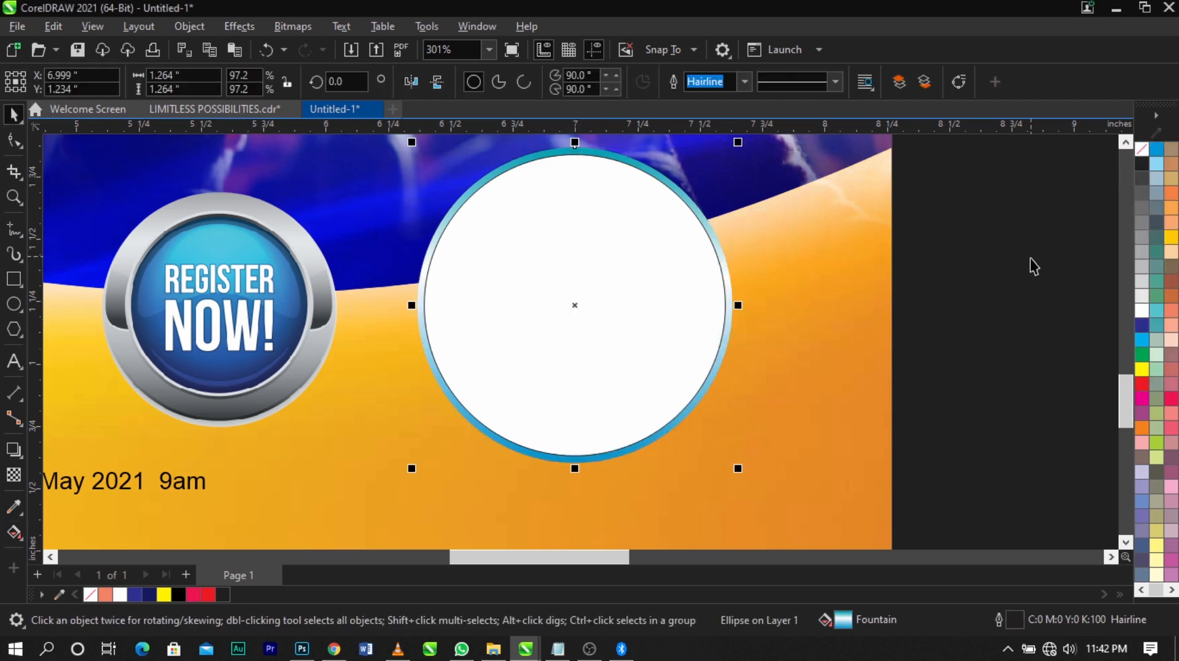
click(1030, 258)
Fill the inner circle with cyan (C:100 M:0 Y:0 K:0) and remove its outline
click(648, 288)
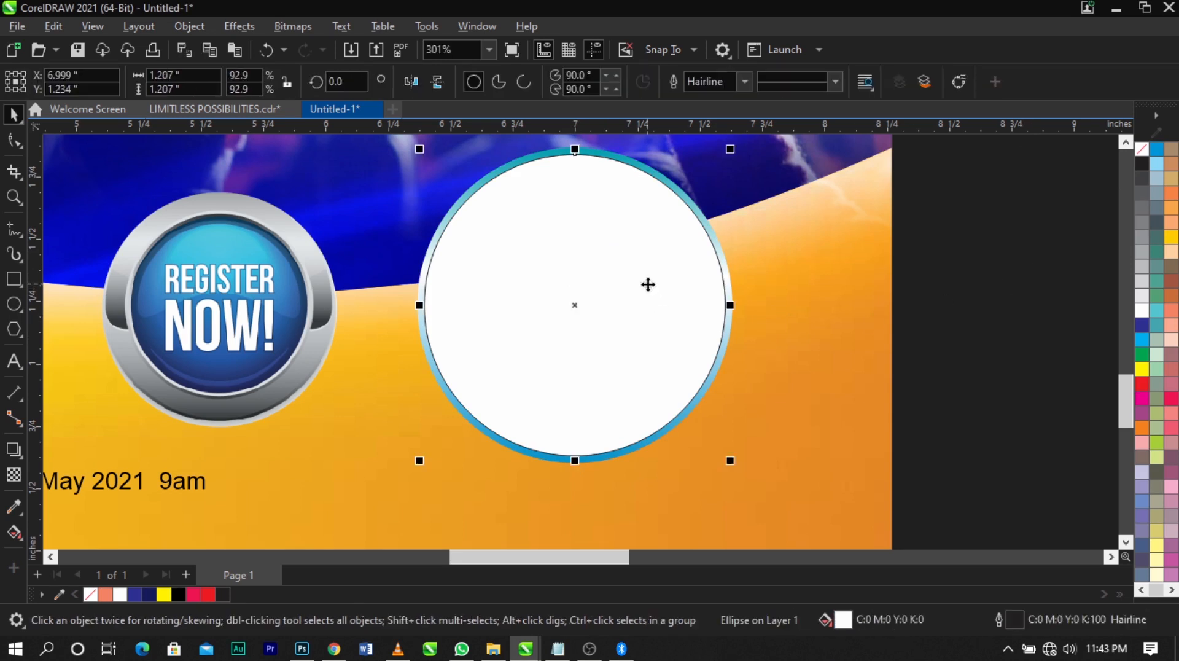
click(1142, 340)
right_click(1140, 154)
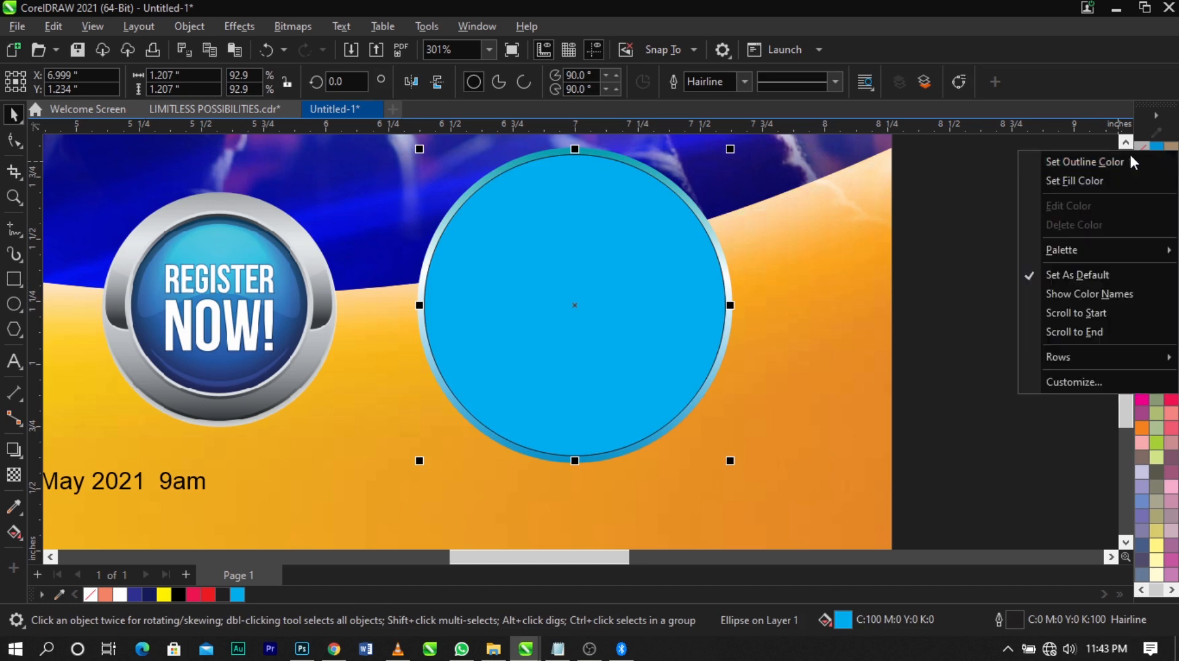
click(1099, 161)
click(1012, 264)
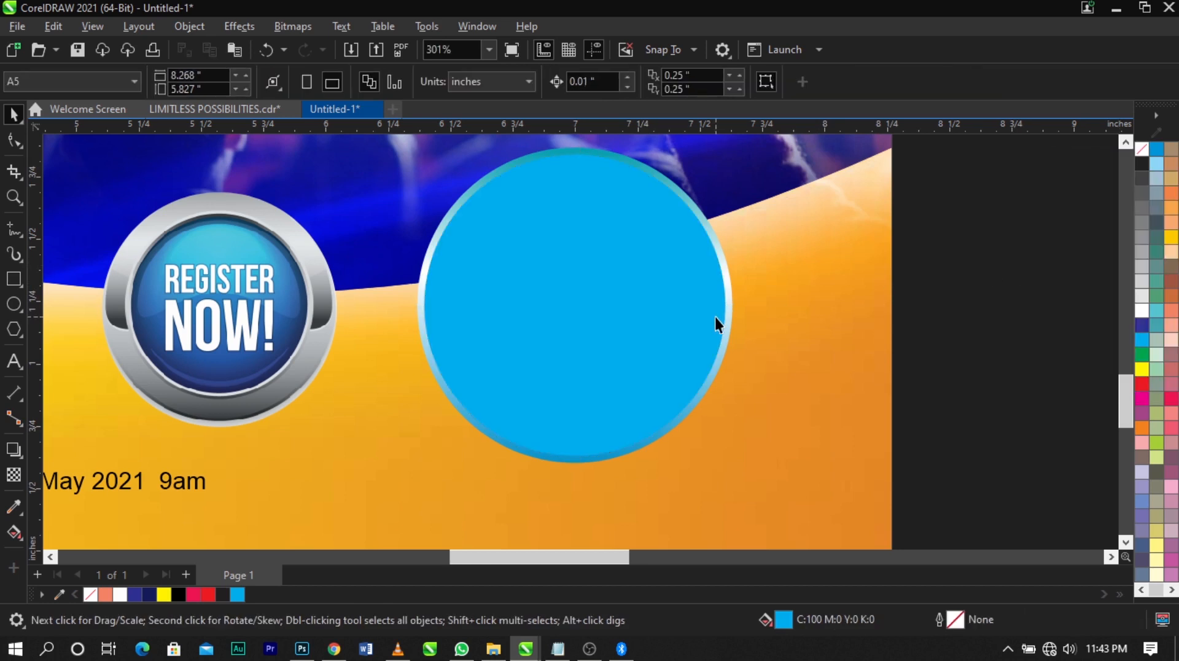
Add a colour node to the outer circle's gradient, about three quarters of the way from the top end to the bottom end
click(715, 317)
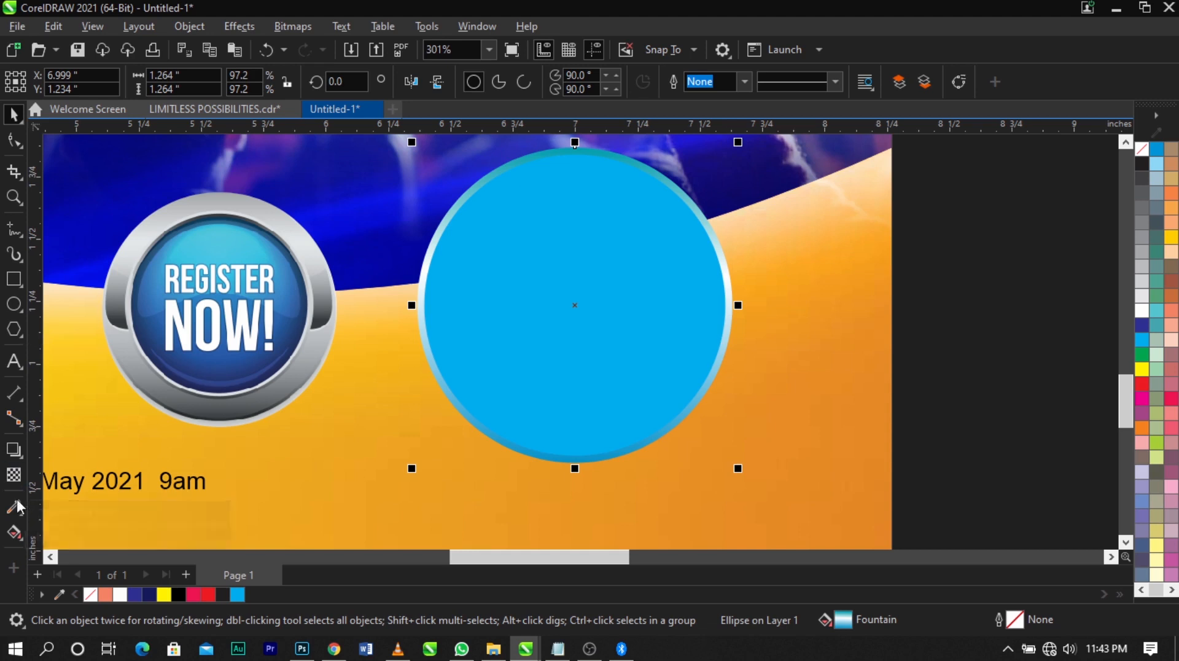
click(14, 533)
click(568, 463)
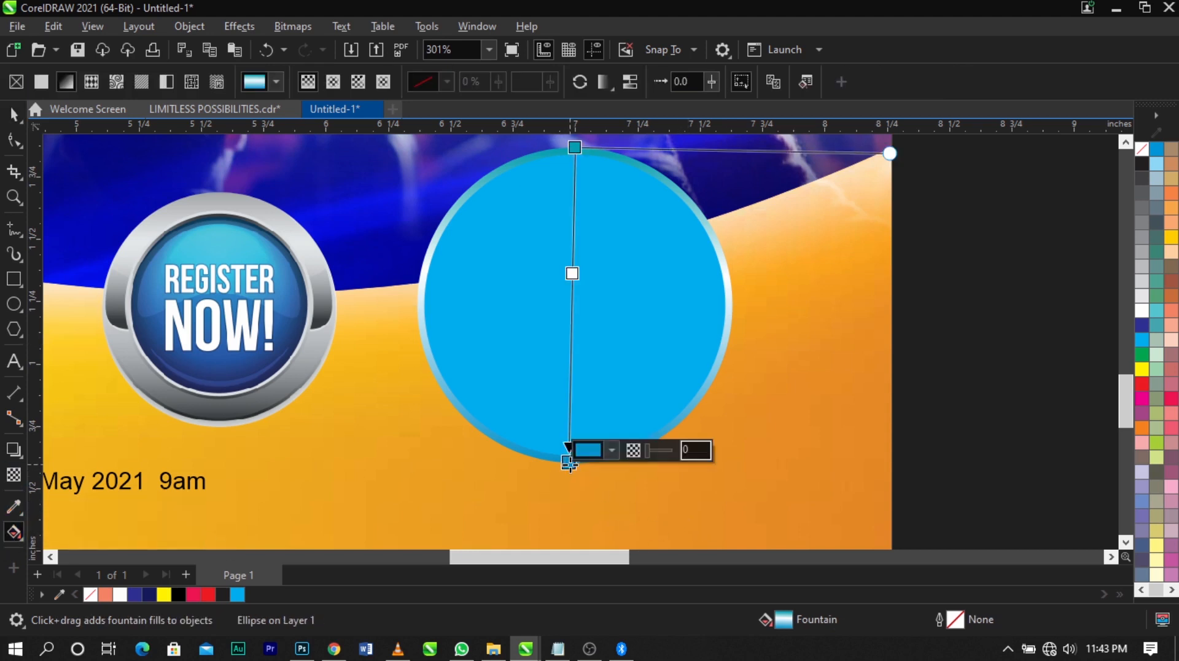
click(613, 451)
click(572, 379)
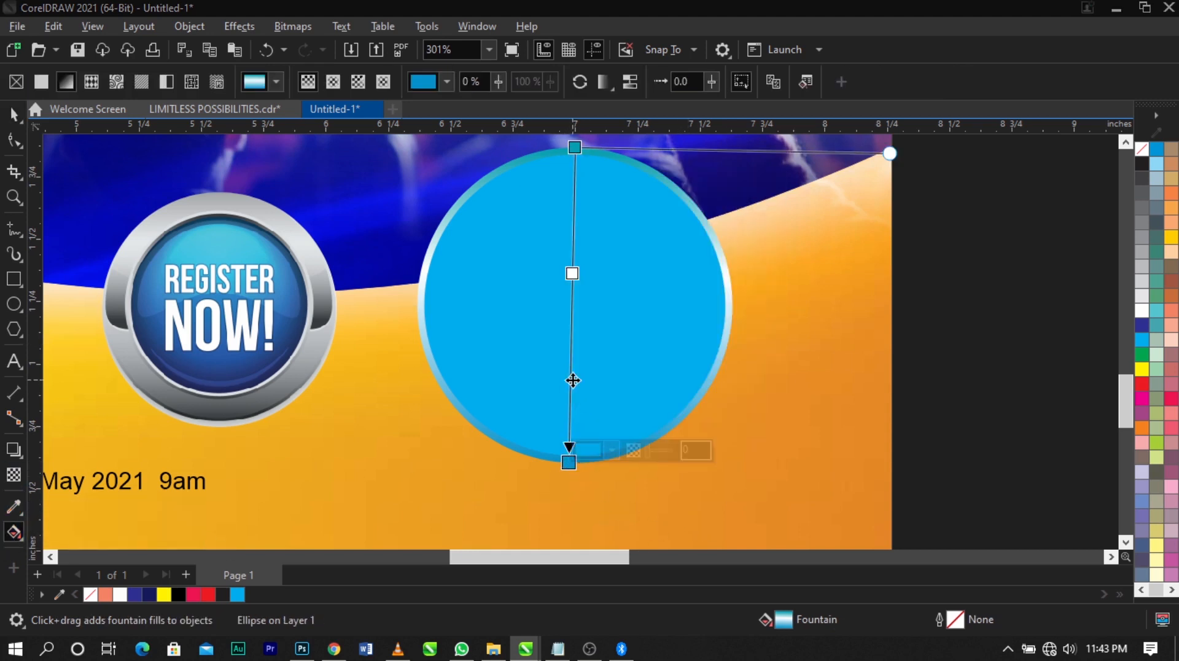
double_click(570, 380)
Change the bottom end colour of the outer circle's gradient to white
click(567, 463)
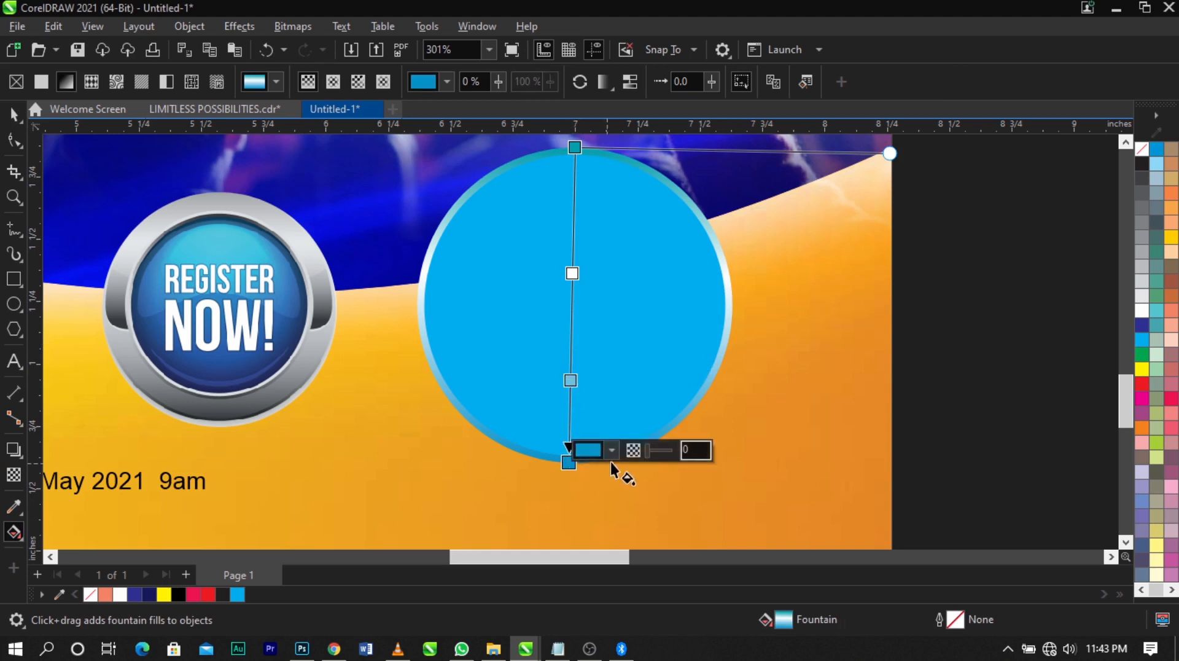
click(612, 452)
click(495, 345)
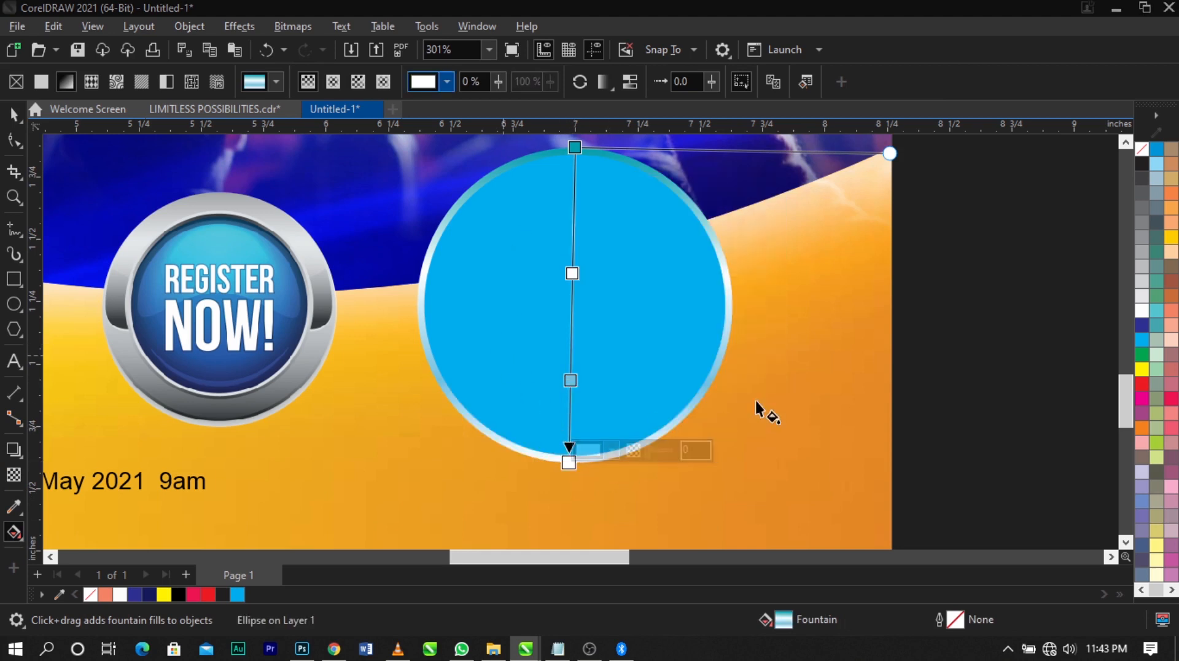
click(887, 380)
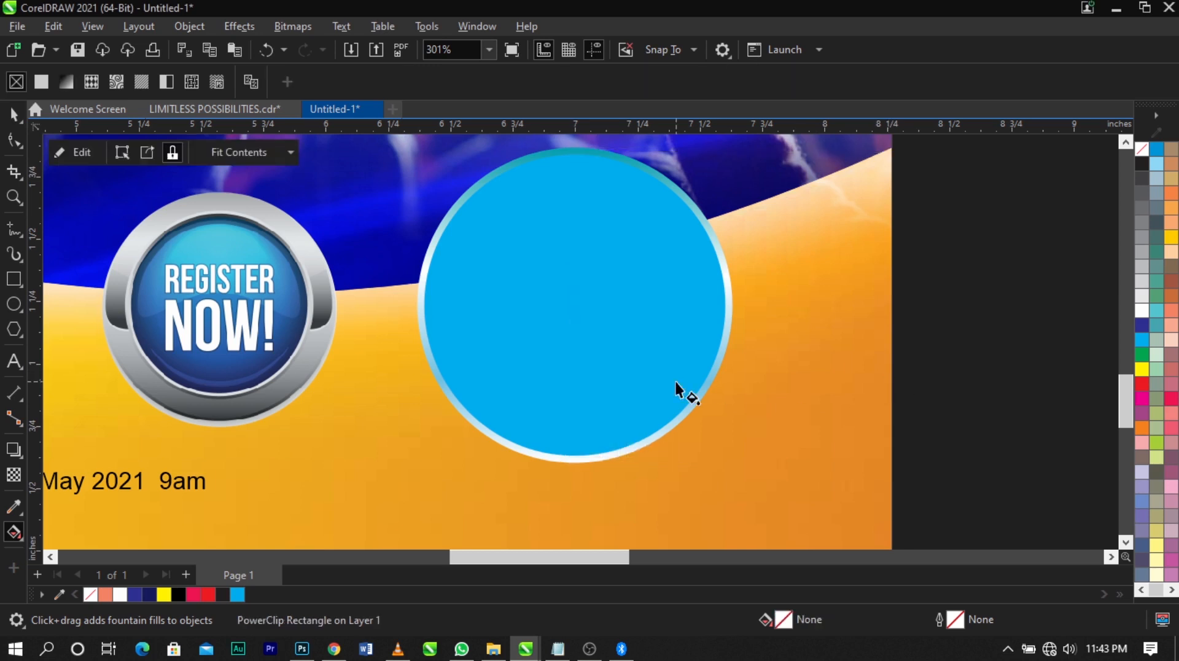
Fill the inner circle with the light blue sampled from the upper part of the Register Now button
click(676, 382)
key(space)
click(583, 347)
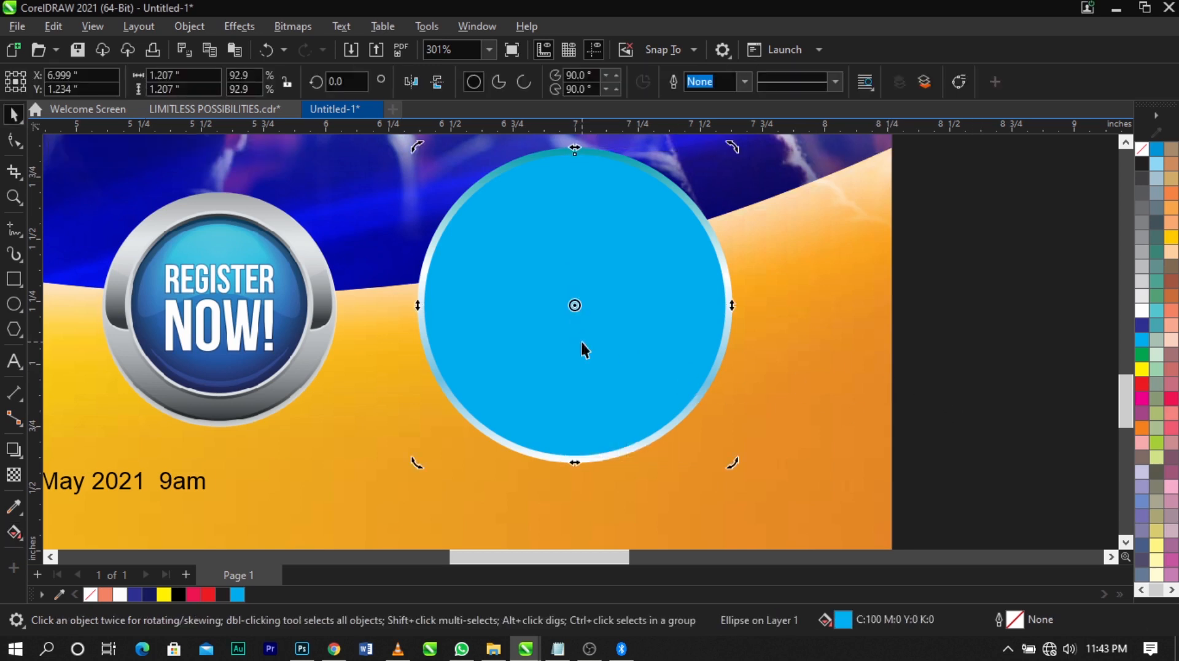
click(12, 508)
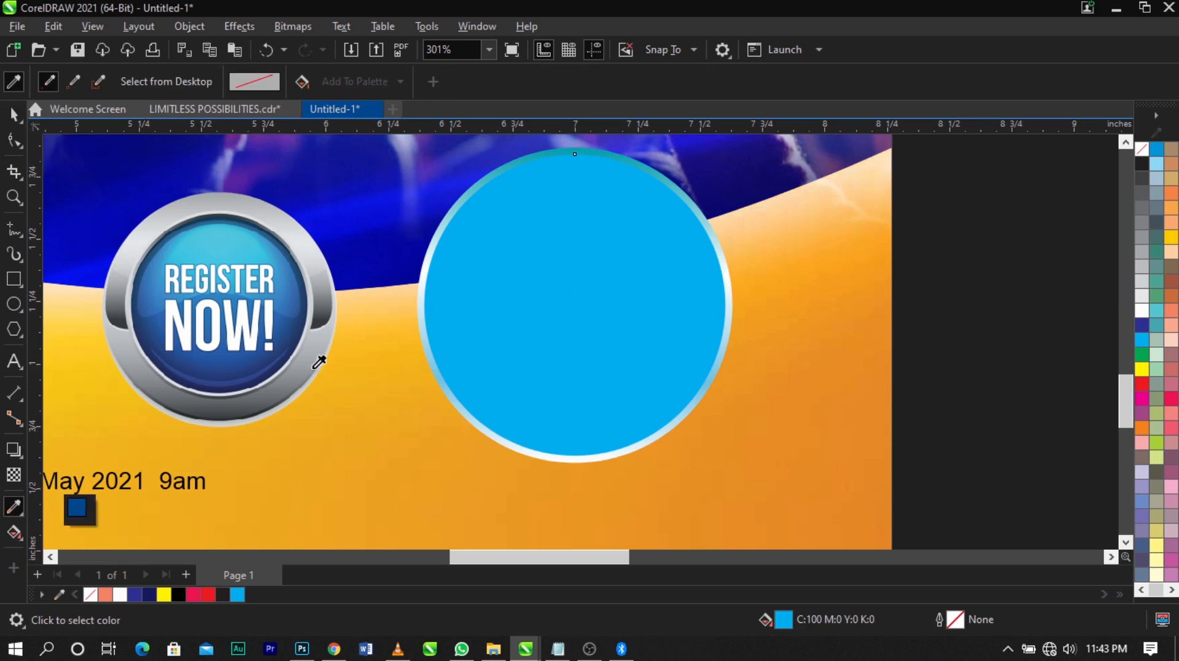
click(222, 251)
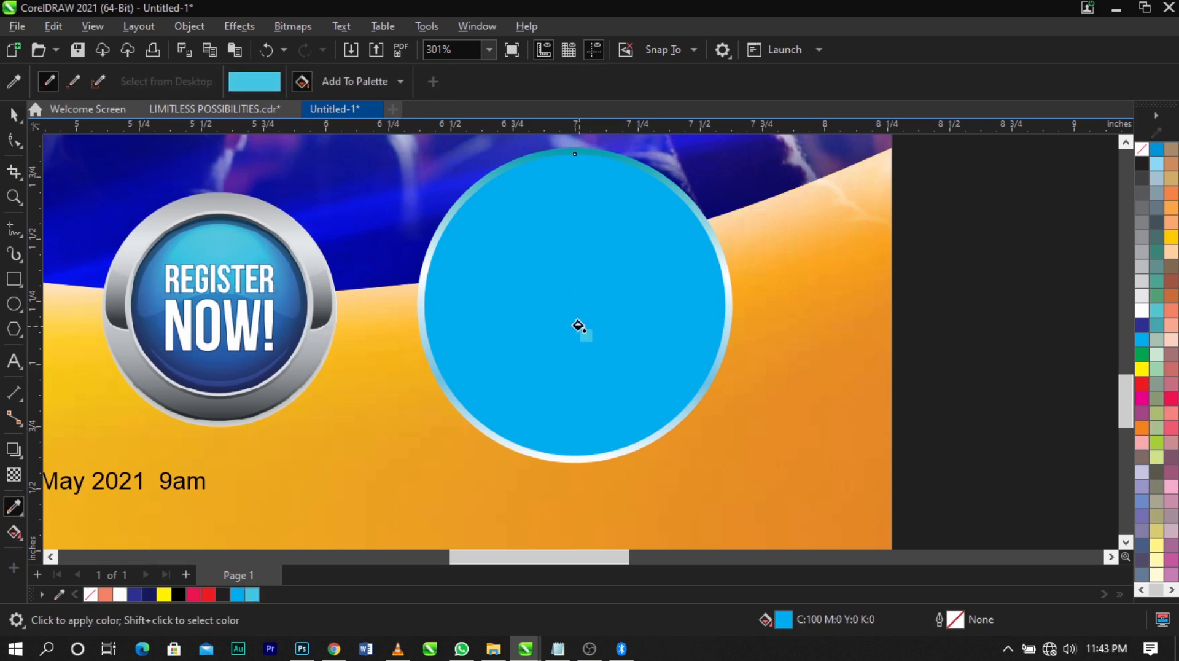
click(577, 325)
key(space)
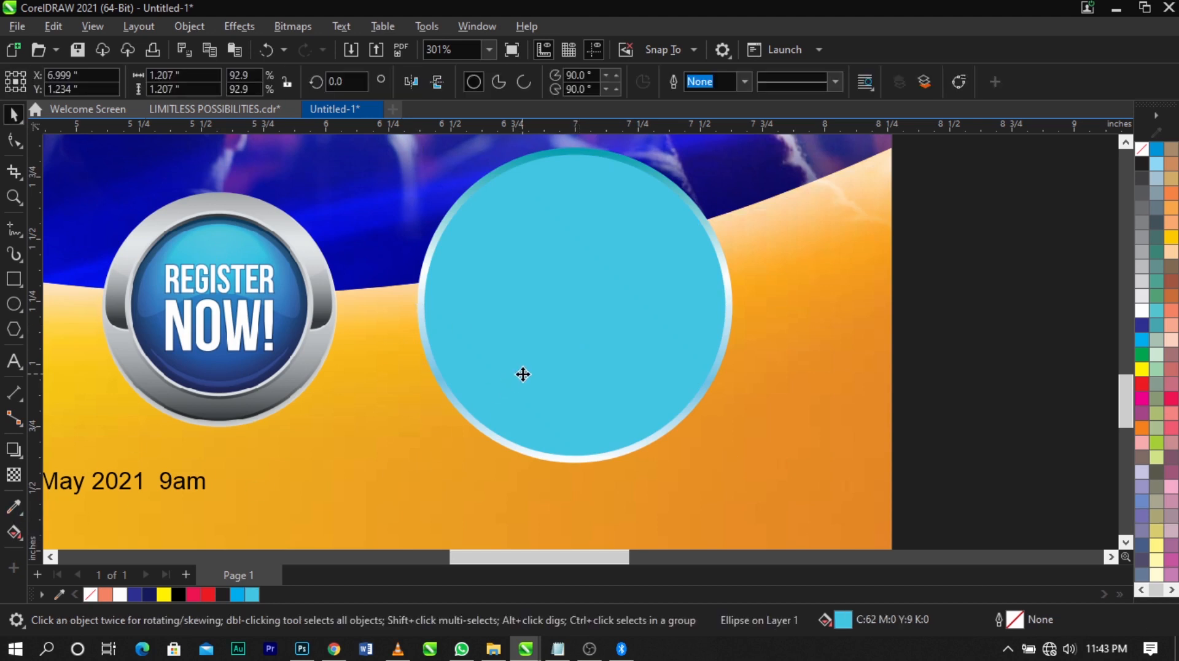
Change the inner circle's fill back to cyan (C:100 M:0 Y:0 K:0)
click(523, 374)
click(923, 354)
click(556, 307)
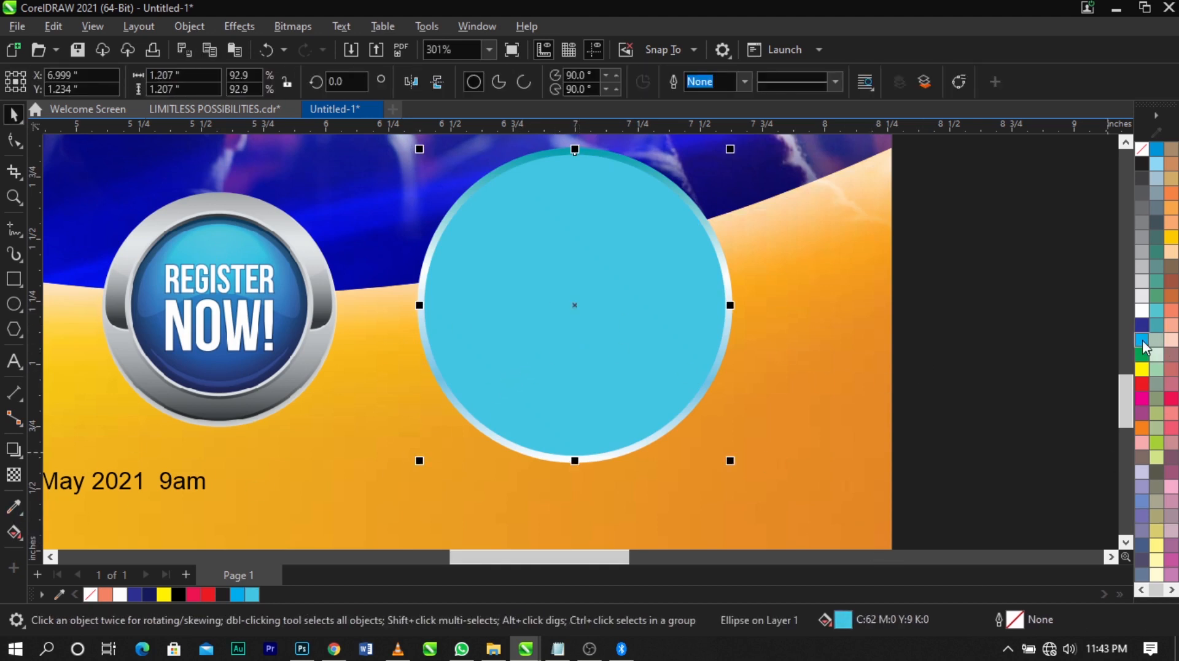
click(1143, 341)
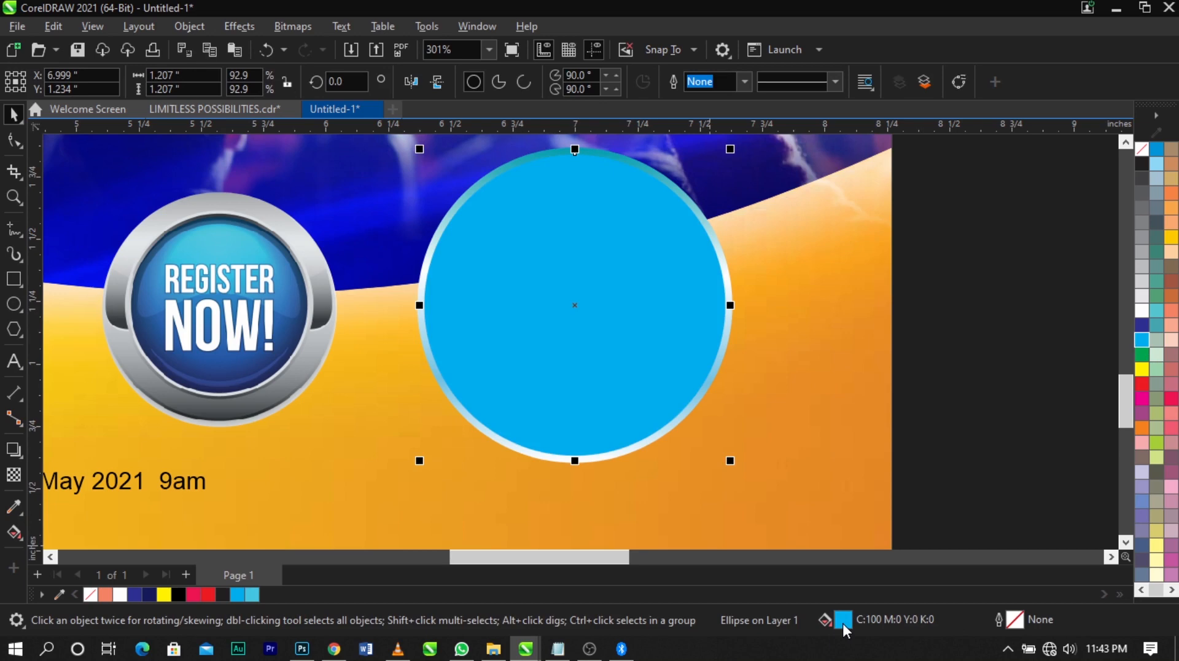
Darken the inner circle's uniform fill to blue #087EAD (C:93 M:44 Y:16 K:0)
double_click(843, 621)
click(411, 167)
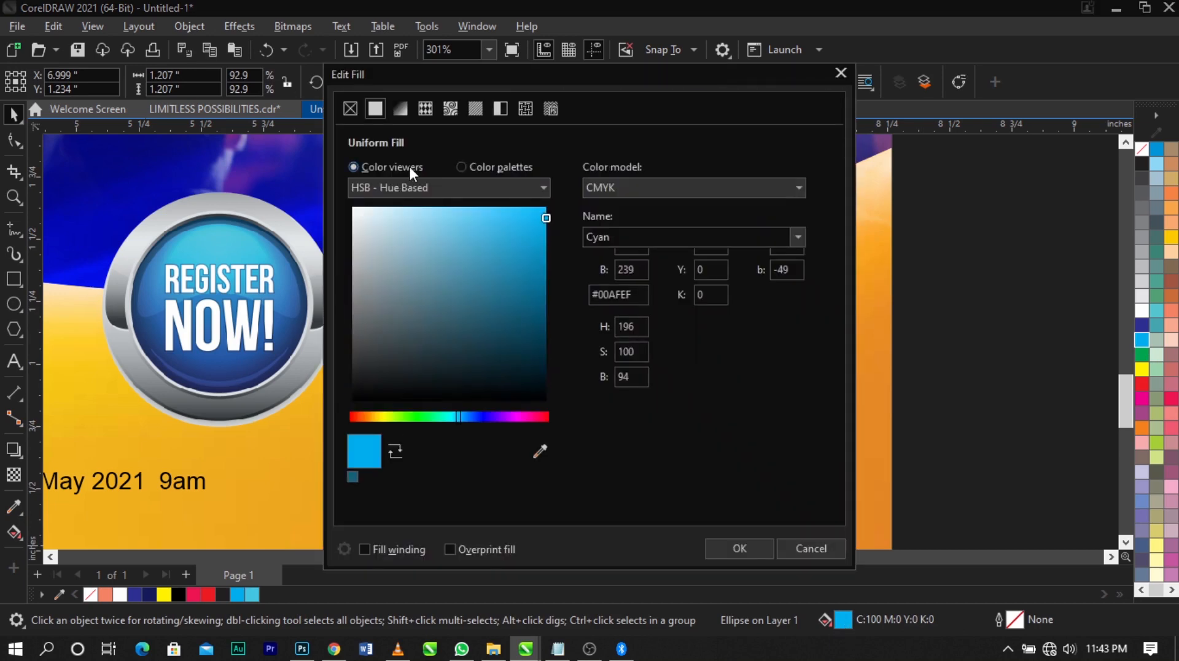
click(542, 263)
drag(543, 96, 889, 97)
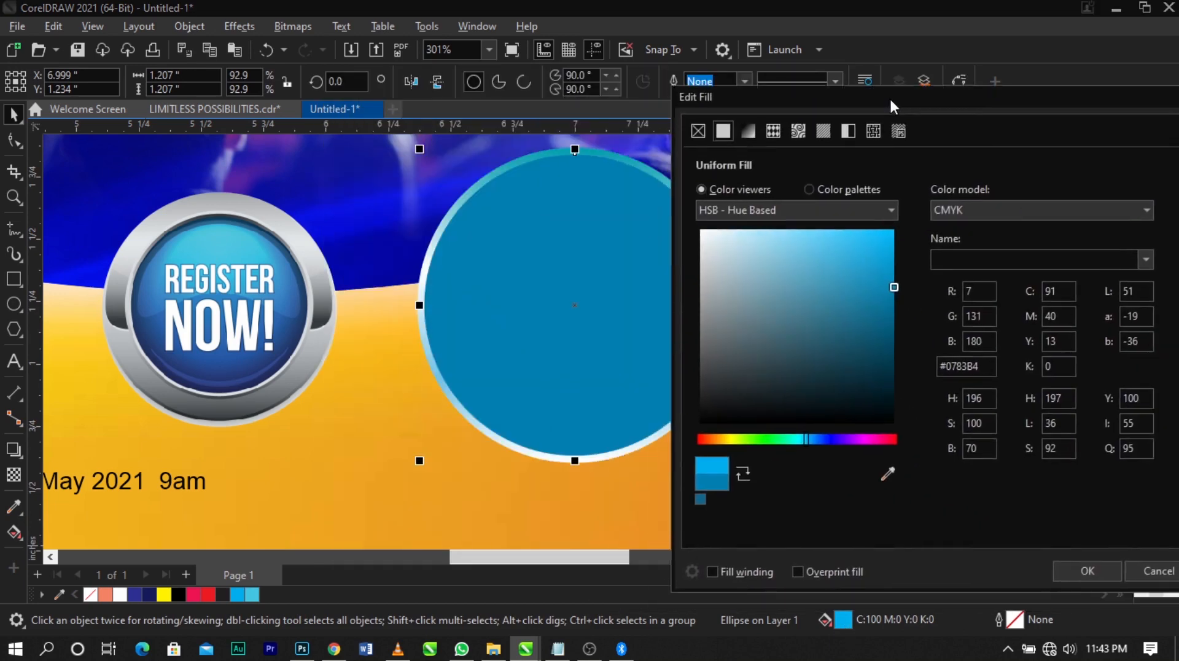
click(908, 276)
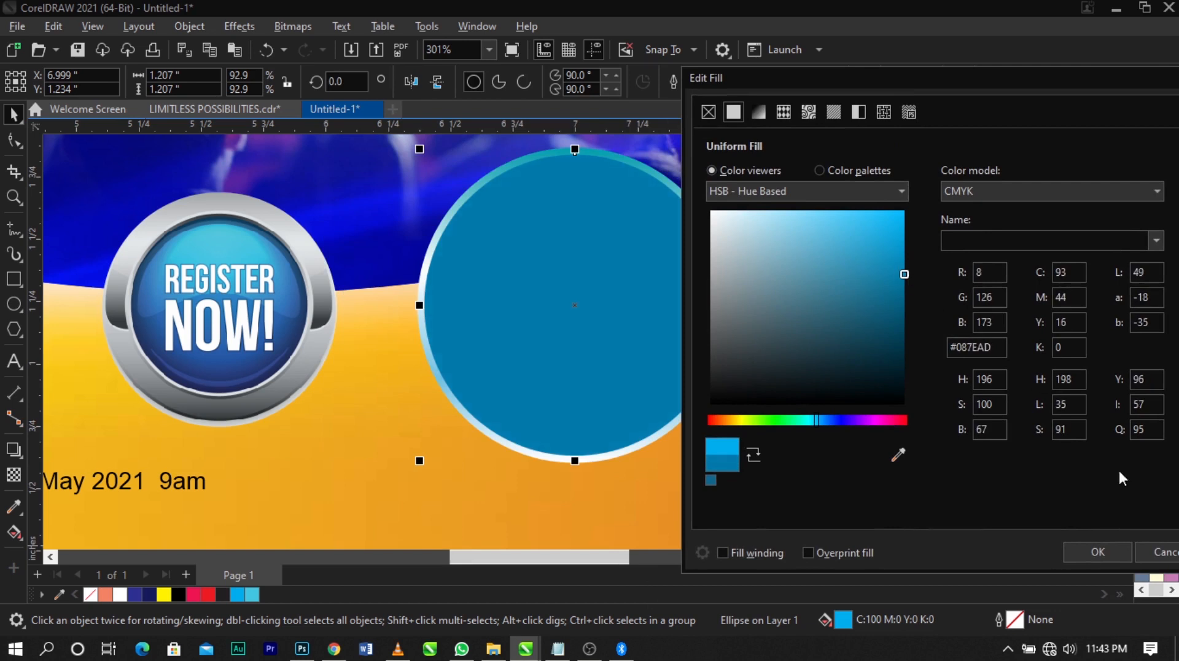
click(1107, 552)
click(1067, 432)
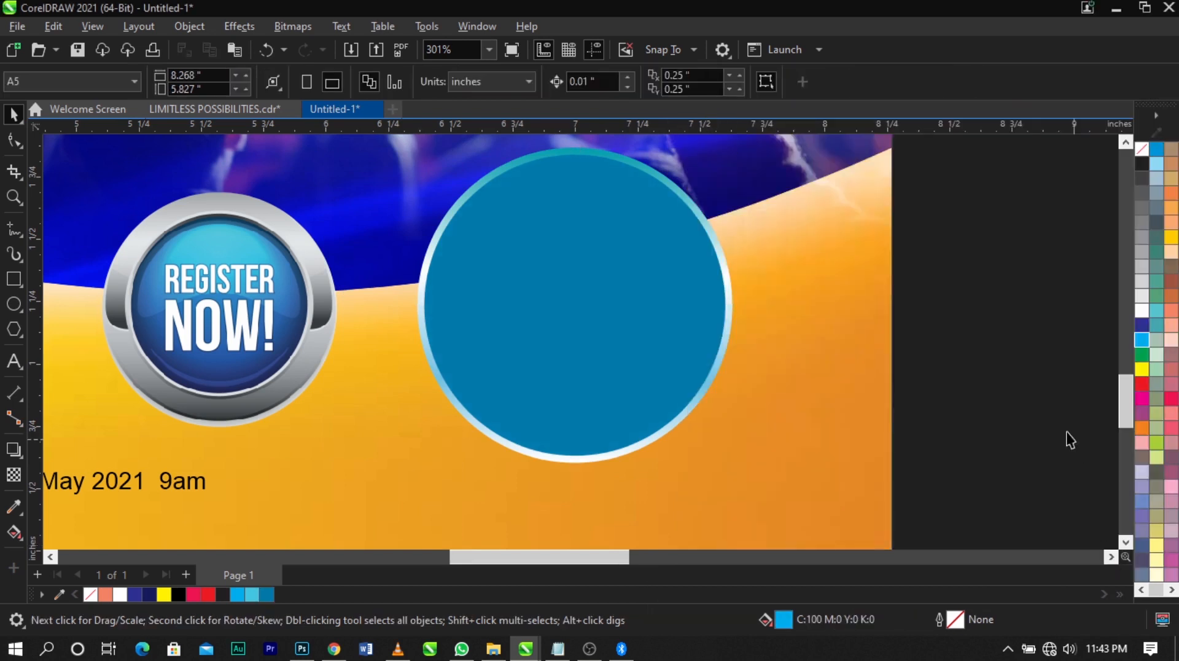
Duplicate the blue inner circle concentrically at about 1.1 in across and fill the copy with white
click(710, 329)
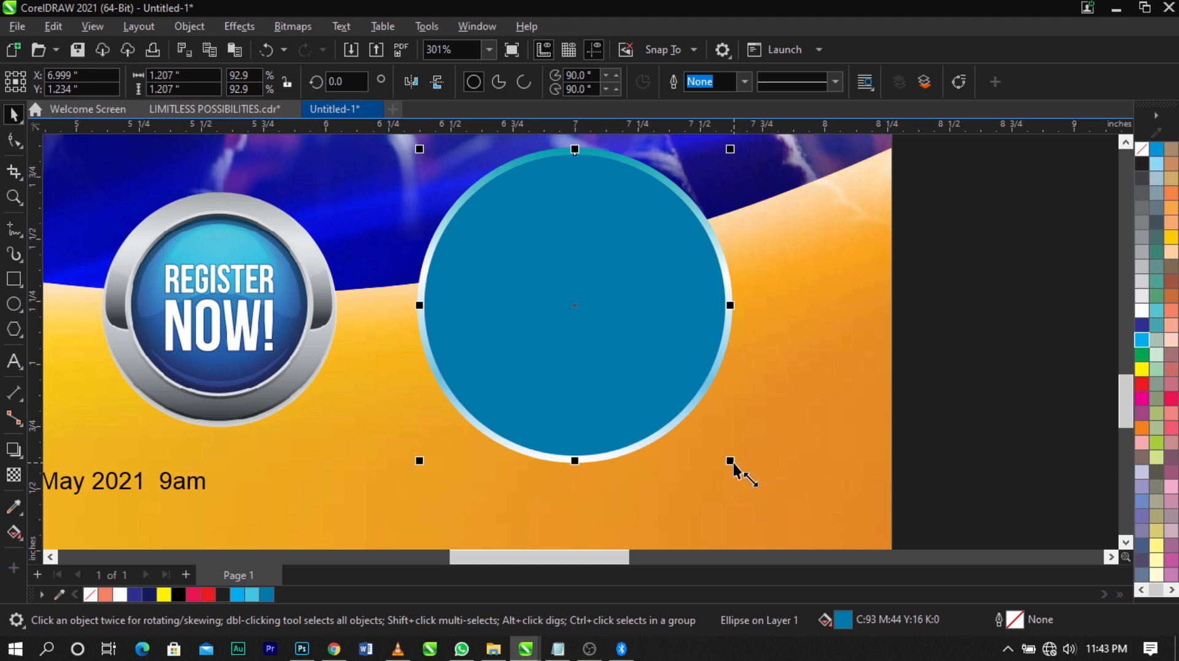
drag(734, 463, 721, 457)
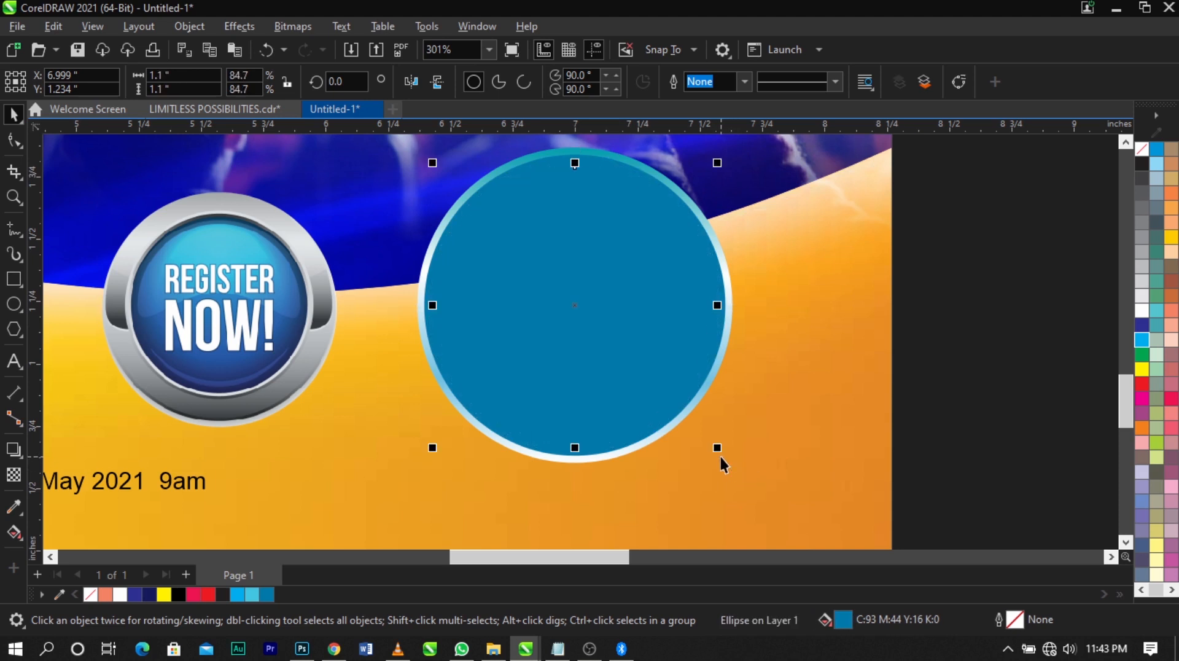
click(1142, 313)
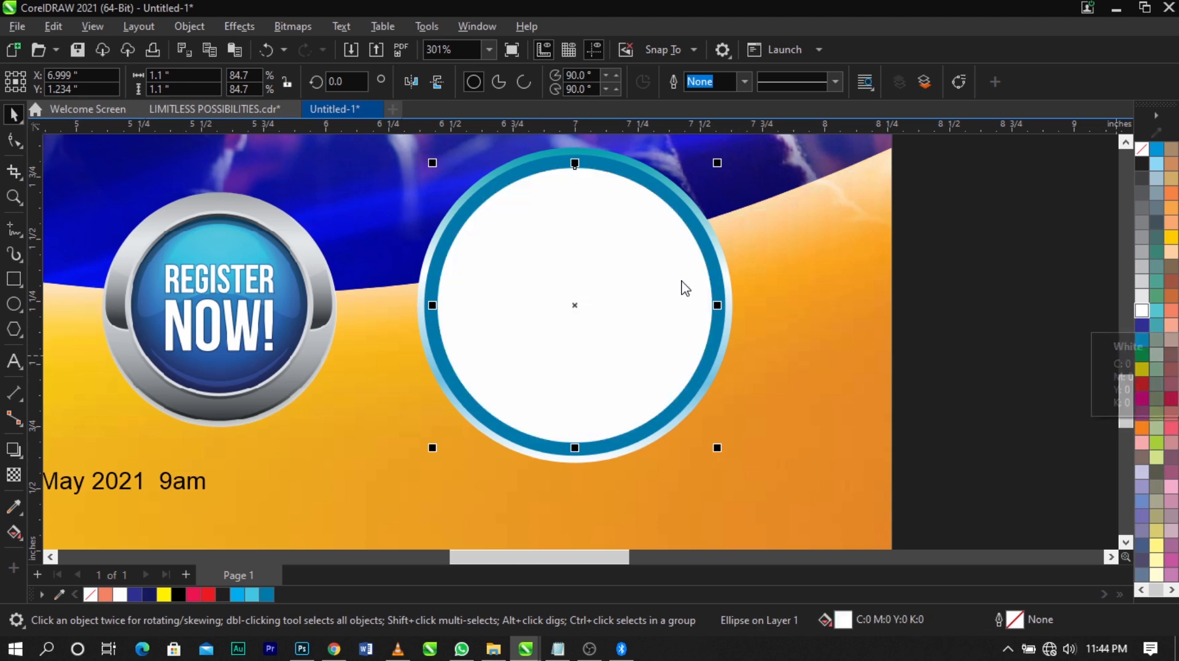
Convert the white circle to curves and move its bottom node up above the centre to form a crescent about 0.65 in high
right_click(635, 257)
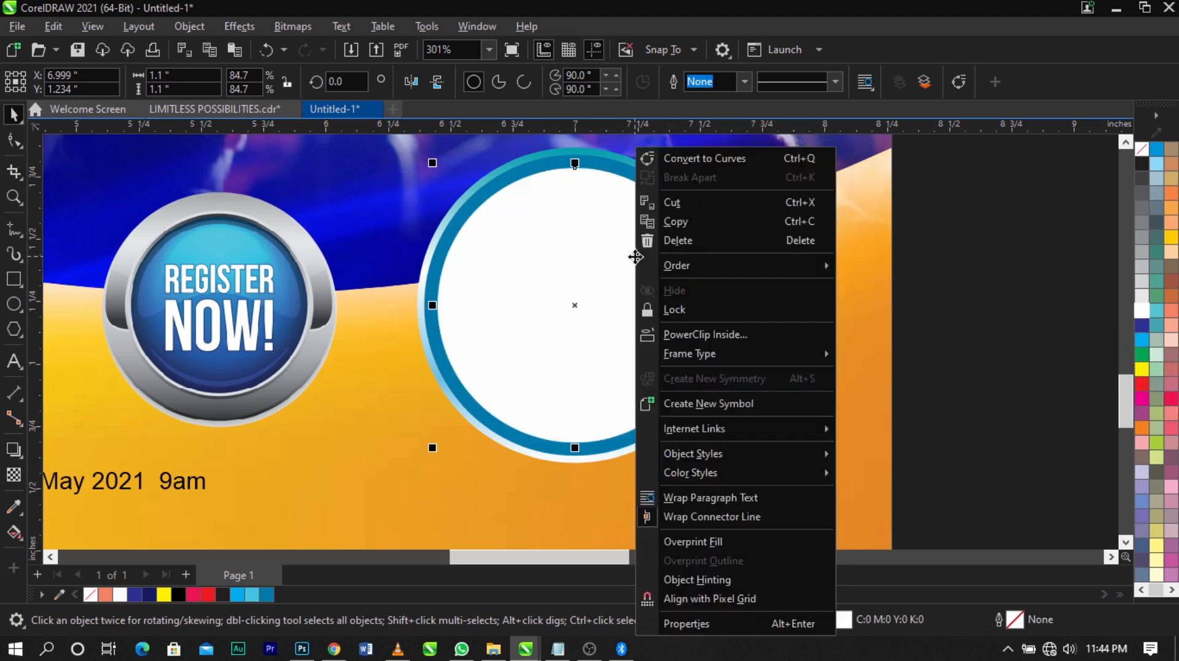
click(676, 159)
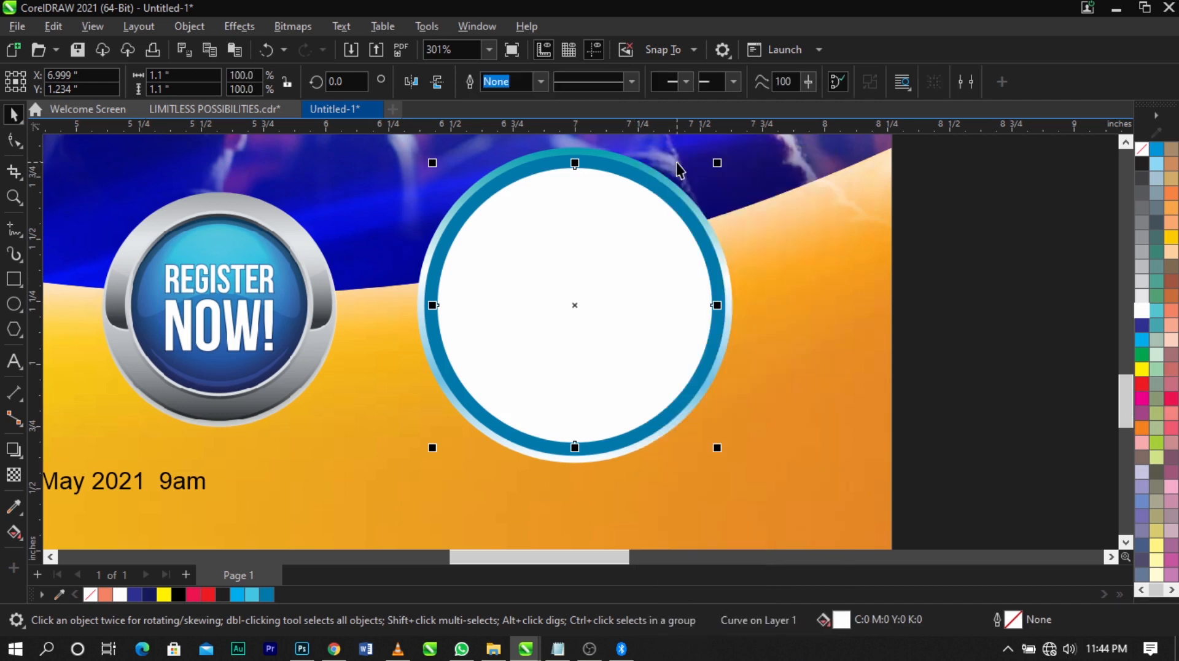
click(7, 143)
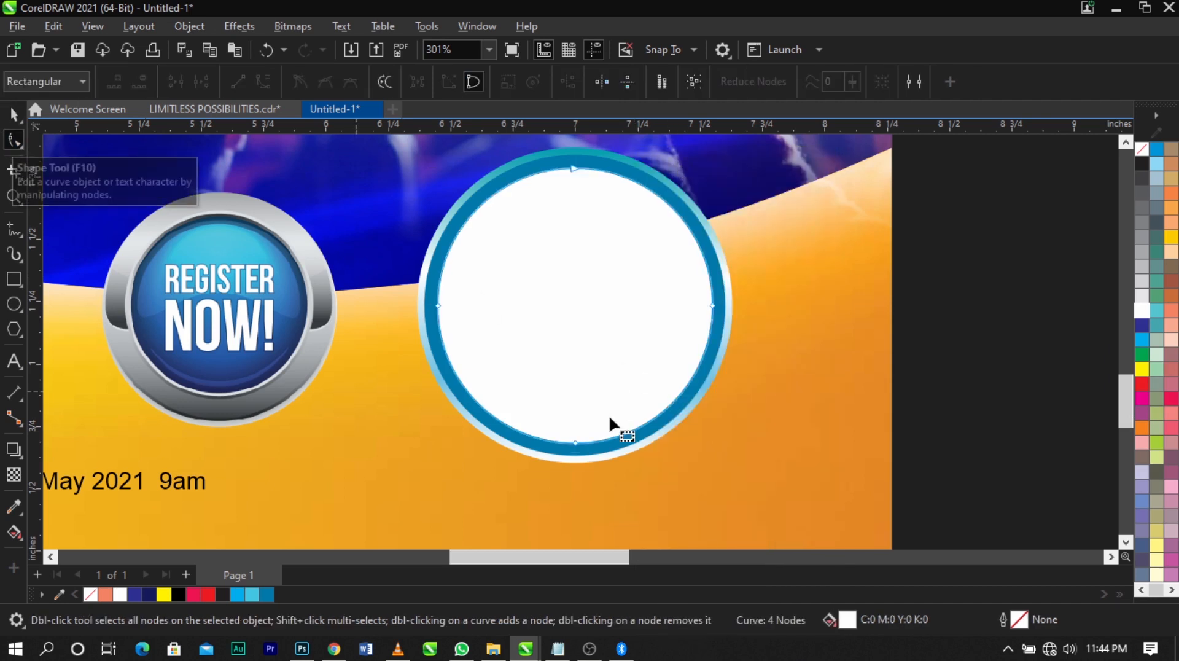
click(575, 443)
drag(575, 445, 576, 265)
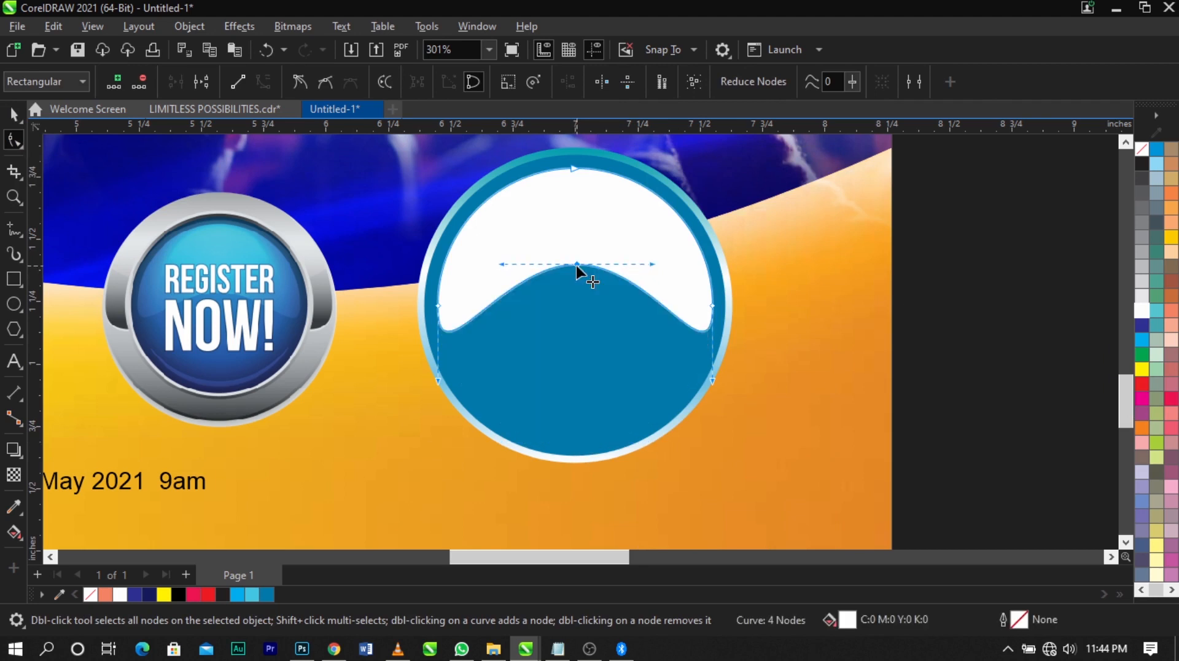
key(space)
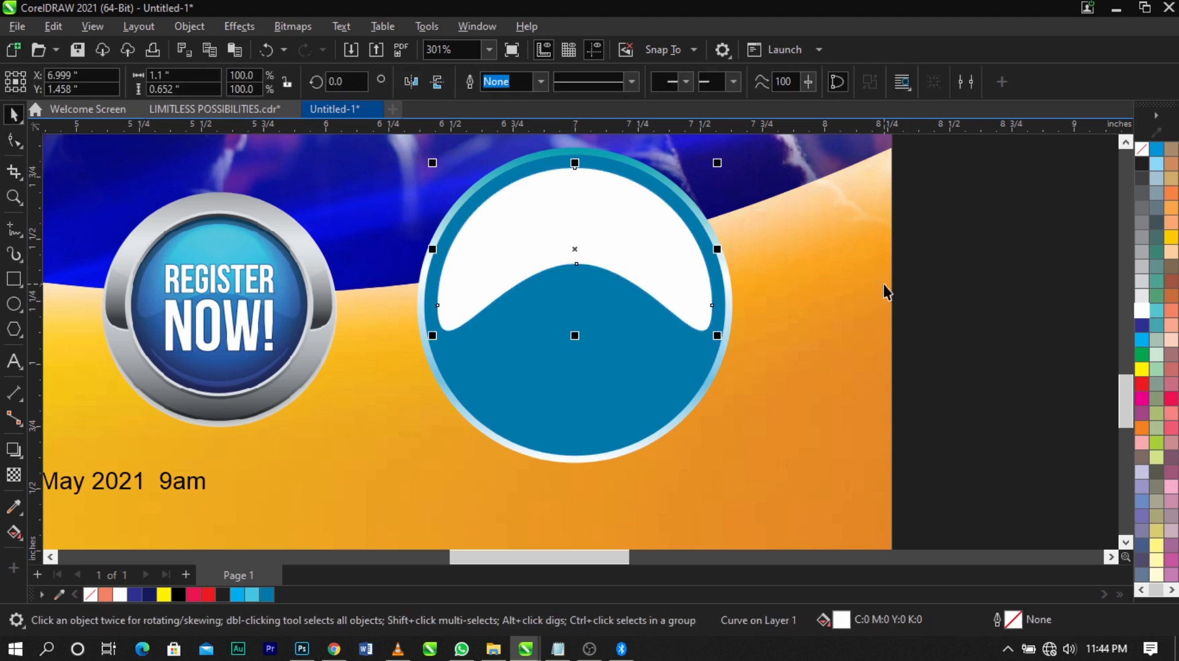
Try rotating the white crescent clockwise by about 15 degrees and undo the rotation
click(612, 248)
click(583, 227)
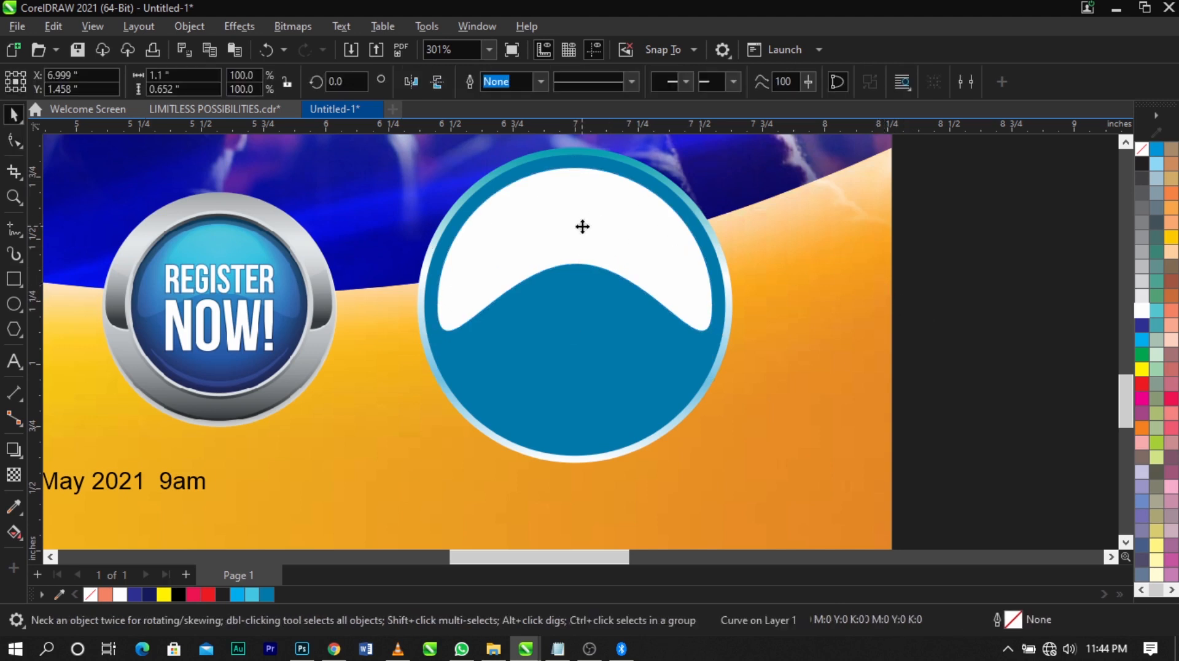
click(601, 240)
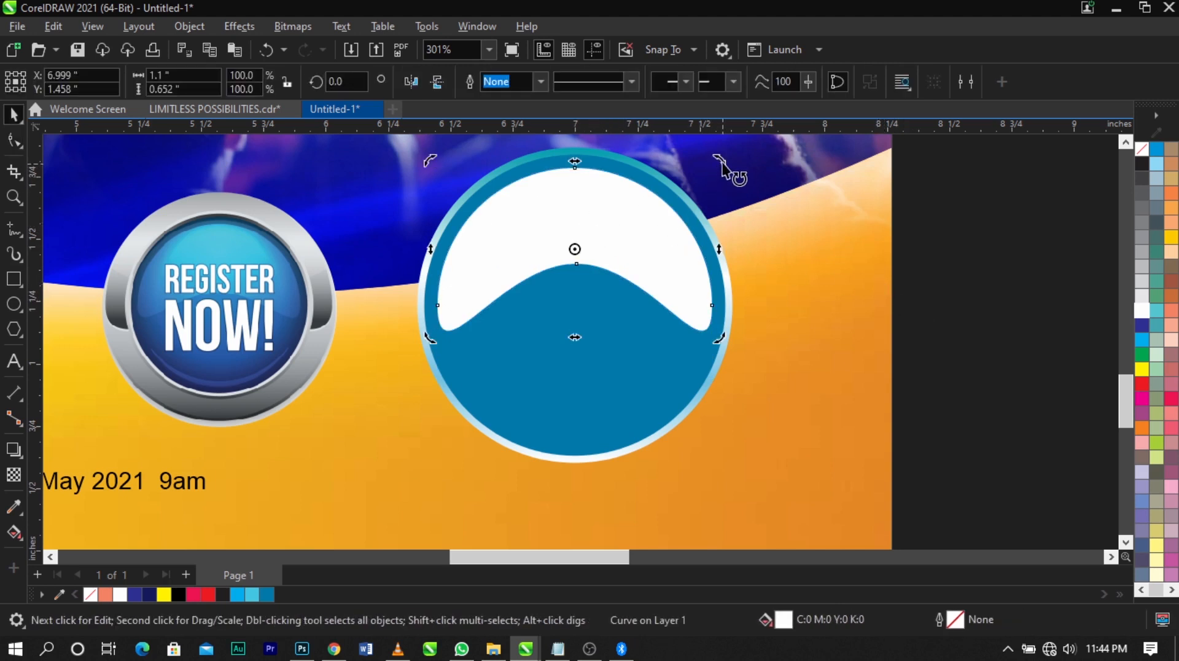
drag(725, 163, 744, 202)
click(572, 216)
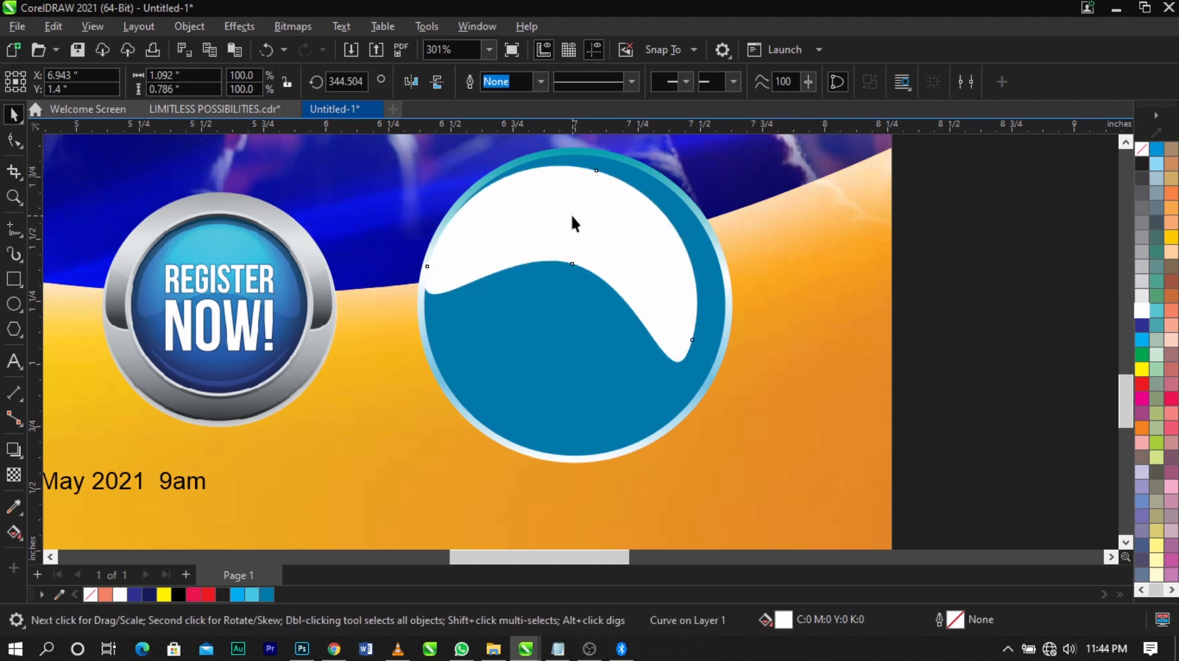
key(ctrl+z)
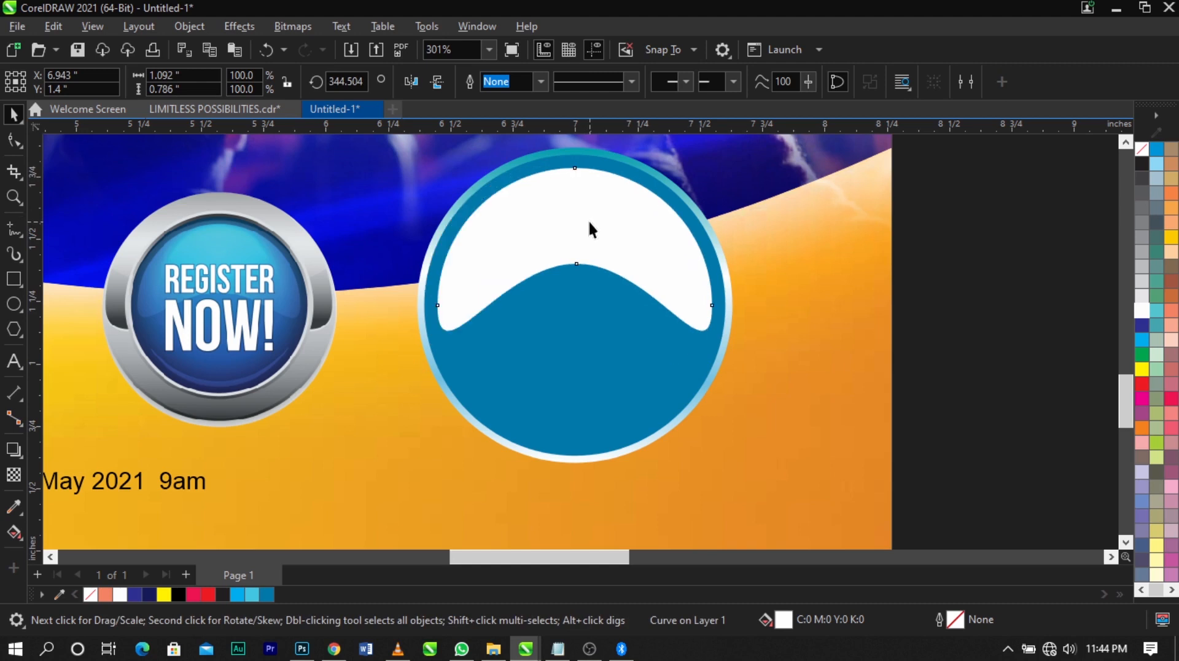
Apply a linear fountain transparency to the white crescent, fading out toward its lower-left end, with the start node at 60% transparency
click(14, 475)
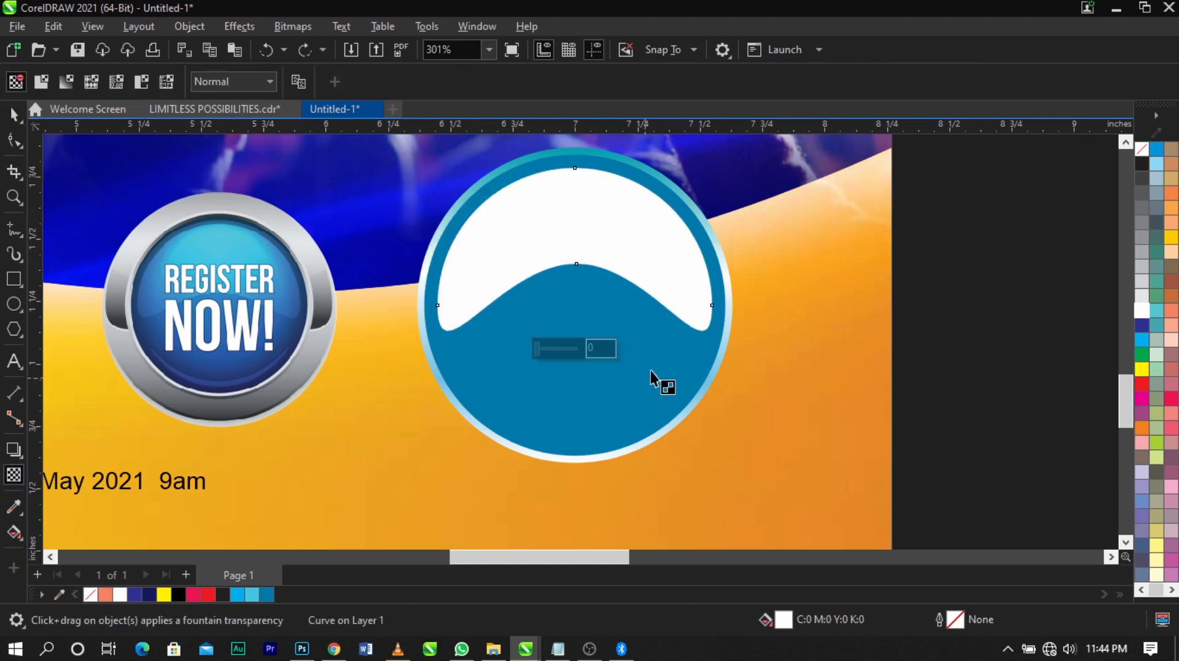
drag(536, 348, 568, 345)
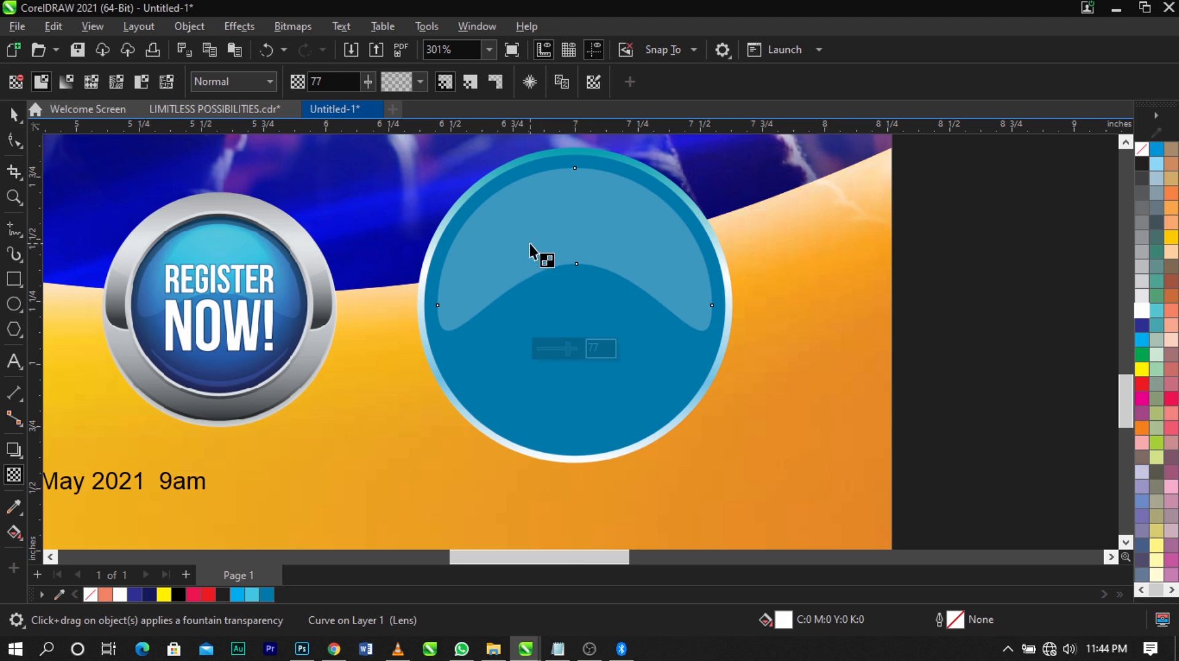
drag(543, 231, 460, 300)
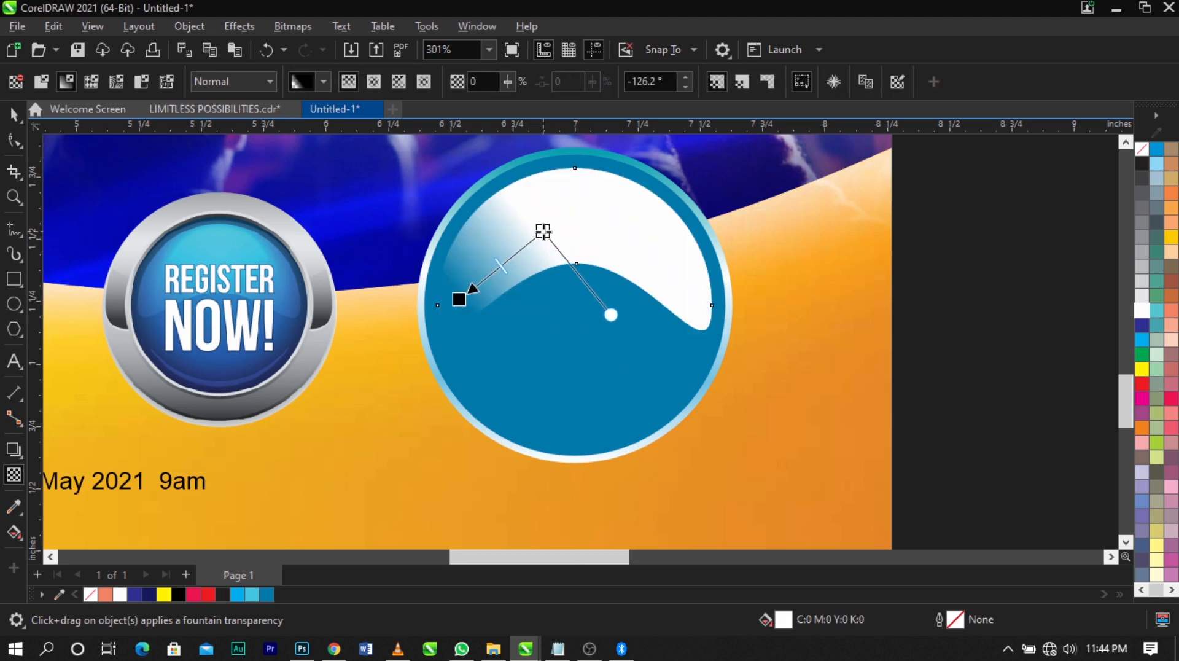
click(543, 232)
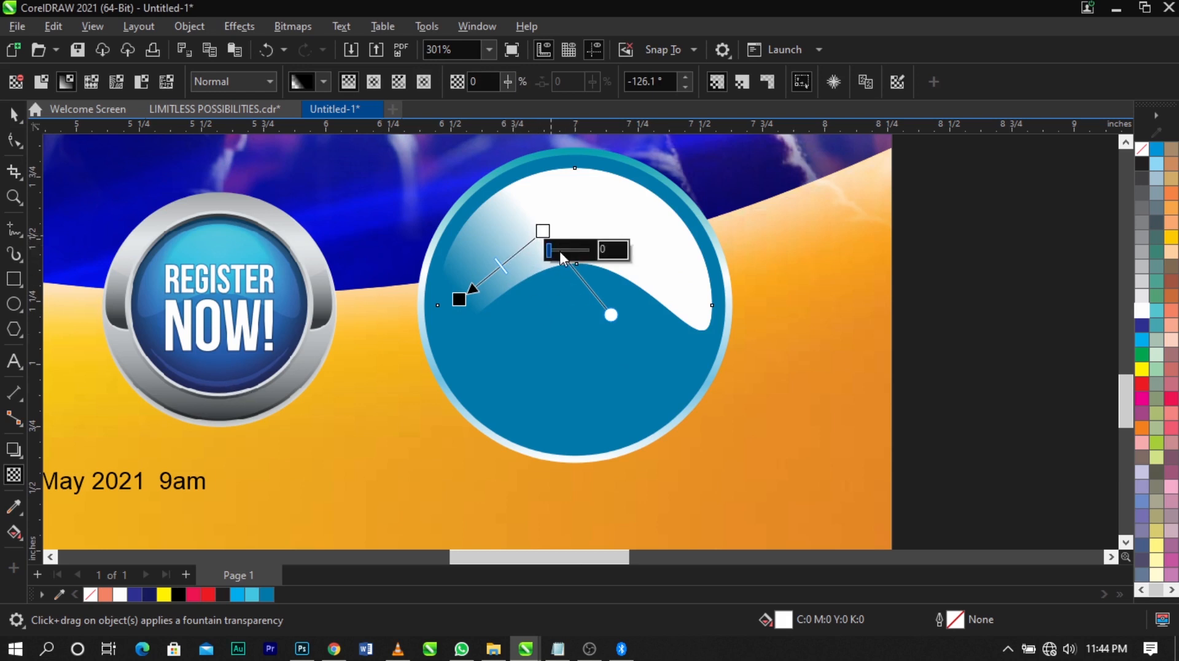
mouse_move(559, 252)
mouse_down()
mouse_move(579, 247)
mouse_move(569, 249)
mouse_up()
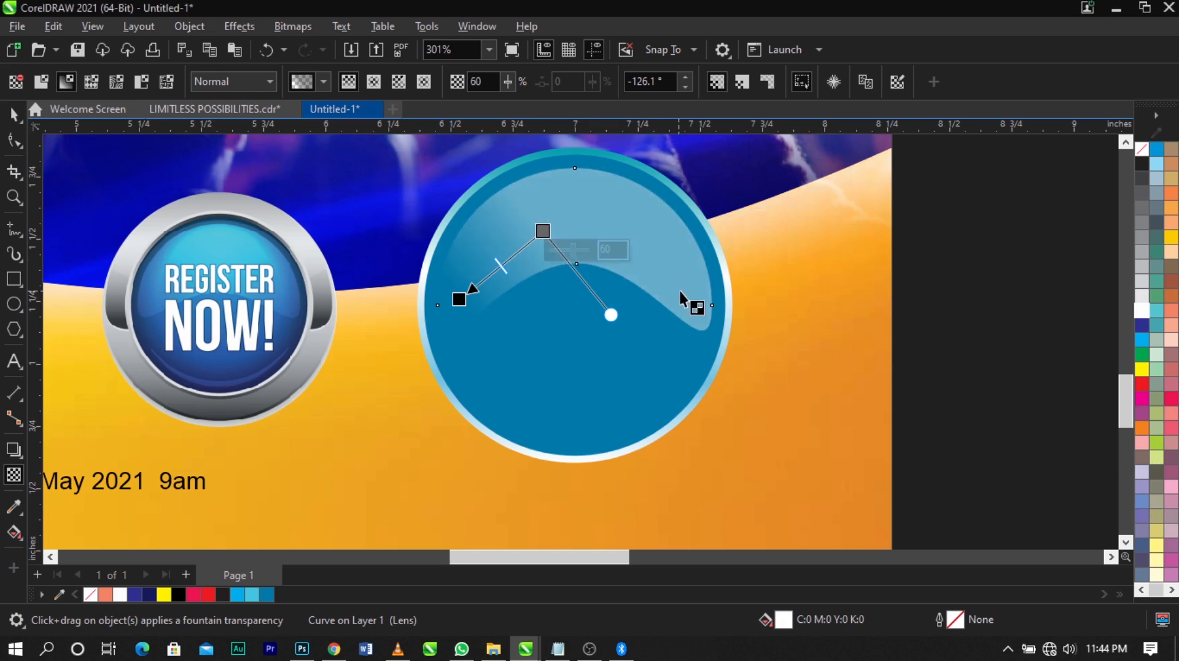
Duplicate the translucent crescent about its centre, scaled down to about 1.048 in wide
key(space)
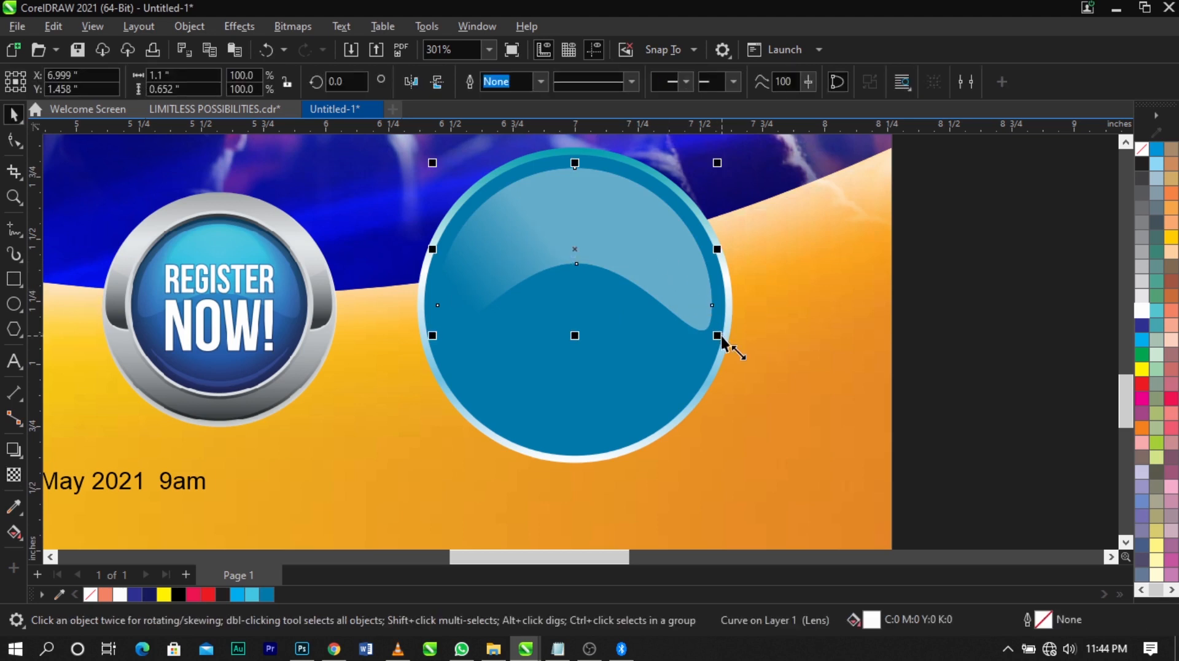
drag(722, 336, 716, 338)
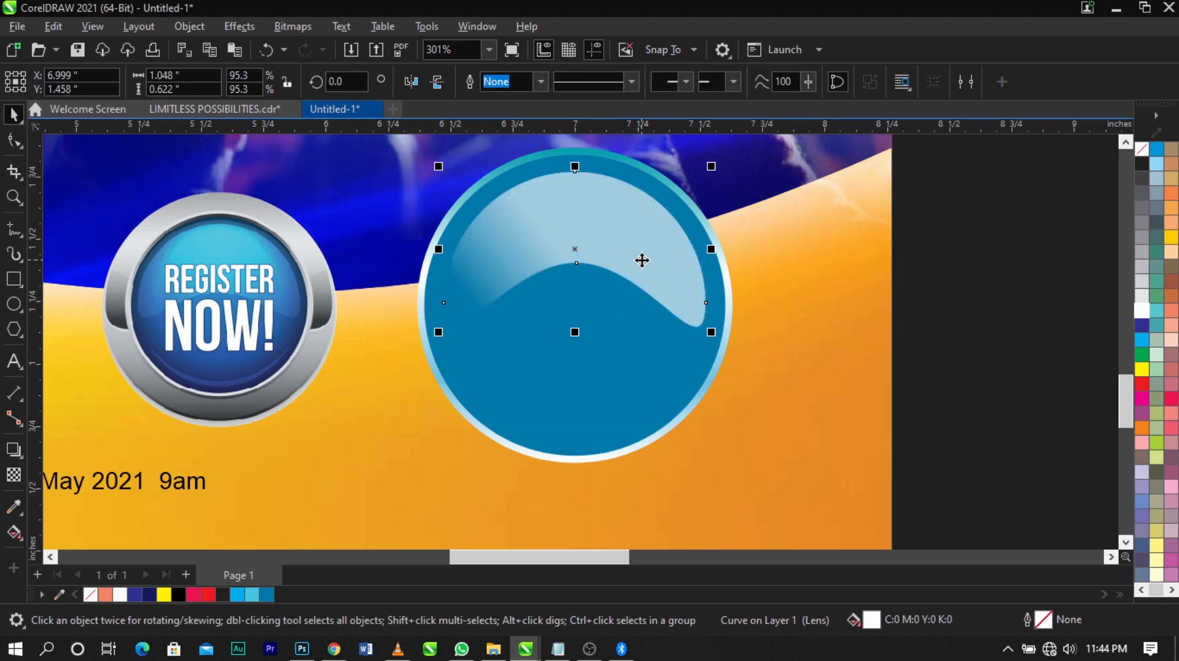
Rotate the duplicated translucent crescent clockwise by about 12 degrees
click(648, 261)
click(720, 170)
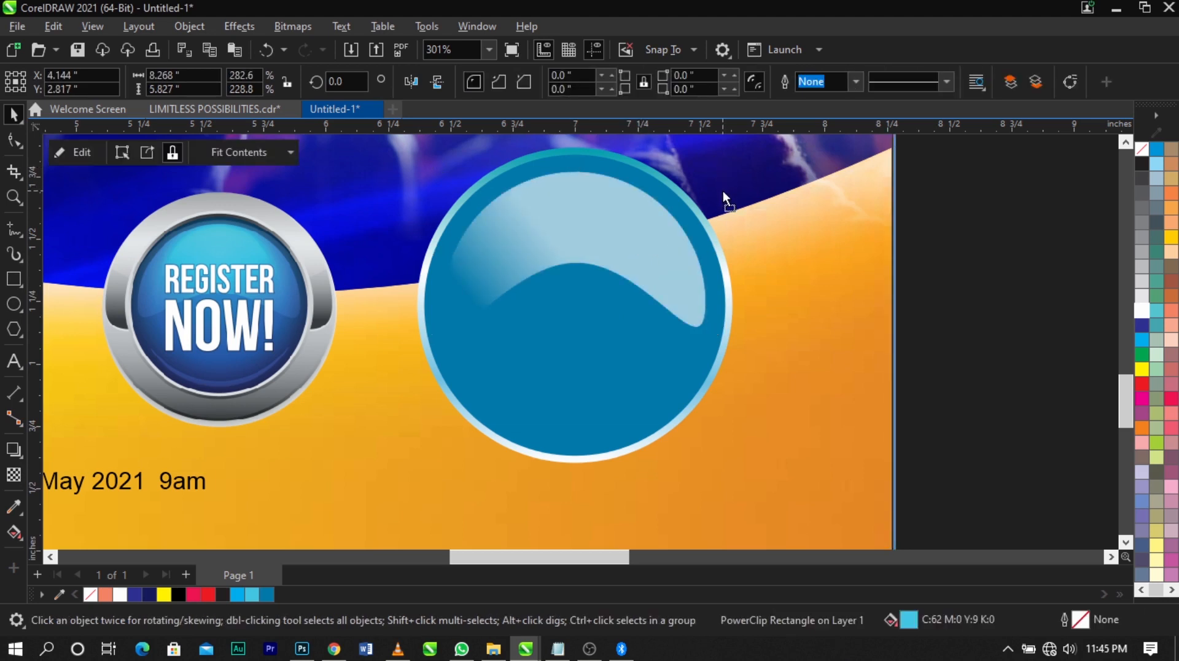
click(661, 239)
click(653, 229)
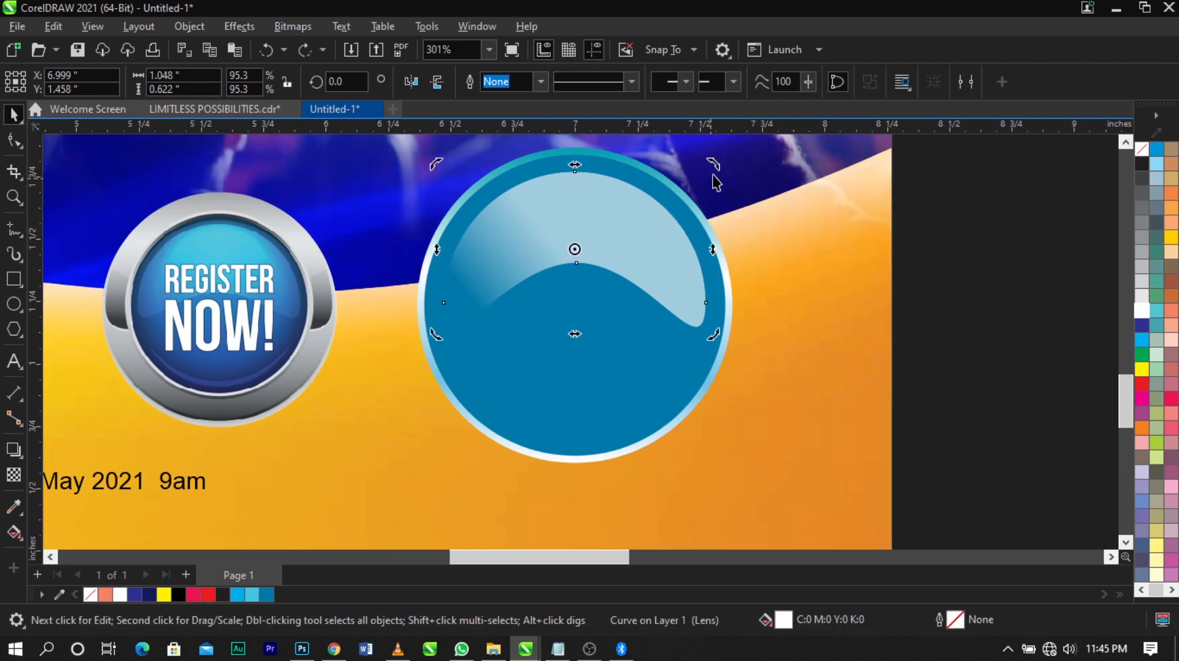
drag(713, 175, 723, 191)
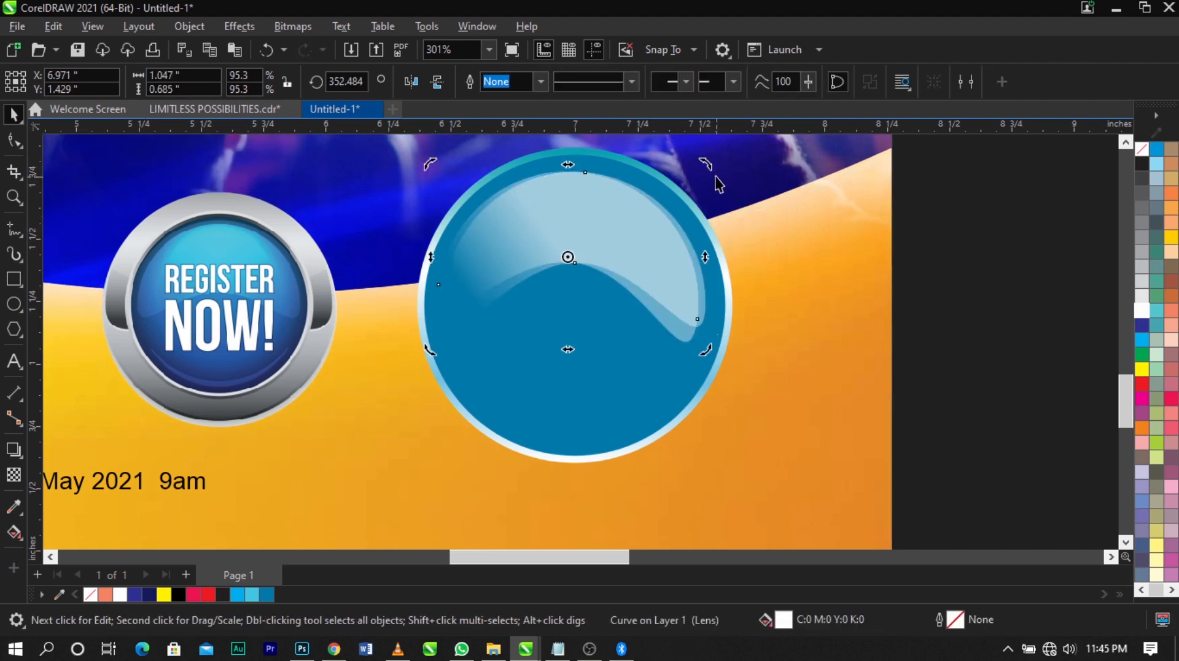
click(713, 168)
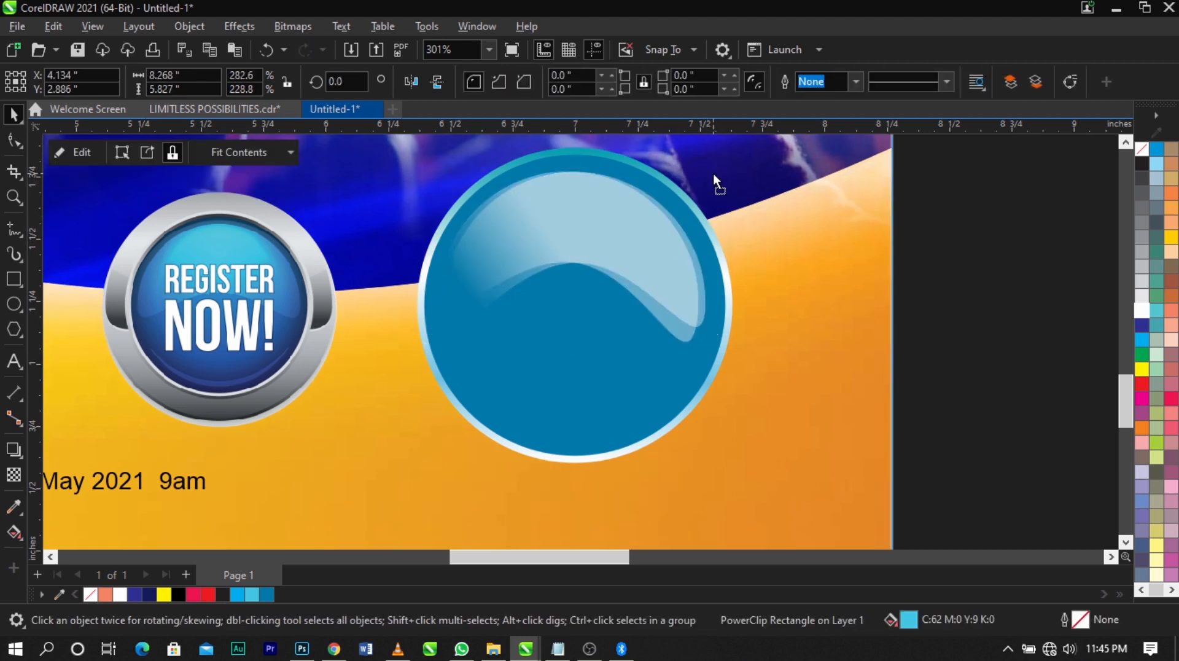
click(671, 251)
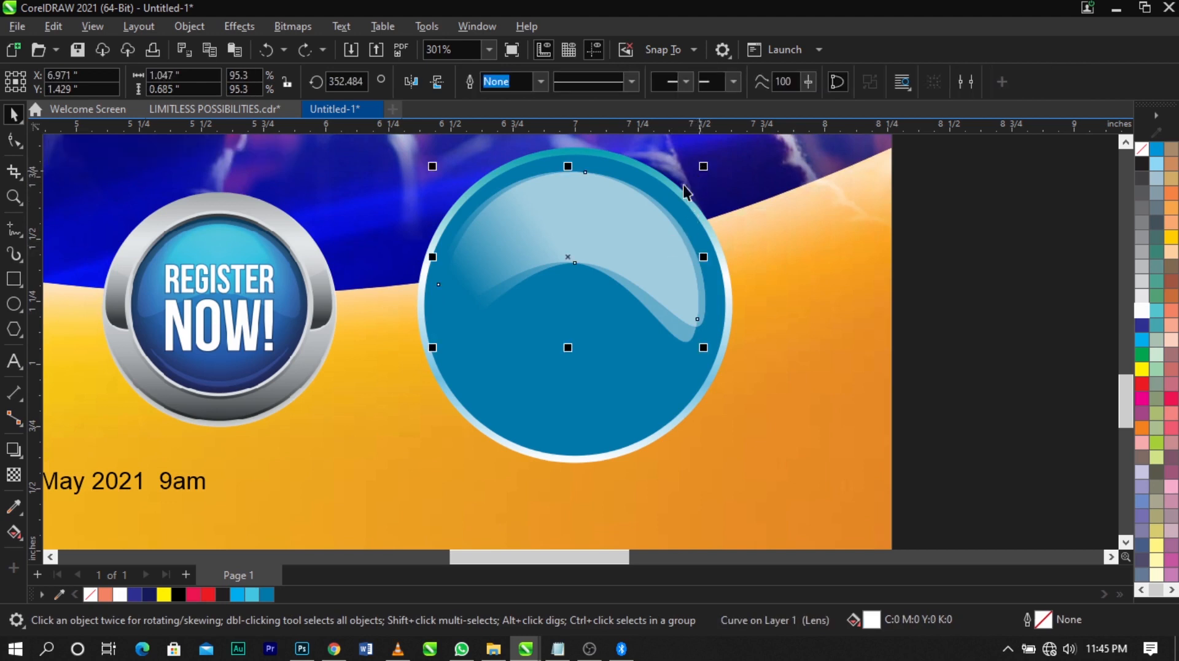
click(706, 178)
drag(710, 176, 716, 187)
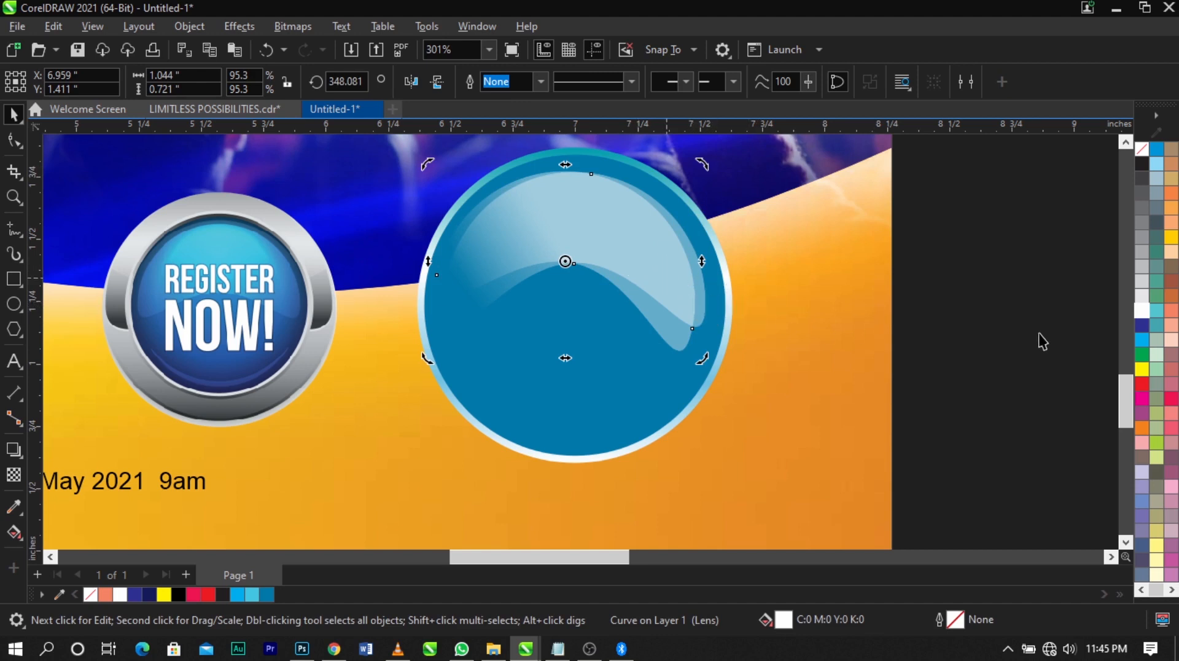
Try filling the rotated crescent with cyan and undo the fill
click(1142, 339)
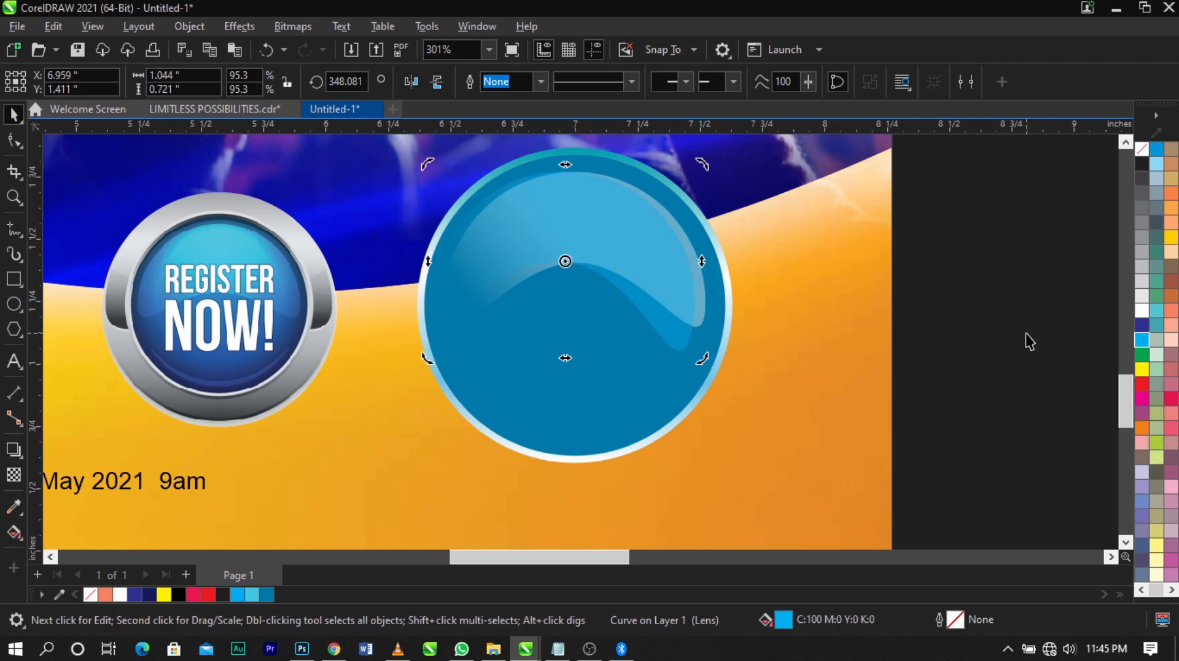
key(ctrl+z)
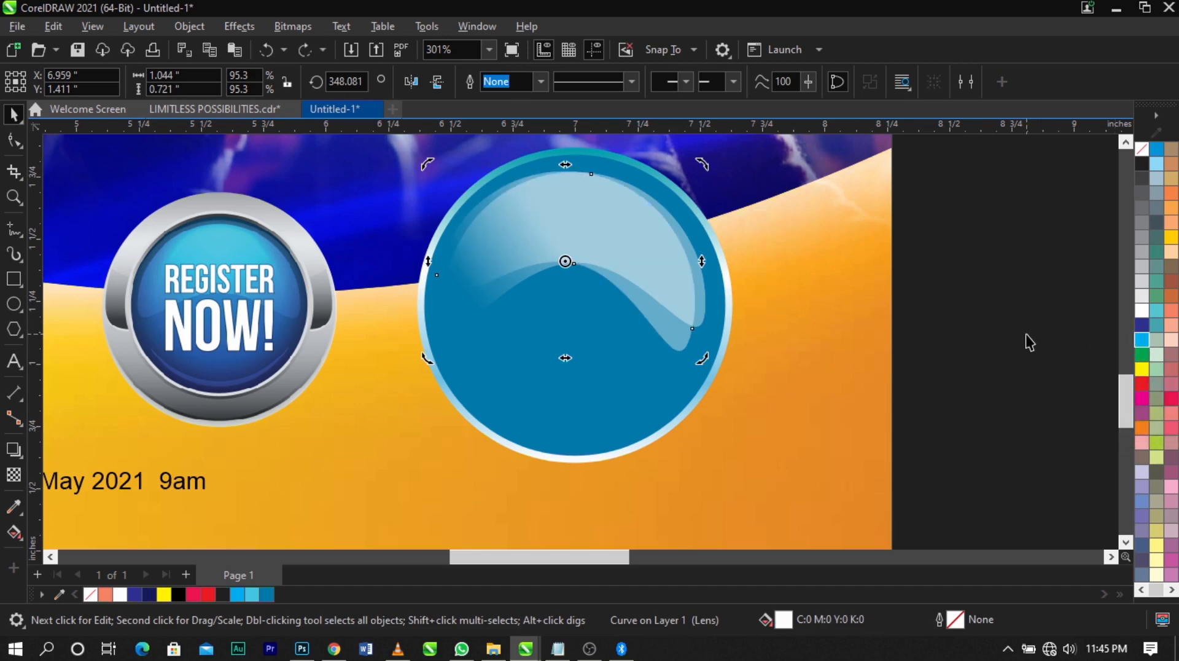
click(1026, 334)
Duplicate the badge's blue inner circle in front of the crescents and move the copy up by about 0.19 in
scroll(871, 280, down, 1)
key(z)
drag(530, 163, 882, 435)
key(space)
click(547, 396)
drag(549, 415, 639, 419)
key(ctrl+z)
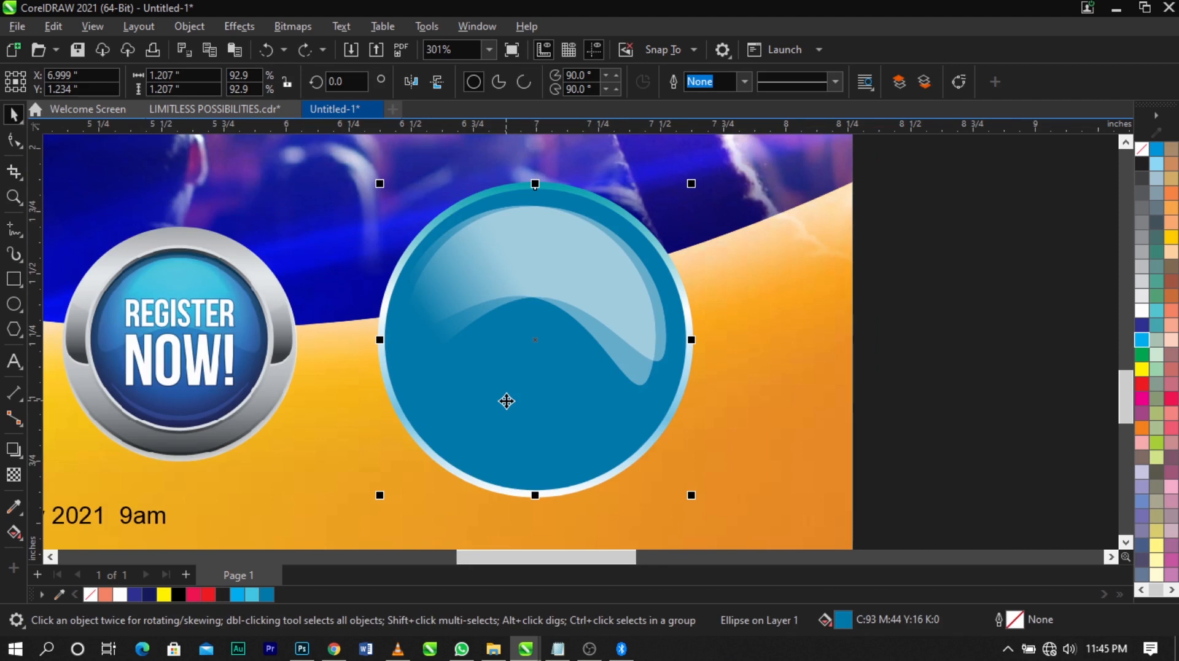
key(ctrl+shift+z)
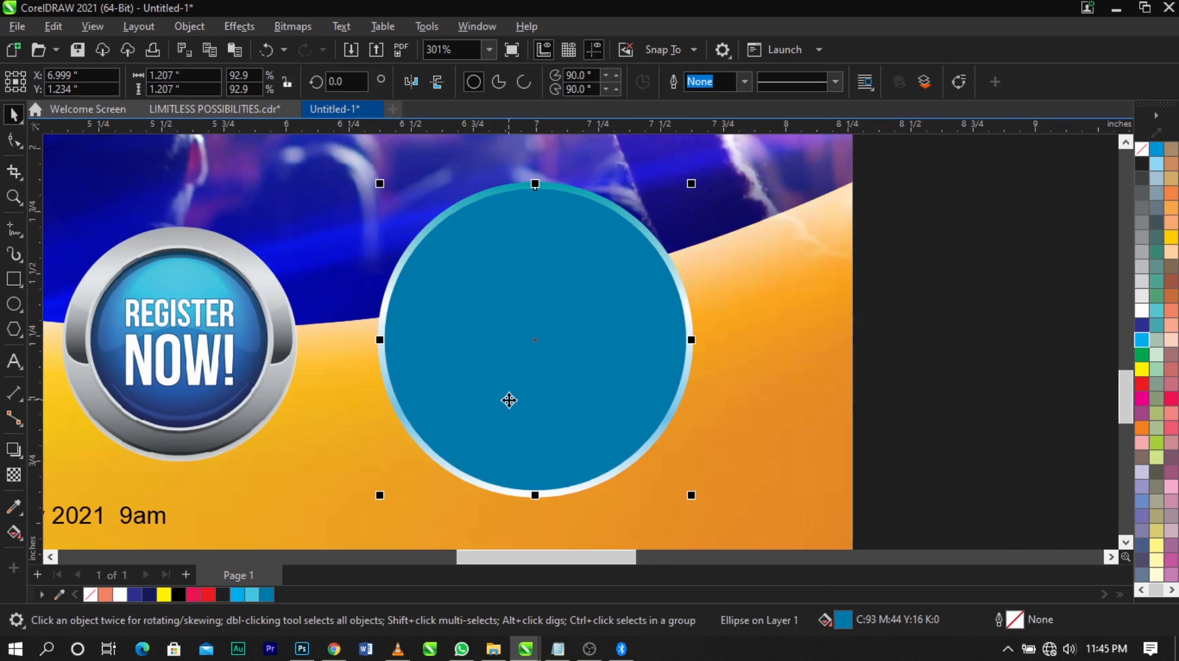
drag(550, 448, 548, 399)
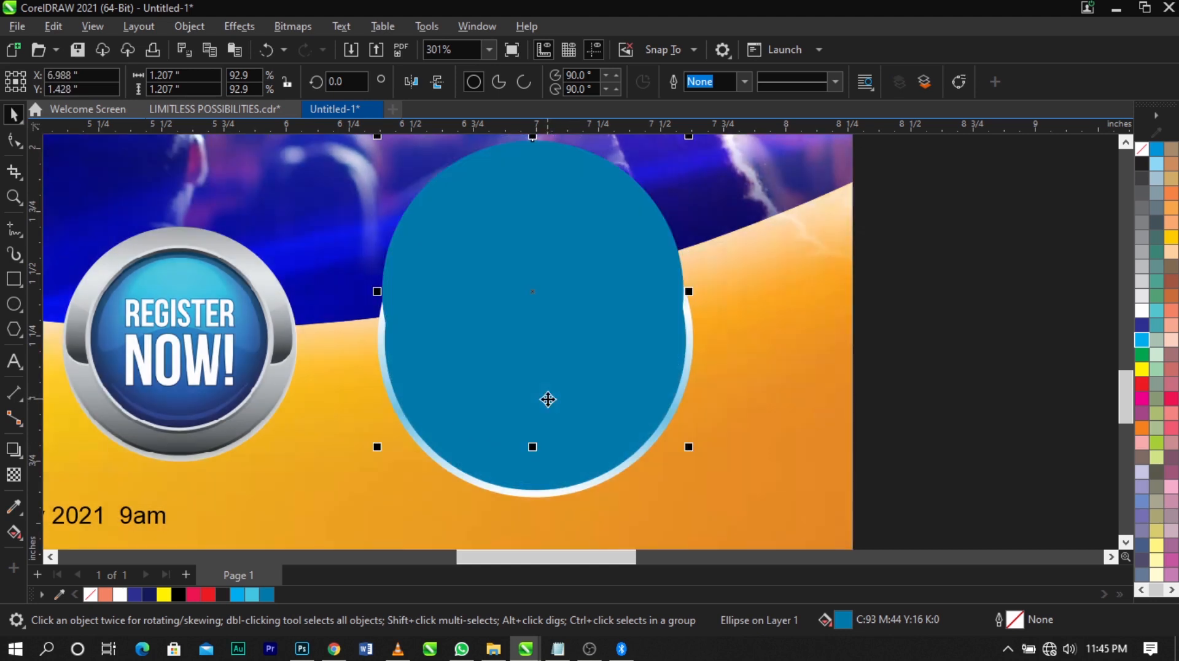
Try a white fill on the raised circle copy, undo it, and fill the original circle beneath it with white
click(1140, 311)
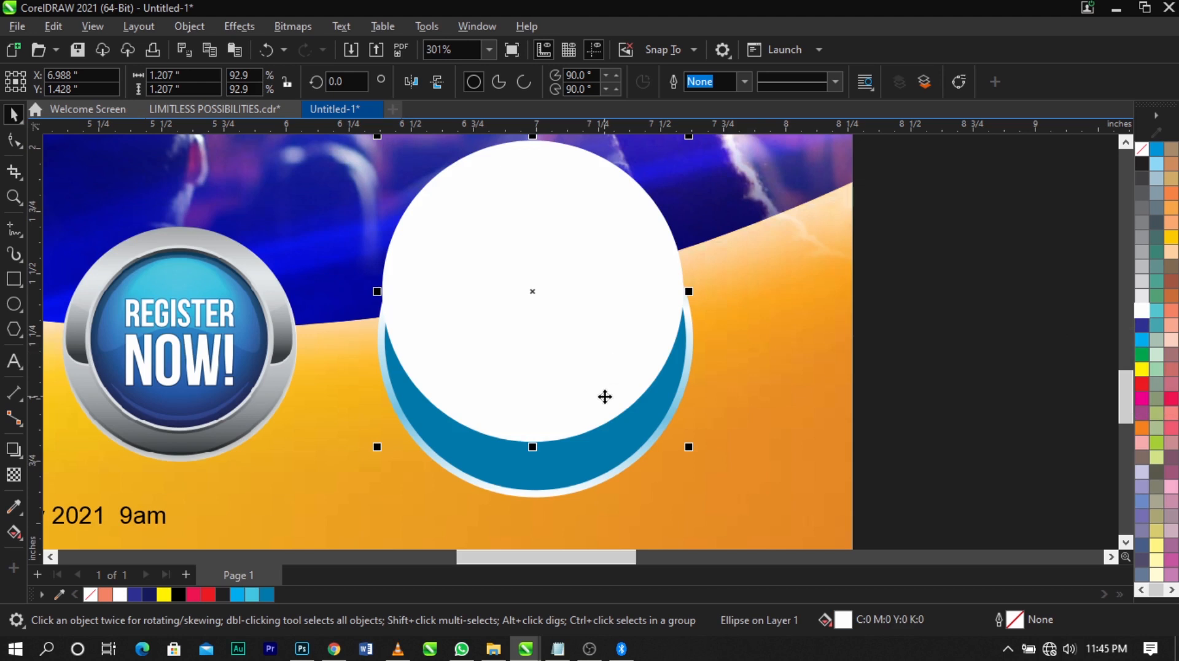
key(ctrl+z)
key(ctrl+z)
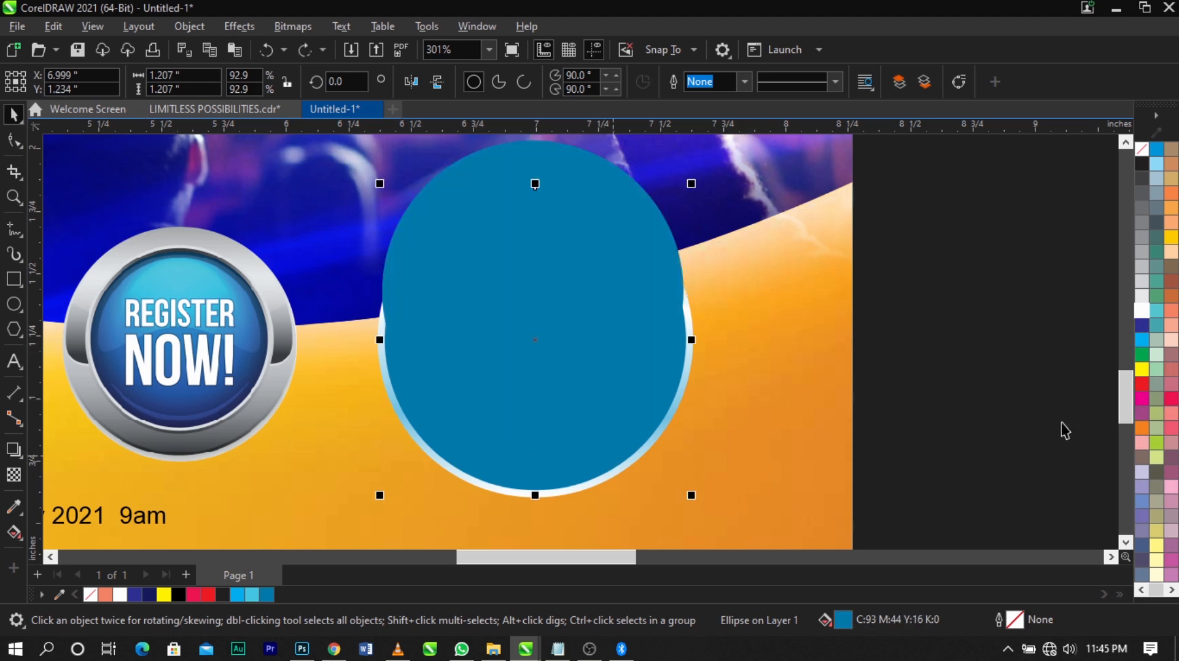
key(ctrl+shift+z)
click(1077, 375)
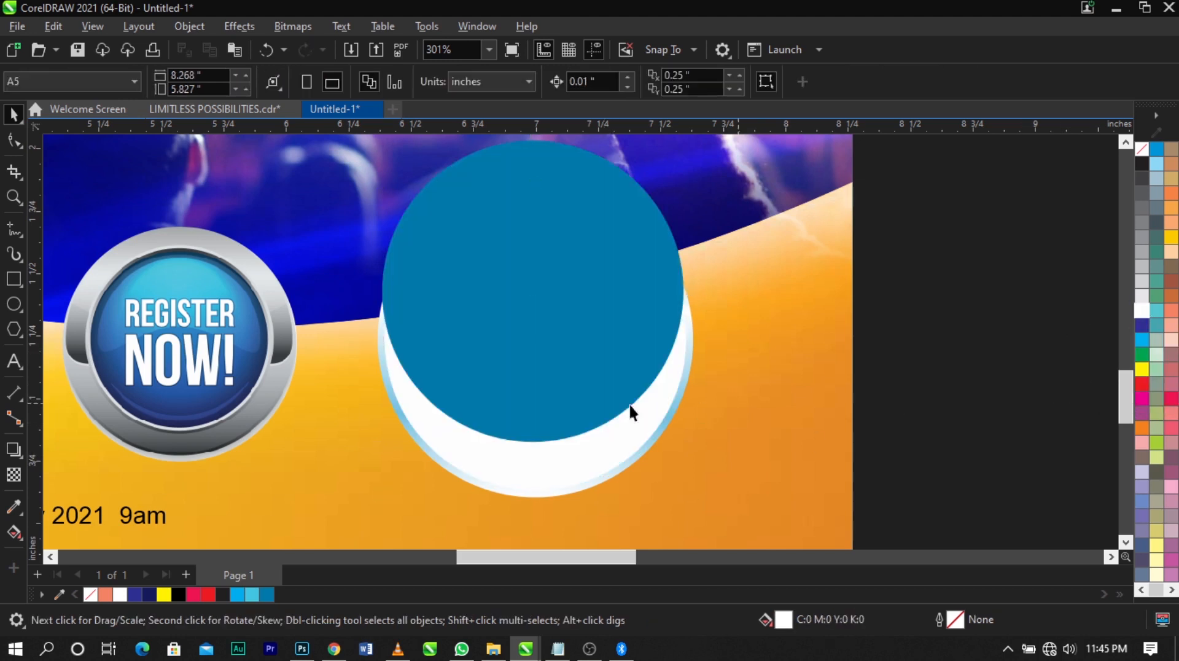
PowerClip the raised blue circle inside the white circle beneath it
click(610, 393)
right_click(610, 392)
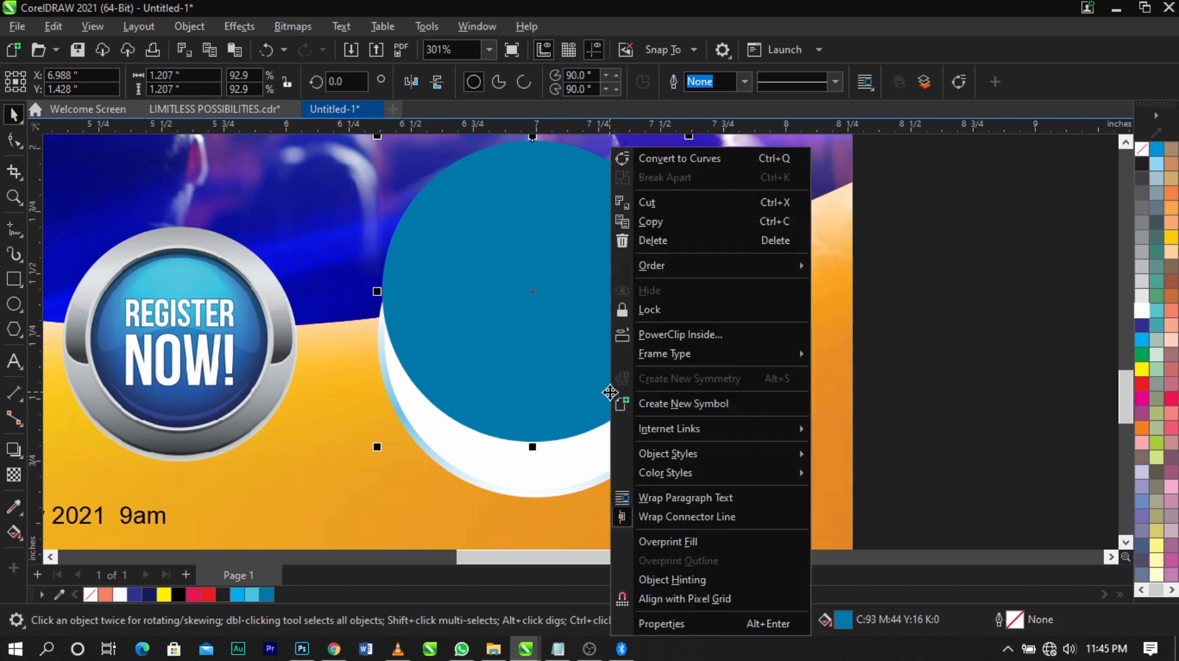
click(645, 335)
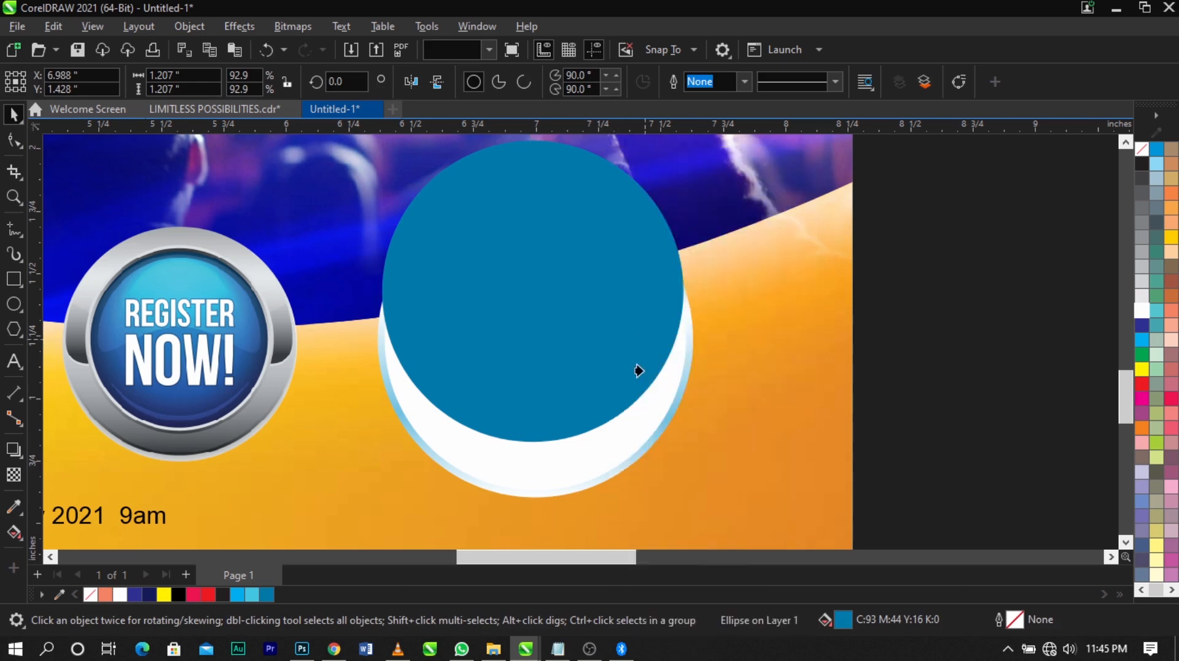
click(619, 455)
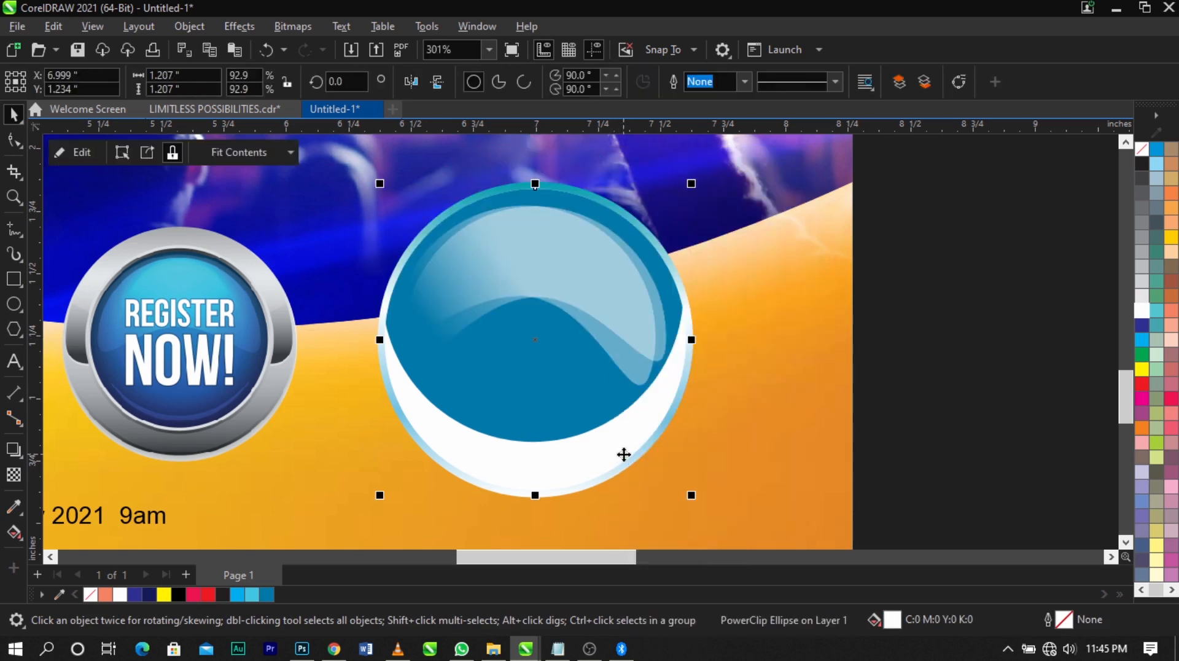
Fill the badge's white PowerClip circle with cyan (C100 M0 Y0 K0)
scroll(702, 335, down, 2)
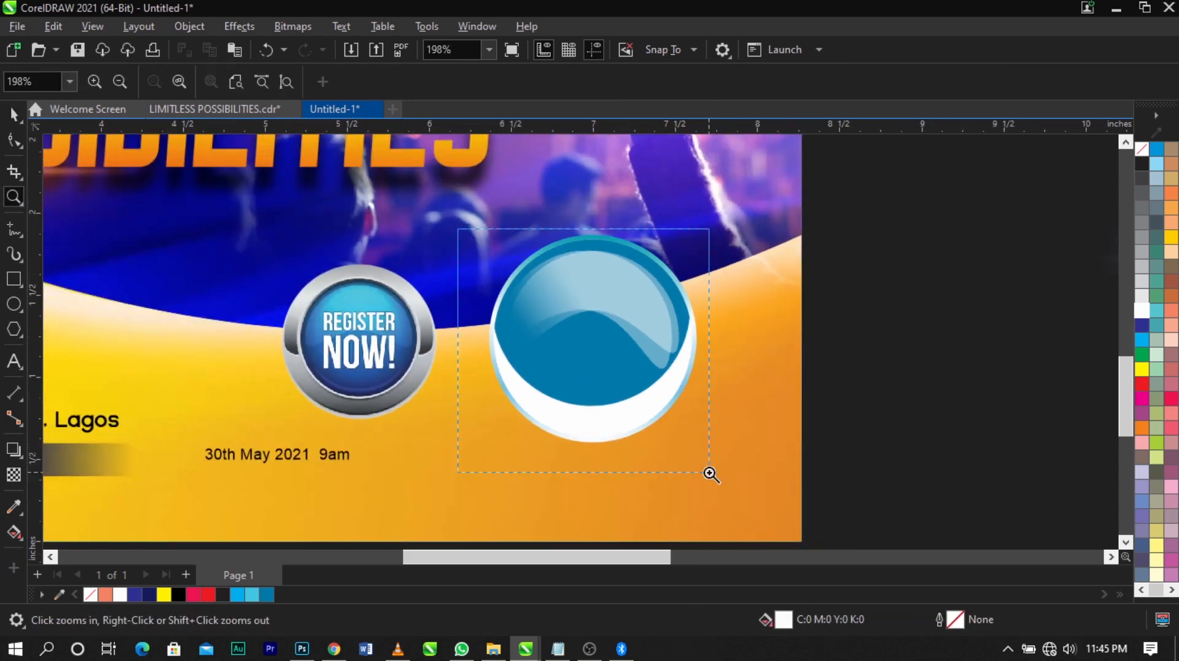
scroll(706, 473, up, 2)
click(637, 450)
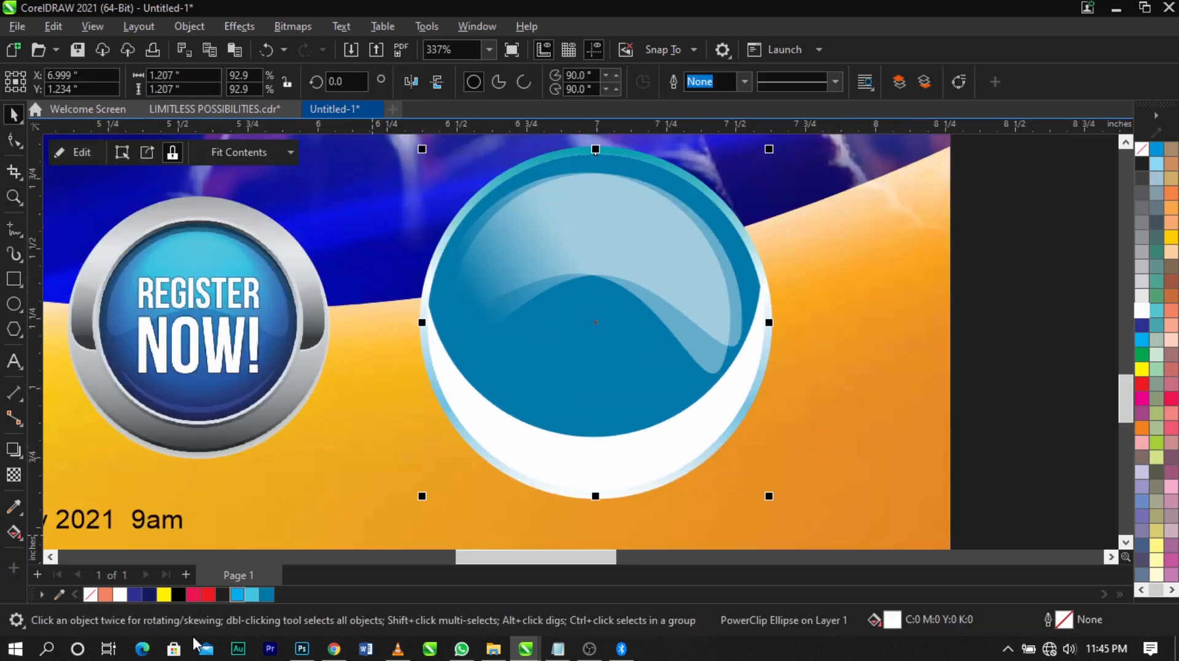
click(1142, 339)
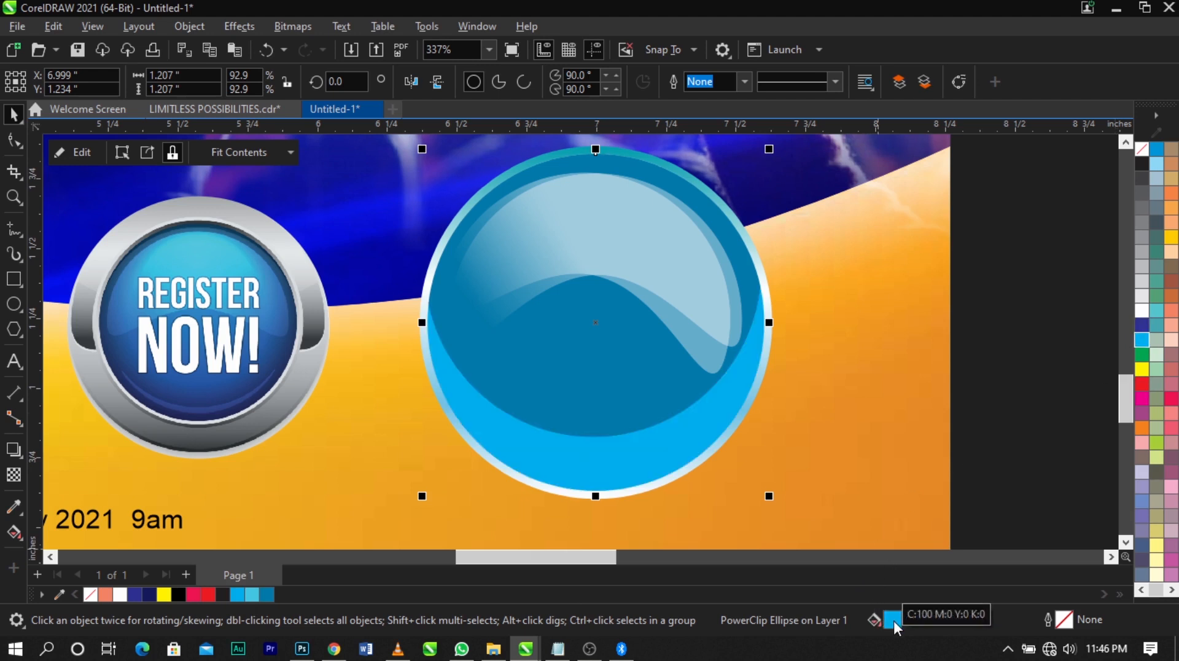
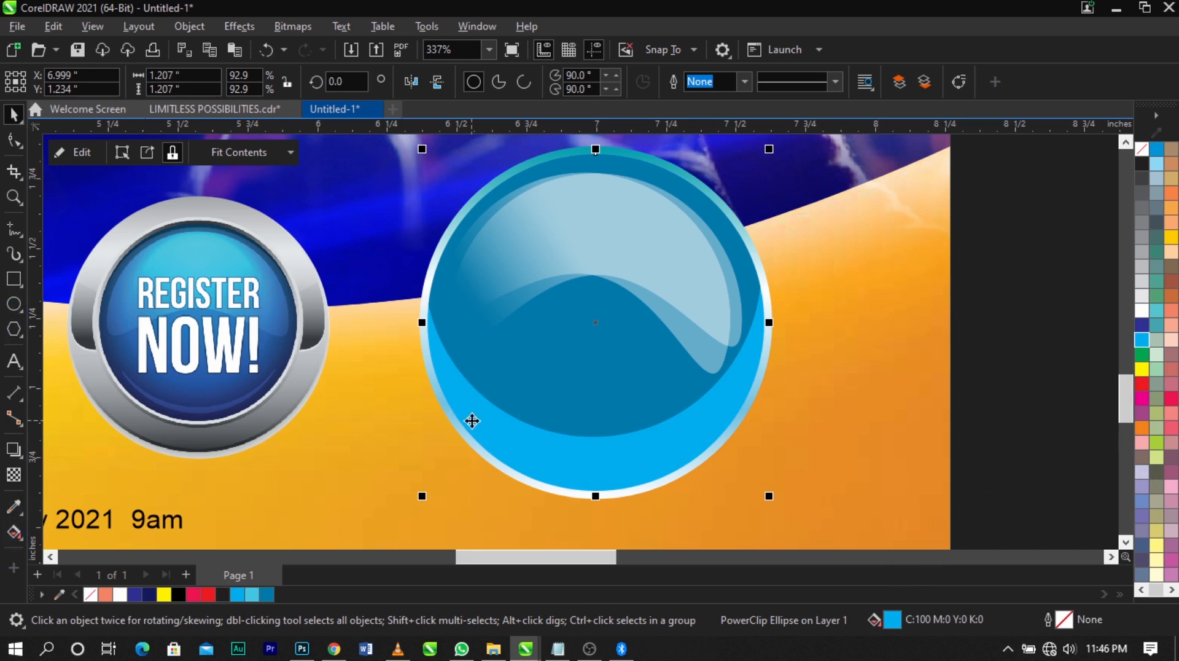
Apply a top-to-bottom cyan-to-white linear fountain fill to the badge's PowerClip circle, with its midpoint shifted toward the white end
click(14, 532)
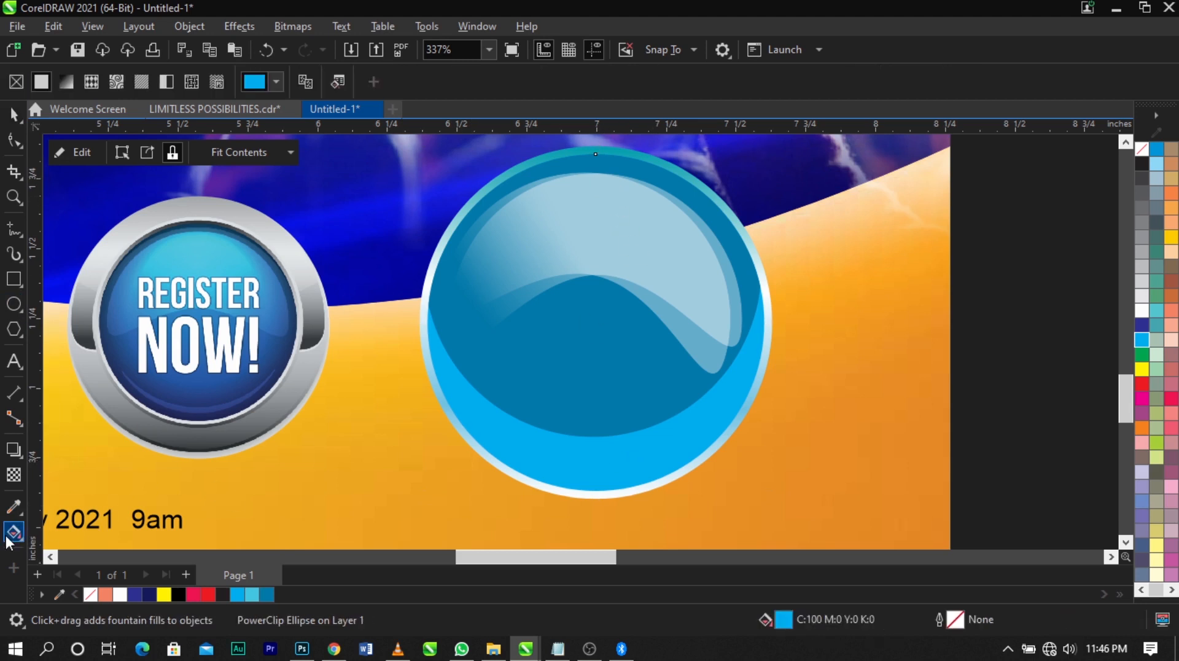
drag(613, 155, 580, 520)
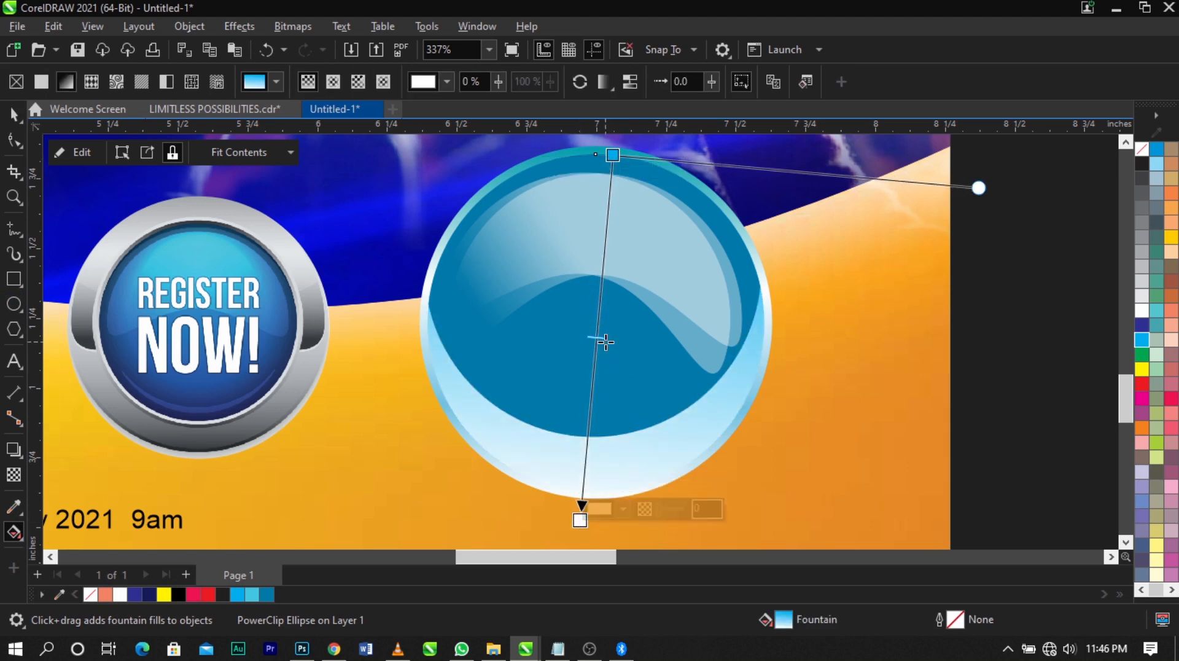
drag(599, 411, 592, 428)
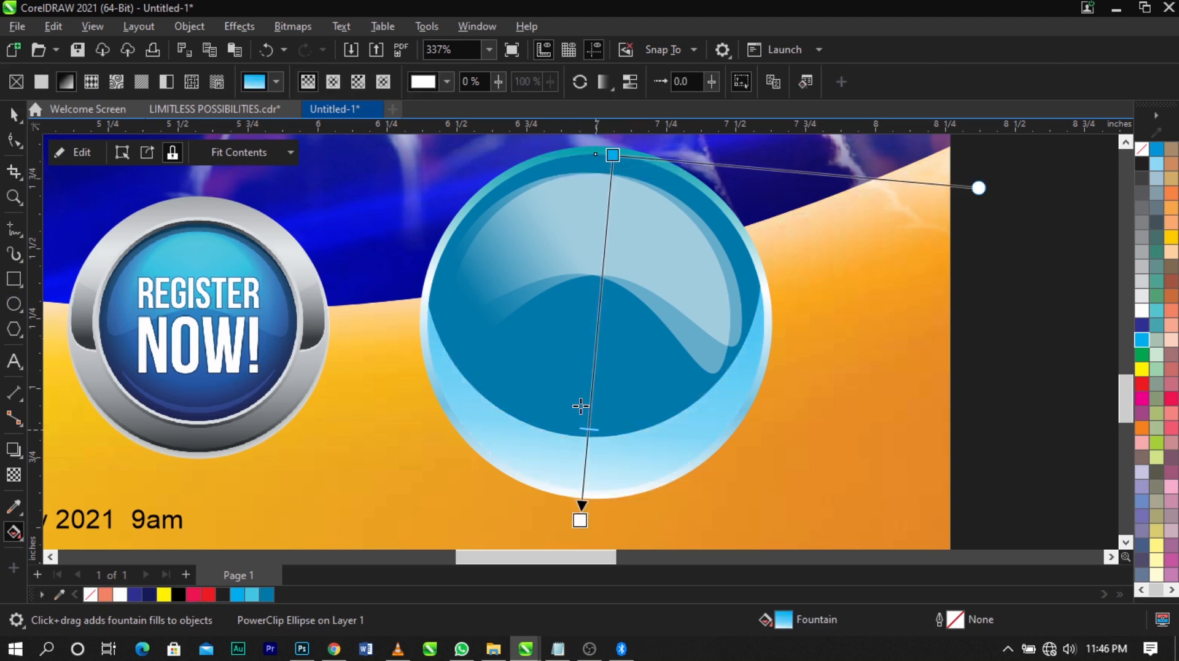
Recolor the circle inside the badge's PowerClip to C82 M25 Y7 K0 and finish editing the PowerClip contents
key(space)
ctrl+click(574, 370)
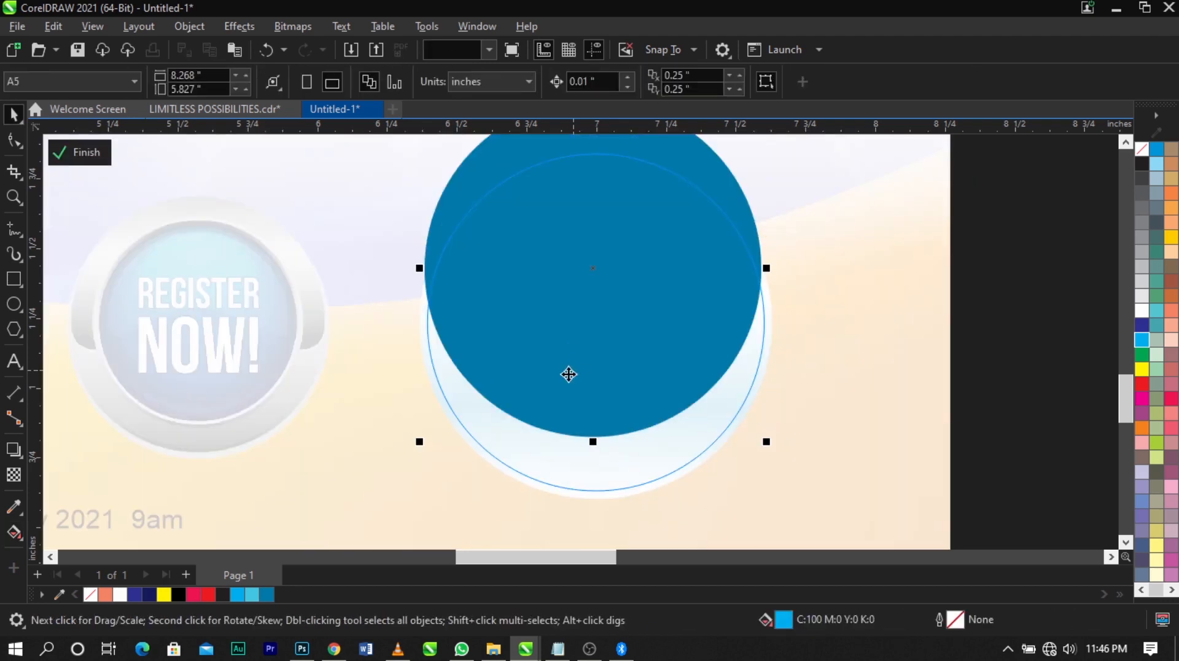
click(1143, 342)
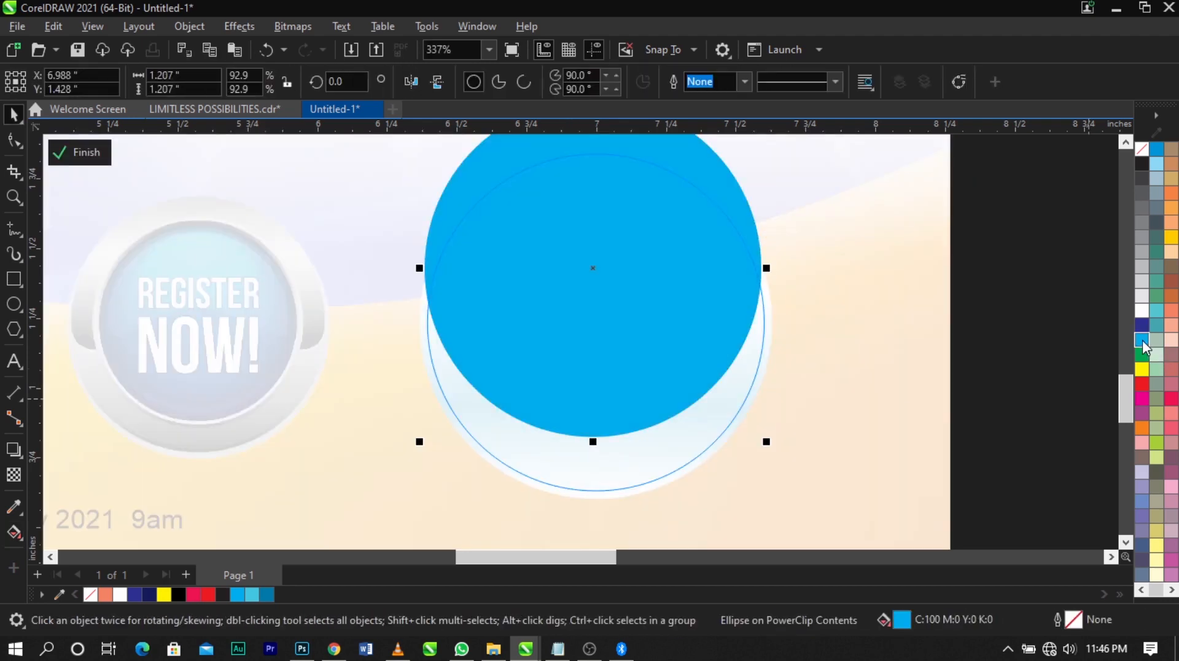
double_click(905, 628)
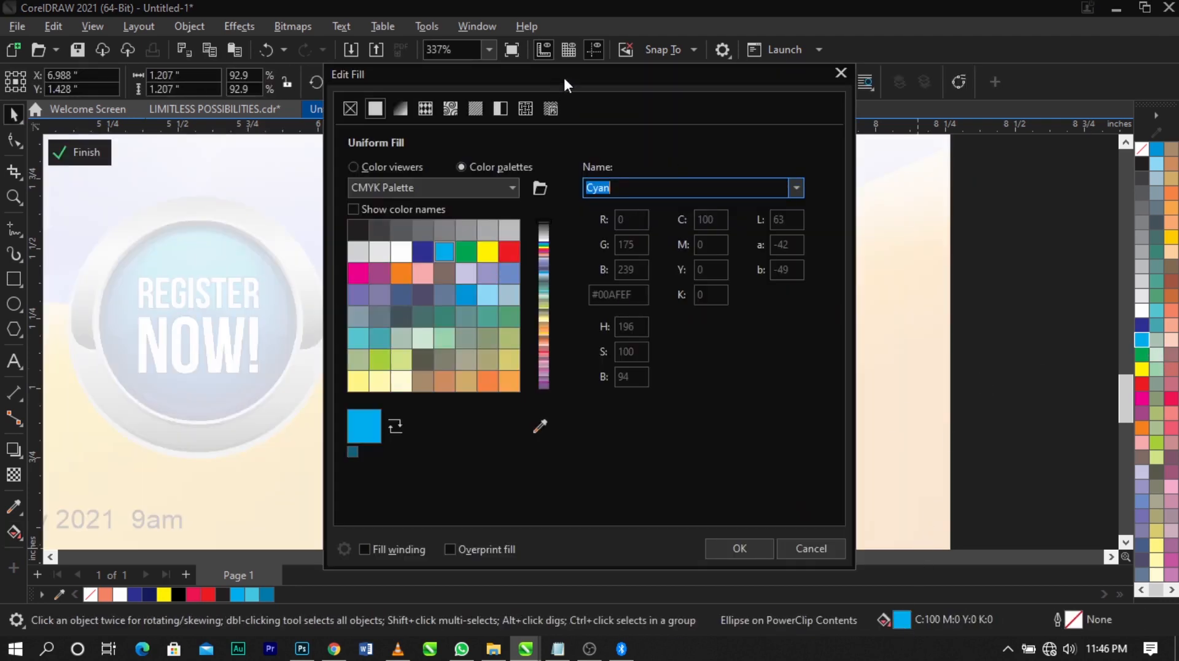
drag(563, 75, 897, 72)
click(724, 164)
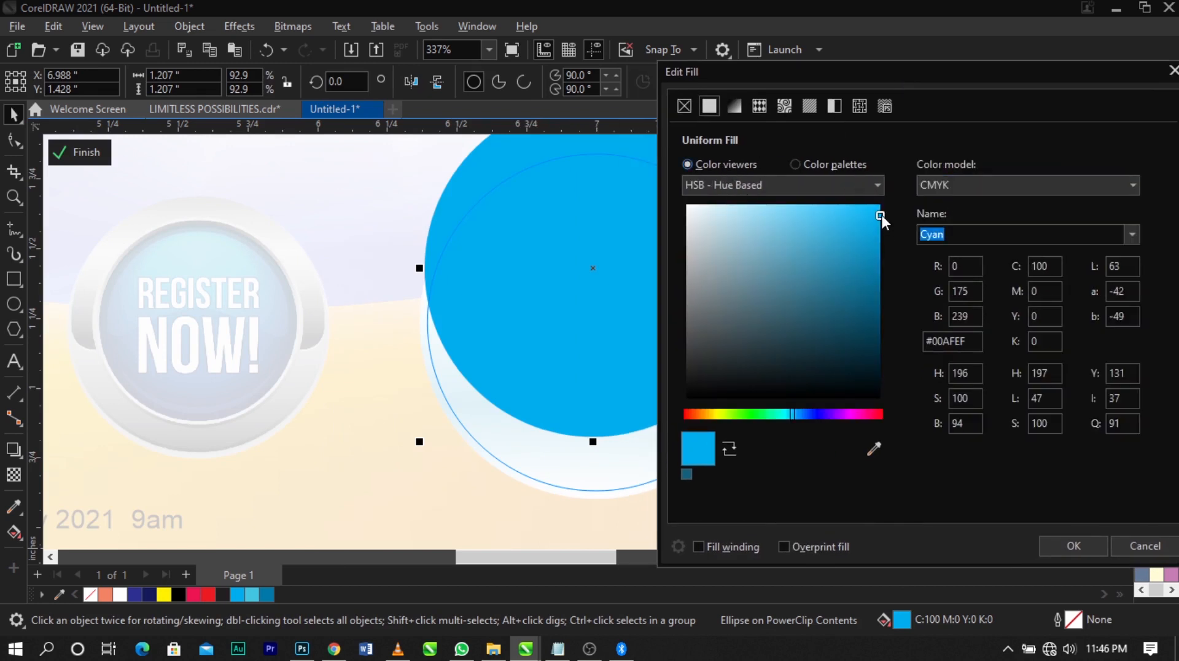
drag(882, 215, 864, 245)
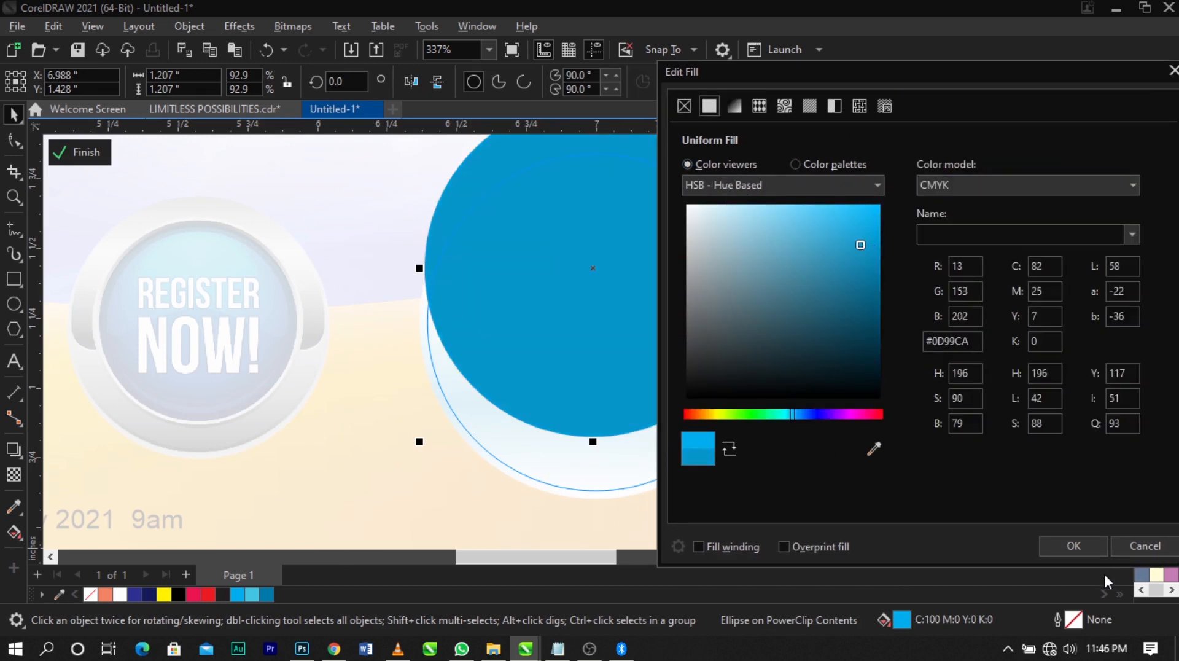
click(1087, 552)
ctrl+click(1038, 460)
click(1039, 460)
Move the cyan start of the badge circle's fountain fill down to the lower half of the circle
scroll(782, 345, down, 2)
key(z)
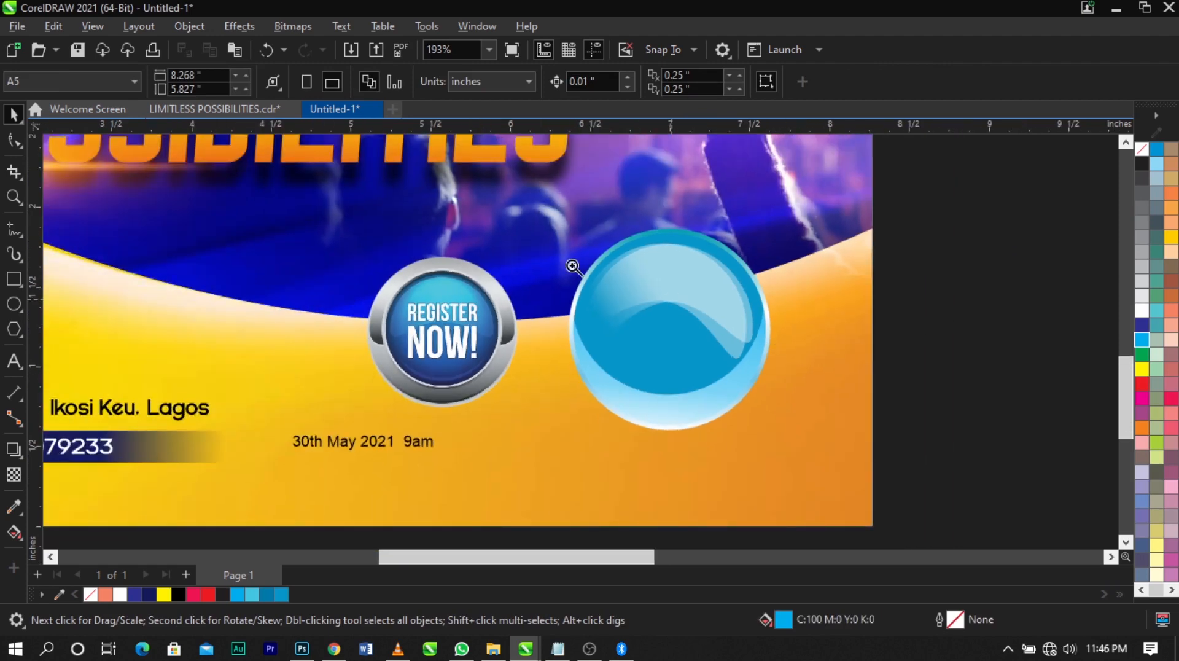
drag(480, 208, 848, 477)
key(space)
click(618, 462)
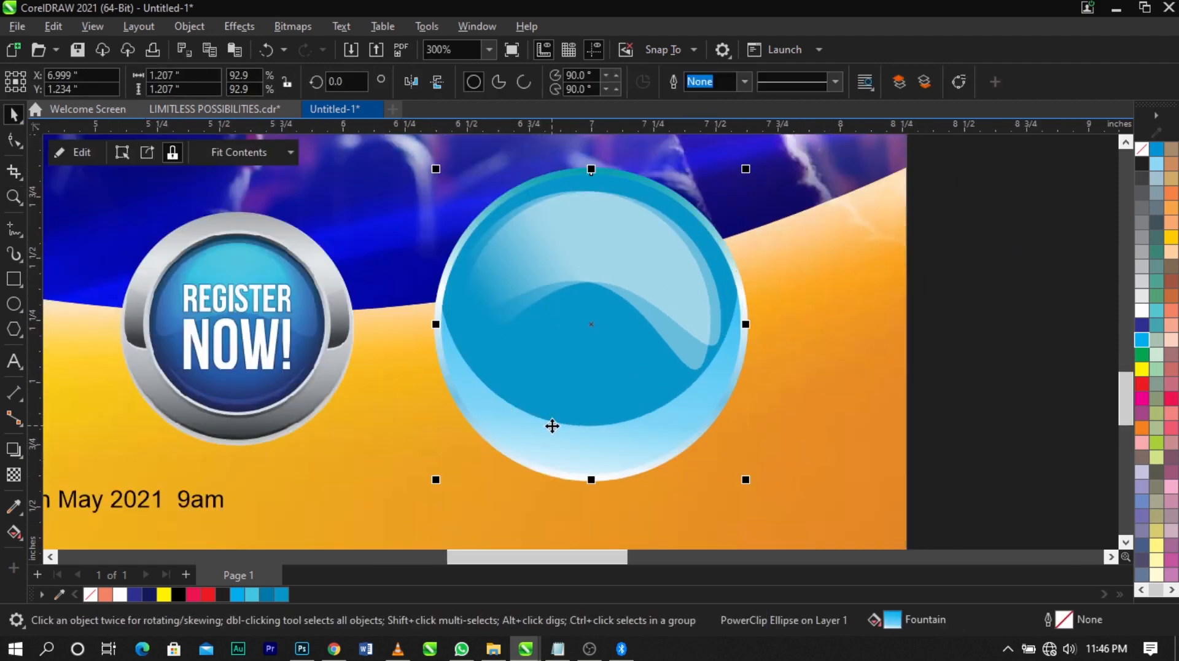
click(14, 532)
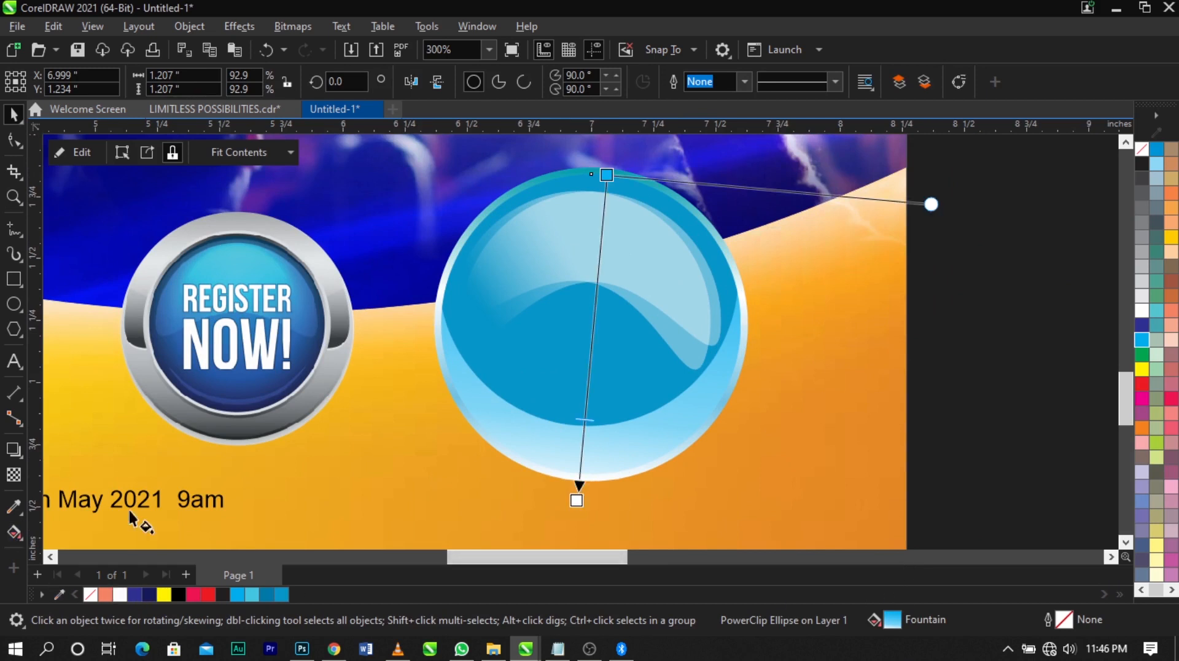
drag(607, 175, 603, 380)
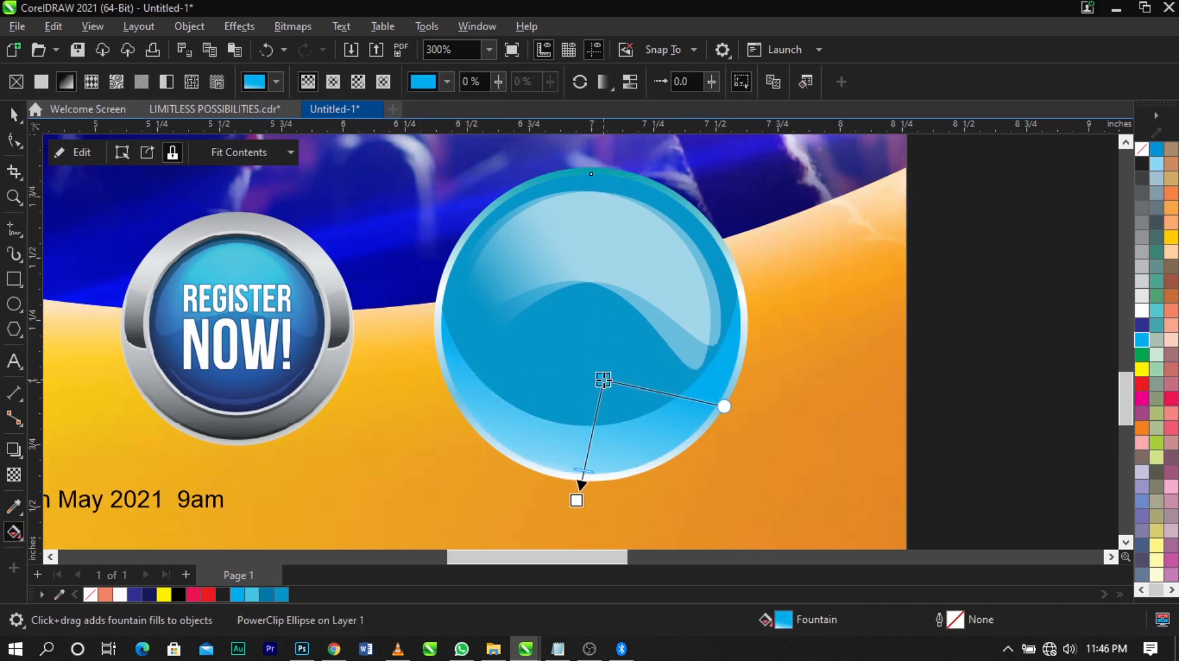
click(991, 410)
key(space)
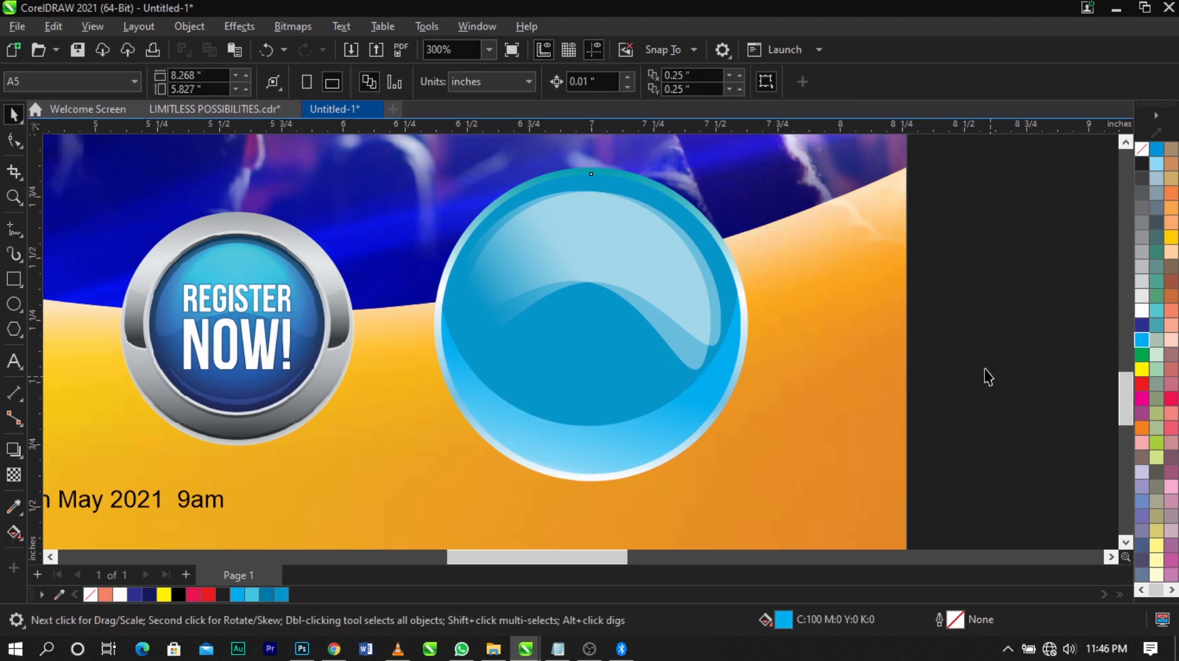
Select both glossy crescents, shift them slightly up and right, and enlarge them to about 1.028 by 0.682 in
scroll(611, 267, up, 1)
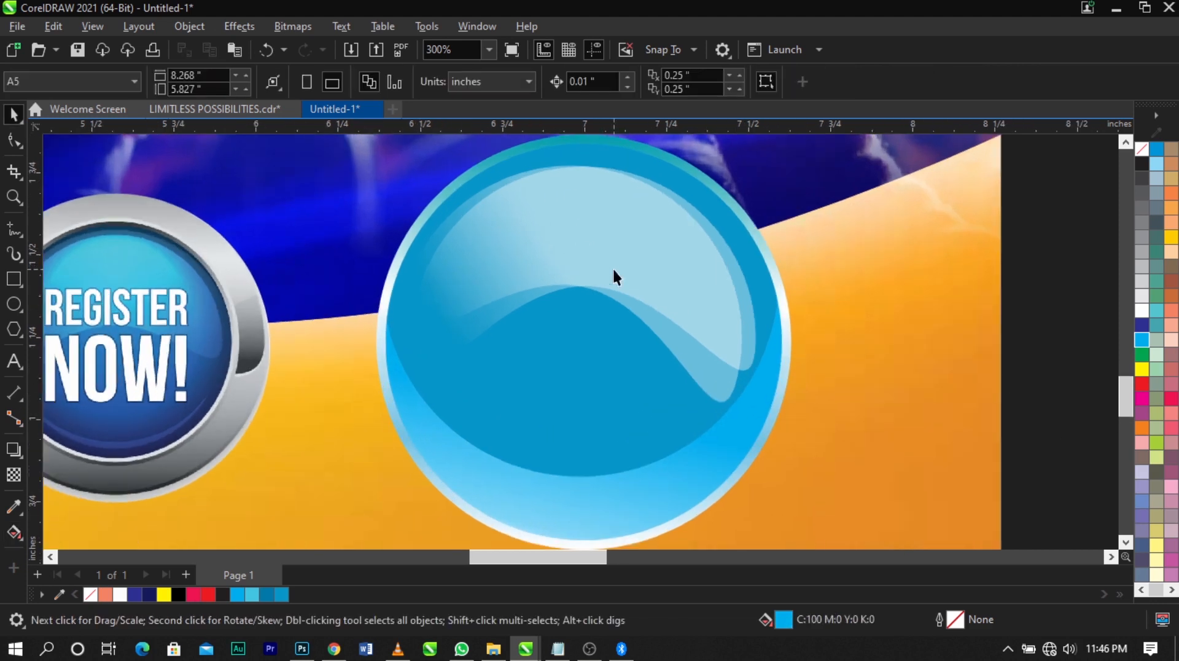
click(693, 338)
click(713, 378)
key(Escape)
click(744, 361)
shift+click(717, 400)
drag(762, 409, 750, 410)
scroll(613, 264, up, 1)
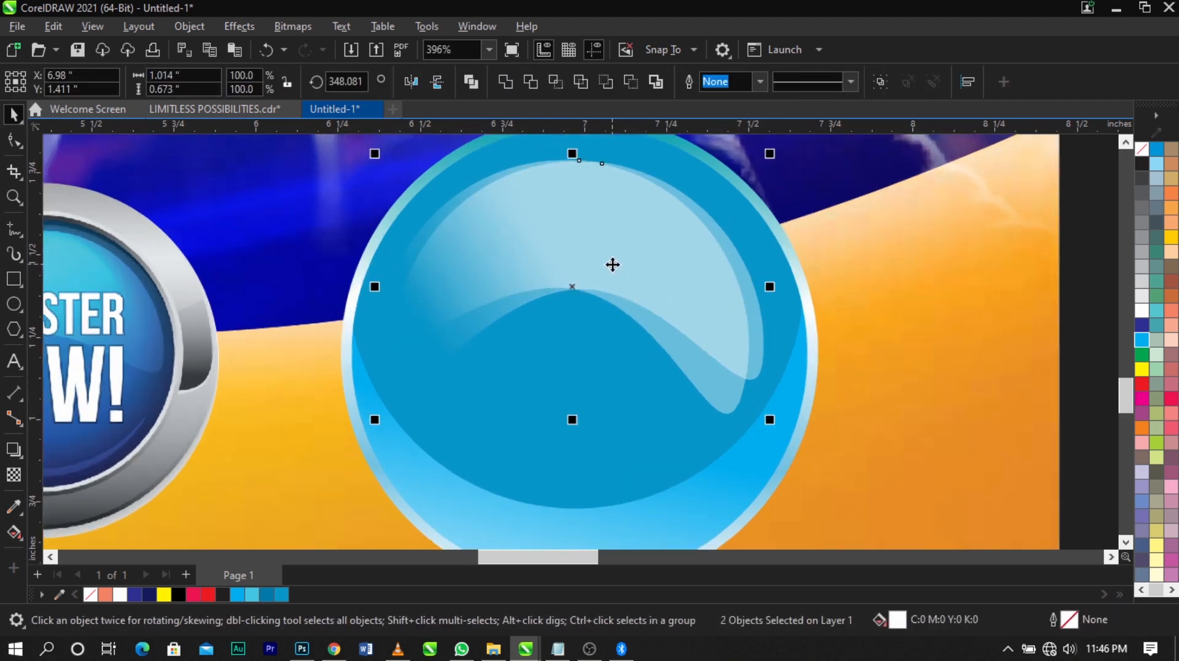
drag(613, 263, 615, 260)
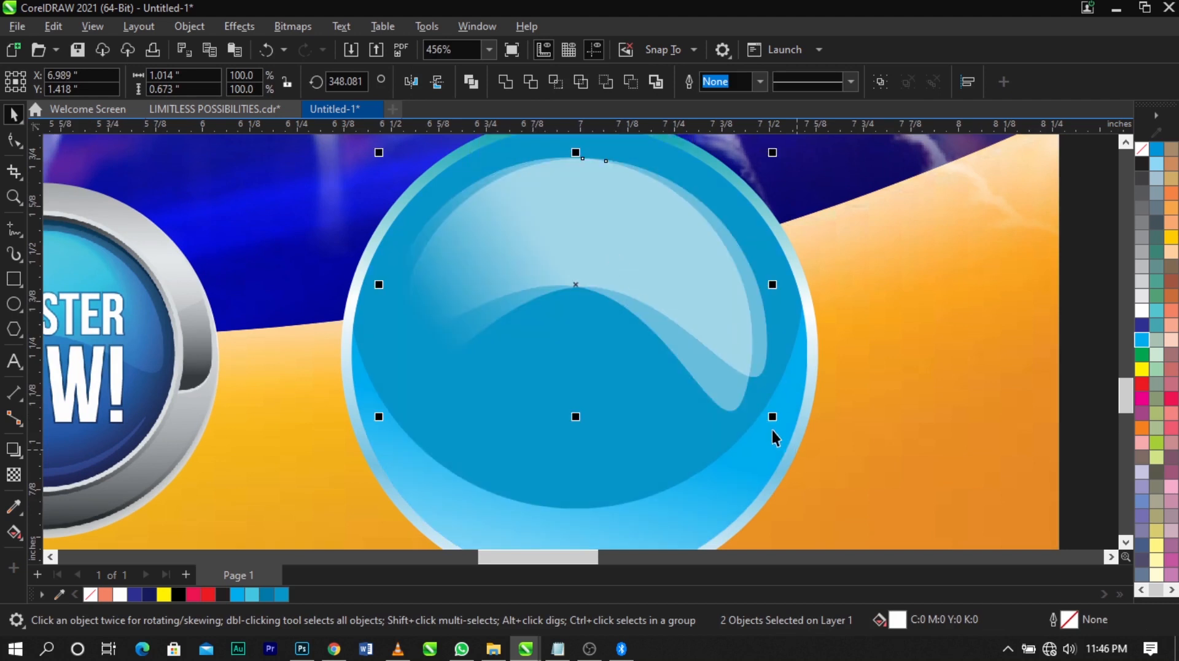
drag(775, 422, 775, 422)
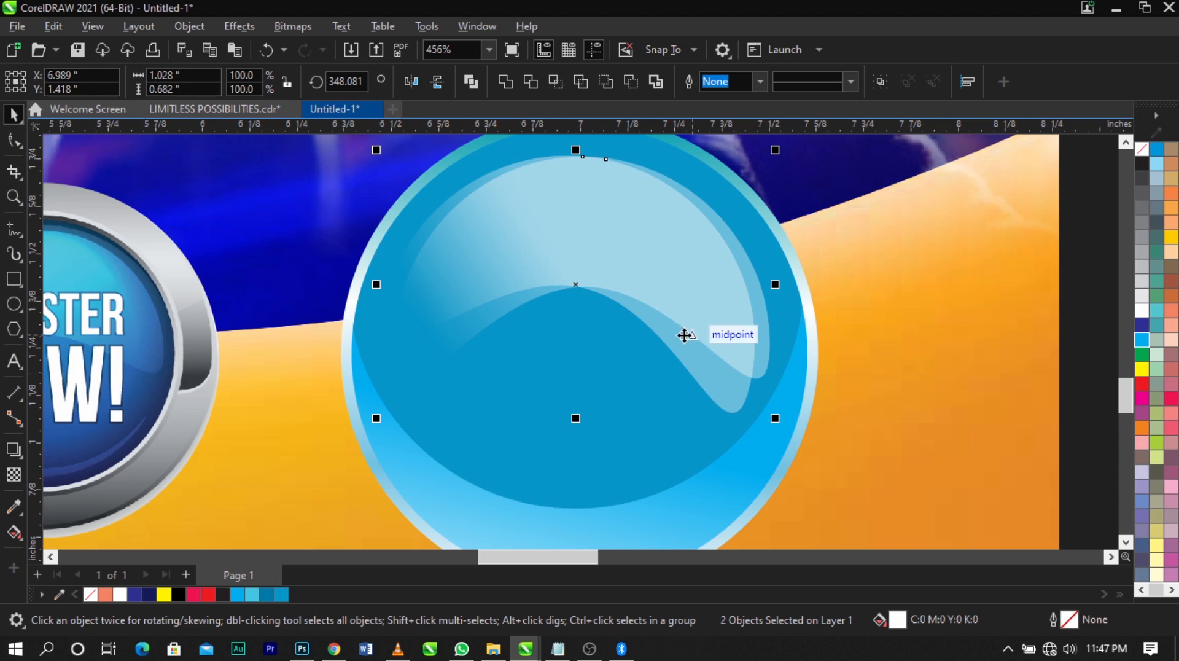
Draw a narrow closed triangle about 0.11 by 0.486 in with the Freehand tool near the badge's left edge
click(14, 230)
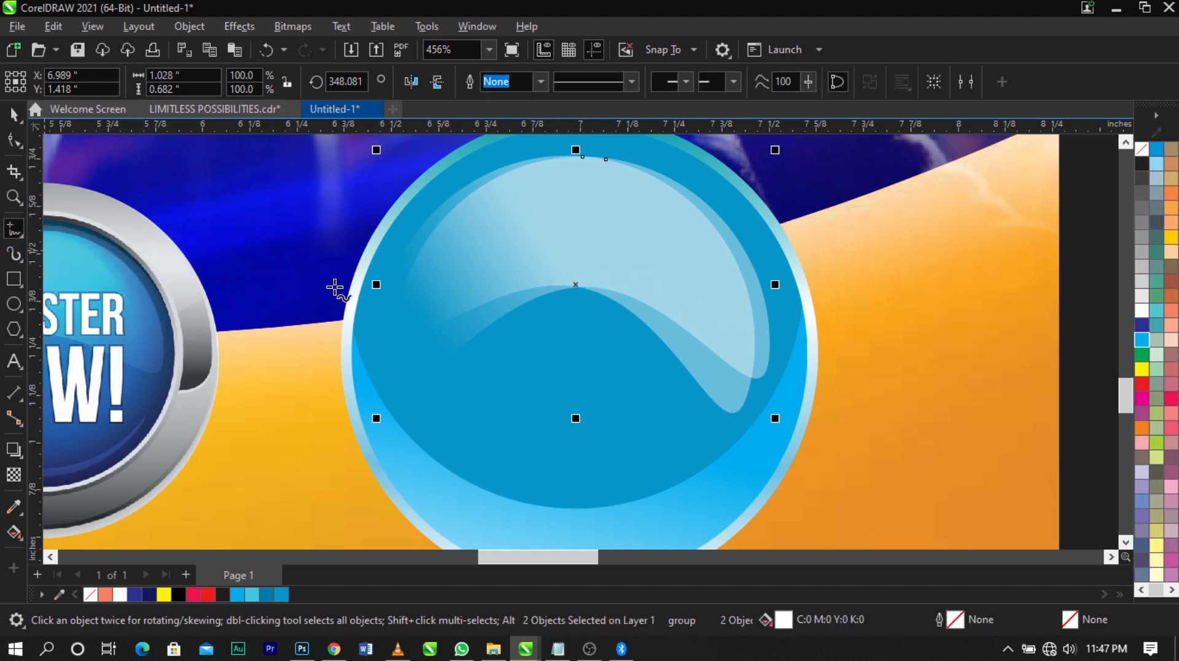
click(404, 287)
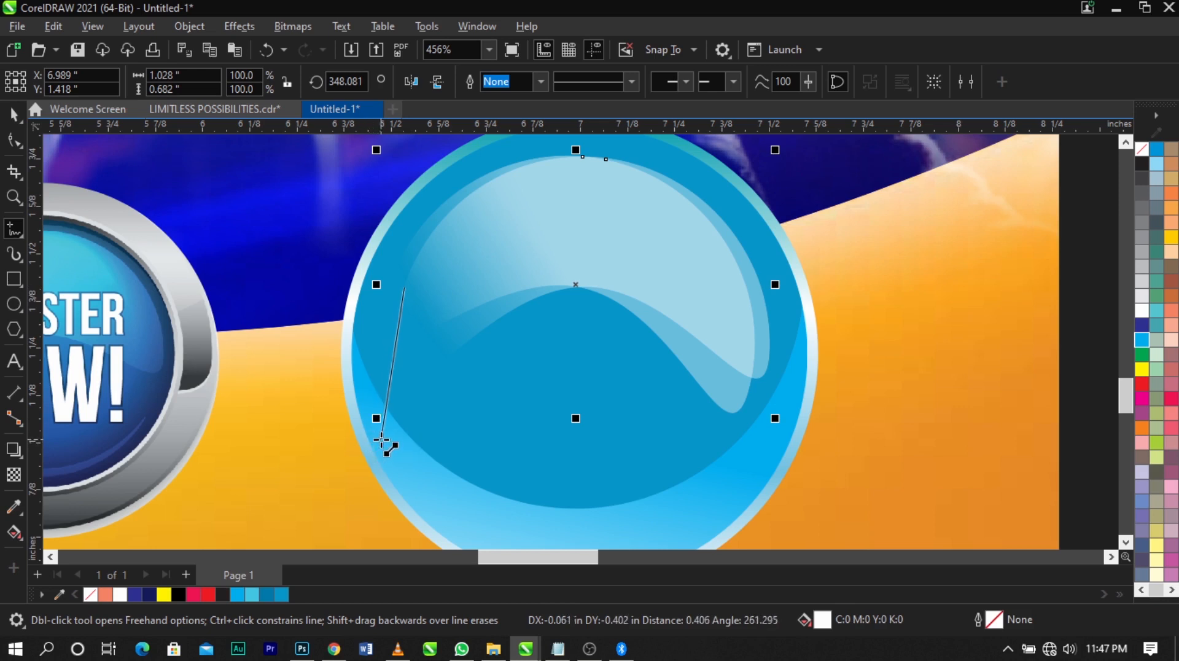
double_click(382, 440)
double_click(423, 473)
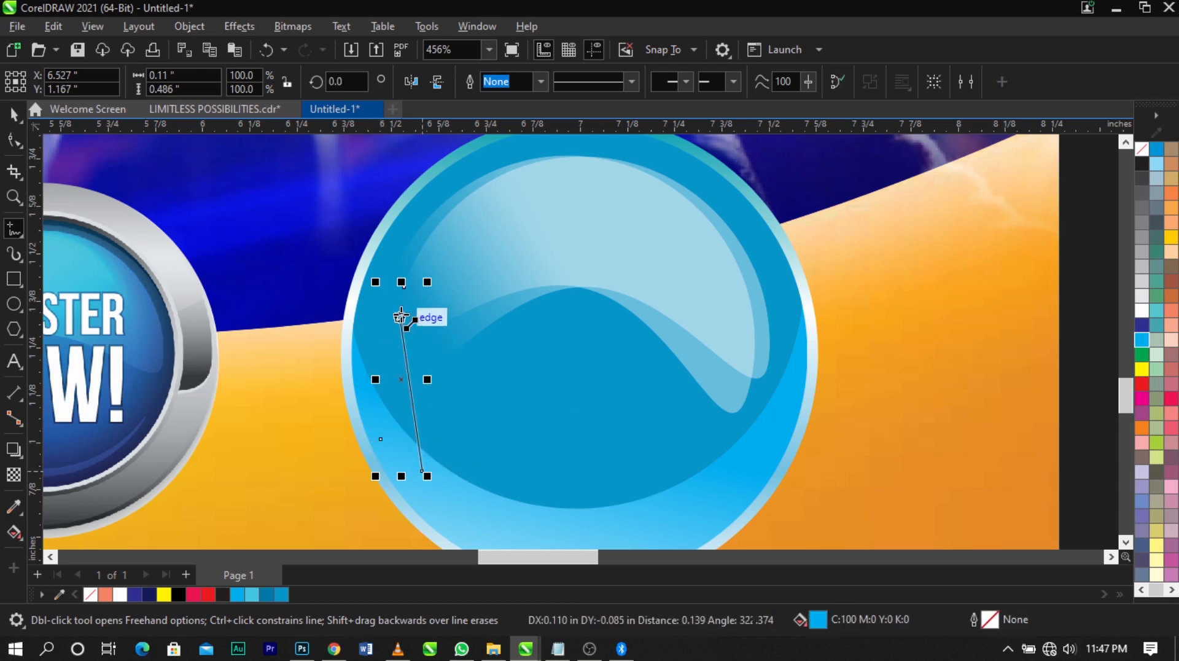
click(404, 286)
key(space)
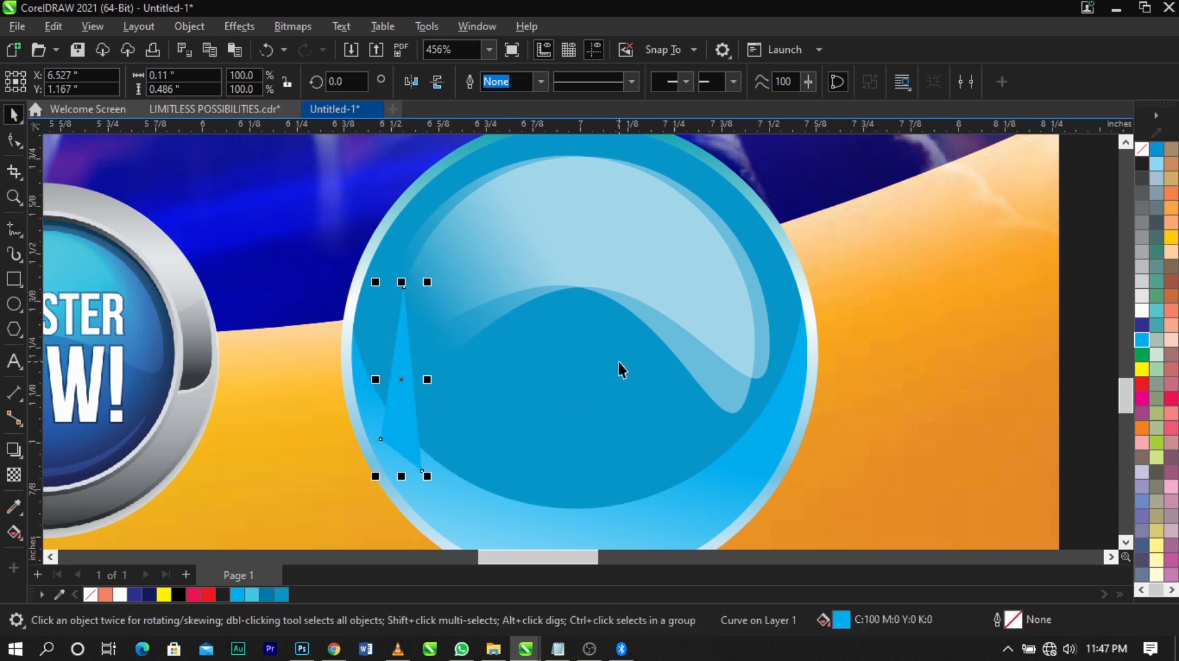
Fill the narrow triangle with white and remove its outline
click(1139, 310)
right_click(1138, 154)
click(1118, 162)
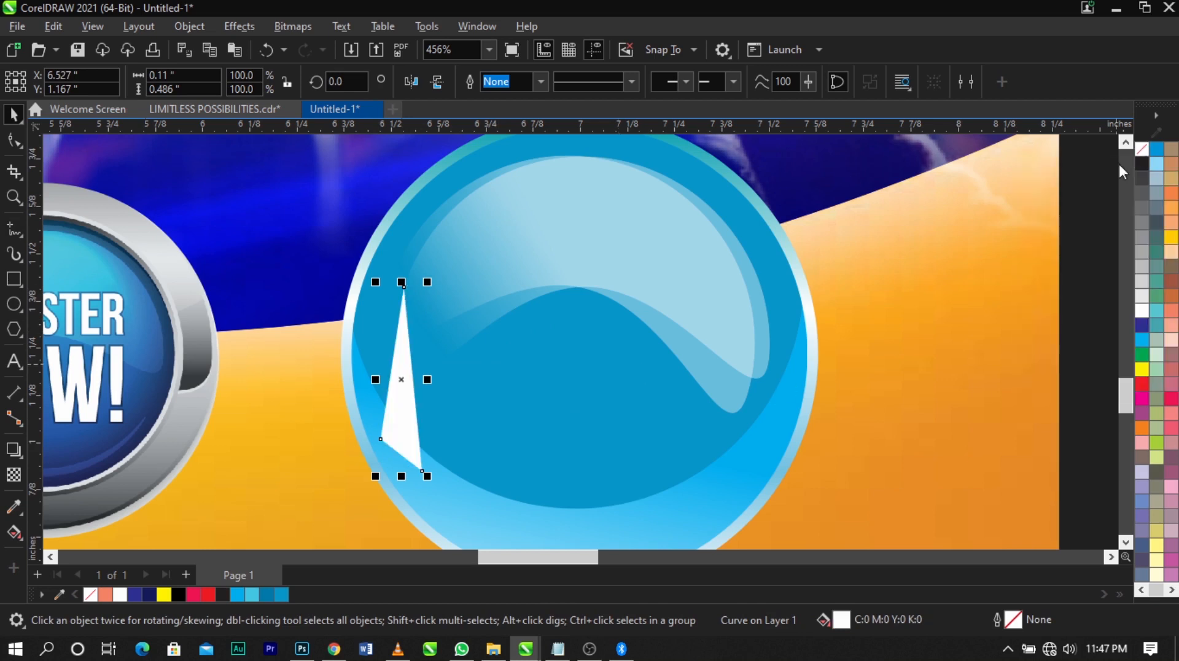
Convert the triangle's two long sides to curves and bend them into a sliver about 0.139 in wide following the badge's rim
scroll(405, 368, up, 2)
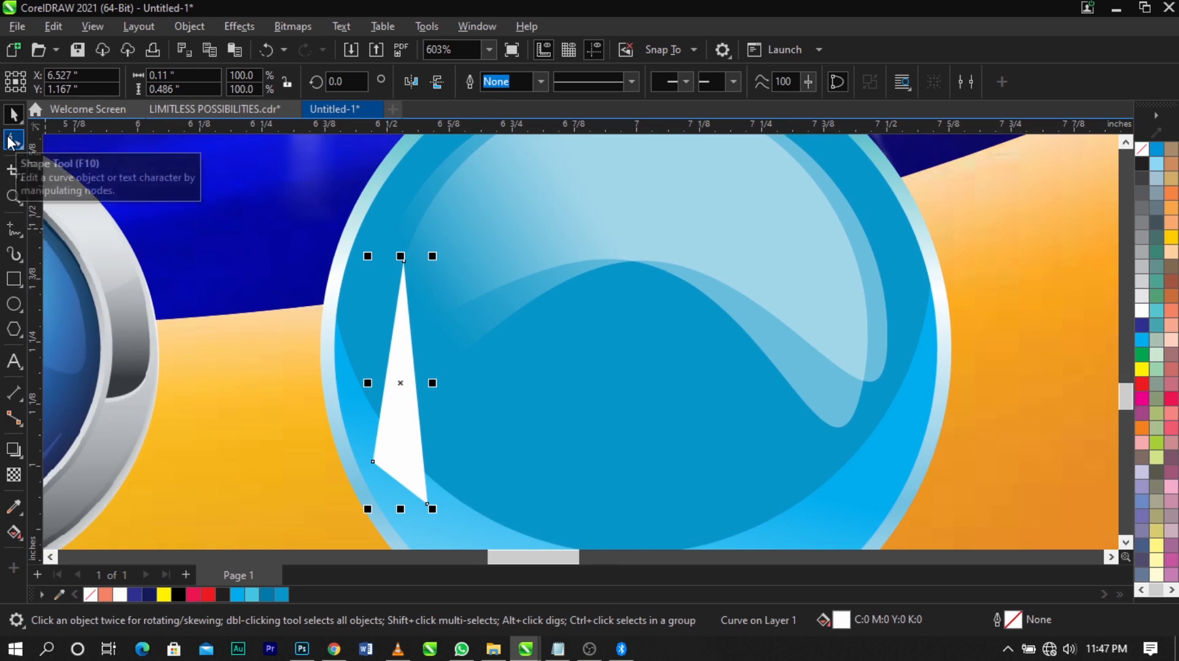
click(12, 140)
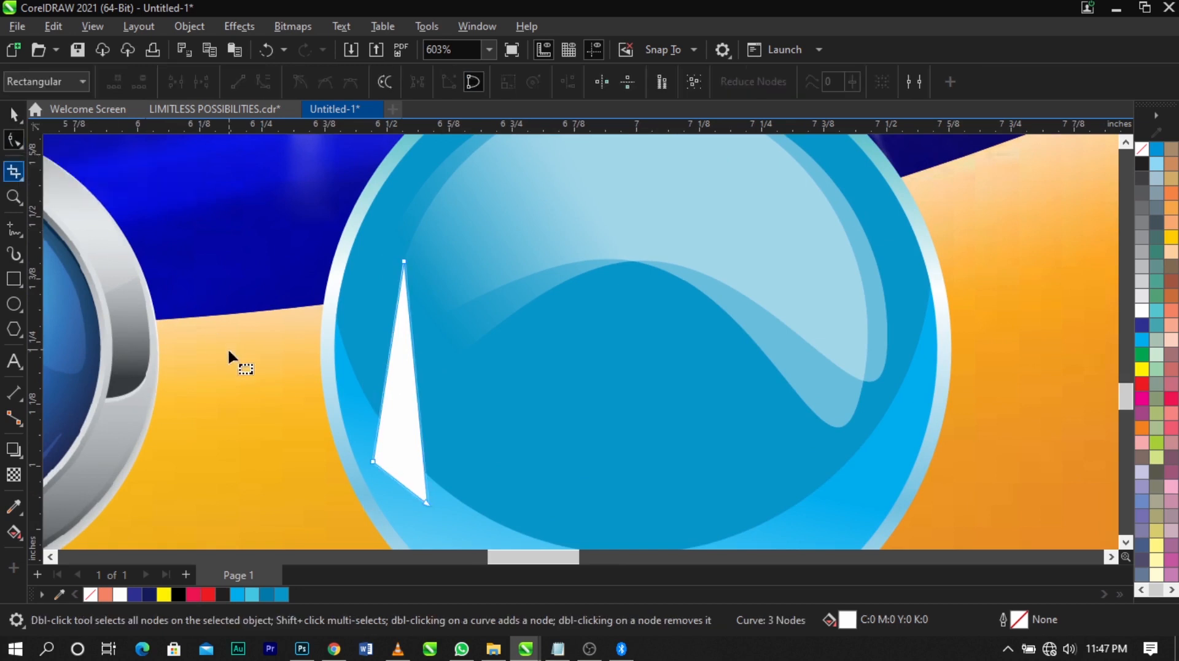
right_click(389, 362)
click(437, 163)
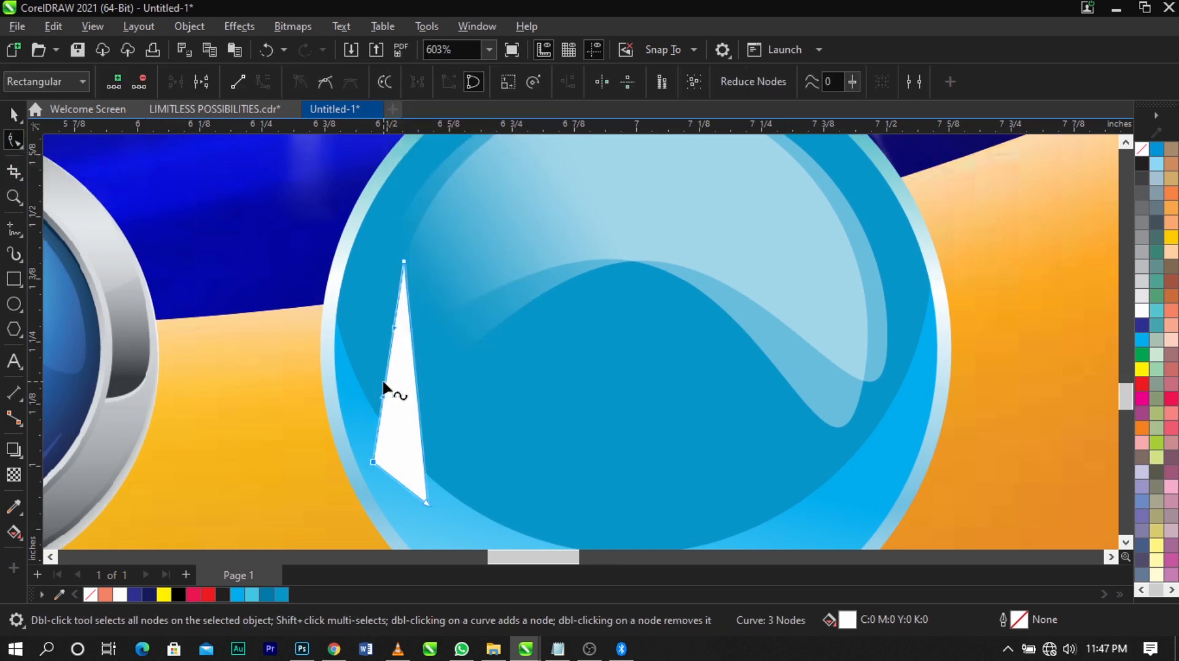
mouse_move(384, 381)
mouse_down()
mouse_move(359, 363)
mouse_move(388, 385)
mouse_up()
right_click(412, 359)
click(489, 165)
key(space)
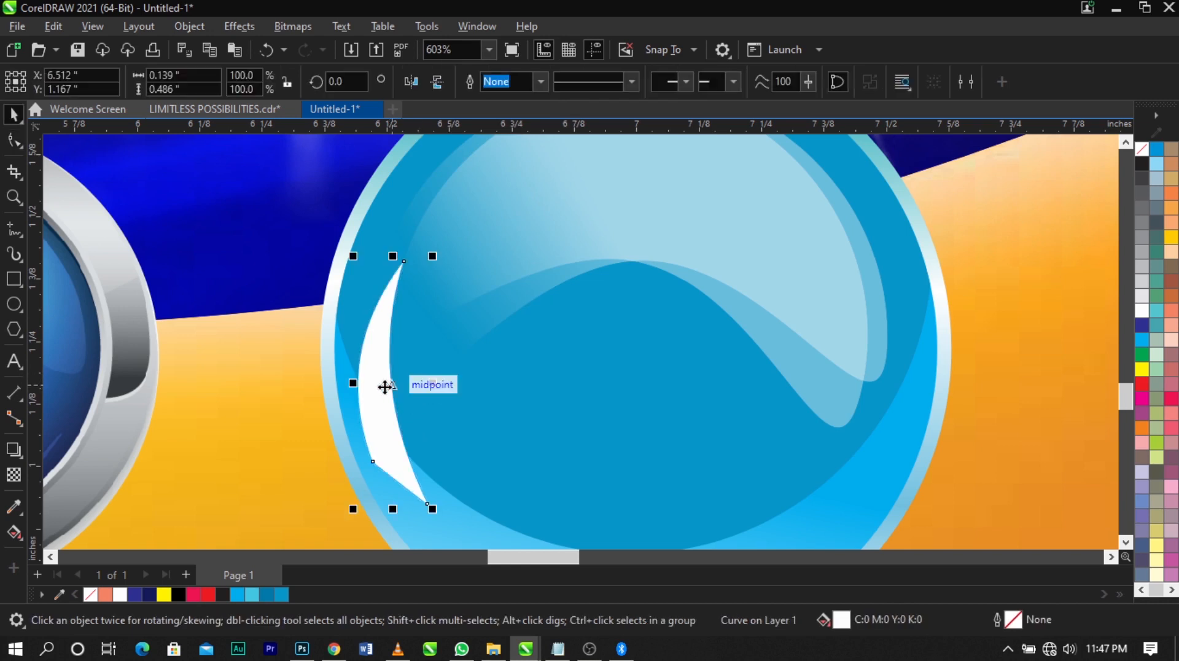
PowerClip the white sliver inside the badge's fountain-filled circle, and within its contents PowerClip it inside the blue circle
right_click(385, 384)
click(455, 334)
click(516, 353)
scroll(468, 414, down, 2)
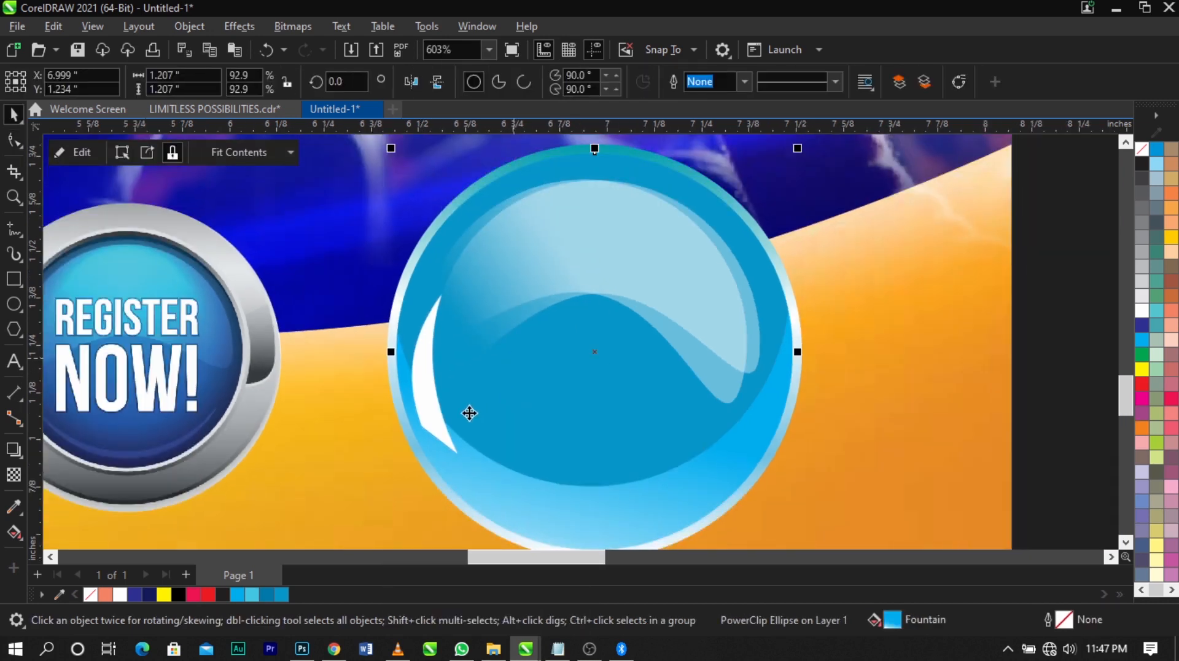
ctrl+click(470, 381)
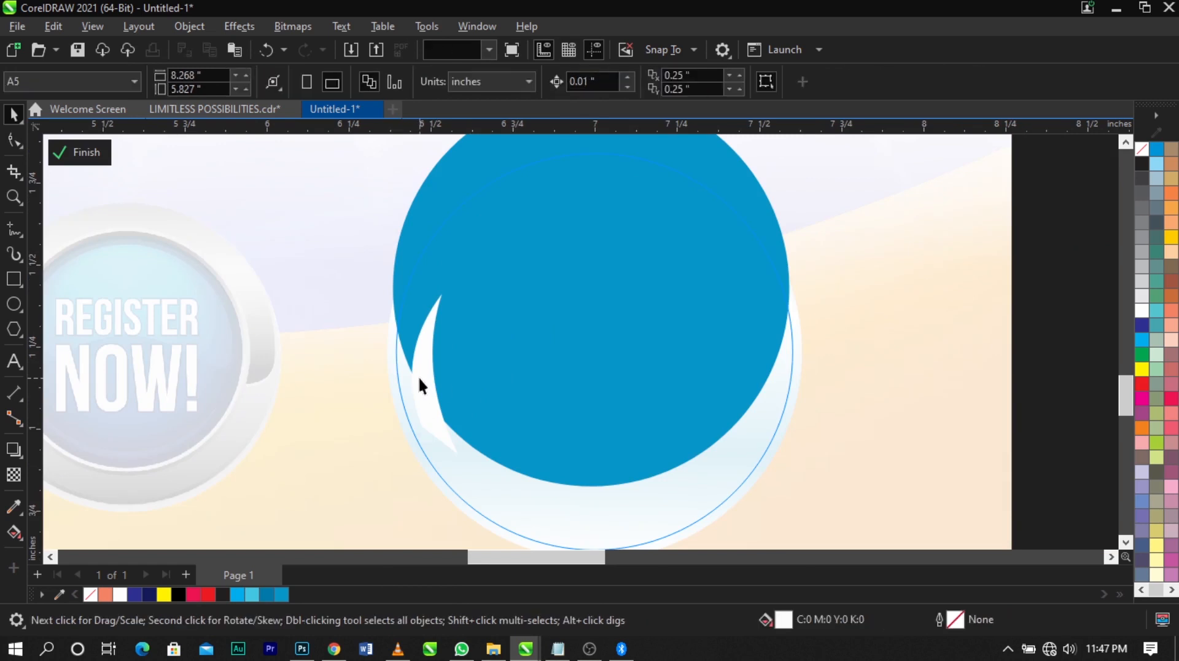
right_click(418, 376)
click(486, 359)
click(534, 353)
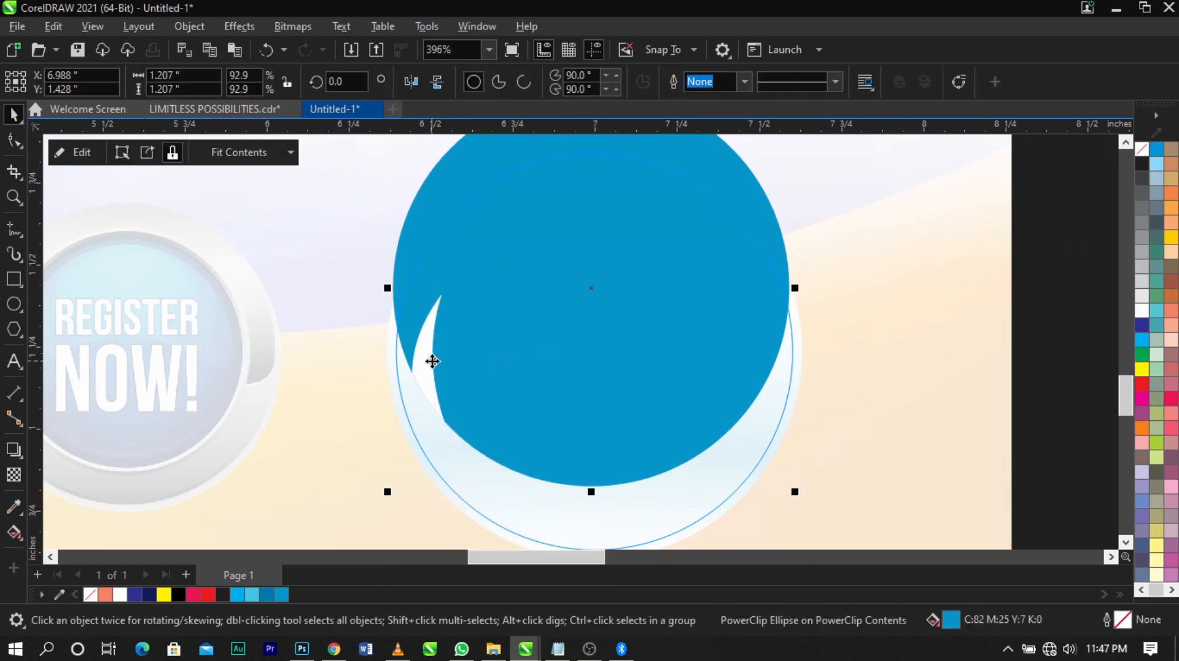
Open the blue circle's PowerClip contents and give the white sliver a uniform transparency of 57
ctrl+click(424, 367)
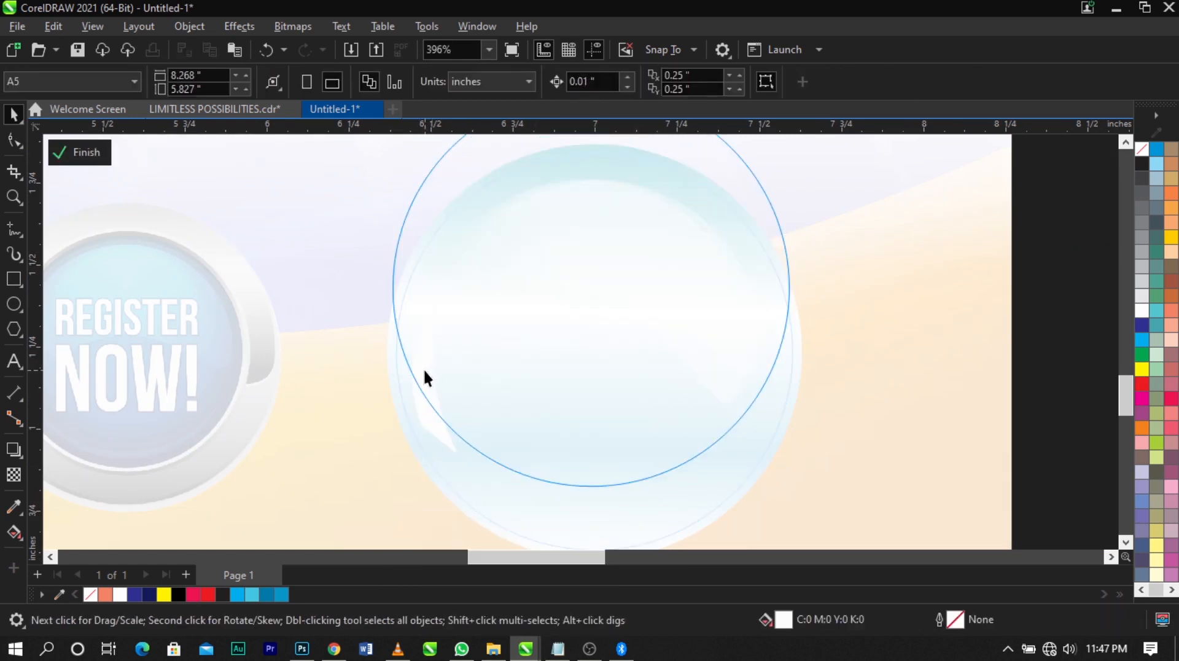
click(423, 367)
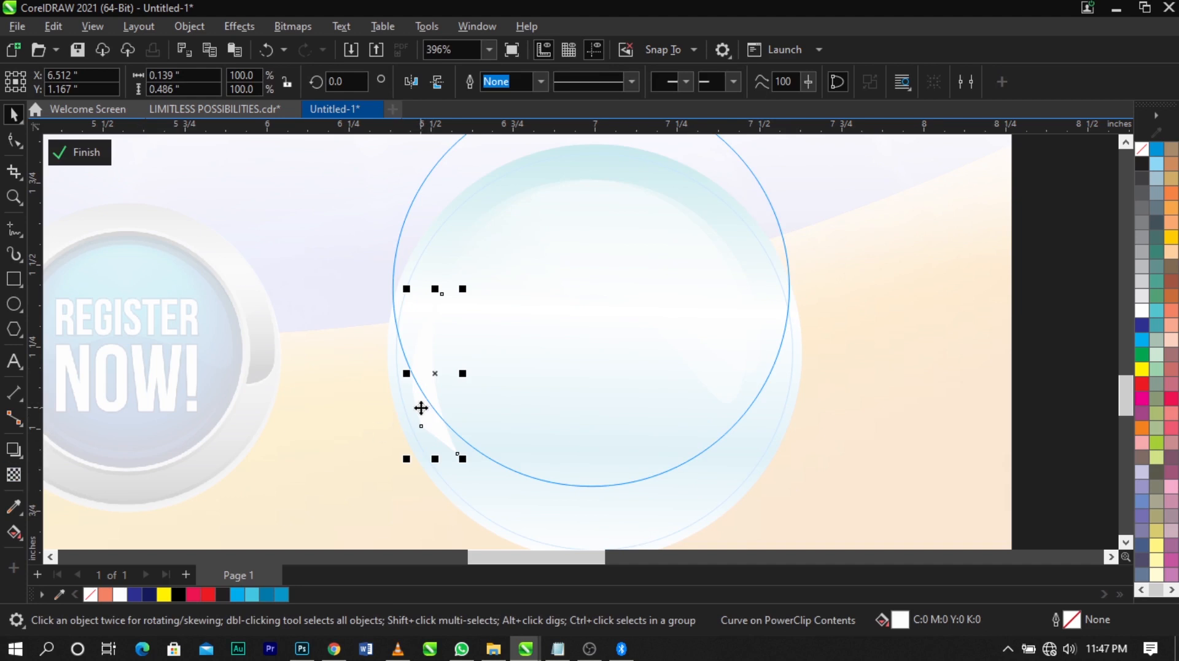
click(14, 475)
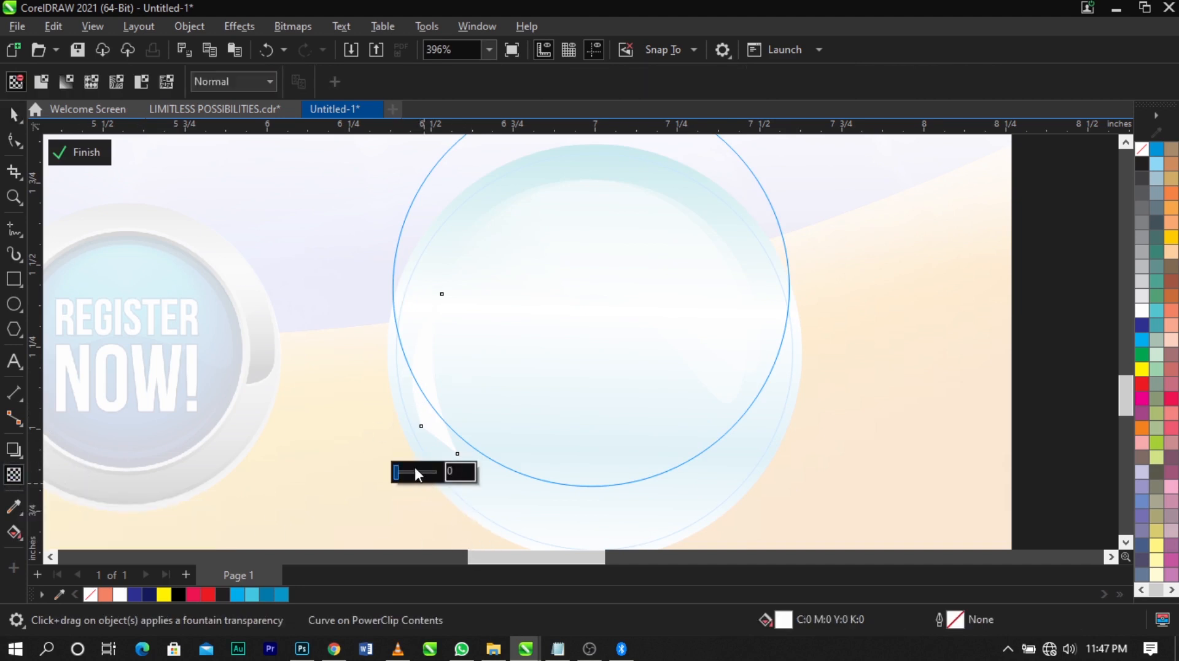
click(415, 470)
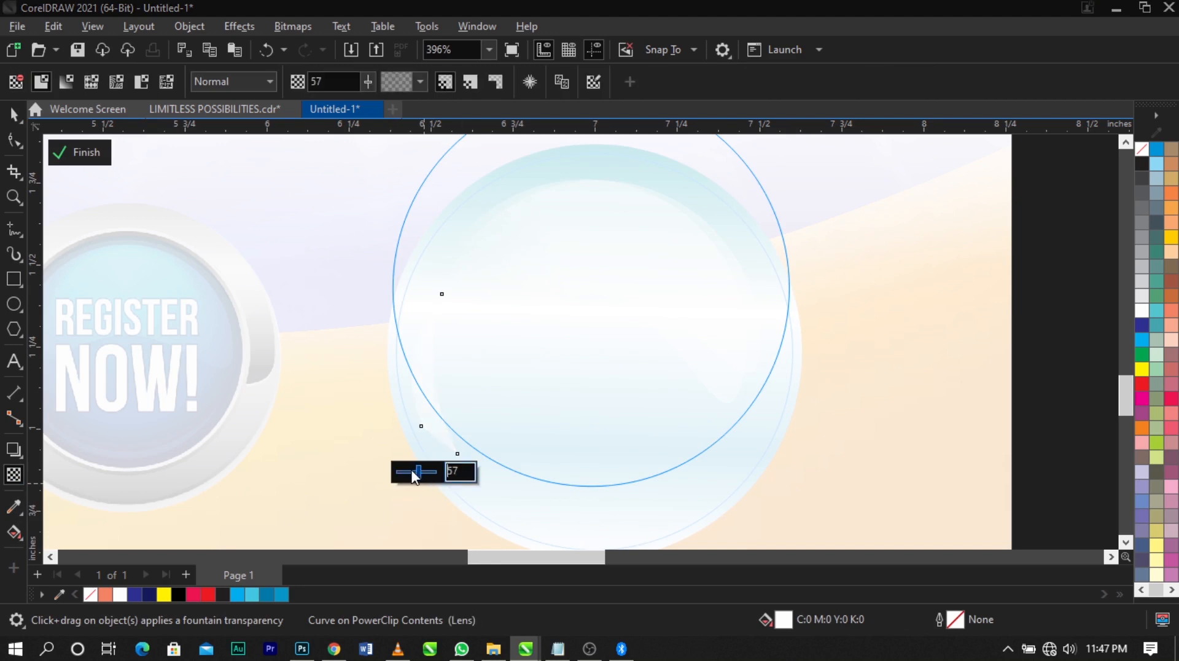
key(space)
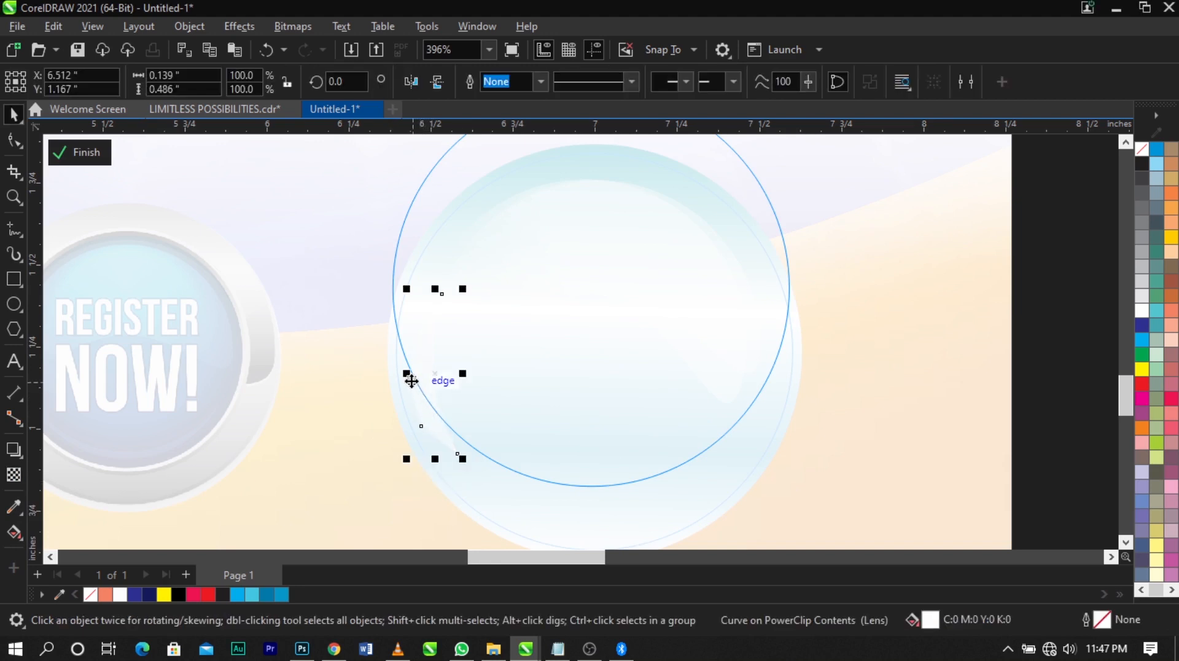
Place a horizontally mirrored copy of the sliver at the badge's right edge and leave the PowerClip contents
drag(410, 380, 747, 368)
ctrl+click(1031, 393)
ctrl+click(1038, 392)
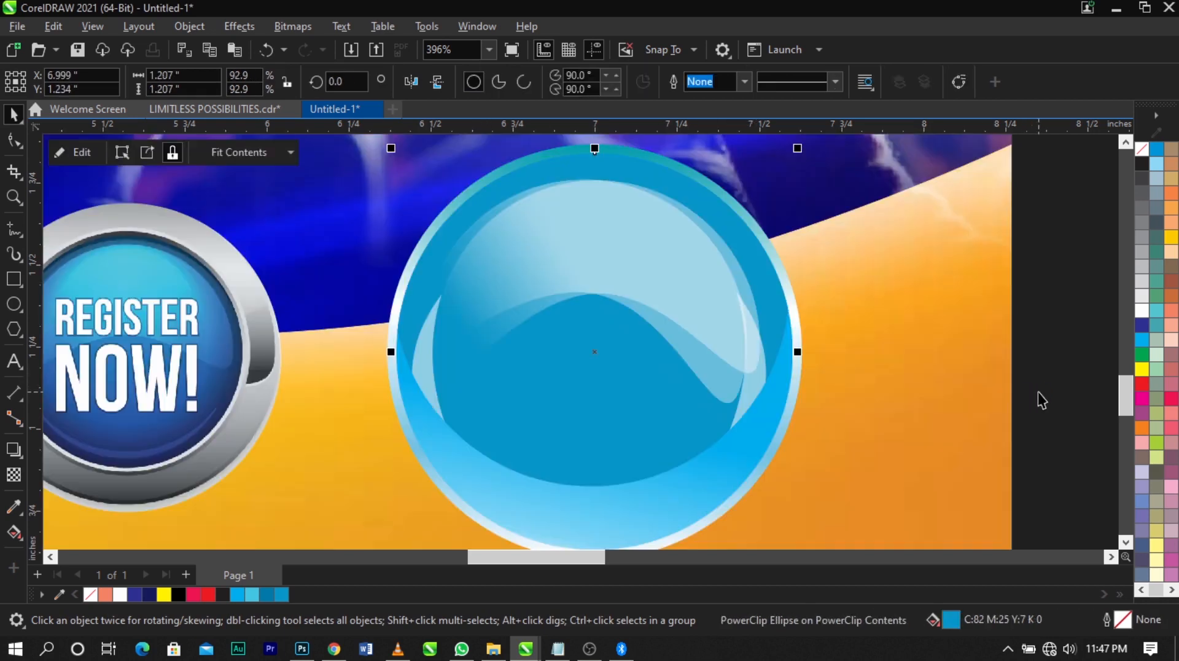
Reposition the two white gloss highlights so they sit centred together within the glossy blue badge
scroll(811, 358, down, 2)
click(975, 417)
click(735, 371)
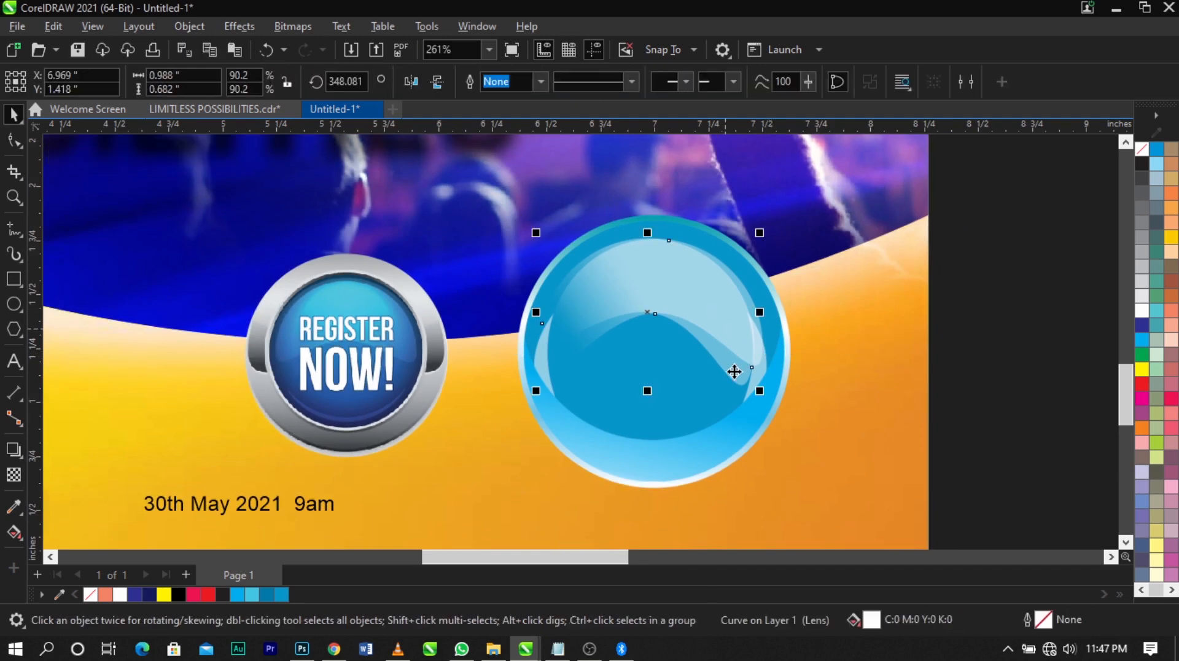
key(Escape)
click(734, 371)
key(Escape)
click(726, 344)
scroll(726, 344, up, 1)
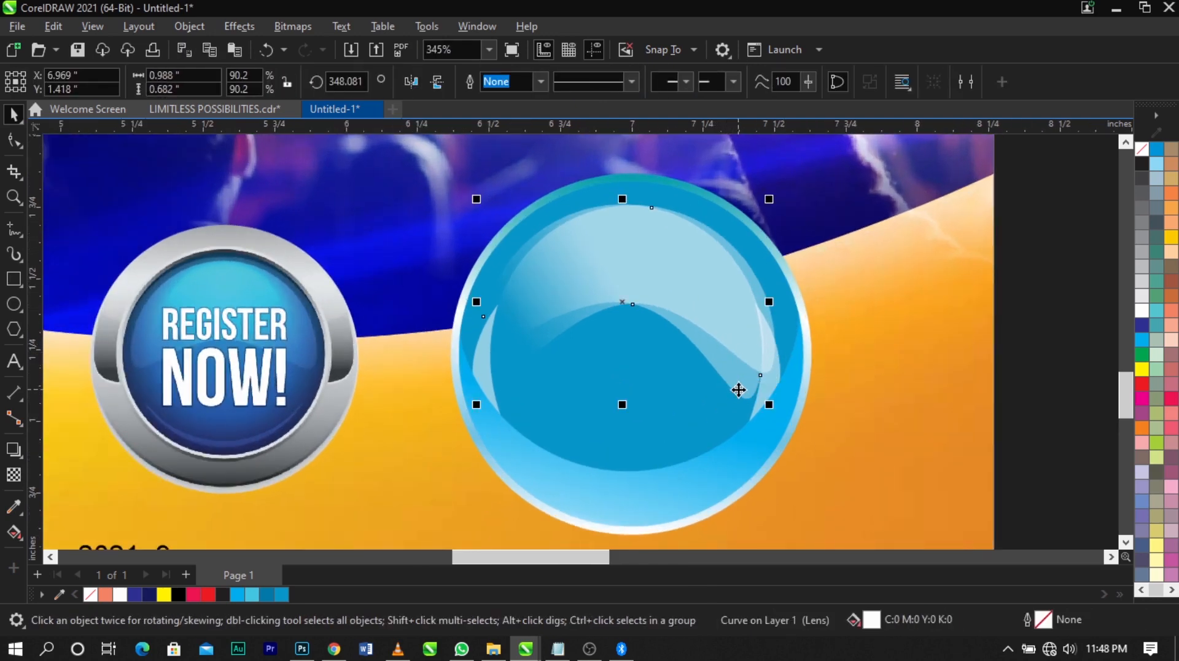
drag(738, 389, 736, 318)
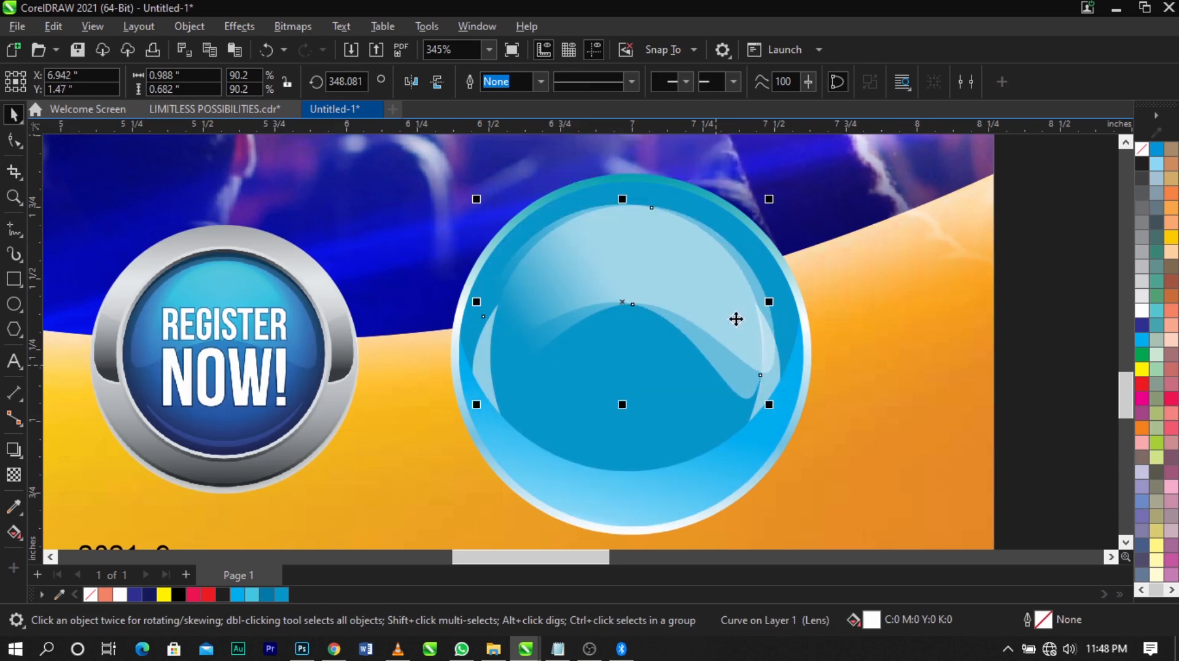
shift+click(764, 288)
drag(781, 406, 772, 407)
scroll(698, 308, up, 1)
drag(697, 307, 701, 308)
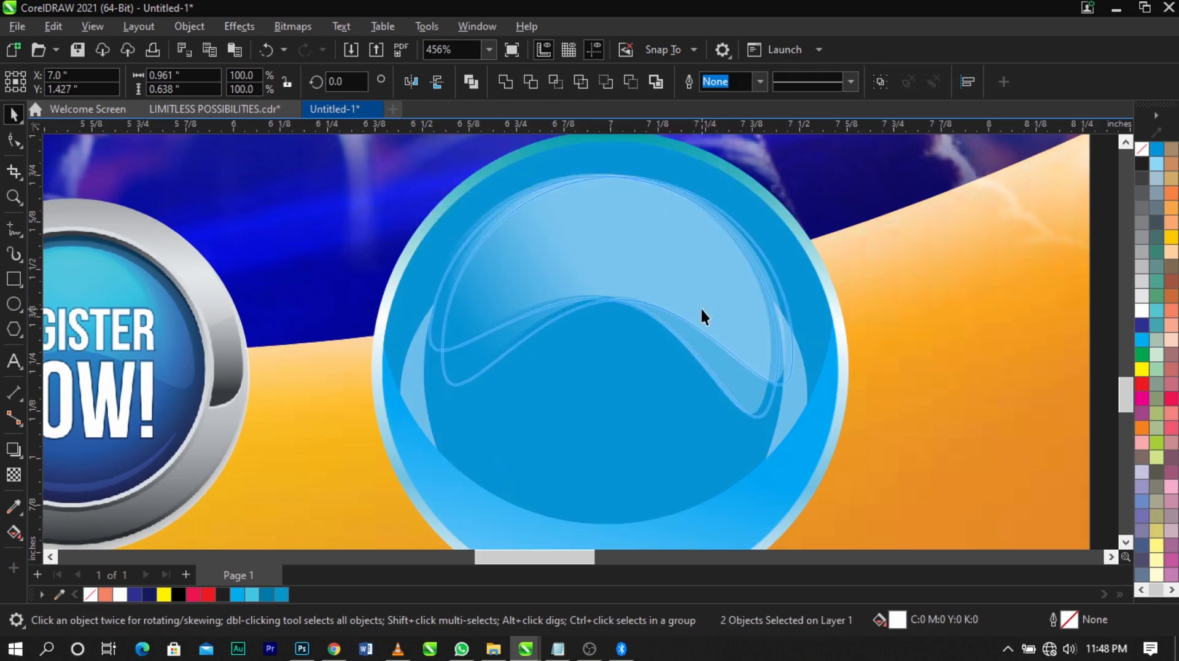
Inside the badge's PowerClip contents, shift the right-hand white sliver outward toward the rim, and leave the contents
click(888, 377)
double_click(798, 394)
drag(797, 393, 814, 377)
key(ctrl+z)
double_click(793, 379)
ctrl+click(941, 386)
ctrl+click(1047, 395)
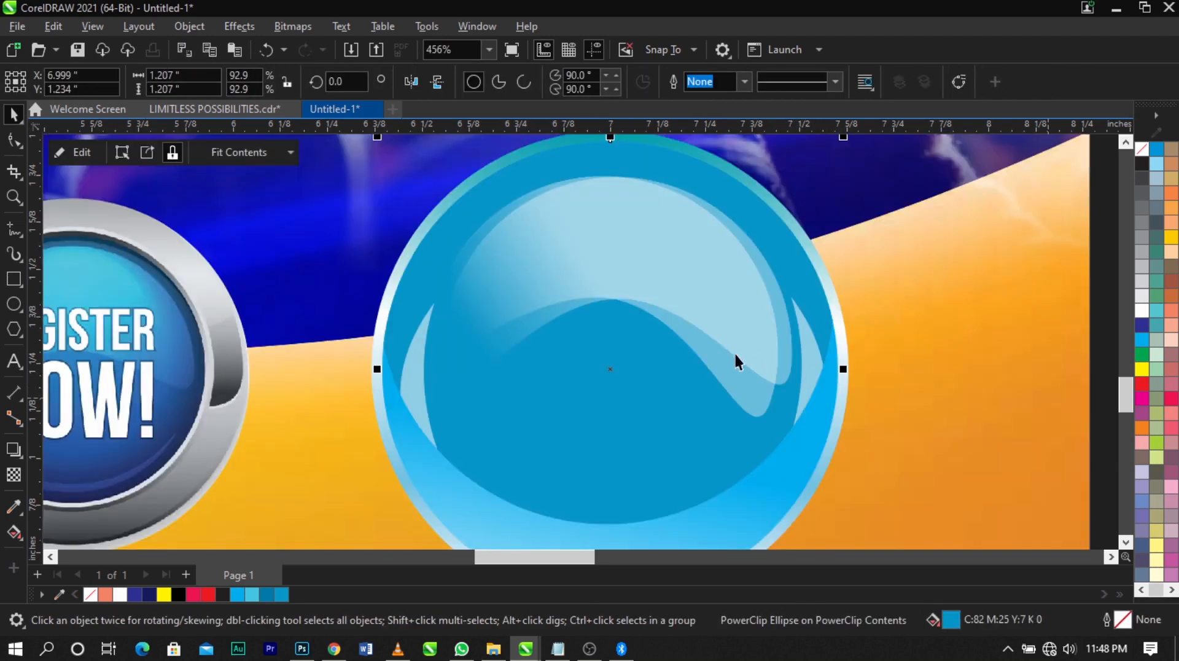
Draw a flat ellipse about 1.33 in wide and 0.291 in high just below the blue badge
scroll(735, 352, down, 4)
click(1013, 402)
scroll(814, 372, down, 1)
scroll(813, 375, down, 1)
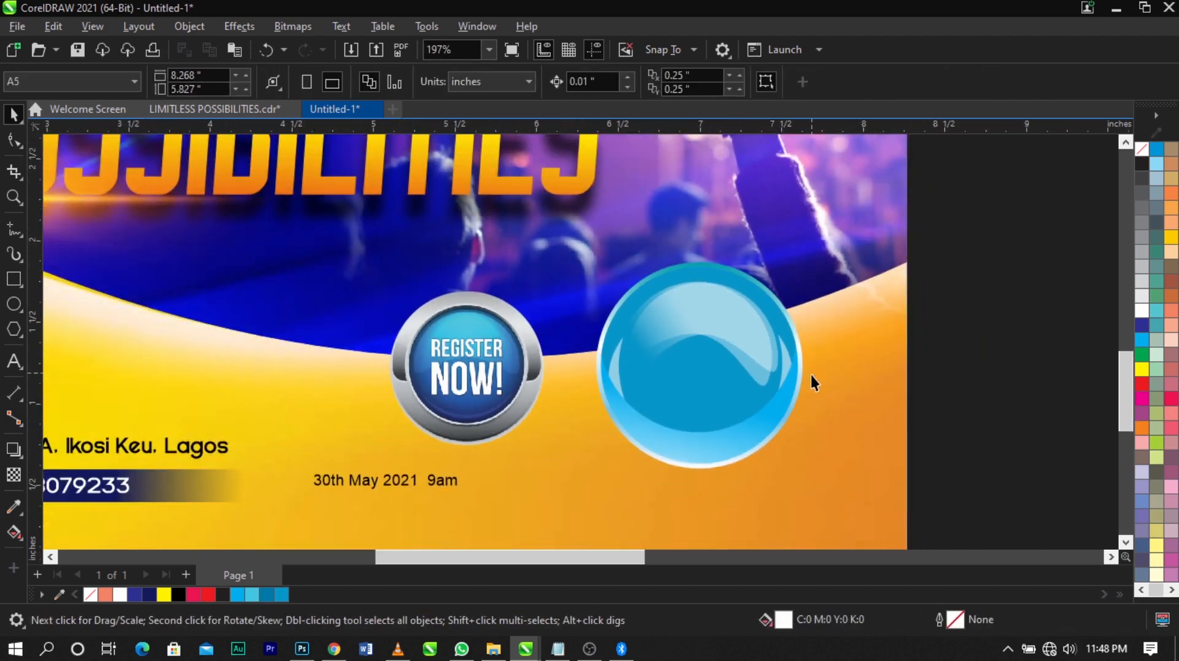
scroll(809, 373, down, 2)
key(z)
drag(846, 403, 586, 500)
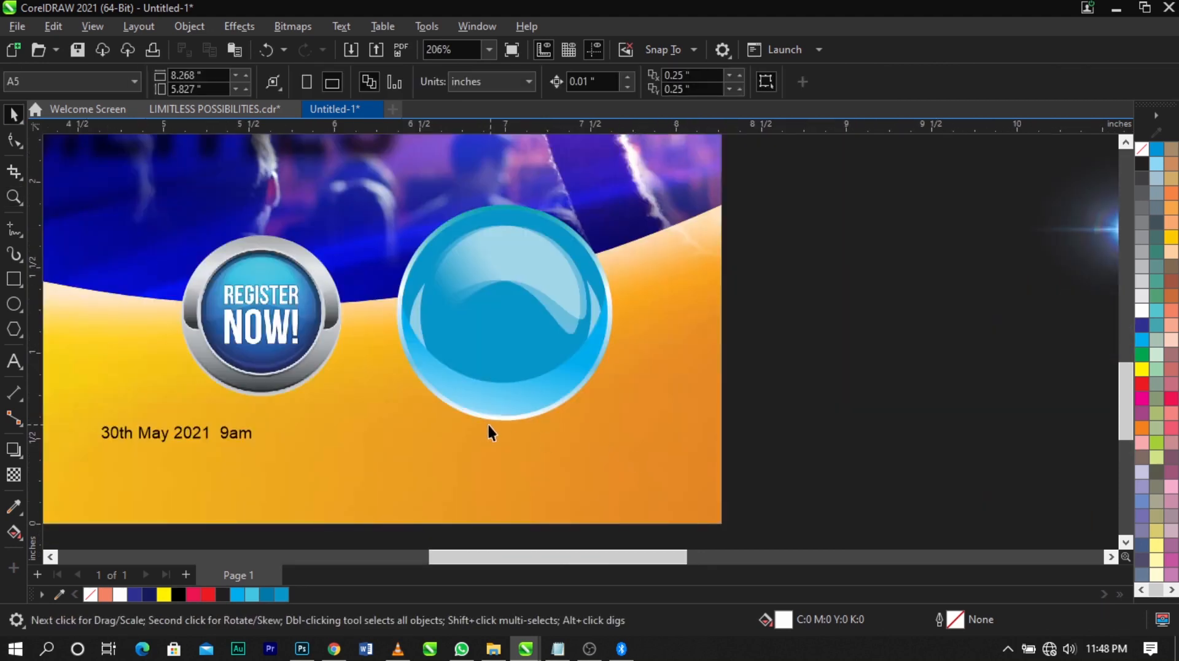
scroll(375, 449, up, 1)
scroll(375, 450, up, 1)
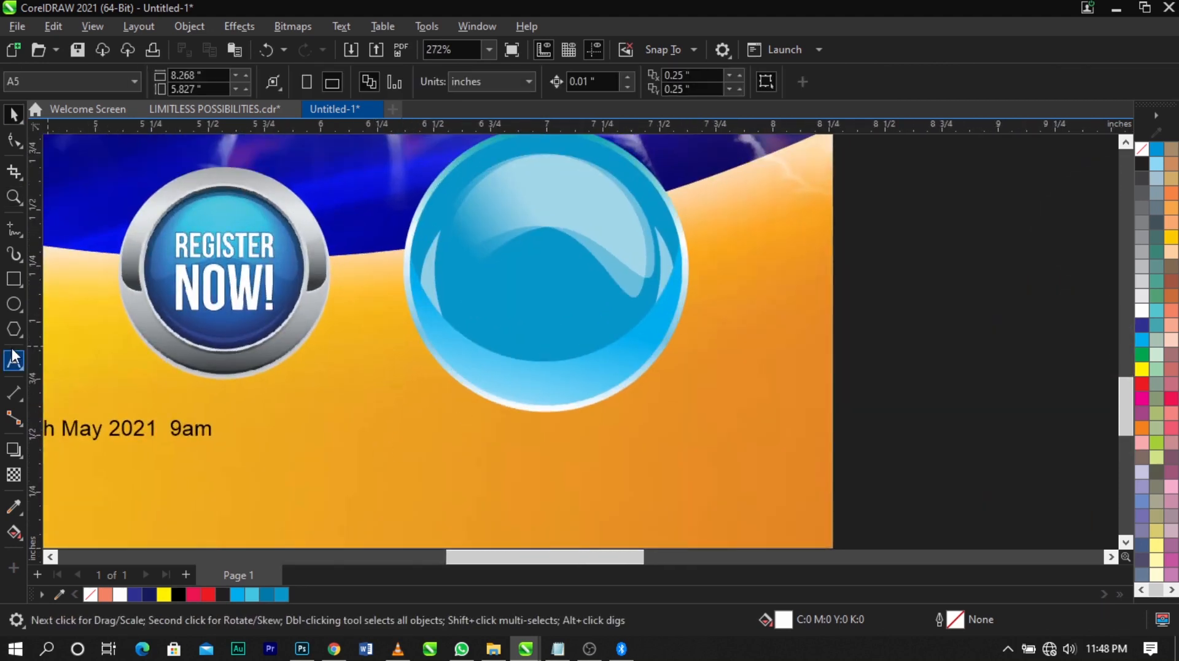
click(13, 304)
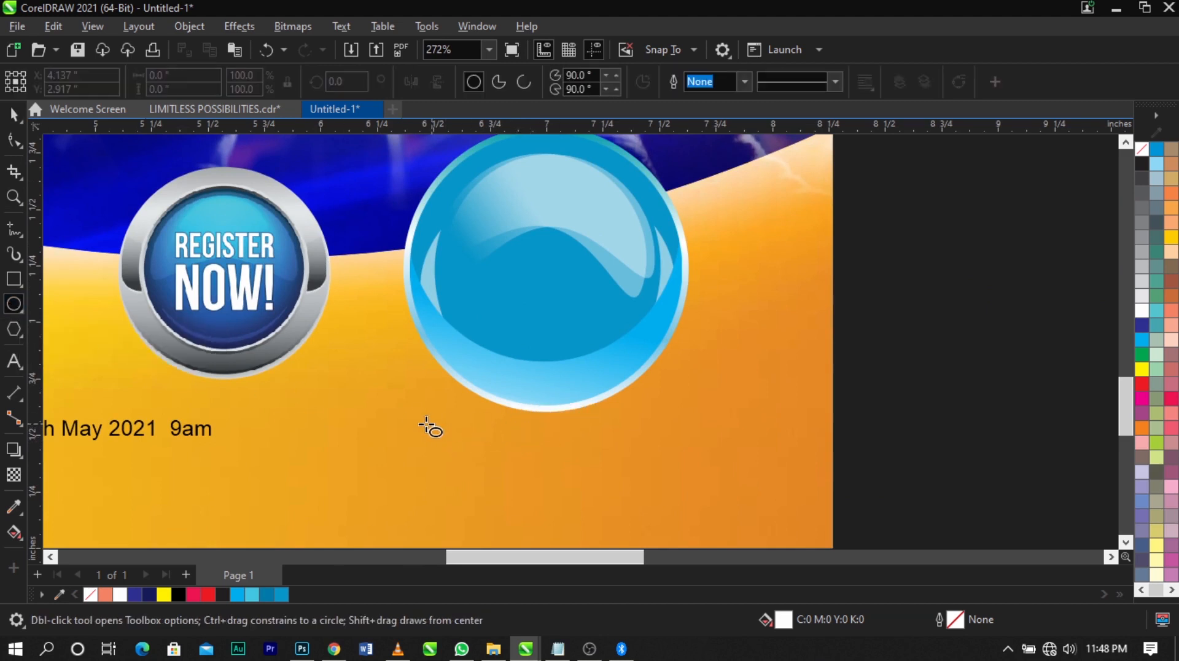
drag(405, 402, 707, 467)
key(space)
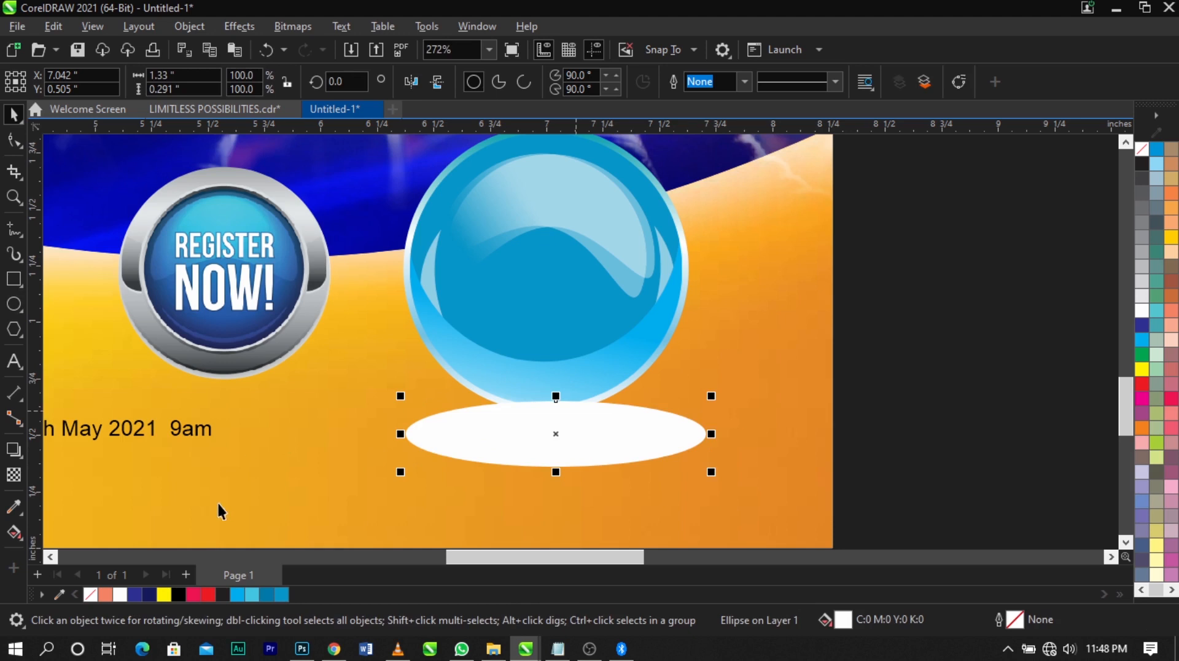
Fill the flat ellipse with uniform black in the RGB color model (#000000)
click(180, 597)
double_click(843, 619)
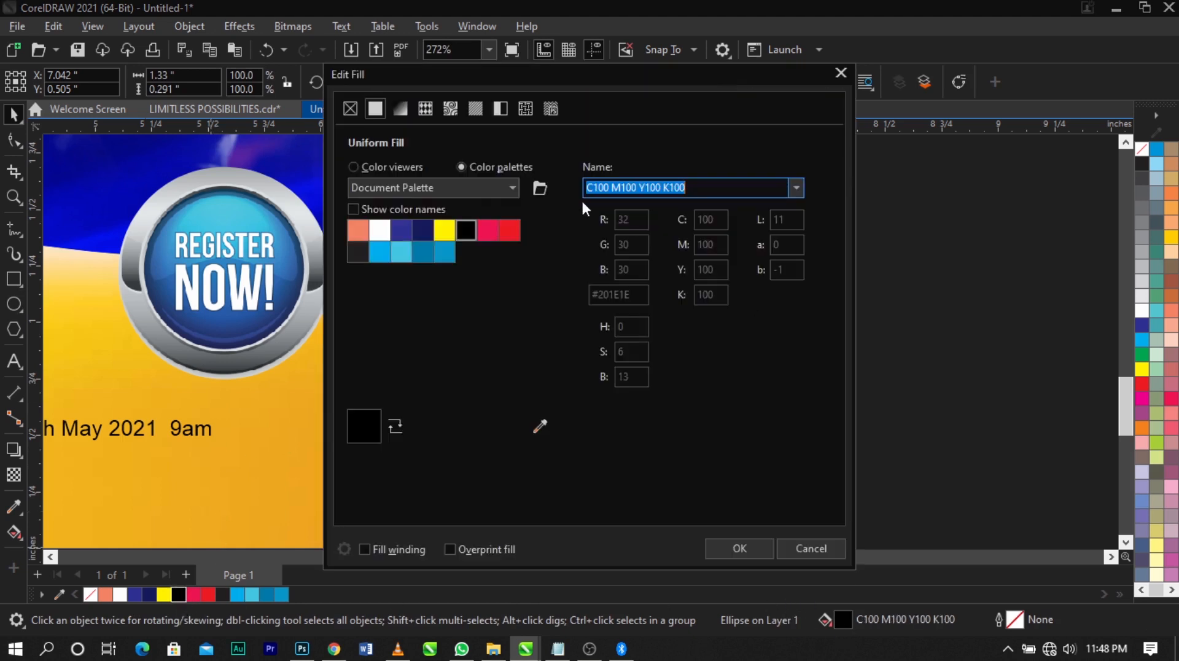
click(378, 166)
click(617, 191)
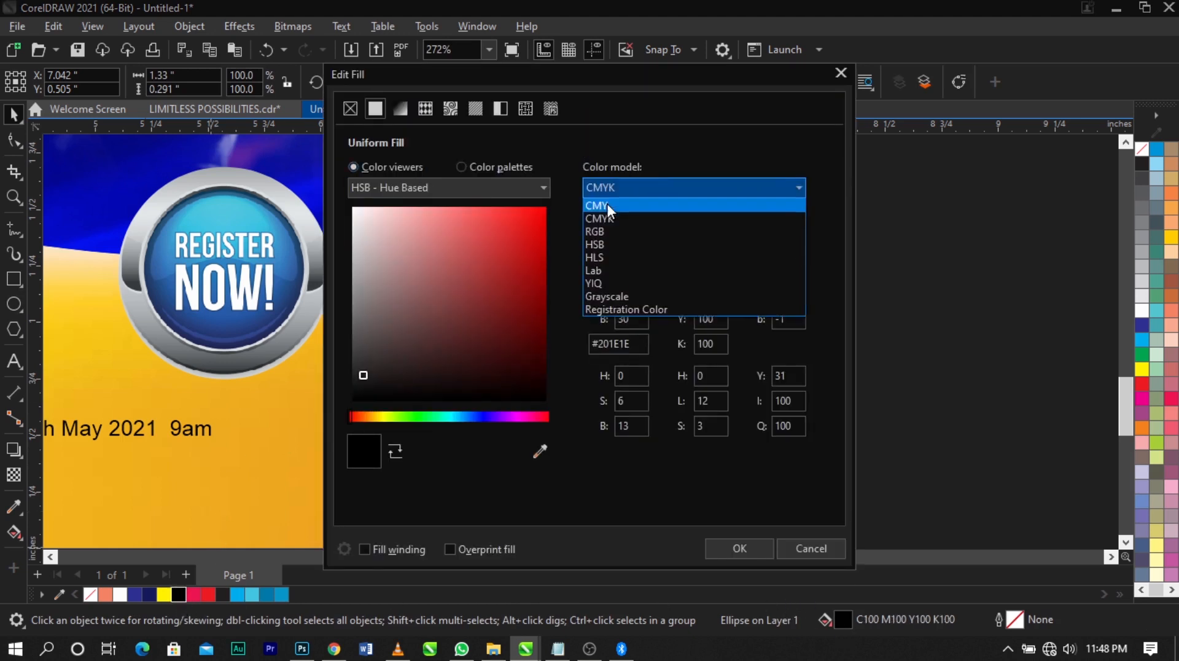
click(606, 235)
click(364, 443)
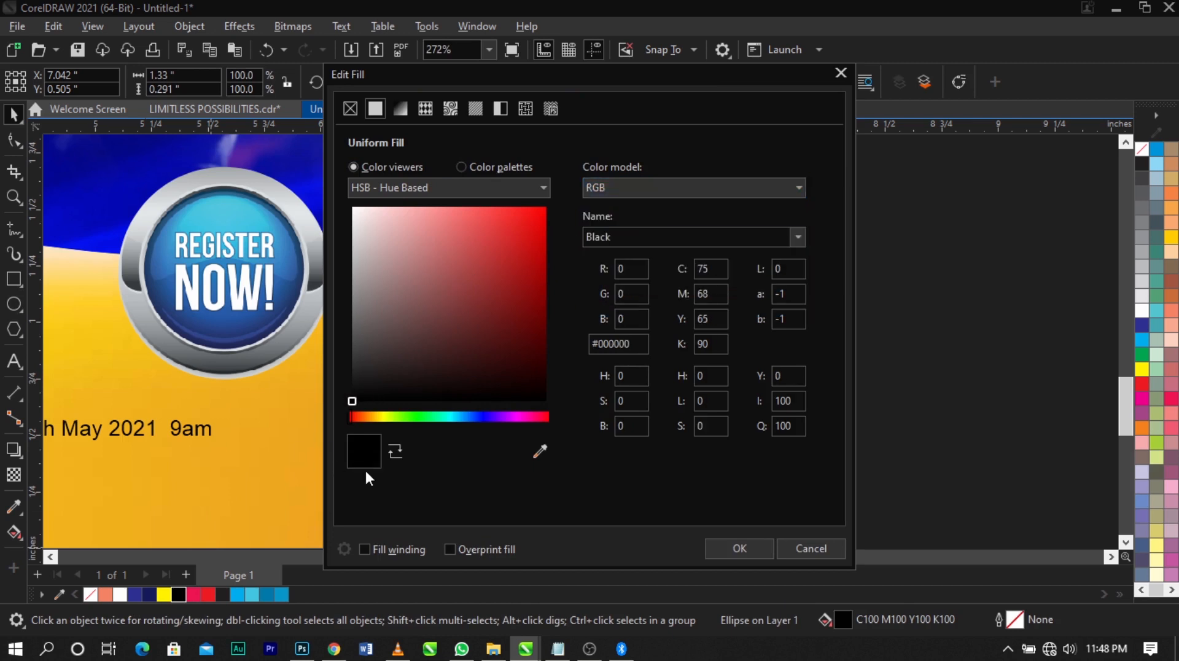
click(743, 548)
Centre the black ellipse horizontally under the blue badge
click(641, 438)
drag(642, 437, 634, 437)
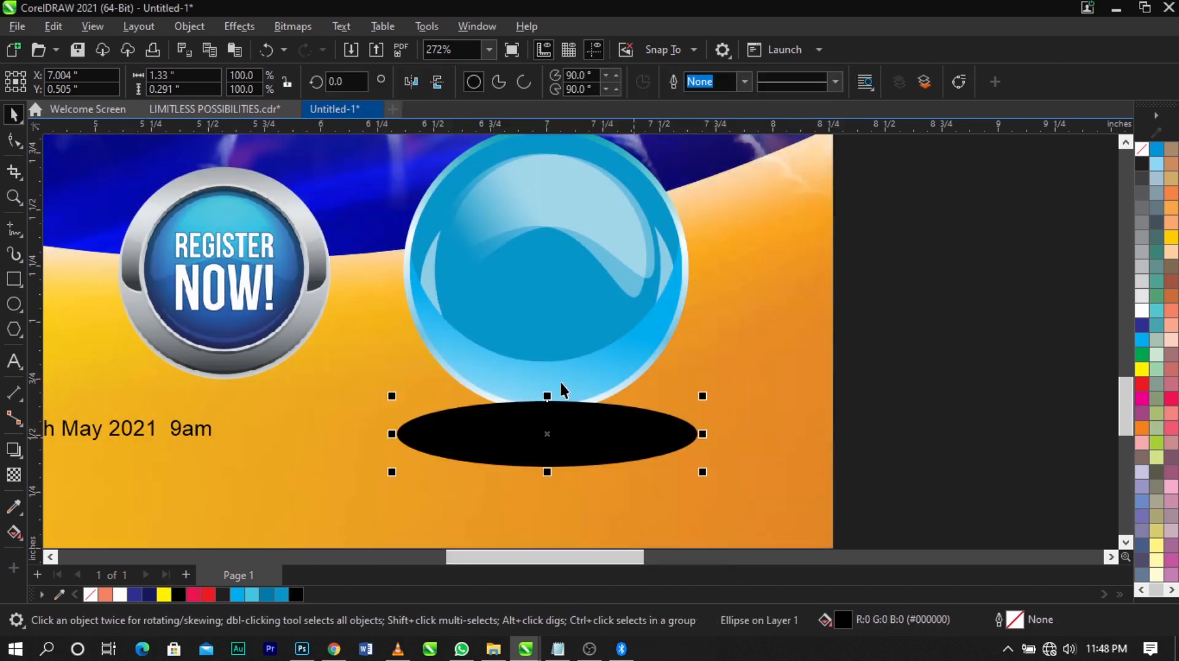
shift+click(561, 382)
key(c)
click(877, 352)
click(580, 429)
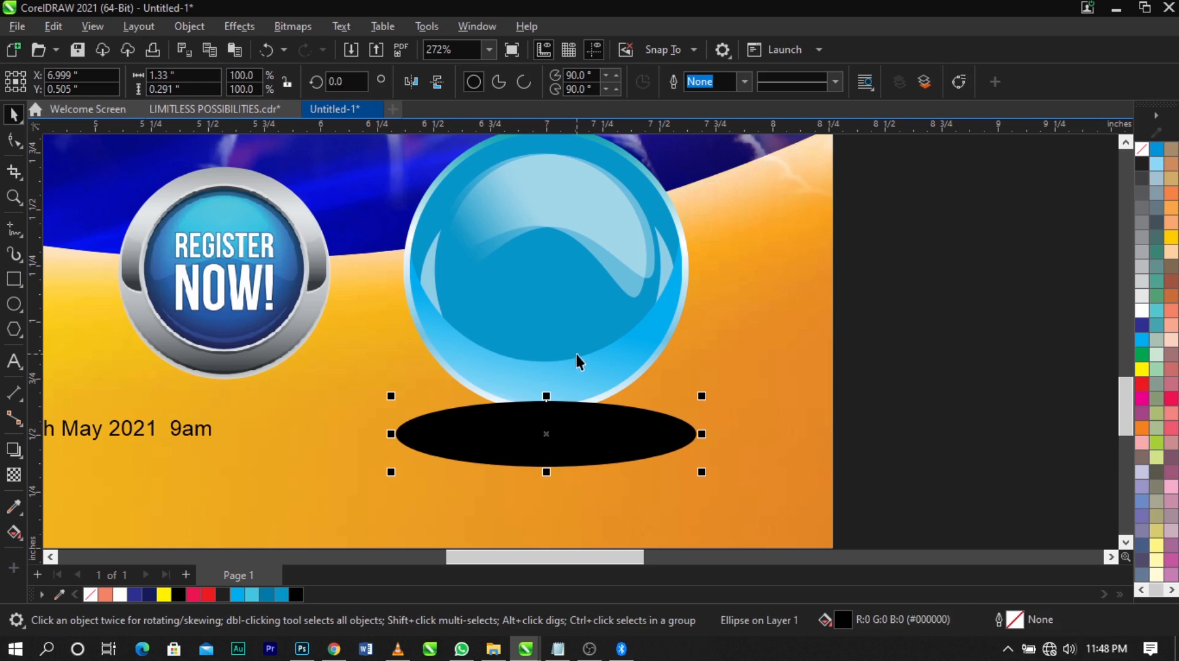
Convert the black ellipse to an RGB bitmap at 300 dpi
click(294, 27)
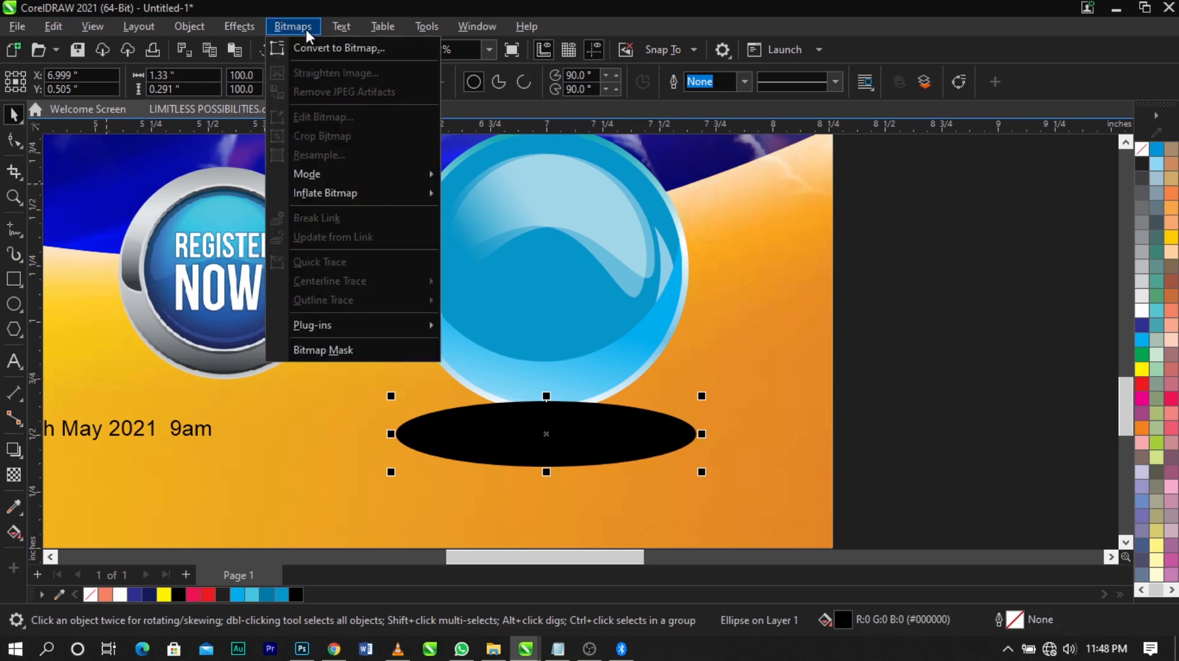
click(332, 46)
click(606, 421)
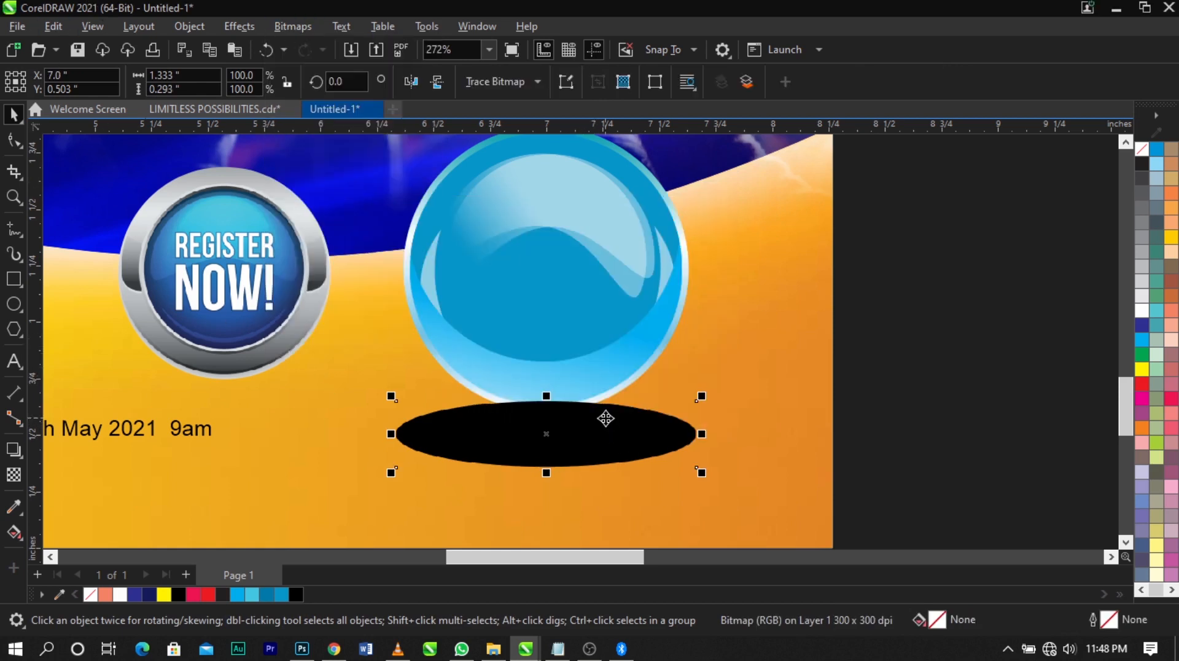
Apply a Gaussian Blur with a radius of 32.3 pixels to the black ellipse bitmap
click(247, 28)
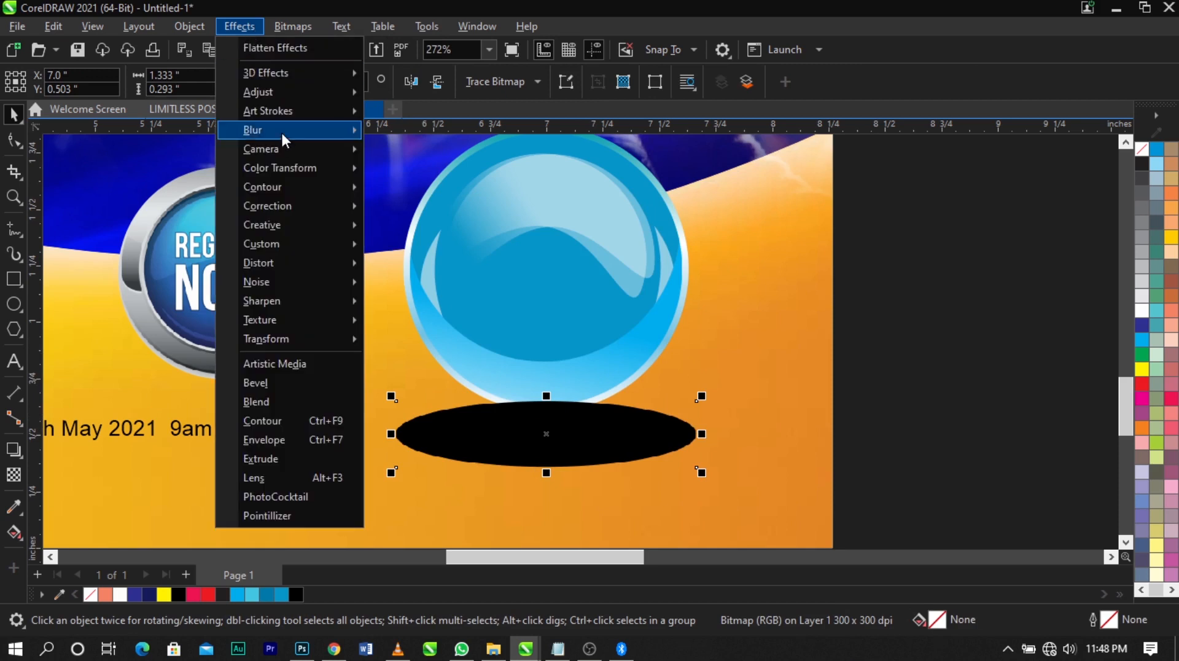
mouse_move(282, 130)
click(426, 165)
drag(668, 231, 703, 186)
click(588, 300)
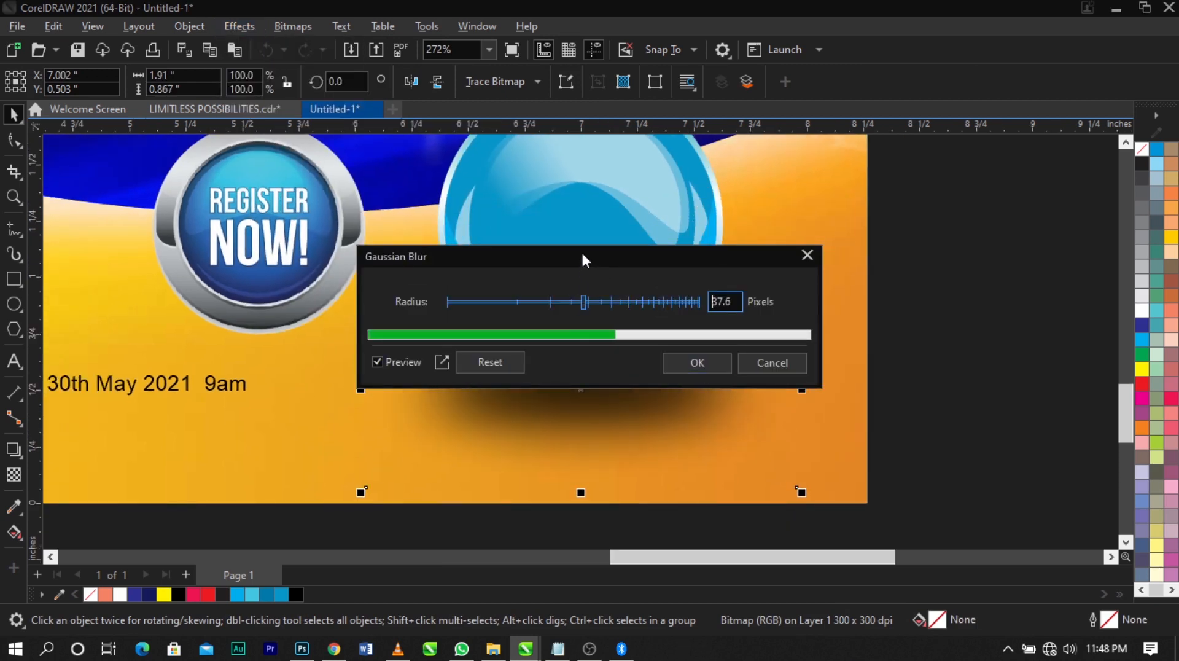
drag(581, 250, 584, 122)
mouse_move(593, 168)
mouse_down()
mouse_move(566, 168)
mouse_move(579, 170)
mouse_up()
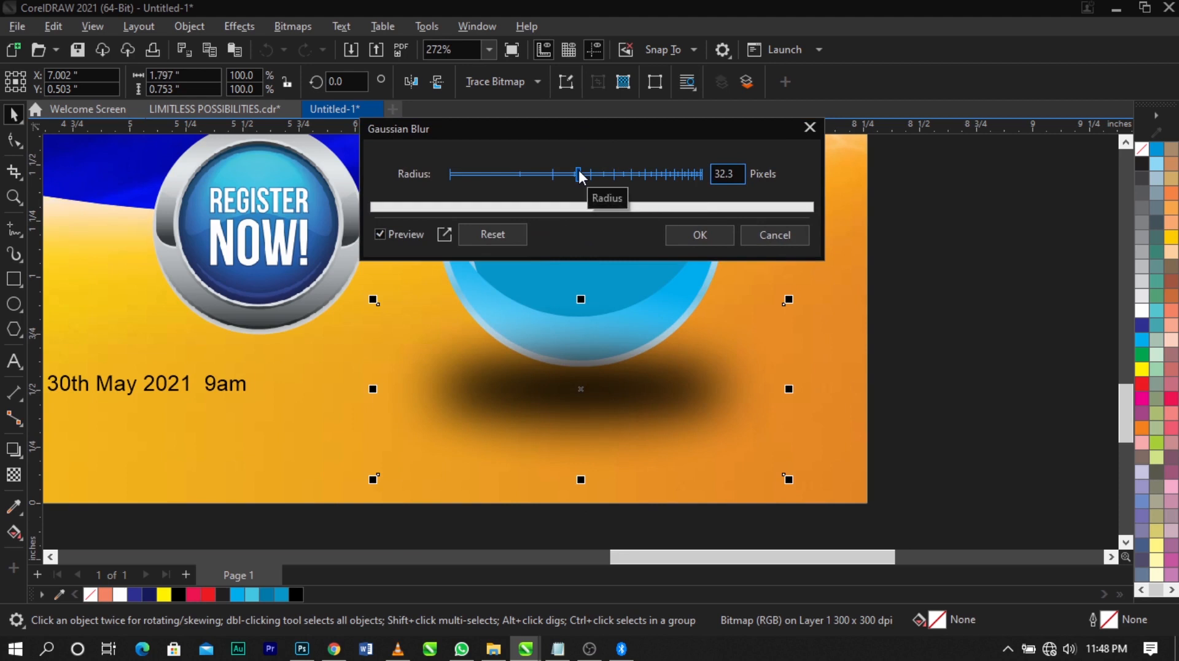
click(700, 235)
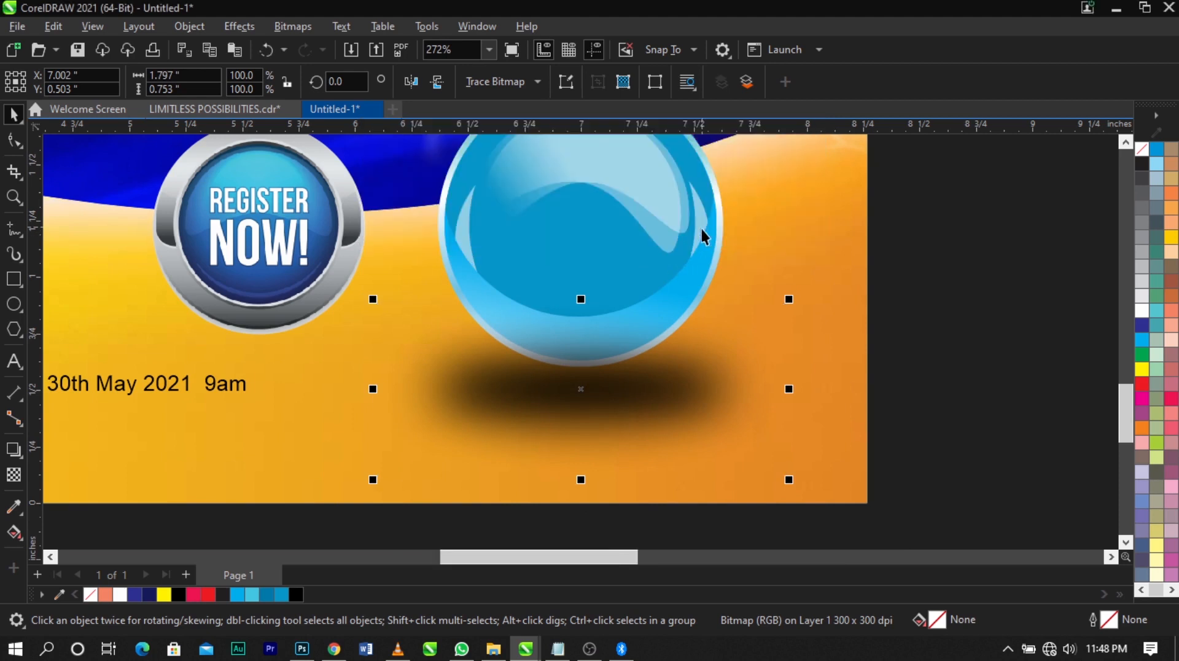
Flatten the blurred shadow to about 0.273 in high, raise it slightly and centre it horizontally on the badge
drag(581, 480, 589, 424)
mouse_move(632, 393)
mouse_down()
mouse_move(585, 423)
mouse_move(583, 410)
mouse_move(651, 379)
mouse_up()
shift+click(614, 300)
key(c)
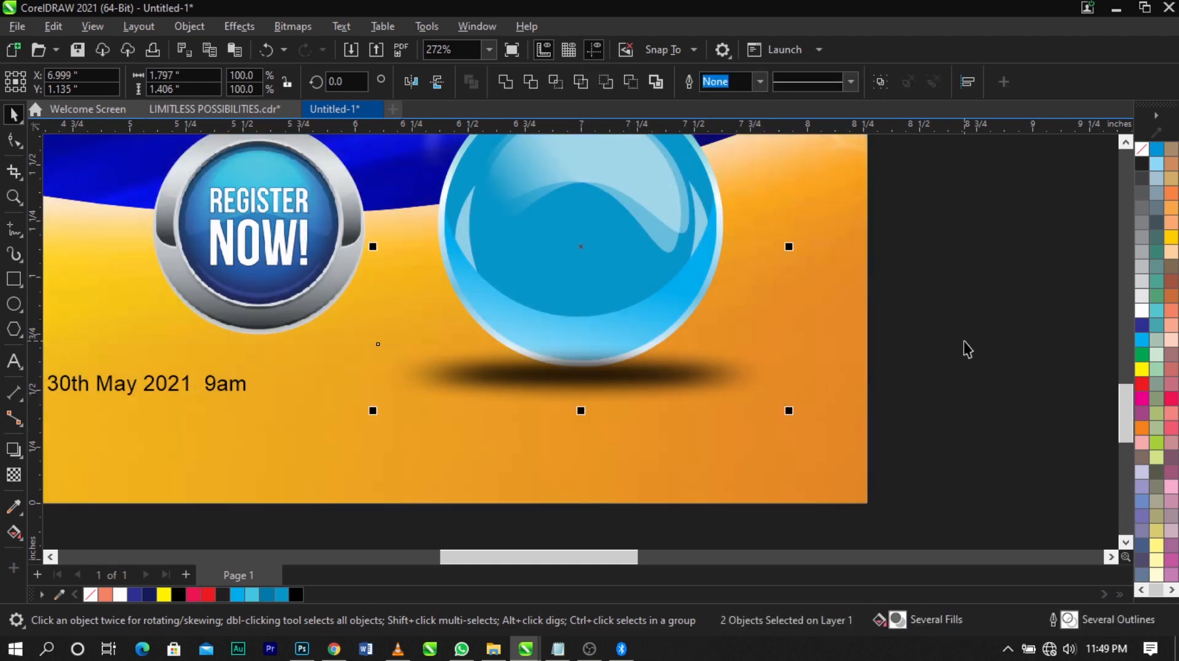
click(966, 343)
Give the shadow a uniform transparency of 26 and tuck it up behind the badge's lower edge
click(698, 363)
click(12, 480)
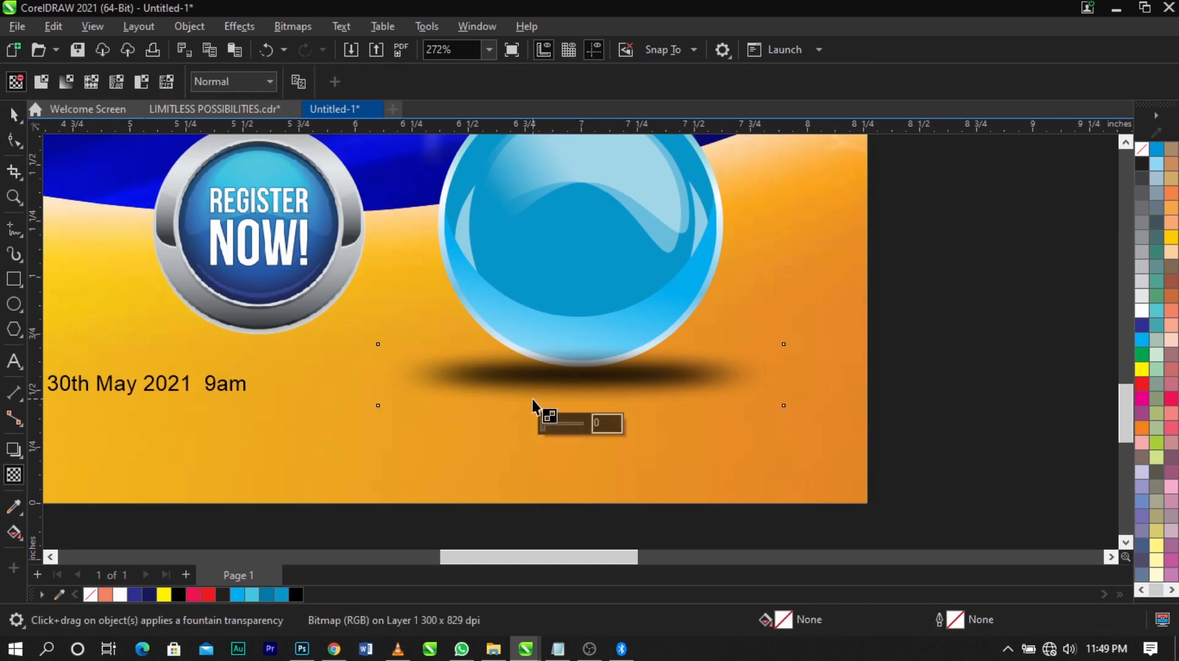
drag(550, 421, 555, 423)
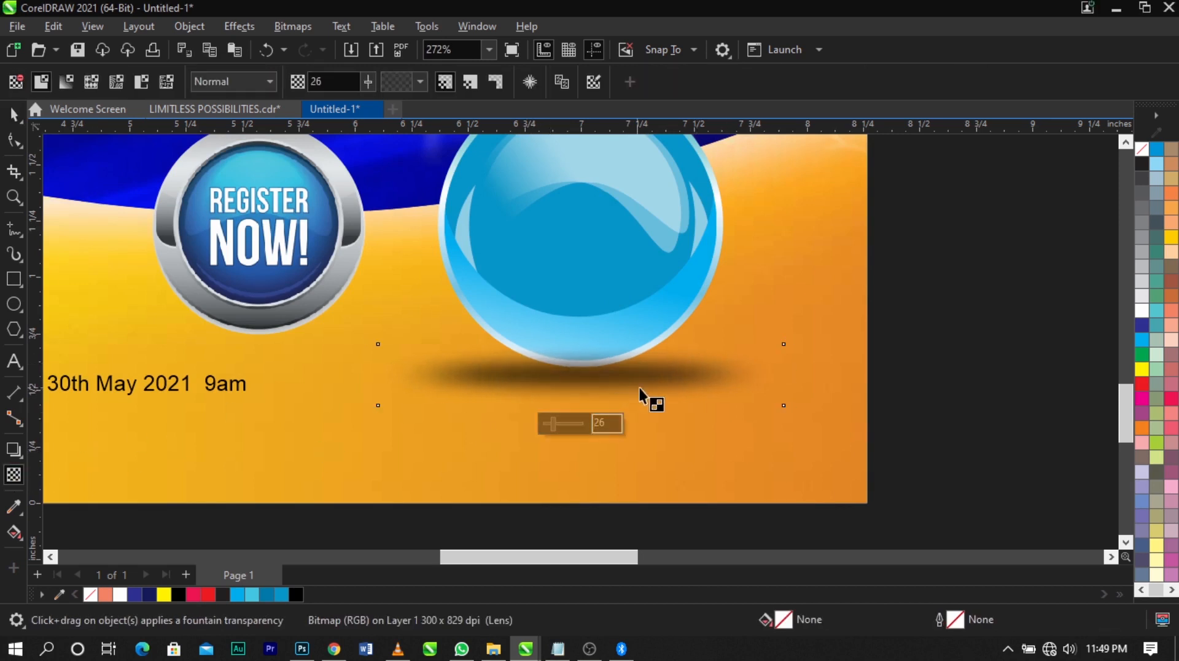
key(space)
drag(707, 391, 706, 373)
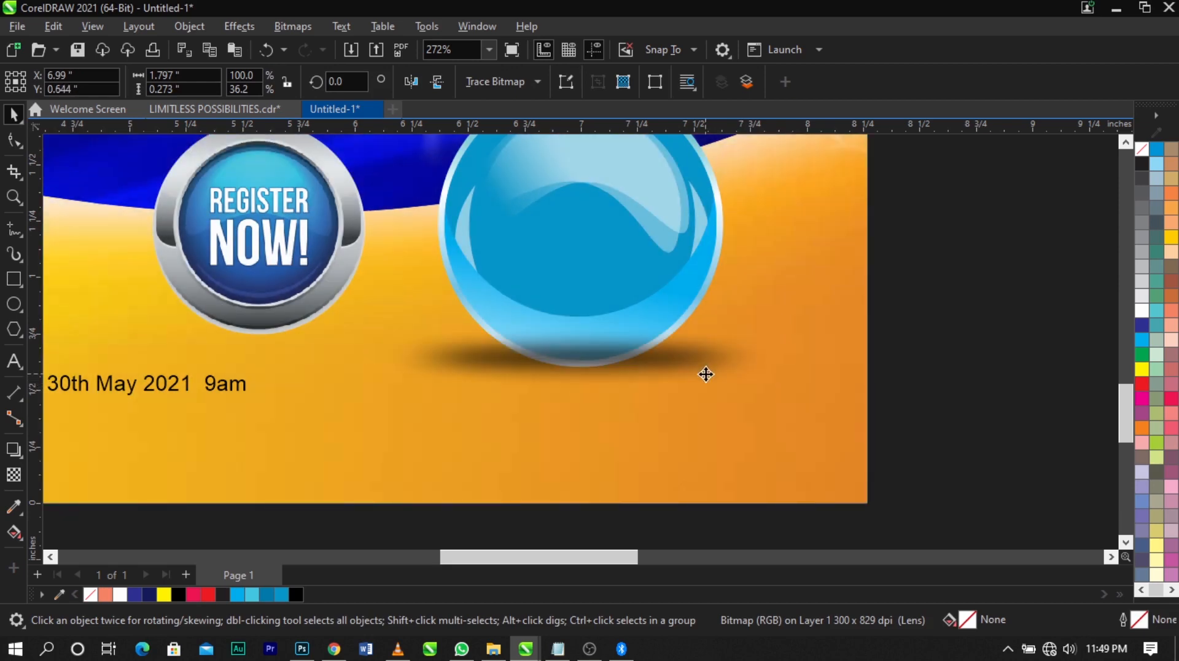
scroll(705, 373, down, 2)
drag(877, 167, 522, 427)
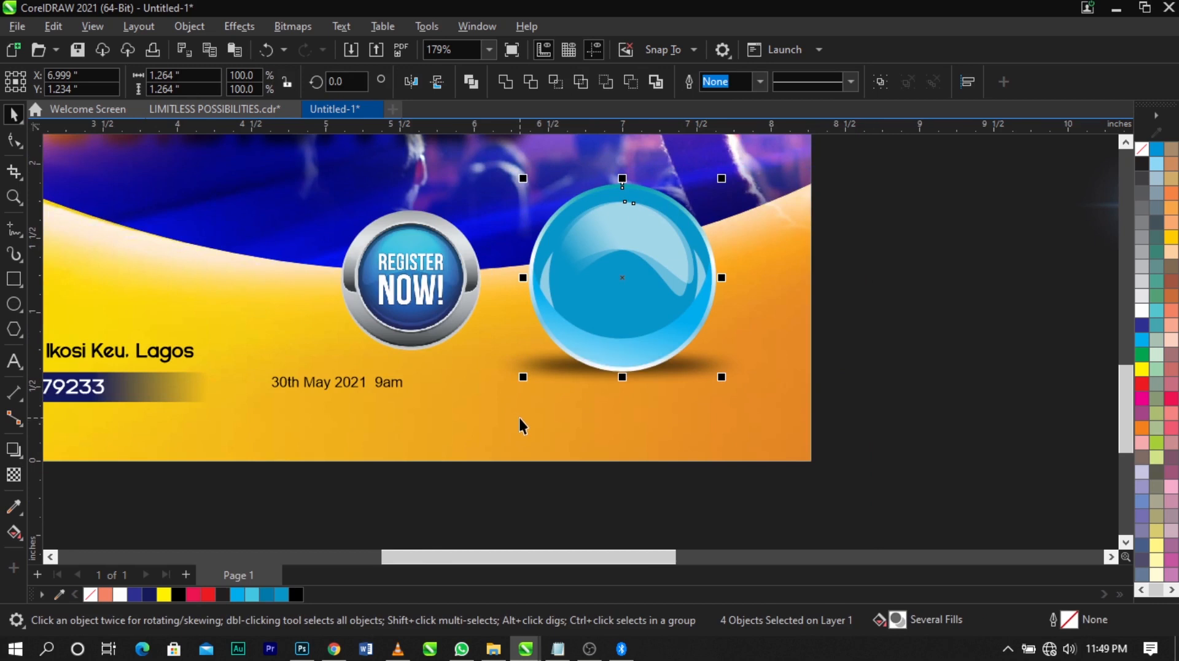
click(873, 377)
click(684, 312)
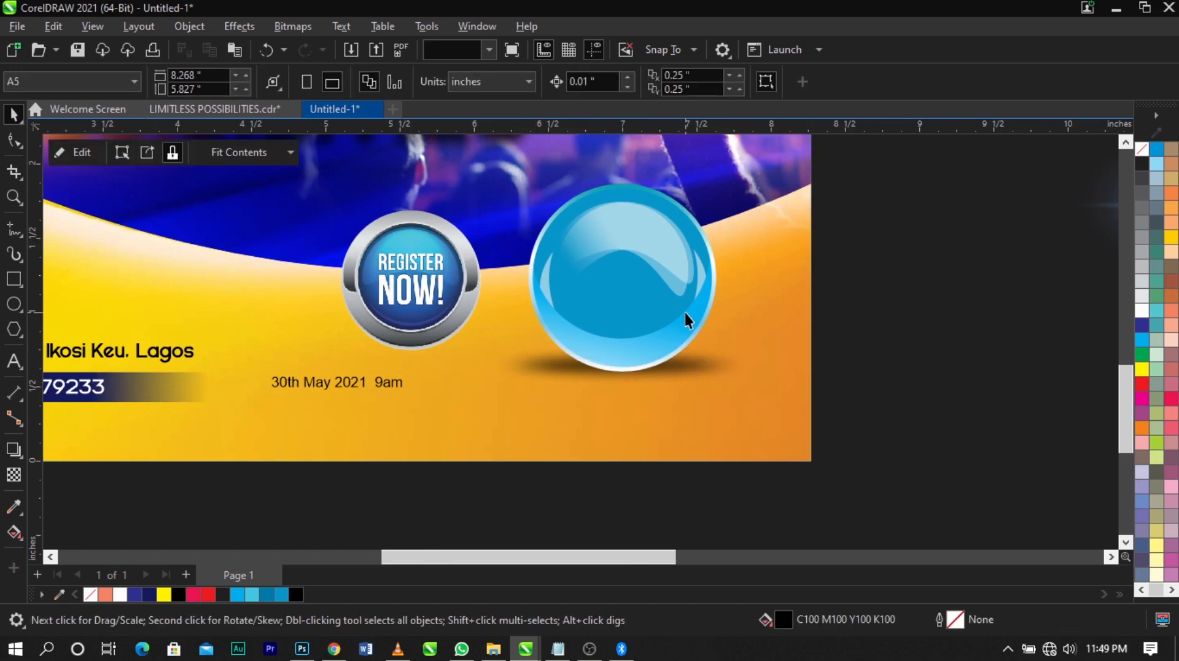
drag(706, 283, 742, 283)
key(ctrl+z)
Group the badge's four objects, leaving out the shadow
drag(906, 155, 588, 348)
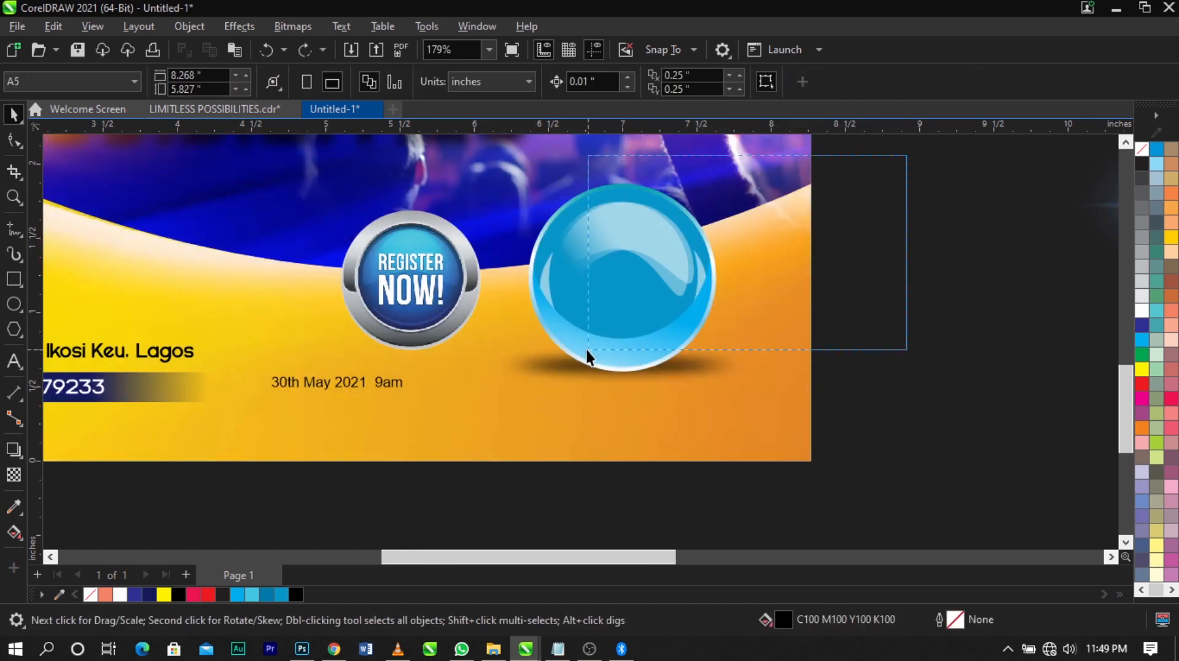
drag(535, 403, 522, 411)
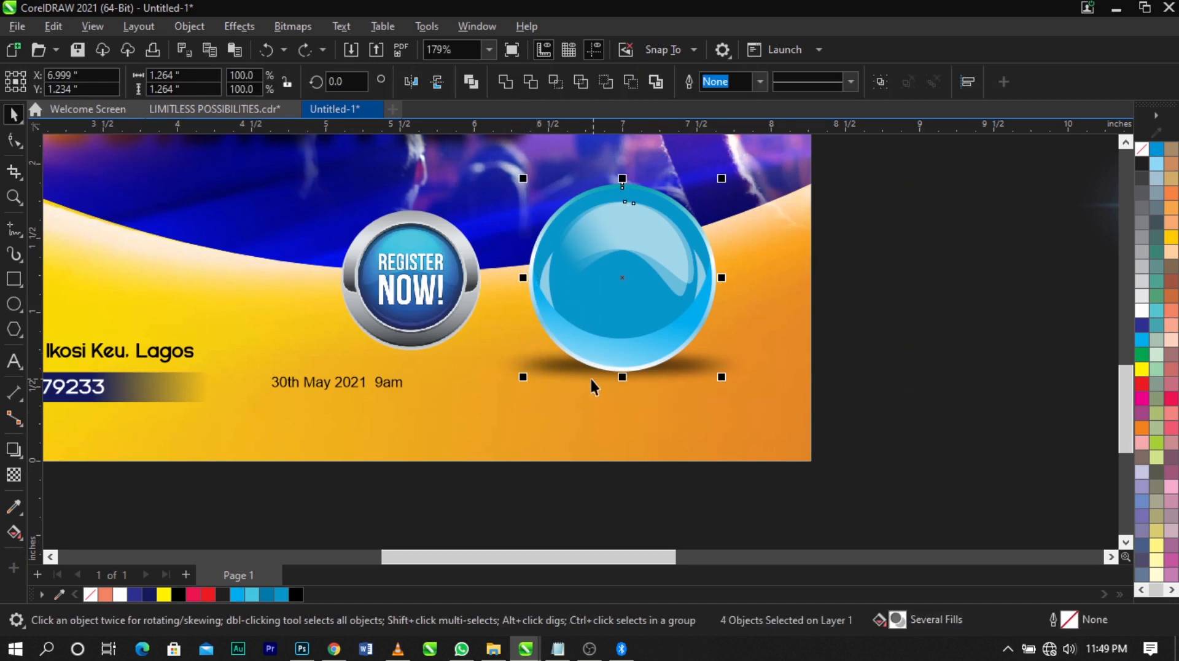
key(ctrl+g)
Make a copy of the badge group, scale it to about 0.702 in across and place it over the Register Now button's centre
drag(621, 277, 904, 326)
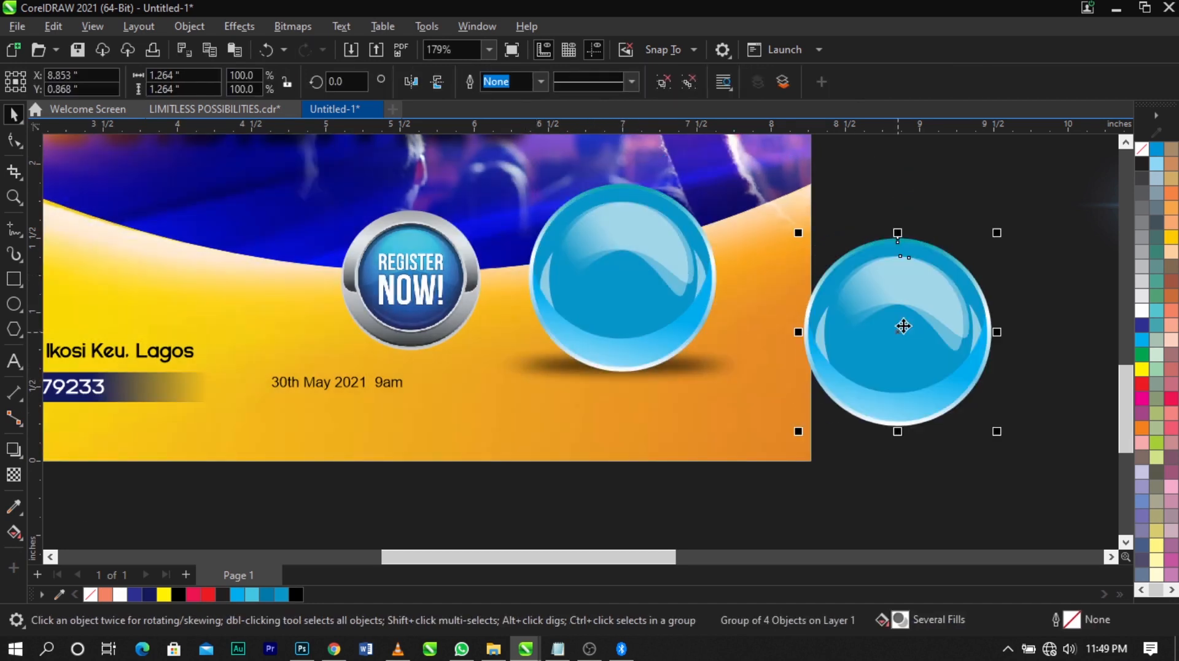
drag(997, 233, 909, 321)
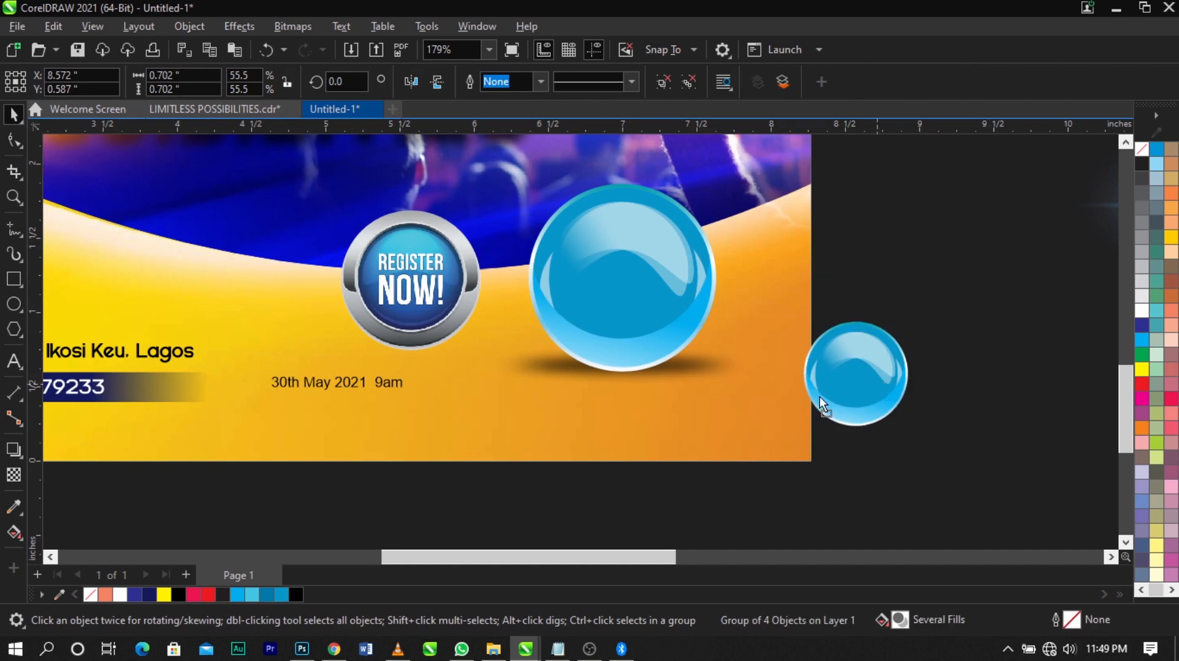
drag(826, 399, 430, 289)
Nudge the small badge copy into the silver ring's opening and enlarge it to about 0.705 in across
key(F2)
drag(299, 201, 563, 383)
key(space)
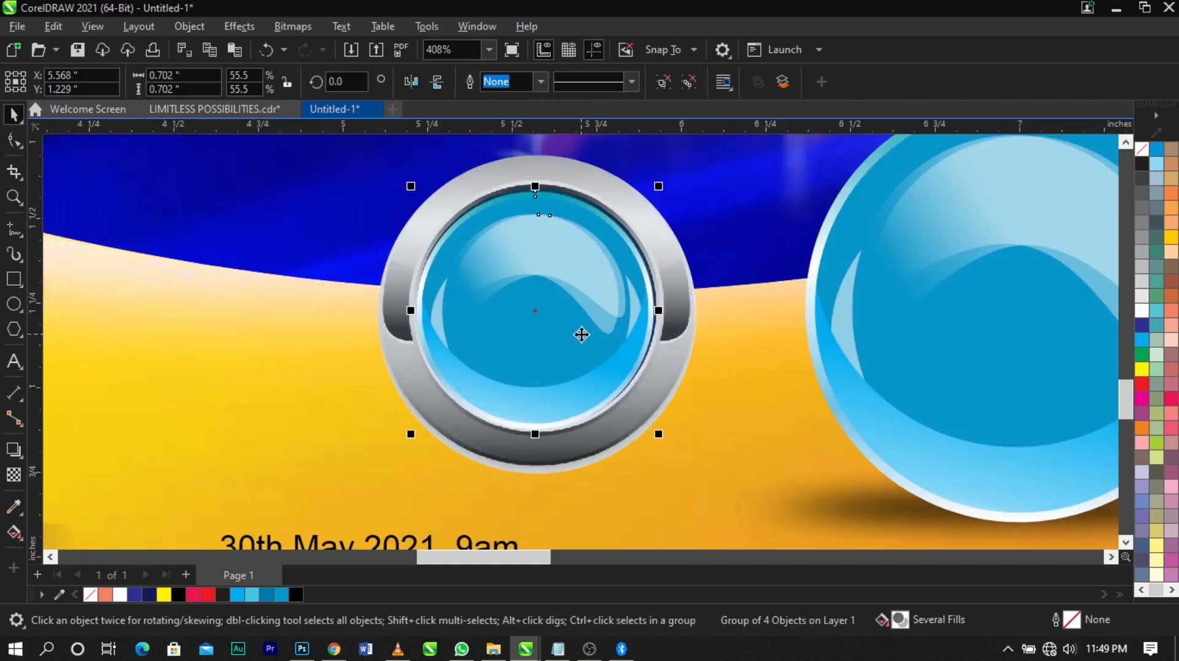
scroll(582, 335, up, 2)
drag(555, 318, 553, 327)
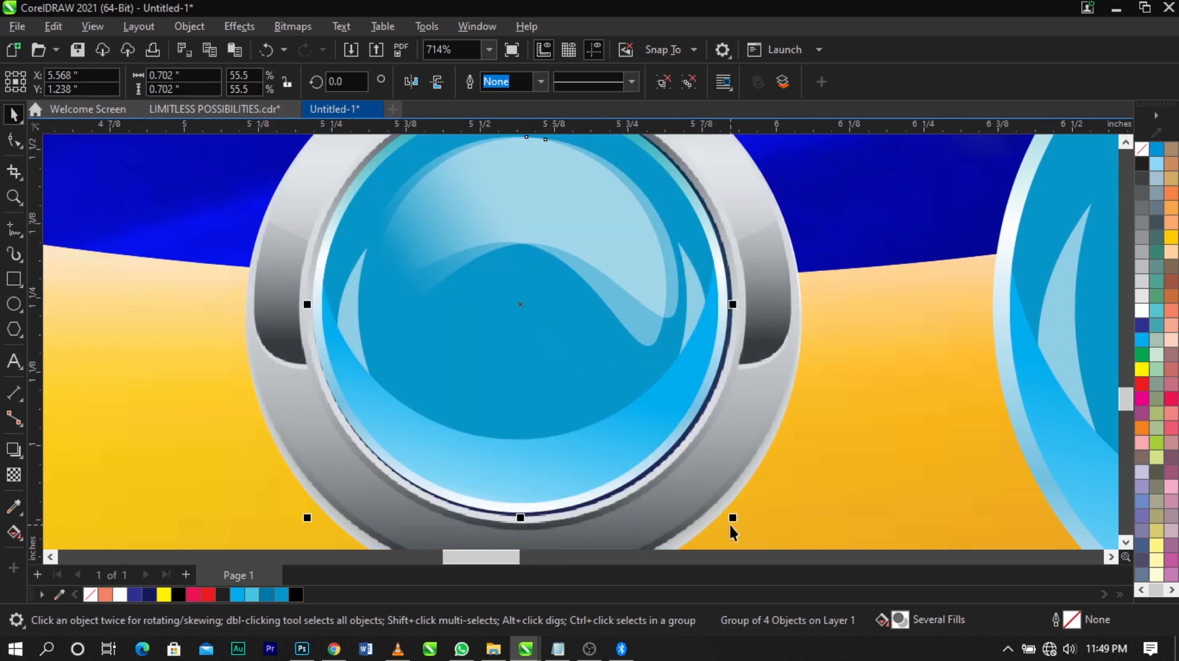
drag(736, 521, 743, 516)
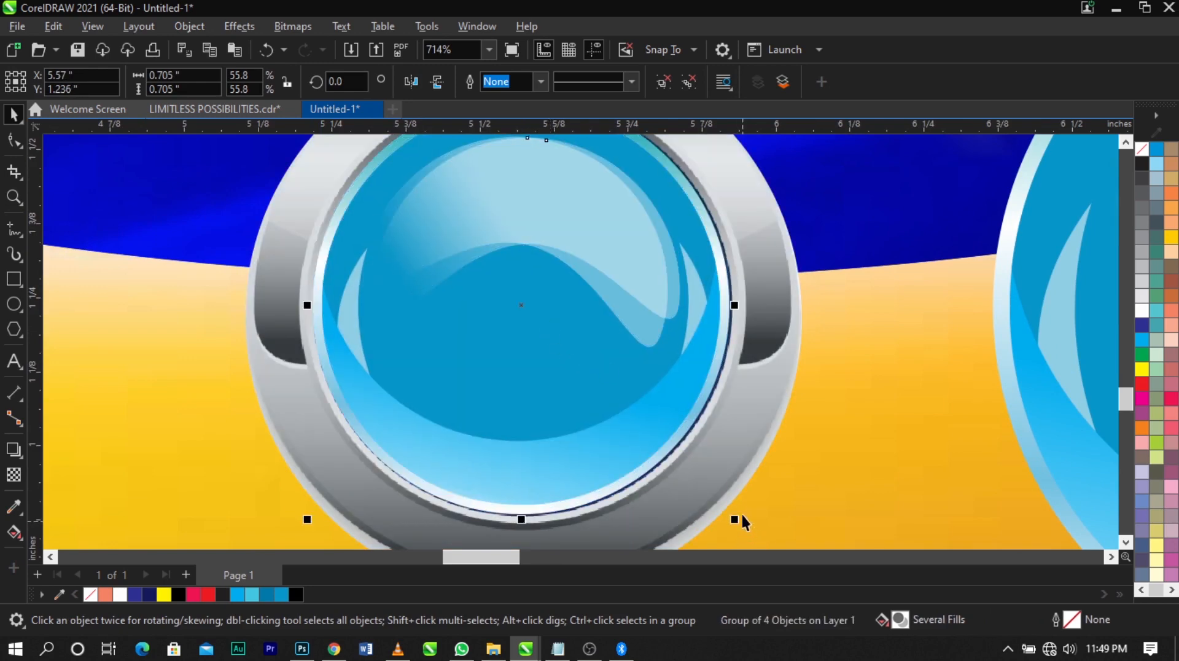
Delete the white gradient rim circle from the small badge copy and enlarge the remaining group to about 0.716 in across
ctrl+click(710, 385)
key(Delete)
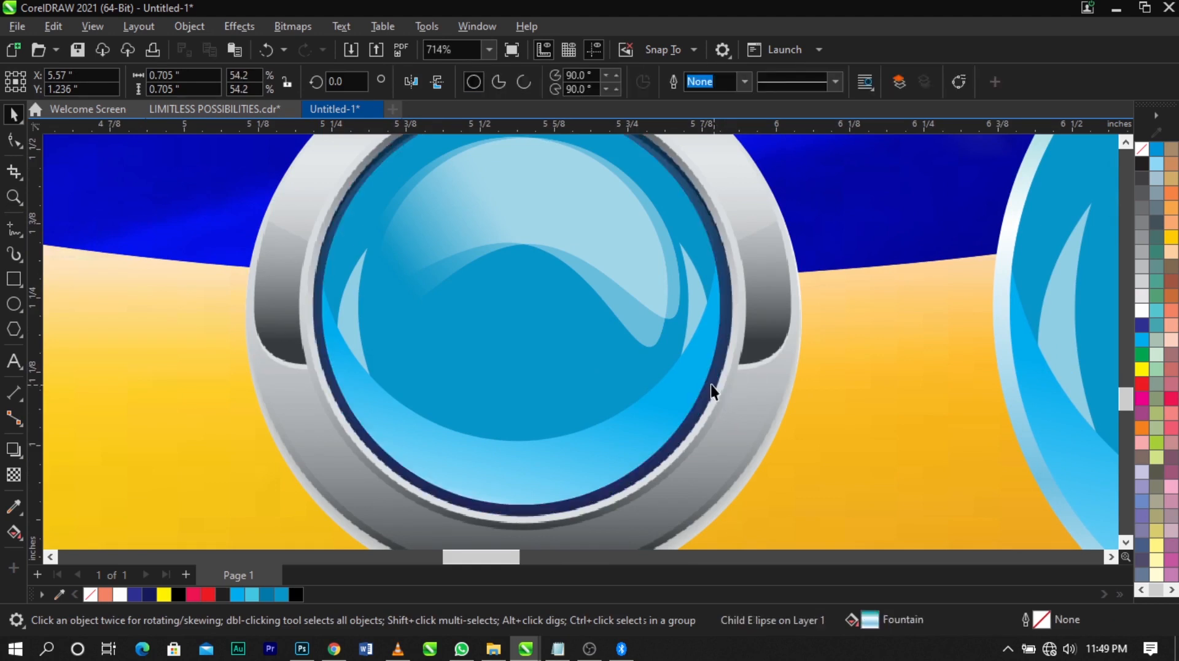
click(669, 368)
drag(728, 513, 741, 527)
scroll(666, 424, down, 1)
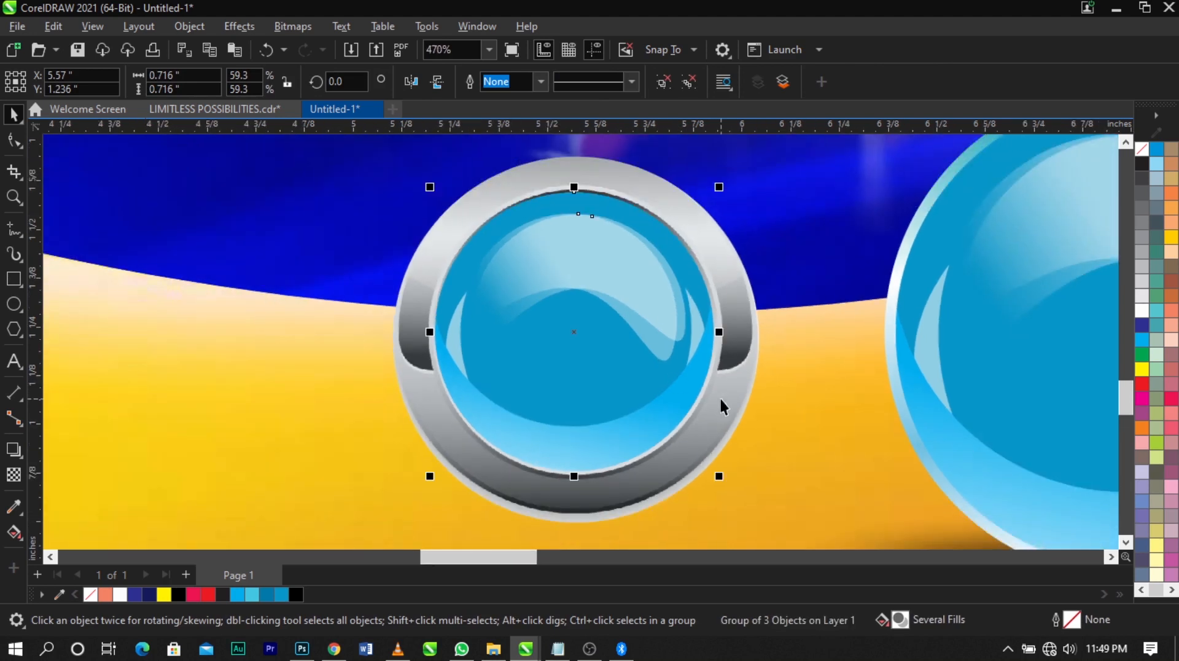
Reduce the small badge copy to about 0.684 in across and group it, centred, with the silver ring
scroll(721, 202, up, 1)
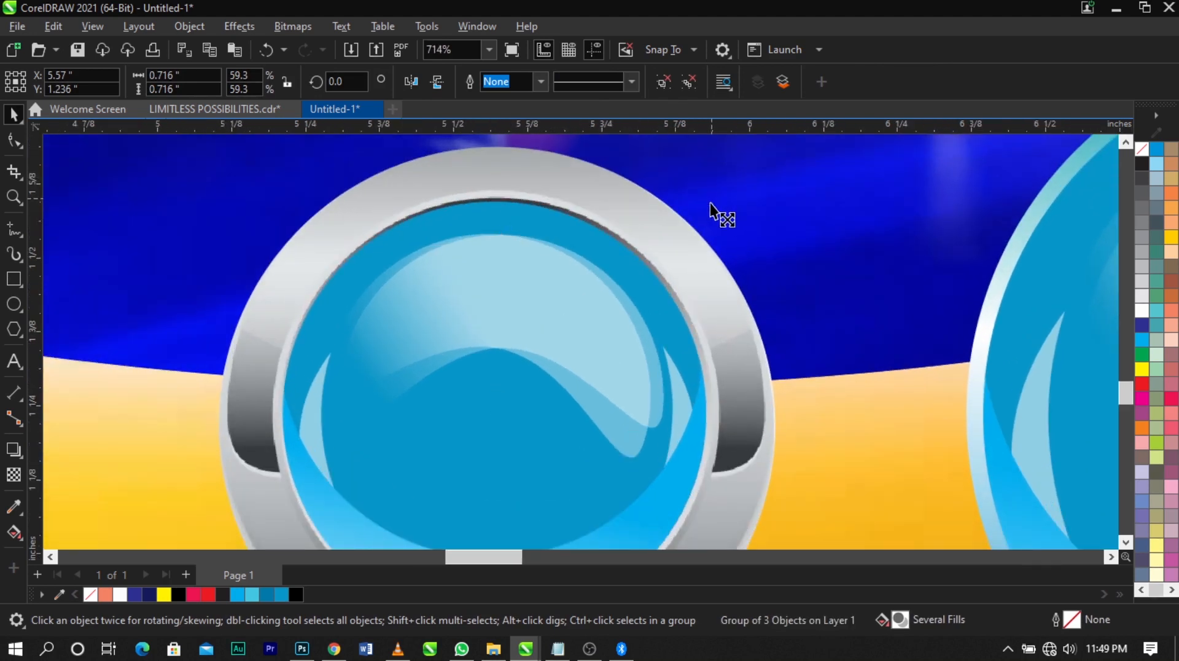
drag(710, 202, 710, 207)
scroll(710, 208, down, 2)
scroll(699, 221, up, 1)
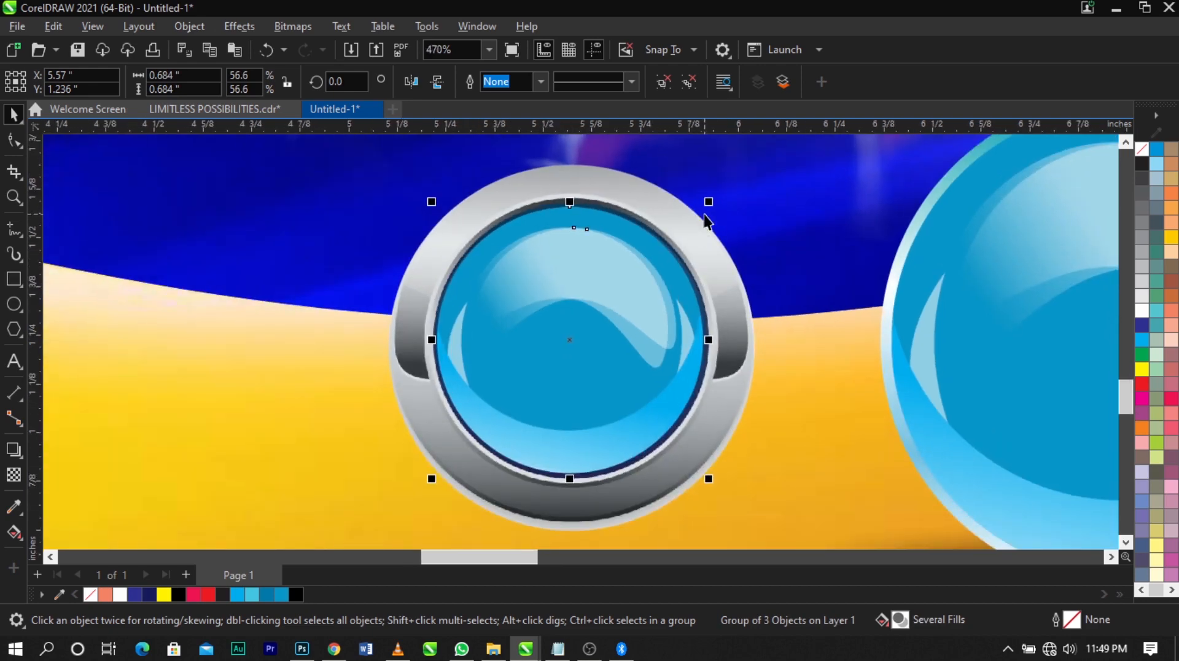
click(709, 201)
shift+click(731, 344)
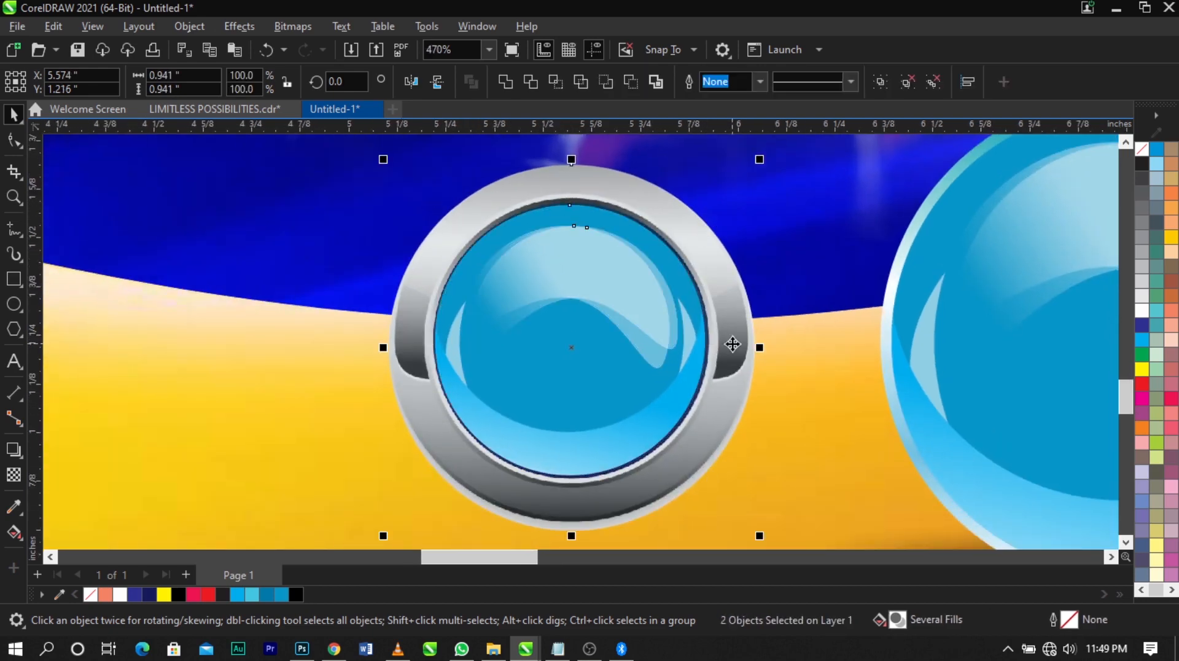
scroll(585, 317, down, 3)
Copy the large badge's shadow beneath the silver-ringed button at about 1.304 in wide
click(940, 416)
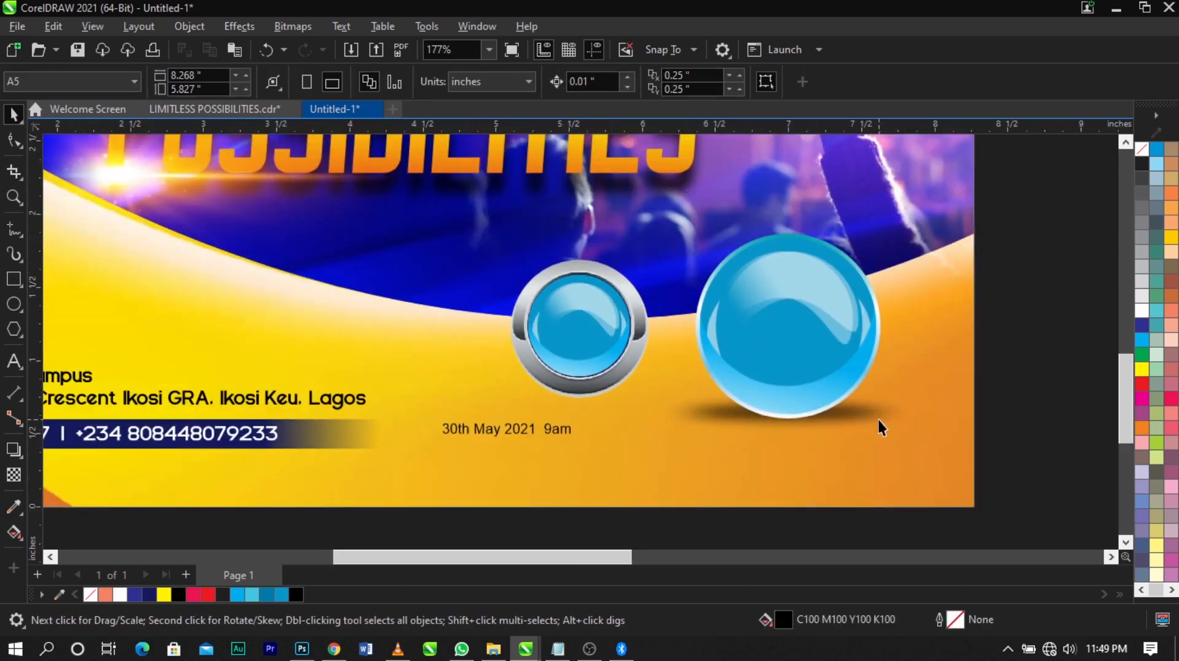
click(891, 420)
drag(901, 419, 613, 406)
scroll(703, 406, up, 1)
scroll(680, 402, up, 1)
Bring the silver-ringed button group to the front and nudge its shadow up slightly against the ring's lower edge
shift+click(582, 312)
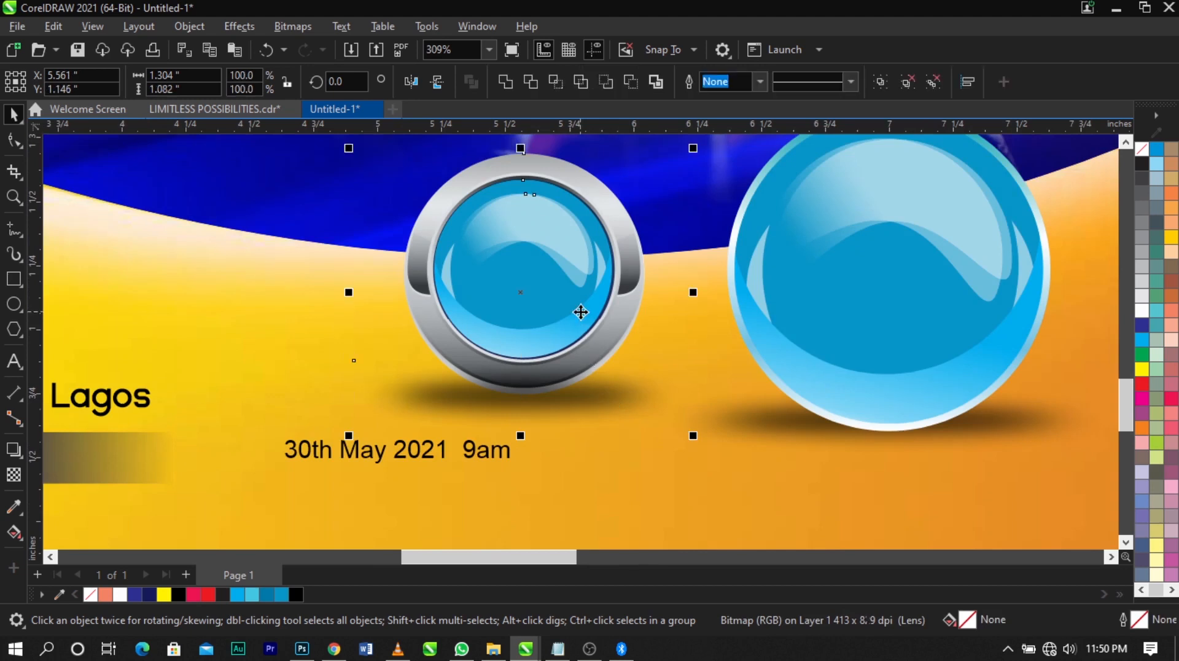
click(591, 273)
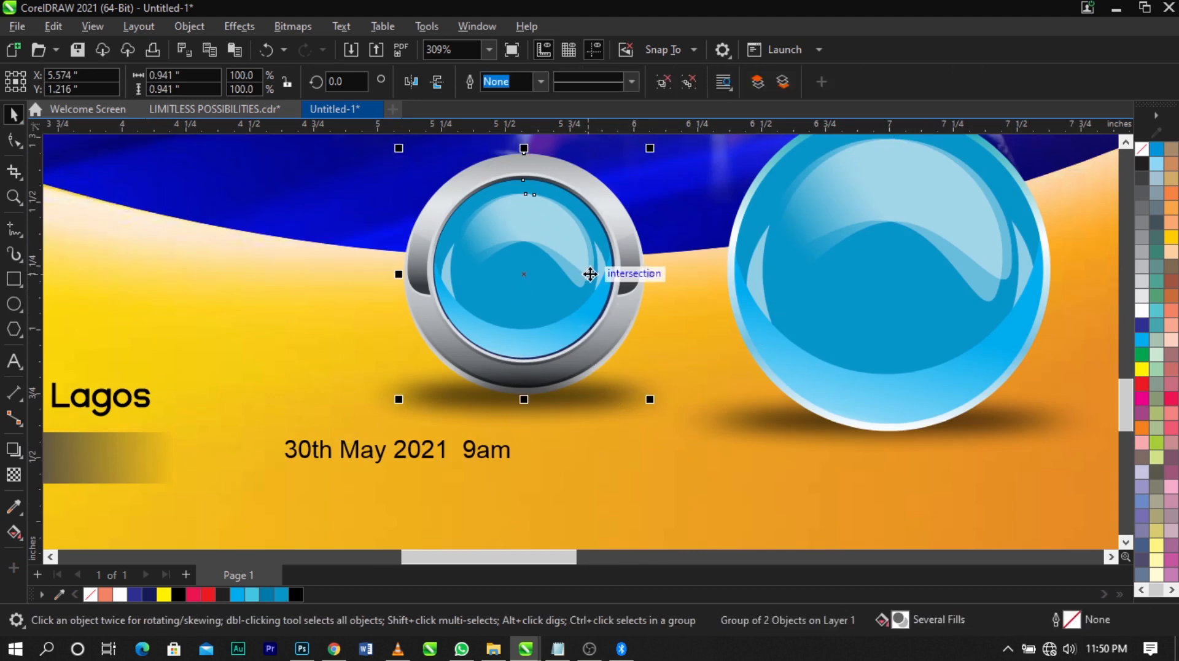
key(shift+Page_Up)
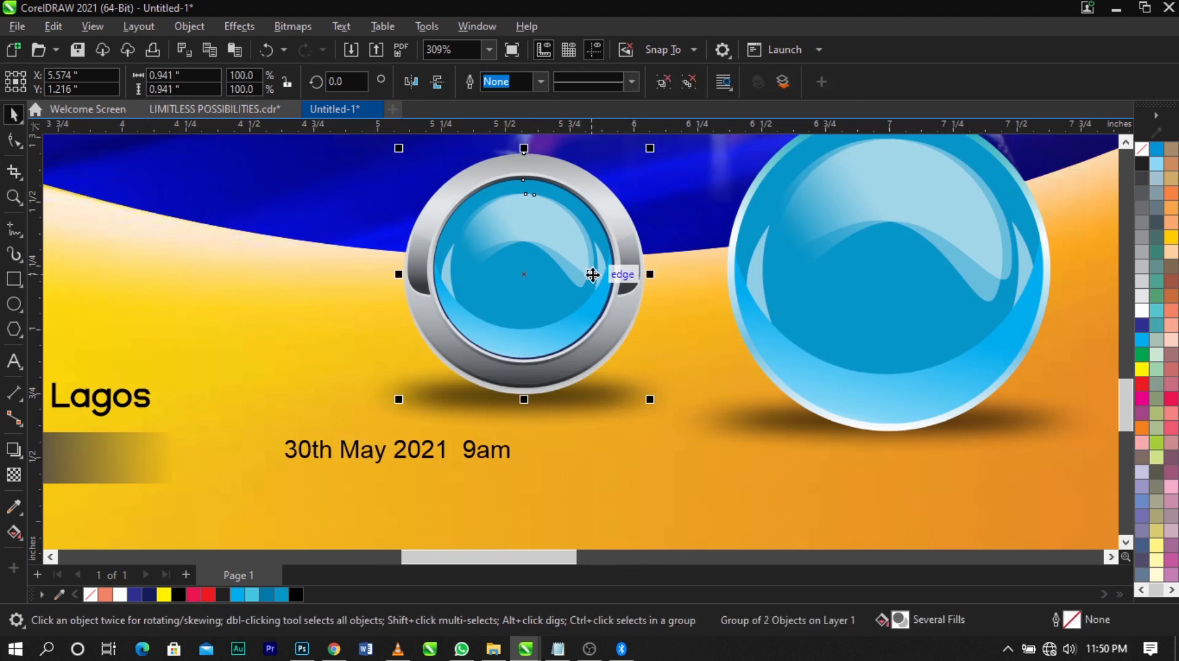
click(669, 302)
click(617, 405)
scroll(618, 406, up, 1)
drag(618, 405, 624, 392)
scroll(624, 393, down, 5)
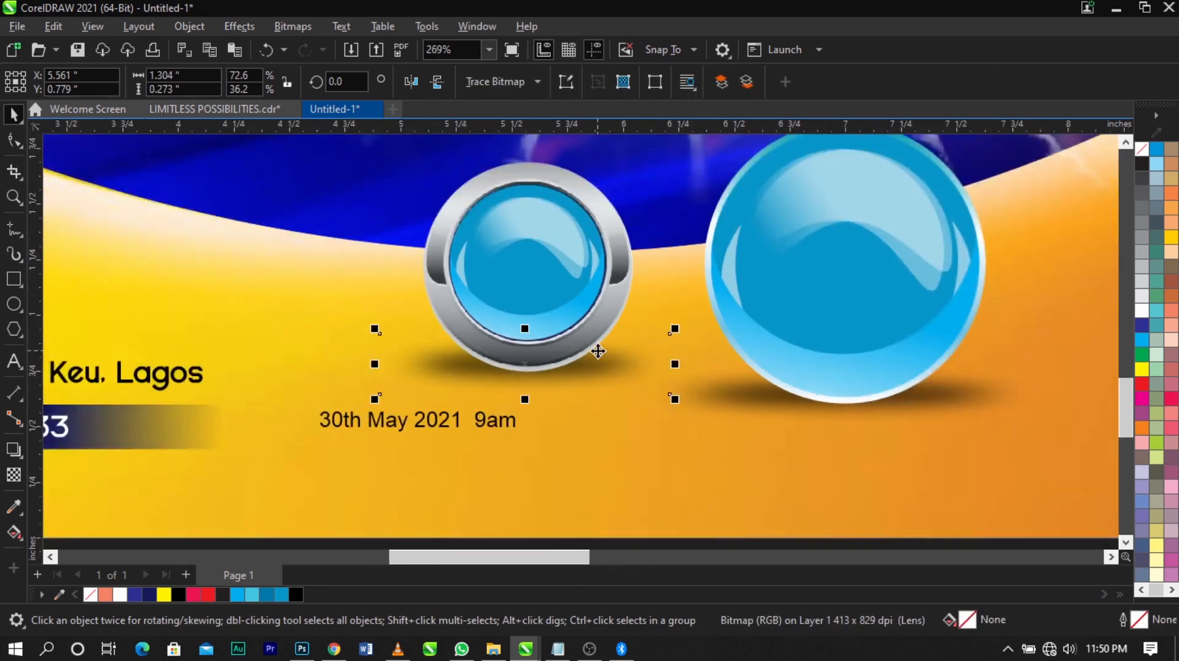
Move the "30th May 2021 9am" text to the free area below the large blue badge
key(z)
scroll(821, 355, down, 1)
drag(948, 192, 380, 424)
key(F2)
drag(339, 295, 761, 496)
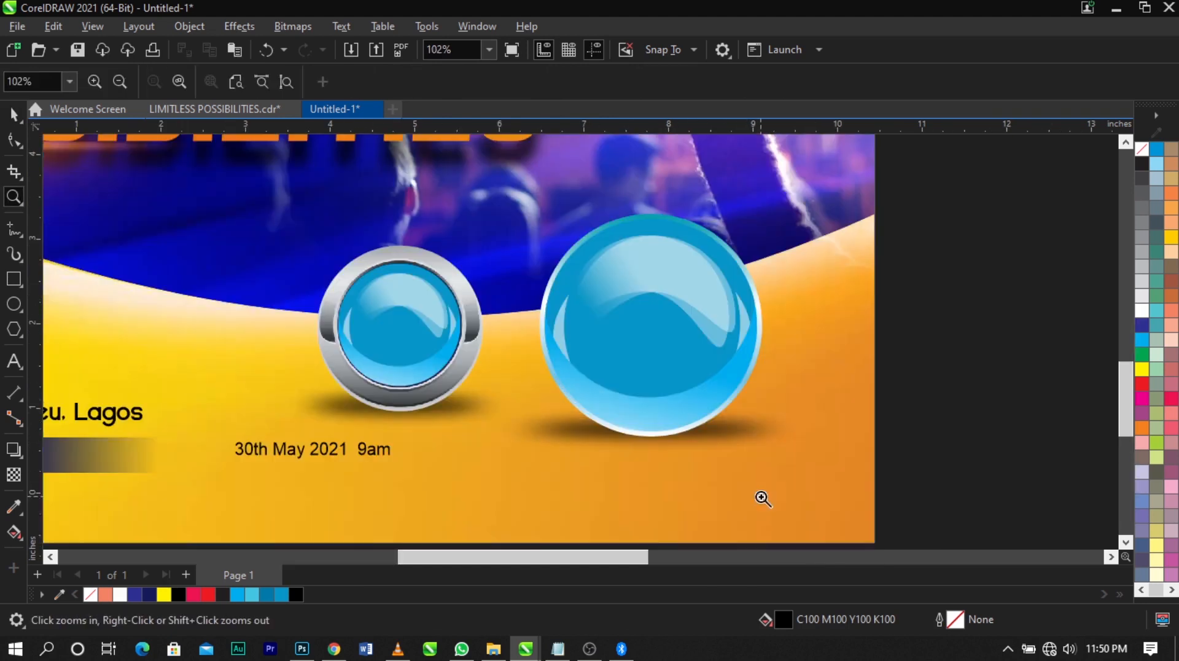
click(374, 456)
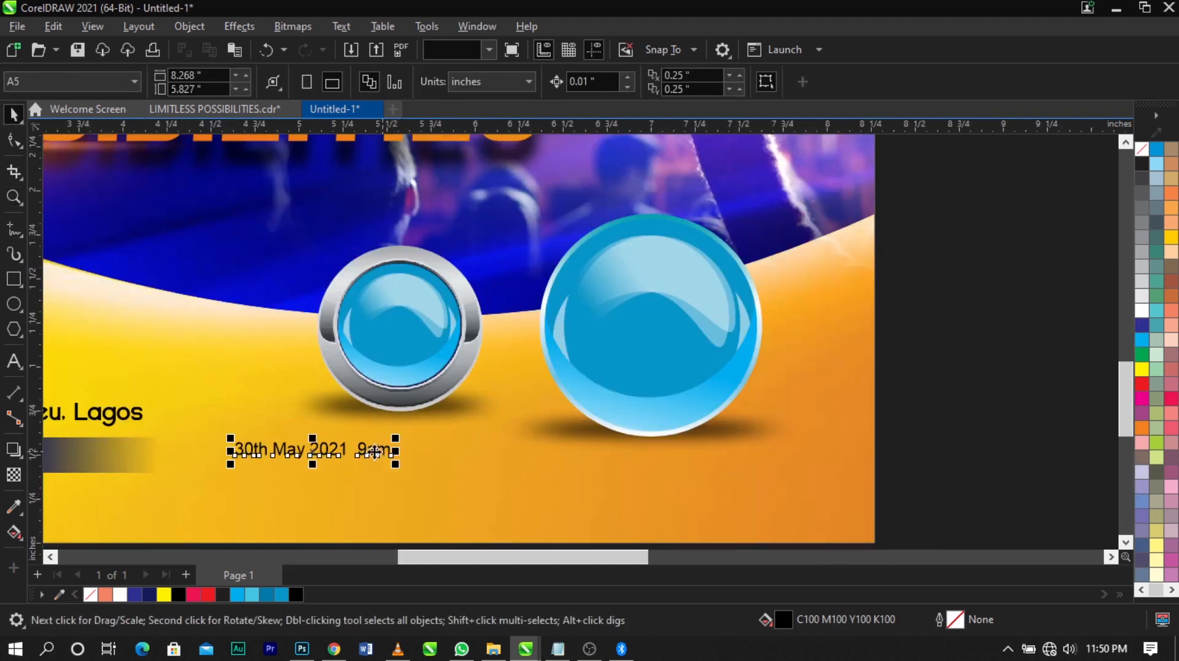
drag(375, 456, 601, 497)
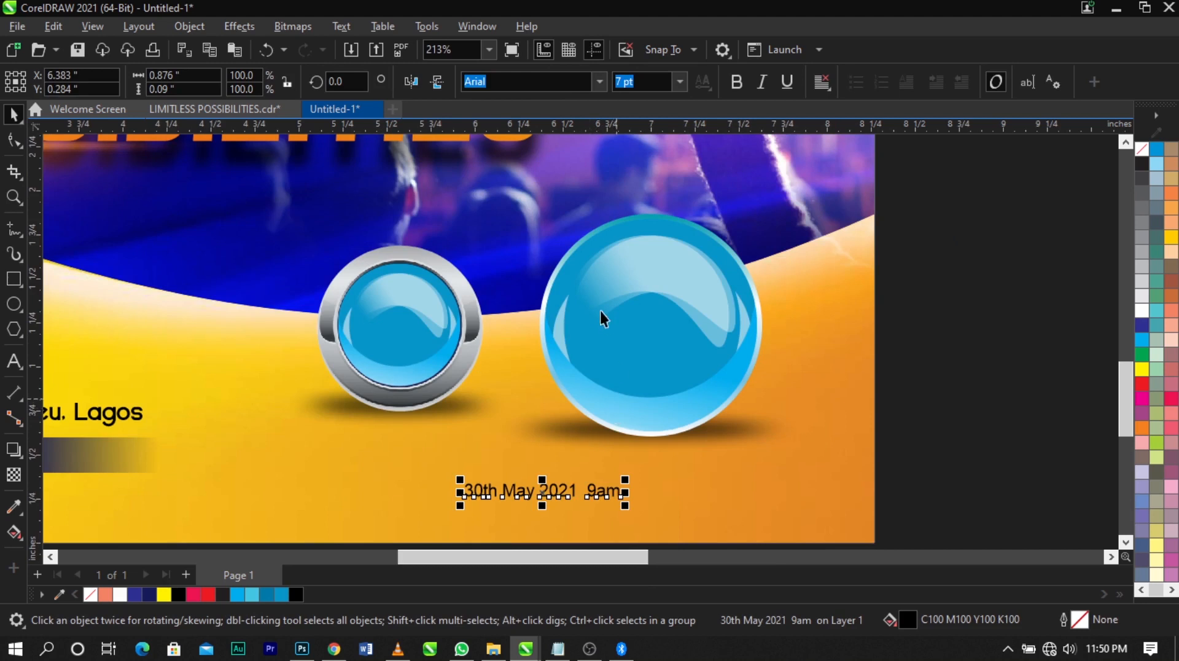
Cut "30th" out of the date text and paste it as separate text on the large blue badge
scroll(522, 497, up, 1)
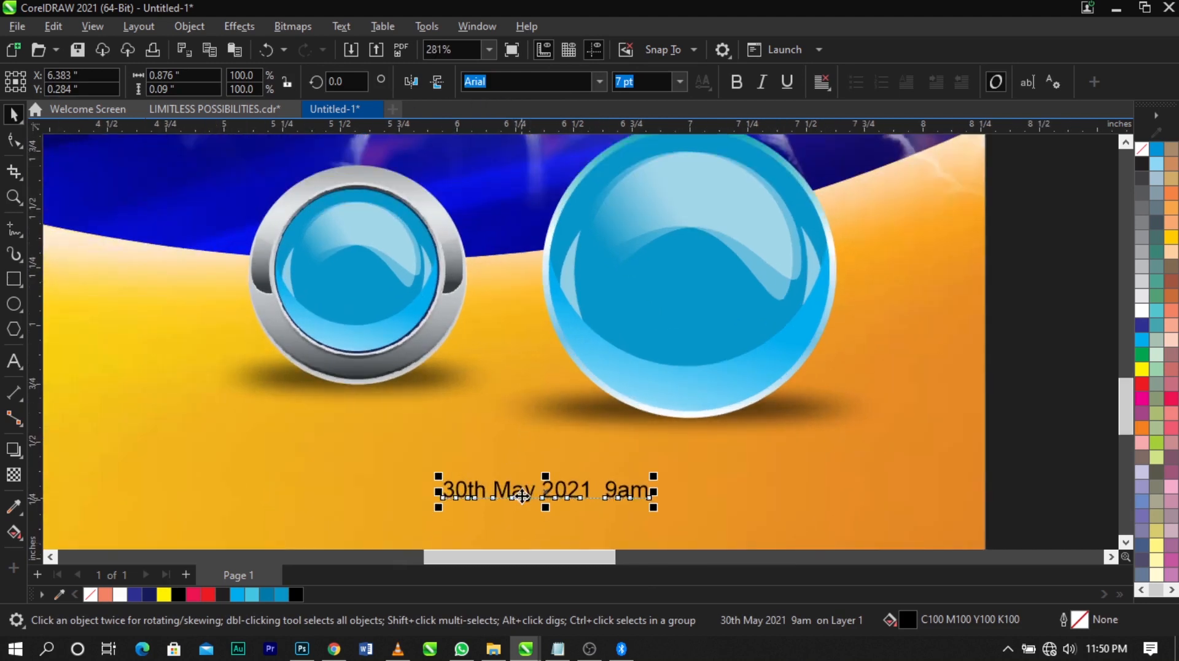
double_click(473, 489)
key(shift+Home)
key(ctrl+c)
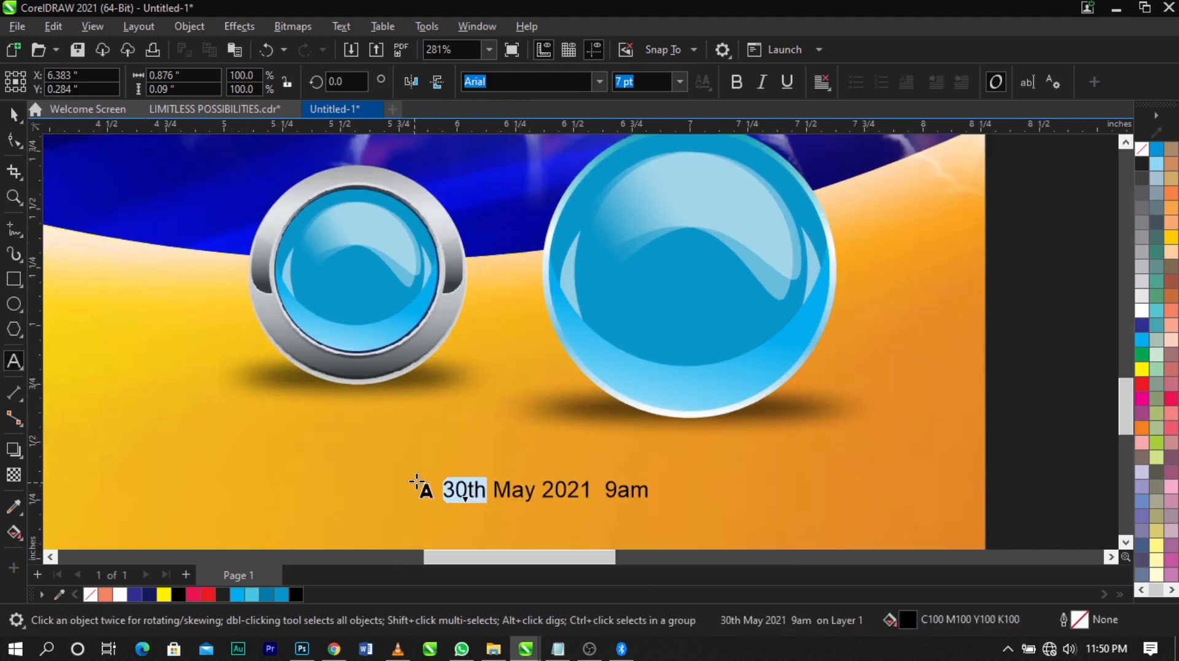
key(Delete)
click(677, 238)
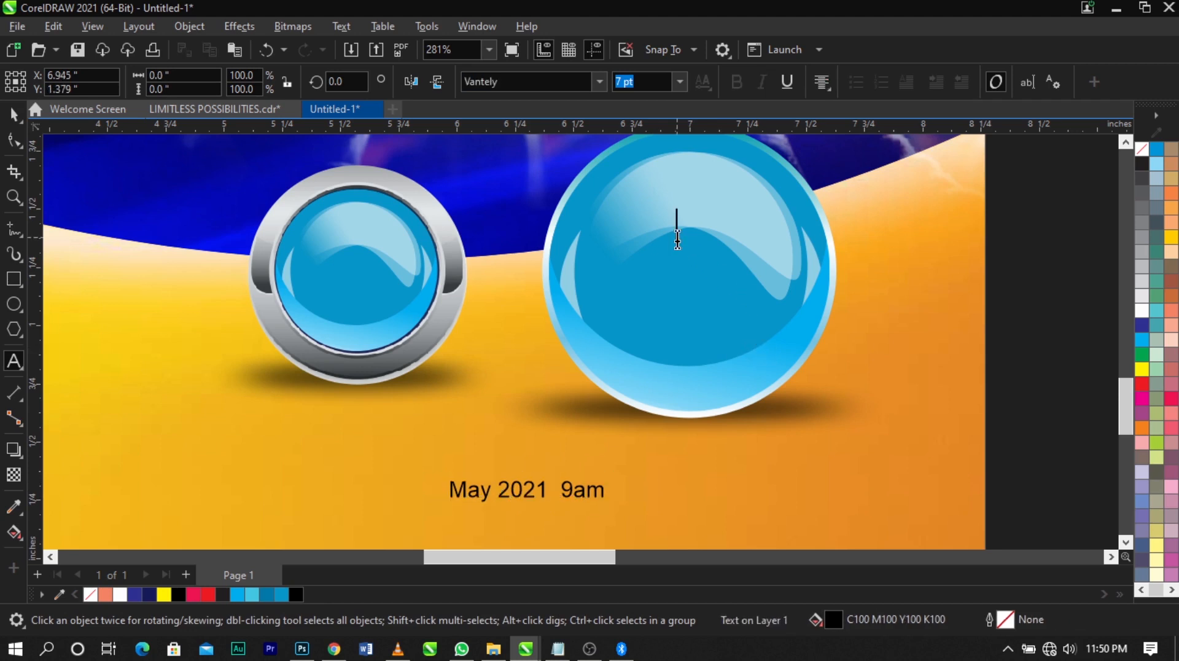
key(ctrl+v)
key(F2)
drag(503, 405, 880, 167)
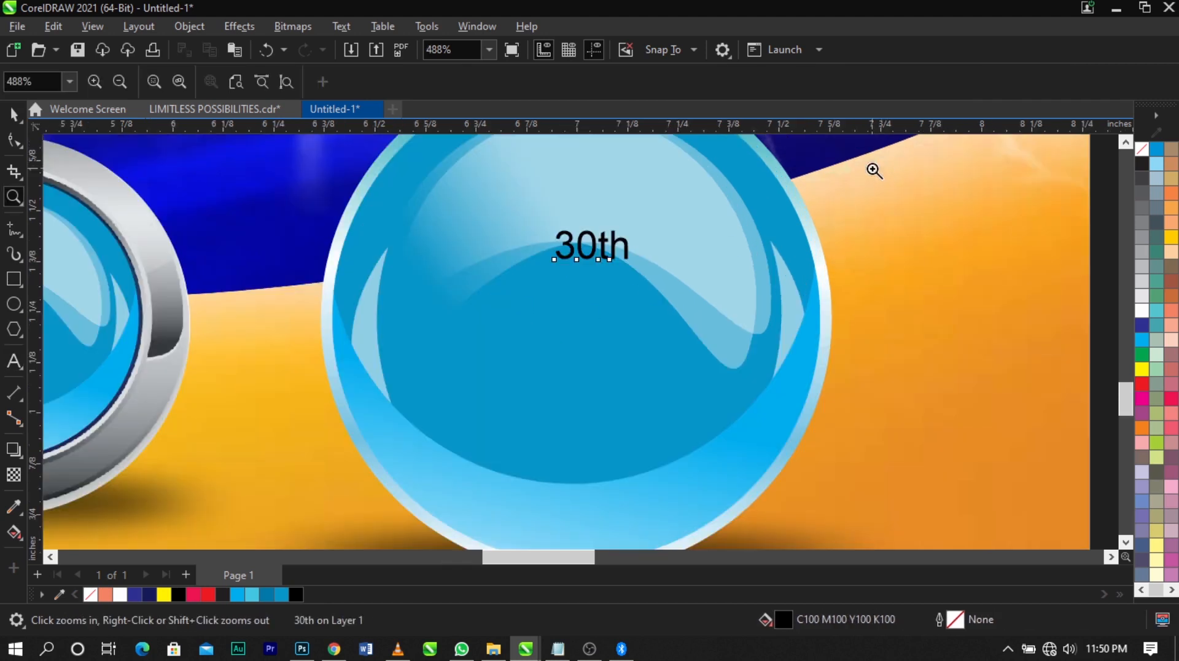
Split "30th" into separate "30" and "th" text objects and move "th" aside, near the badge's edge
click(601, 248)
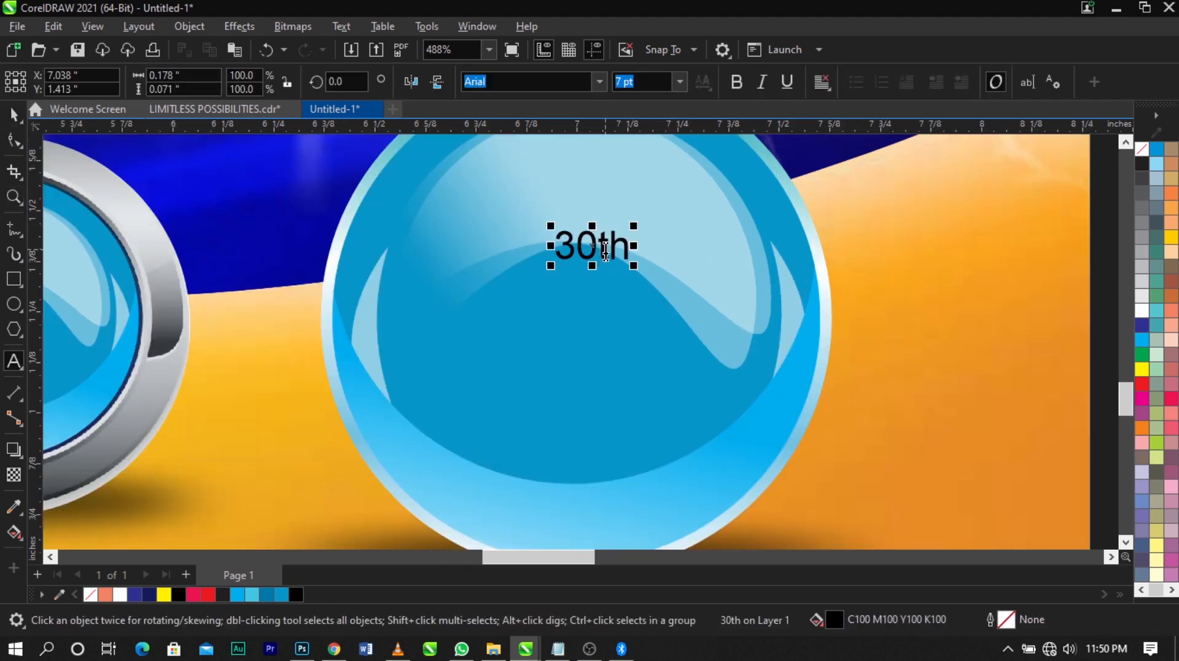
key(Return)
key(ctrl+k)
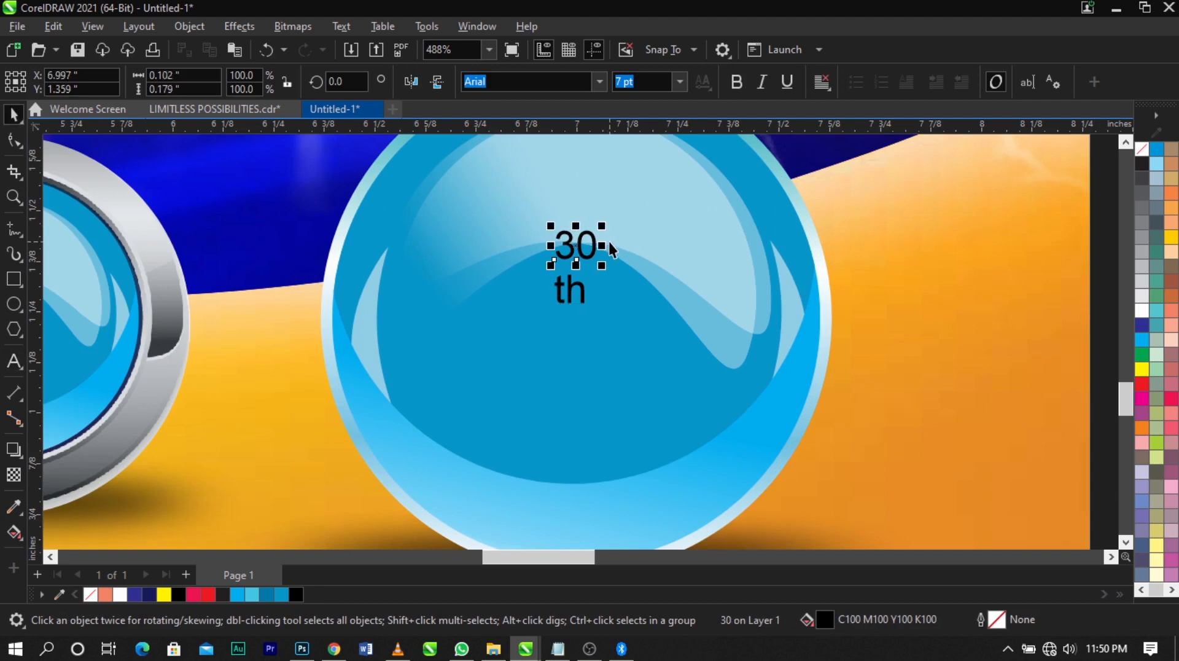
drag(584, 298, 771, 286)
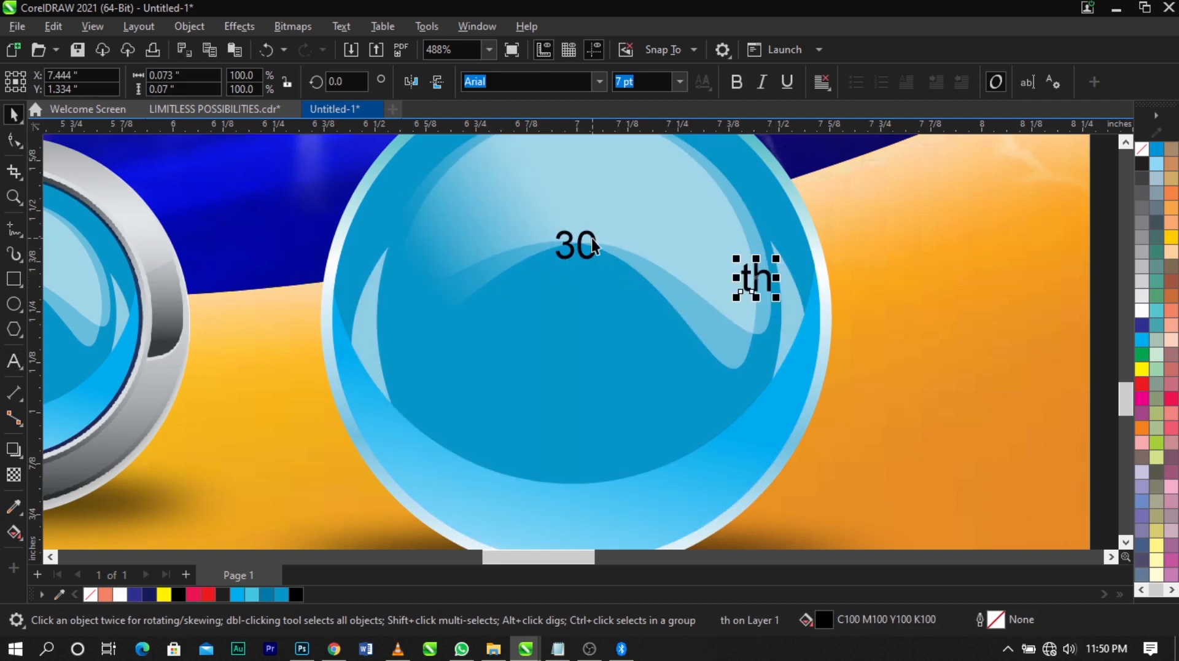
Set the "30" in bold Times New Roman and enlarge it to about 40 pt
text(Times New Roman)
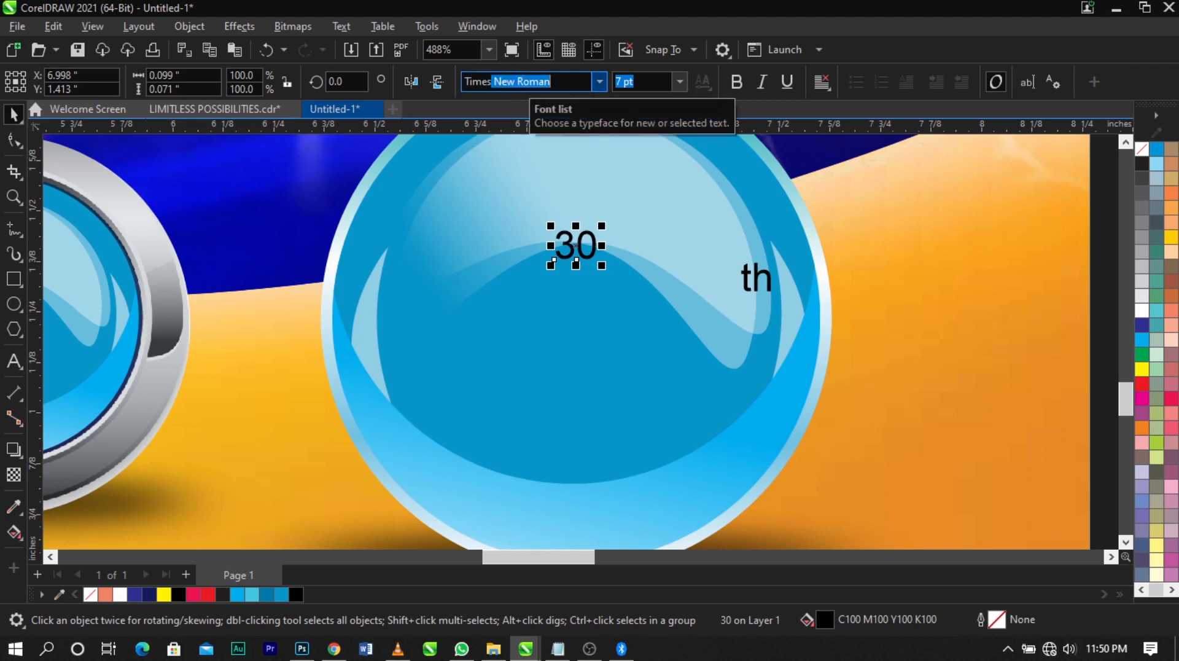
key(Return)
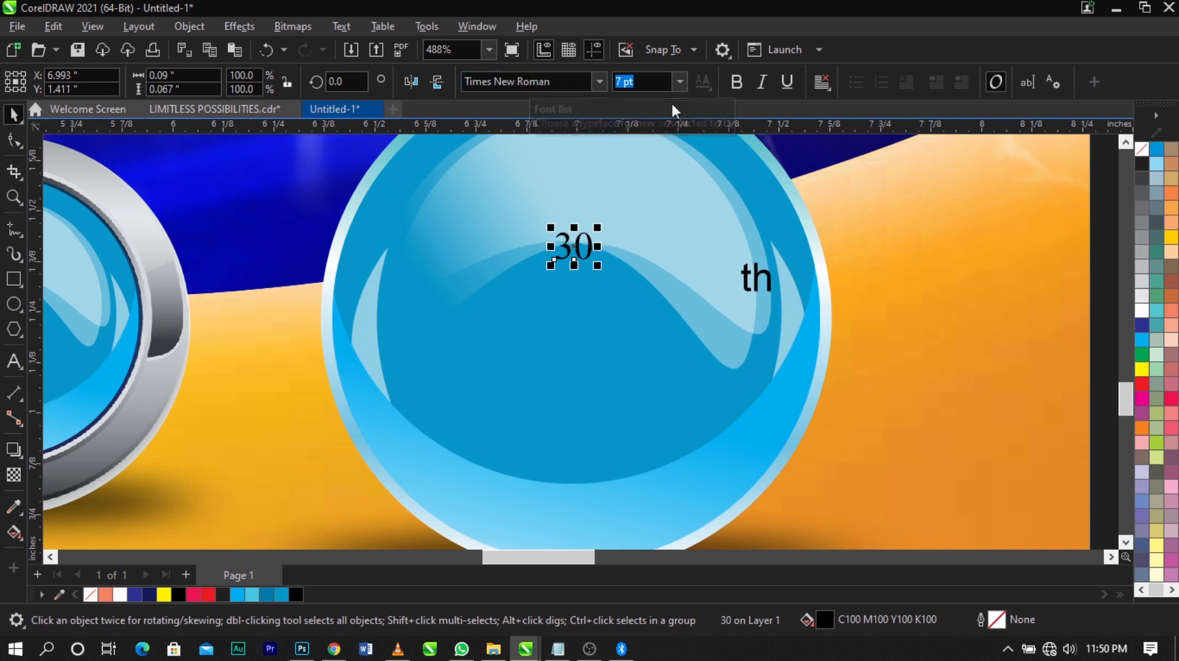
click(737, 81)
drag(599, 265, 695, 384)
Tighten the character spacing of the "30" and enlarge it to about 43.66 pt
click(14, 140)
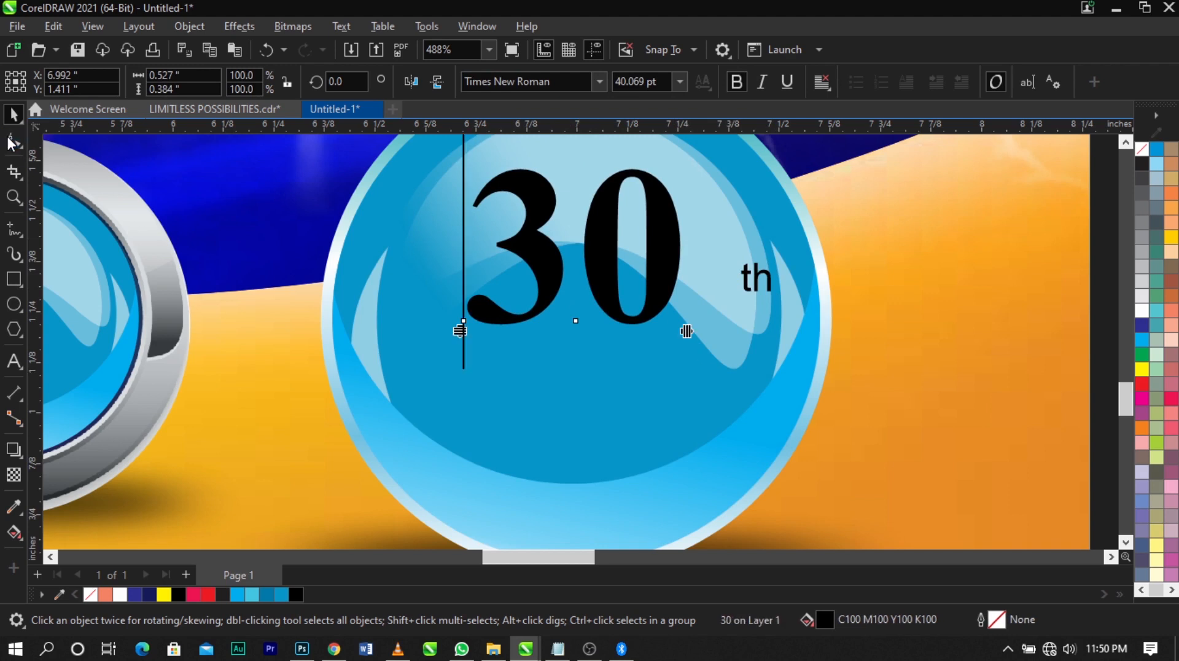
mouse_move(686, 332)
mouse_down()
mouse_move(658, 341)
mouse_move(678, 344)
mouse_up()
key(space)
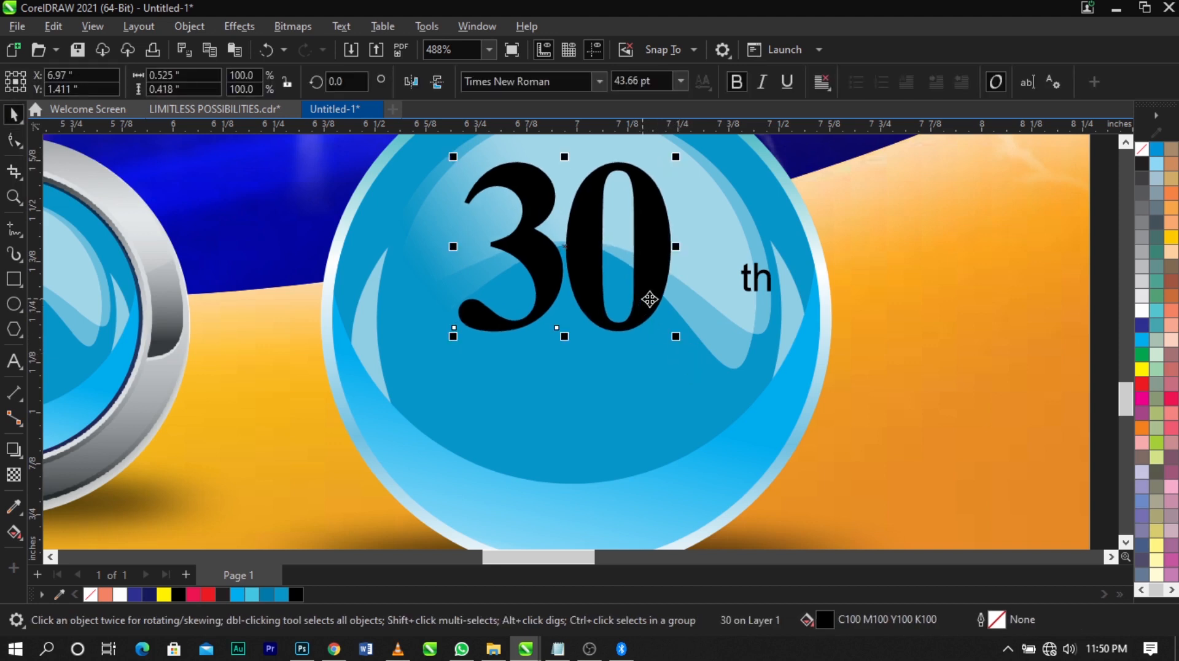
Move the "30" slightly lower within the badge and fill it white
mouse_move(651, 303)
mouse_down()
mouse_move(653, 331)
mouse_move(652, 293)
mouse_up()
click(1147, 312)
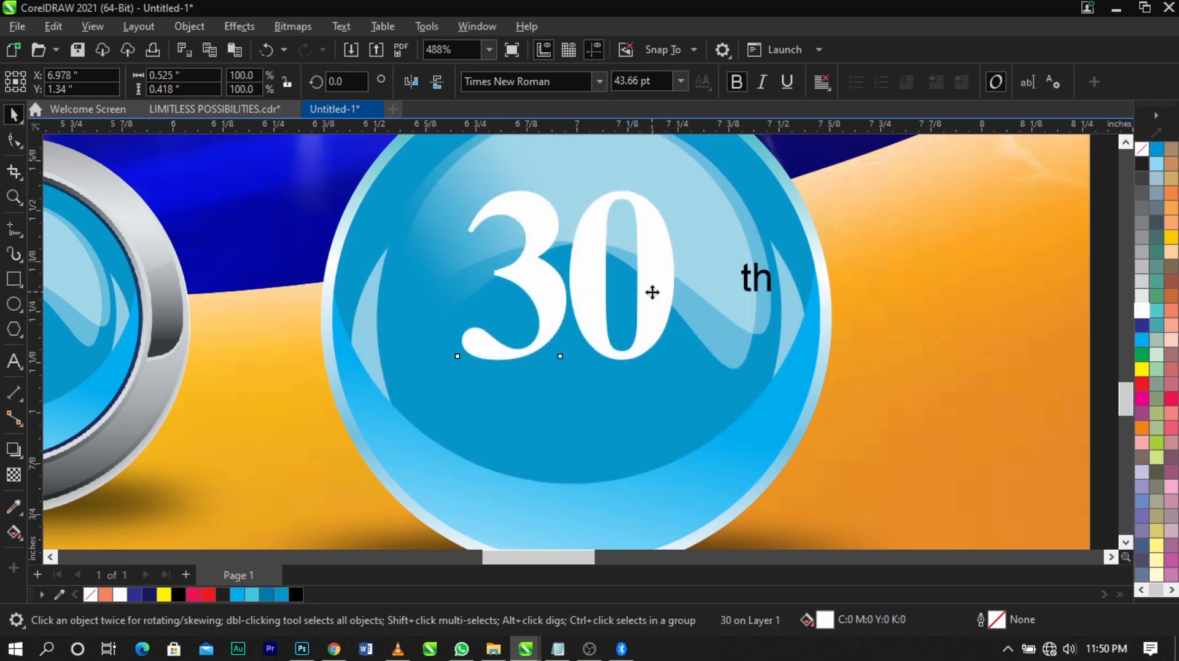
click(652, 293)
Cut "May 2021" from the remaining date text and place it on the badge directly beneath the "30"
scroll(651, 289, down, 3)
double_click(406, 527)
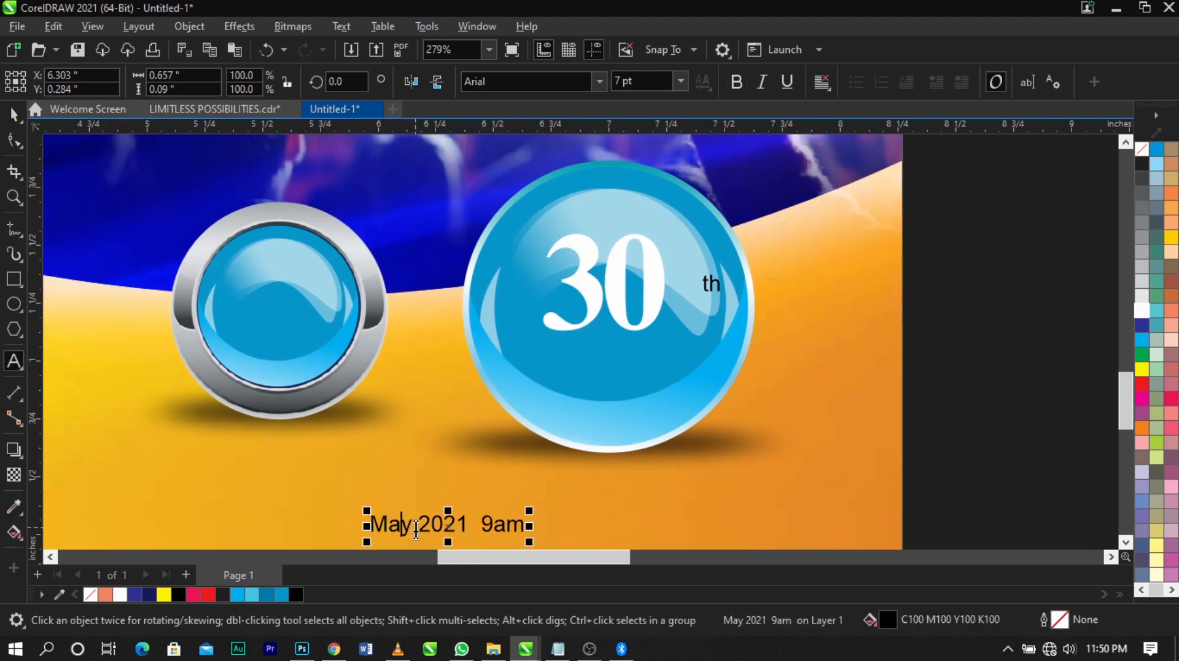
drag(413, 527, 310, 522)
drag(469, 523, 343, 519)
key(ctrl+x)
click(619, 375)
key(ctrl+v)
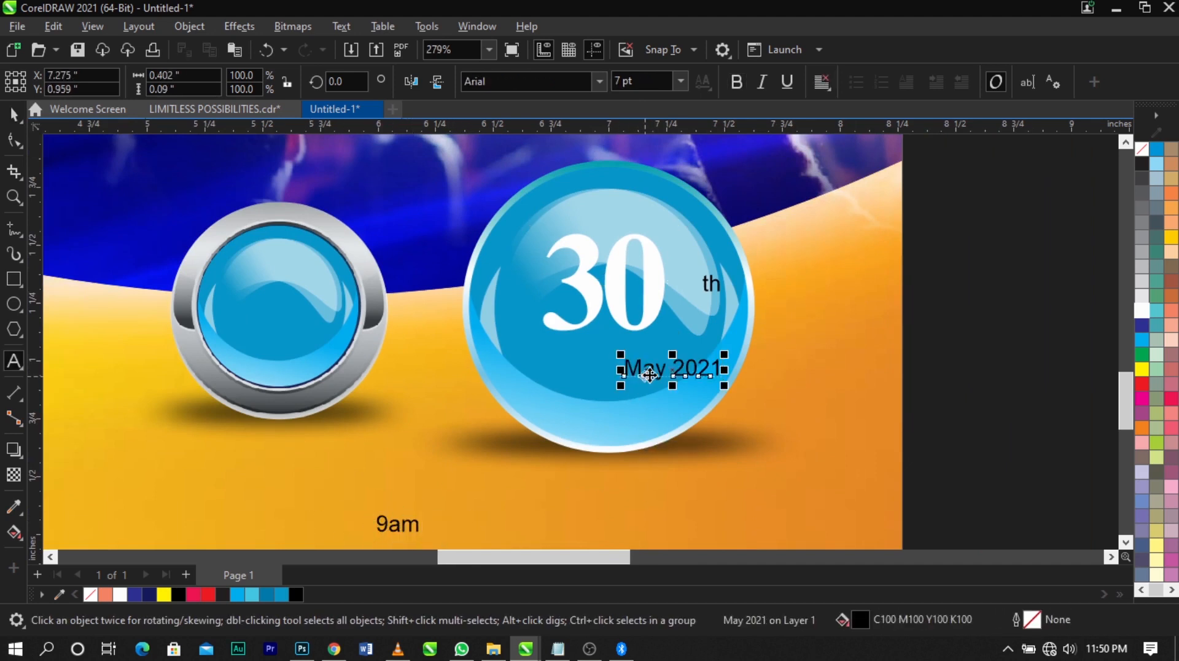
key(ctrl+space)
drag(645, 378, 587, 360)
drag(497, 260, 759, 412)
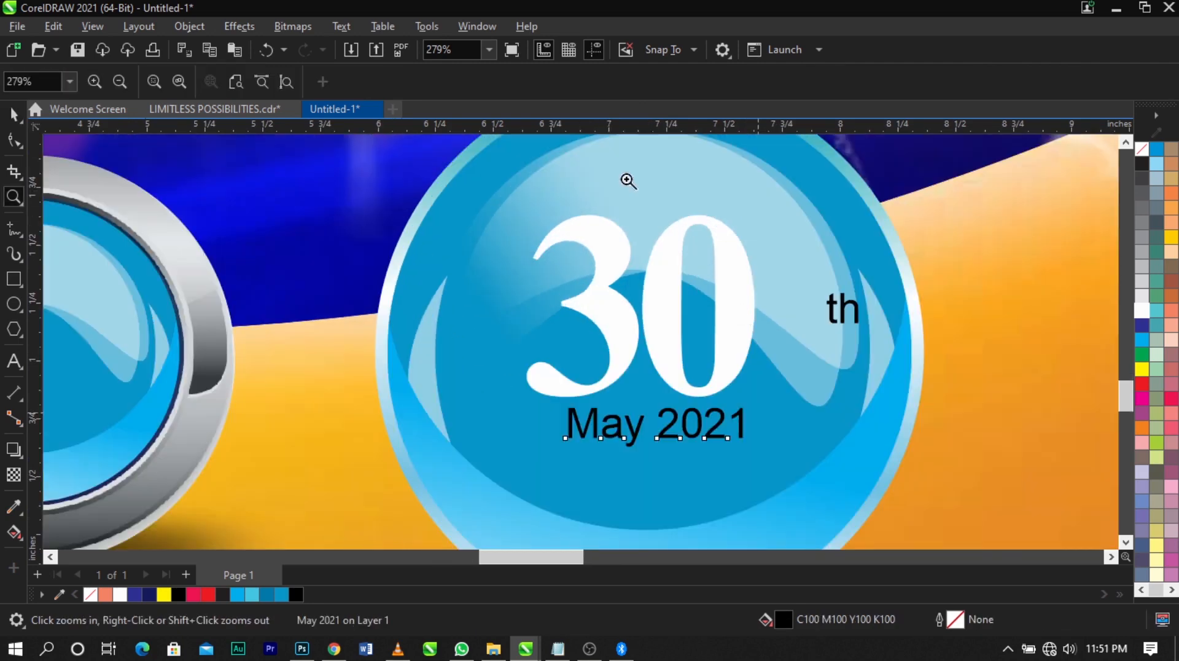
Set "May 2021" in the Ganymedian font and enlarge it to about 10.155 pt
click(594, 81)
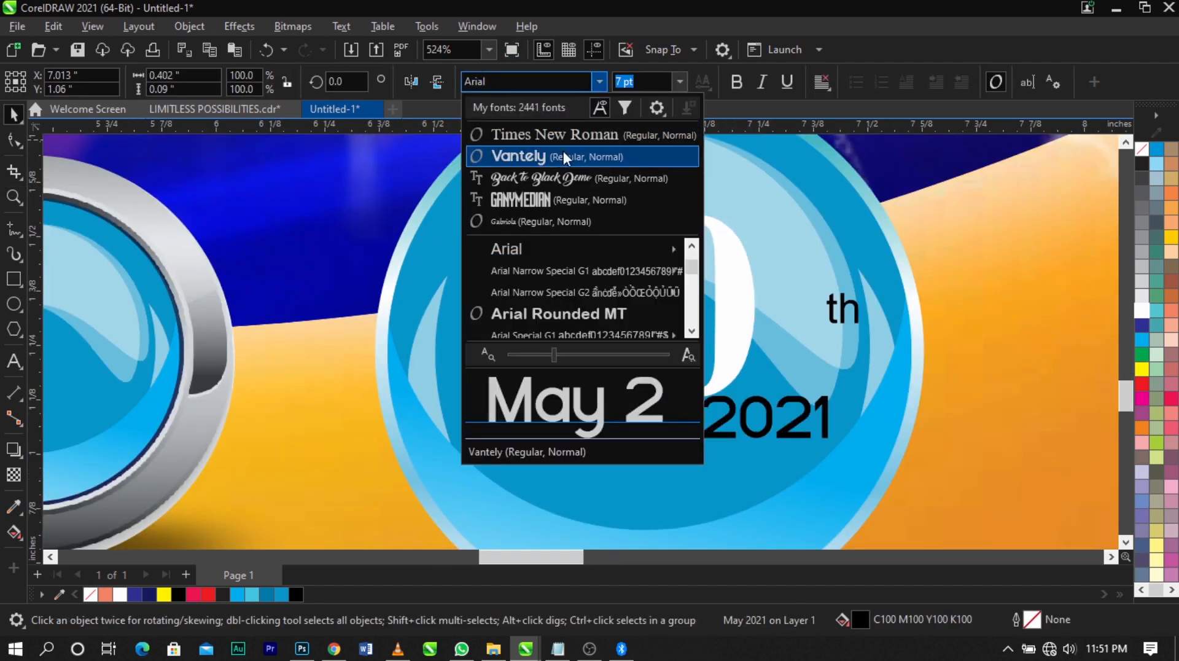
click(557, 196)
drag(701, 442, 743, 470)
key(Escape)
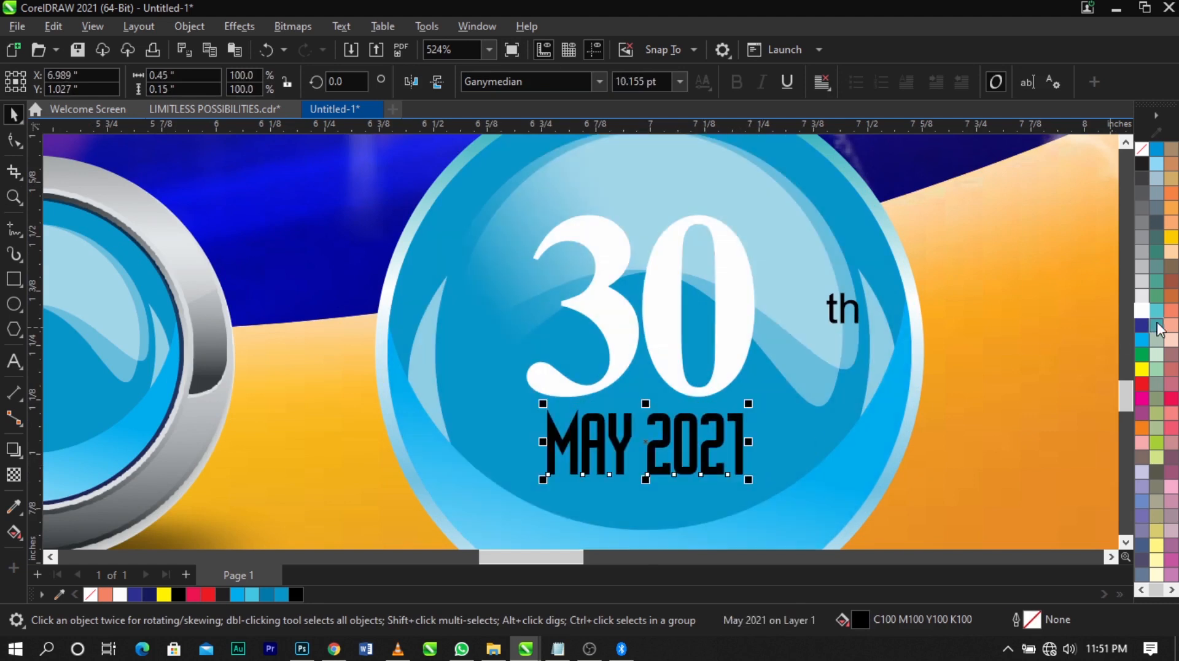
Fill "May 2021" white, enlarge it slightly and centre it horizontally with the "30"
click(1143, 312)
drag(749, 485, 757, 487)
shift+click(732, 366)
key(c)
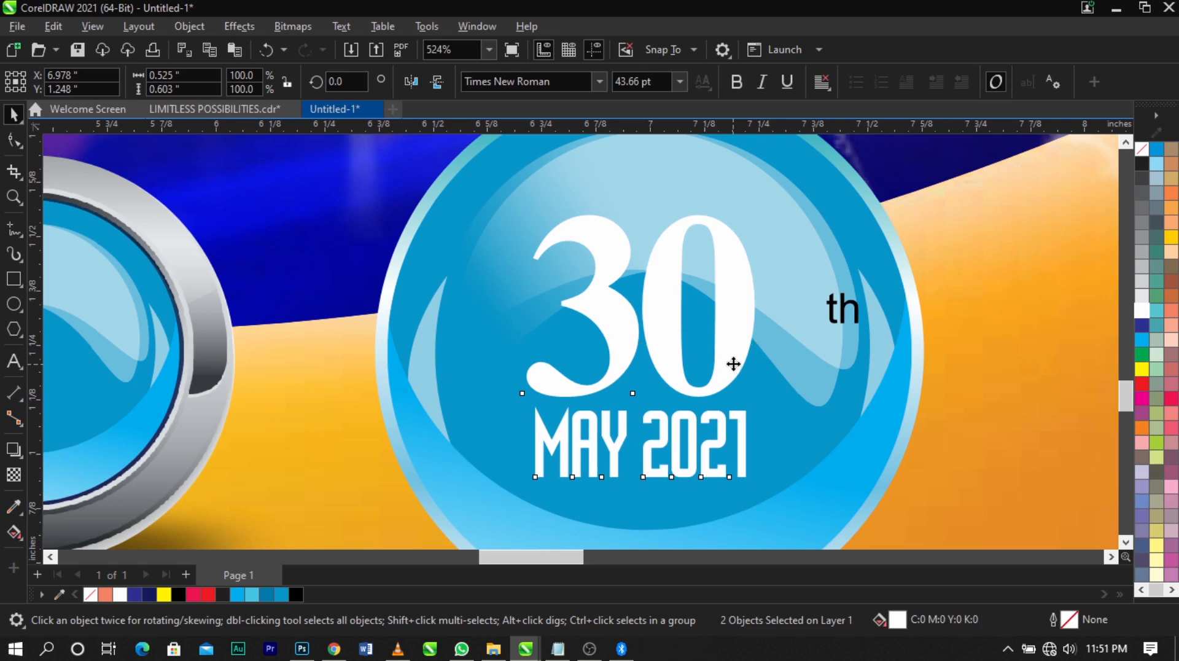
Restyle "th" as white Ganymedian text of about 5.198 pt and place it as a superscript beside the "30"
click(840, 309)
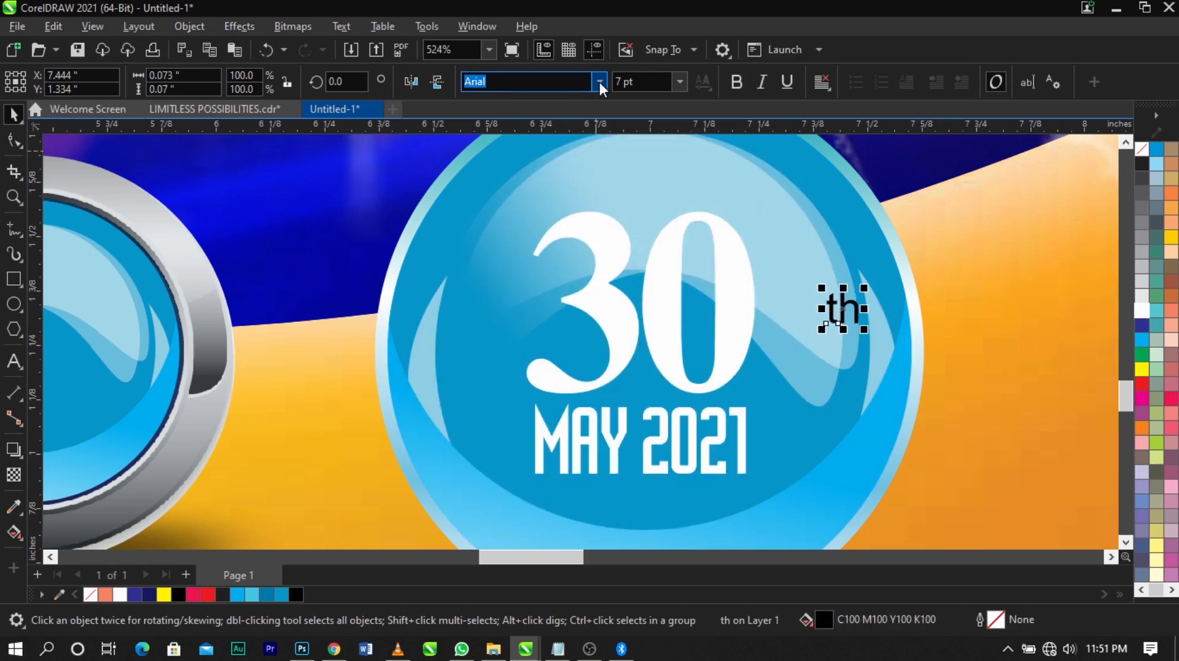
click(600, 83)
click(562, 142)
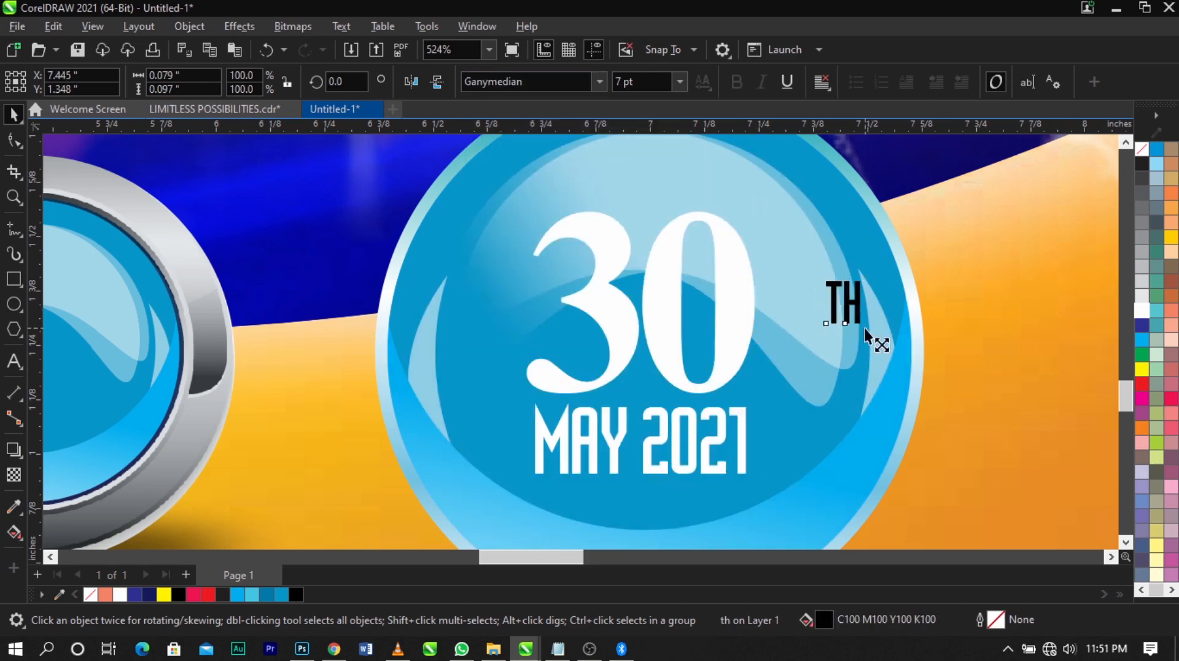
drag(864, 328, 775, 246)
click(736, 311)
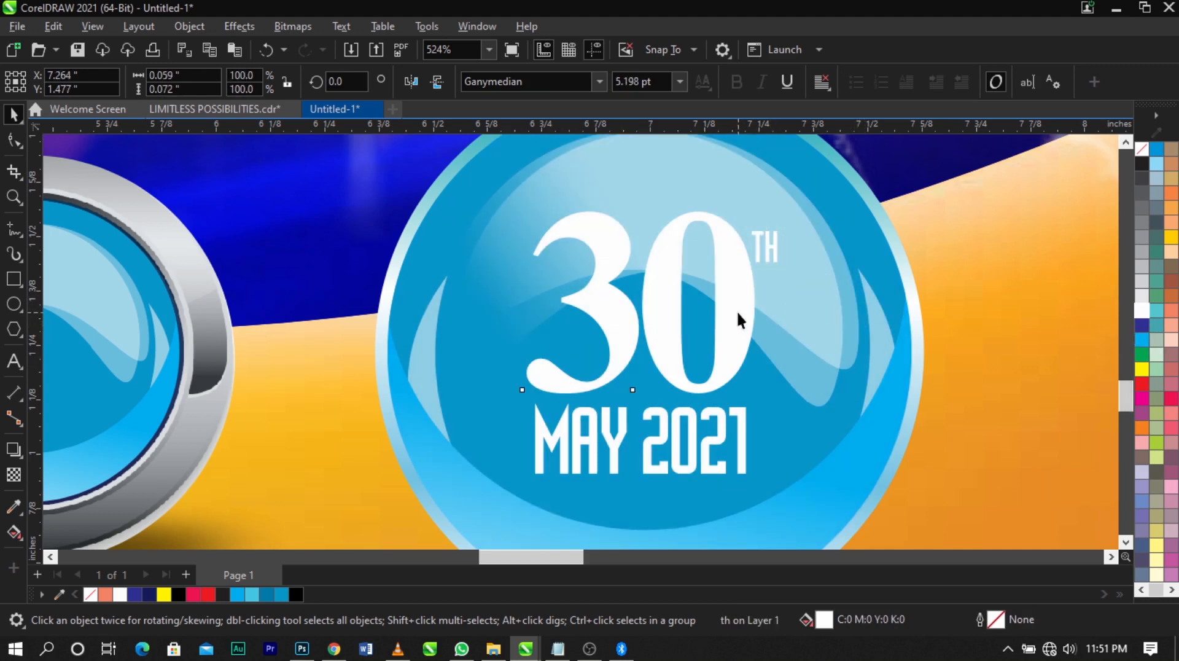
Add a Multiply drop shadow to the "30" with opacity 75 and feathering 15, and shift the shadow slightly downward
click(14, 449)
drag(684, 216, 640, 389)
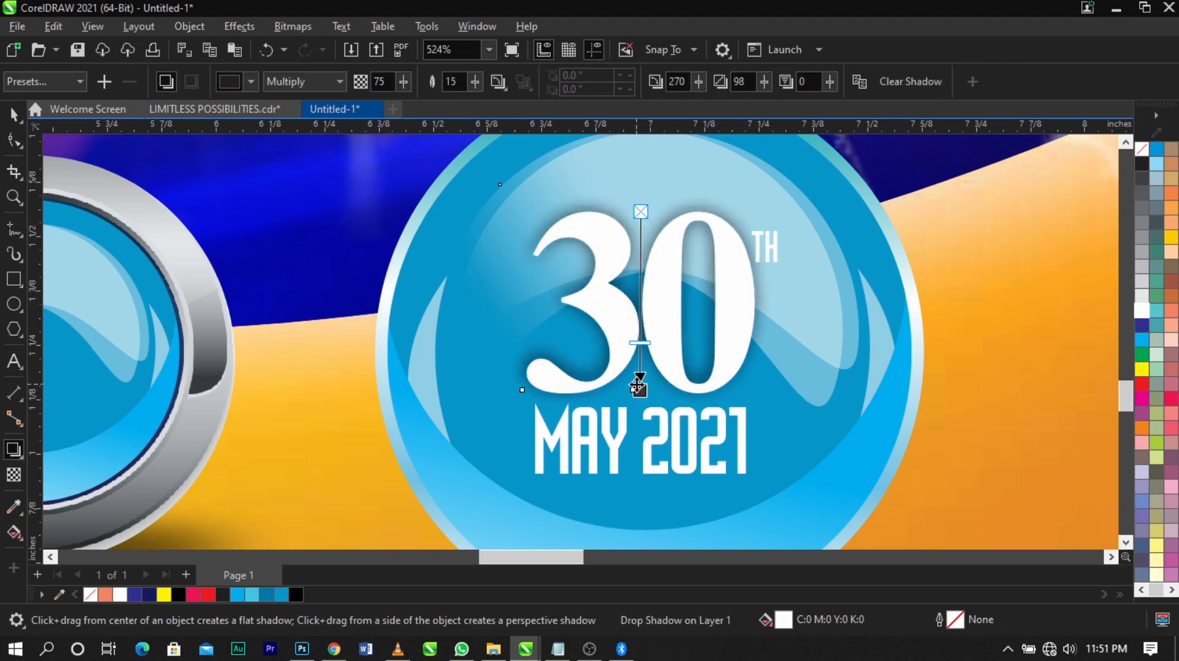
key(space)
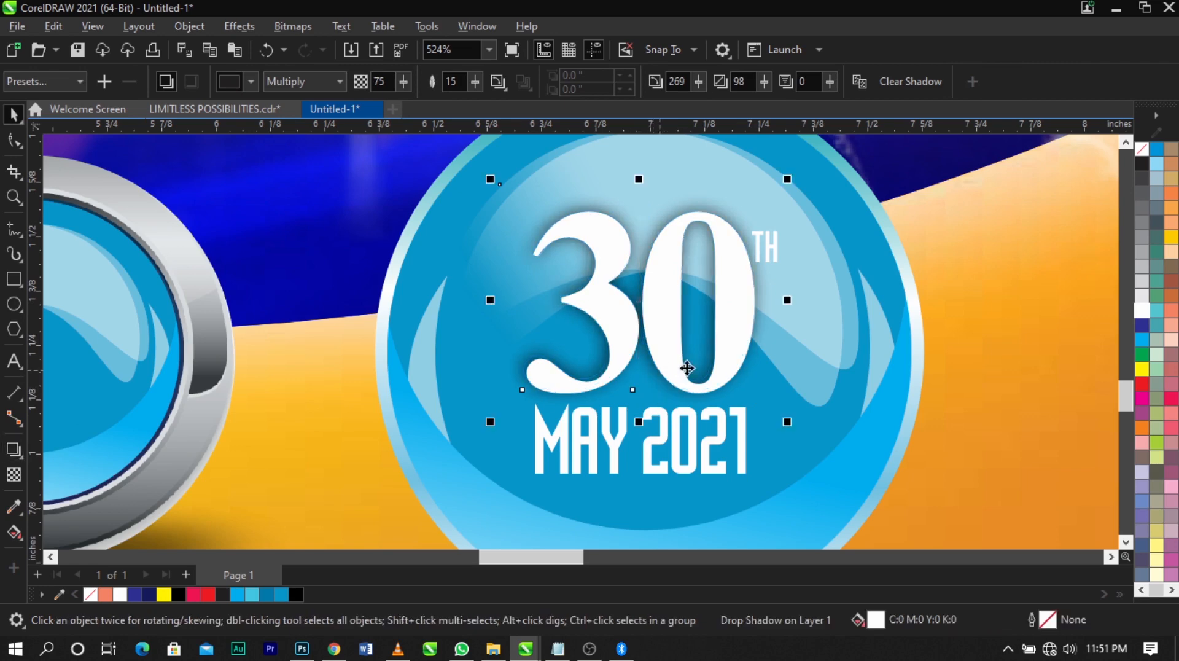
click(758, 322)
mouse_move(757, 323)
mouse_down()
mouse_move(778, 332)
mouse_move(761, 326)
mouse_up()
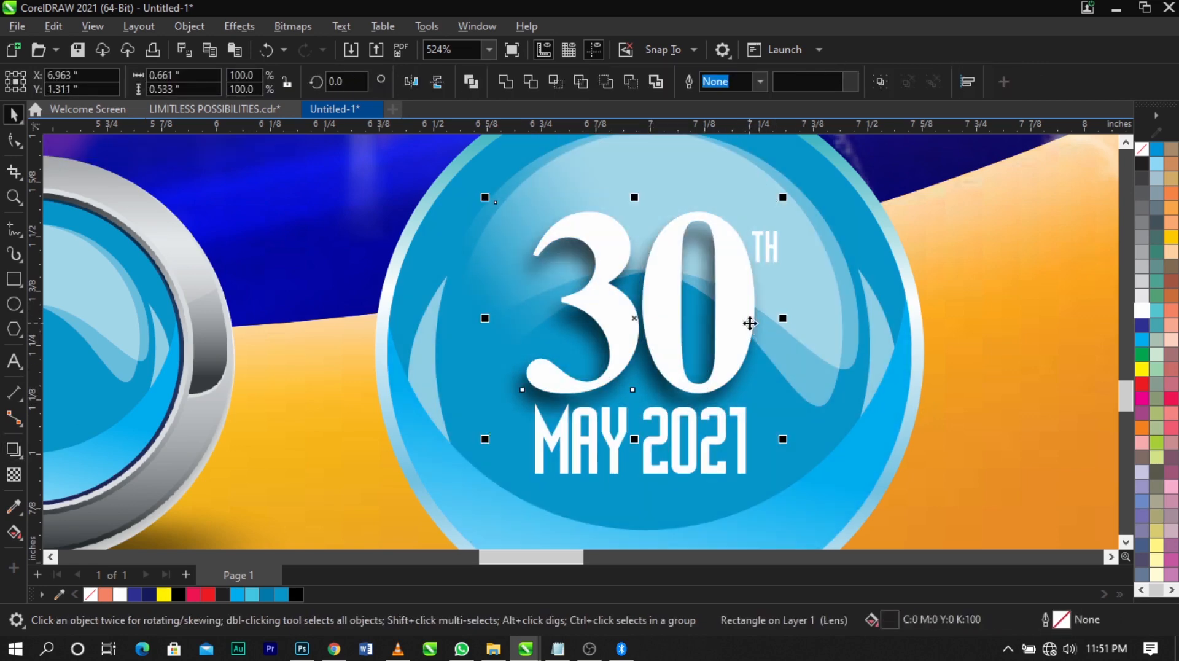
Add a Multiply drop shadow to "May 2021" with opacity 67 and feathering 15
click(743, 462)
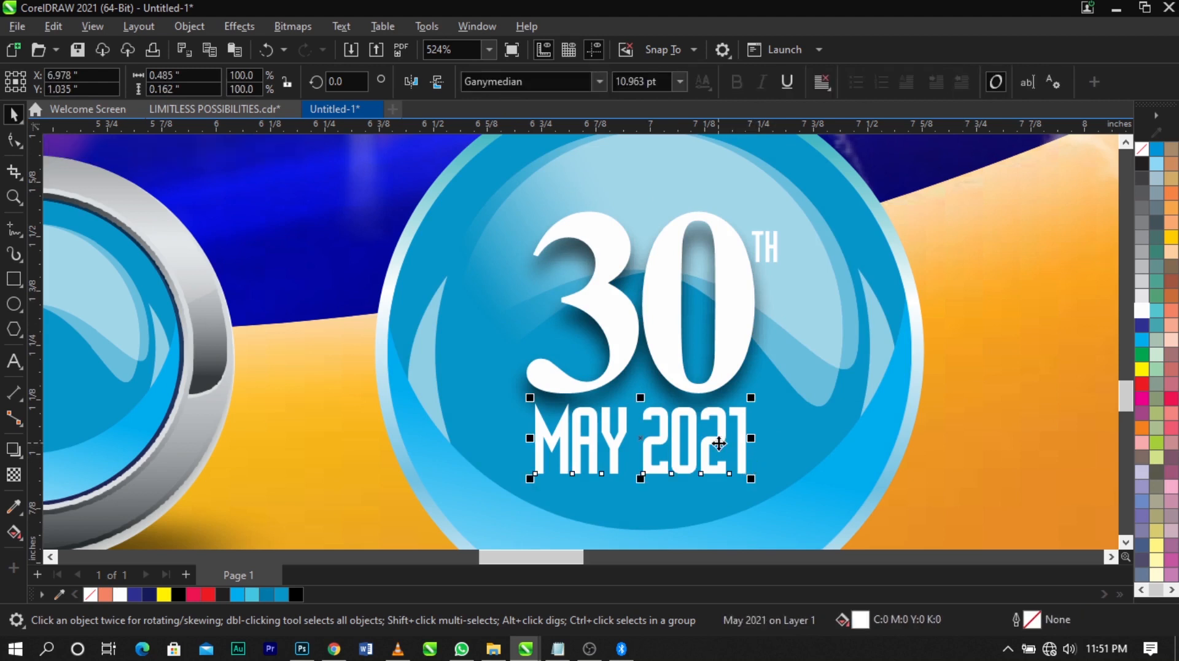
click(14, 451)
drag(536, 438, 744, 441)
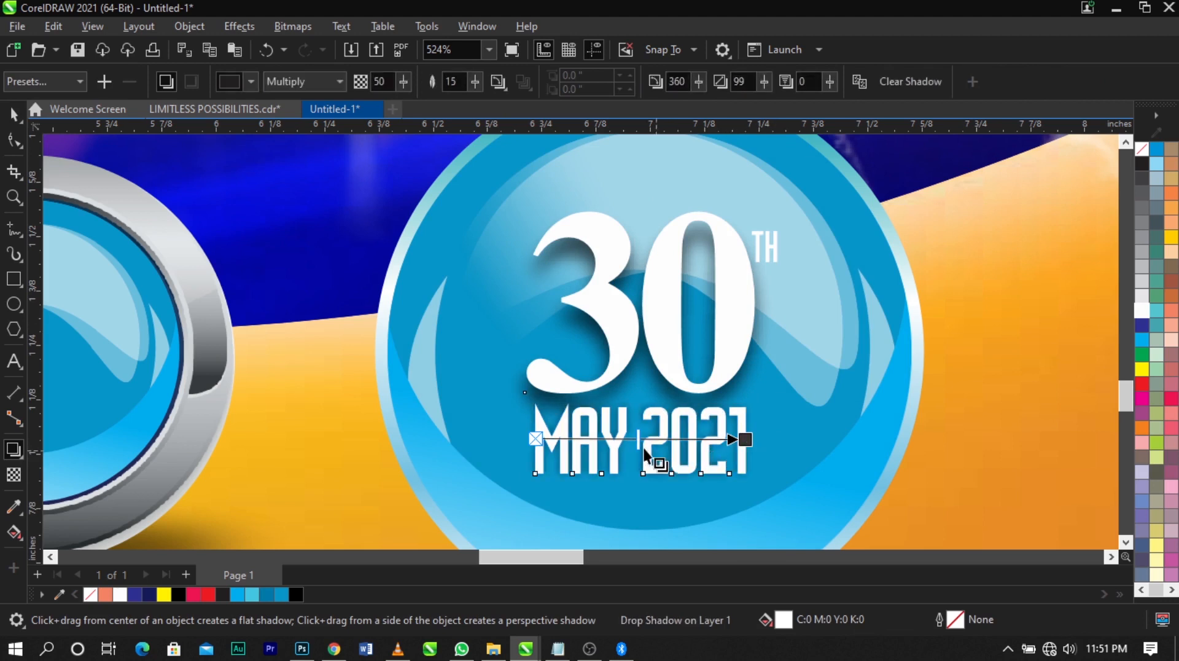
drag(672, 439, 675, 440)
key(space)
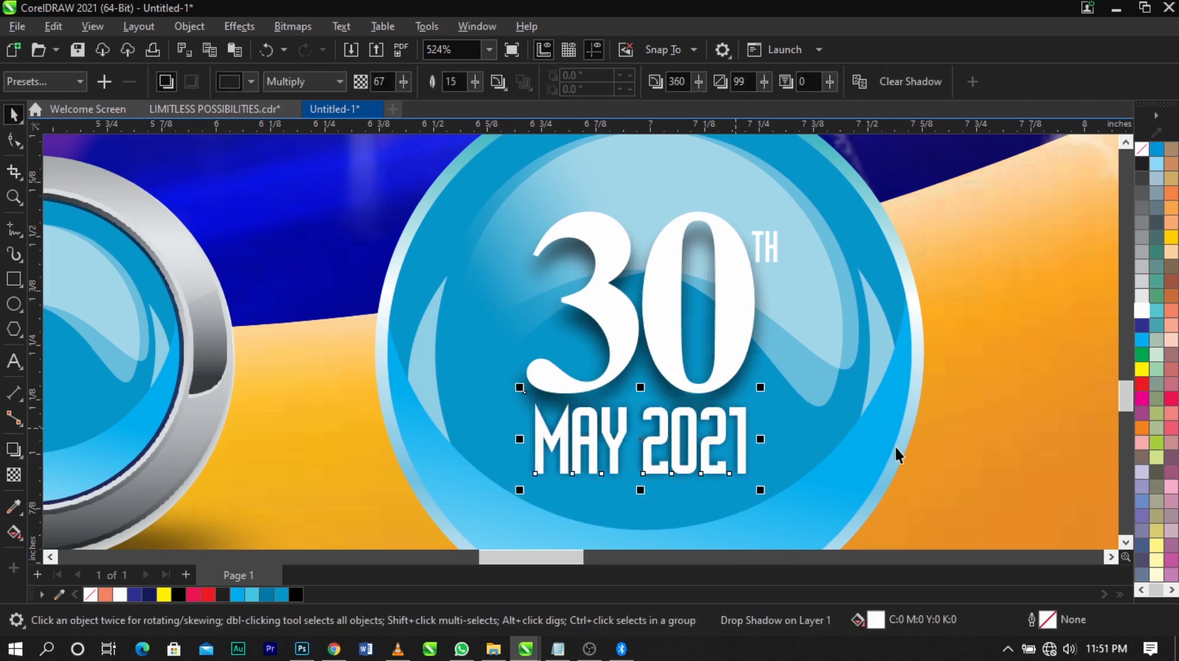
Separate the "May 2021" shadow from its text and shift it slightly downward
click(895, 444)
click(753, 430)
drag(753, 430, 754, 442)
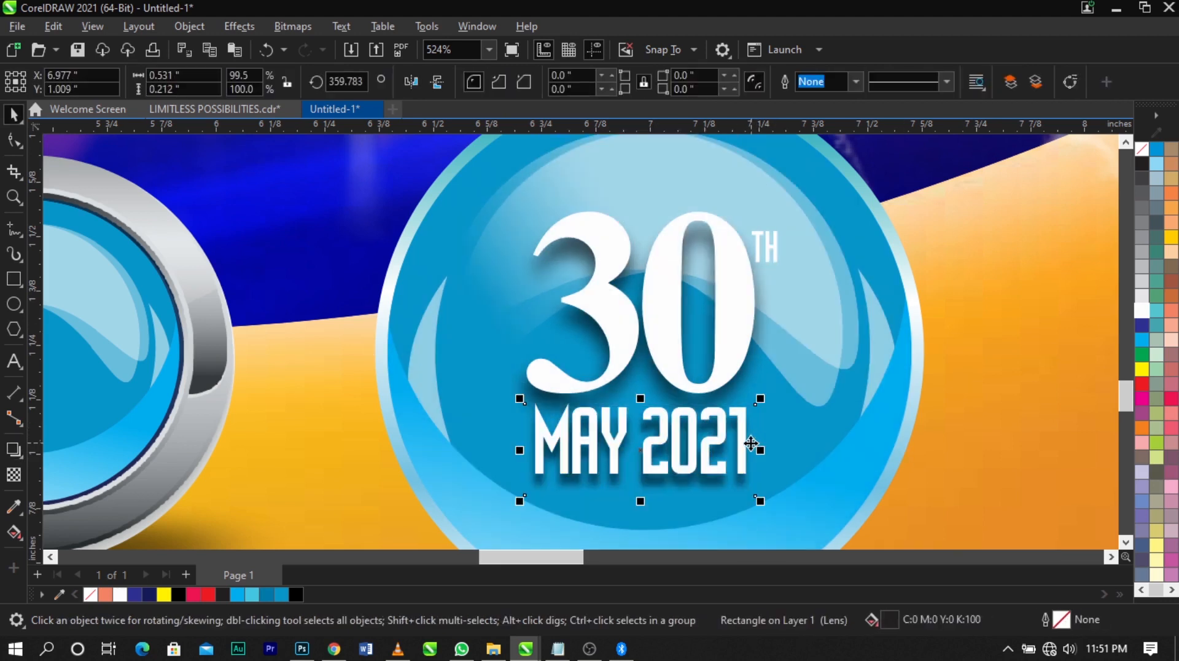
key(Escape)
click(747, 472)
click(839, 470)
Place a copy of the "30" text on the silver-ringed button
scroll(849, 432, down, 2)
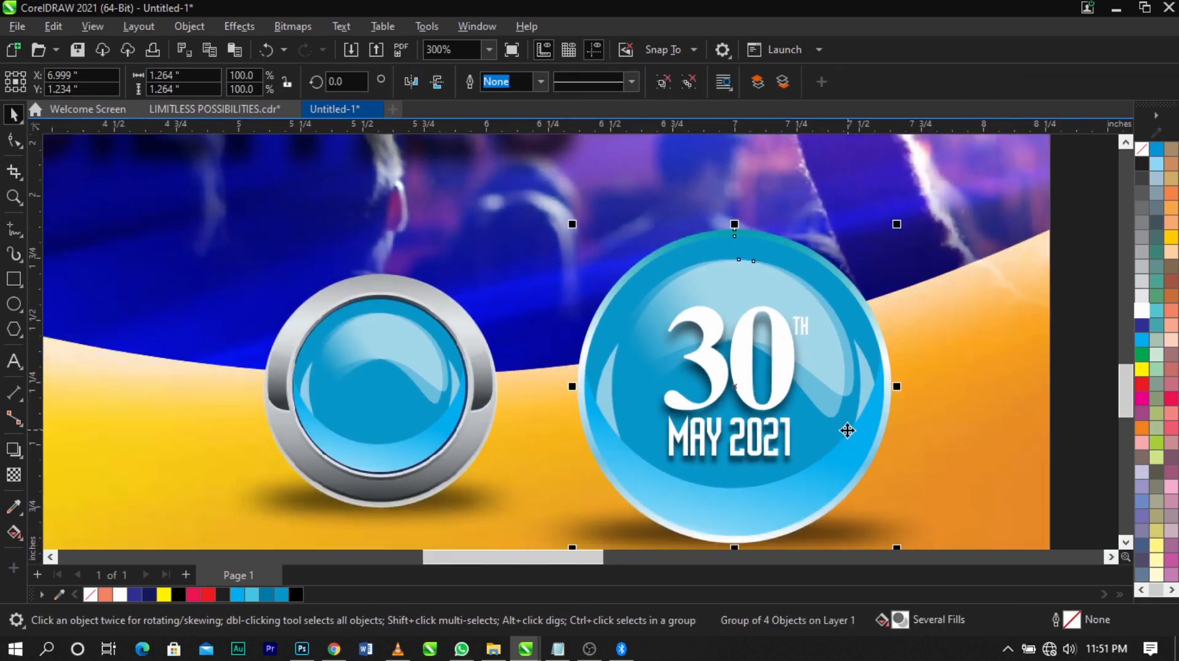
scroll(848, 431, down, 3)
key(z)
drag(440, 337, 846, 560)
key(space)
ctrl+click(802, 224)
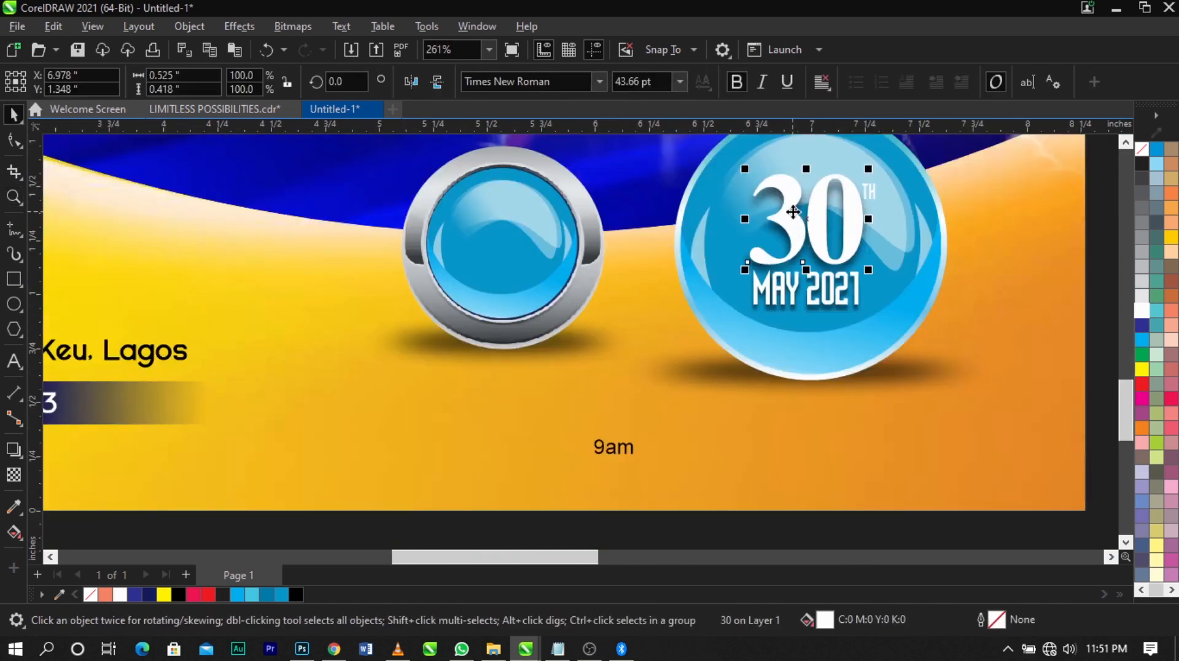
drag(802, 224, 495, 229)
right_click(496, 230)
Change the copied number to "9" and centre it on the silver-ringed button
double_click(497, 231)
key(ctrl+a)
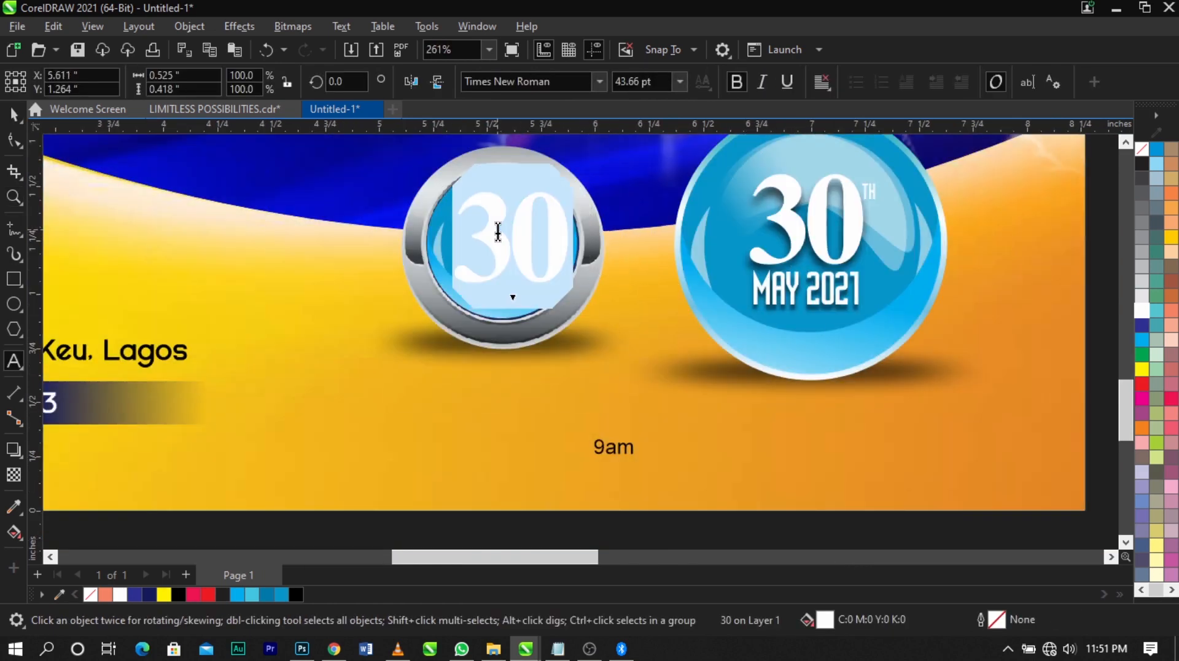
text(9)
key(ctrl+space)
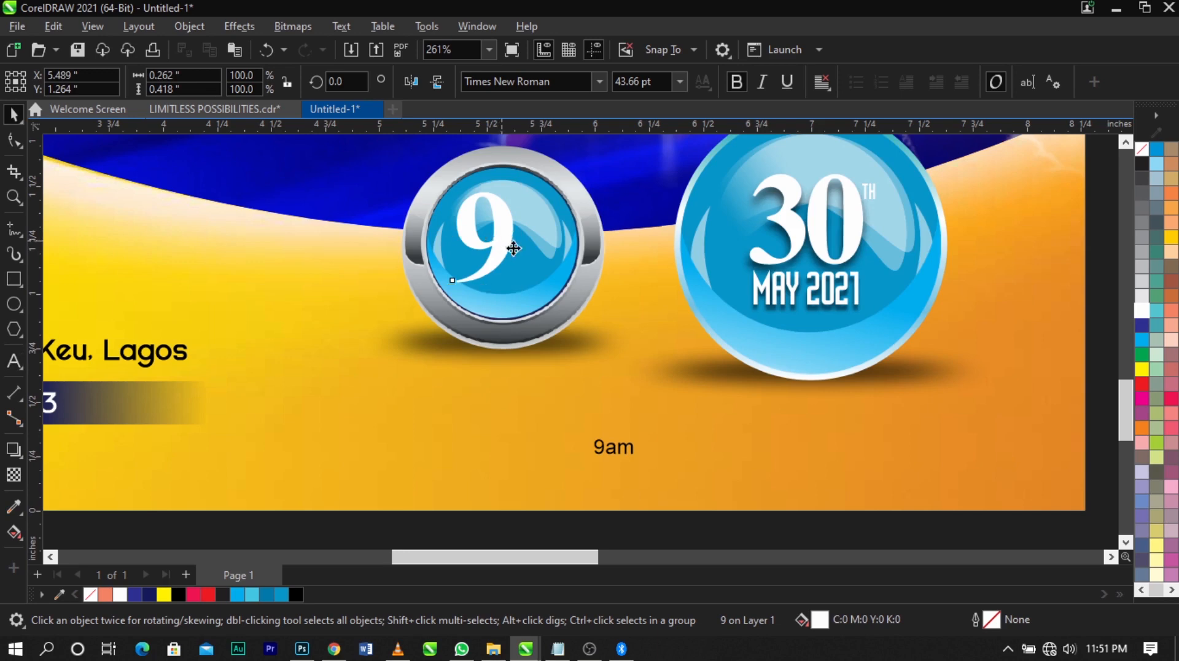
drag(498, 232, 519, 247)
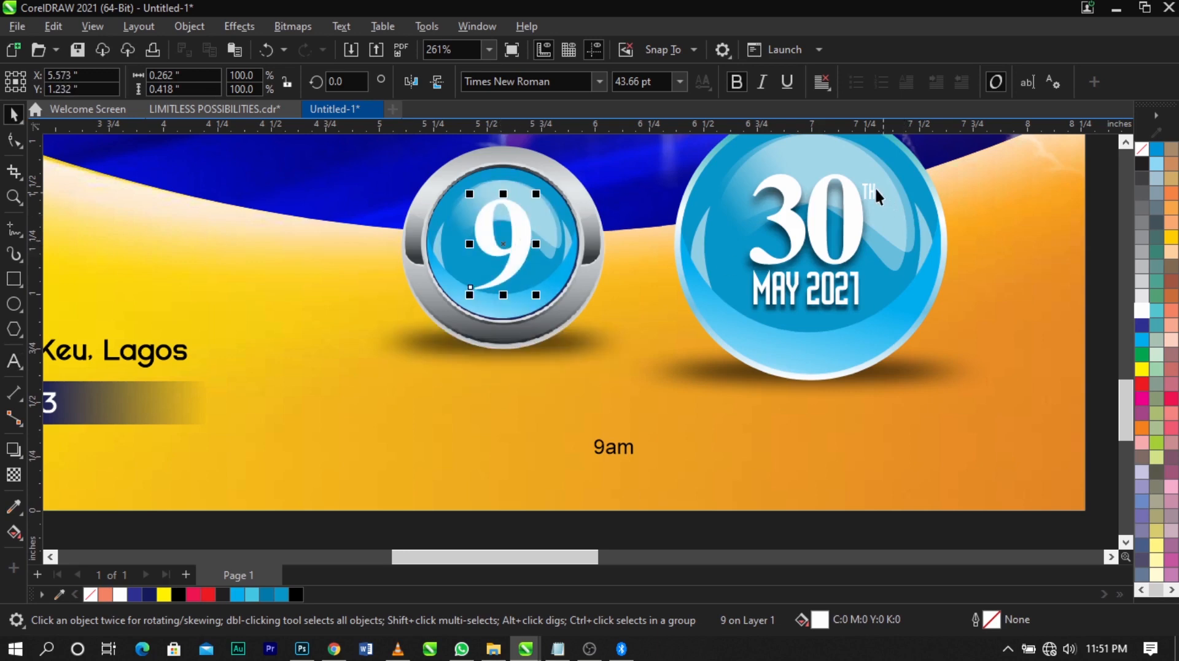
Copy the "th" superscript beside the "9", change it to "AM", and delete the loose "9am" text
drag(878, 196, 534, 248)
double_click(535, 246)
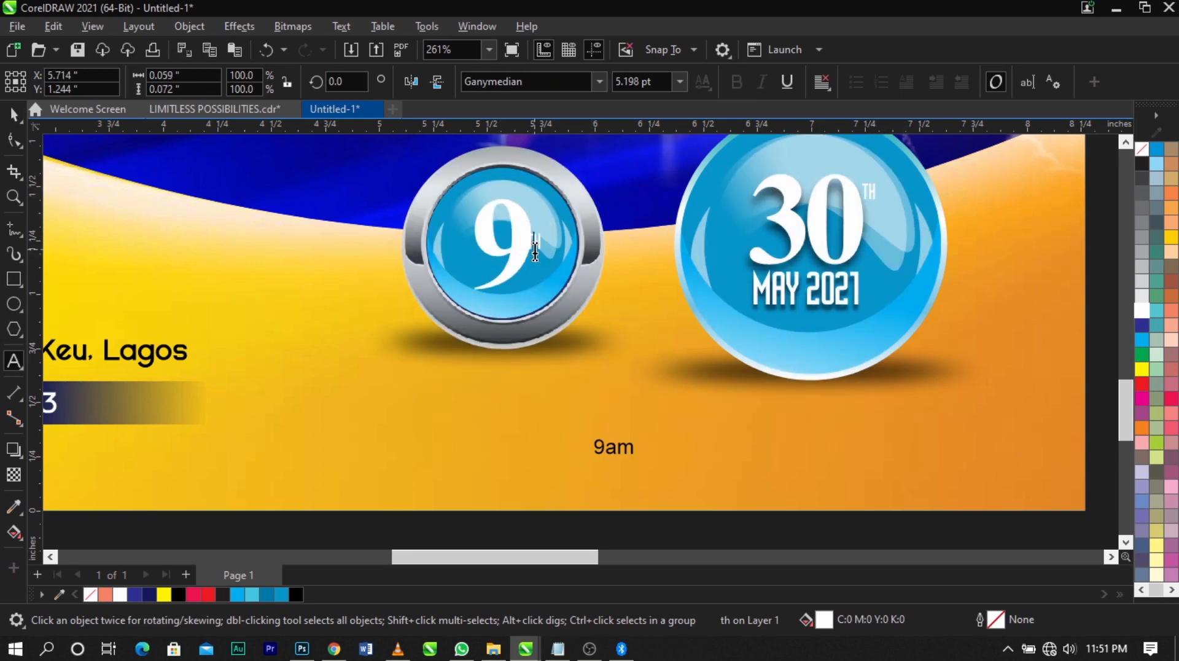
key(BackSpace)
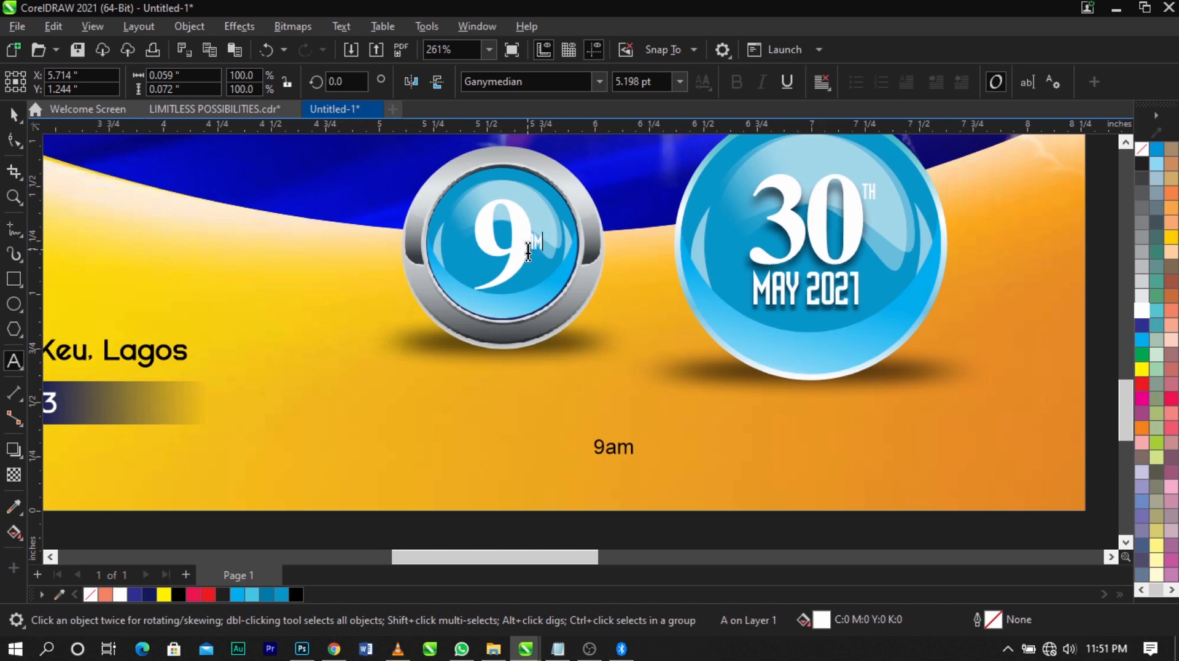
key(ctrl+space)
click(609, 454)
key(Delete)
Move the "9" slightly to the left and enlarge the "AM" beside it
scroll(518, 222, up, 2)
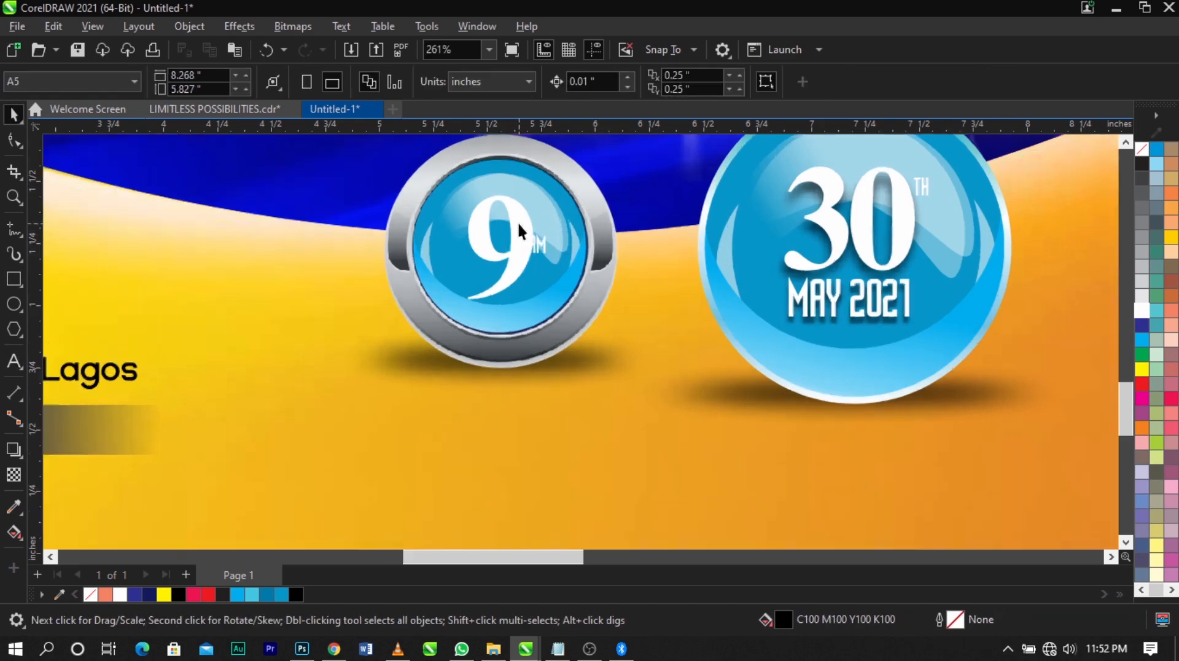
drag(523, 239, 504, 241)
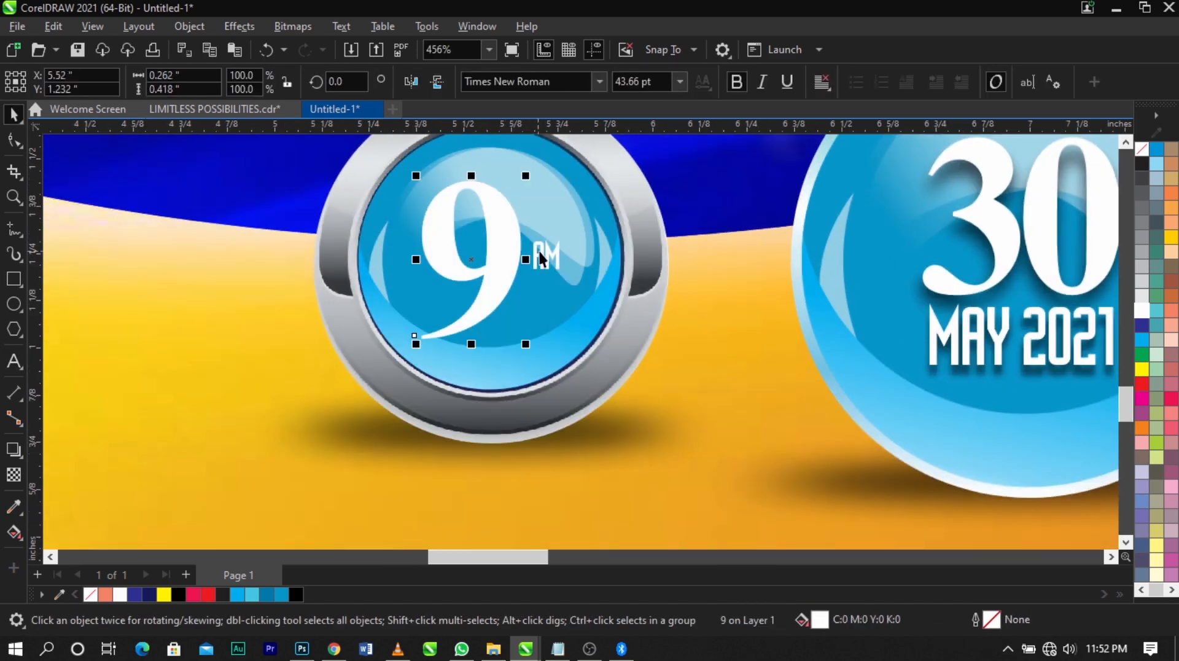
click(544, 254)
drag(564, 281, 574, 295)
Add a downward Multiply drop shadow to the "9" with opacity 59 and feathering 15
click(462, 274)
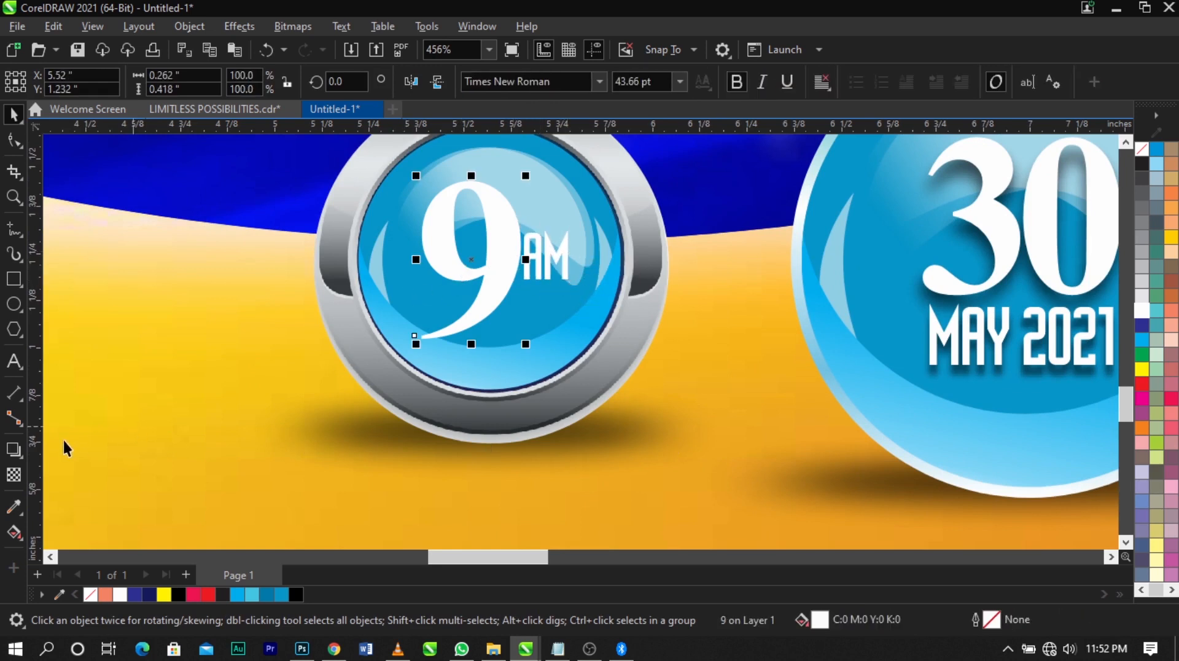
click(21, 454)
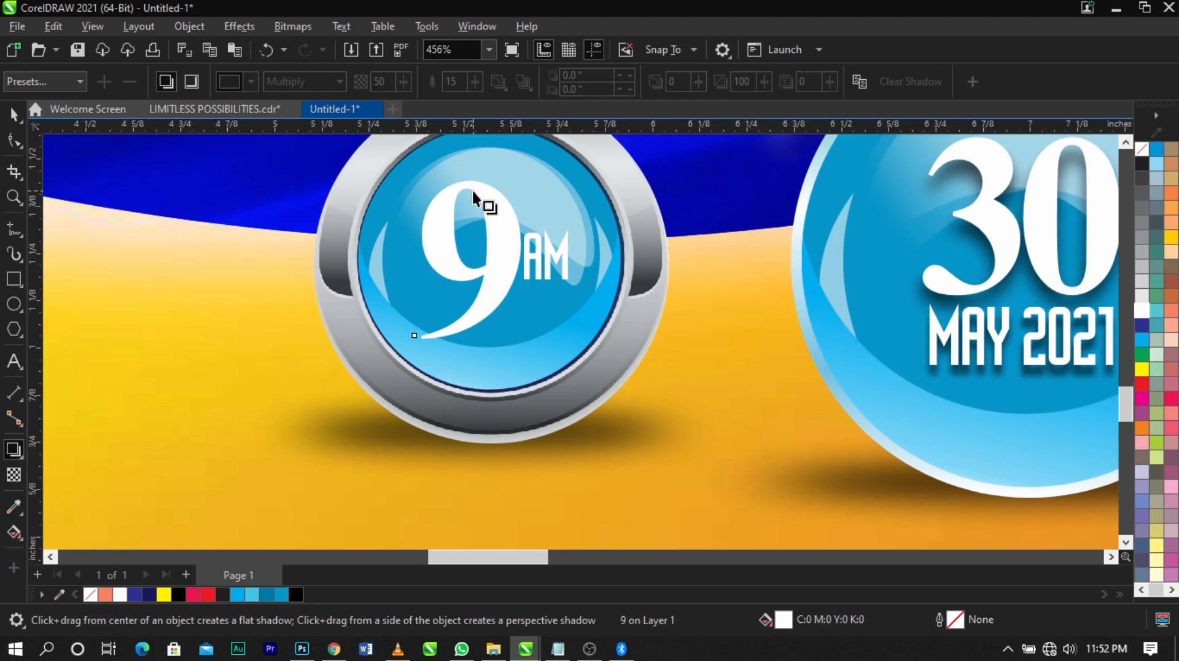
drag(472, 180, 469, 343)
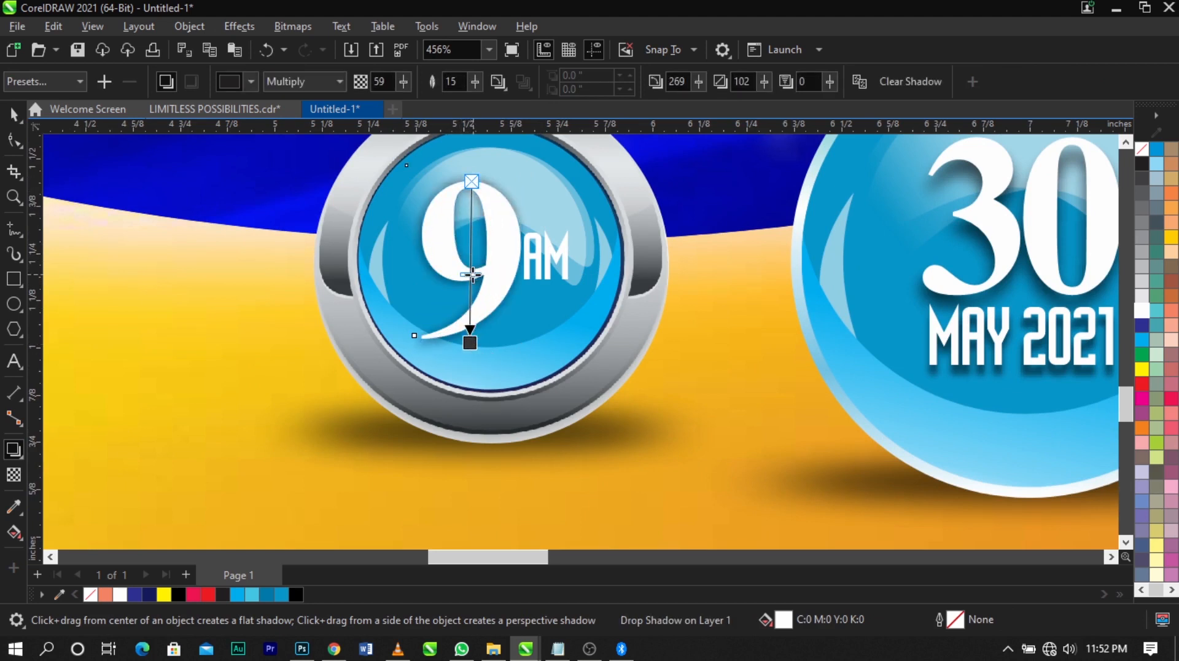
key(space)
Break the "9" shadow apart from its text and shift it slightly downward
key(ctrl+k)
click(489, 308)
click(503, 330)
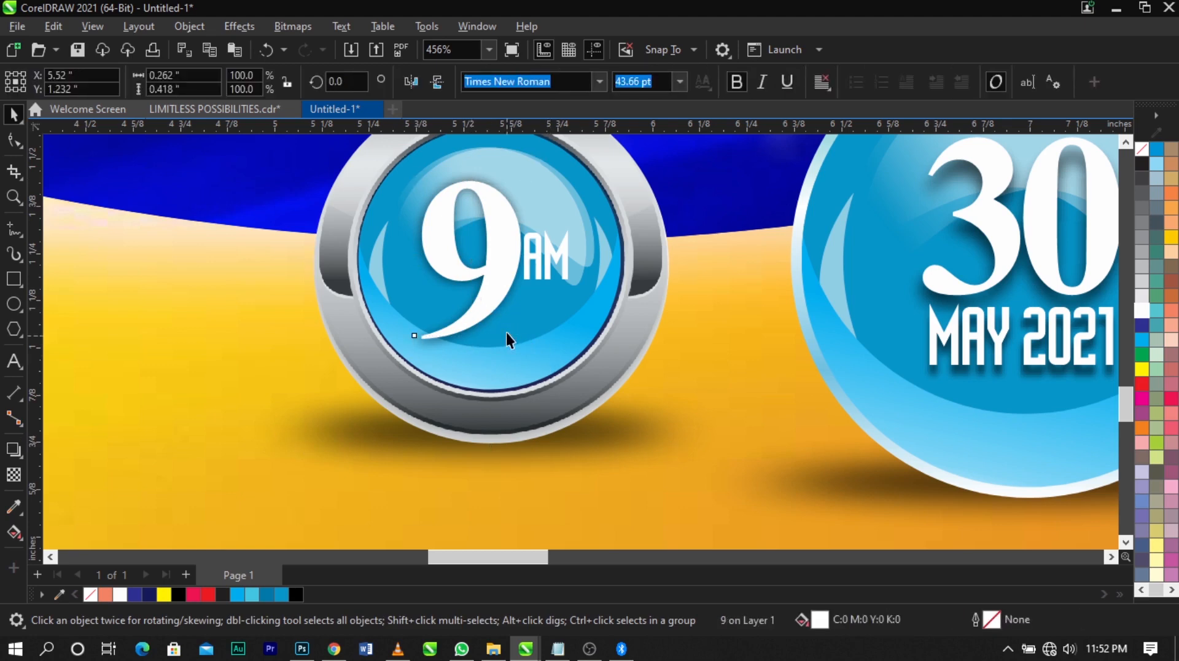
click(506, 333)
click(517, 319)
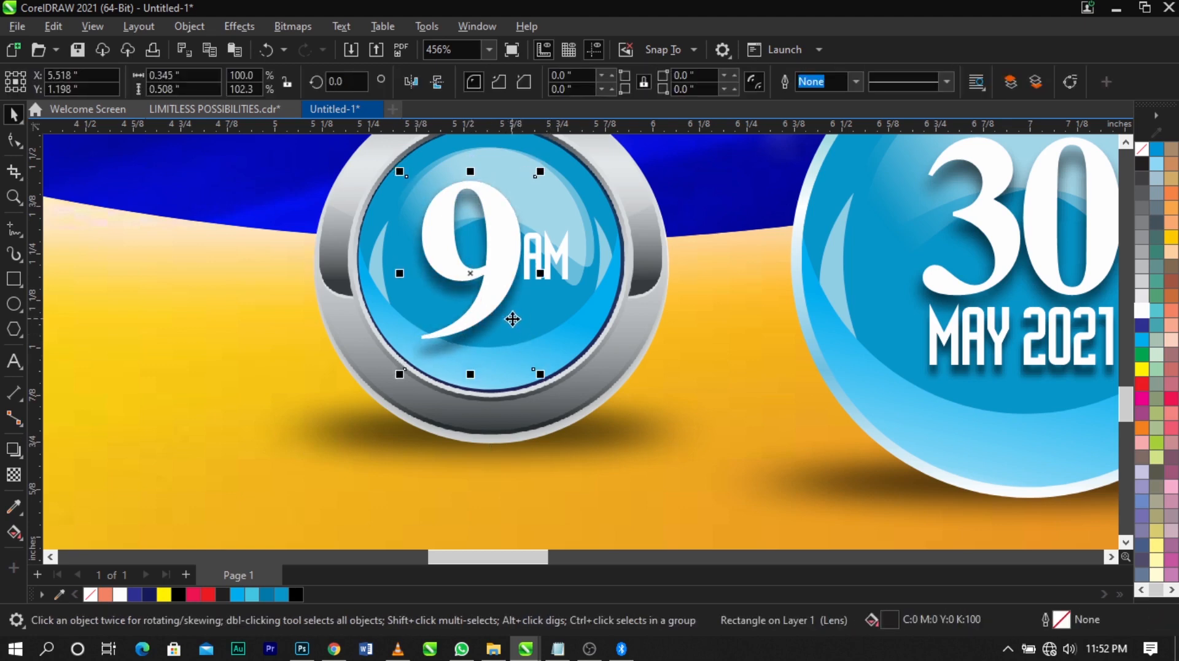
Add a Multiply drop shadow to the "AM" text with opacity 50 and feathering 15
scroll(631, 304, down, 2)
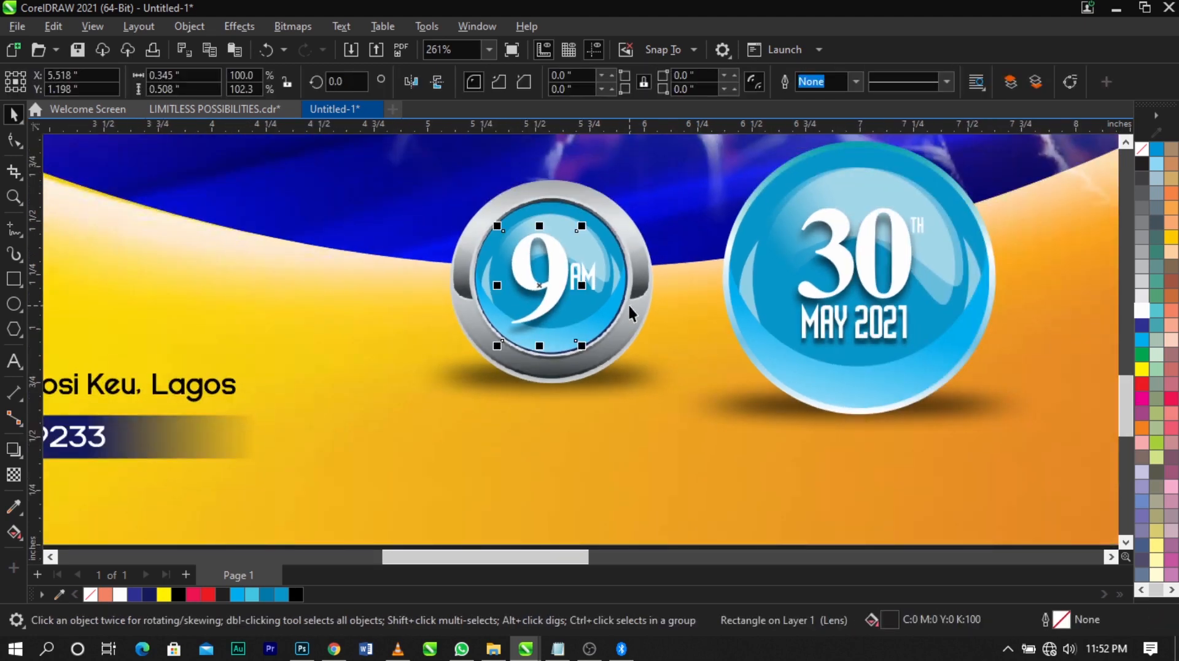
scroll(593, 260, up, 2)
scroll(592, 260, up, 1)
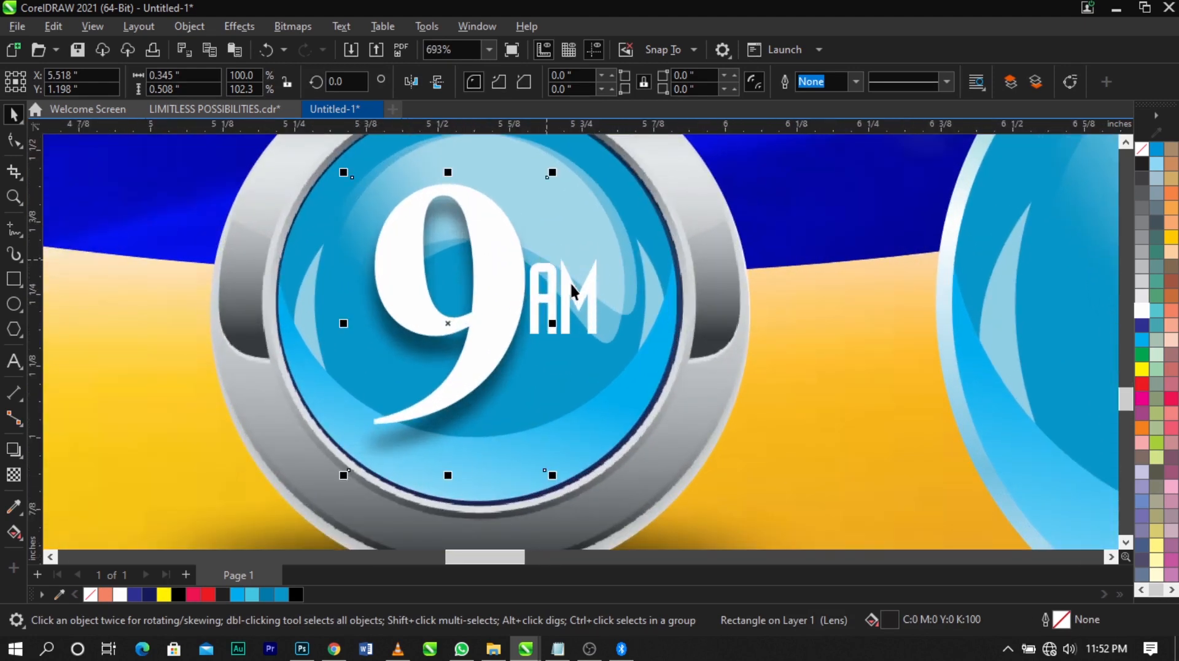
click(570, 282)
click(19, 453)
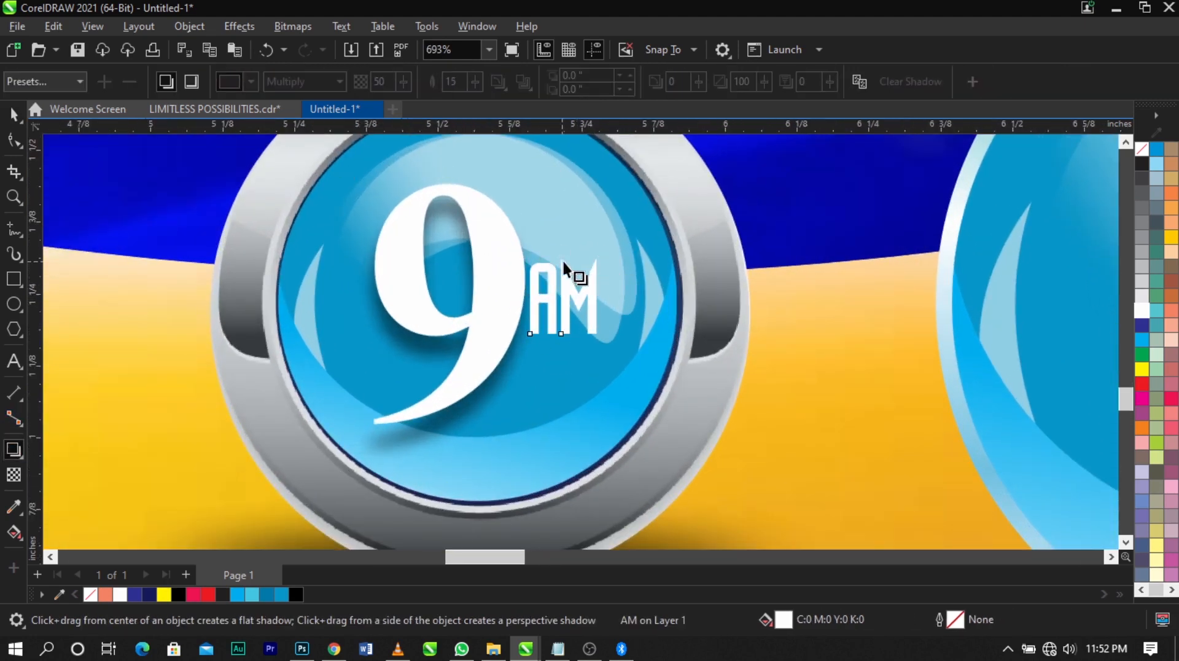
drag(563, 261, 563, 334)
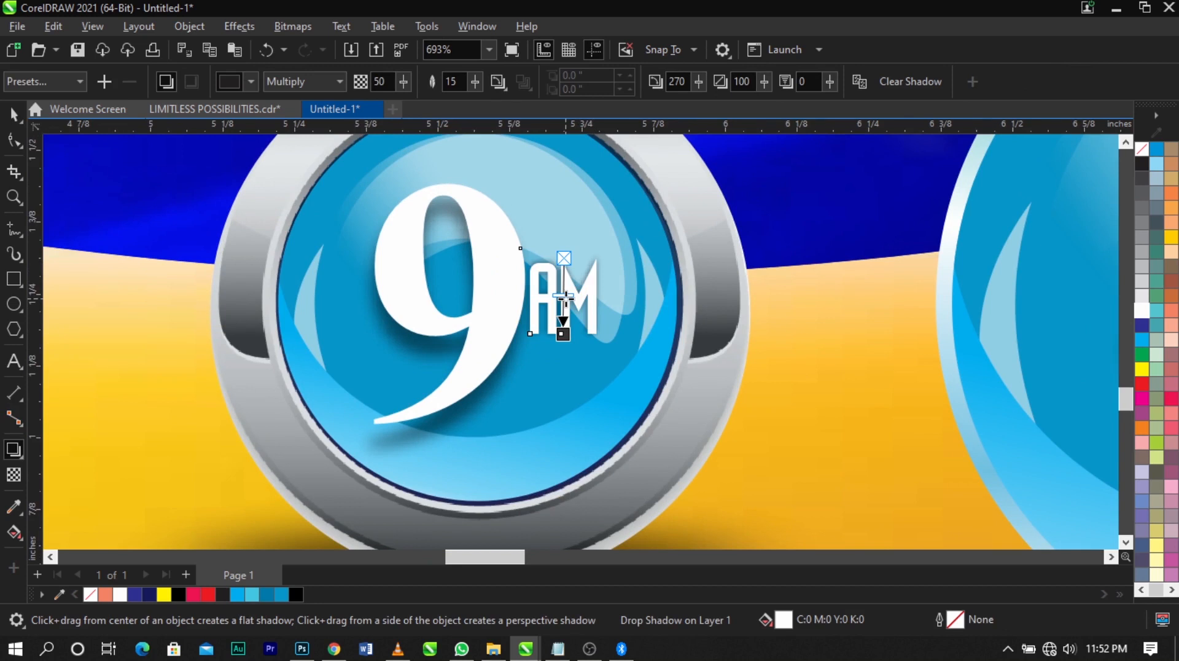
key(space)
Select the separated "AM" shadow and nudge it down 0.02 inches
click(604, 312)
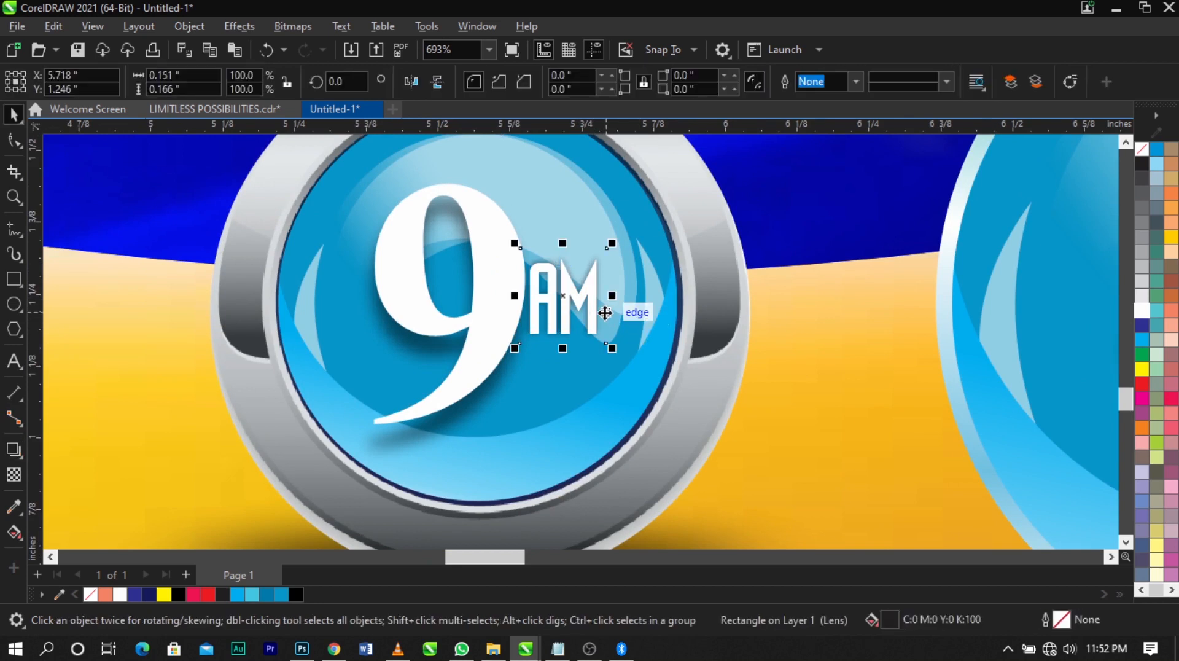
click(713, 348)
click(602, 322)
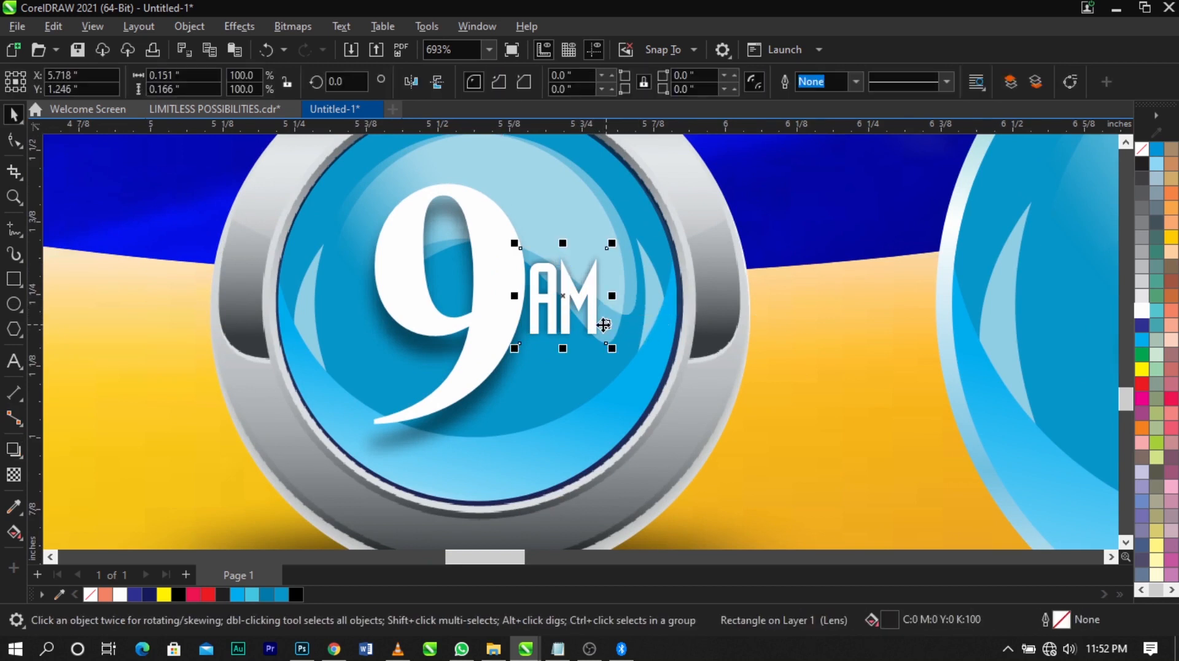
key(Down)
key(Down)
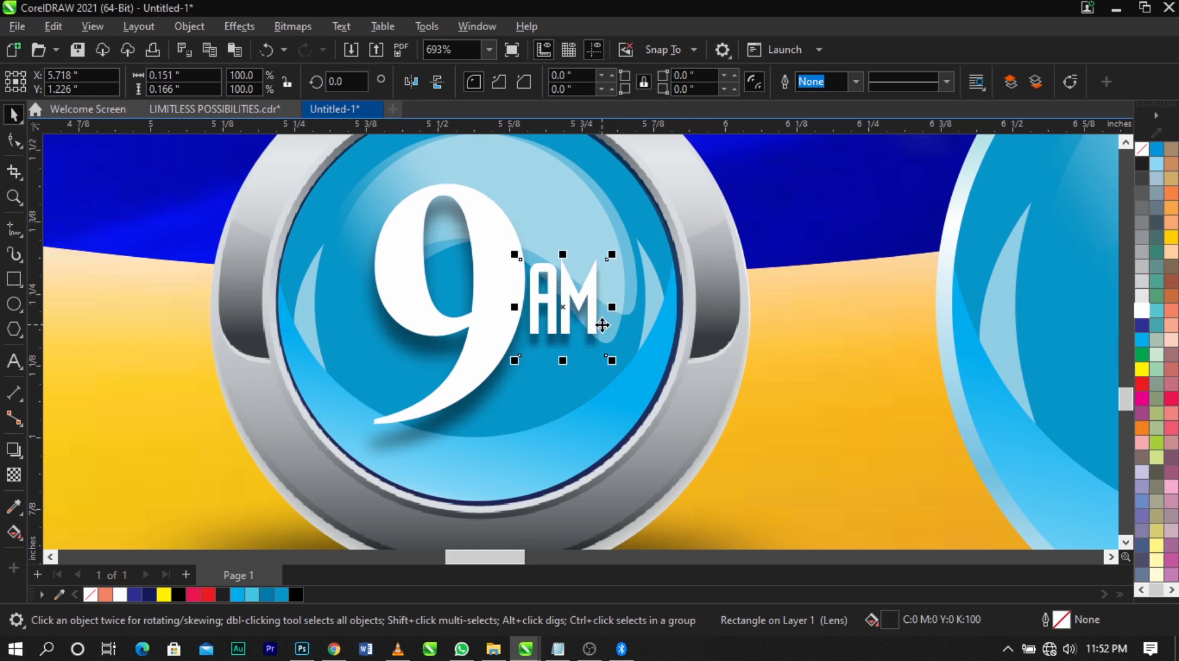
Delete the leftover yellow circle outside the page
key(F4)
click(845, 317)
scroll(846, 318, down, 2)
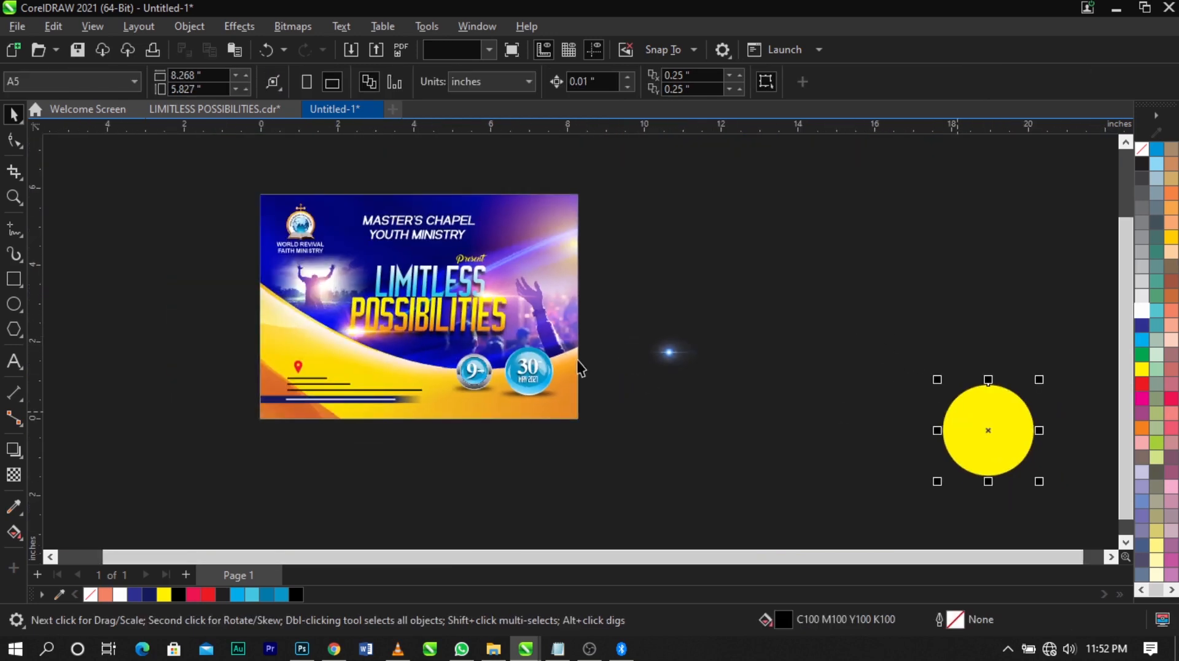
key(Delete)
Flatten the blue lens flare beside the page to a height of about 0.49 inches
key(z)
drag(209, 226, 821, 426)
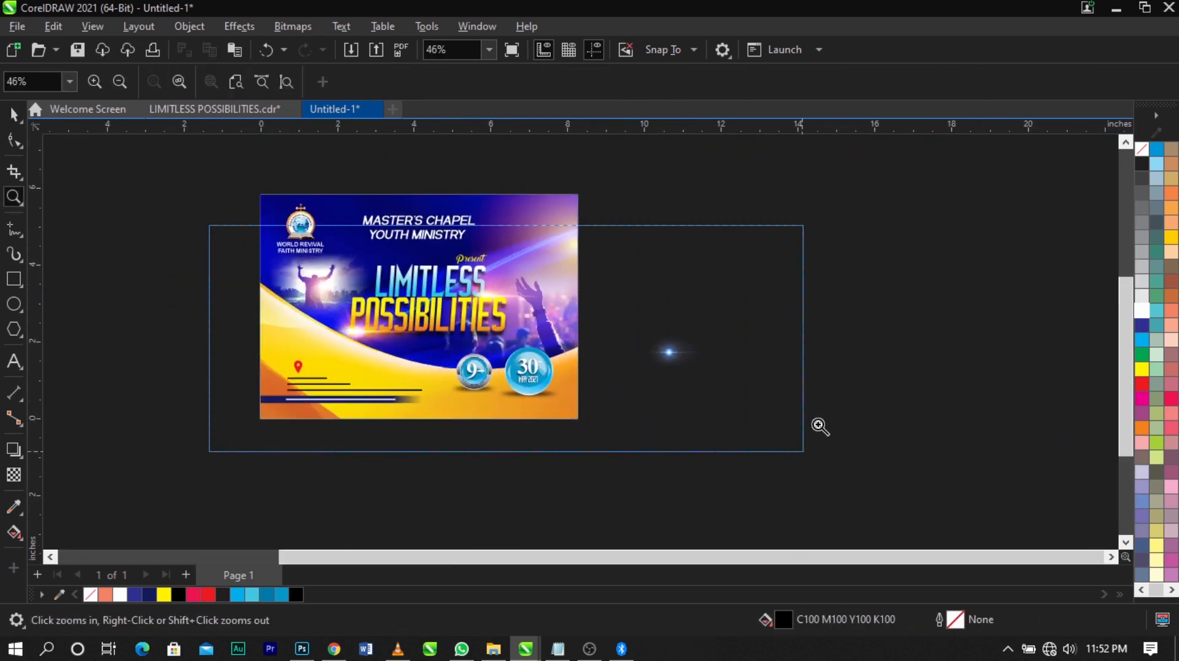
drag(906, 382, 854, 410)
key(F2)
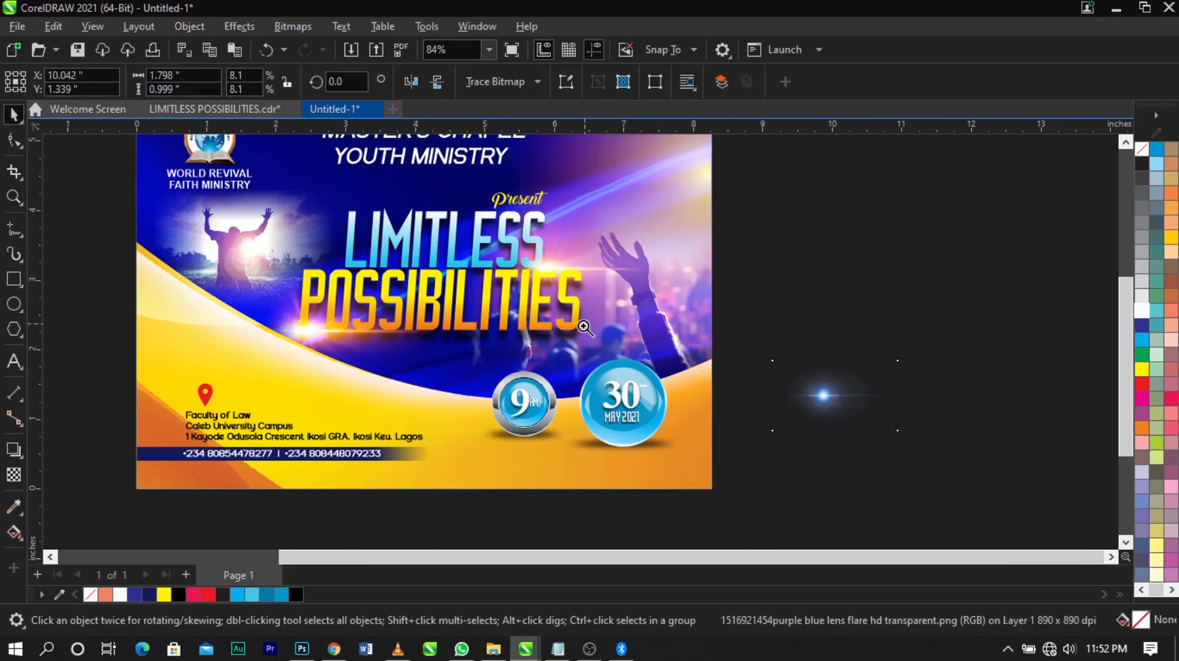
drag(585, 327, 951, 476)
drag(790, 348, 770, 393)
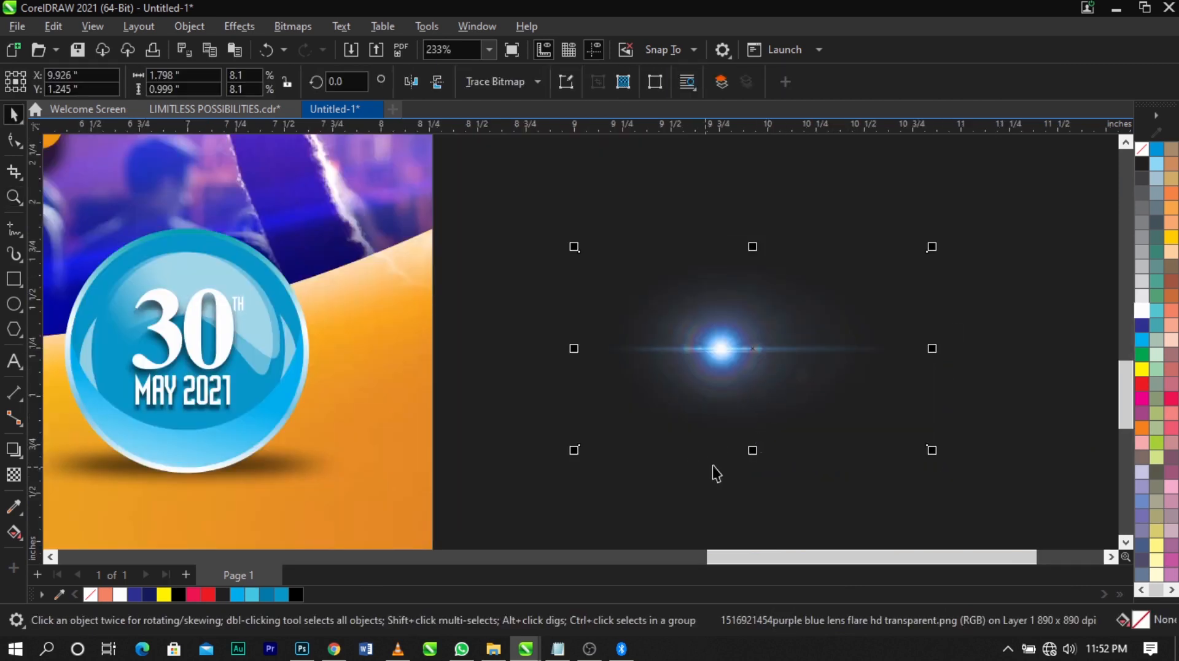
drag(758, 452, 754, 400)
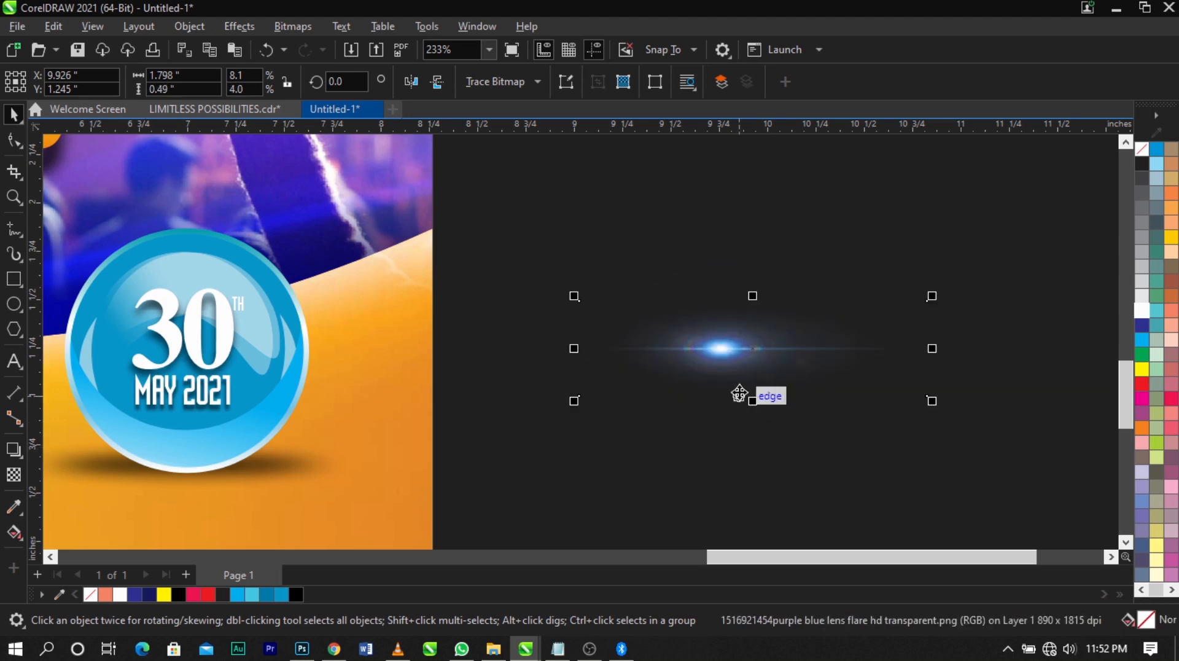
Set the lens flare's transparency merge mode to Screen
click(13, 475)
click(230, 78)
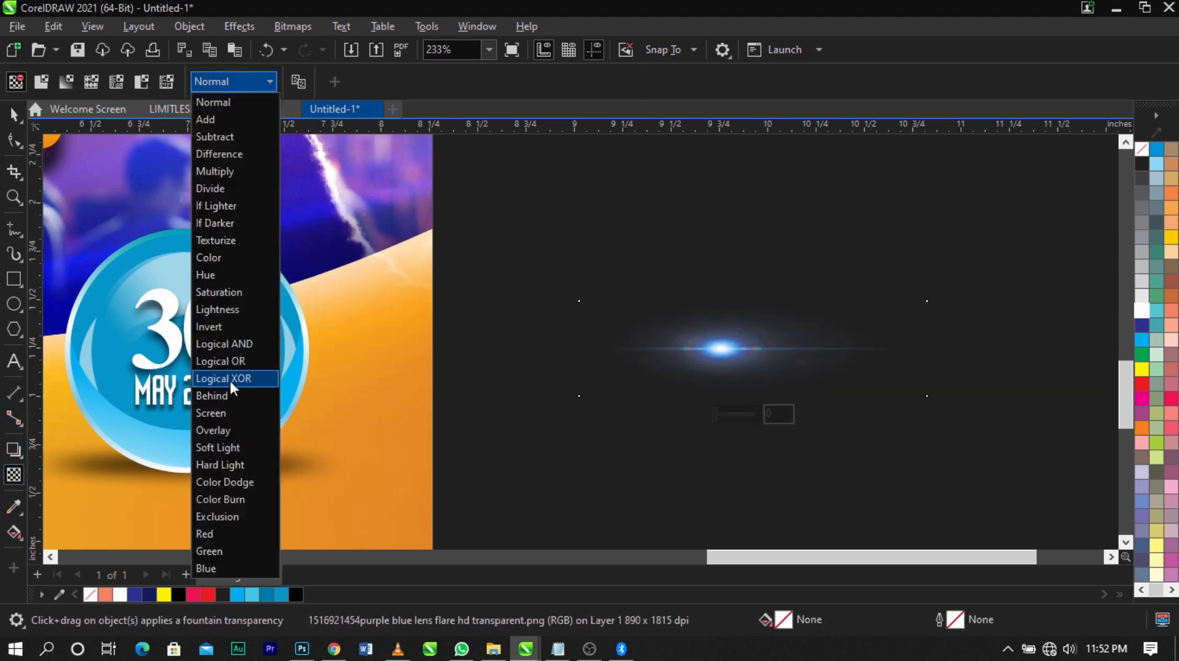
click(229, 414)
key(space)
Move the lens flare onto the date badge's left edge and rotate it to 270 degrees
scroll(851, 345, down, 4)
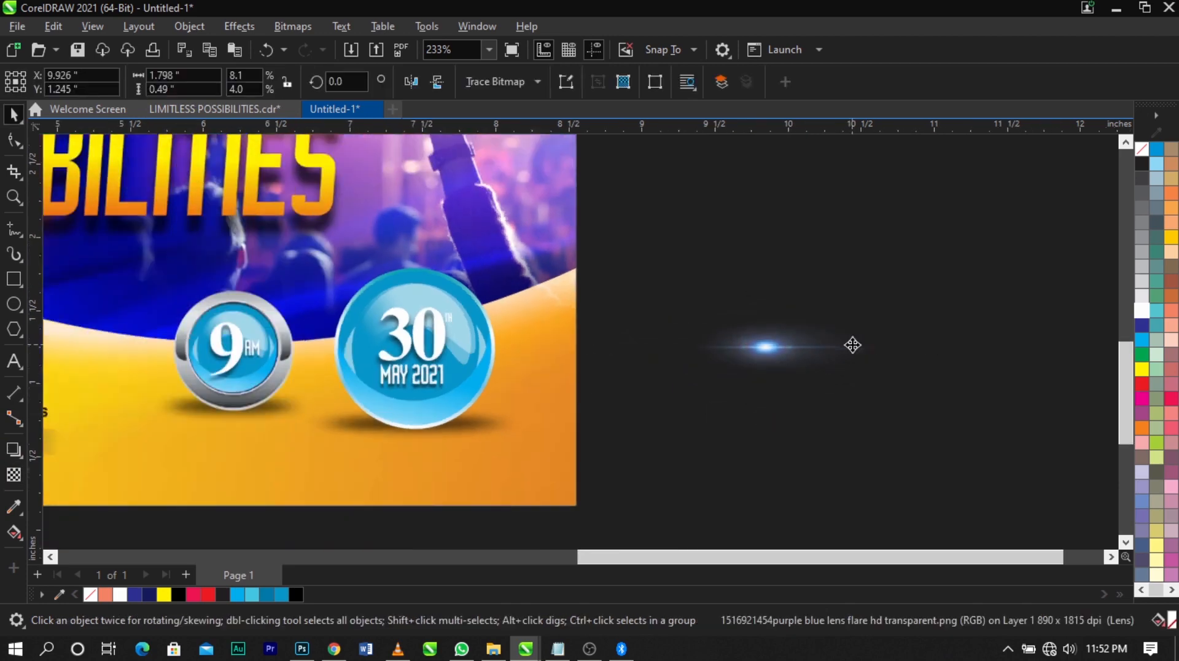
drag(787, 352, 402, 376)
key(F2)
drag(222, 263, 697, 475)
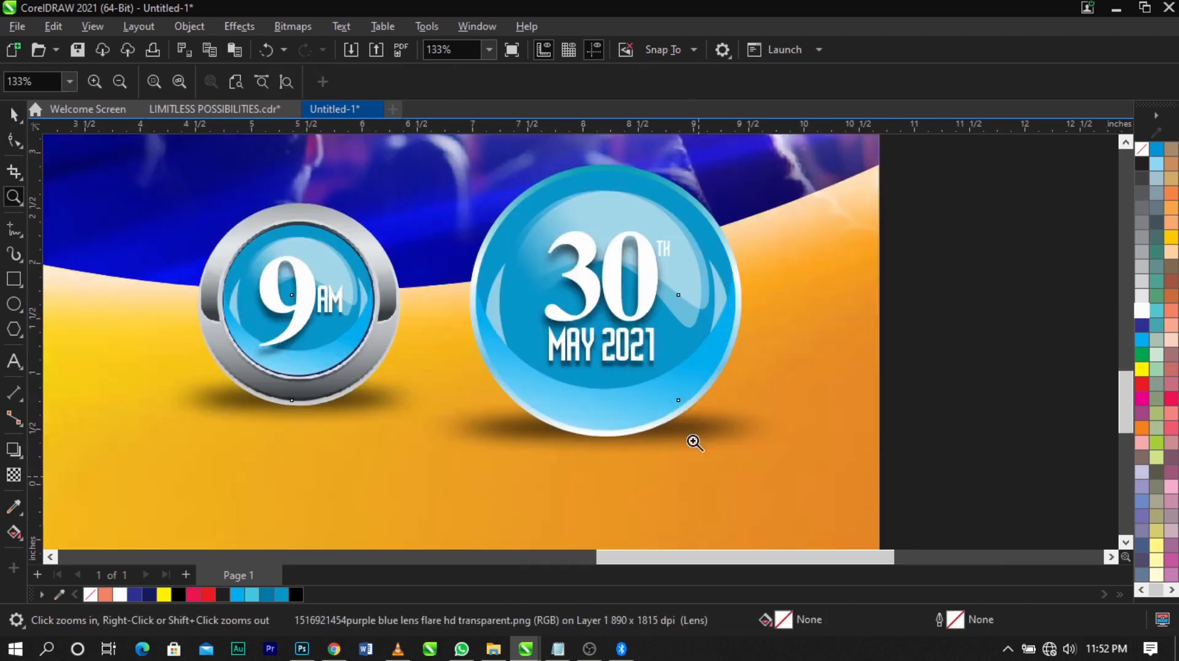
click(649, 391)
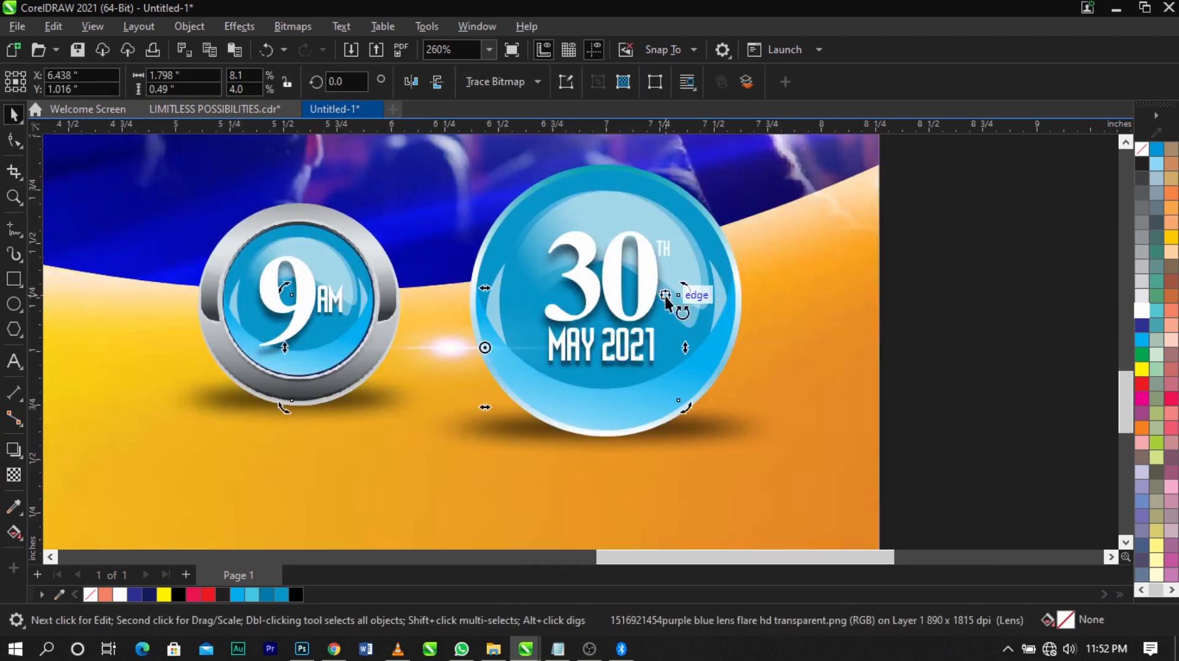
drag(688, 294, 534, 481)
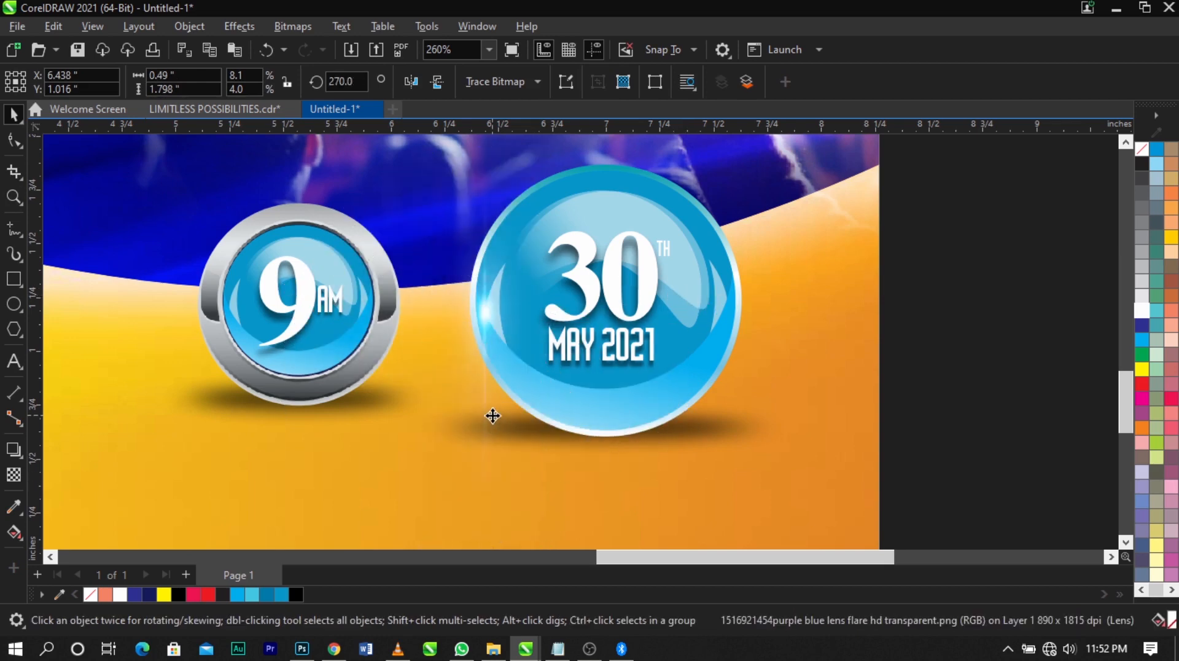
Enlarge the lens flare to about 0.93 by 3.42 inches and place copies on the right edges of the time and date badges
scroll(533, 349, down, 2)
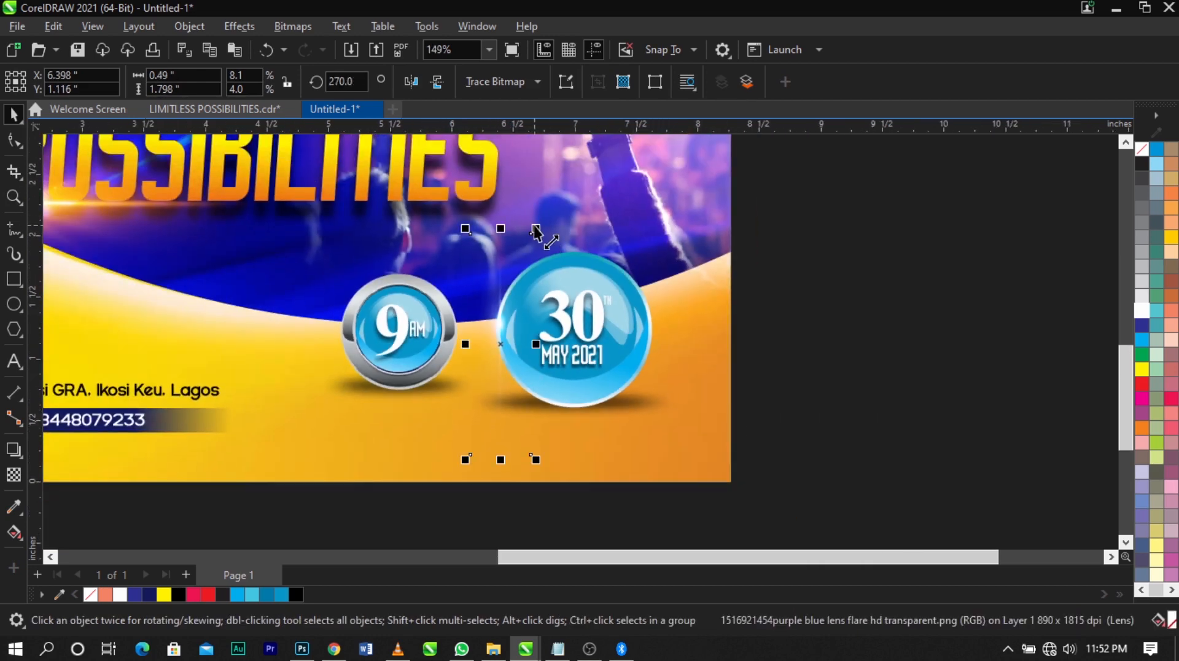
drag(535, 228, 621, 134)
drag(520, 365, 469, 368)
click(806, 377)
scroll(734, 327, down, 2)
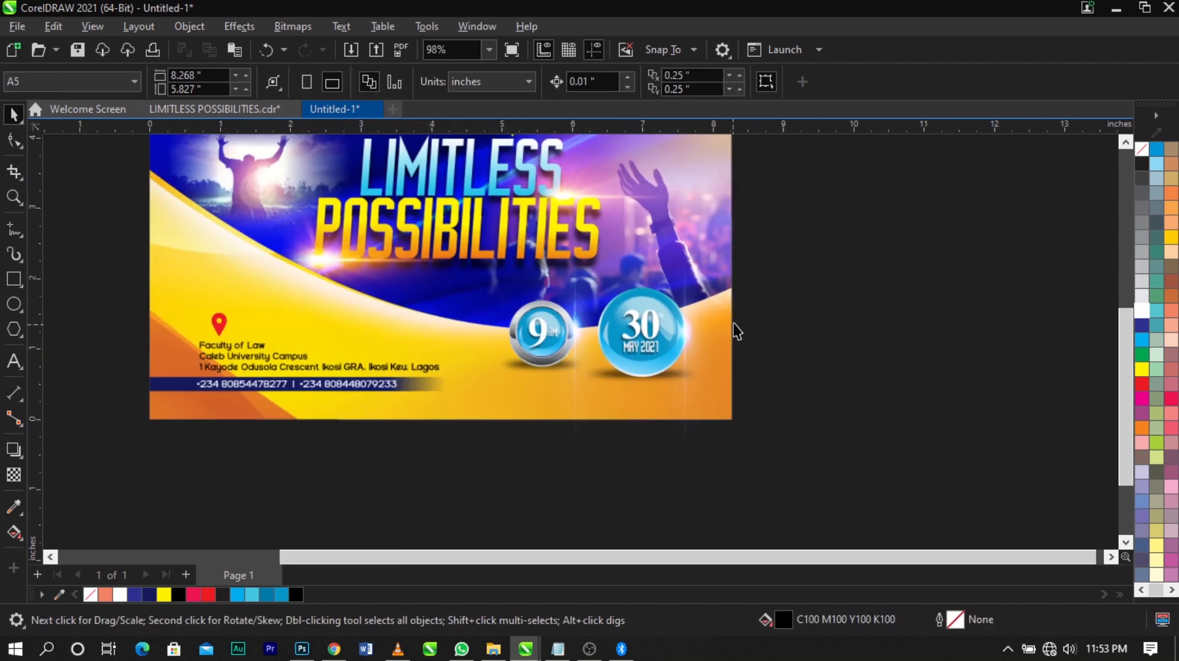
Crop the lower end of the time badge's lens flare to the page's bottom edge by moving its bottom nodes
key(F2)
drag(839, 248, 234, 532)
click(651, 411)
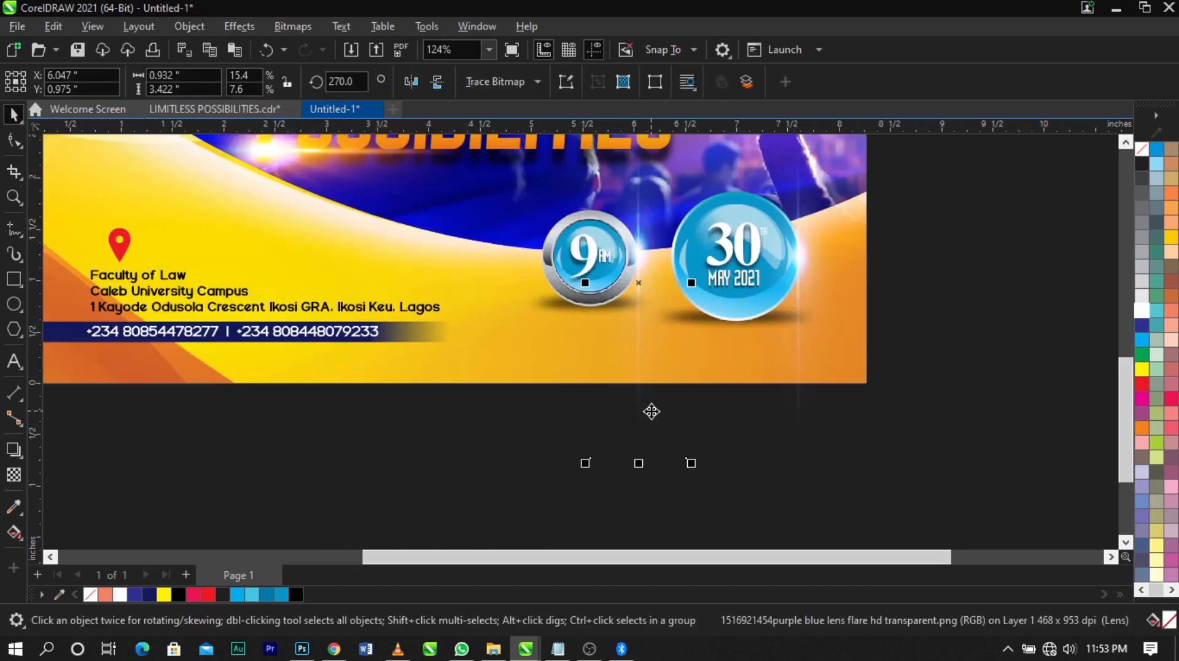
click(20, 141)
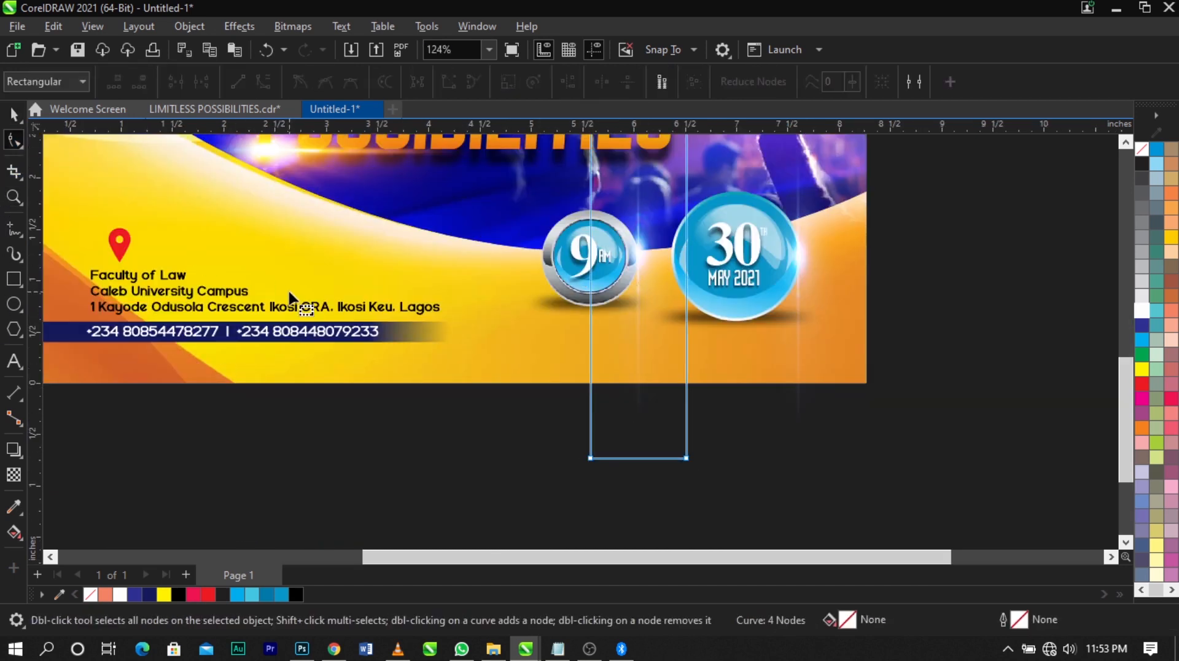
drag(506, 498, 682, 388)
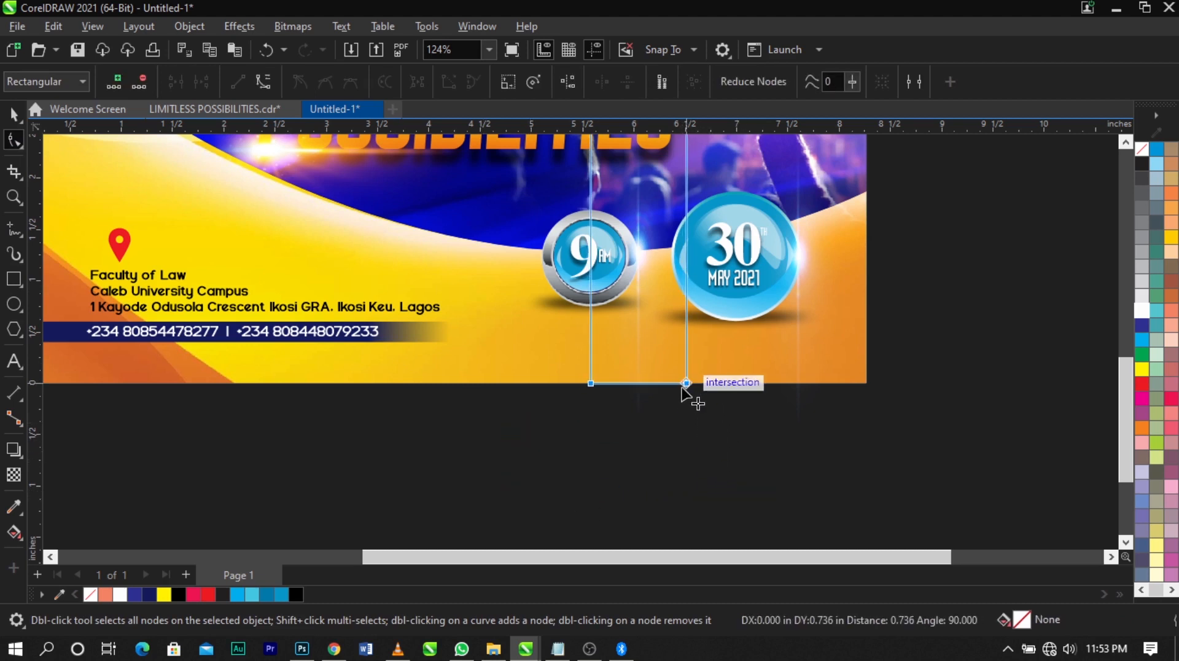
Crop the lower end of the date badge's lens flare to the page's bottom edge and preview the whole flyer full screen
click(784, 400)
drag(847, 465, 848, 386)
key(space)
key(shift+F4)
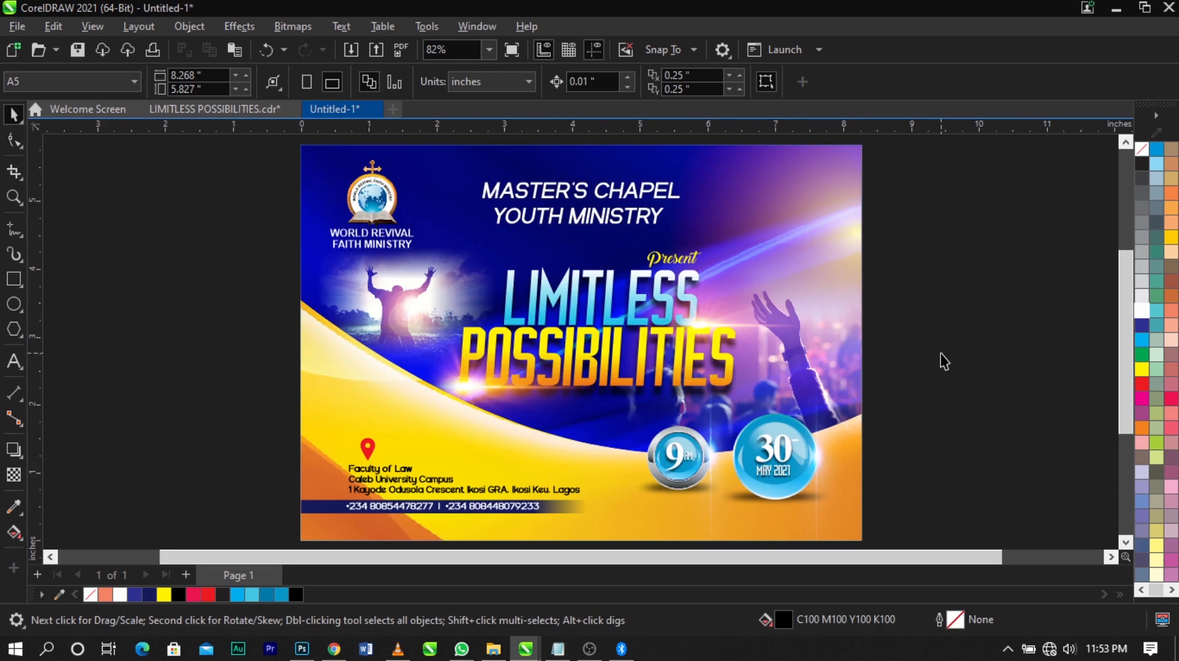
key(F9)
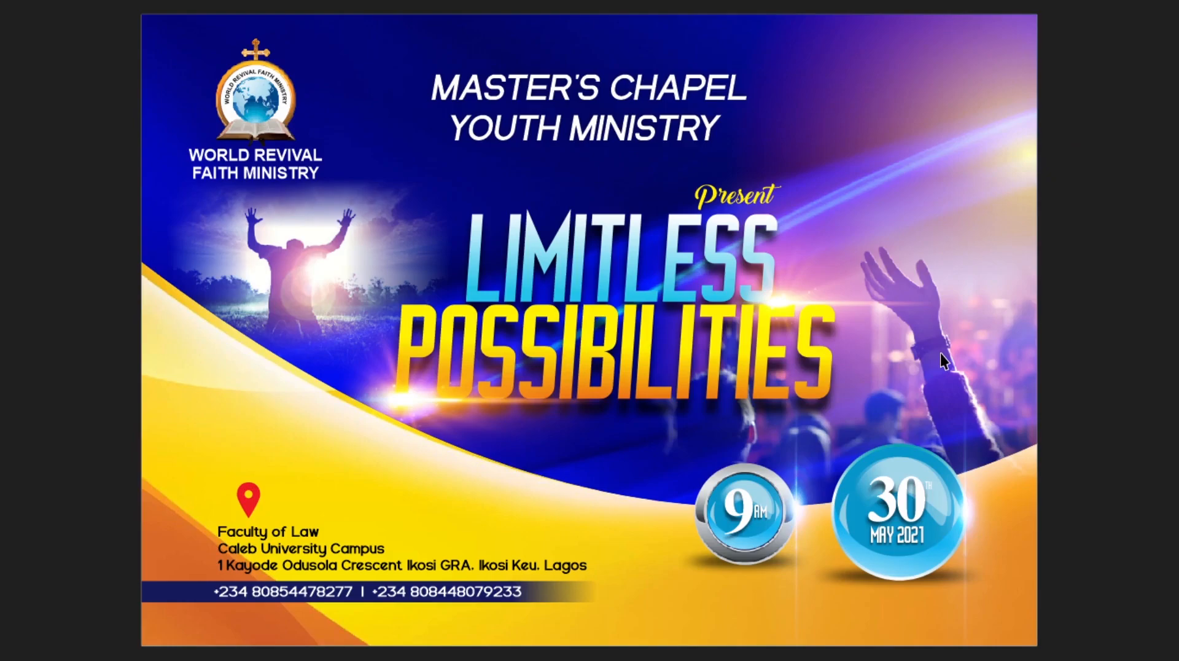